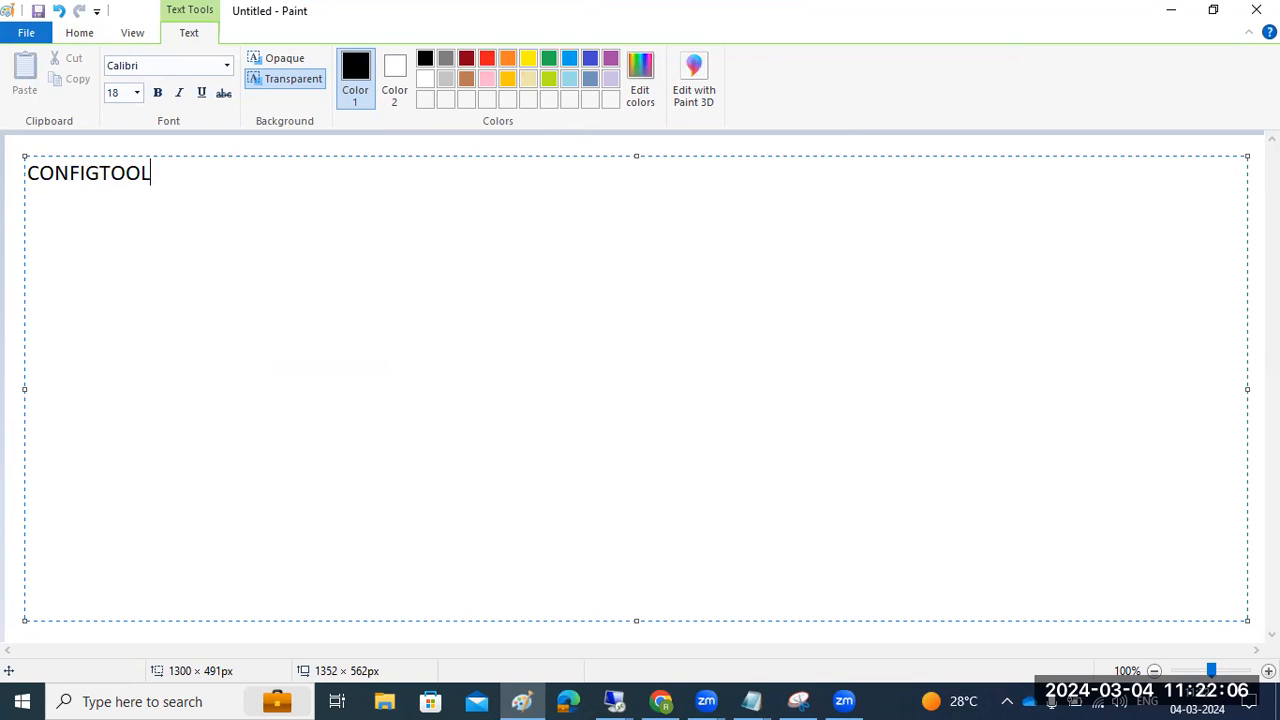
Type the note 'CONFIGTOOL : /usr/sap/' at the top-left of the Paint canvas
text(L :)
text(/usr/sap)
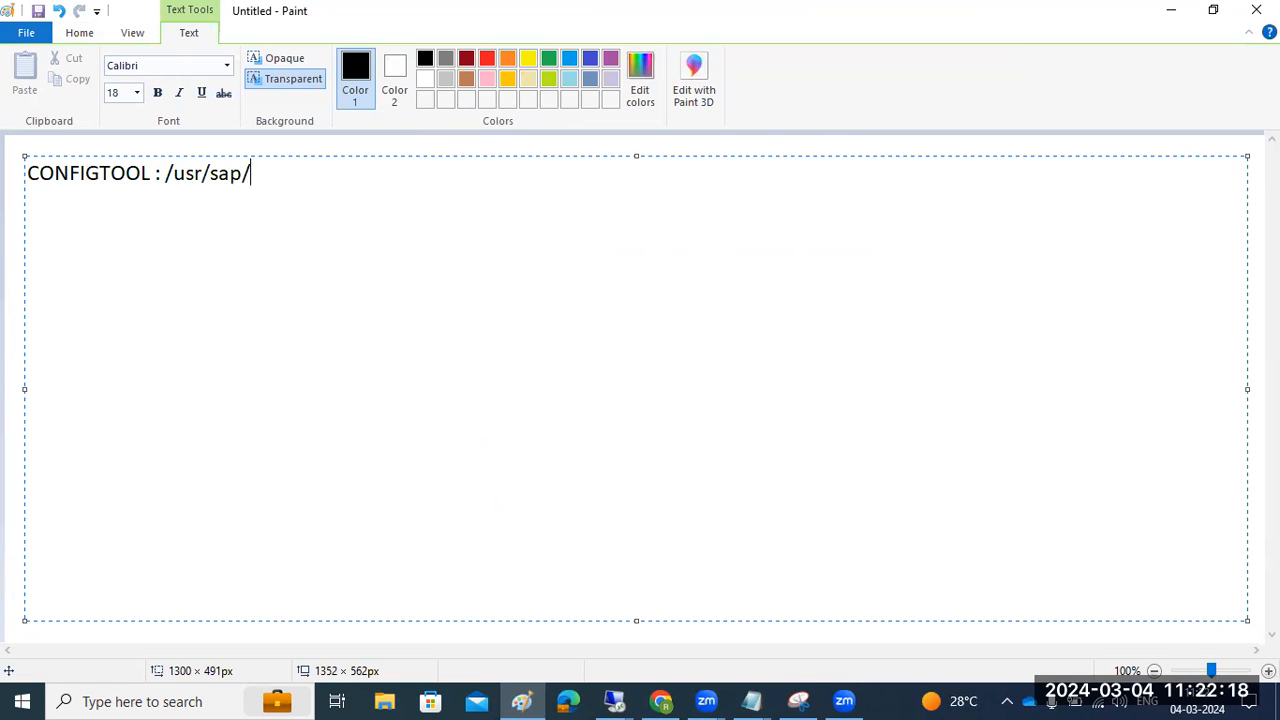
text(/)
In the remote session's File Explorer, browse to E:\usr\sap\JVI\J30
click(614, 700)
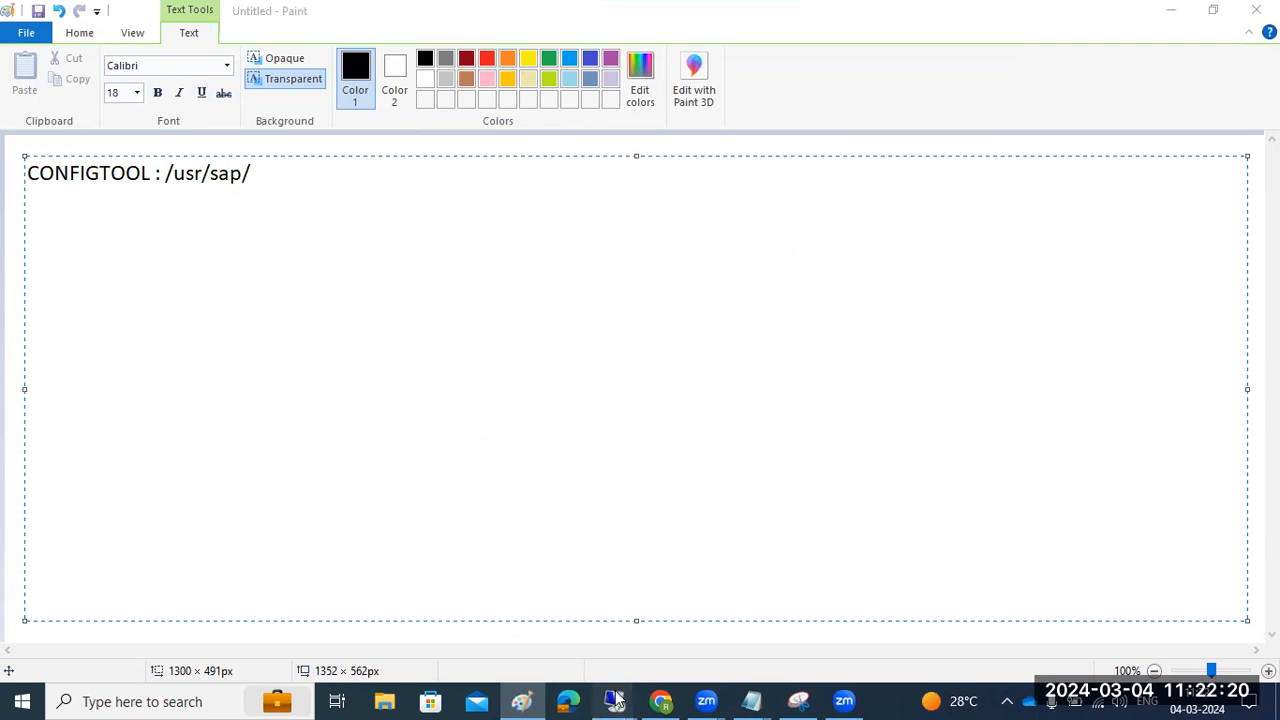
click(823, 606)
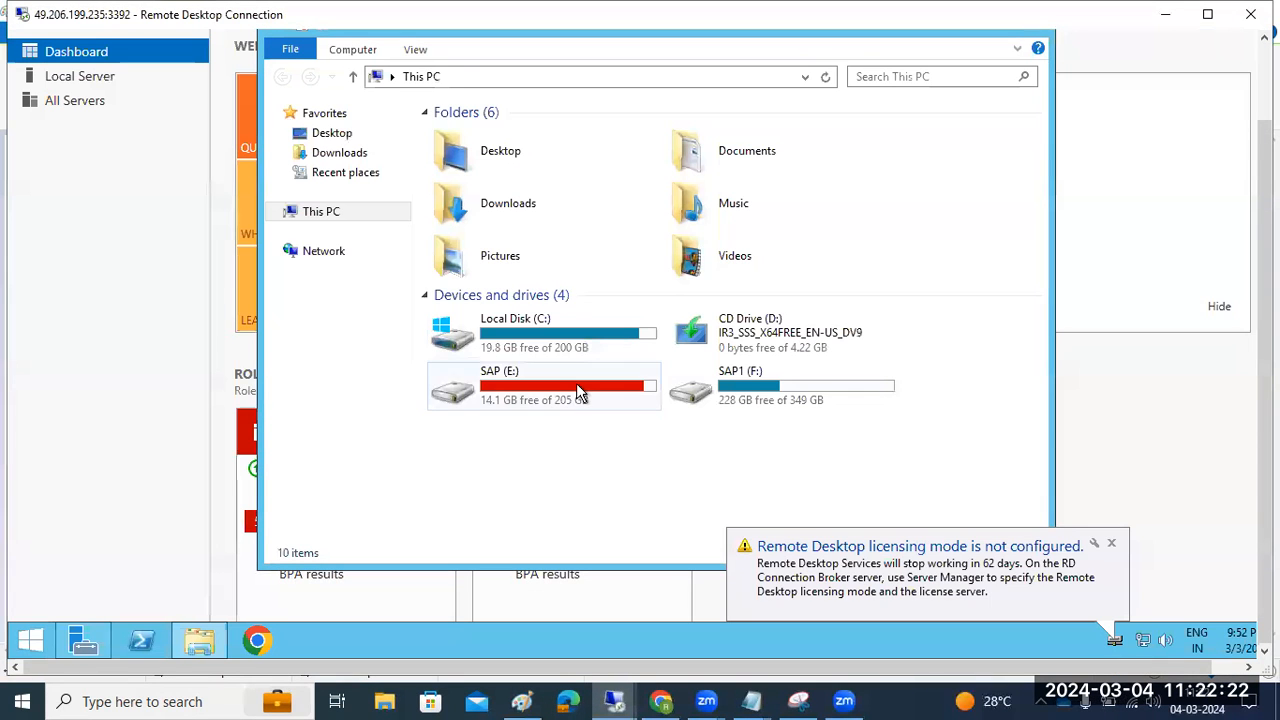
double_click(563, 390)
double_click(455, 292)
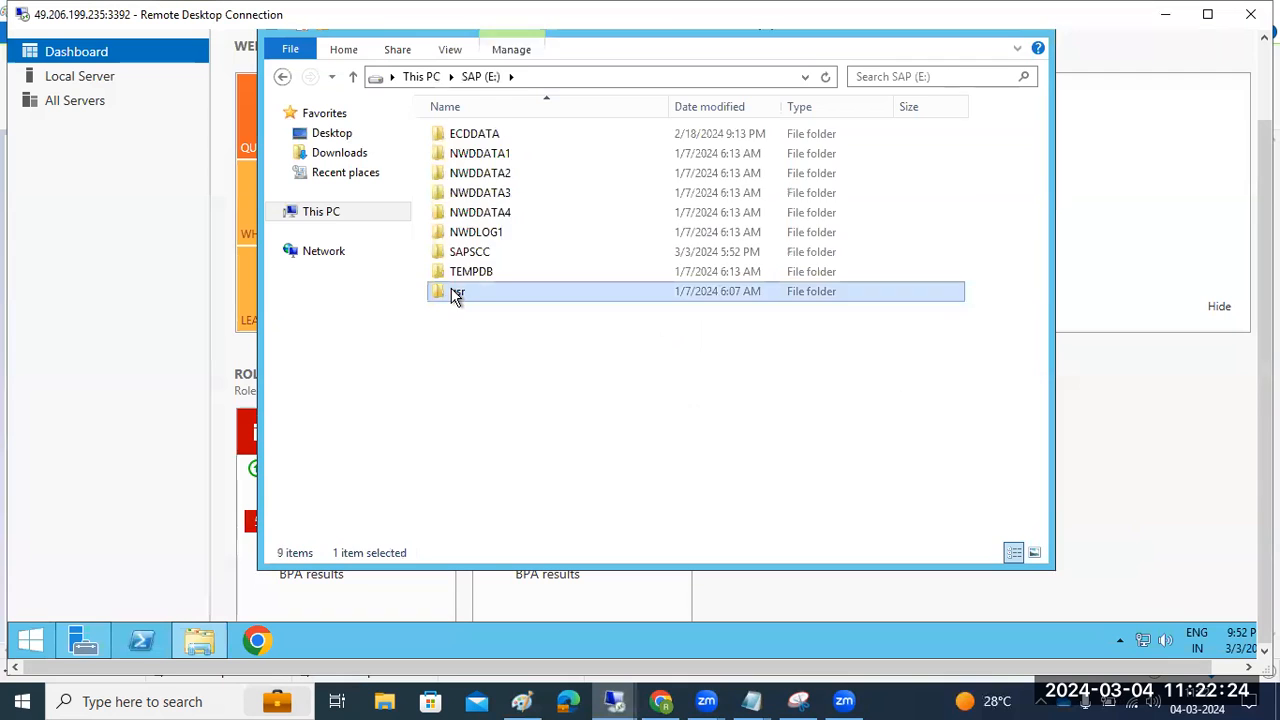
double_click(449, 132)
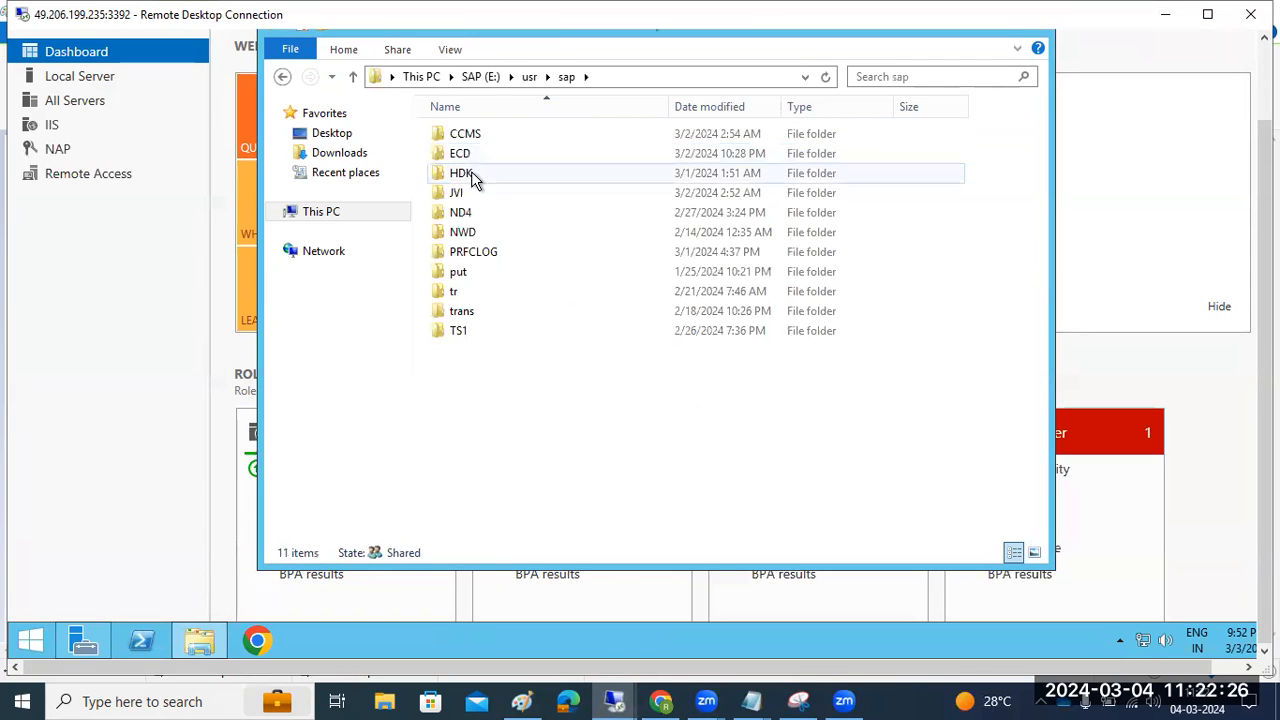
double_click(464, 190)
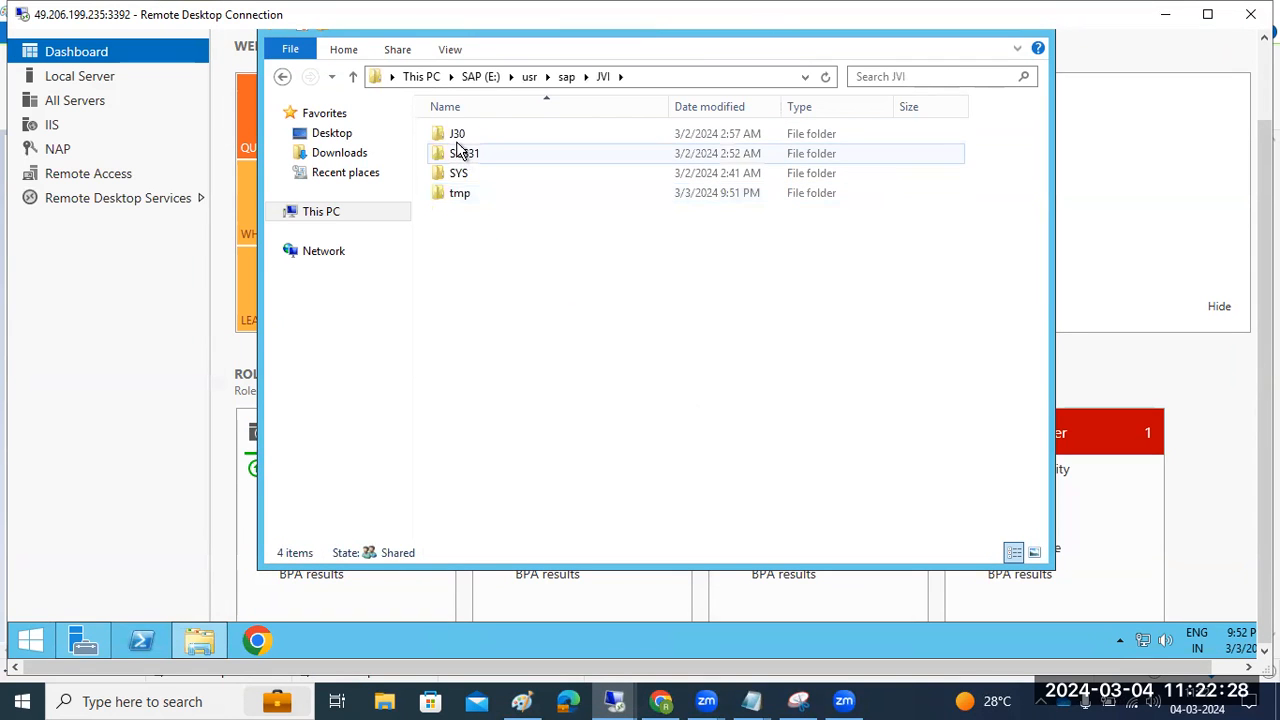
double_click(457, 133)
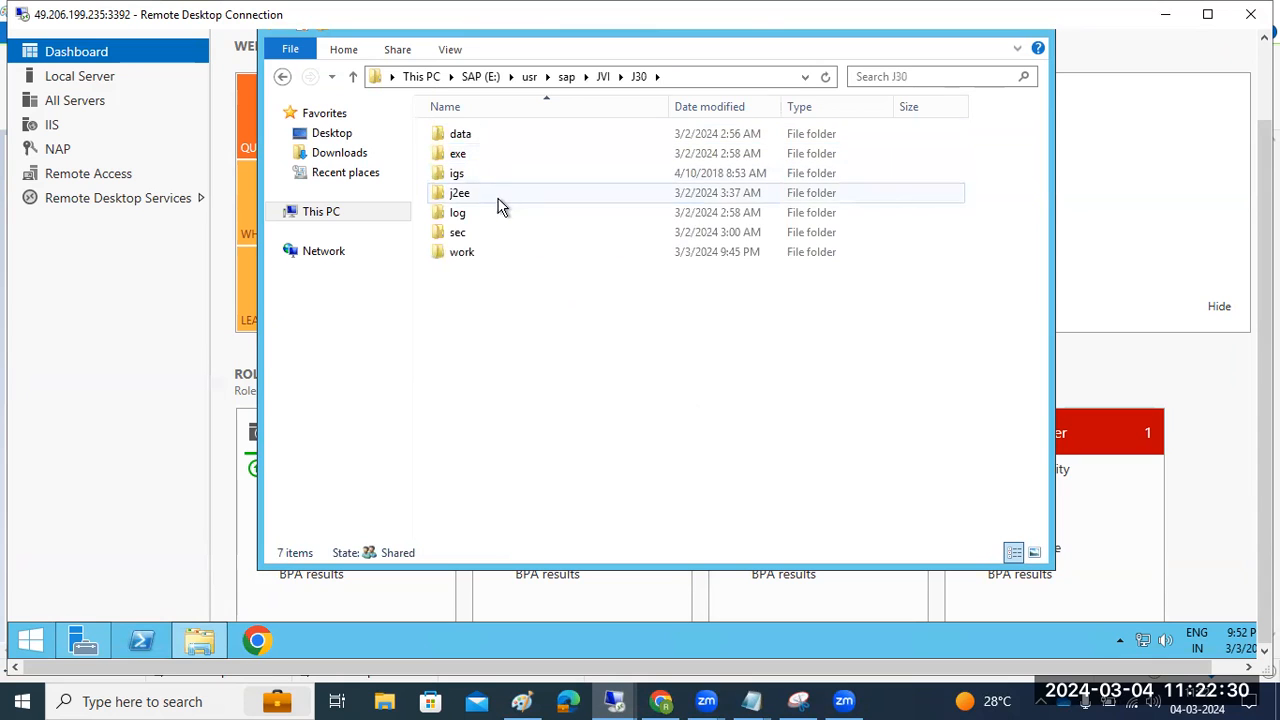
Open j2ee\configtool and launch configtool.bat
click(475, 192)
double_click(475, 192)
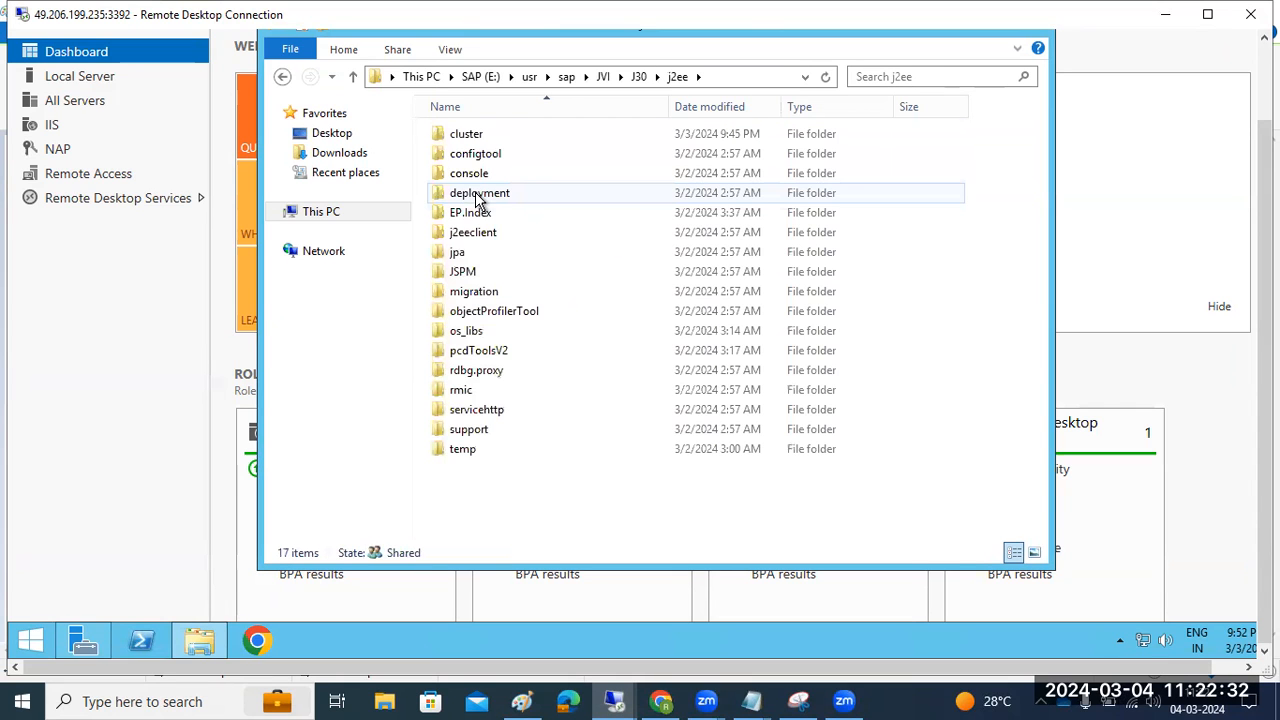
click(472, 160)
double_click(463, 160)
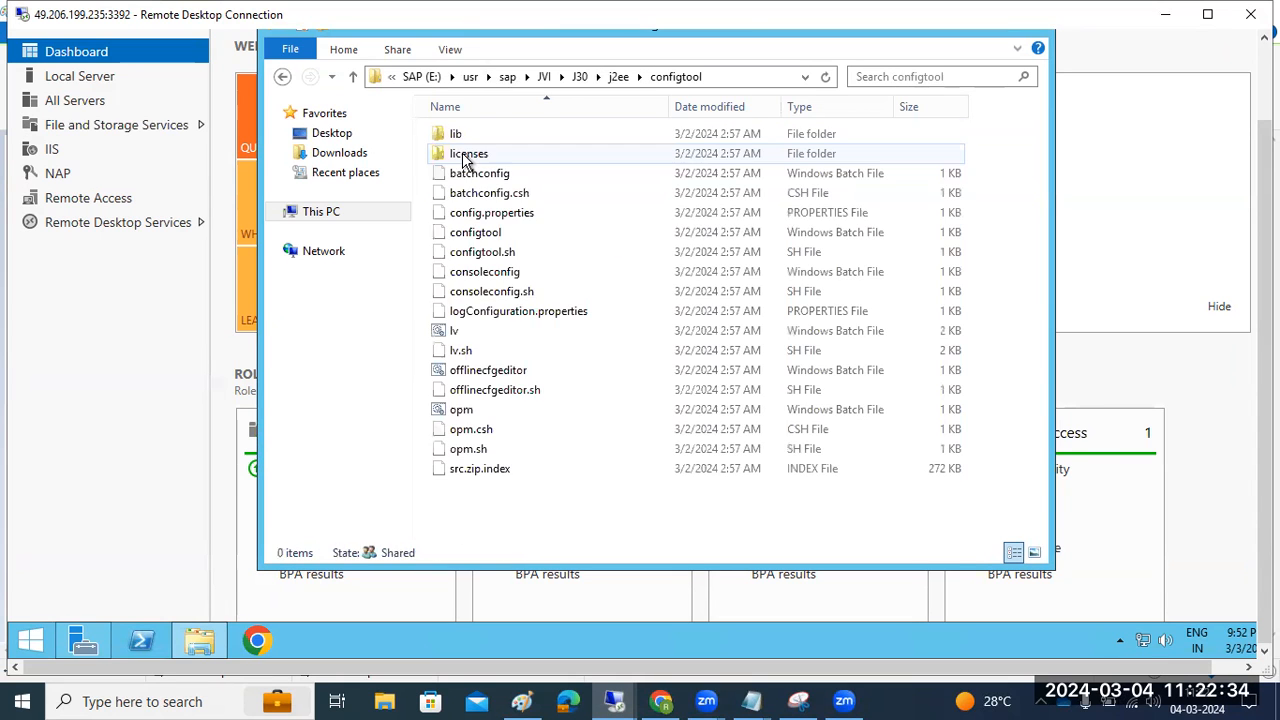
double_click(476, 232)
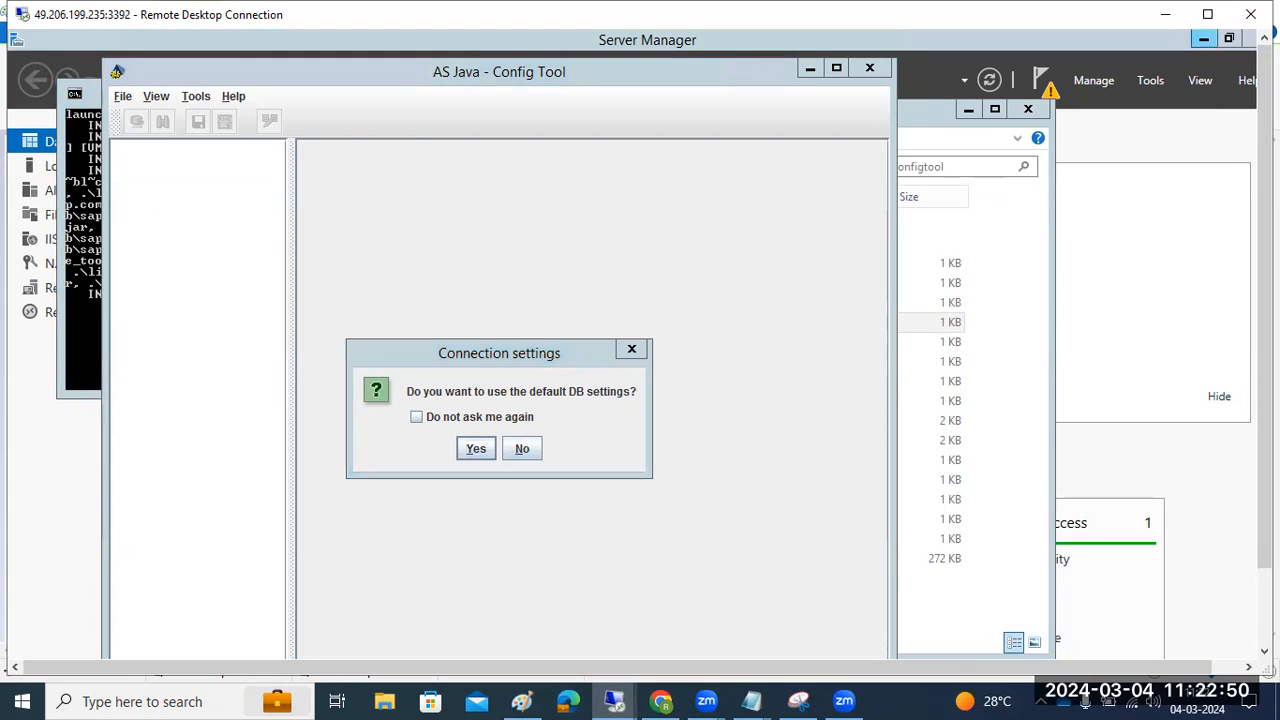
Close Server Manager, restore the Config Tool and accept its default database connection settings
click(1245, 47)
click(1250, 38)
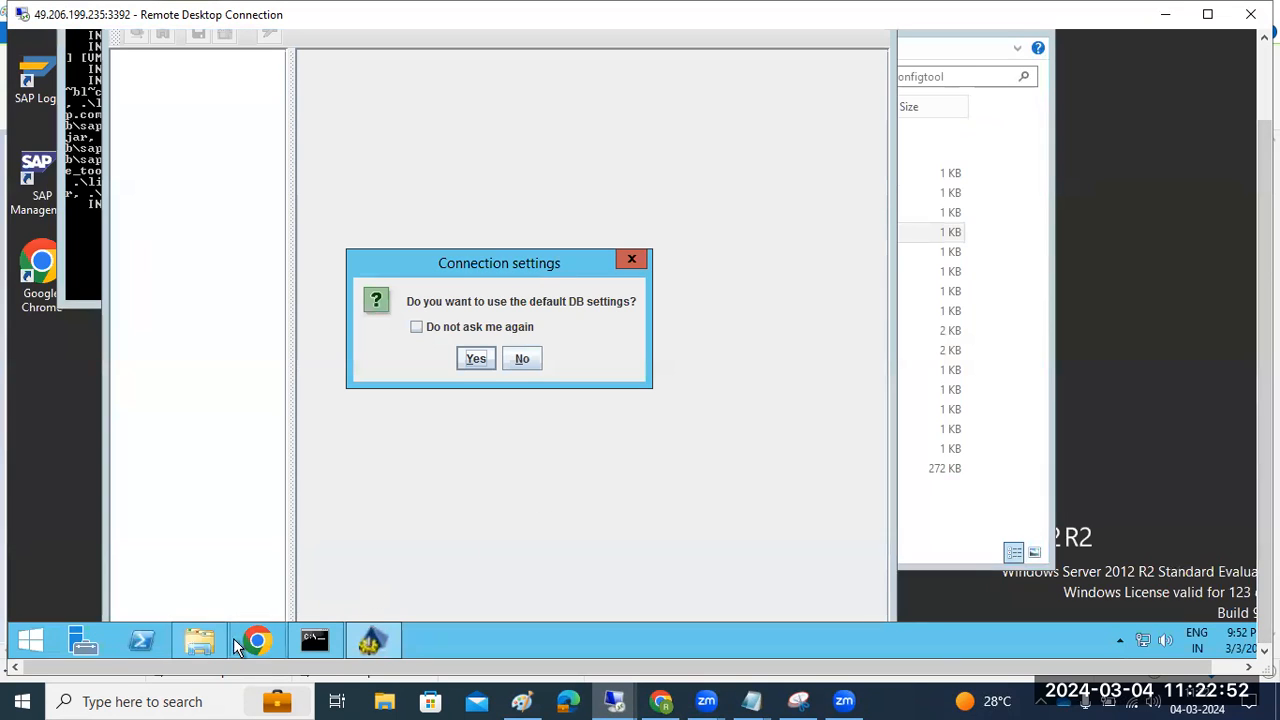
right_click(464, 638)
click(515, 556)
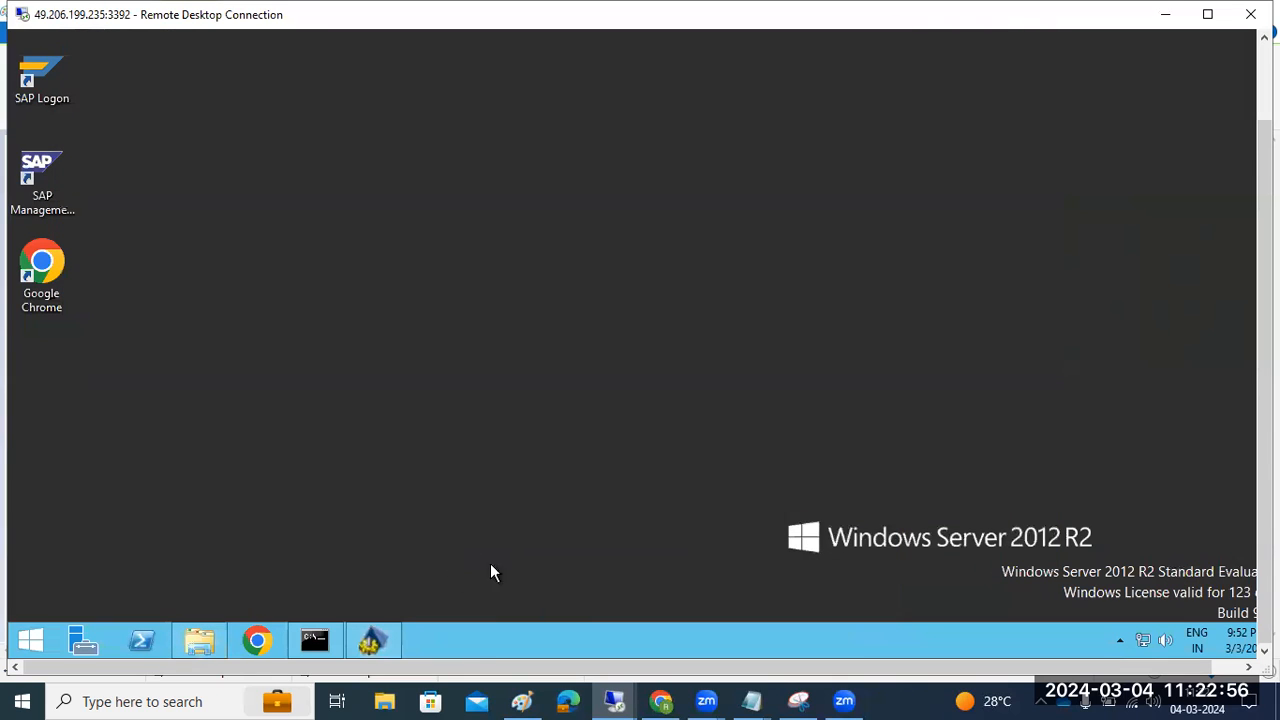
click(375, 643)
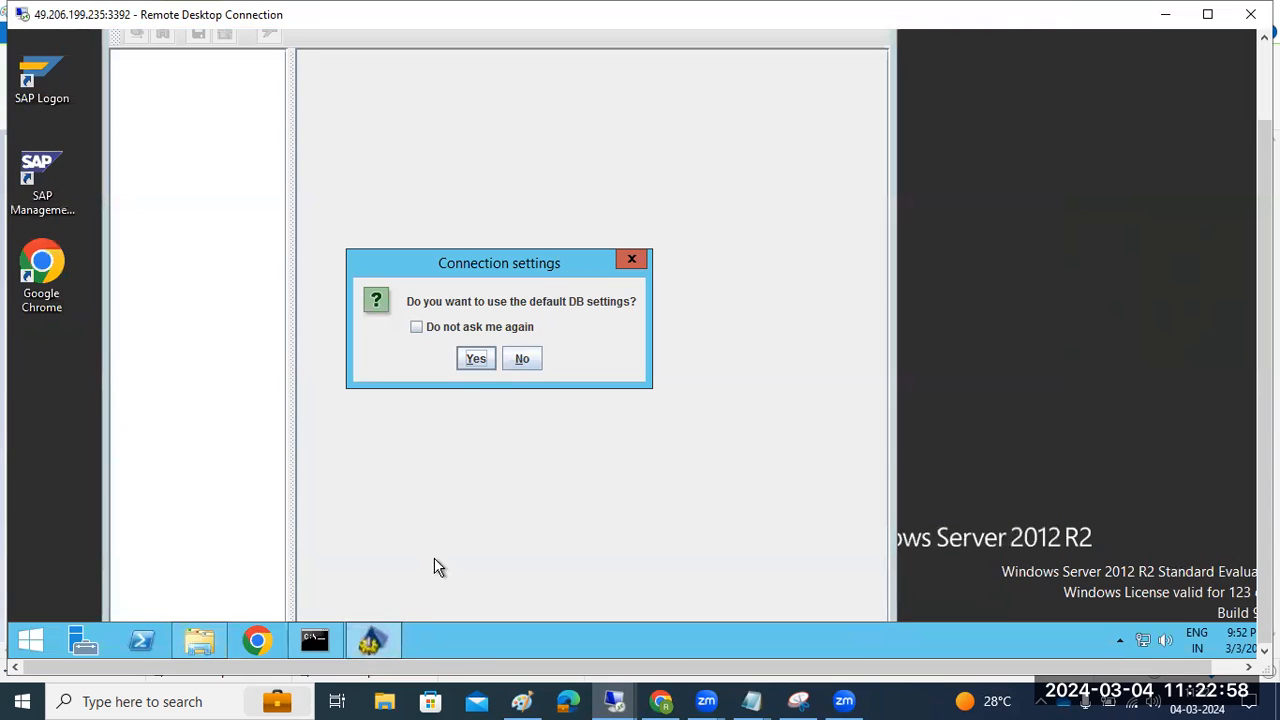
click(475, 358)
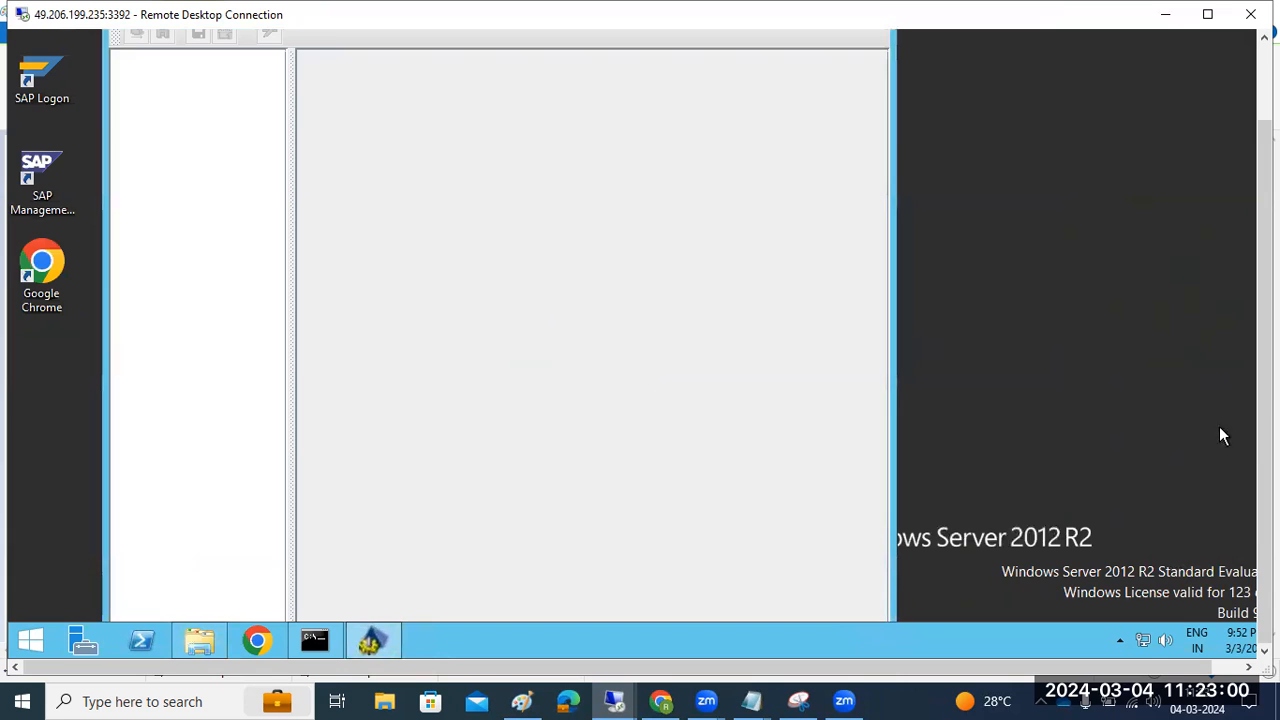
drag(1265, 402, 1265, 326)
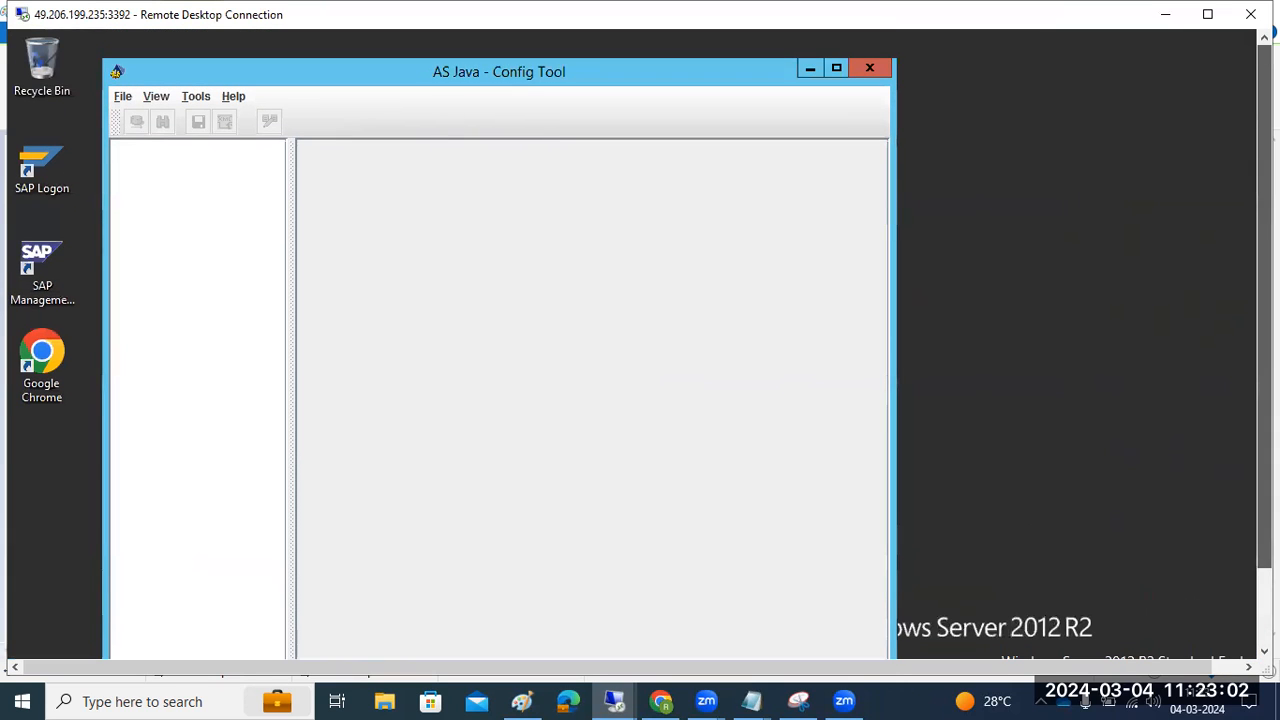
Maximize the Config Tool, widen the tree, expand the template node and select log configuration
double_click(343, 82)
drag(1265, 402, 1232, 540)
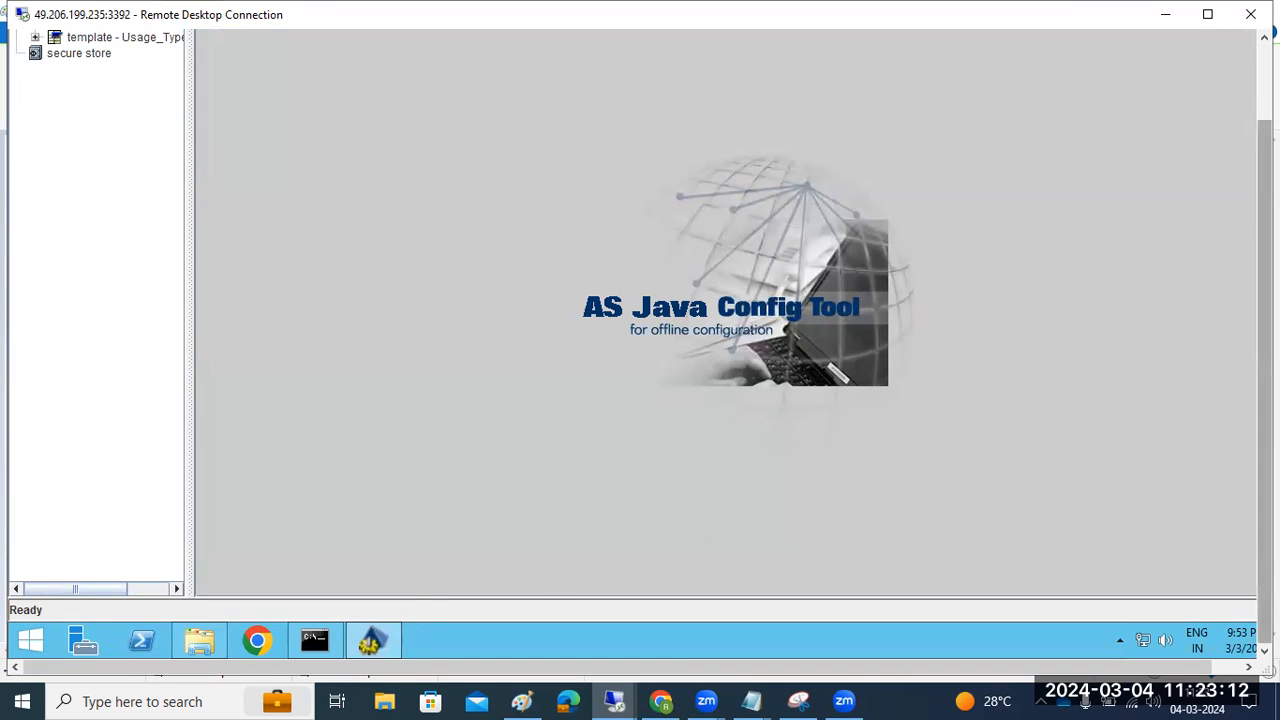
drag(1264, 494, 1264, 412)
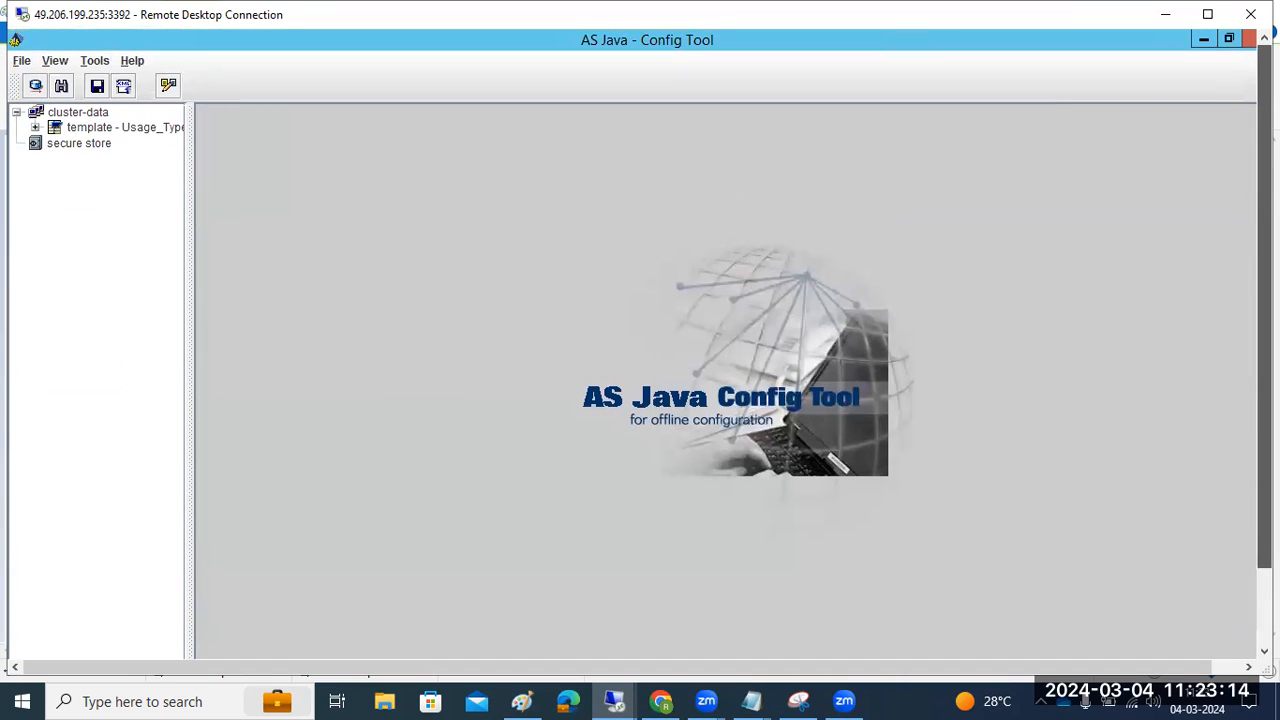
drag(1264, 412, 1264, 468)
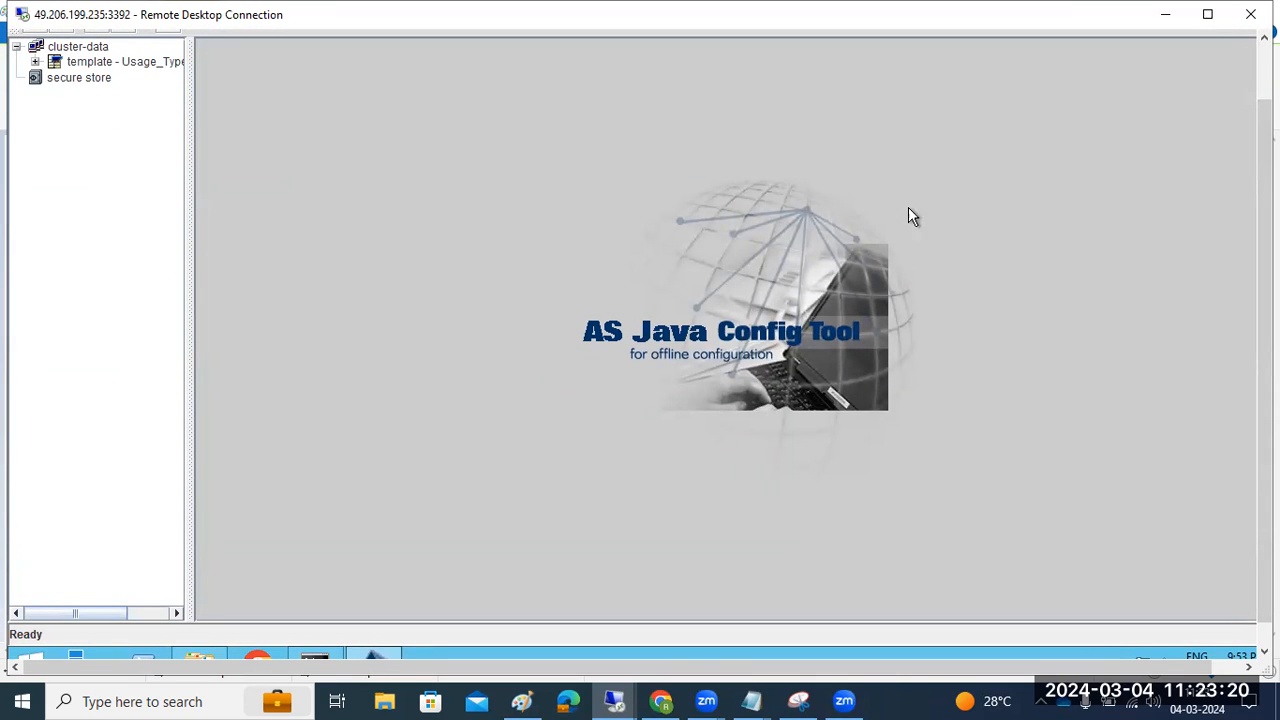
drag(1264, 468, 1264, 402)
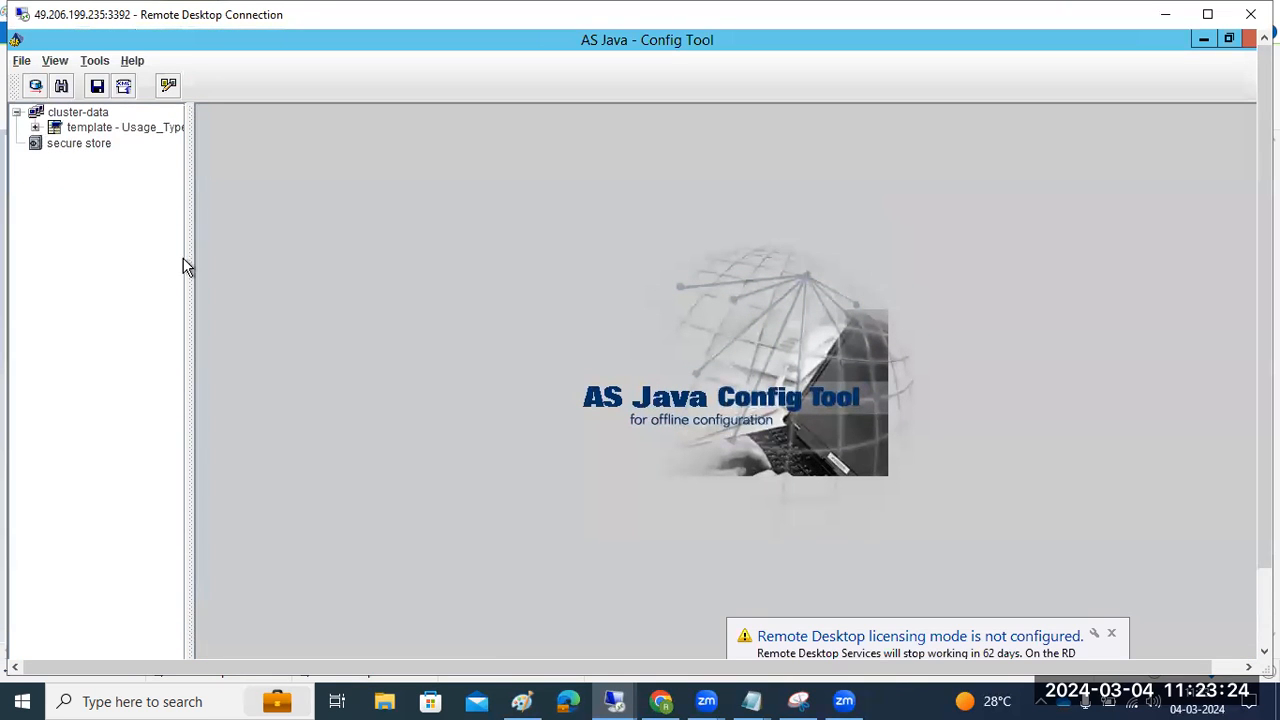
drag(194, 262, 270, 263)
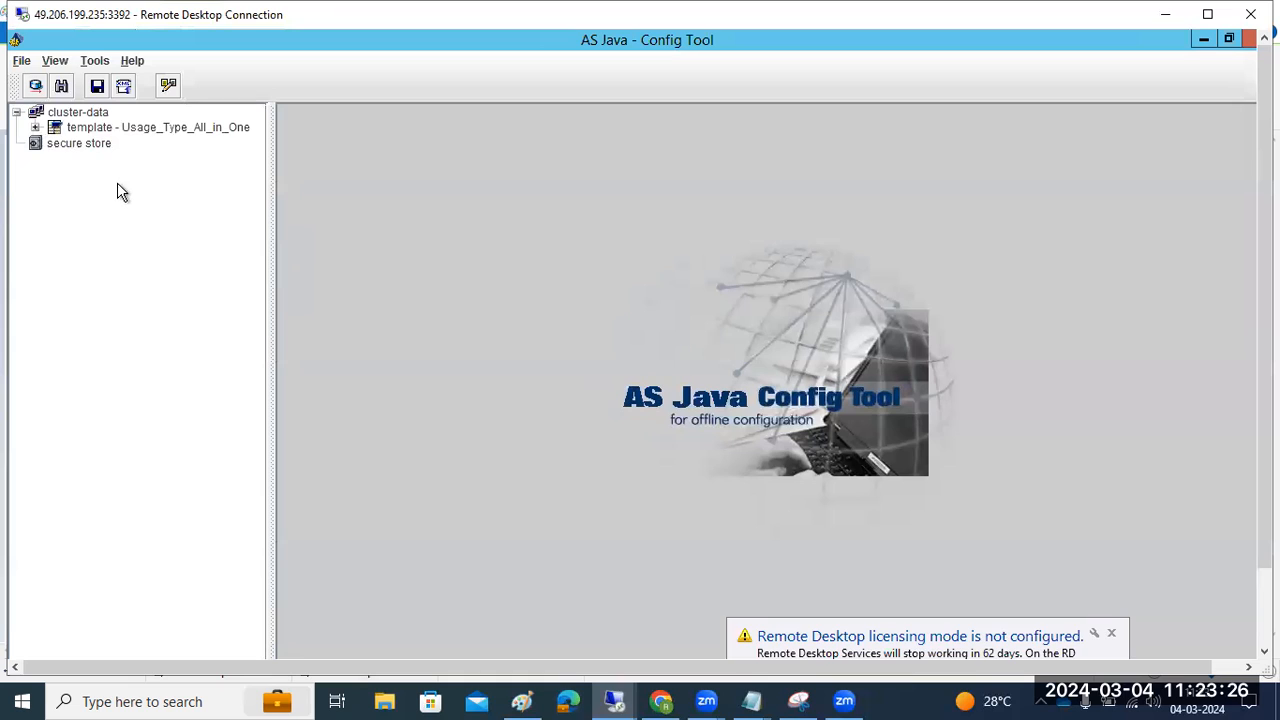
click(35, 128)
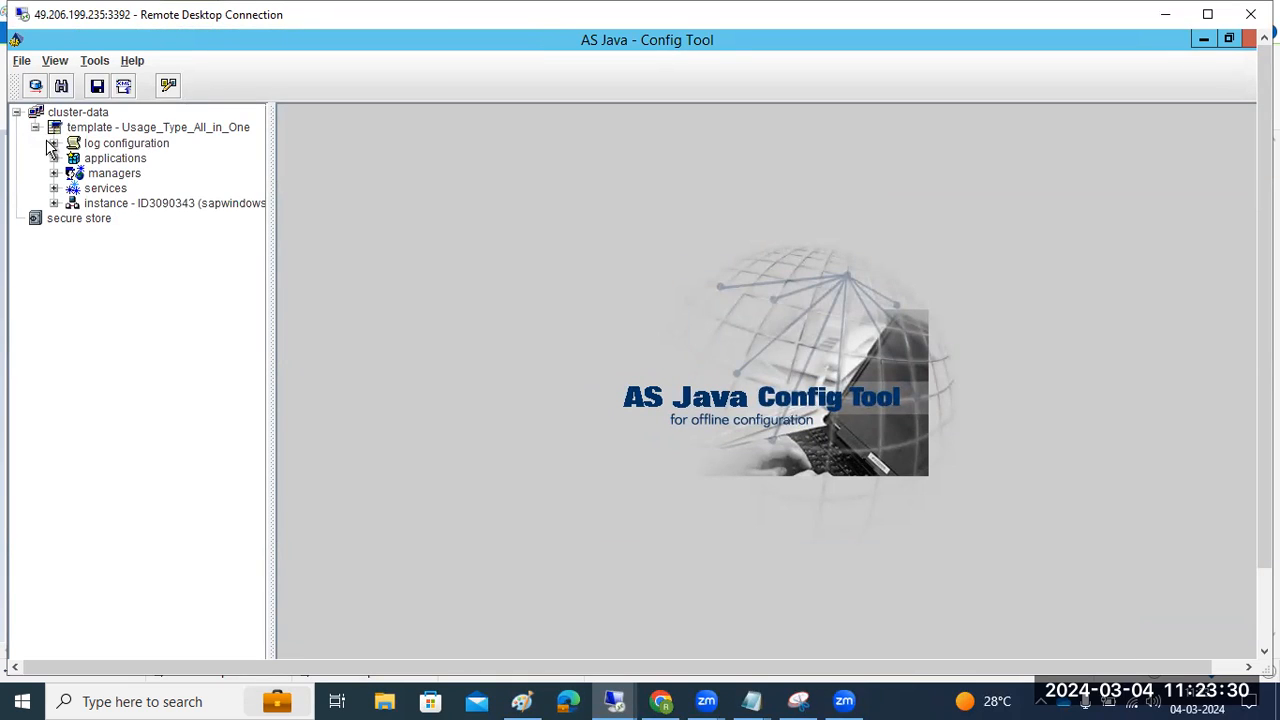
click(124, 150)
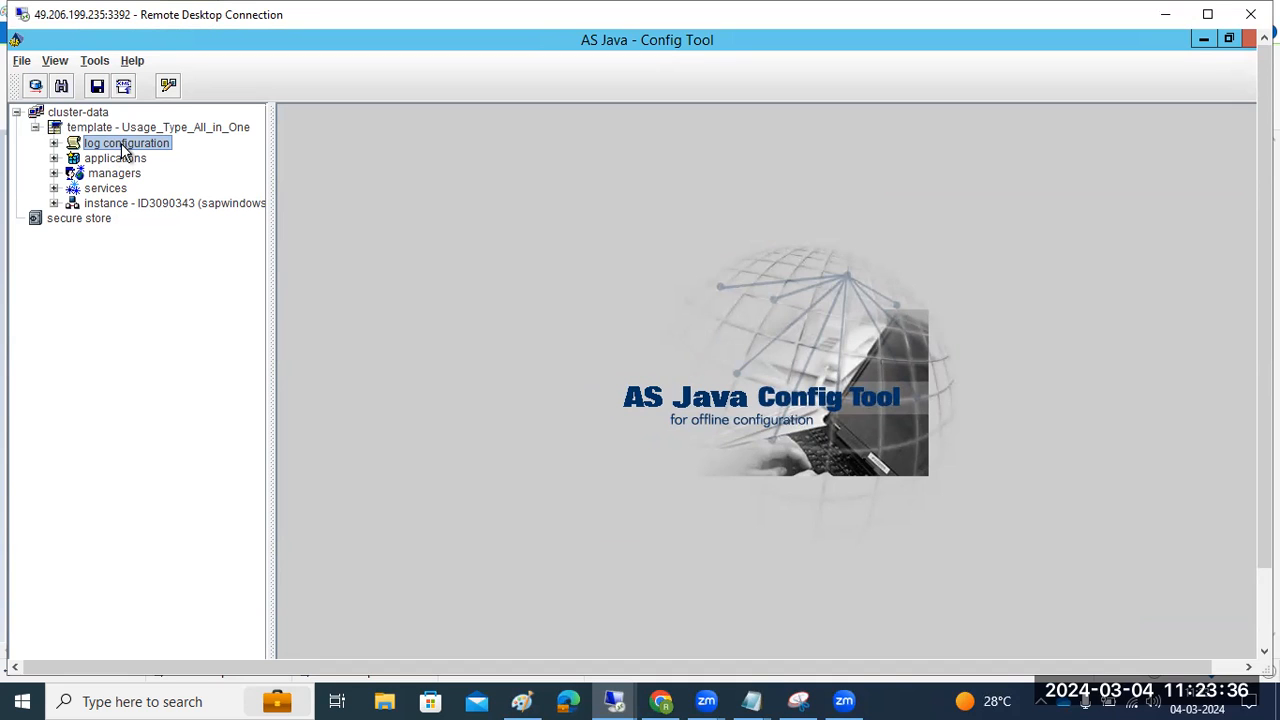
drag(1265, 515, 1265, 585)
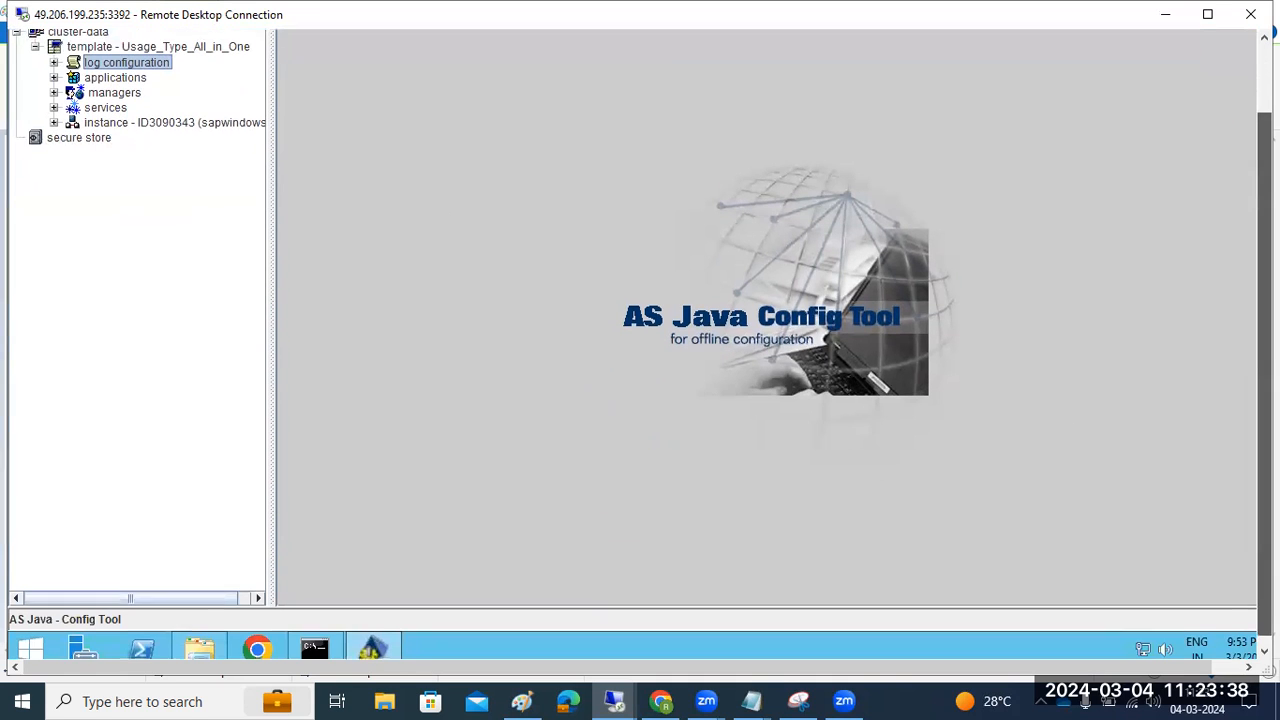
click(614, 700)
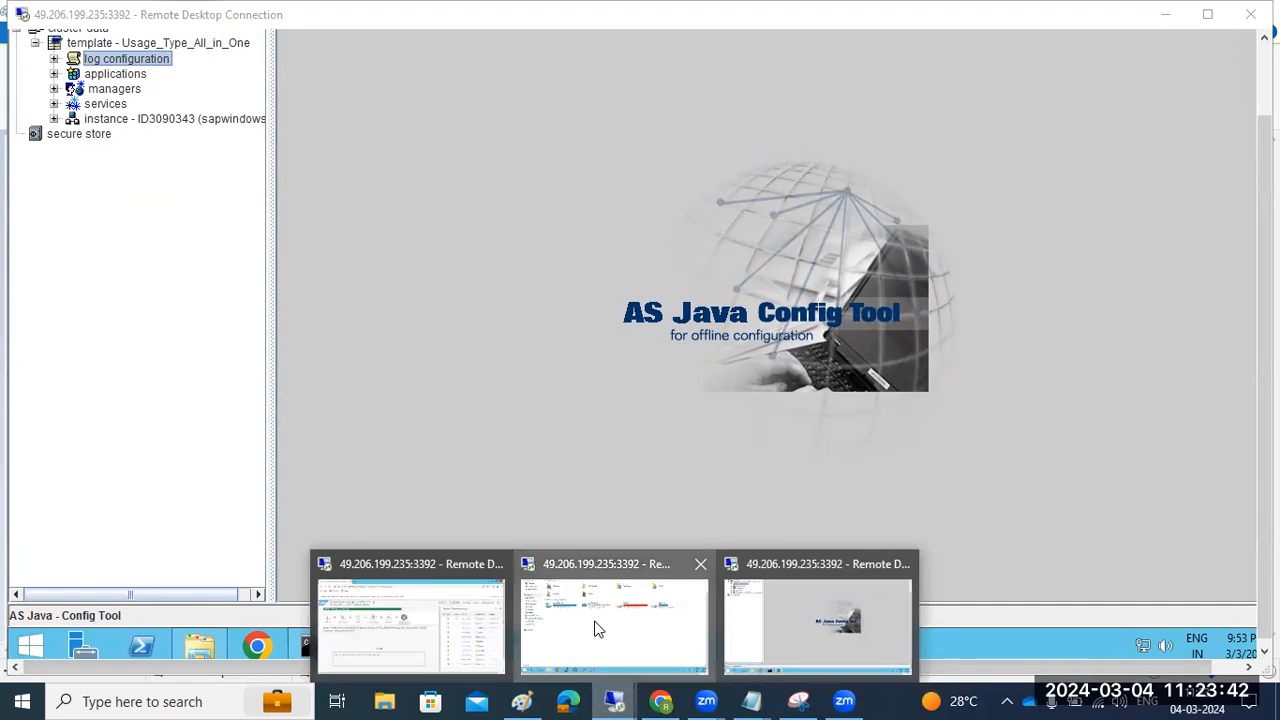
In SAP MMC, show the access points of instance sapwindows2 30 in system JVI
click(597, 629)
click(490, 642)
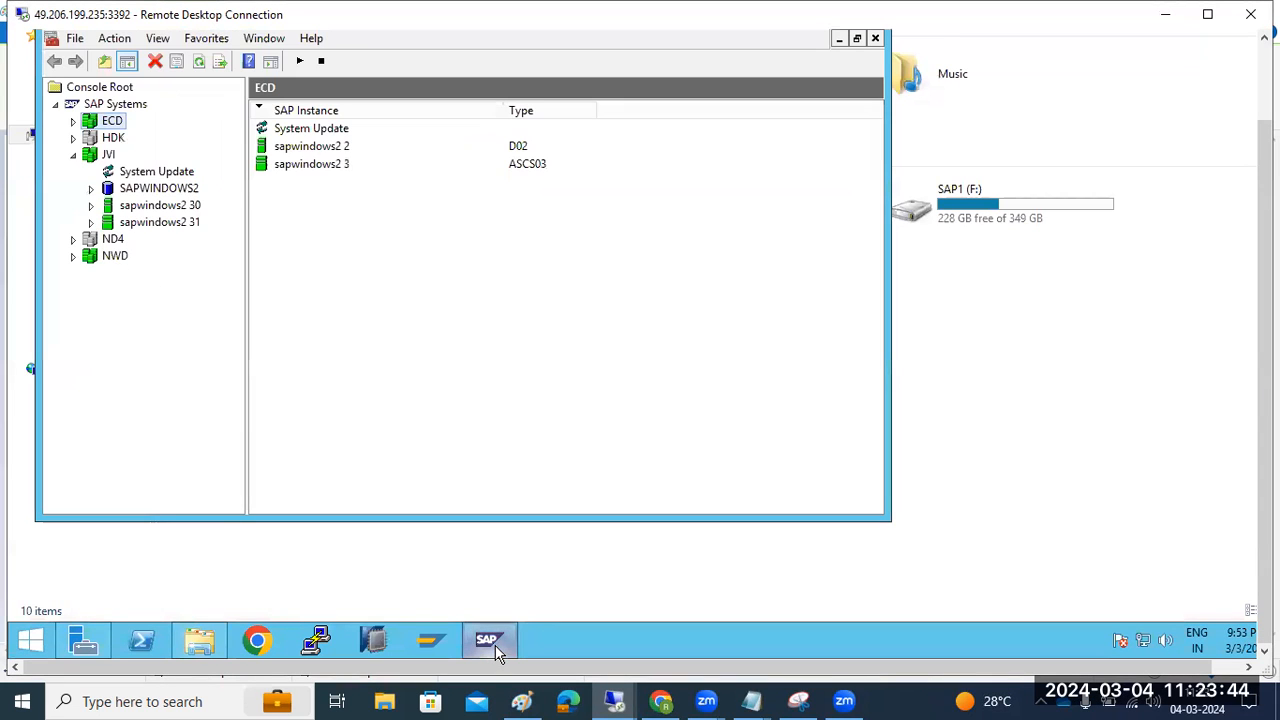
click(91, 205)
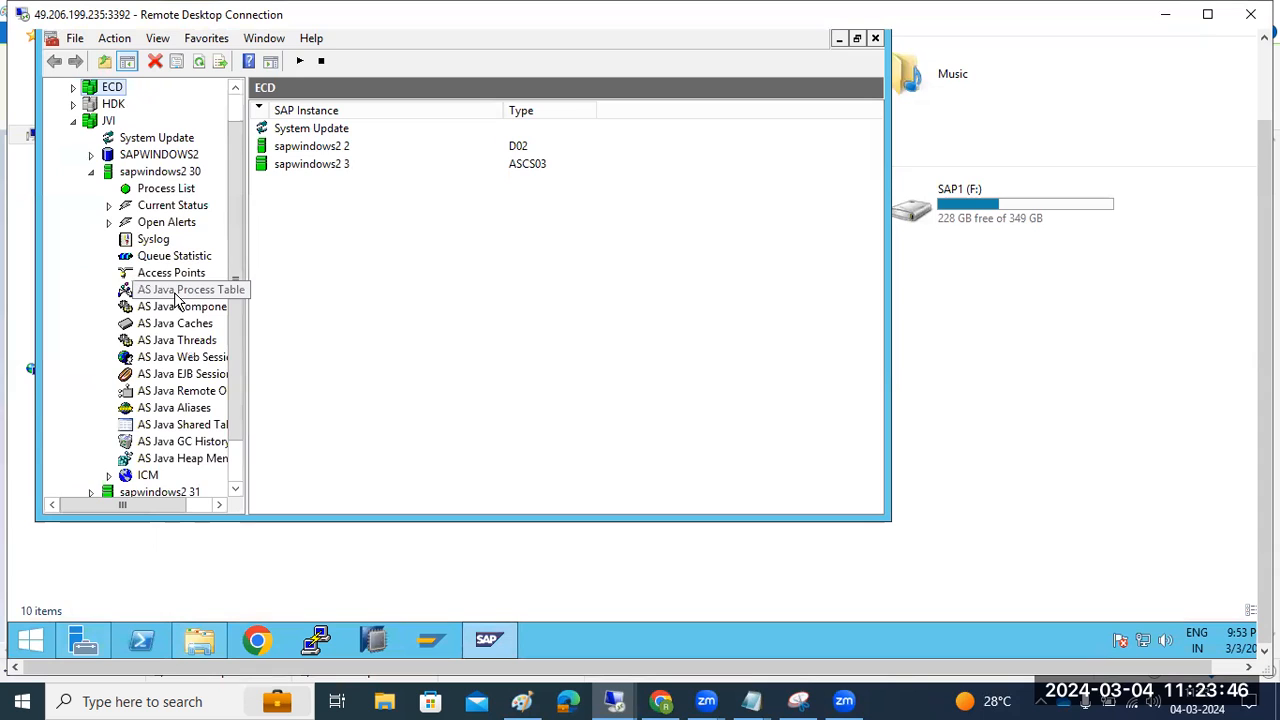
click(167, 274)
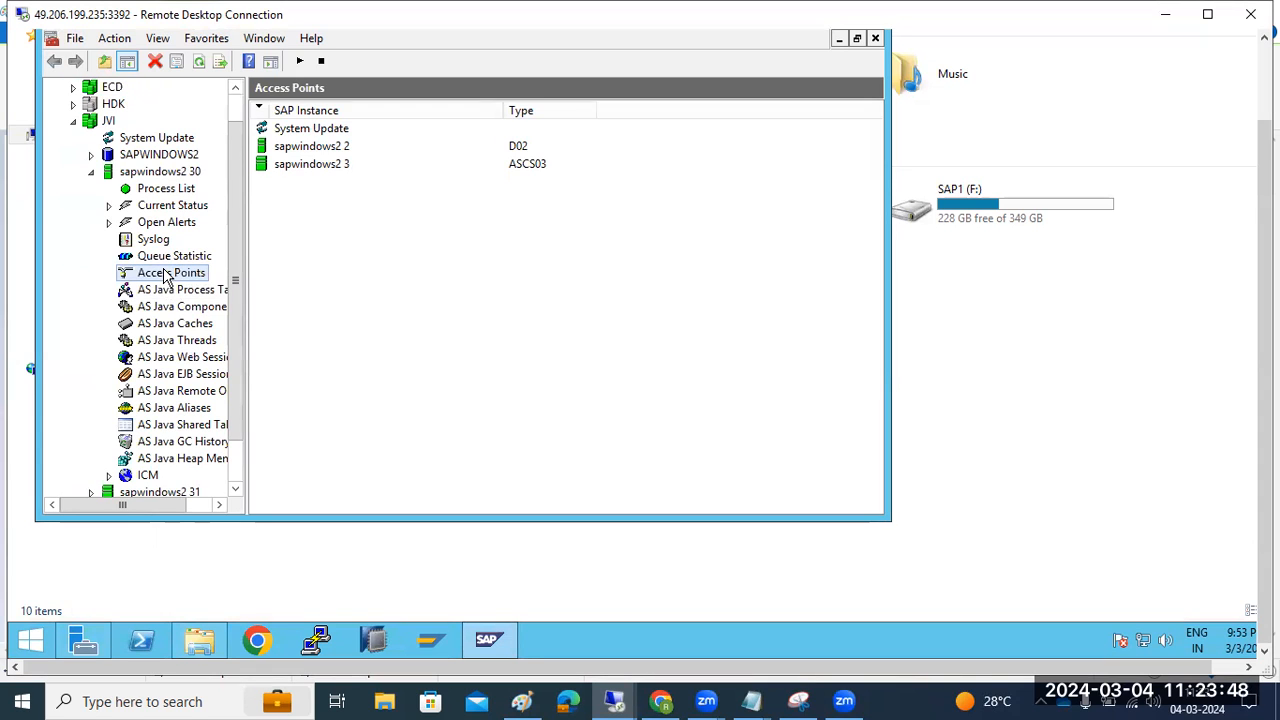
Authenticate with the OS password and open the 53000 HTTP access point in the browser
click(400, 287)
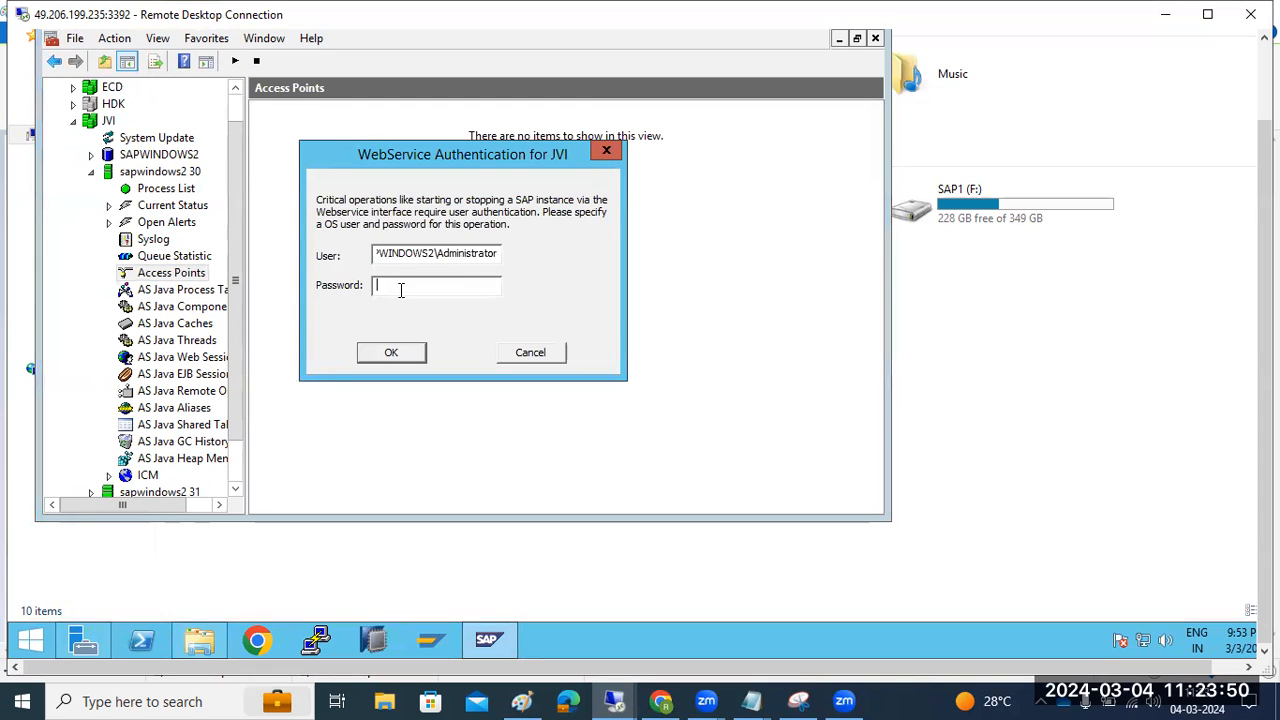
text(**********)
key(Return)
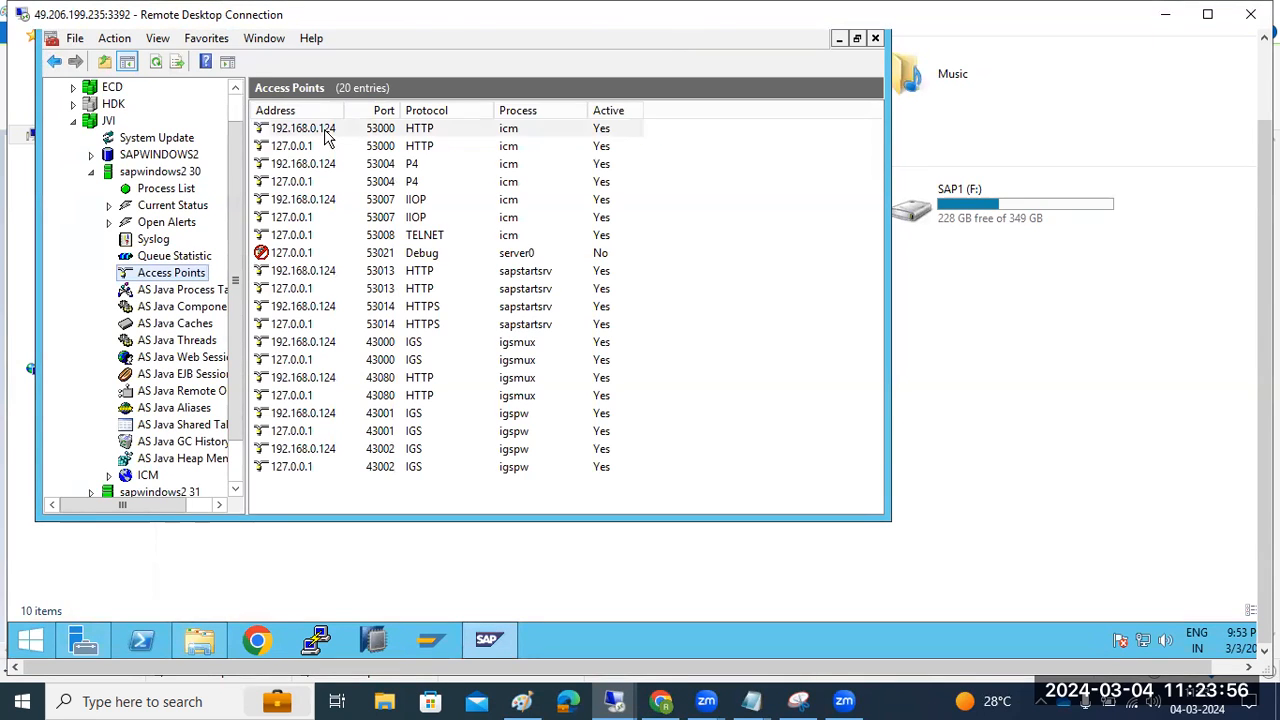
right_click(325, 137)
click(368, 139)
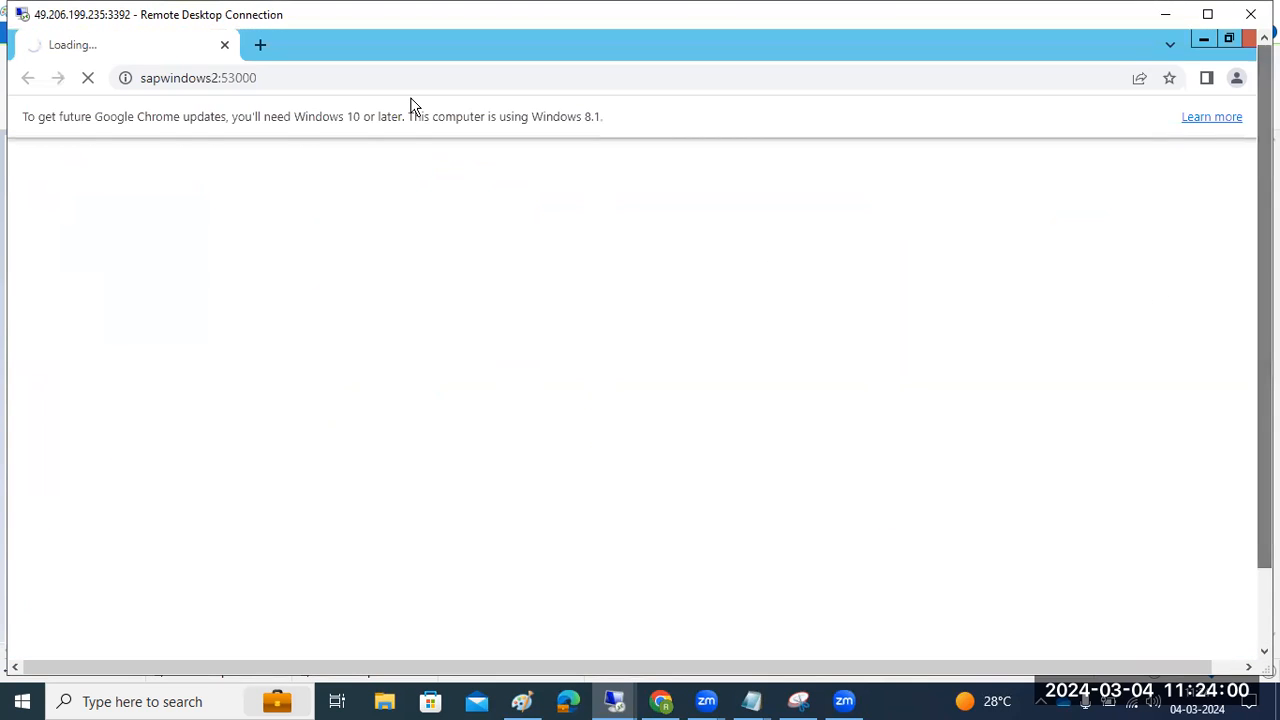
key(ctrl+l)
key(ctrl+c)
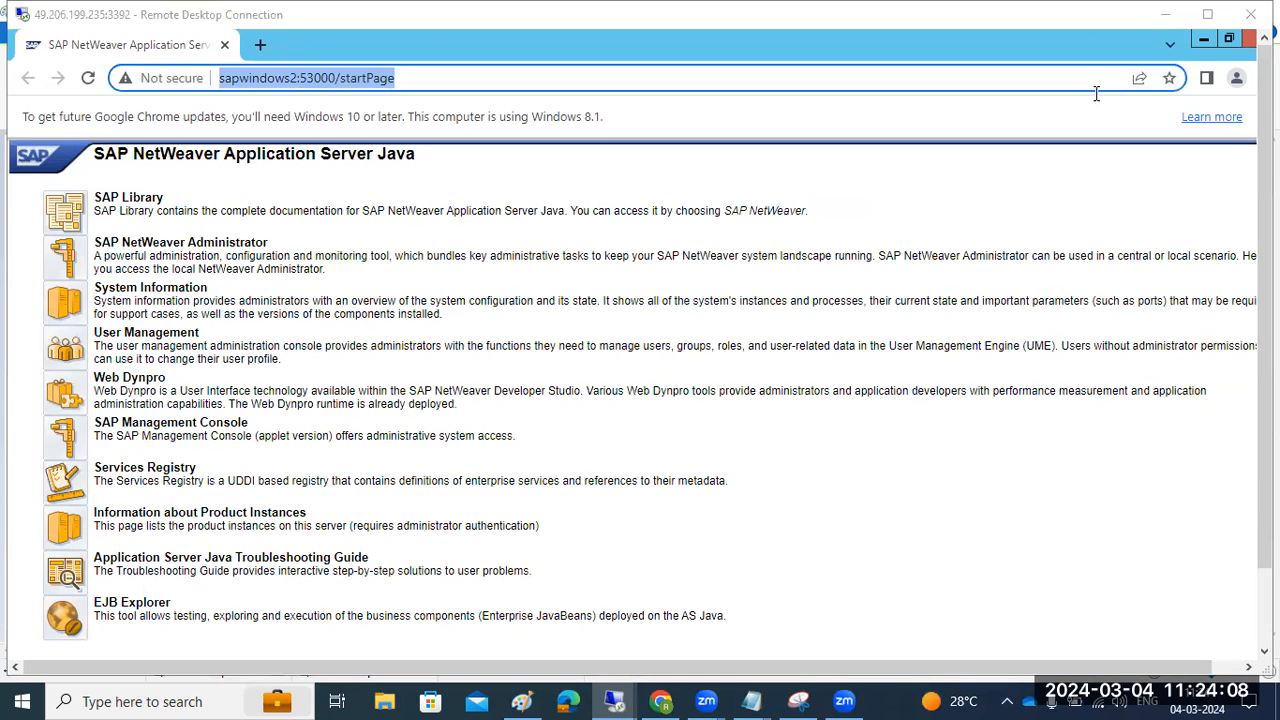
click(1204, 39)
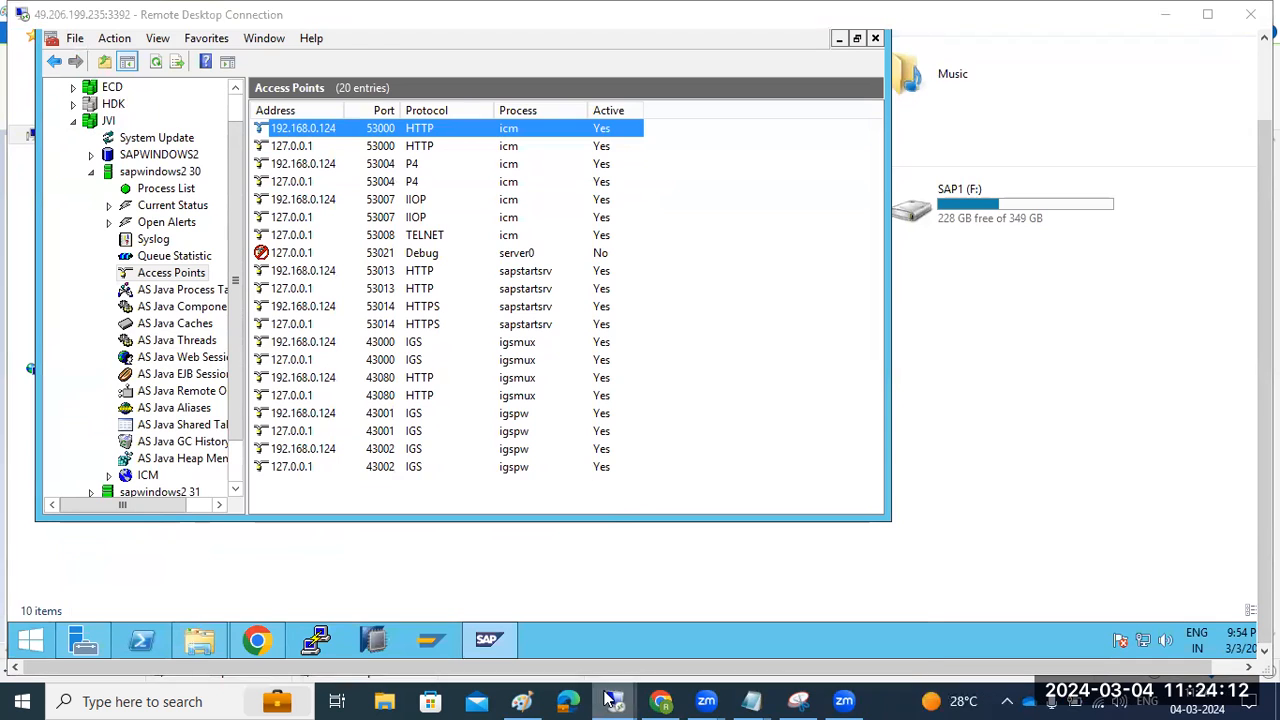
mouse_move(612, 680)
click(787, 611)
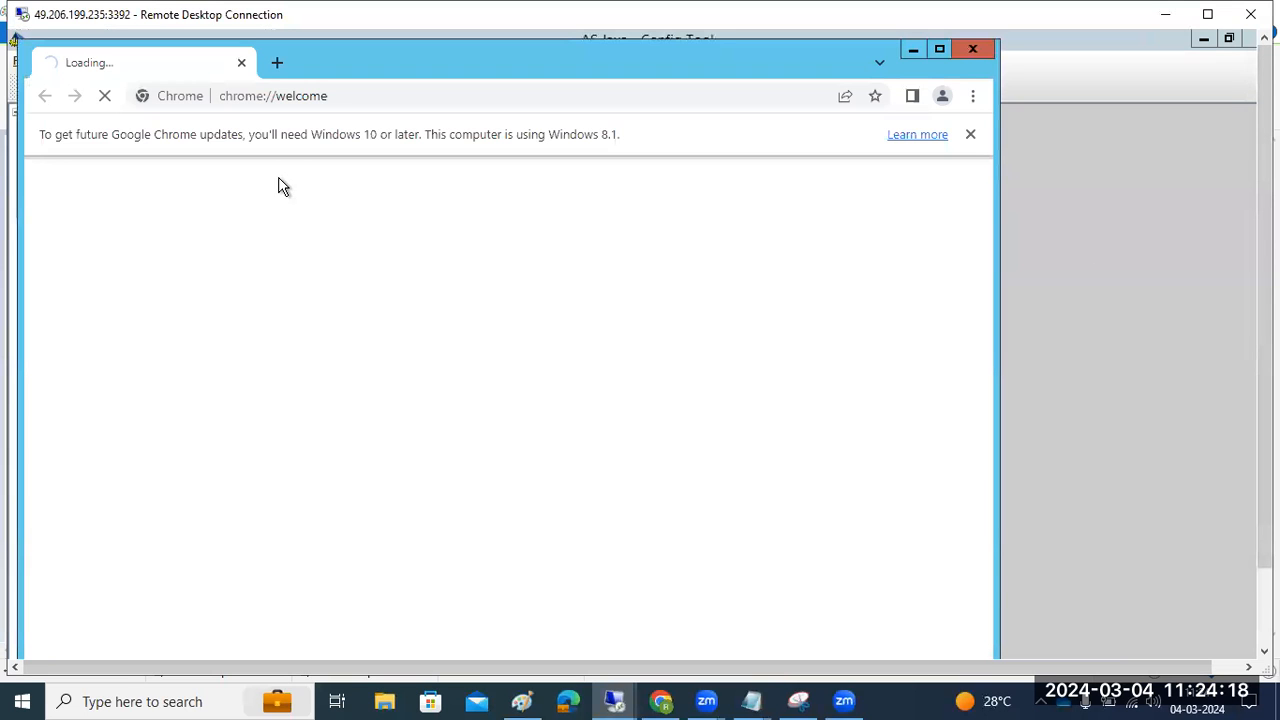
click(352, 95)
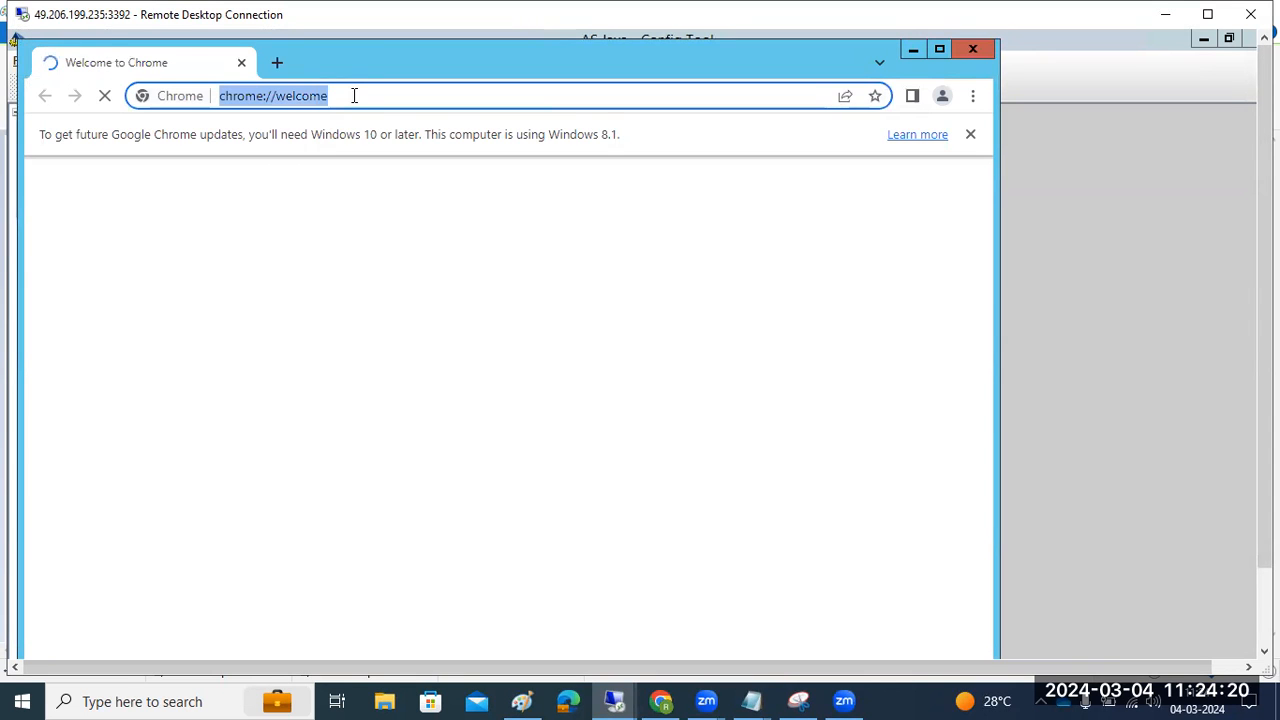
key(ctrl+v)
key(Return)
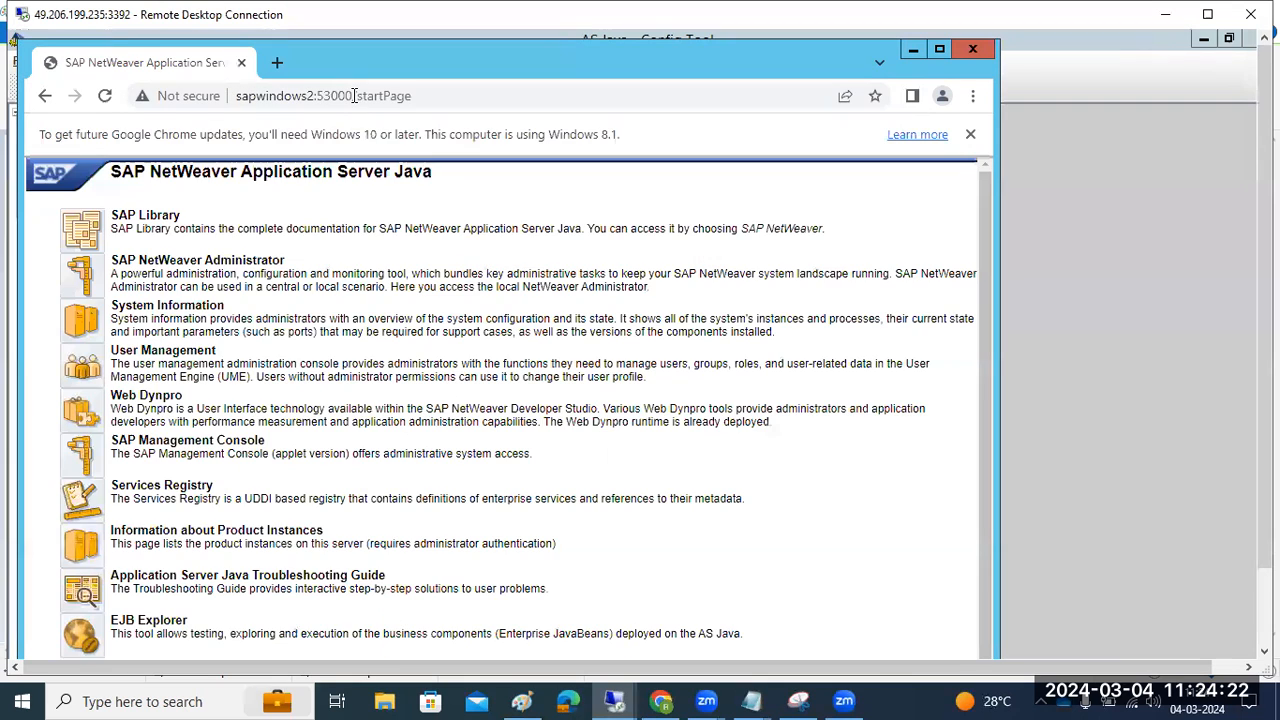
Log on to SAP NetWeaver Administrator as Administrator and decline saving the password
click(86, 288)
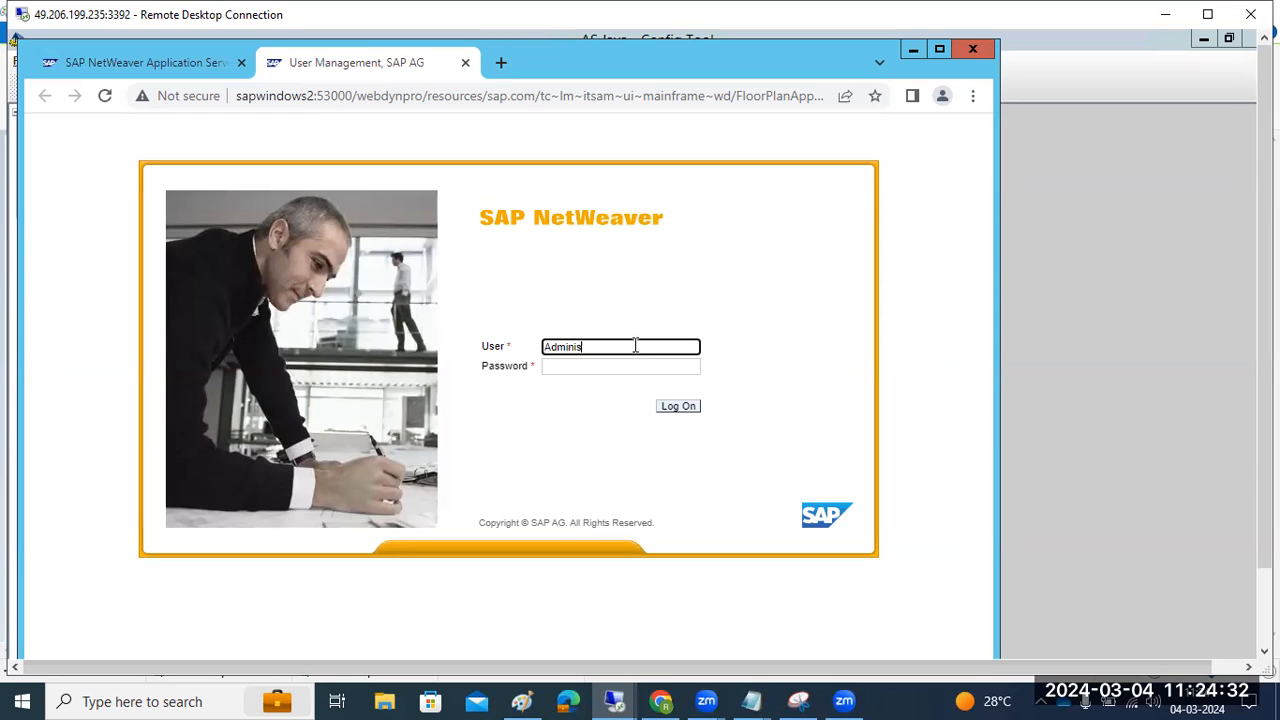
key(Tab)
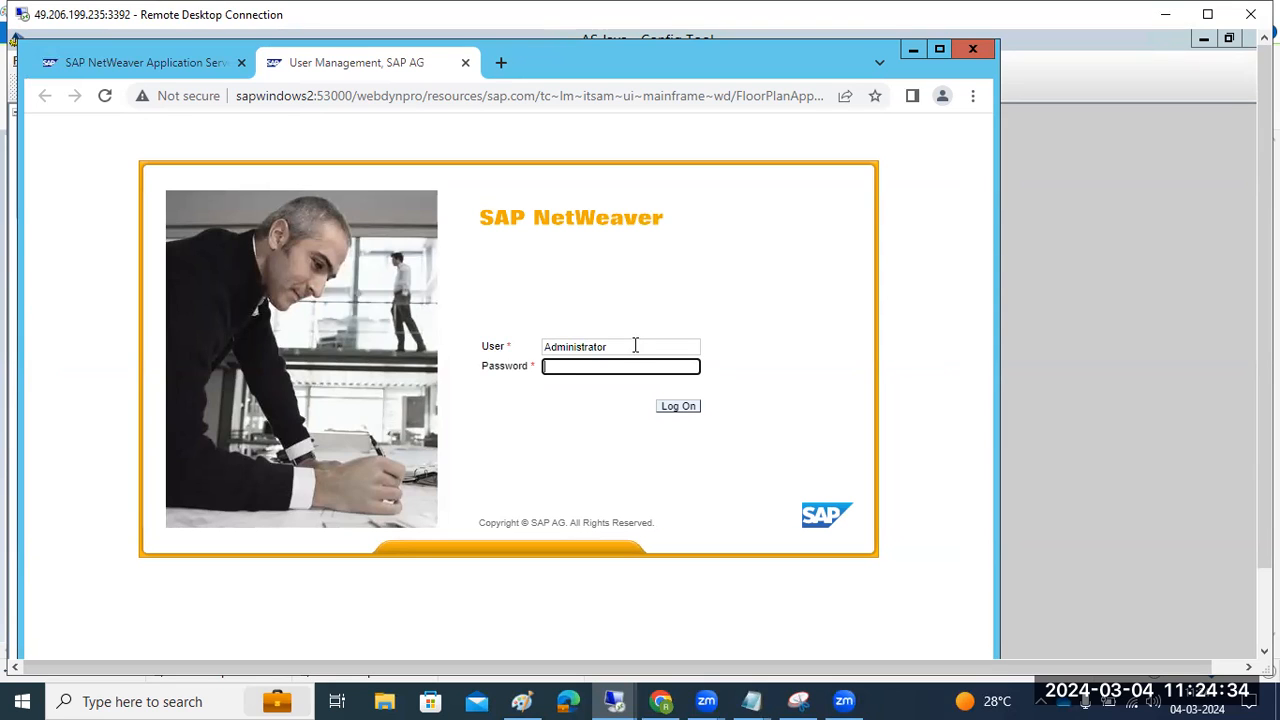
text(•)
key(Return)
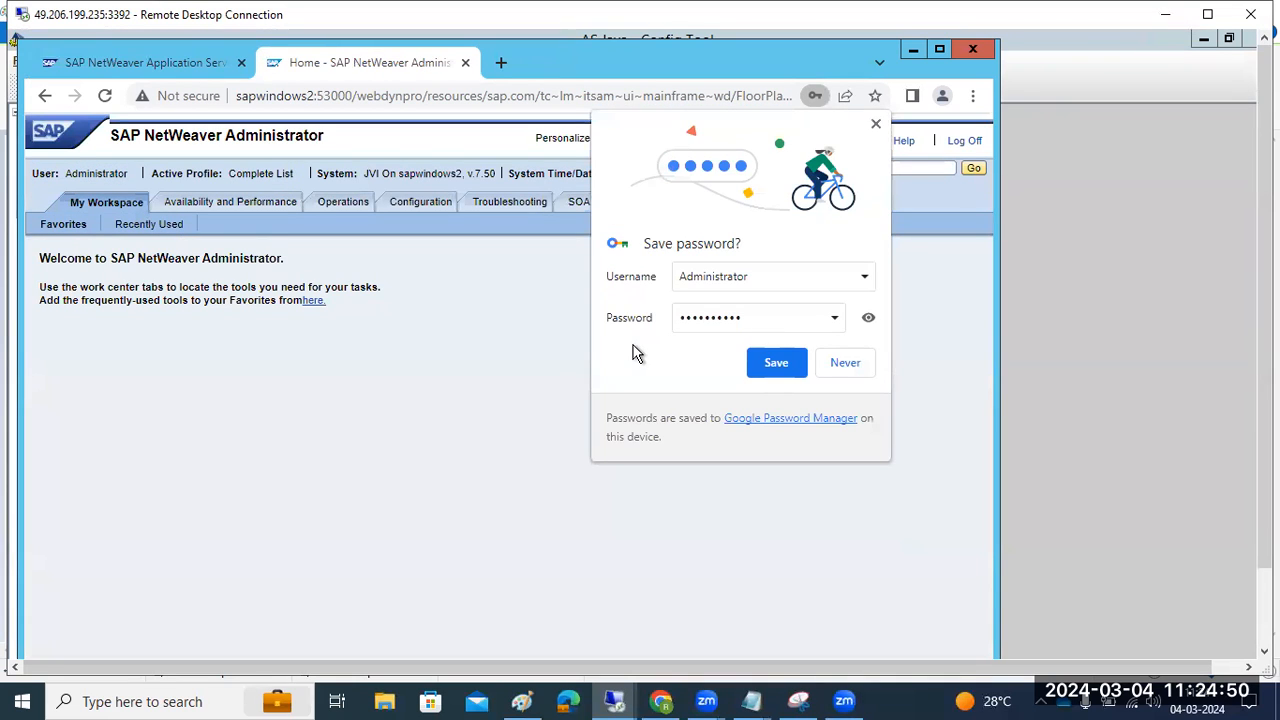
click(840, 361)
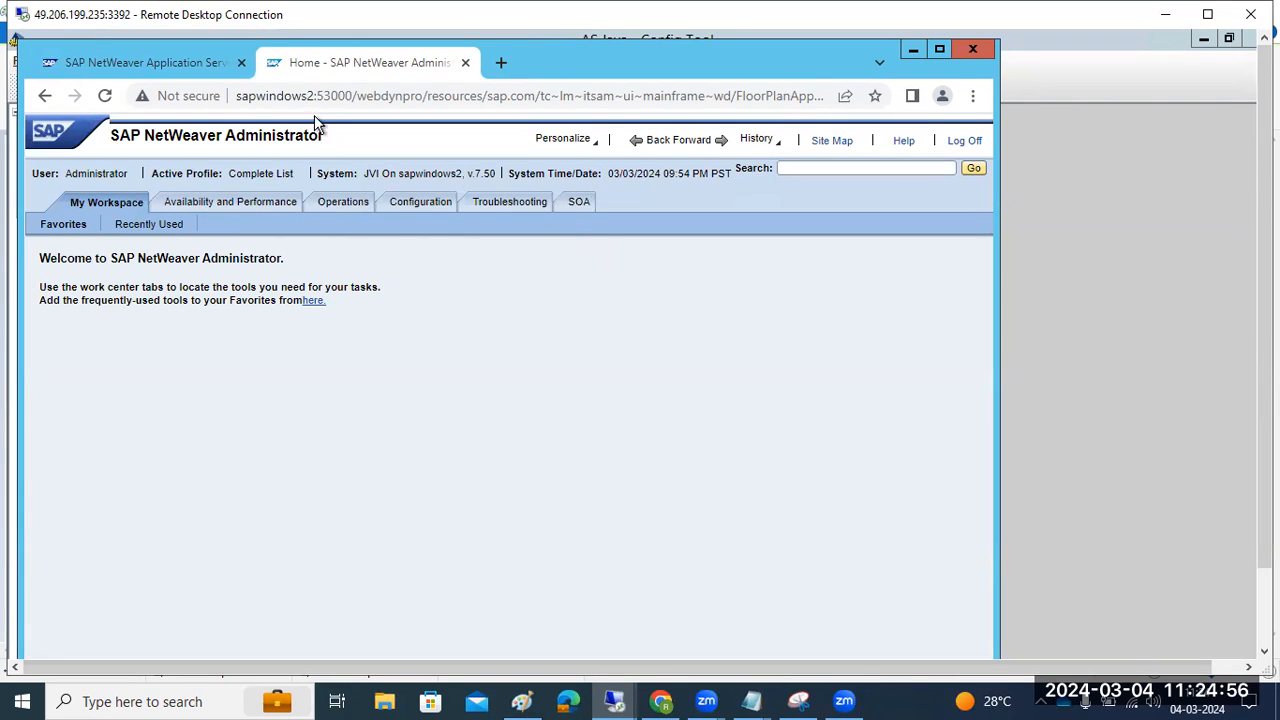
Search the administrator tools for 'pro' and open the Java System Properties overview
drag(300, 96, 312, 97)
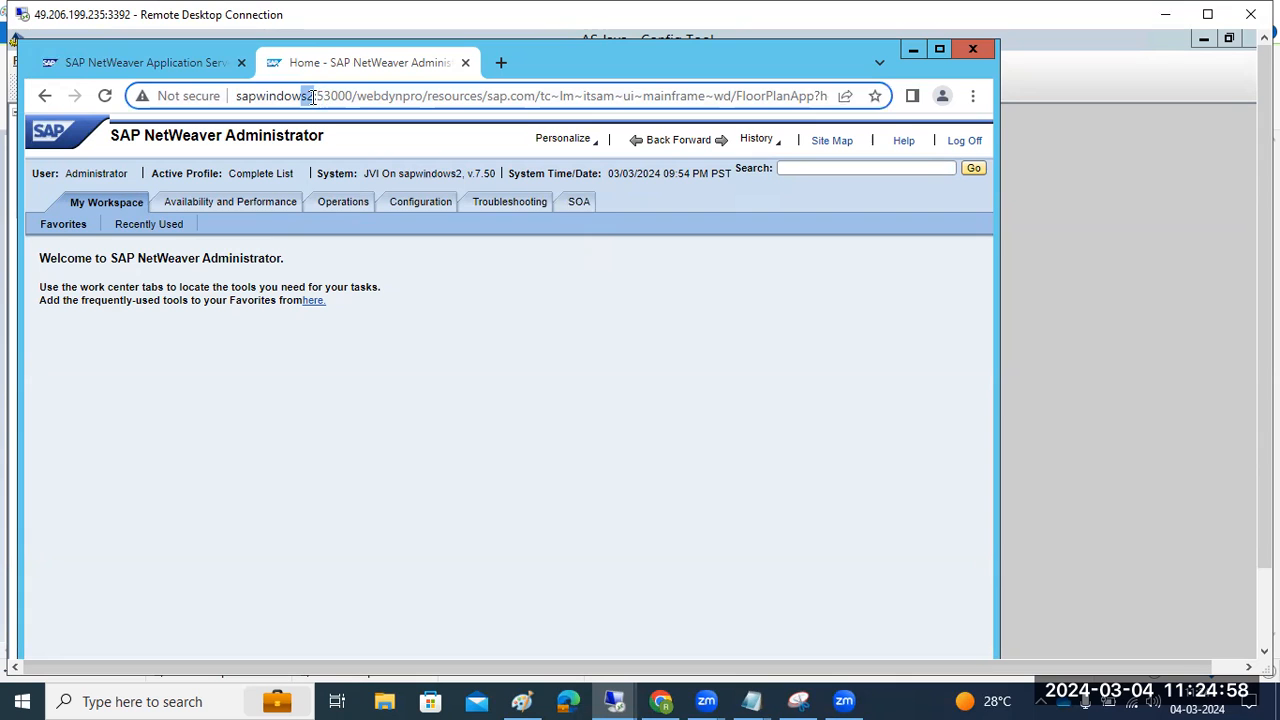
click(790, 168)
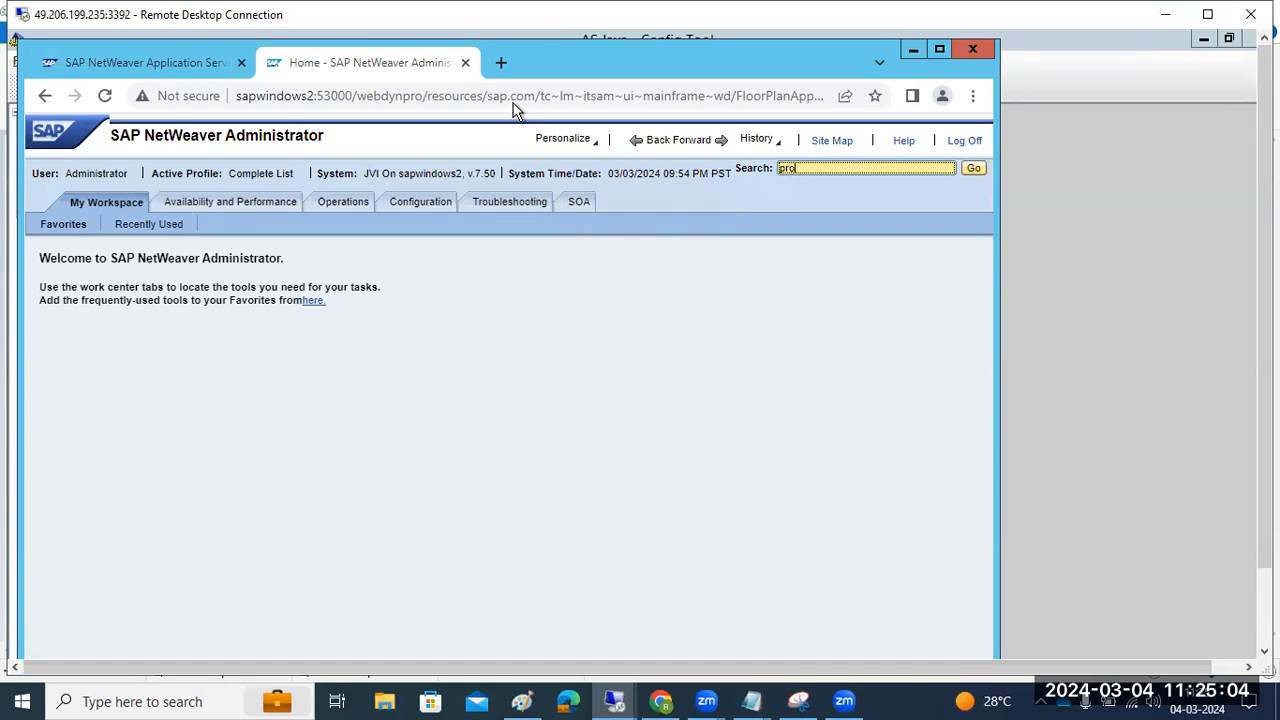
key(Return)
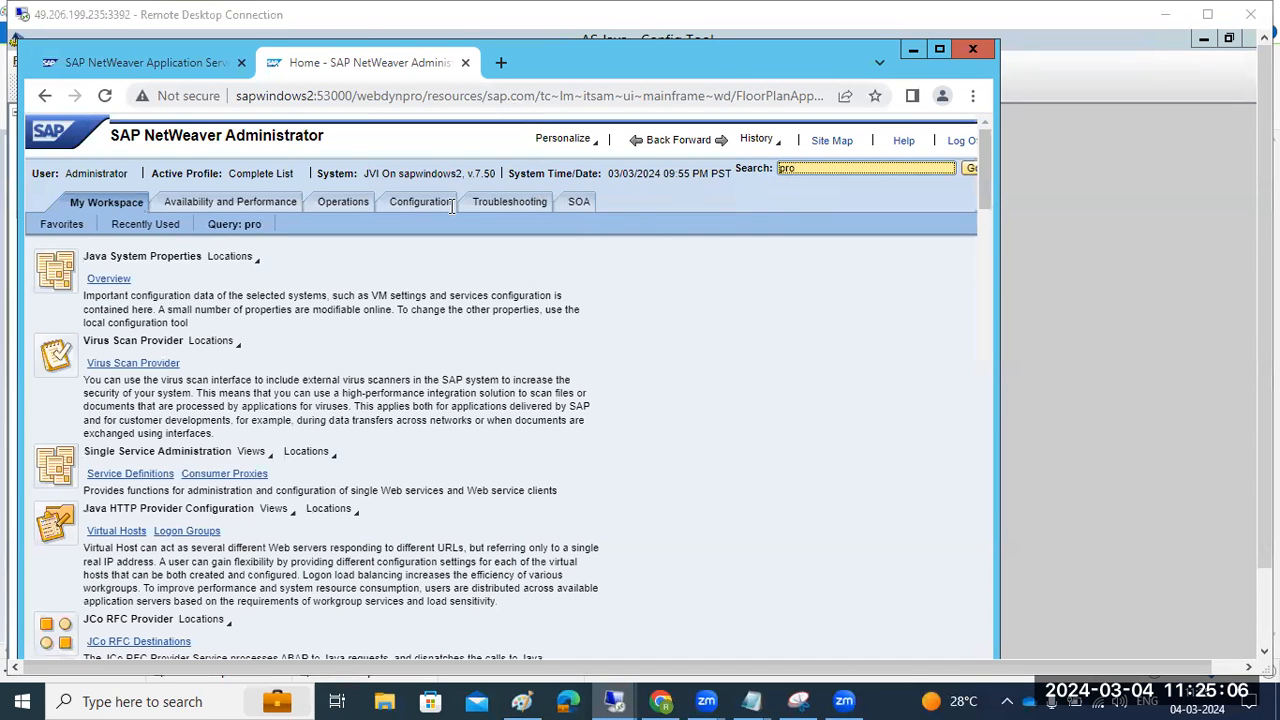
click(110, 279)
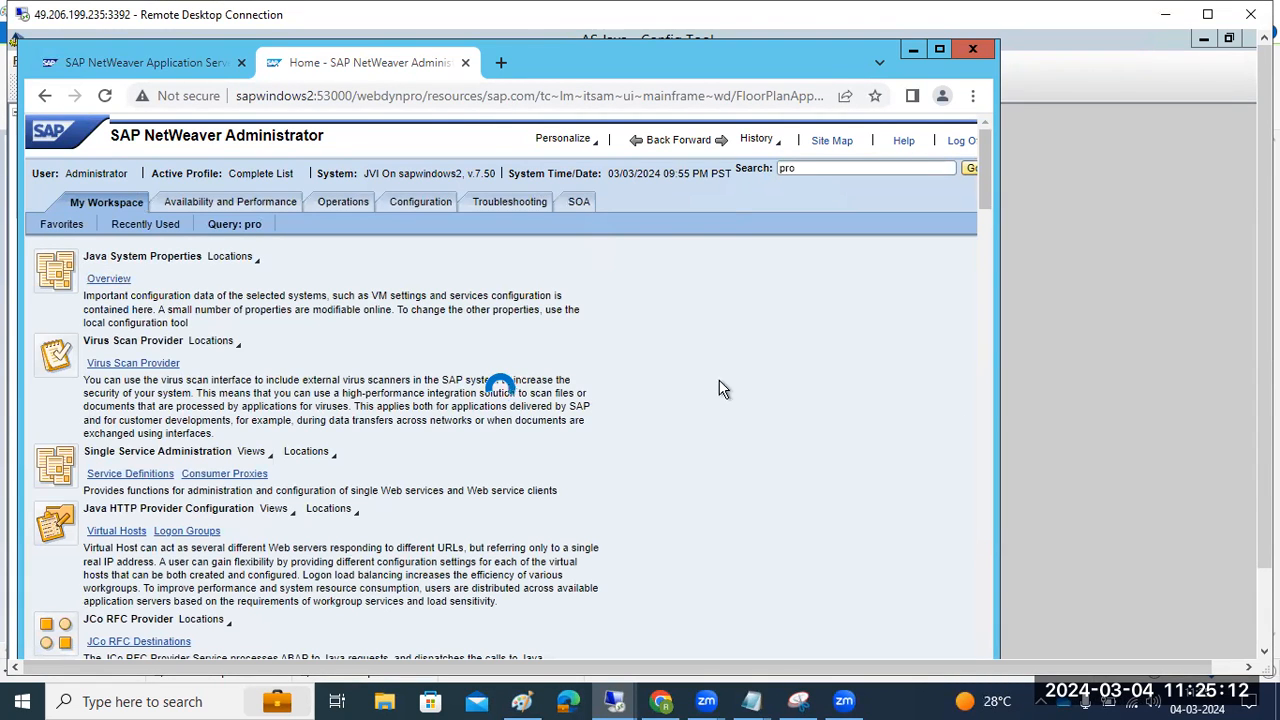
drag(1265, 490, 1265, 555)
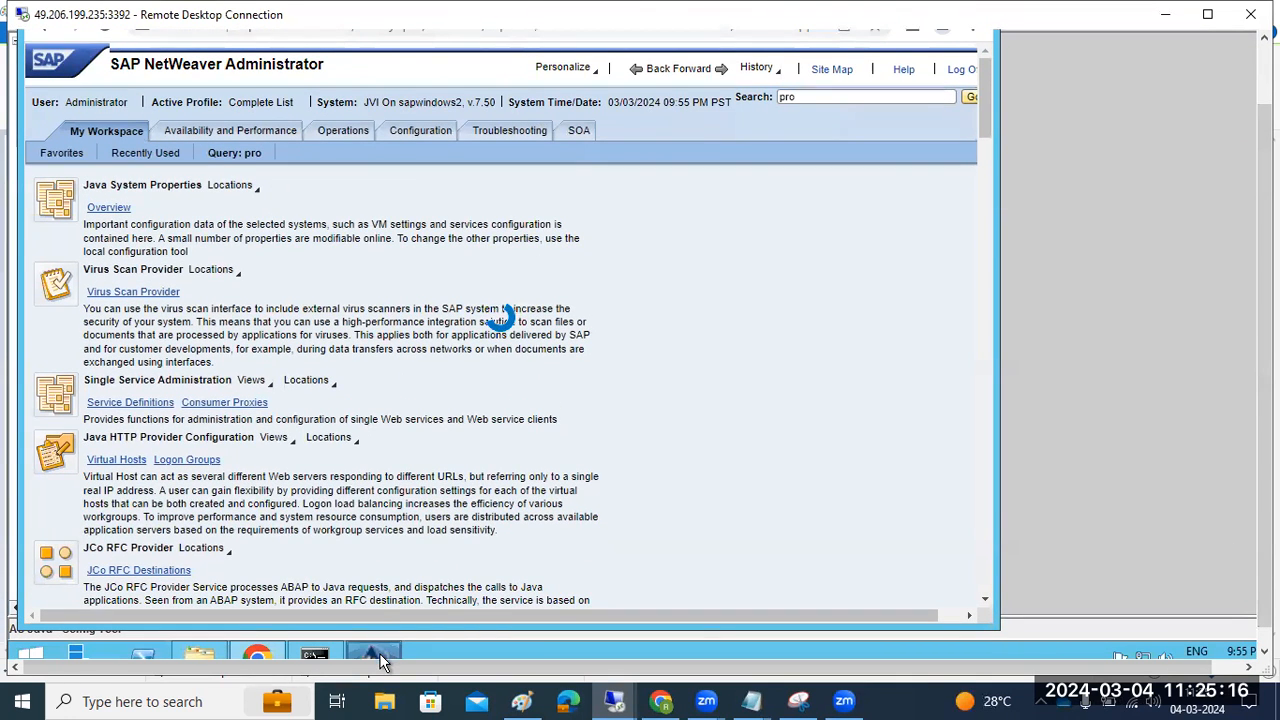
Back in the Config Tool, expand log configuration and toggle the applications node open and closed
mouse_move(379, 655)
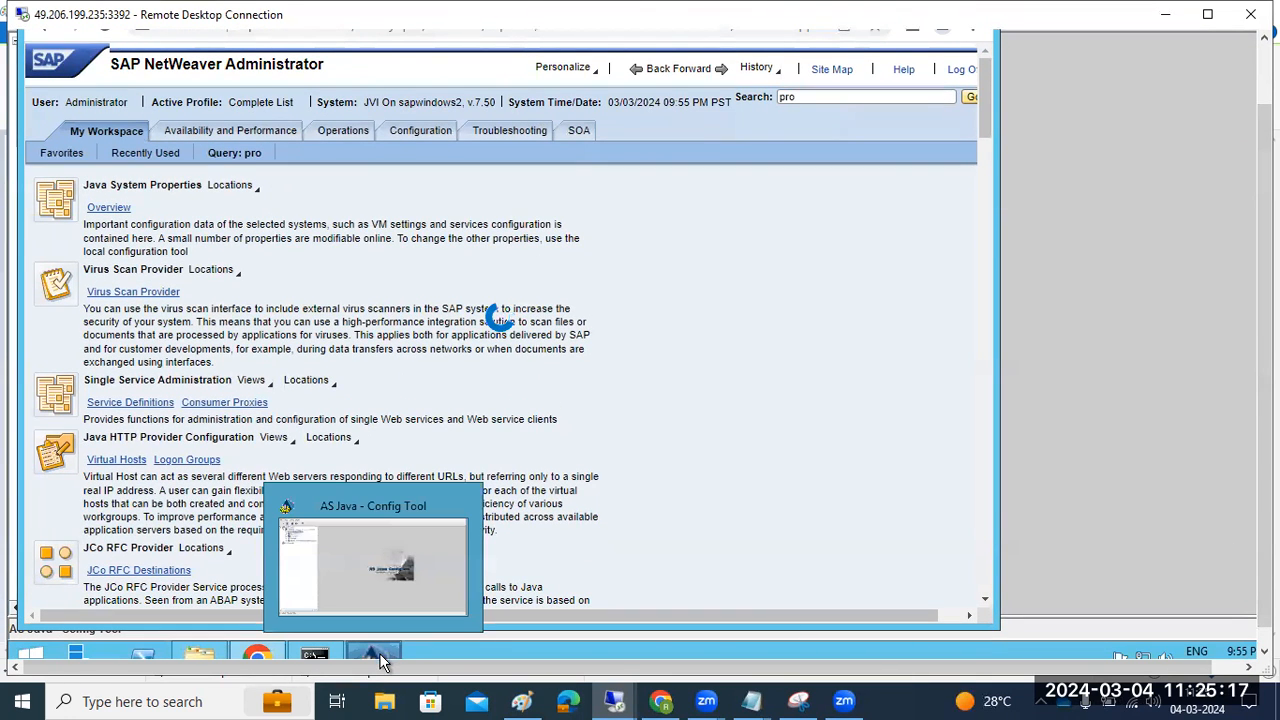
click(361, 556)
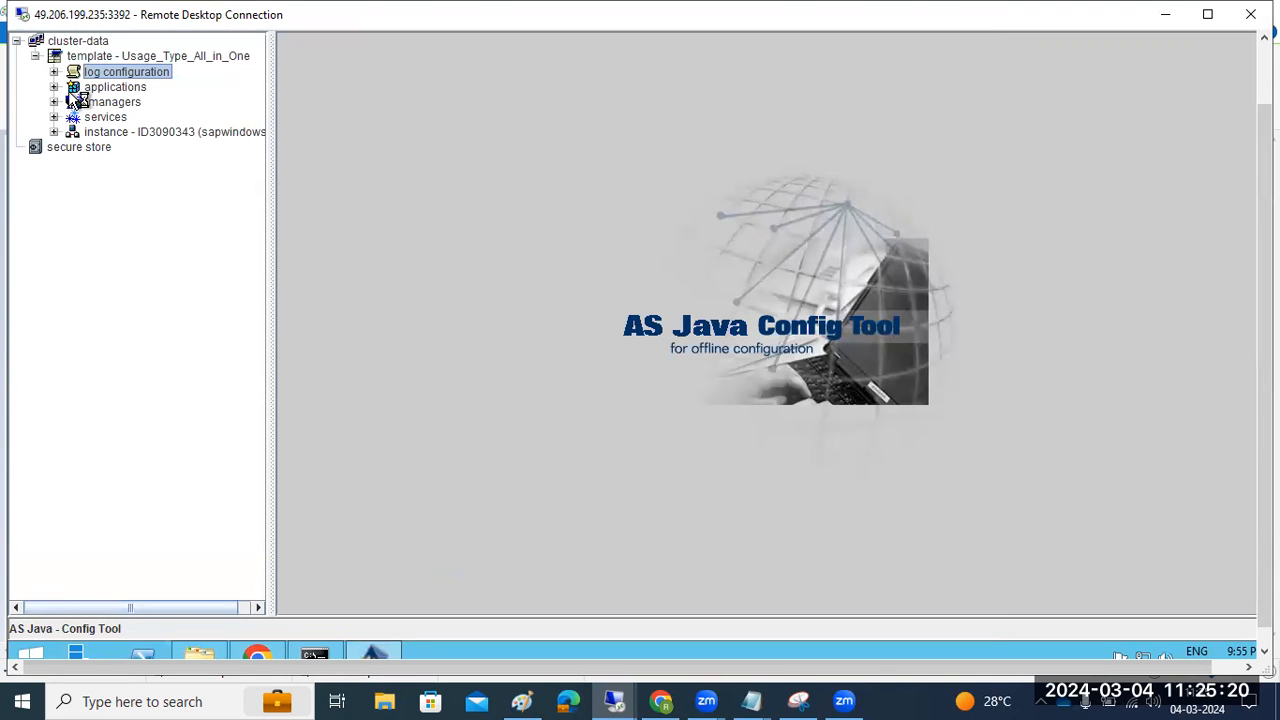
key(Right)
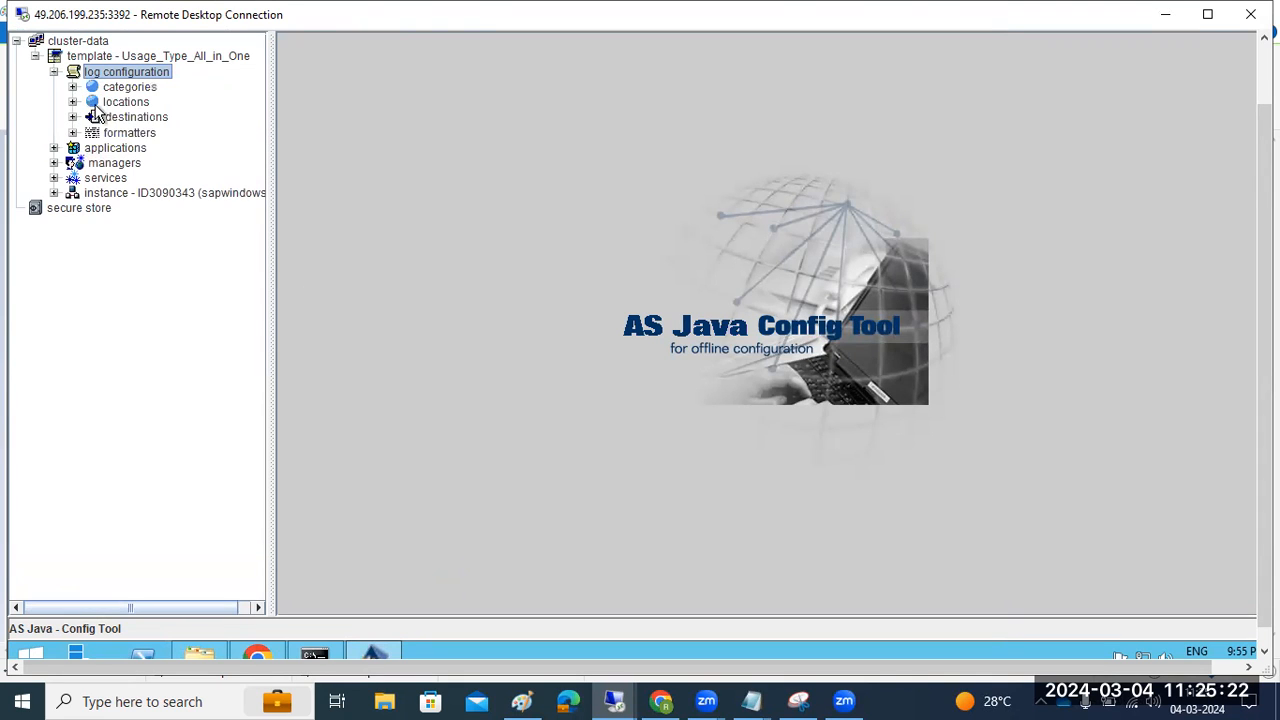
click(71, 117)
click(54, 148)
click(54, 148)
Show ApplicationThreadManager properties, then view CacheManager, ClusterManager and ConfigurationManager in NetWeaver Administrator
click(54, 163)
click(145, 185)
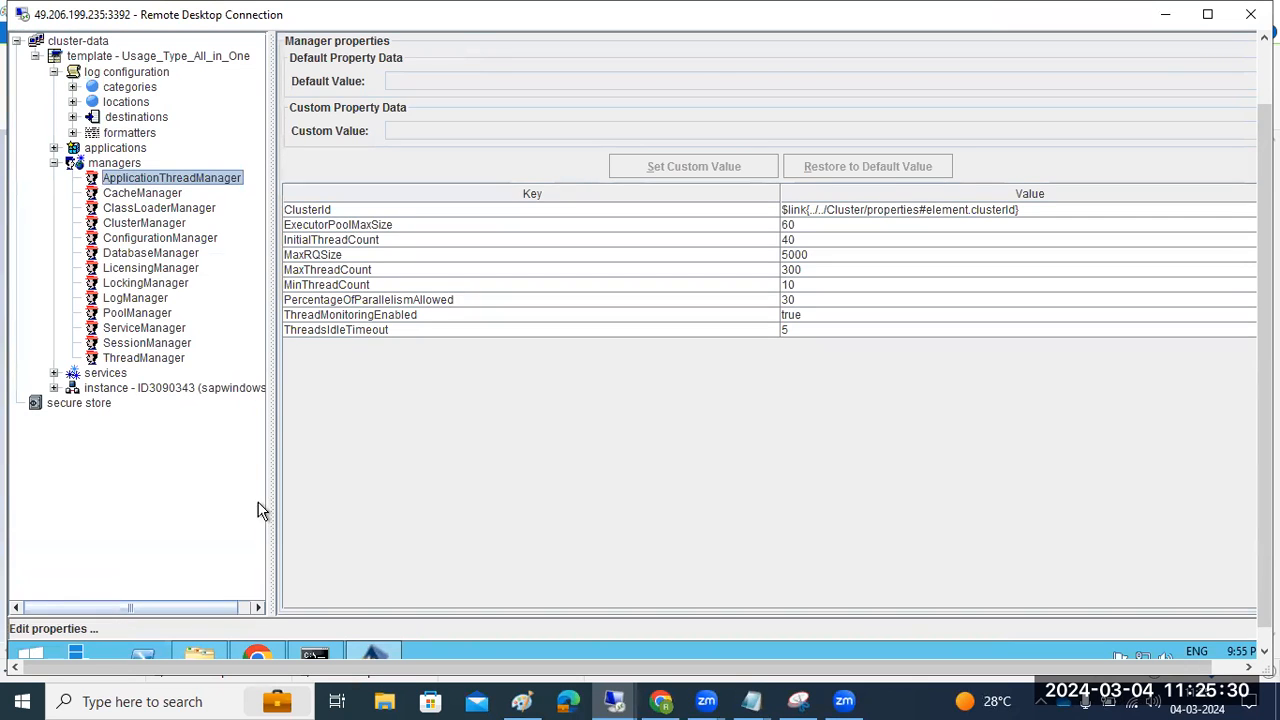
click(265, 657)
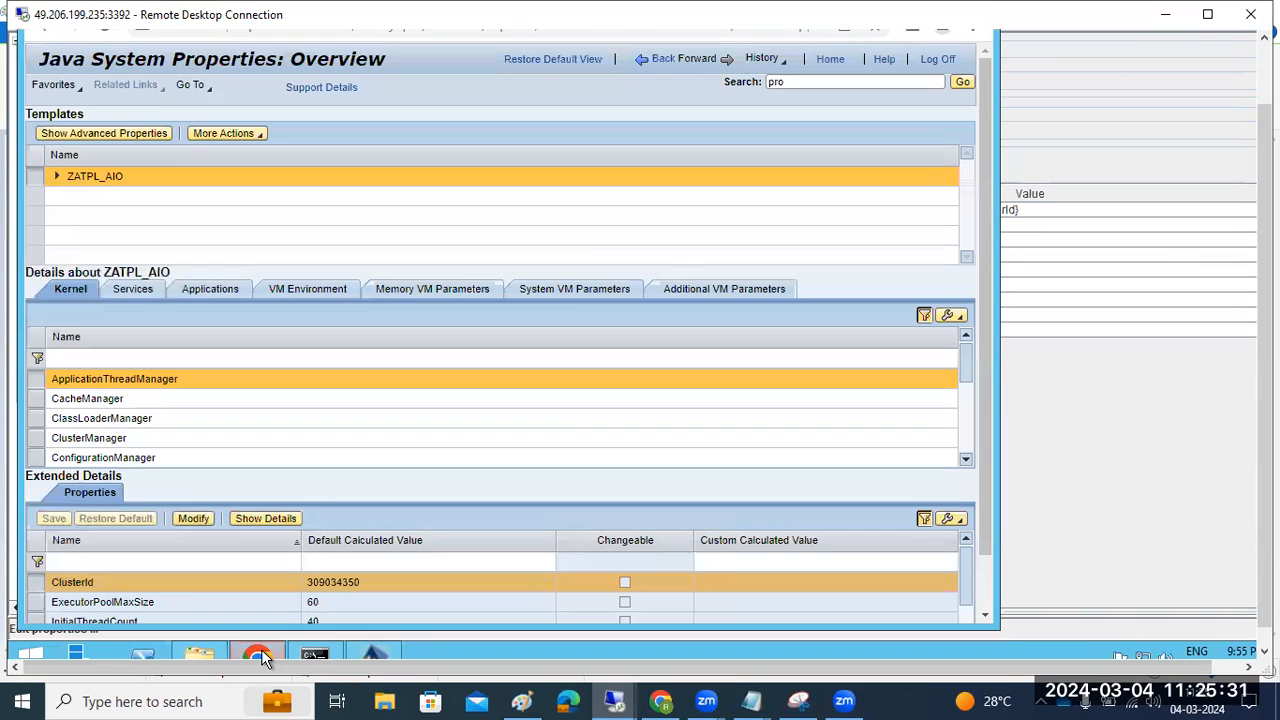
click(93, 400)
click(82, 438)
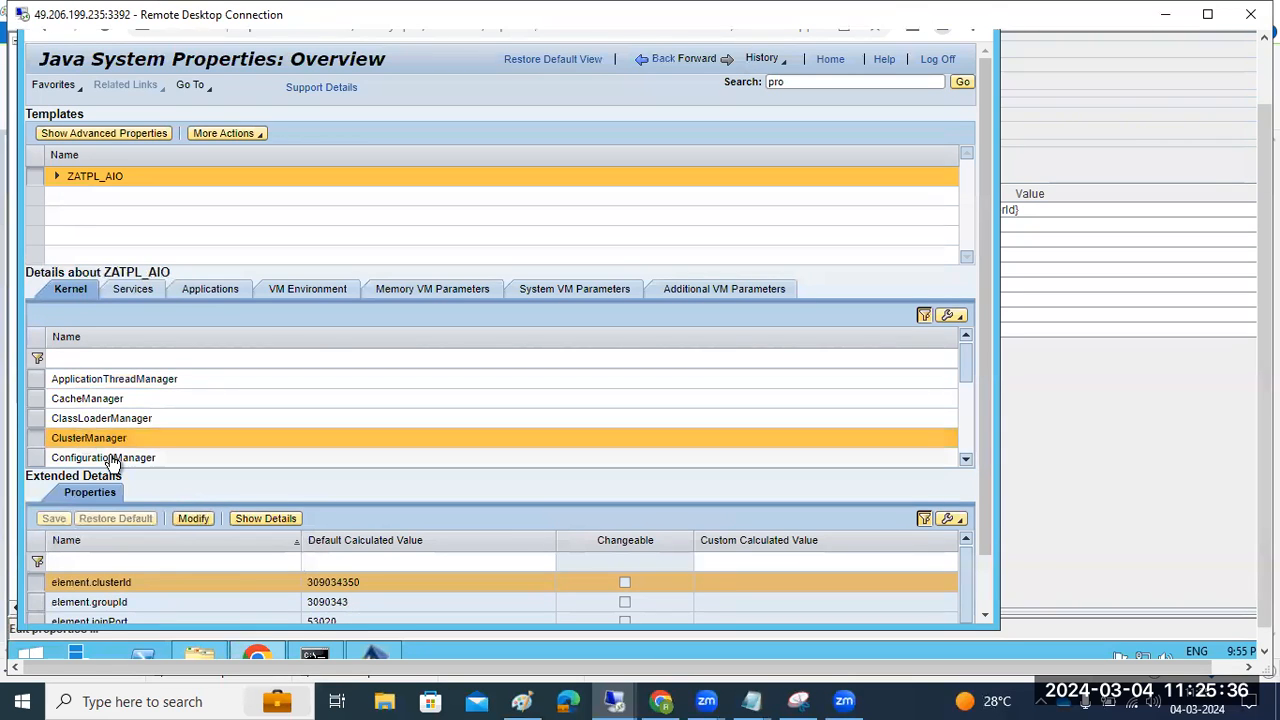
click(111, 459)
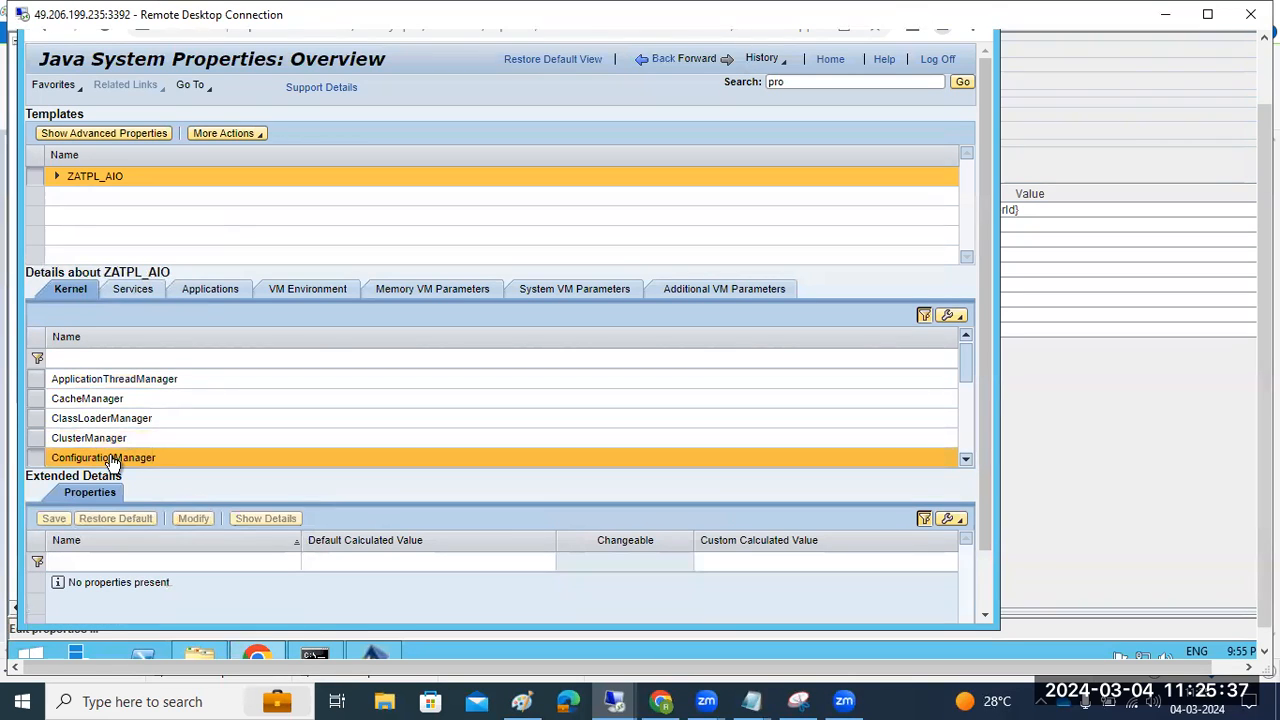
Browse the template's Services, Kernel and Applications lists, then return to the Config Tool
click(139, 290)
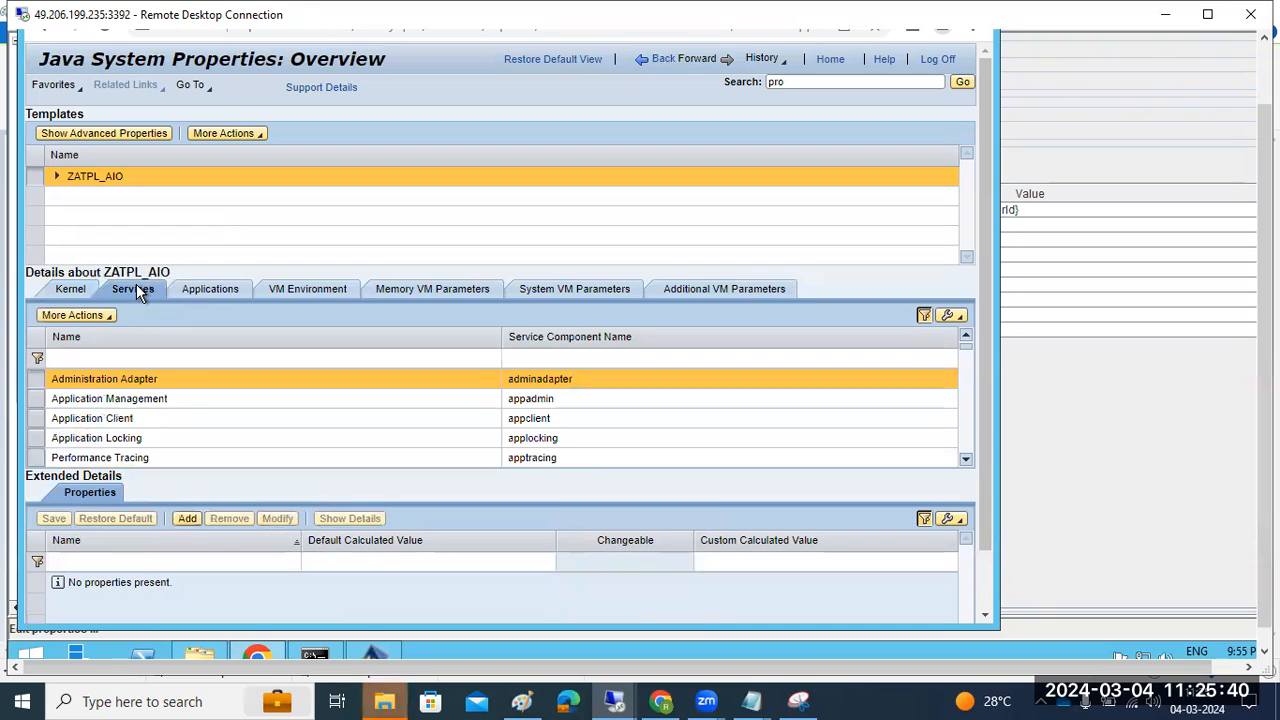
click(66, 289)
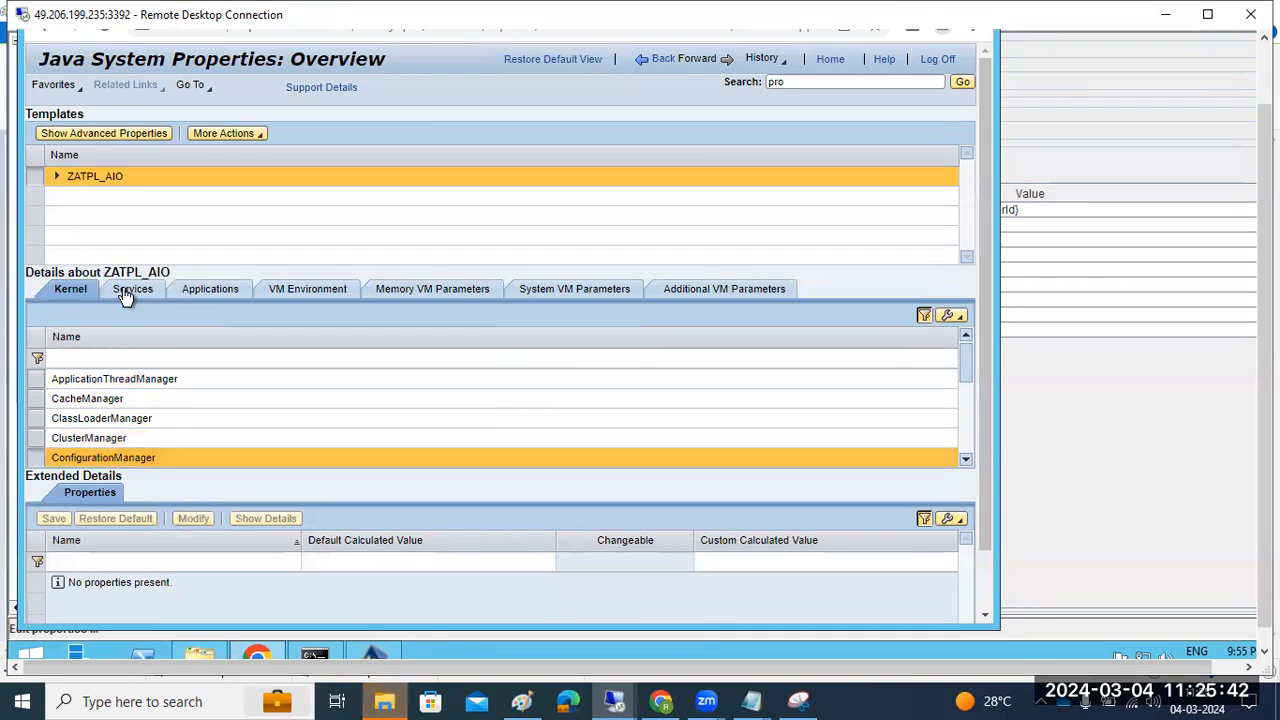
click(208, 298)
click(371, 651)
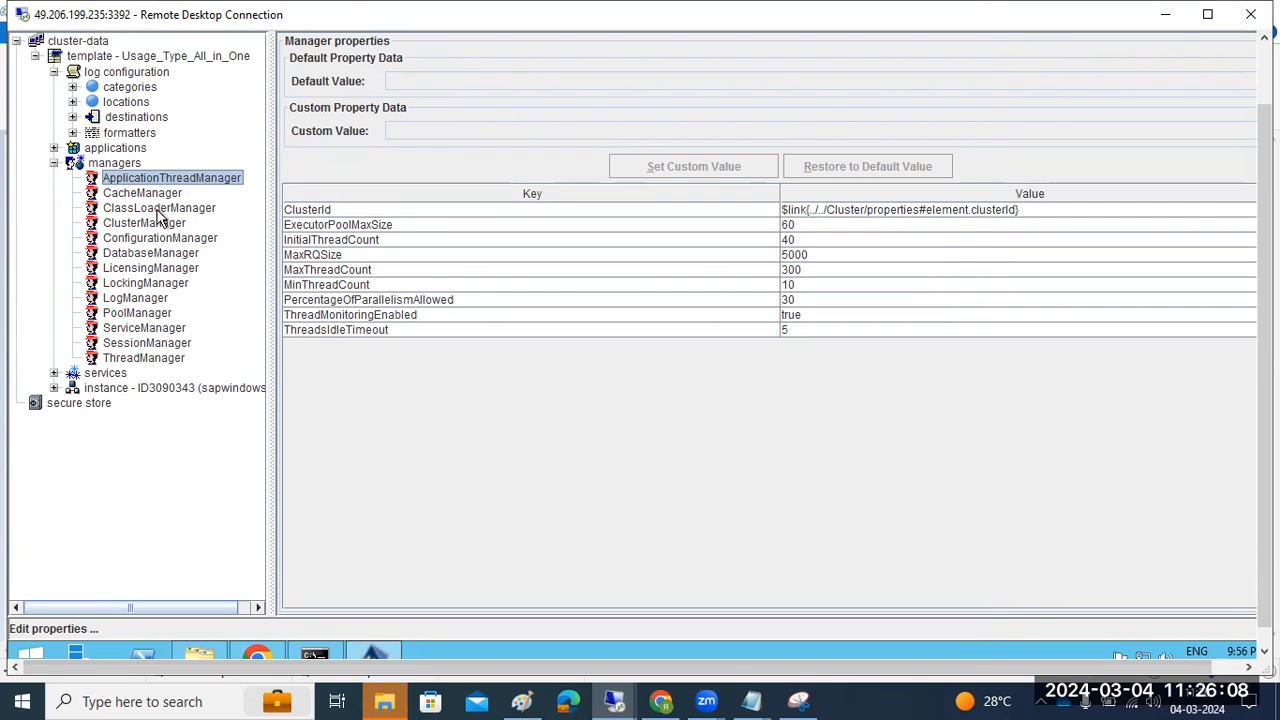
Expand the template's services list and view the Adobe data manager service properties
key(Down)
key(Down)
key(Down)
key(Down)
key(Down)
key(Down)
key(Down)
key(Down)
key(Down)
key(Down)
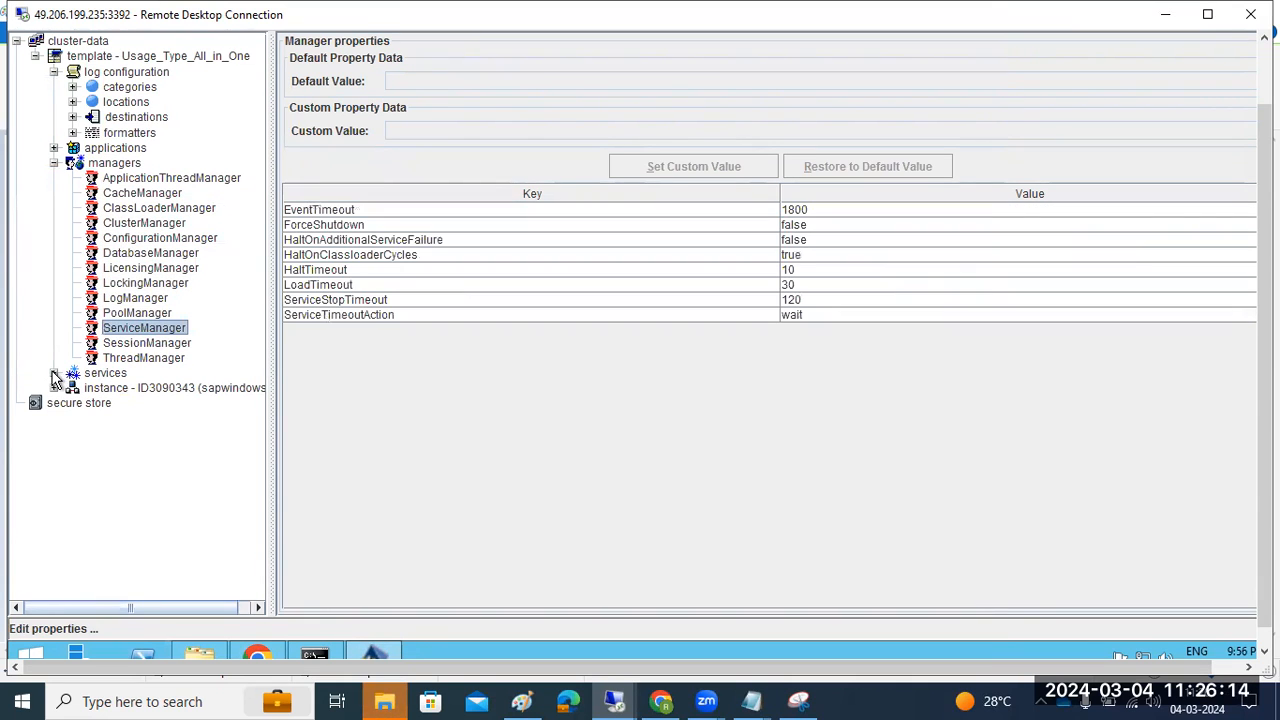
click(54, 374)
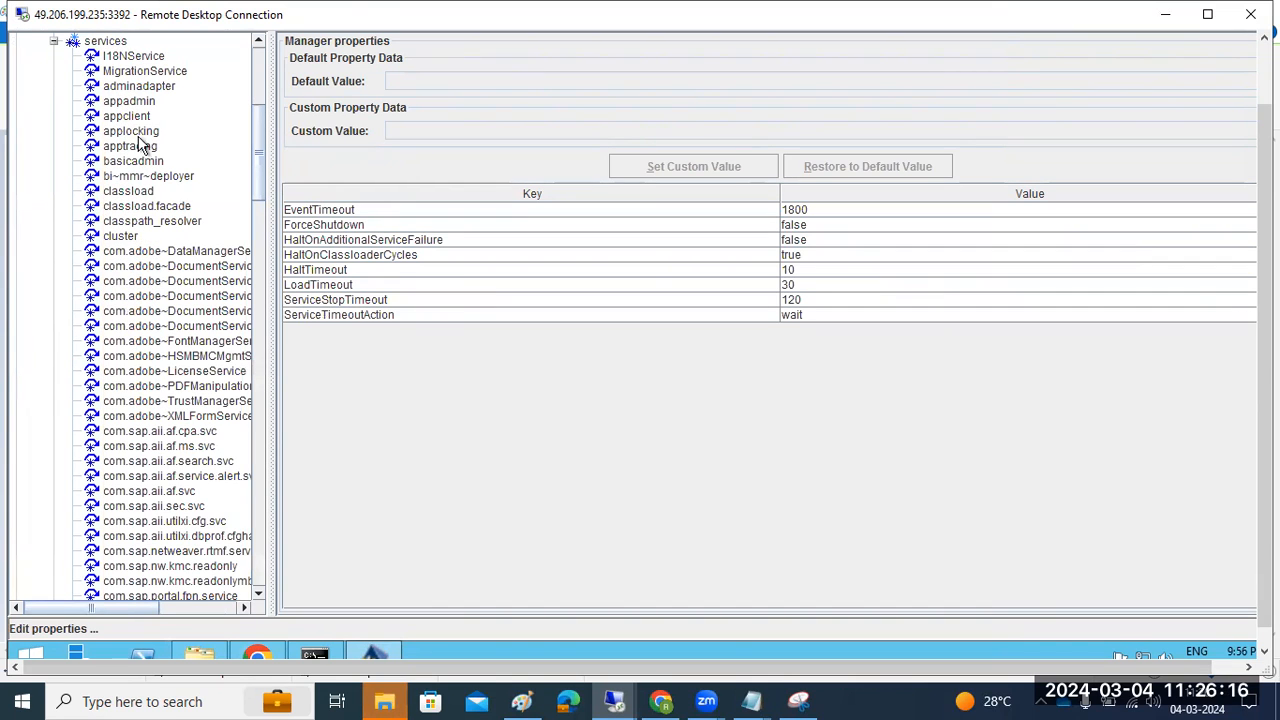
click(258, 655)
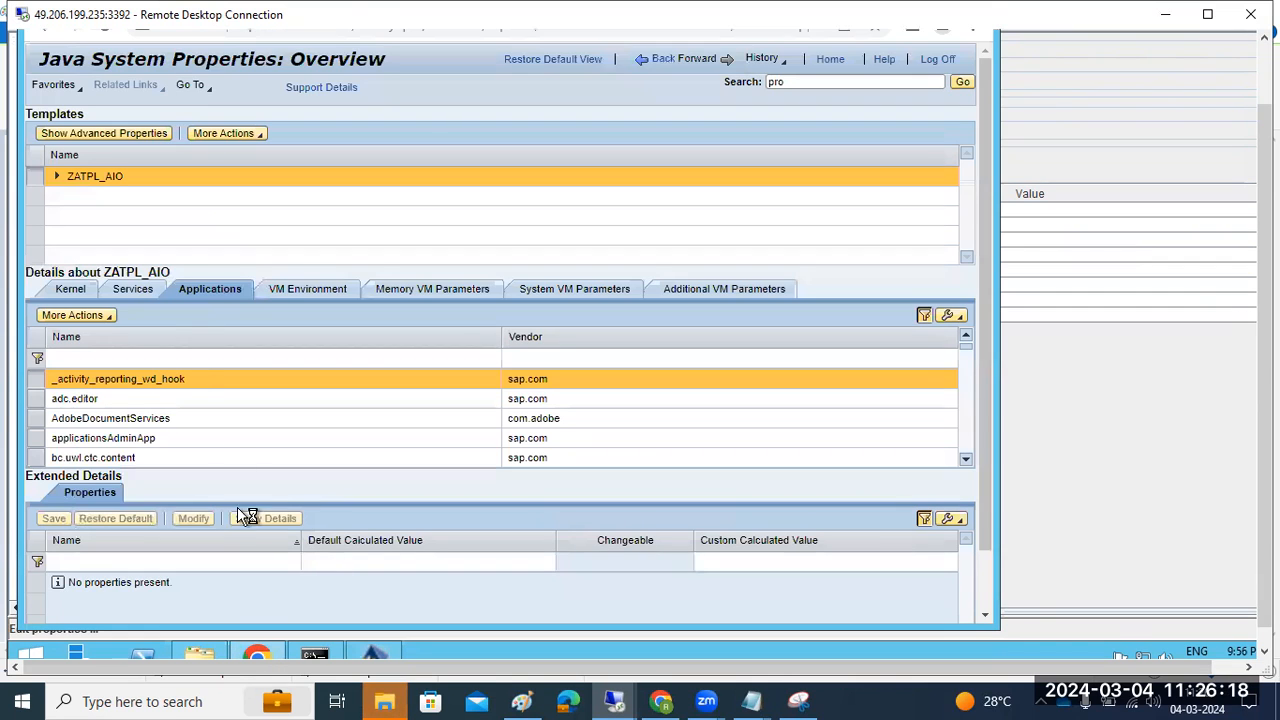
click(140, 289)
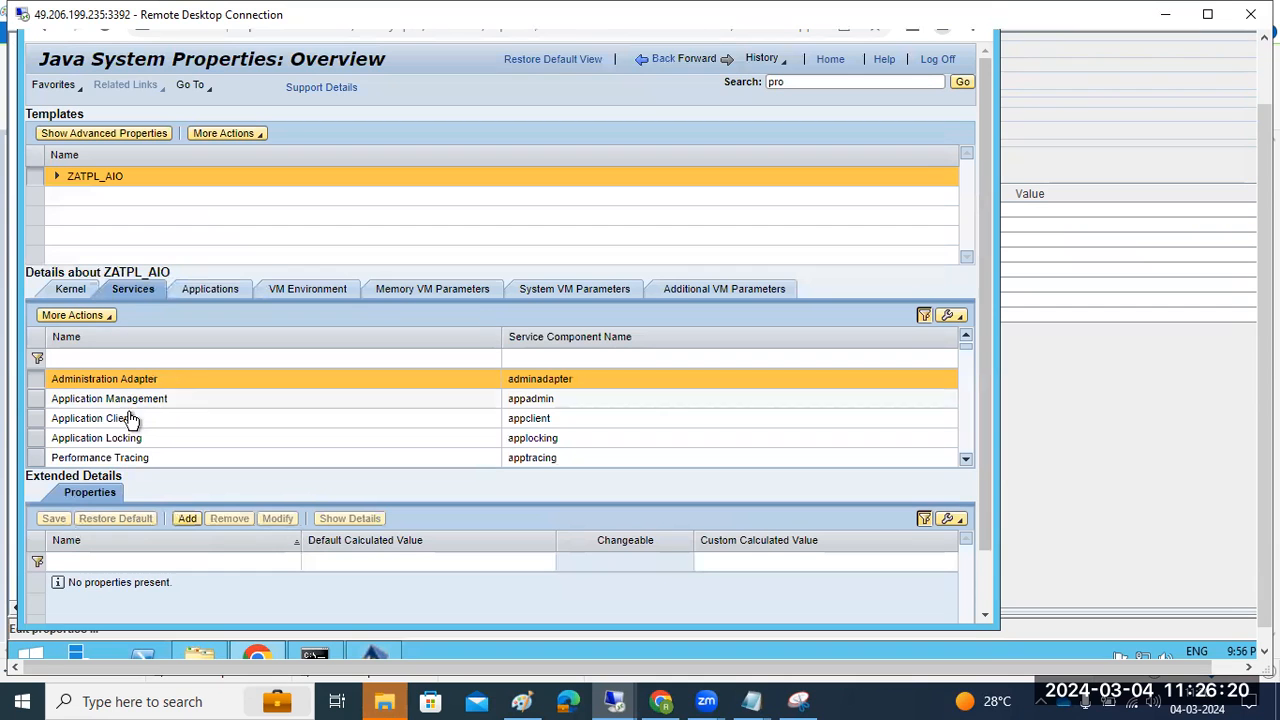
click(260, 655)
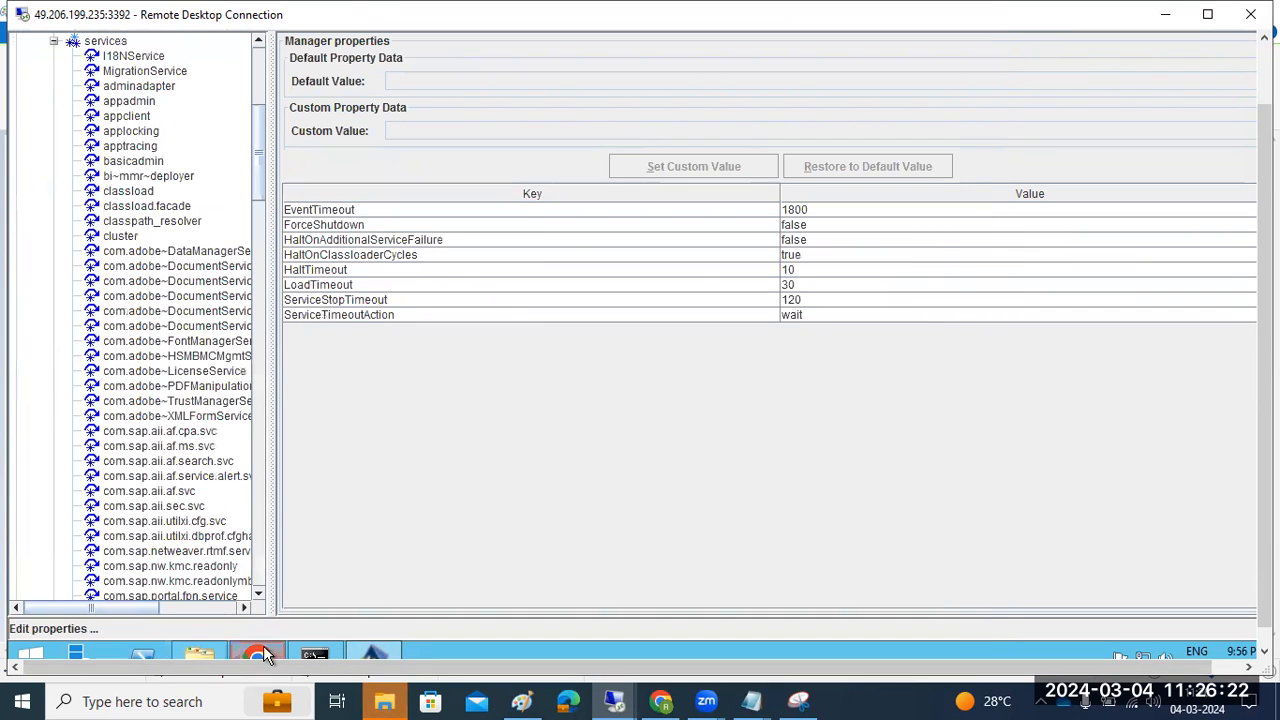
click(145, 251)
scroll(145, 310, down, 1)
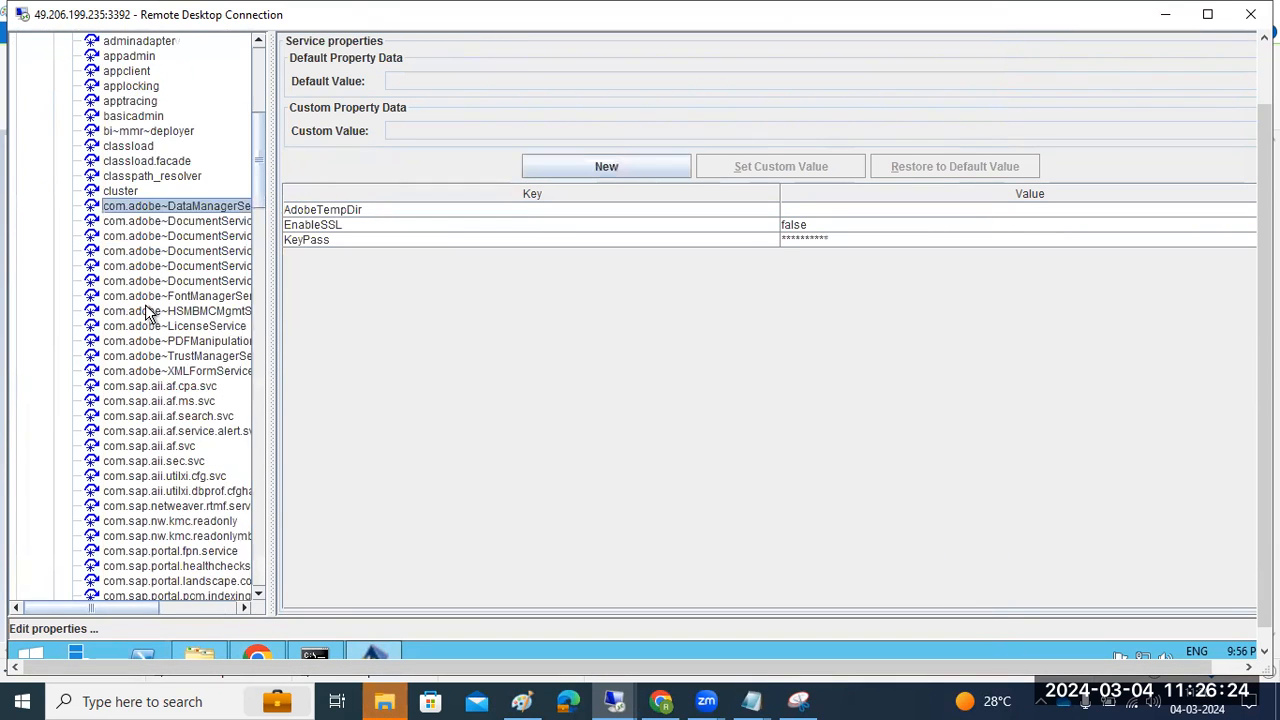
scroll(145, 313, down, 20)
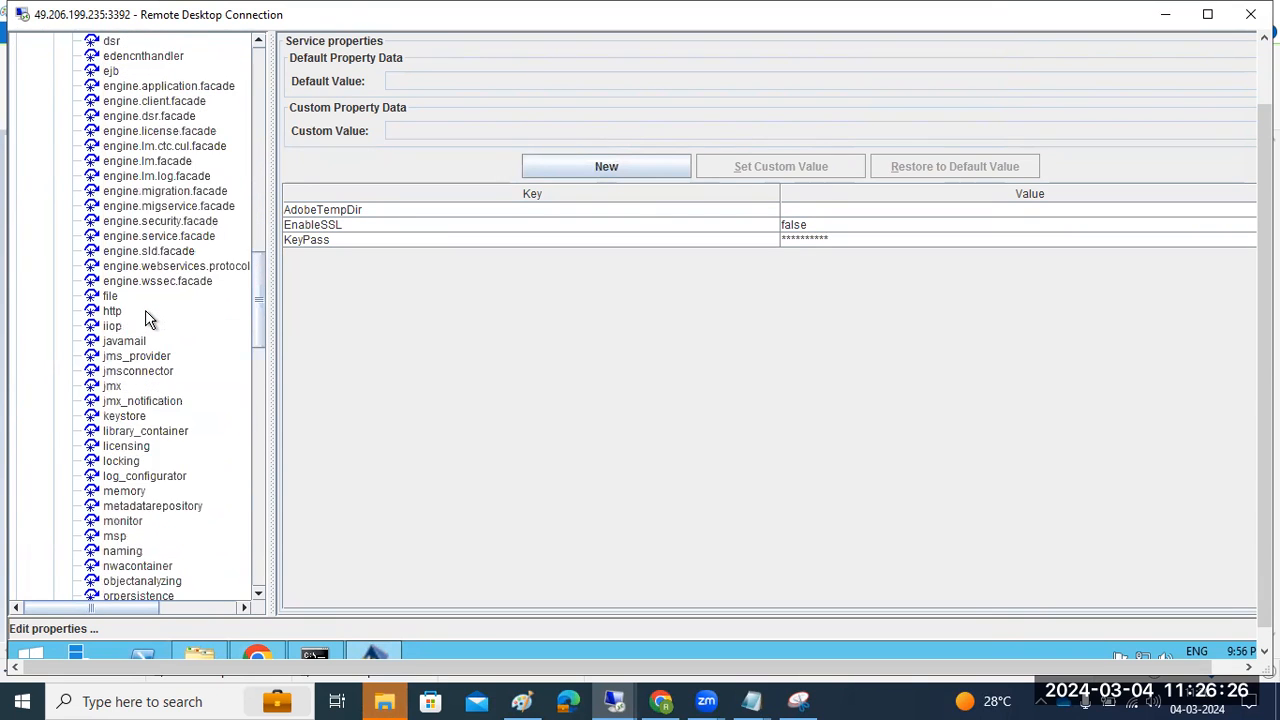
scroll(145, 316, down, 5)
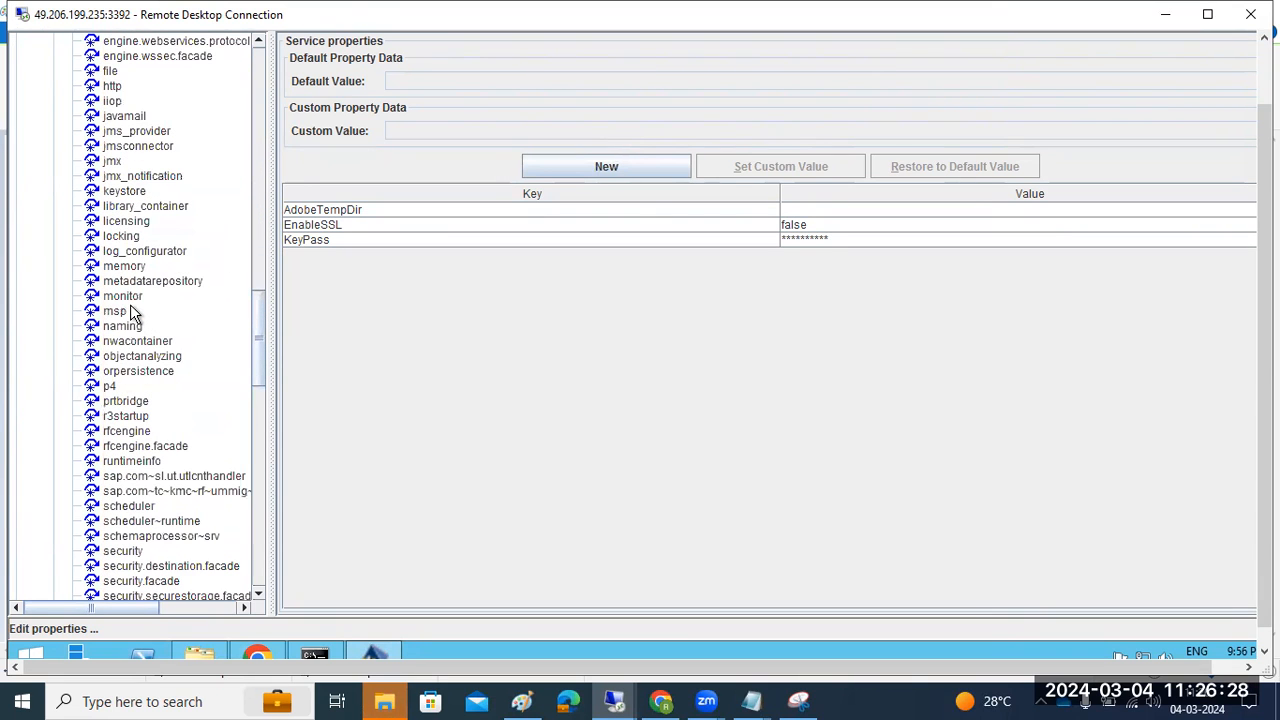
Review the monitor (history.fiveminutes), userstore, webservices and tc~sec~destinations~service properties
click(123, 296)
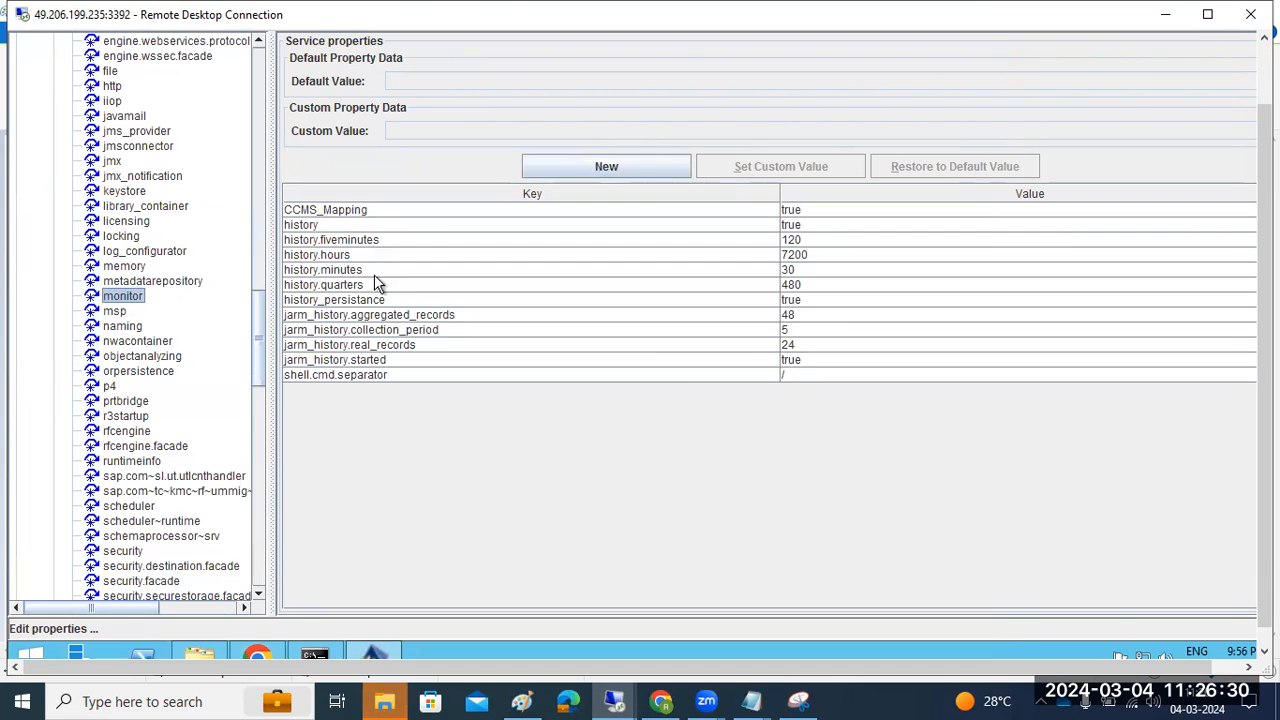
click(795, 242)
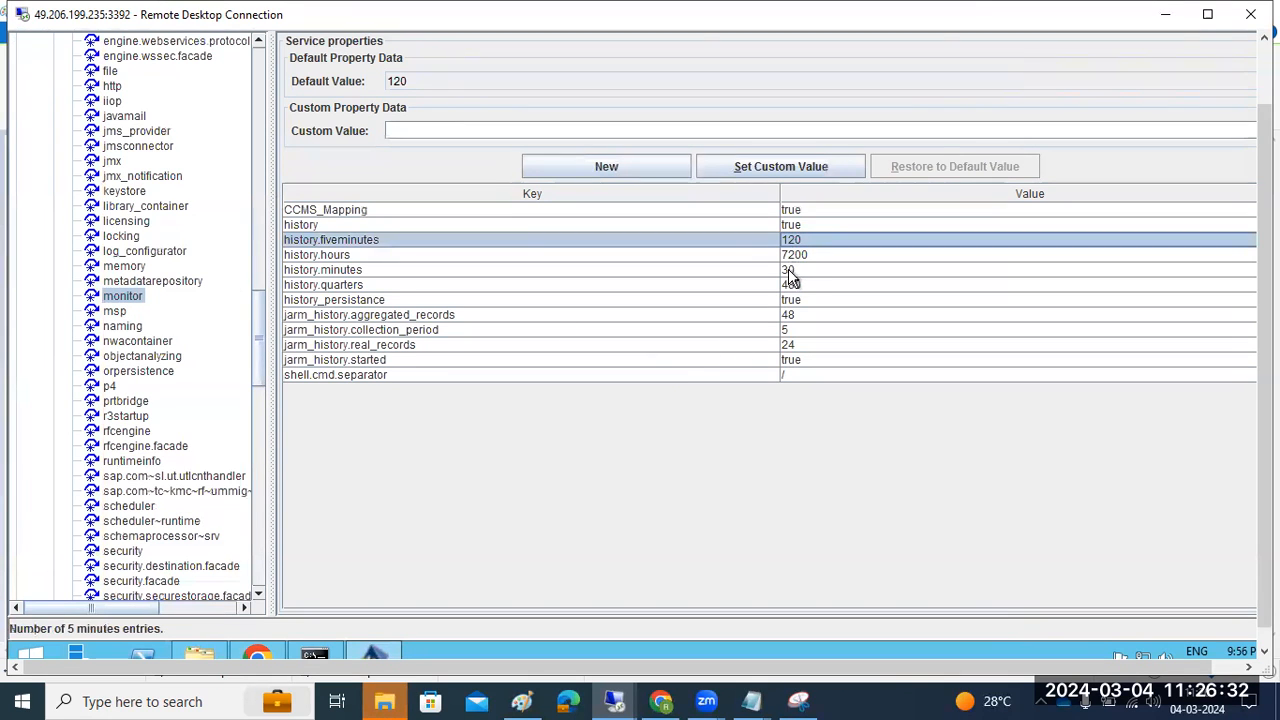
scroll(228, 460, down, 3)
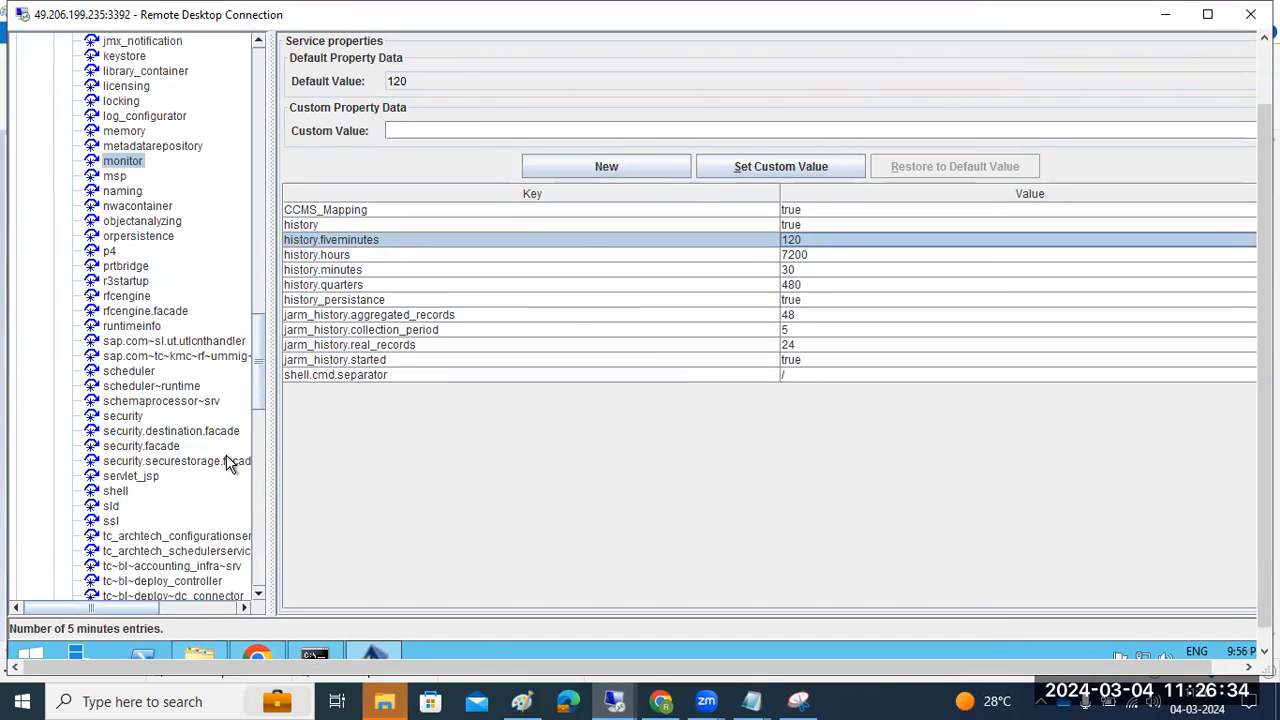
scroll(228, 465, down, 2)
scroll(226, 470, down, 6)
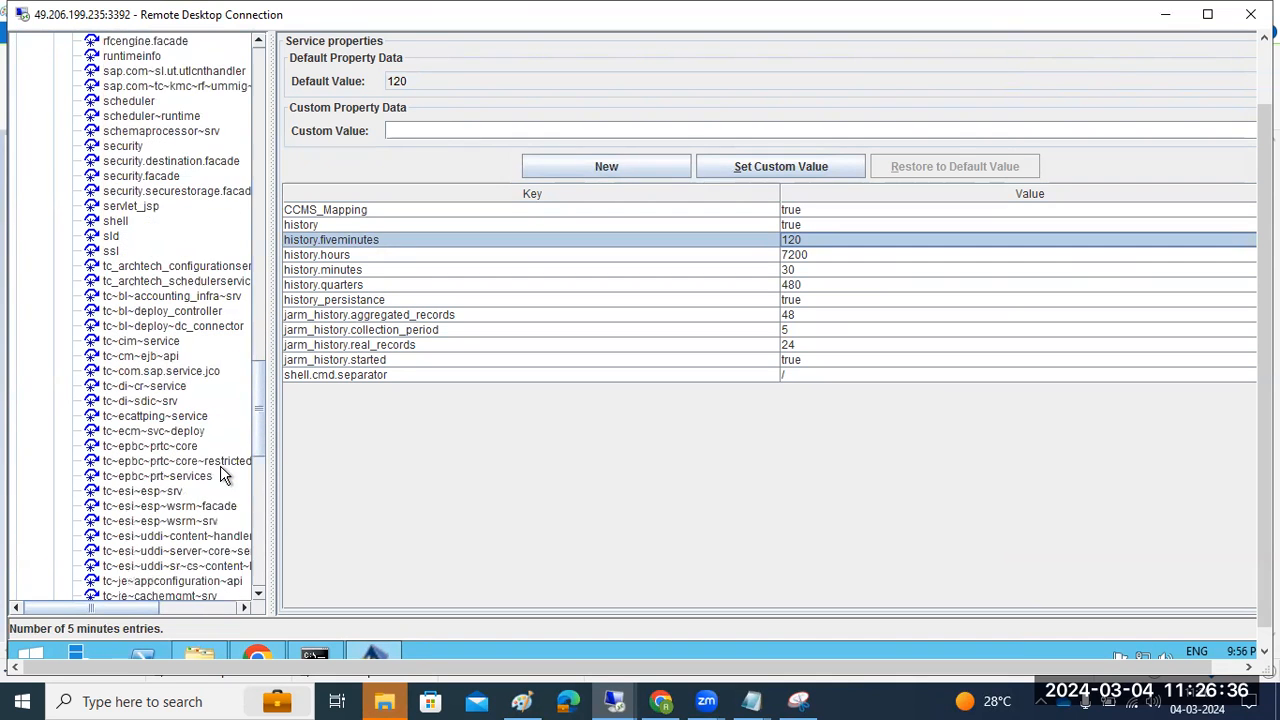
scroll(170, 275, down, 15)
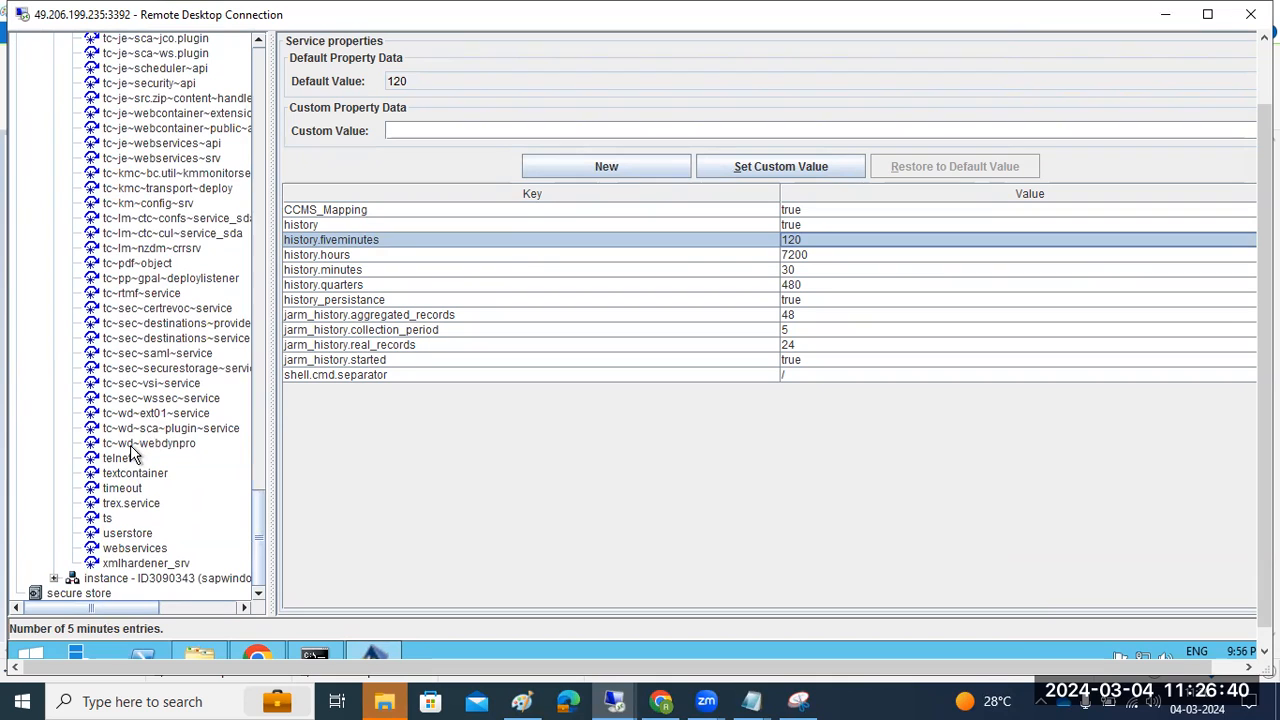
click(124, 534)
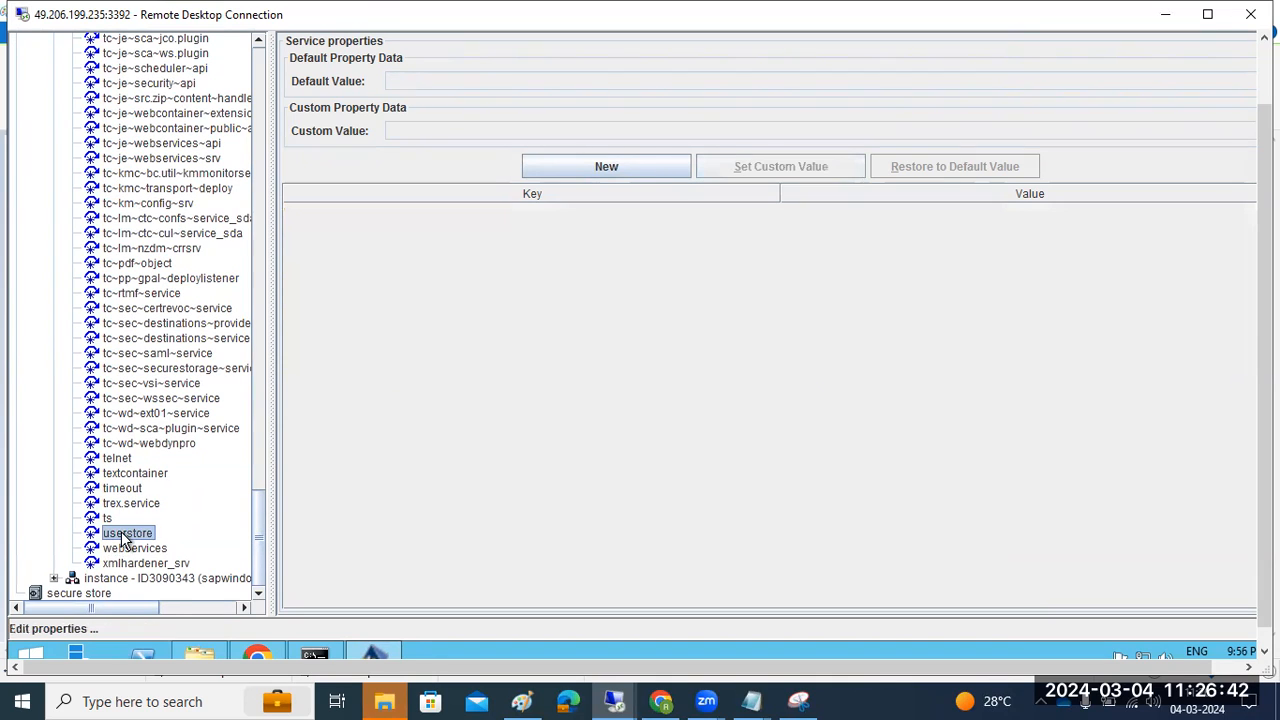
click(128, 551)
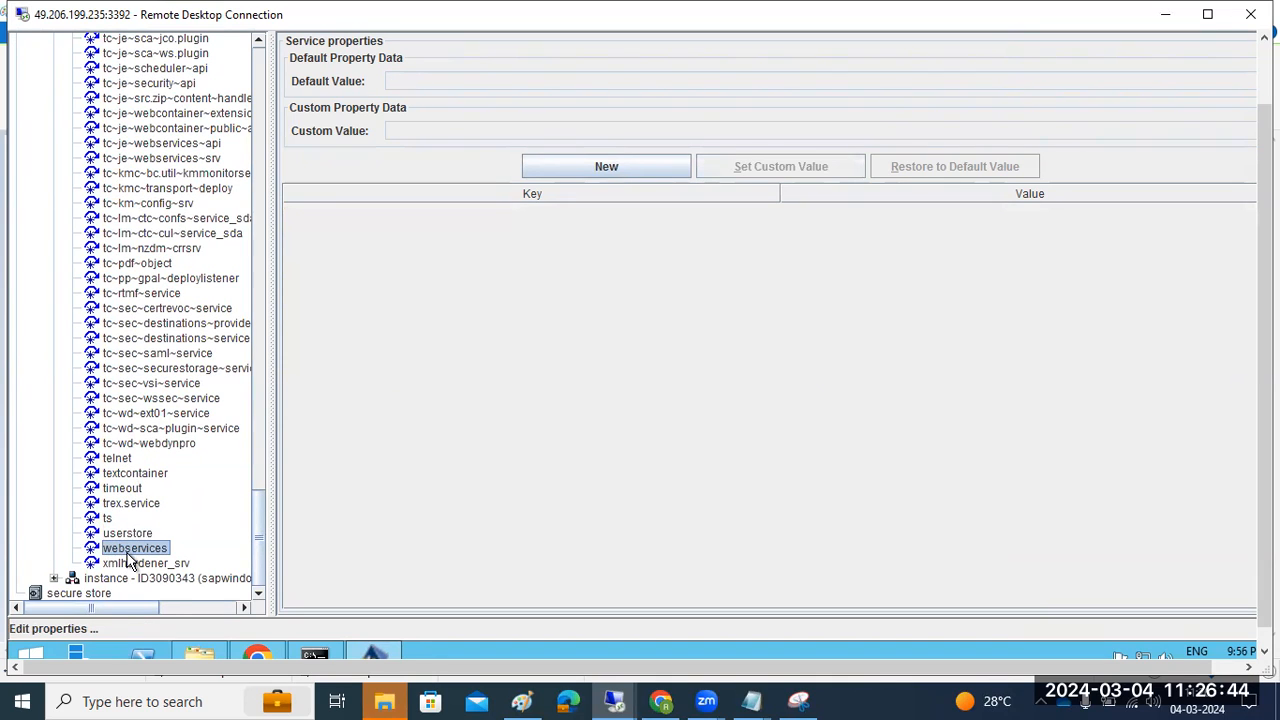
click(137, 340)
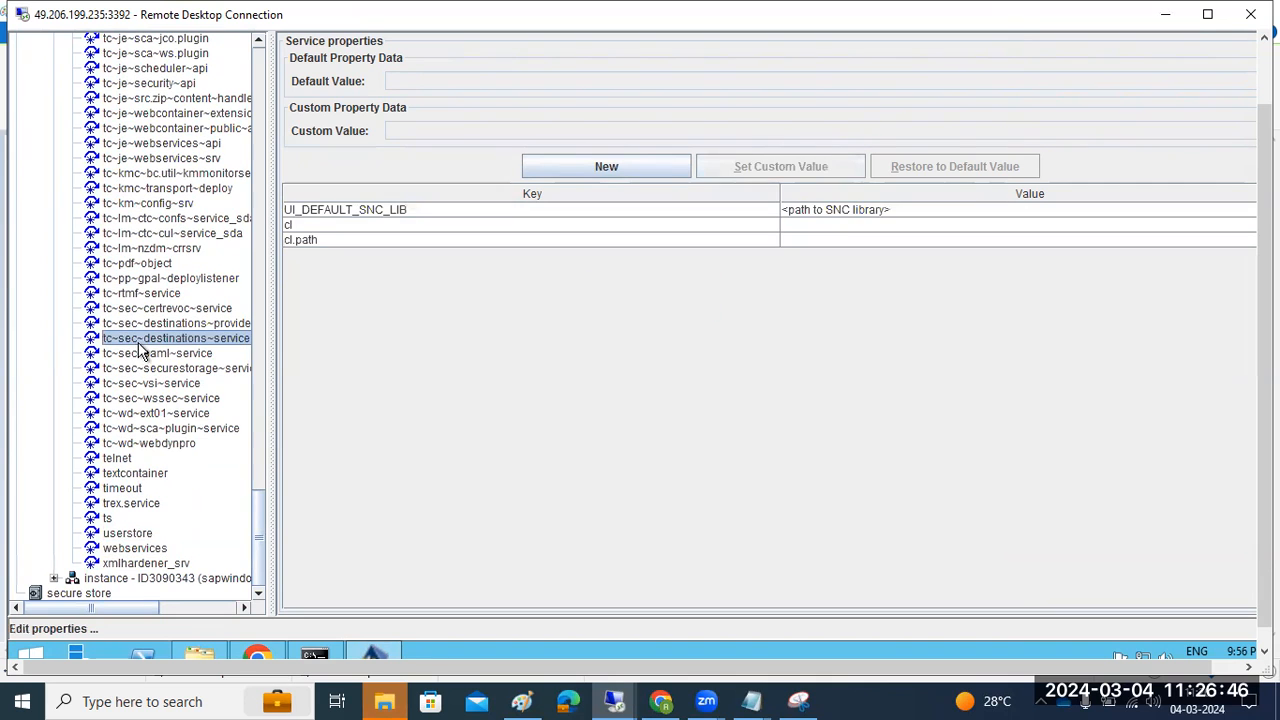
Collapse the template's services and open the instance's server process settings on the Servers tab
drag(259, 523, 264, 112)
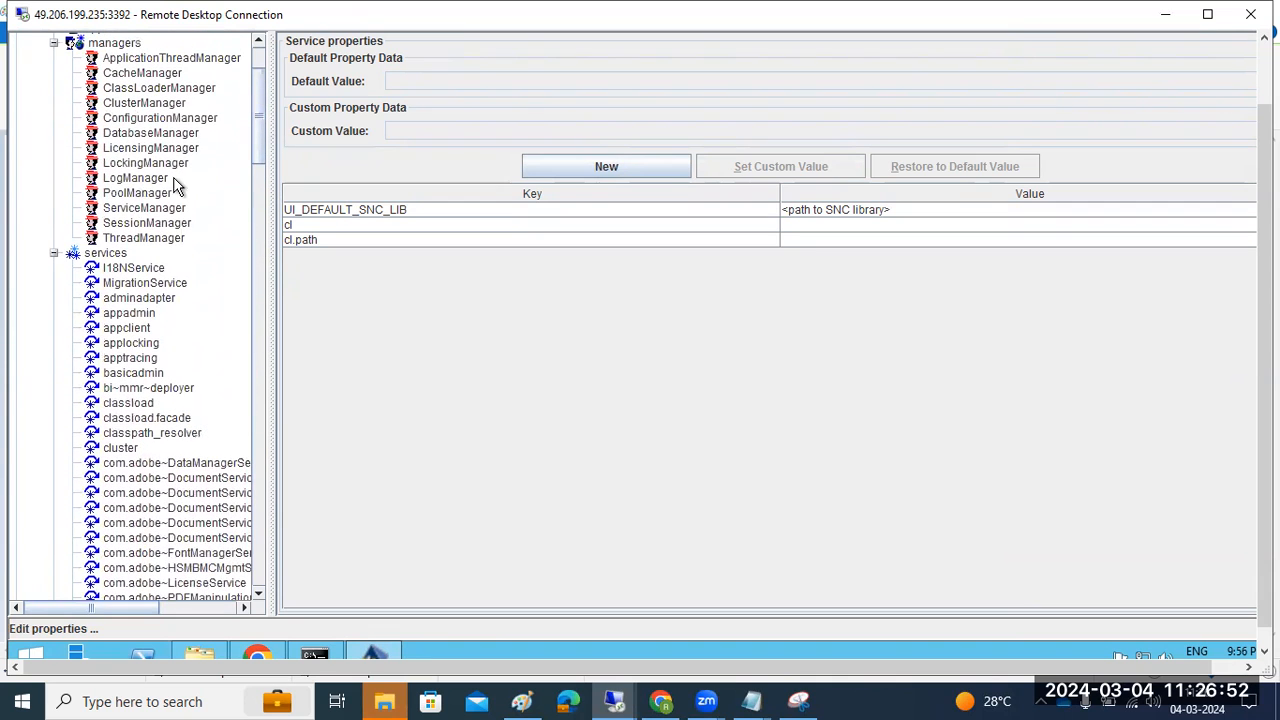
click(54, 252)
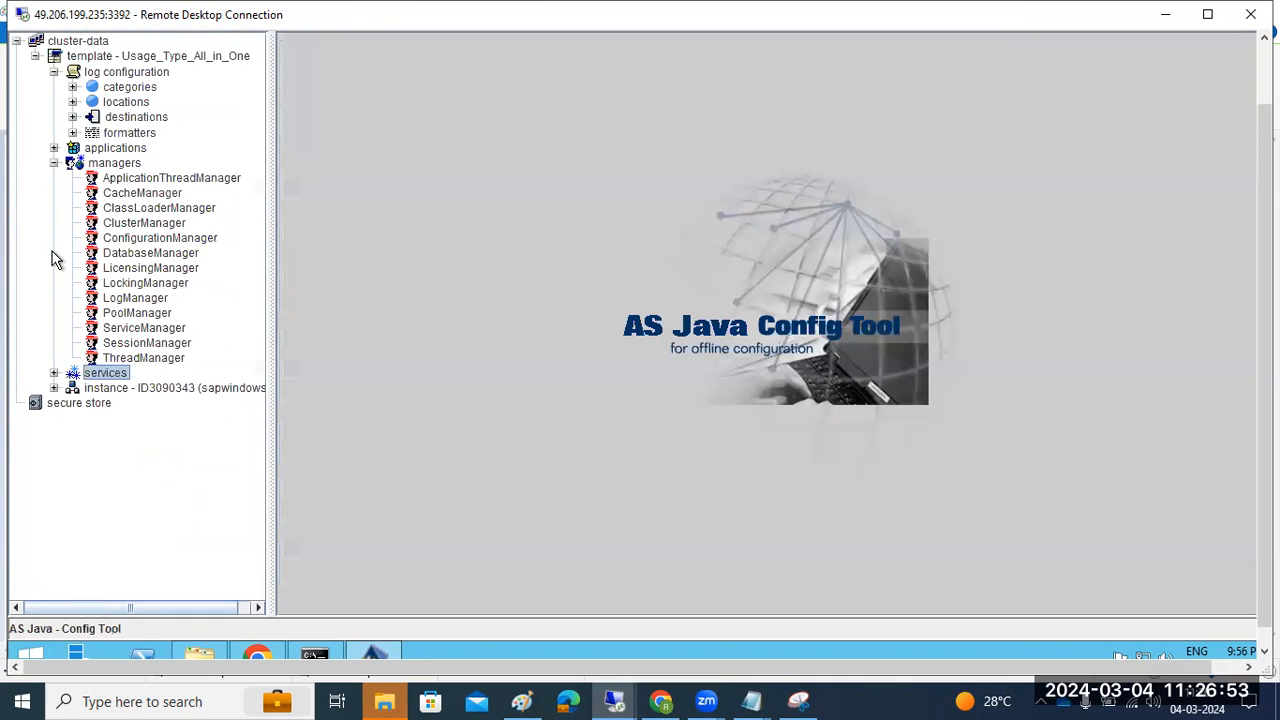
click(54, 388)
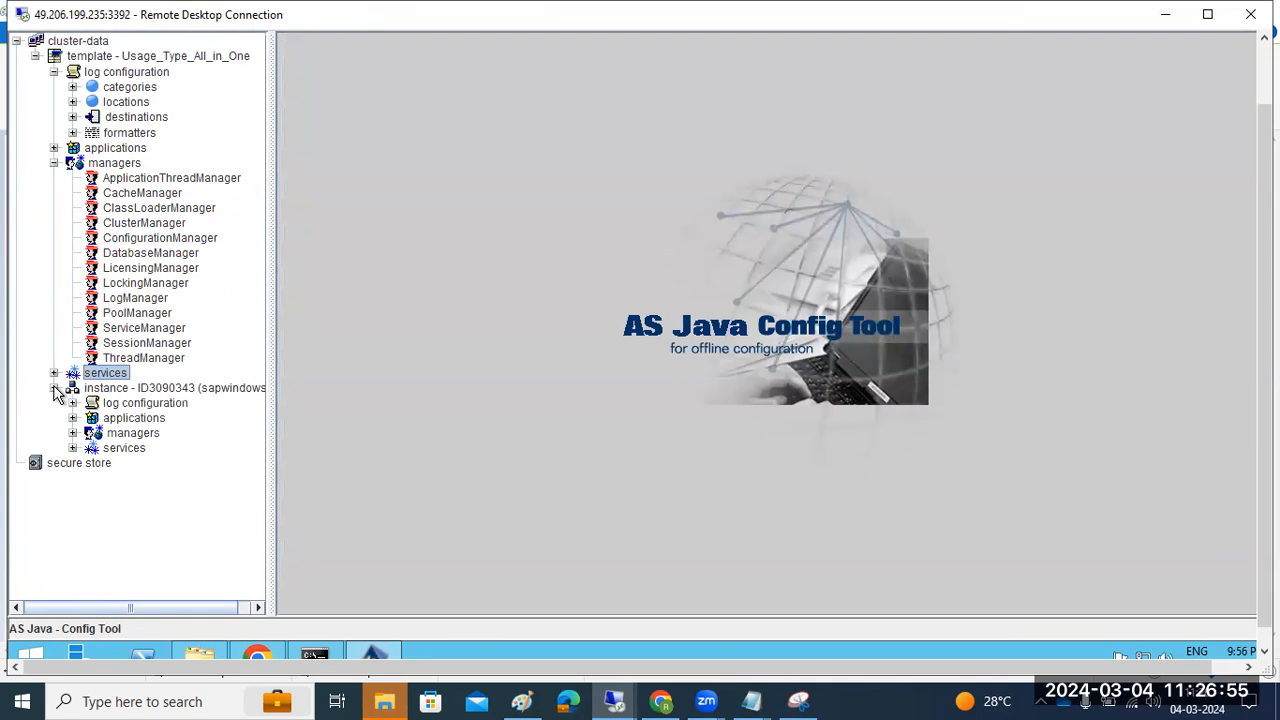
click(130, 389)
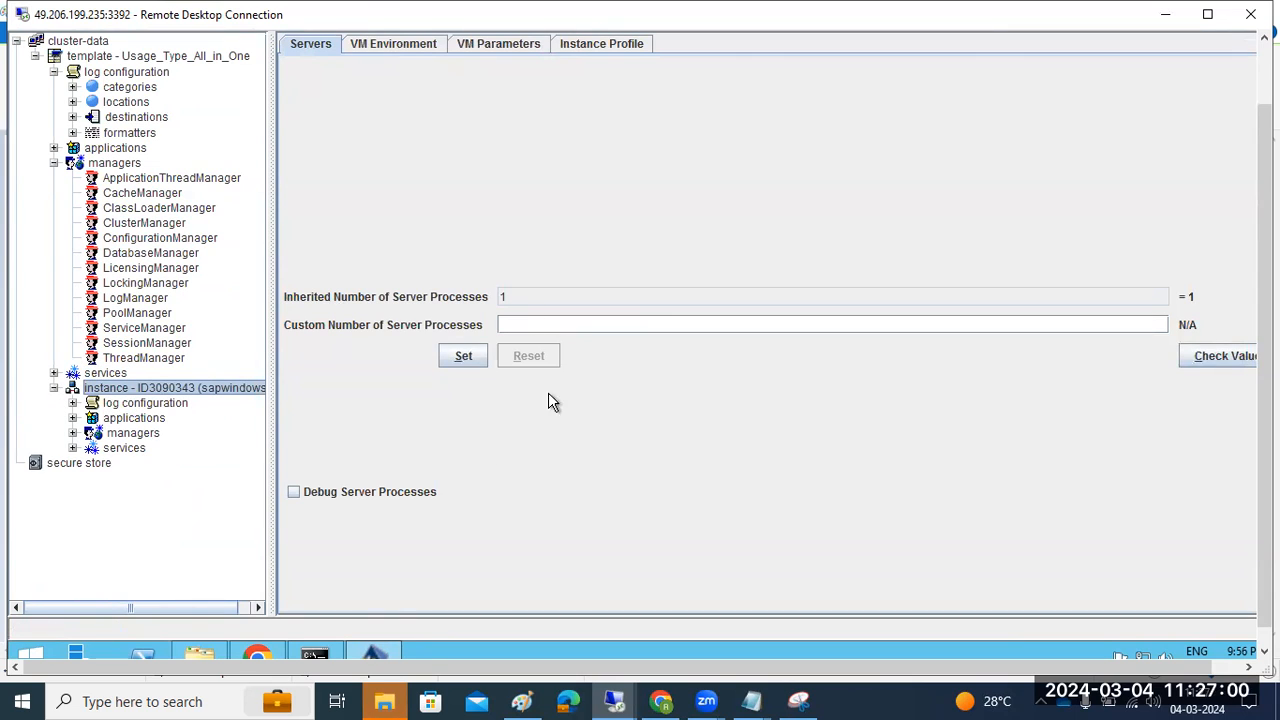
mouse_move(617, 700)
click(600, 623)
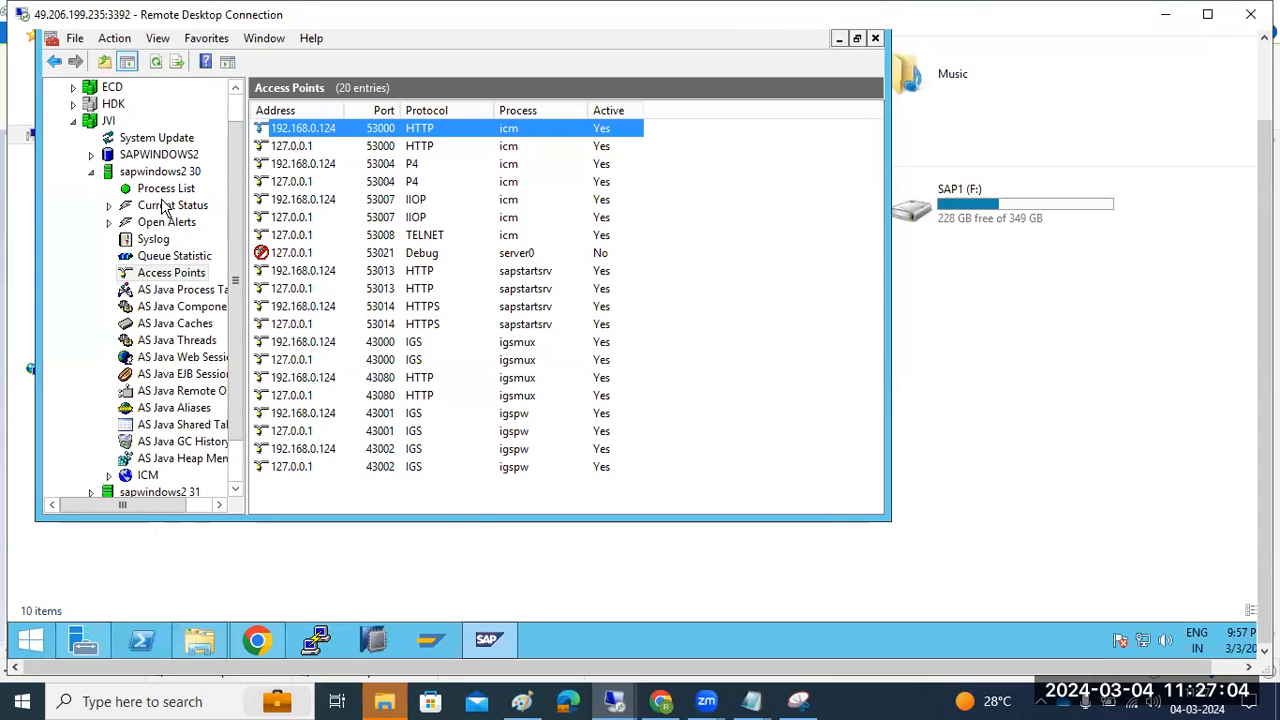
click(132, 290)
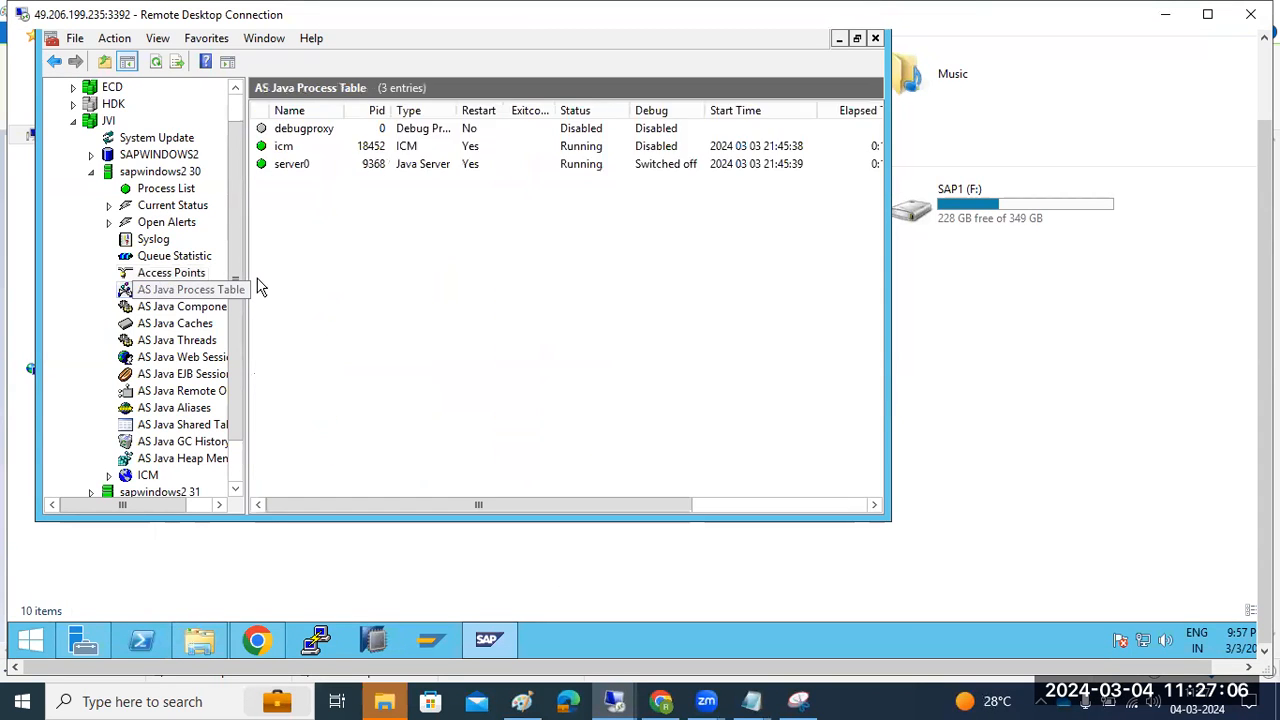
click(300, 170)
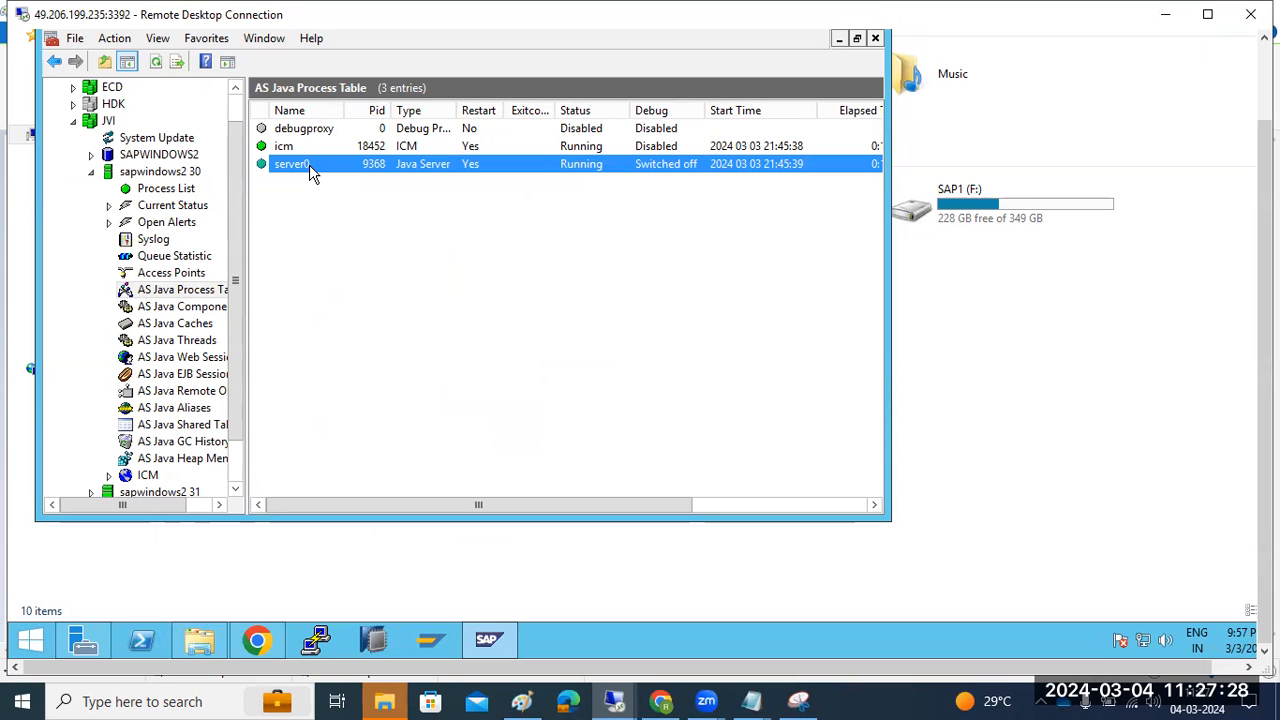
click(292, 145)
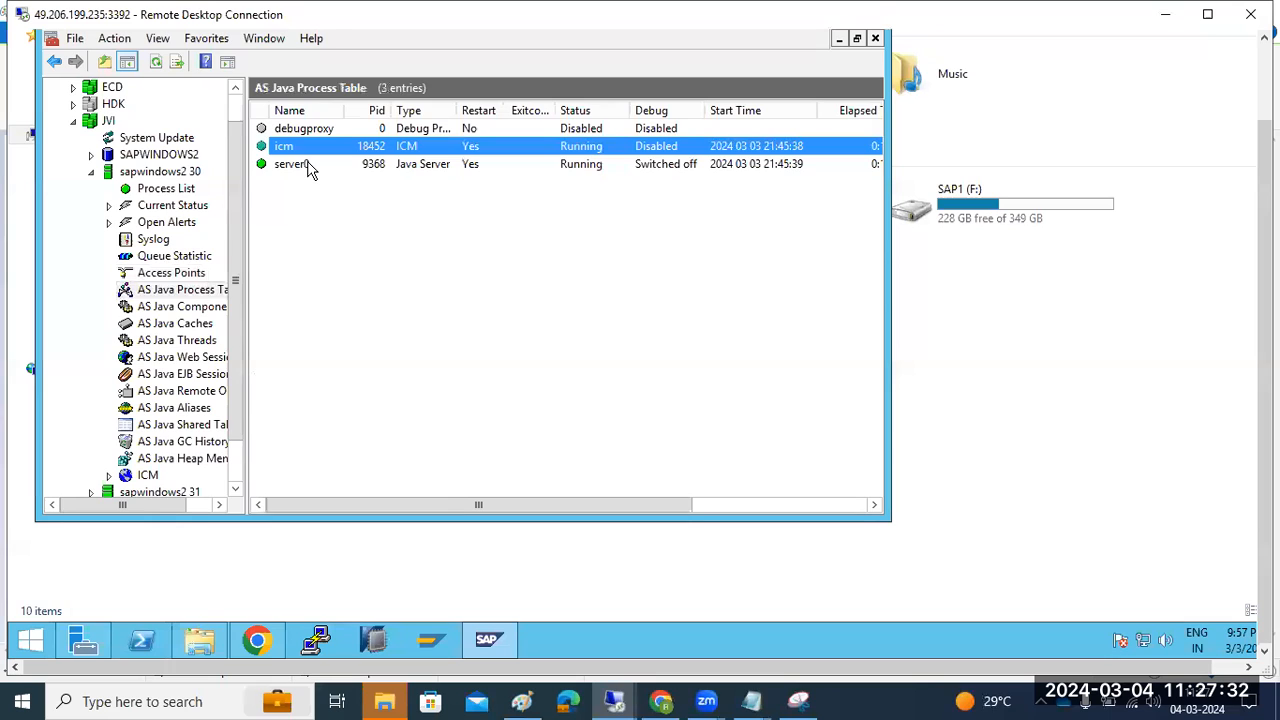
click(308, 165)
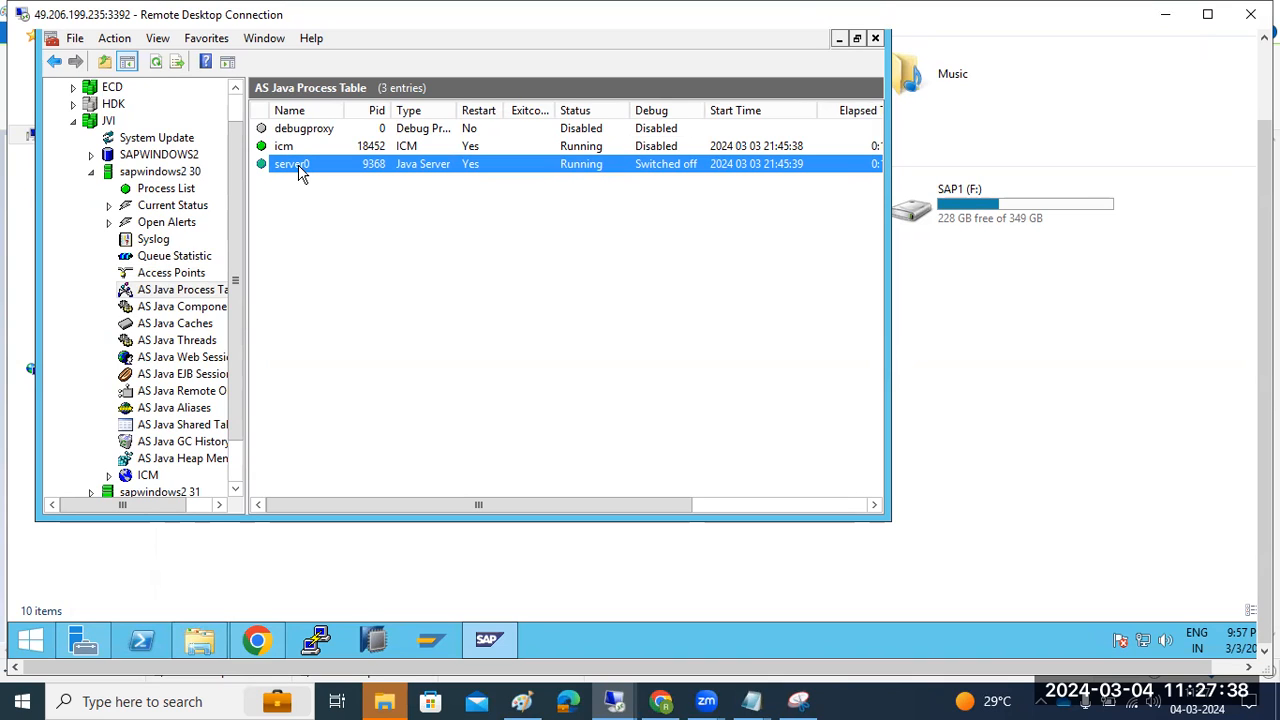
click(617, 700)
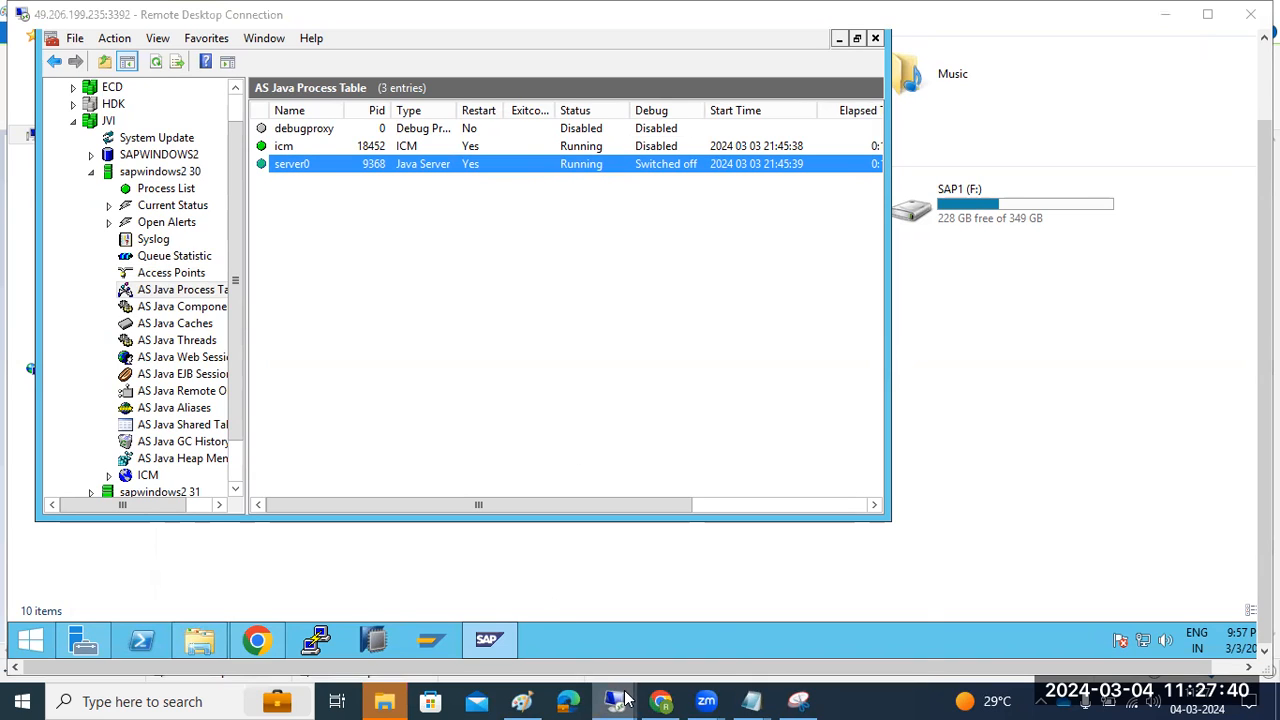
Enter 22 in Custom Number of Server Processes, then delete it so the field stays empty
click(789, 640)
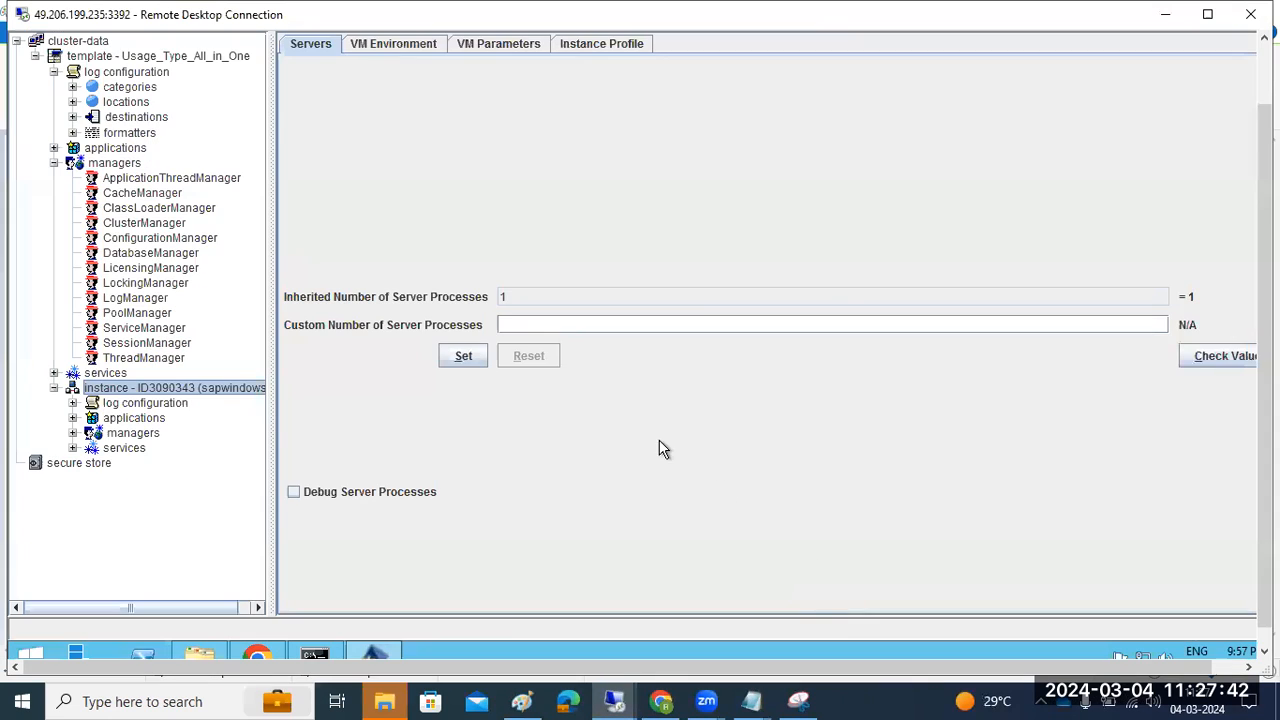
click(532, 317)
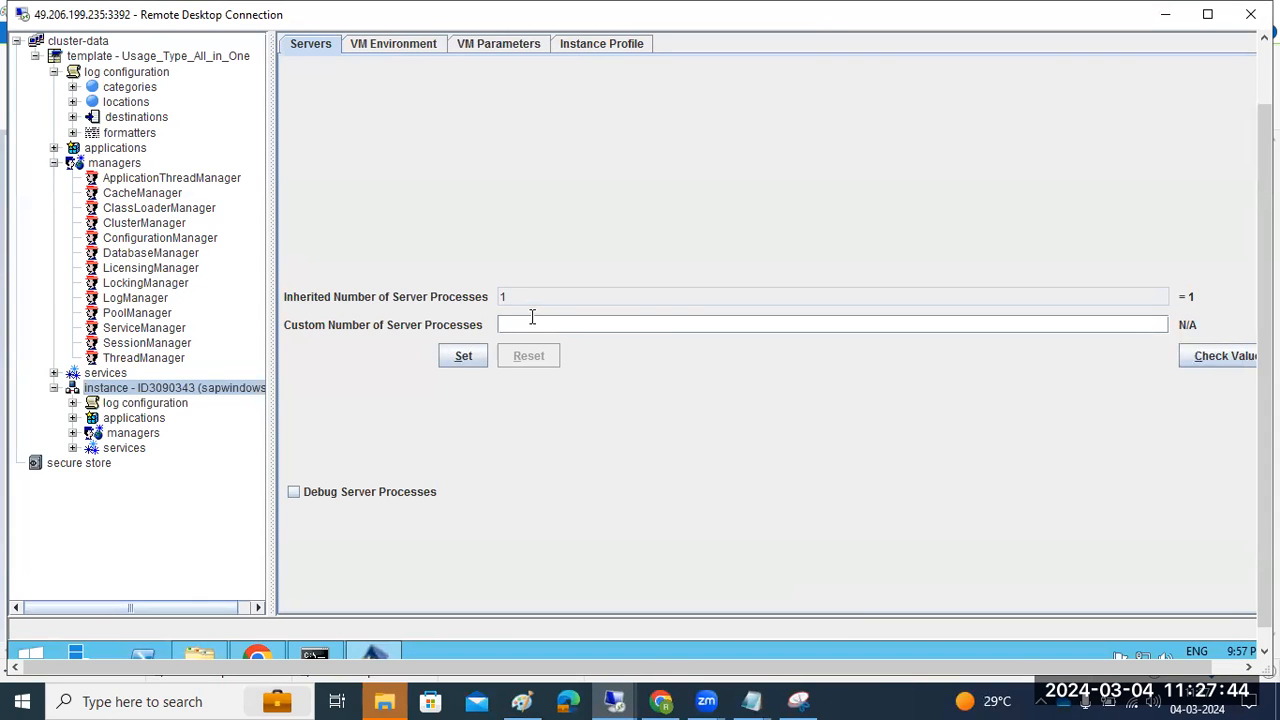
text(22)
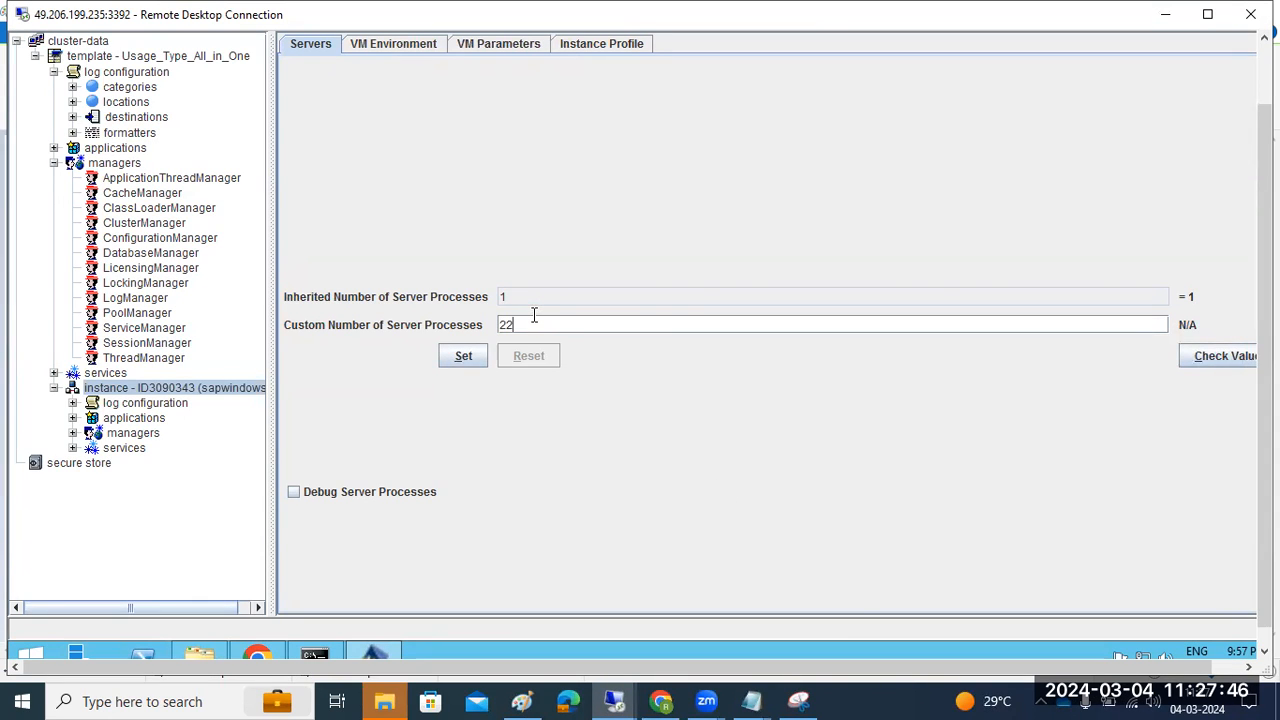
key(BackSpace)
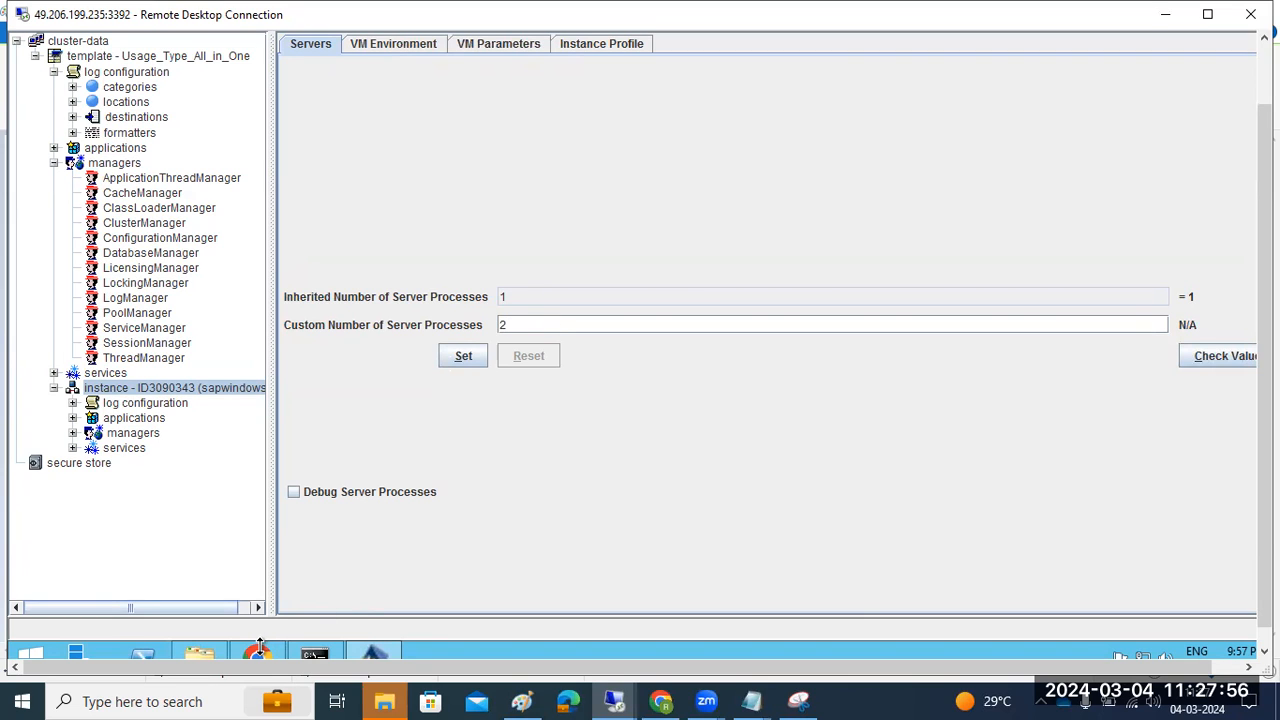
mouse_move(259, 648)
key(BackSpace)
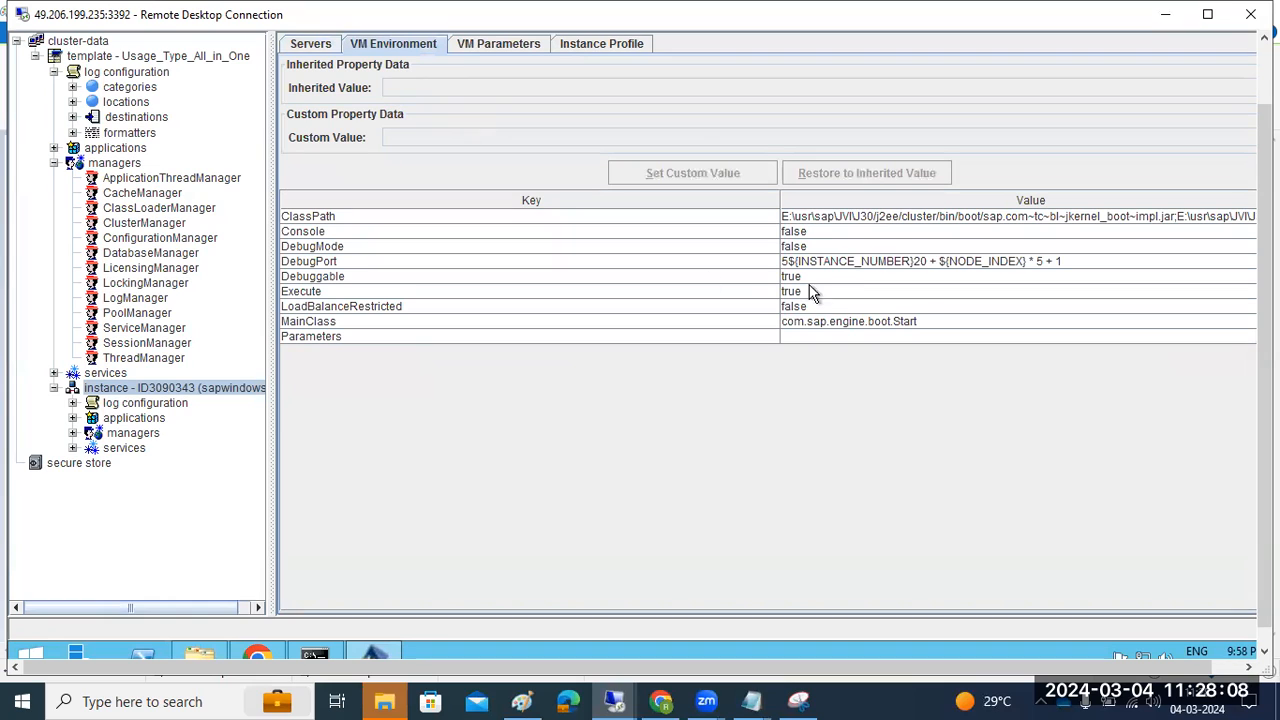
Check DebugPort's inherited value, then revisit the custom server process count field
click(836, 261)
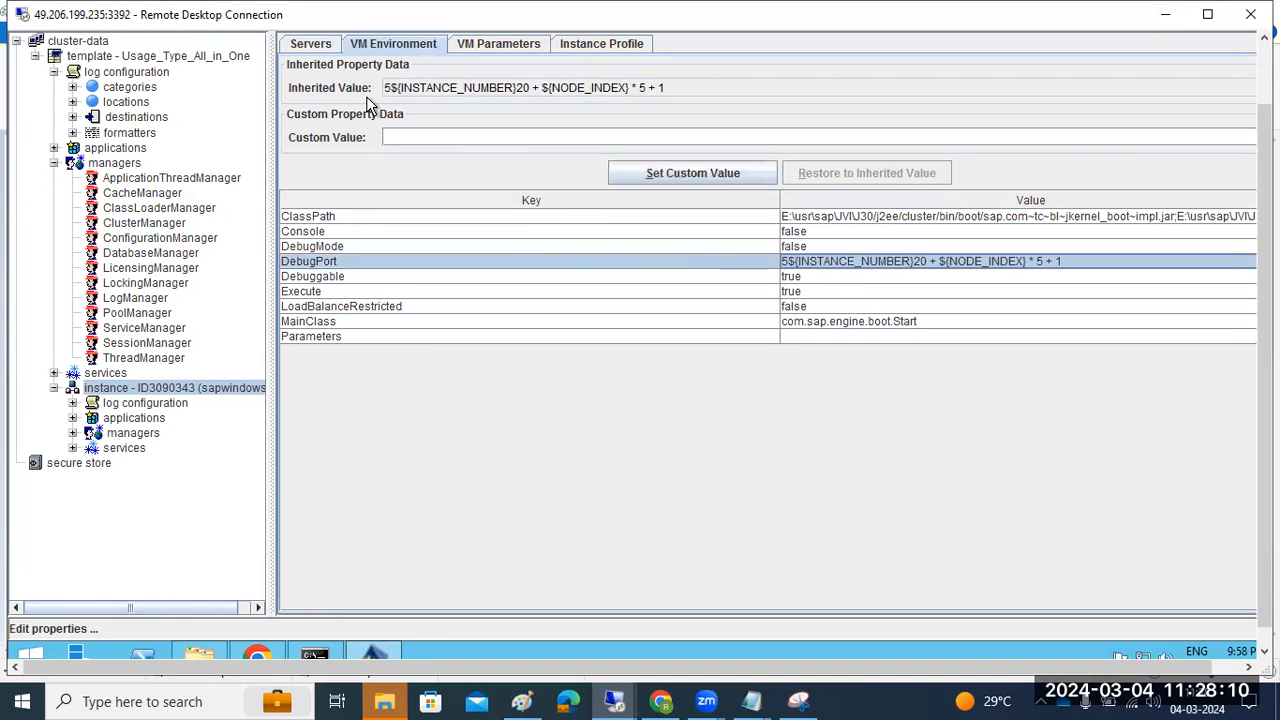
click(311, 45)
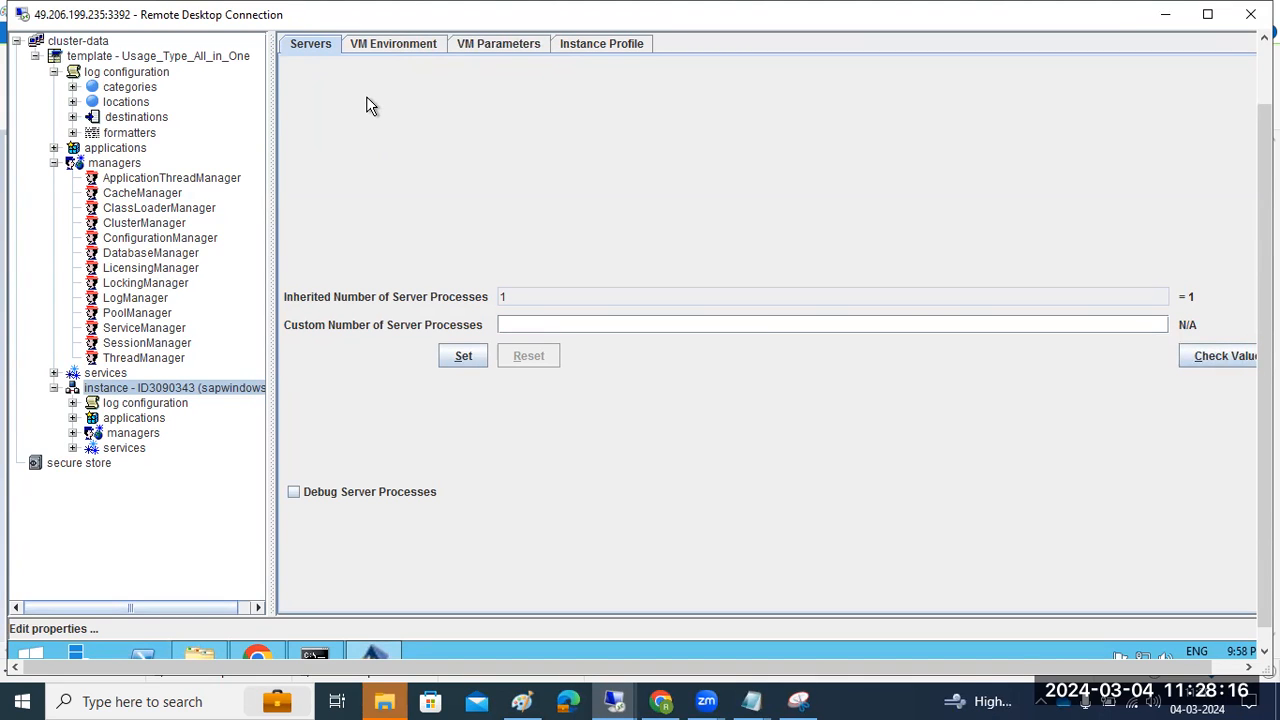
click(367, 98)
click(516, 320)
right_click(486, 660)
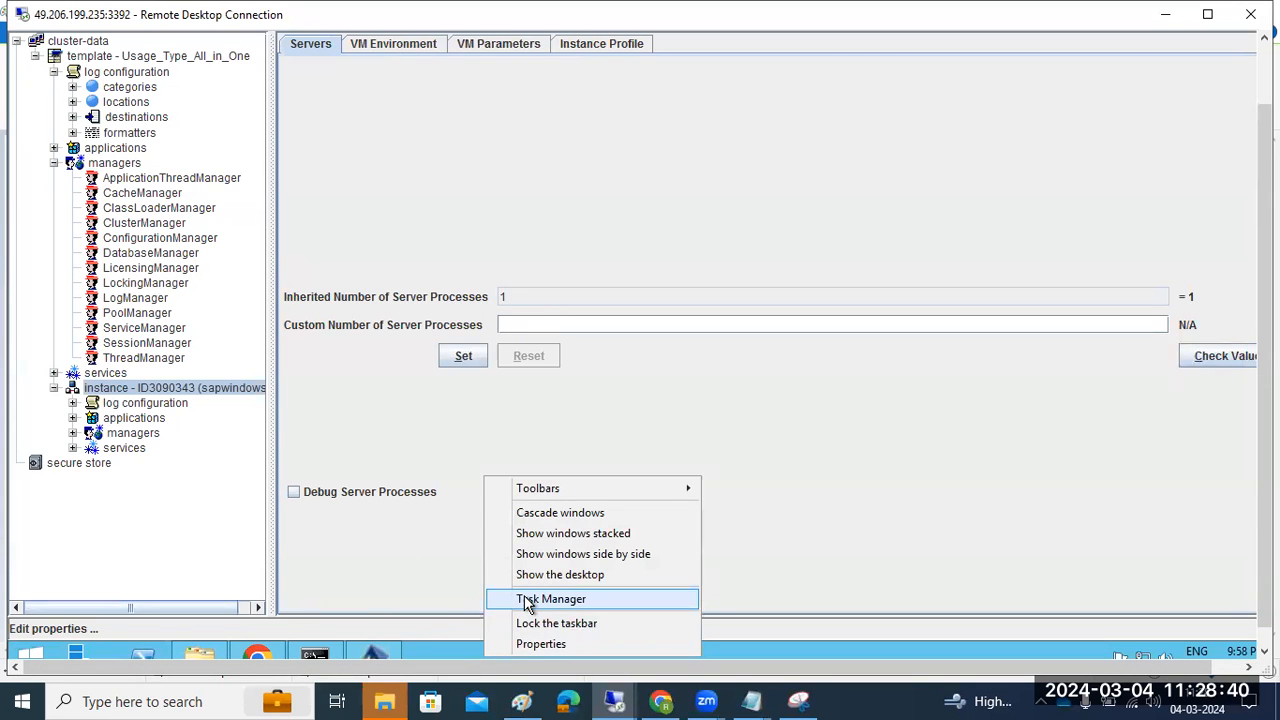
click(917, 402)
drag(1264, 370, 1264, 311)
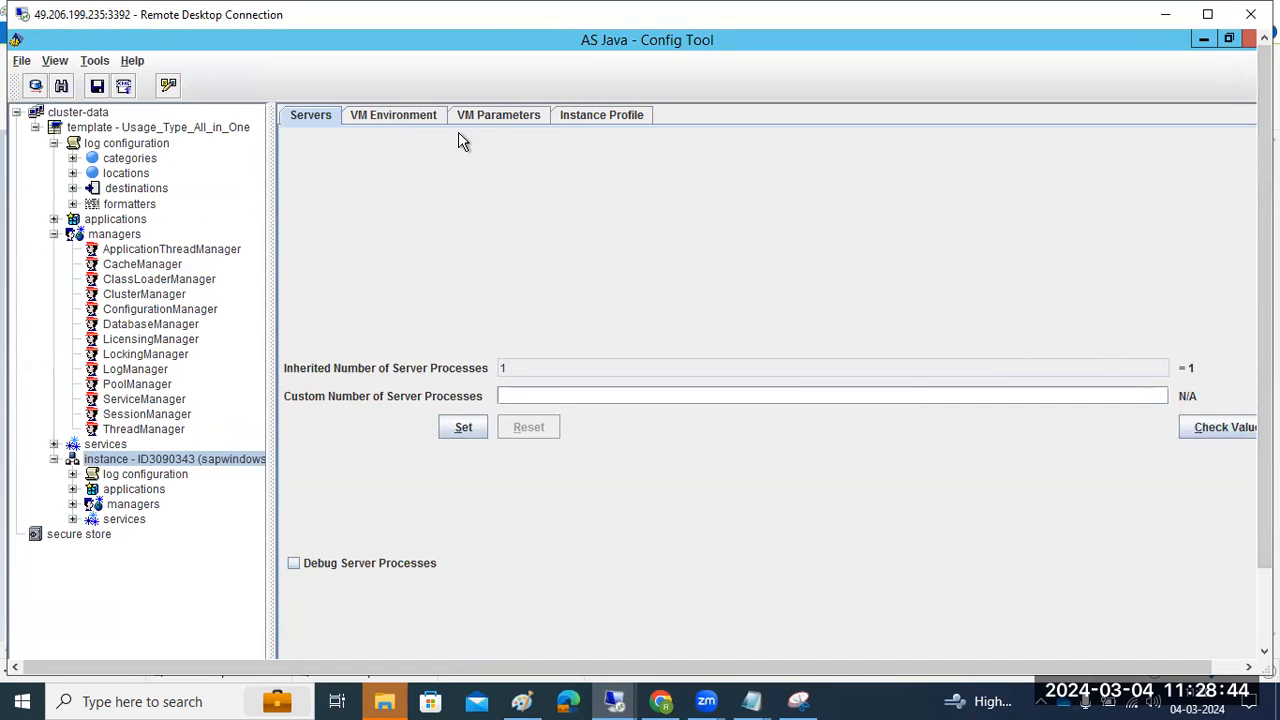
Open the VM Parameters memory table and confirm initialHeapSize inherits maxHeapSize's 4096
click(396, 118)
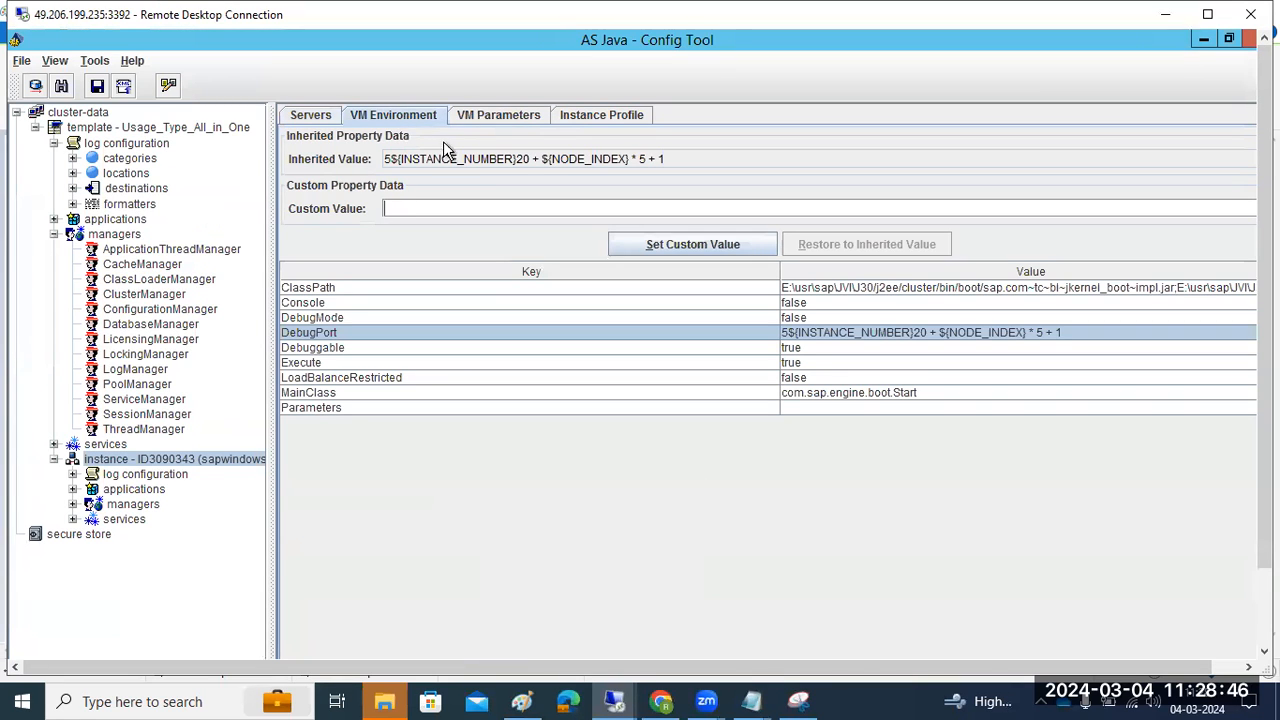
click(495, 120)
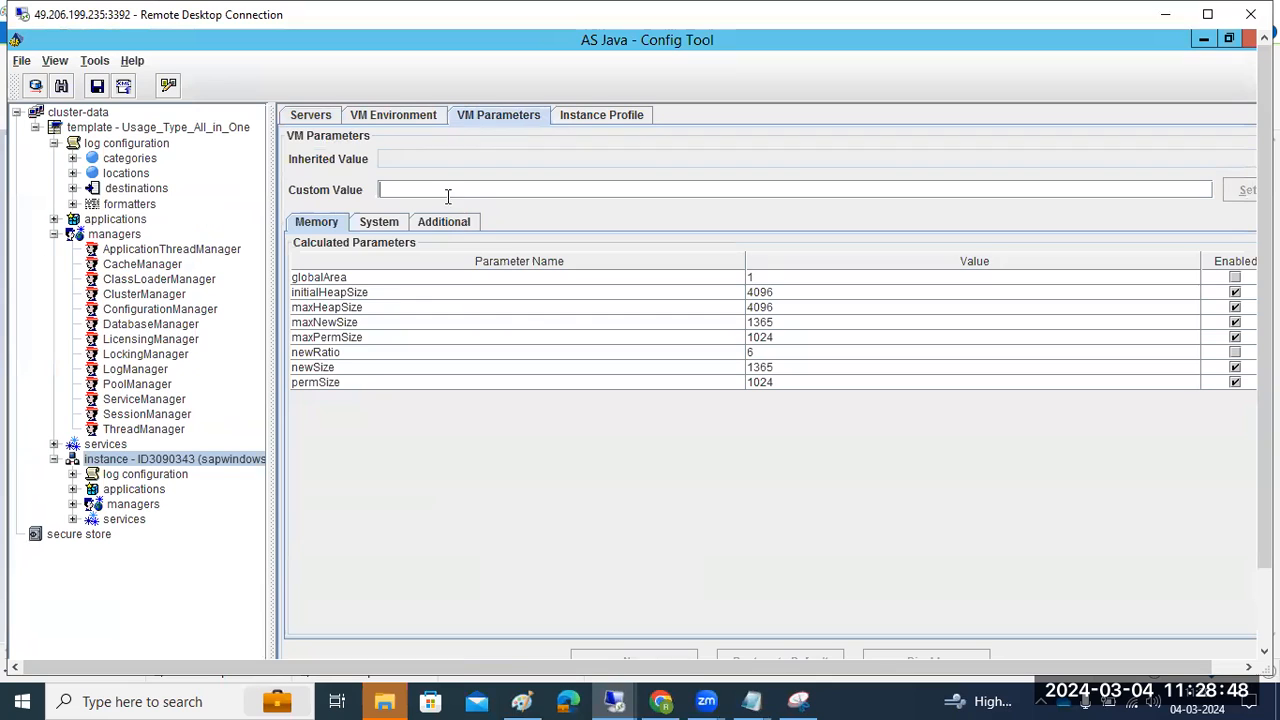
click(335, 295)
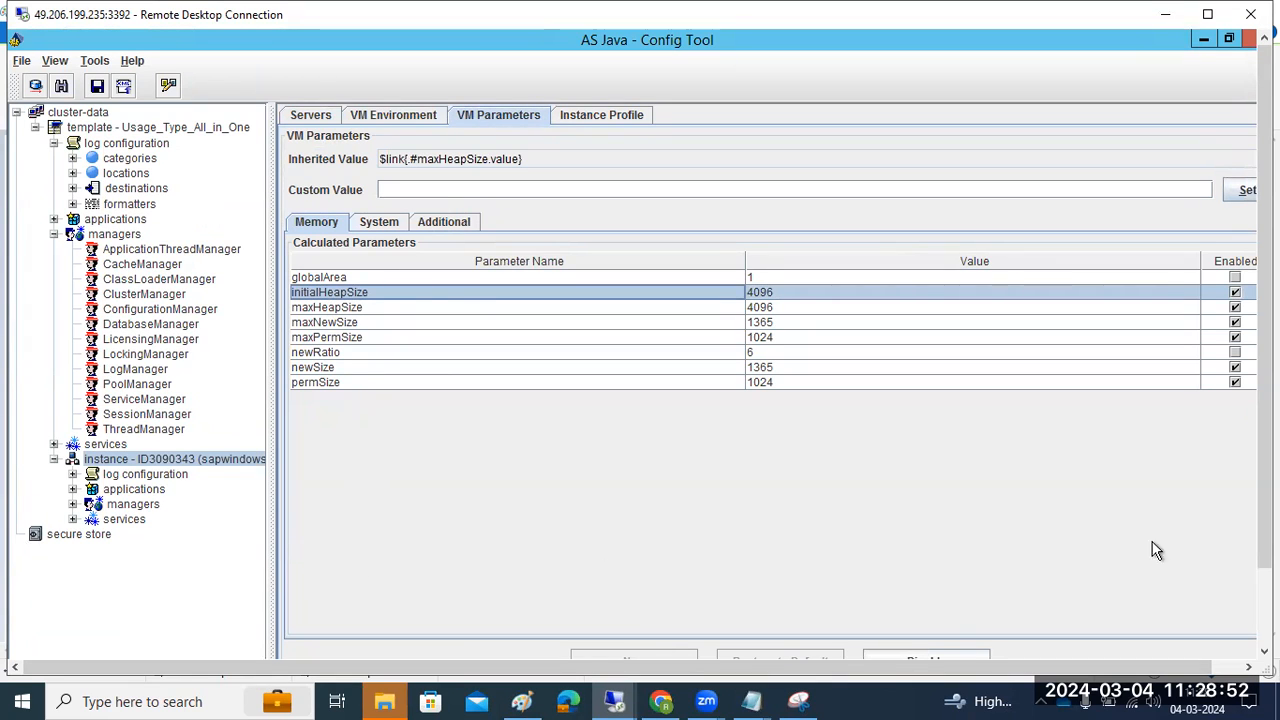
drag(1248, 562, 1248, 652)
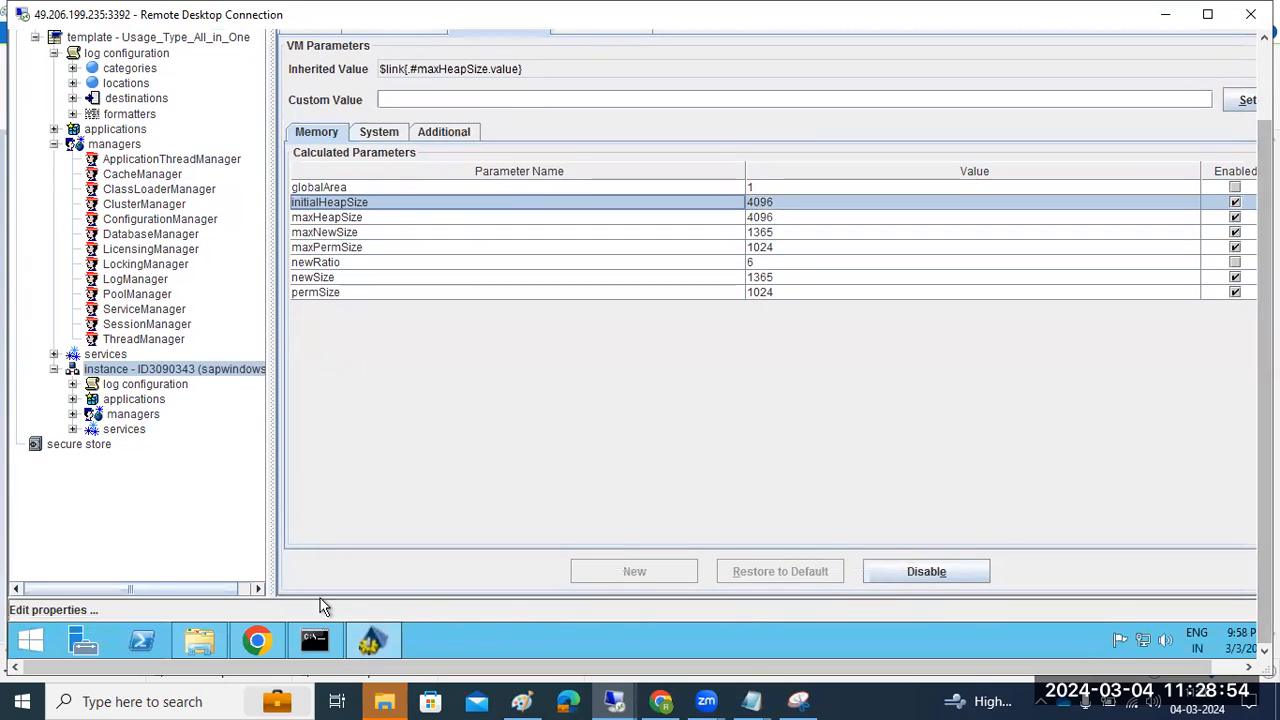
Show ZATPL_AIO's Memory VM Parameters and inspect initialHeapSize, maxHeapSize and maxNewSize
click(256, 640)
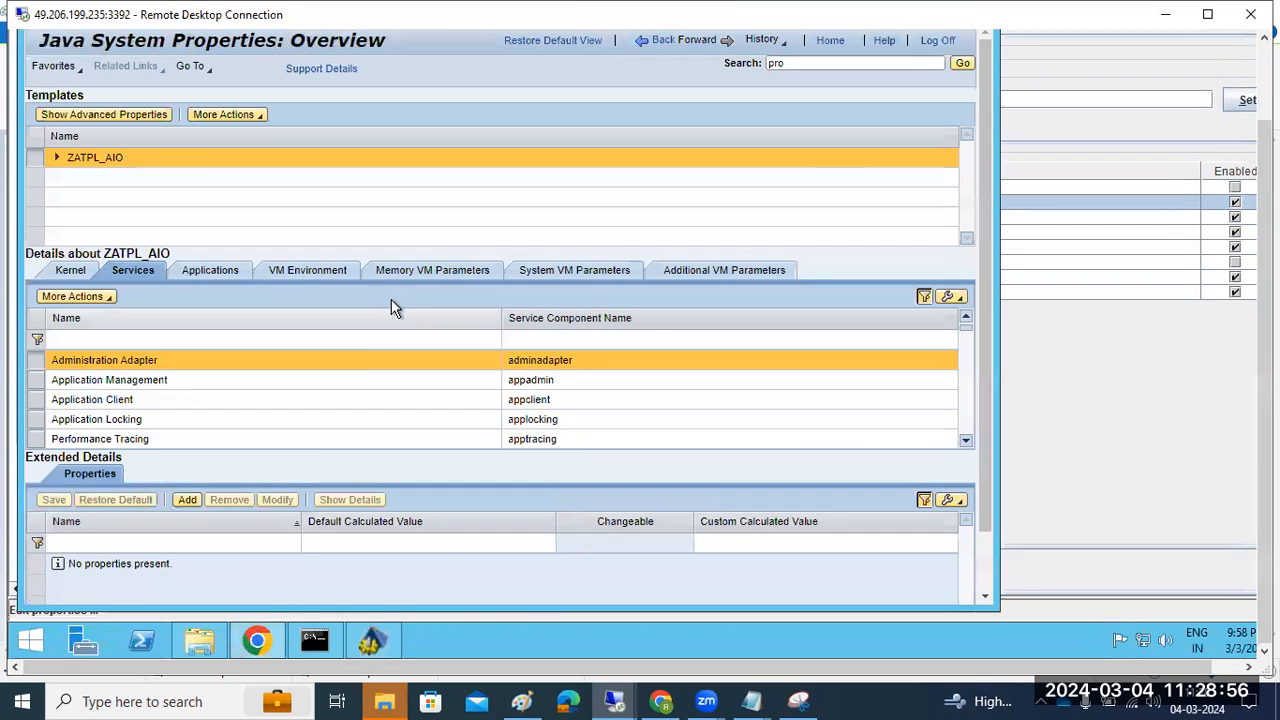
click(318, 266)
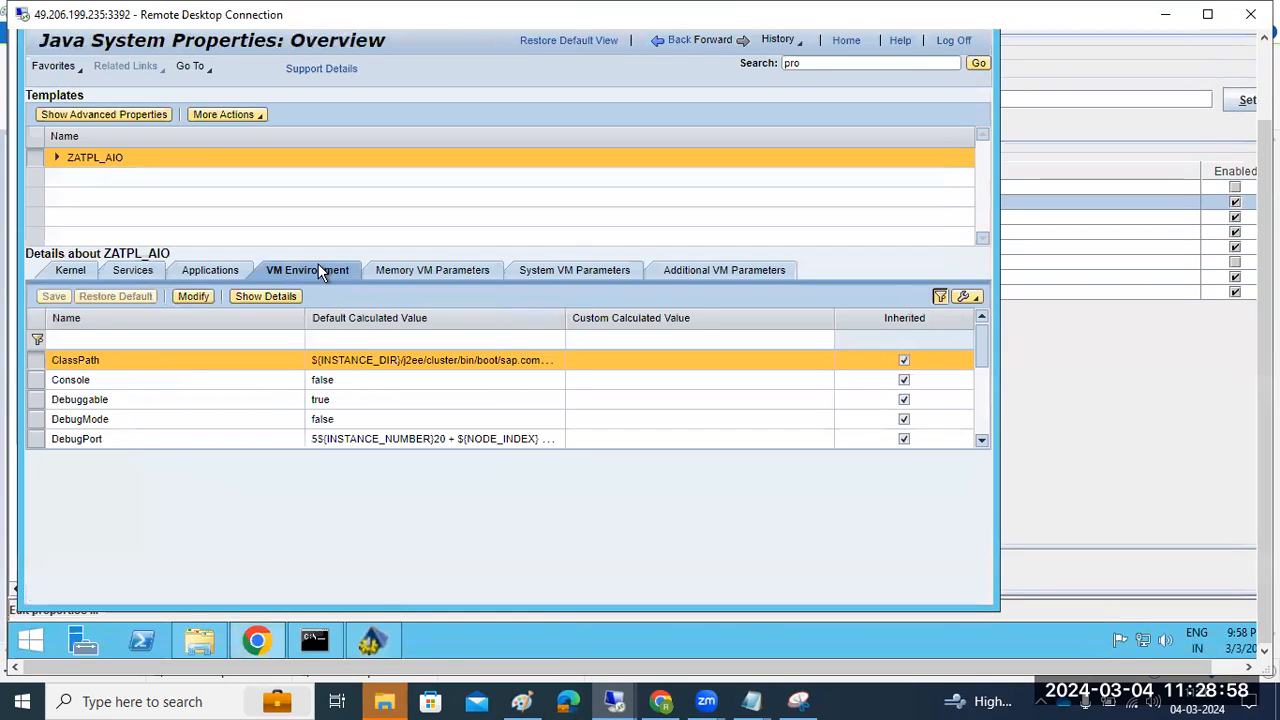
click(405, 270)
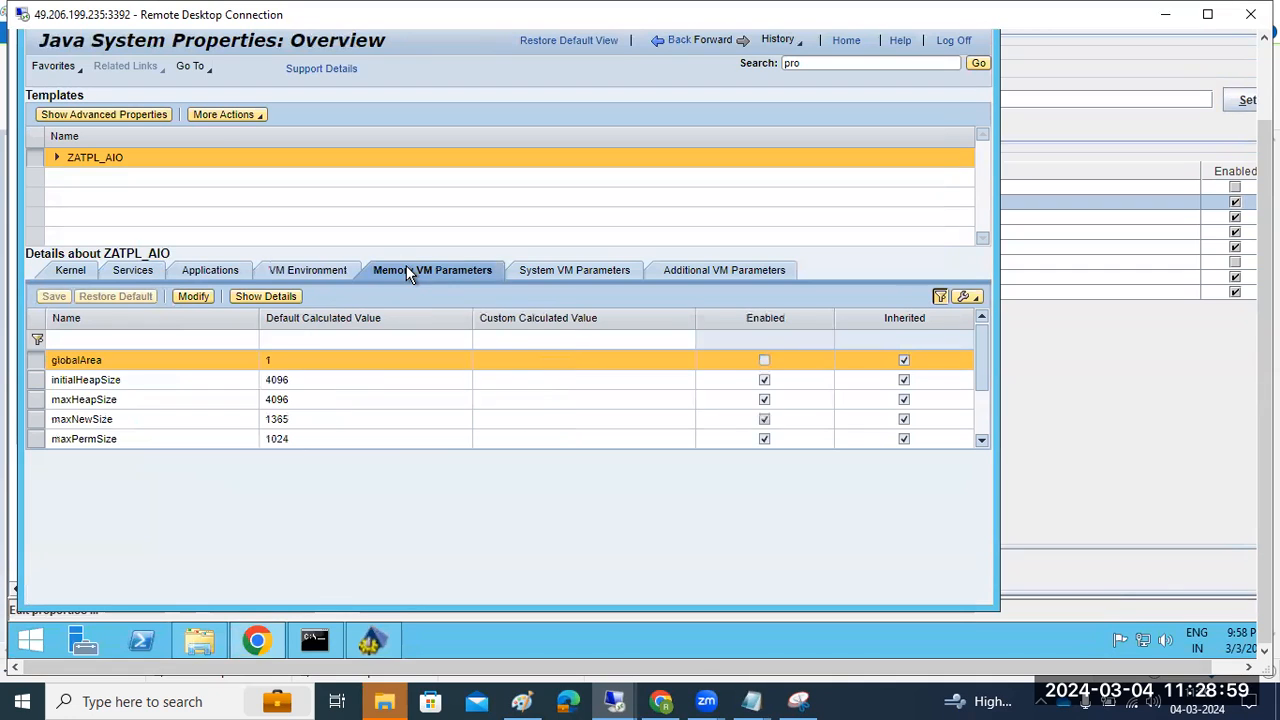
click(129, 382)
click(95, 404)
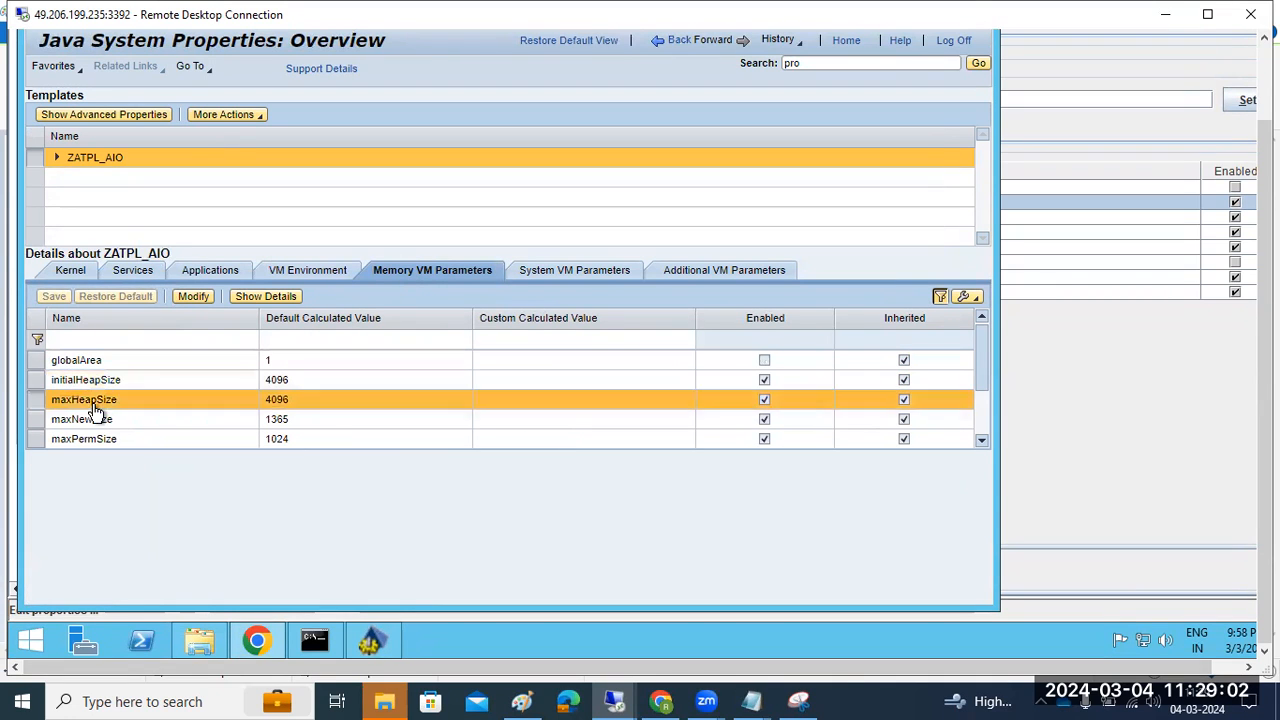
click(100, 421)
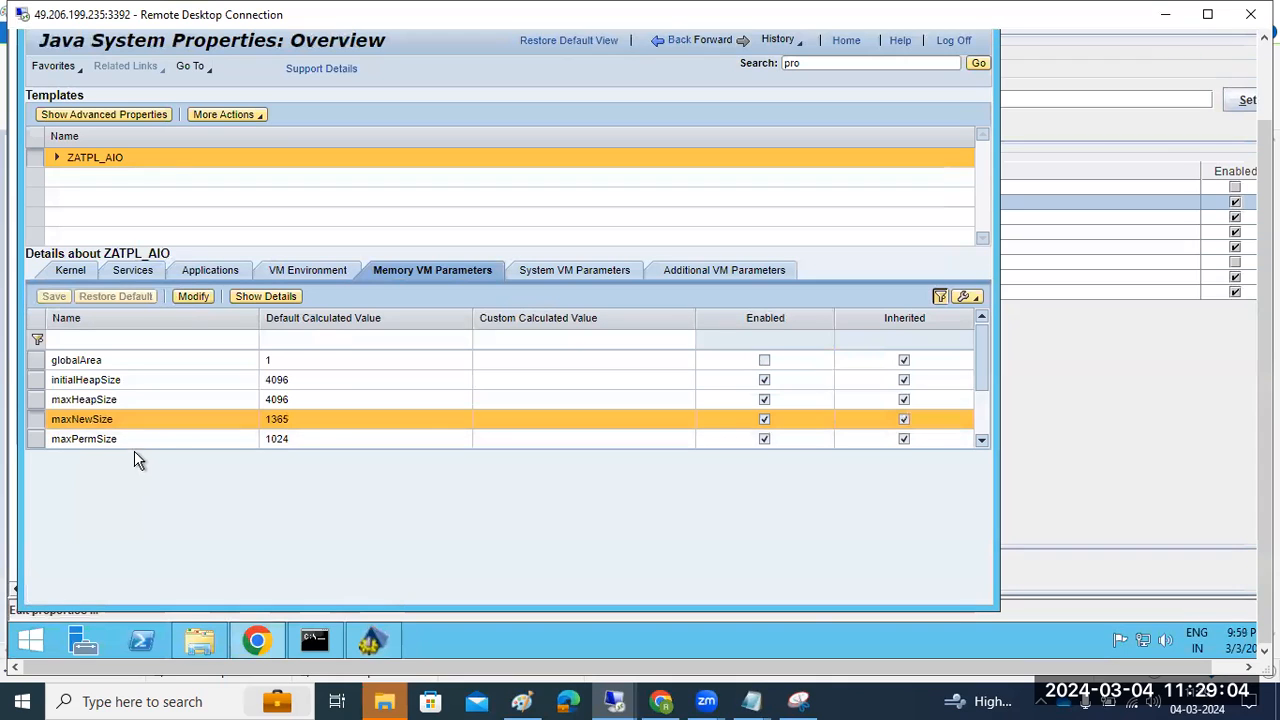
Inspect the maxPermSize, maxNewSize, initialHeapSize and disabled globalArea memory parameters in Config Tool
click(391, 648)
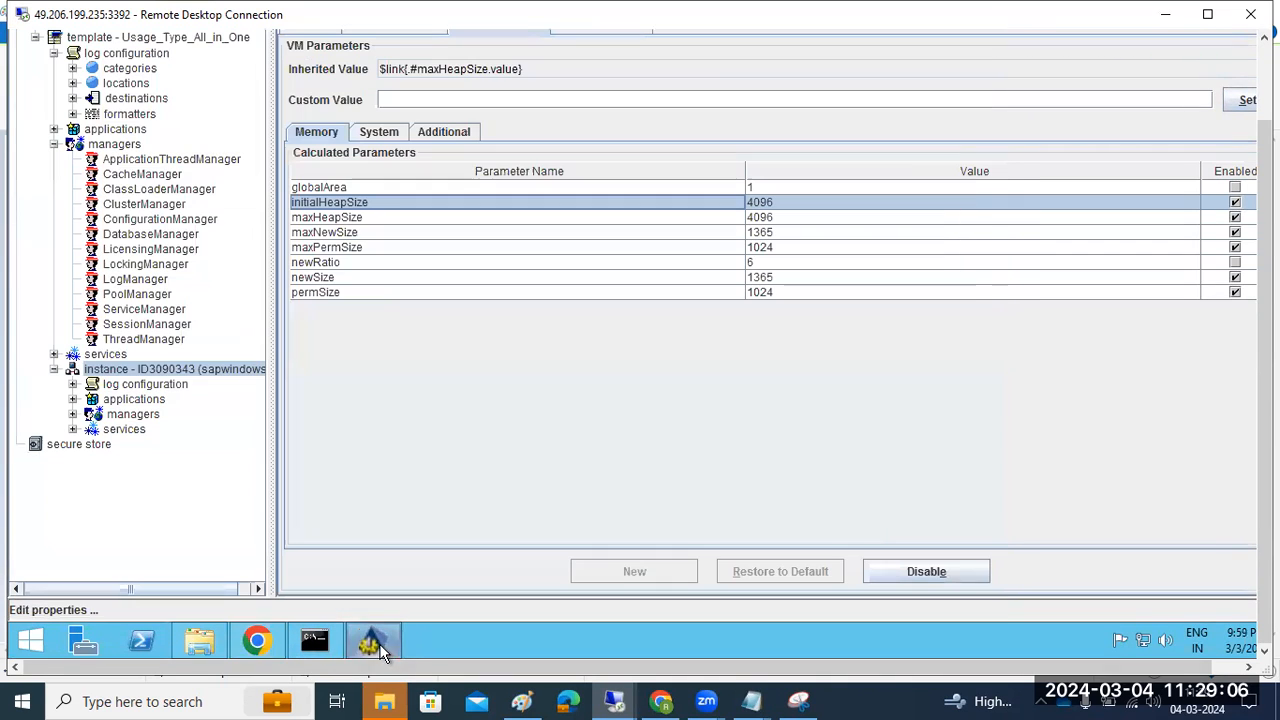
click(380, 250)
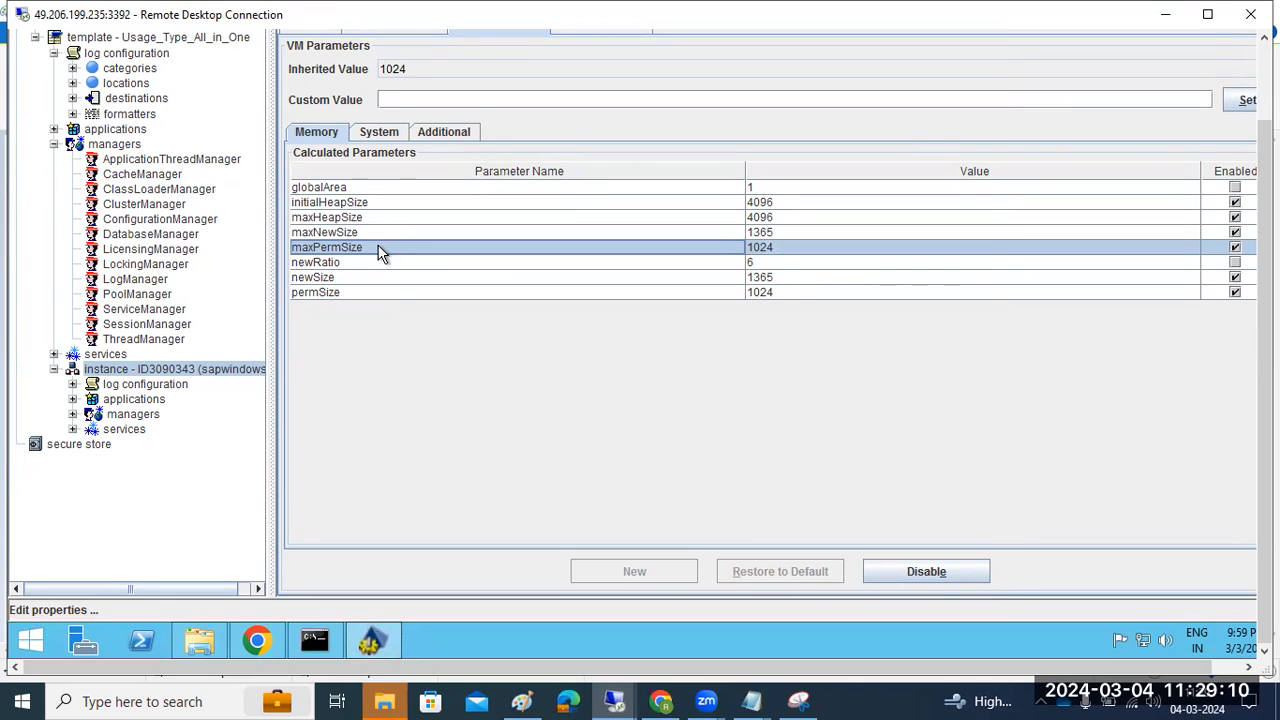
click(337, 232)
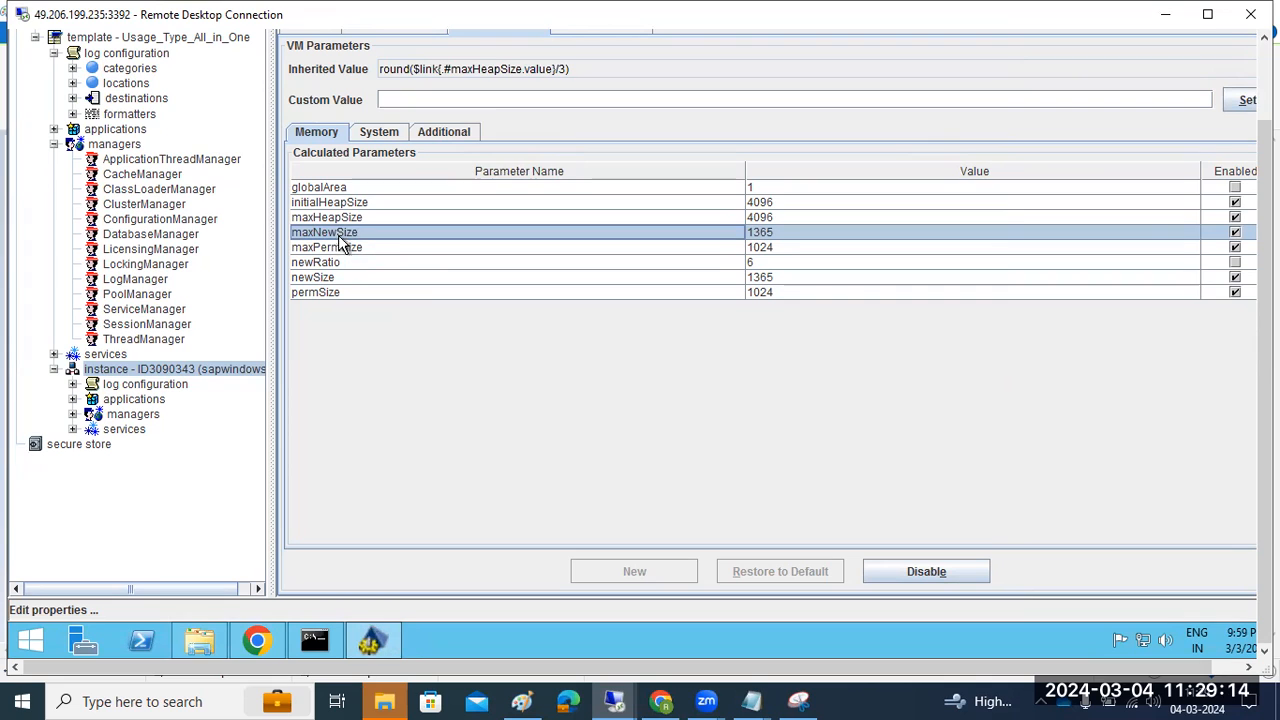
click(337, 208)
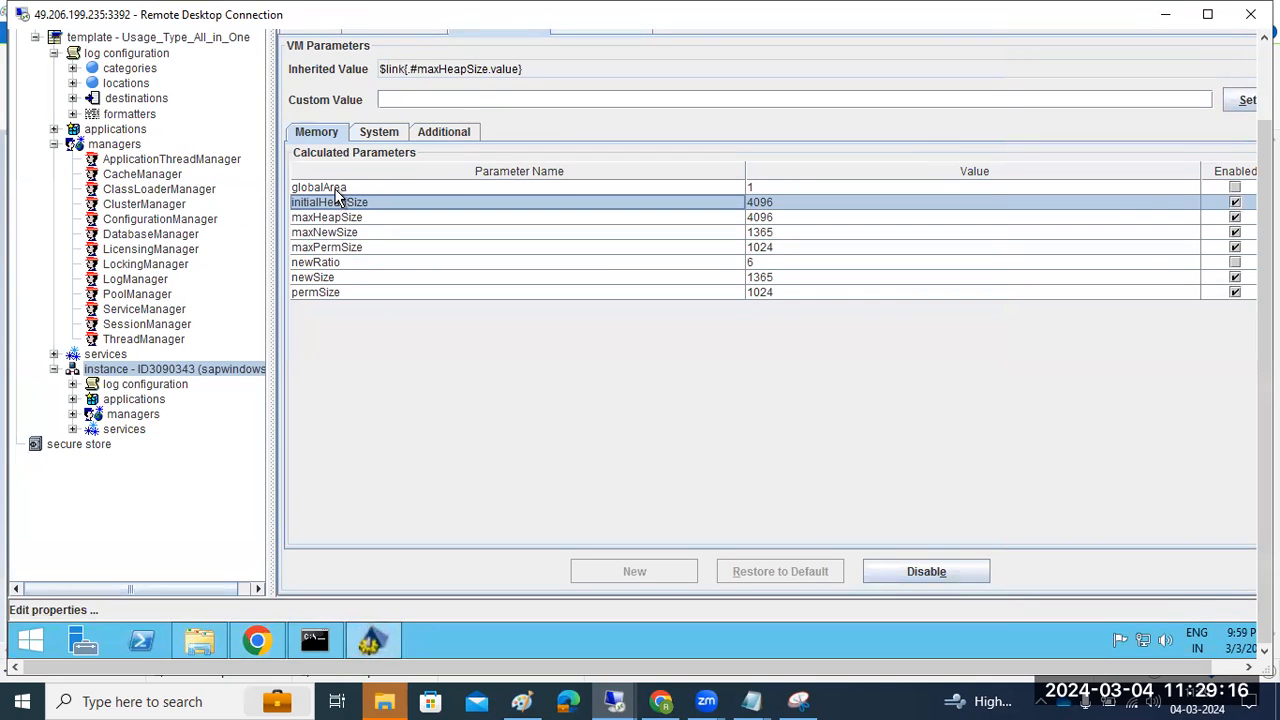
click(337, 189)
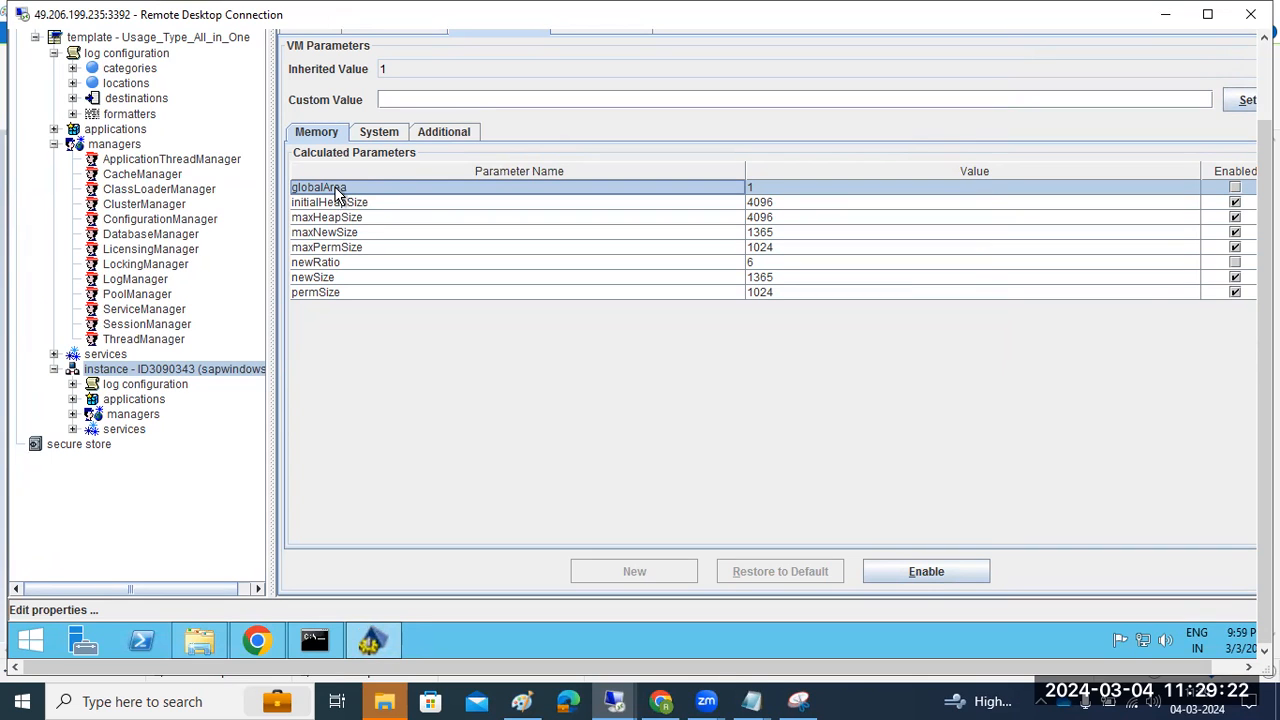
View the System and Additional -XX VM parameters, then recheck the maxNewSize formula
click(388, 137)
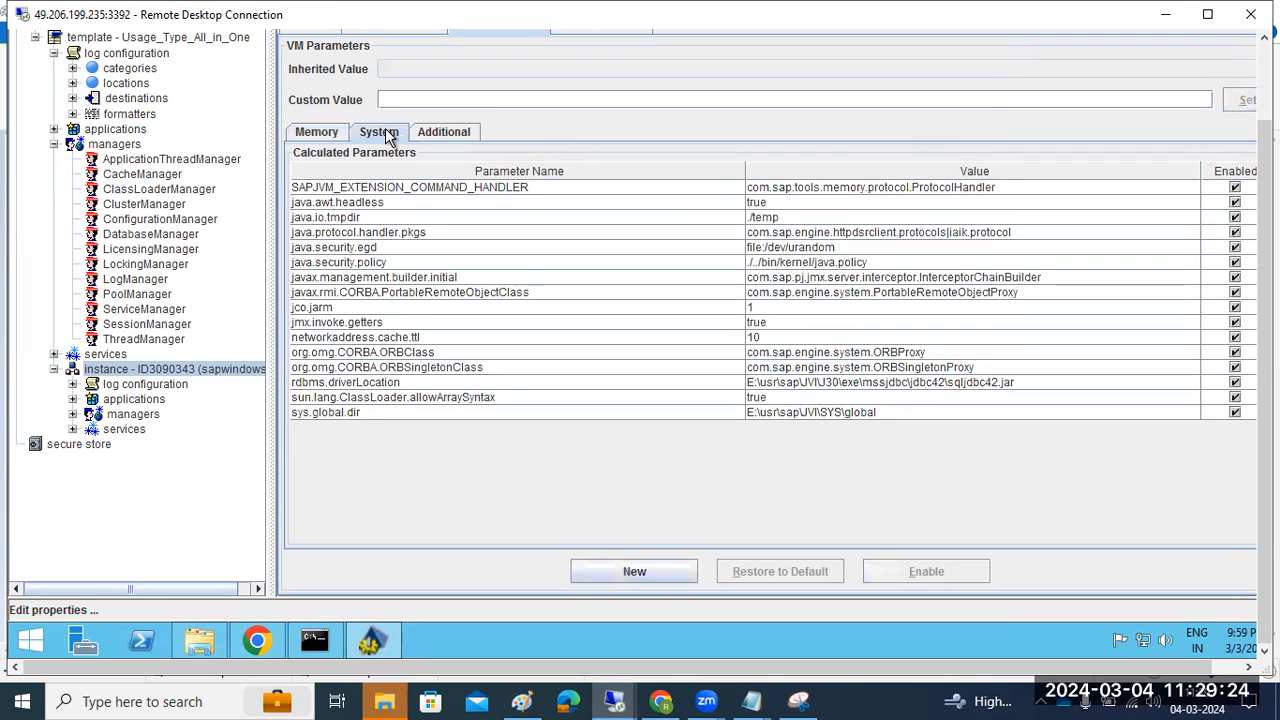
click(435, 135)
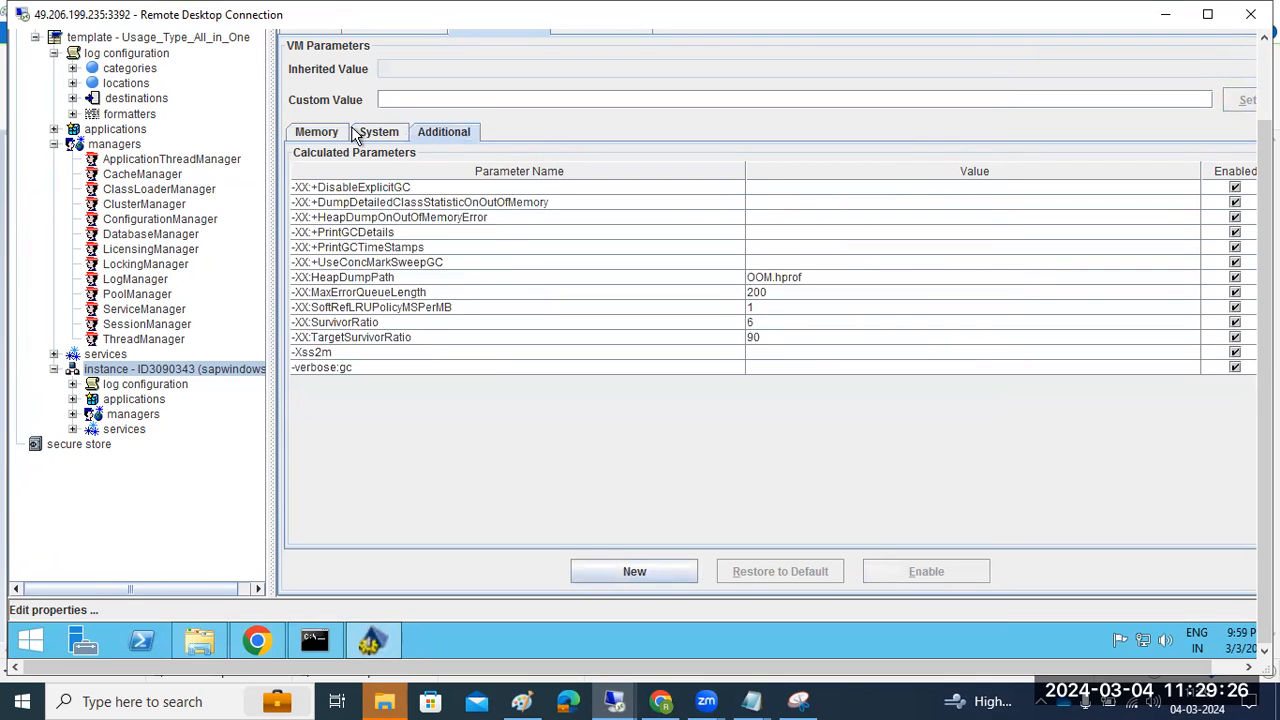
click(320, 135)
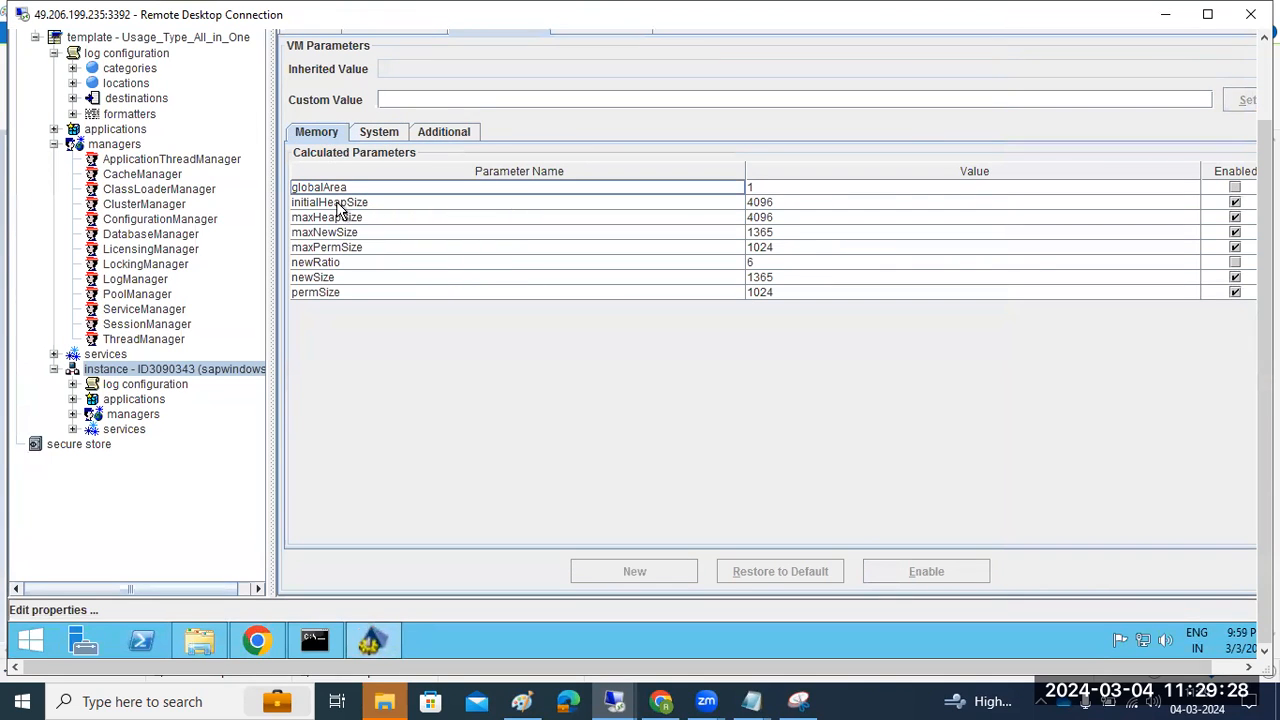
click(338, 234)
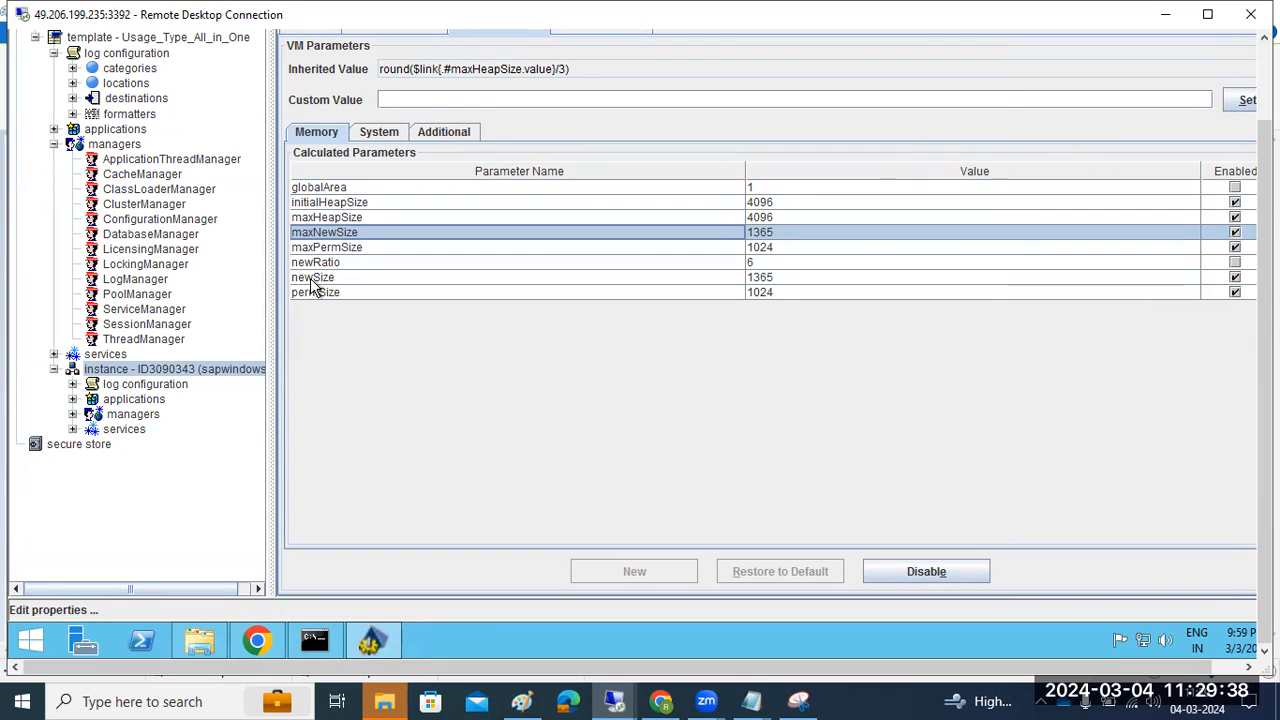
Open the instance's Secure Store management view
click(72, 414)
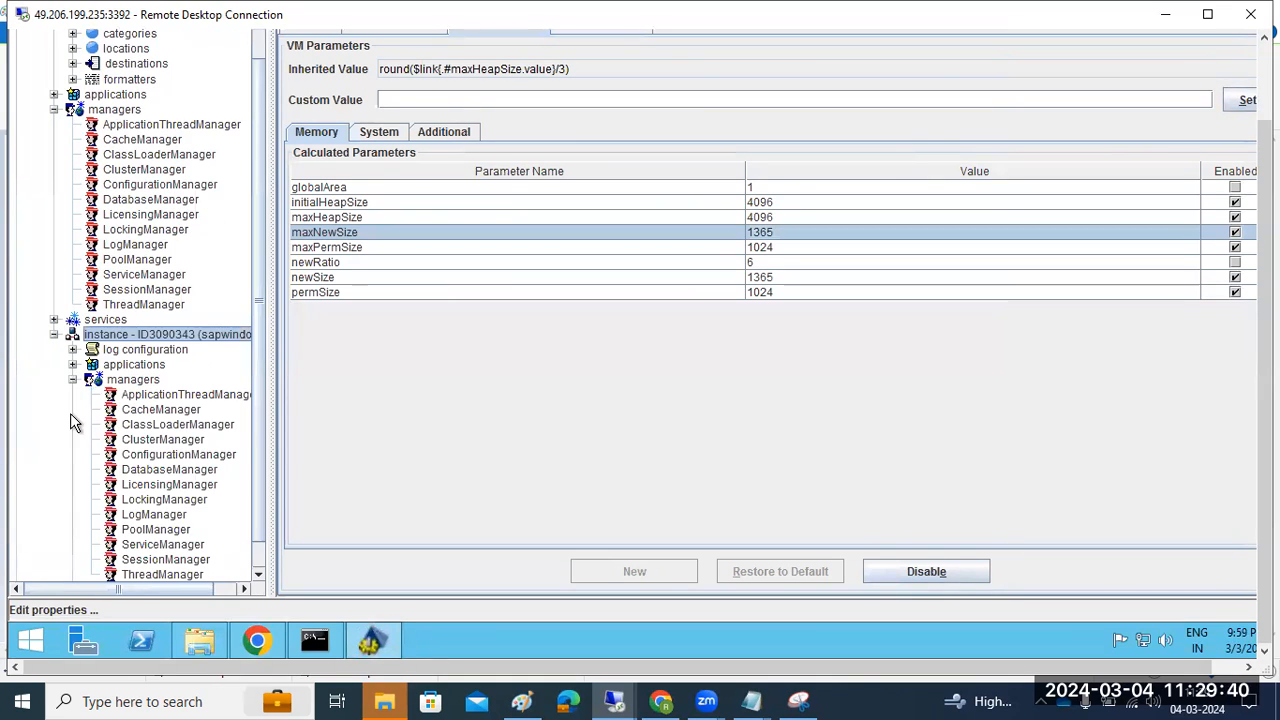
click(72, 380)
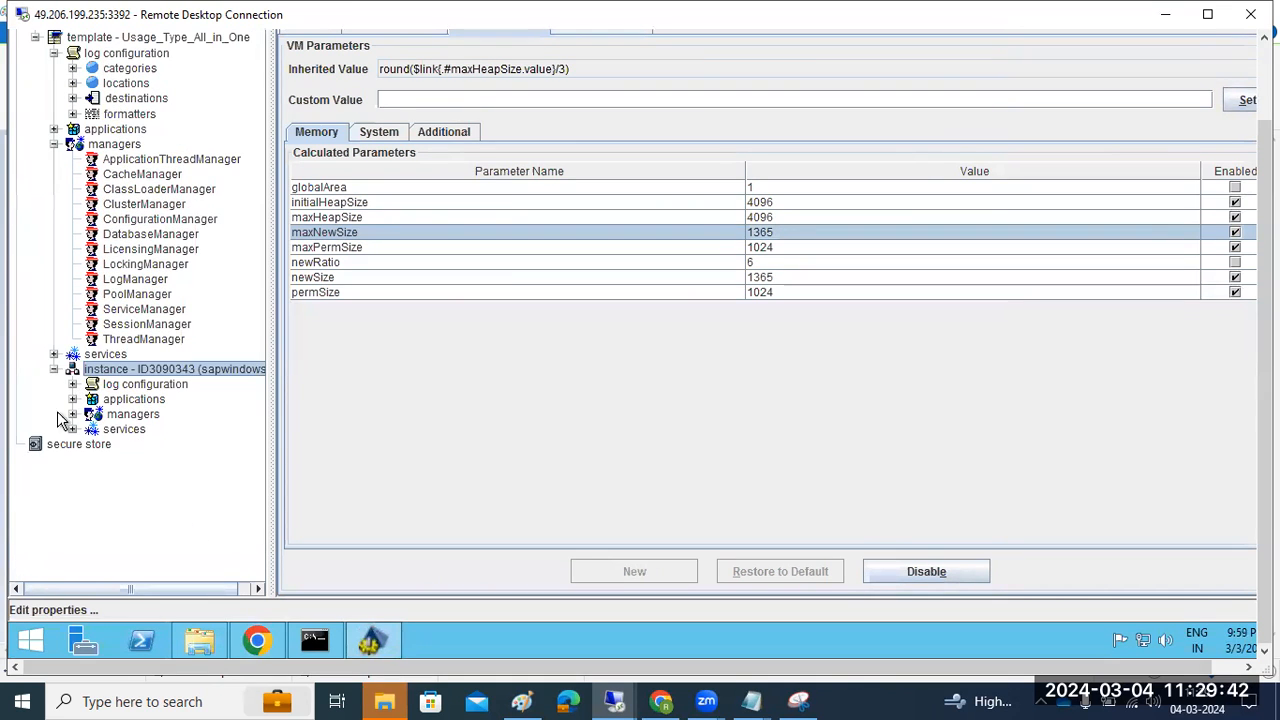
click(68, 446)
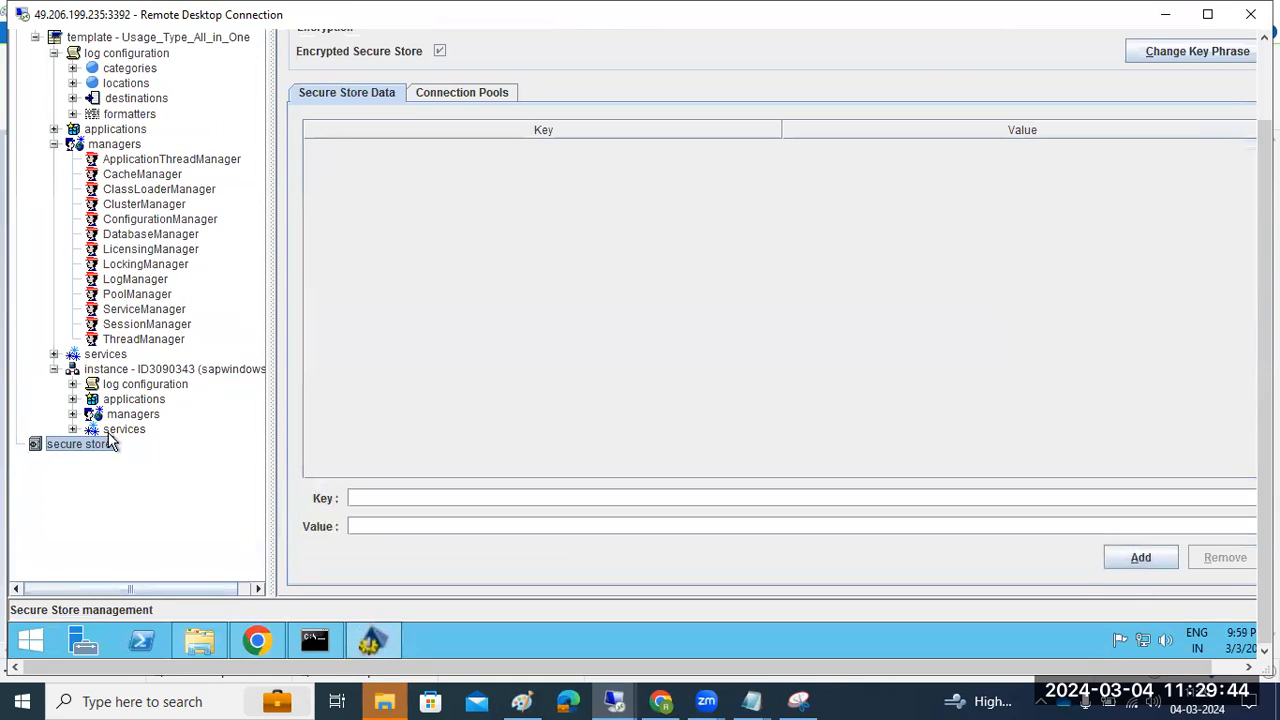
Show the JVI connection pool, inspecting its jdbc:sqlserver://SAPWINDOWS2:1433 URL and password entry
drag(1264, 484, 1262, 402)
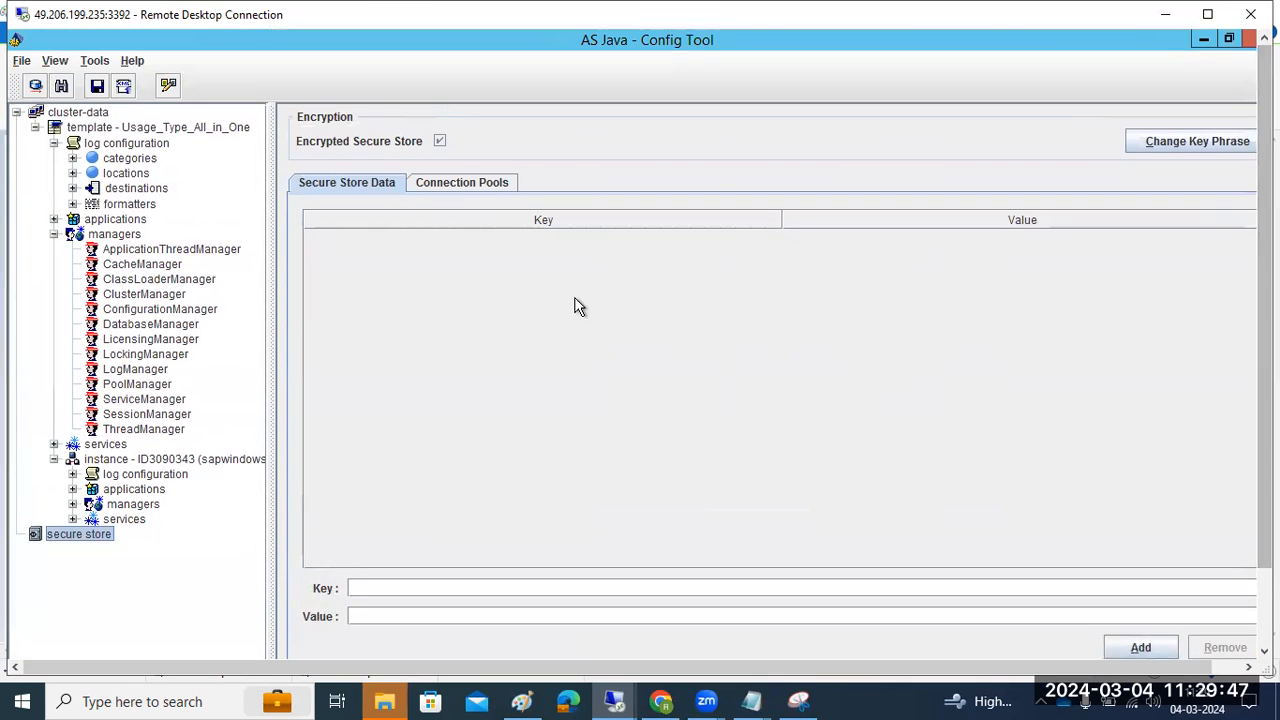
click(473, 182)
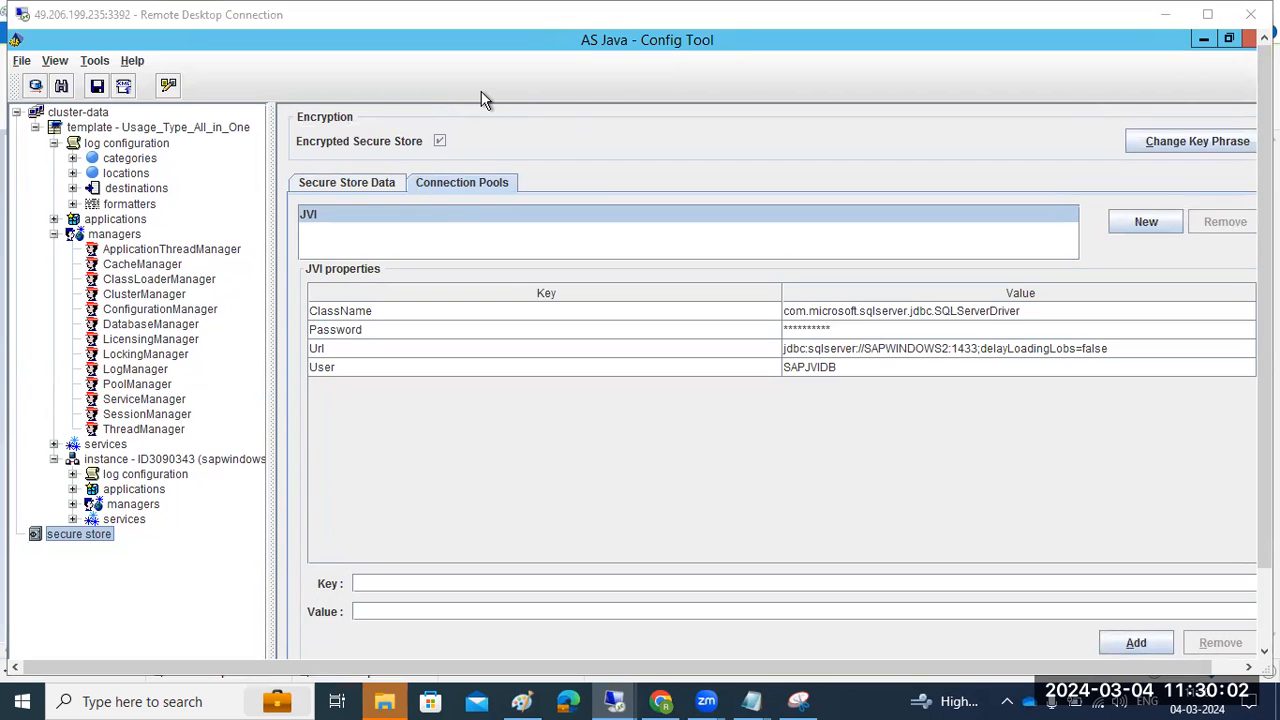
click(70, 537)
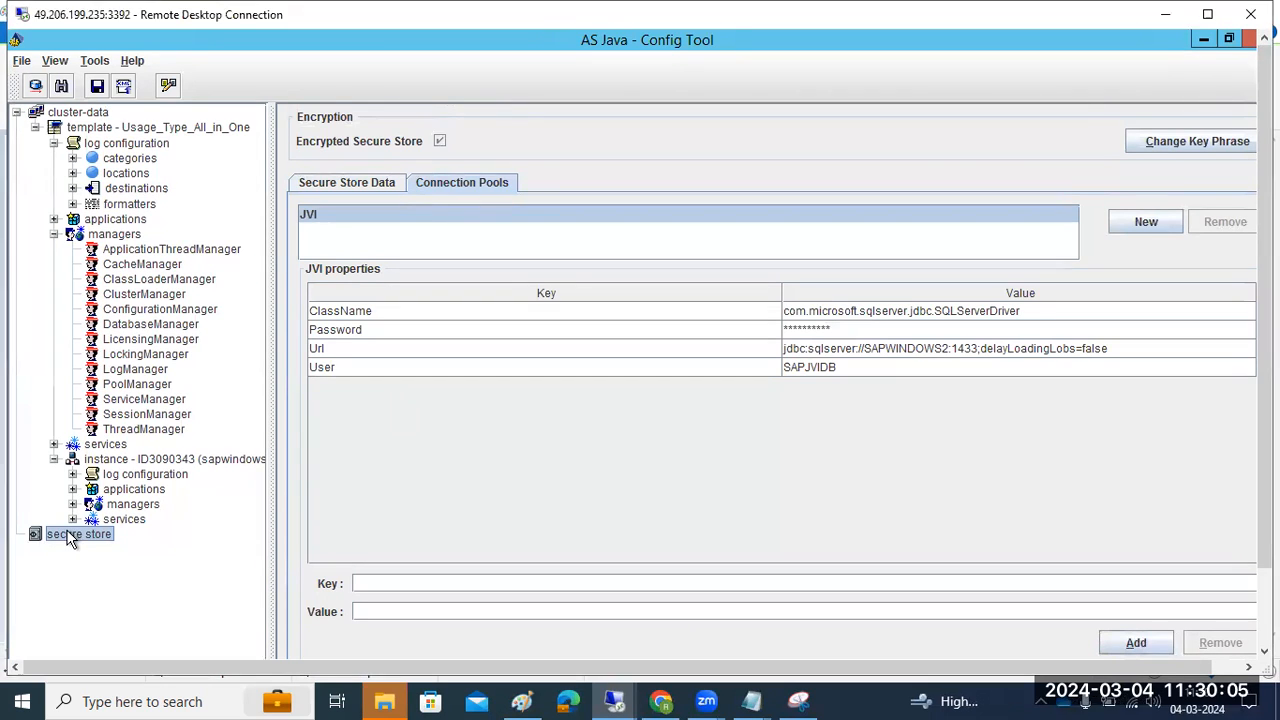
click(834, 351)
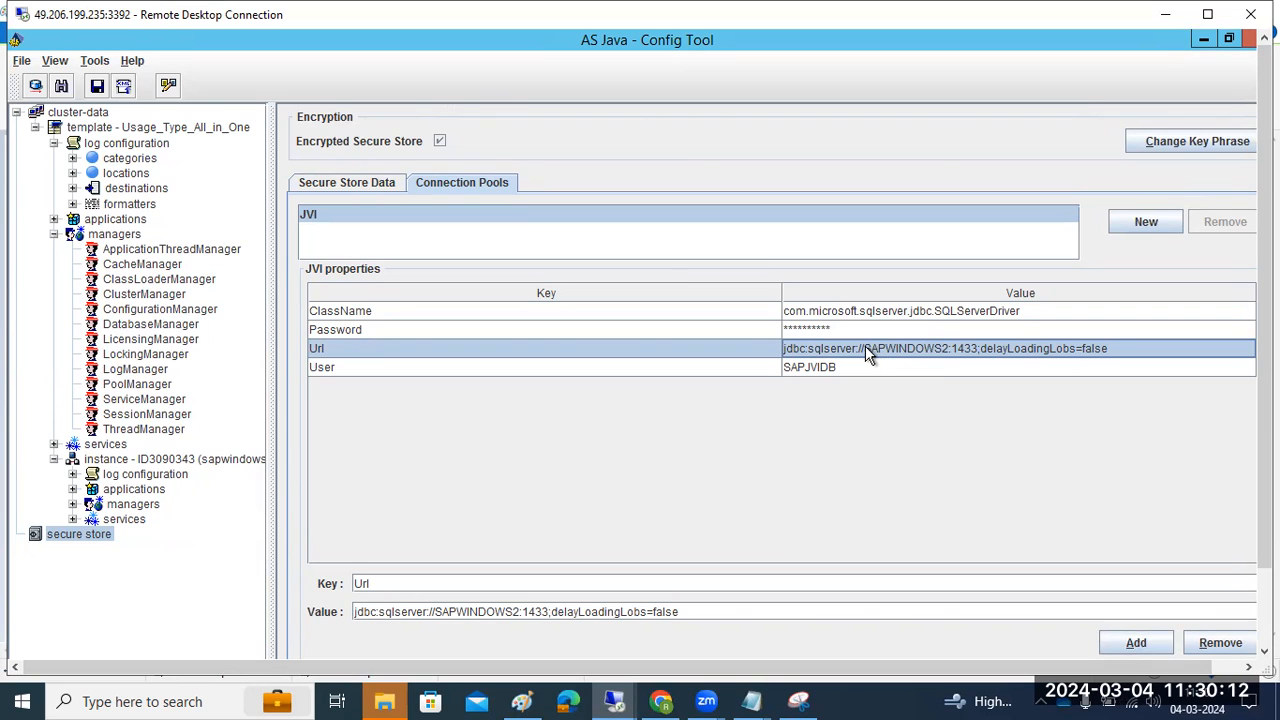
click(822, 327)
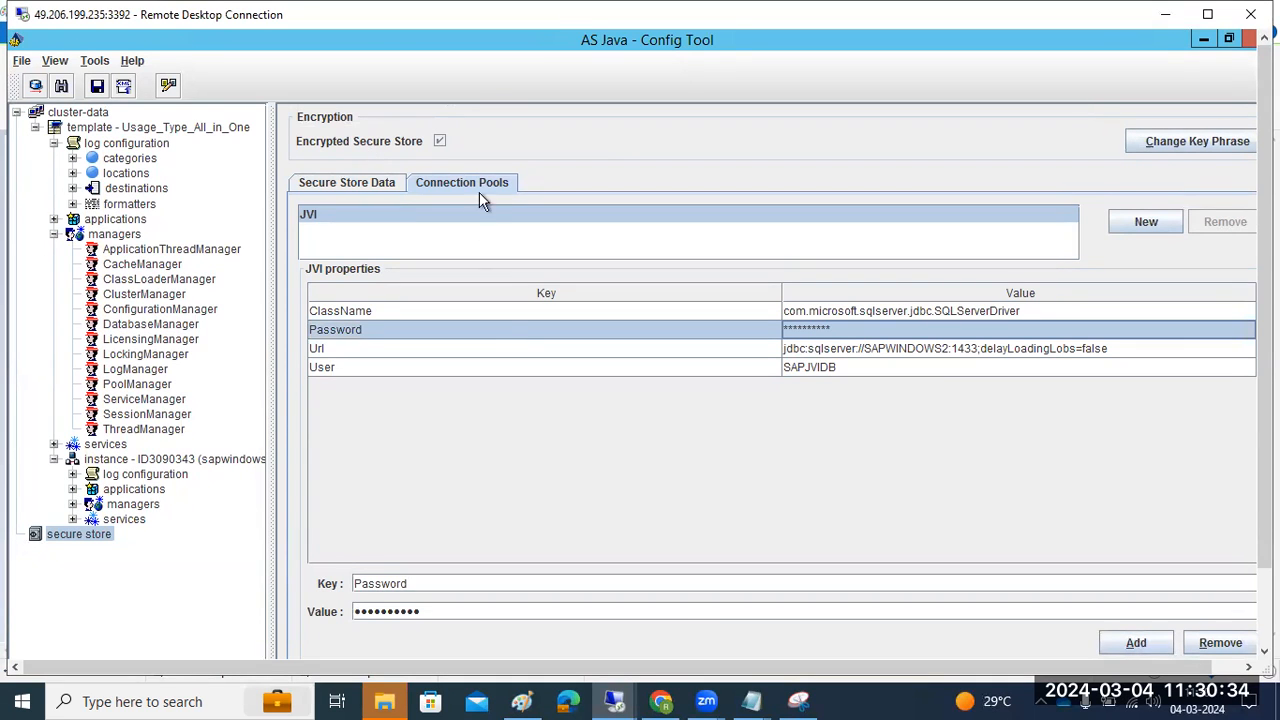
click(614, 701)
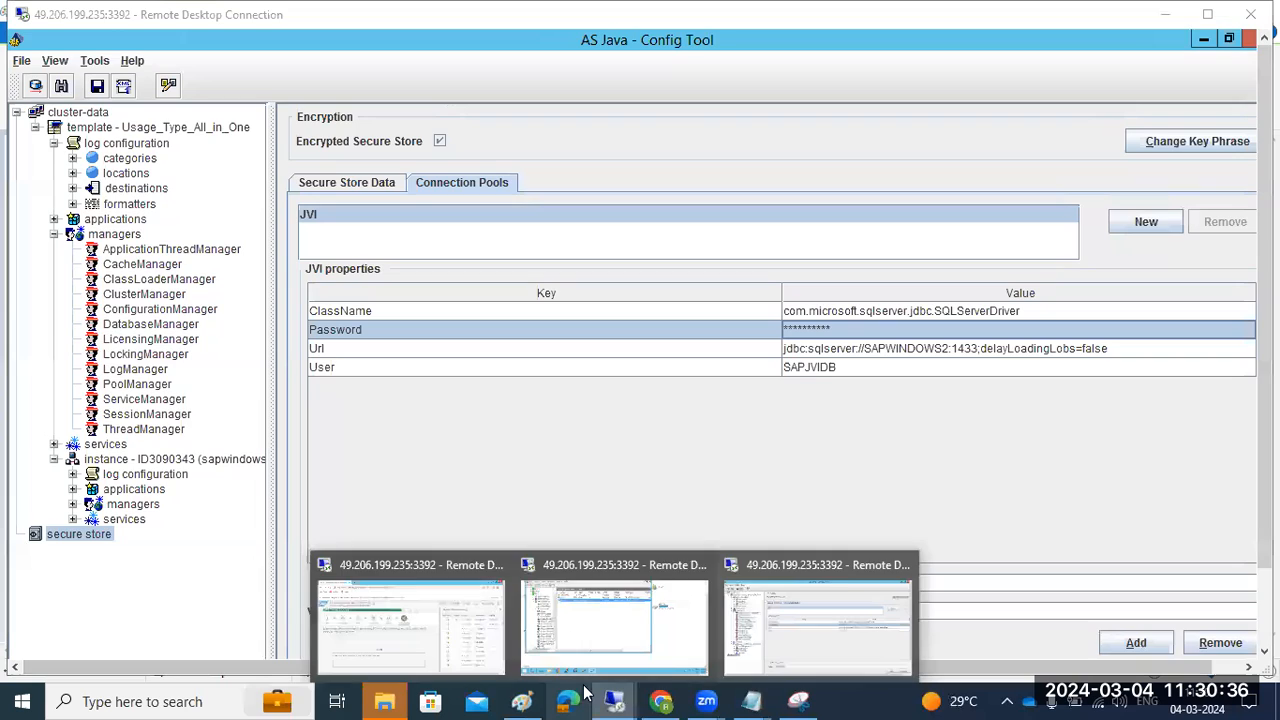
click(440, 617)
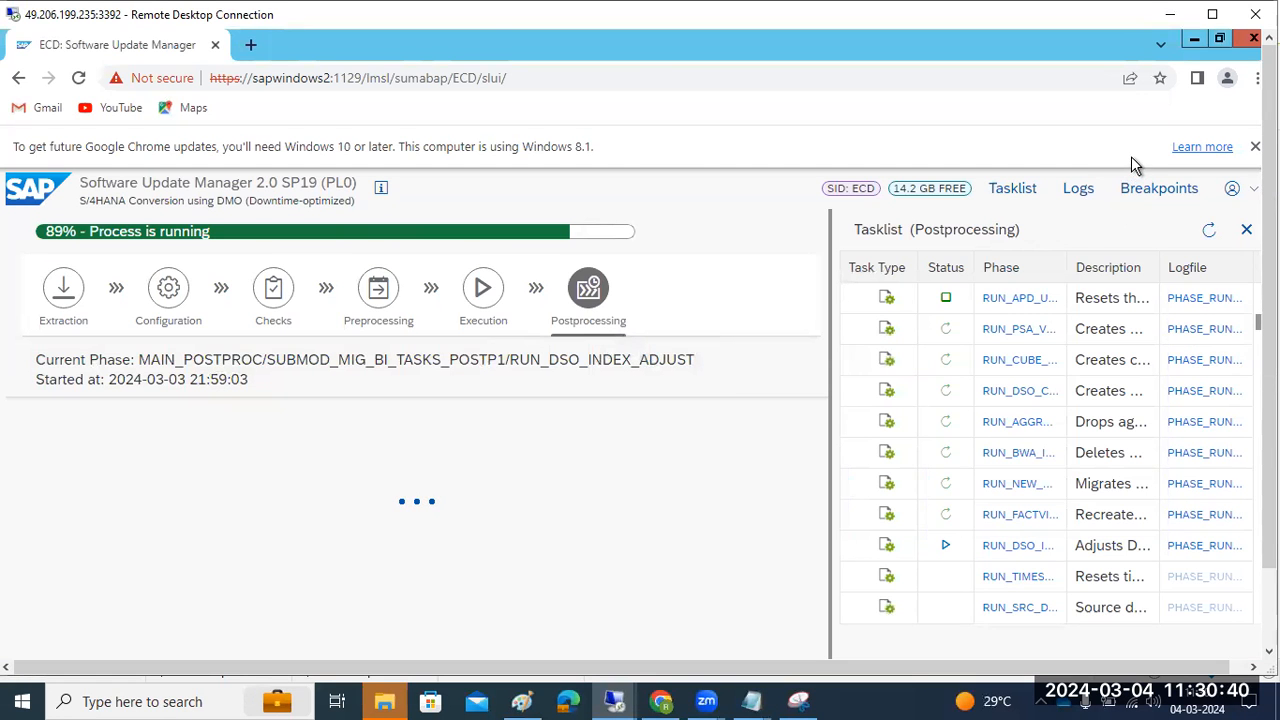
Minimize the SUM session after checking the conversion at 89%
click(1170, 14)
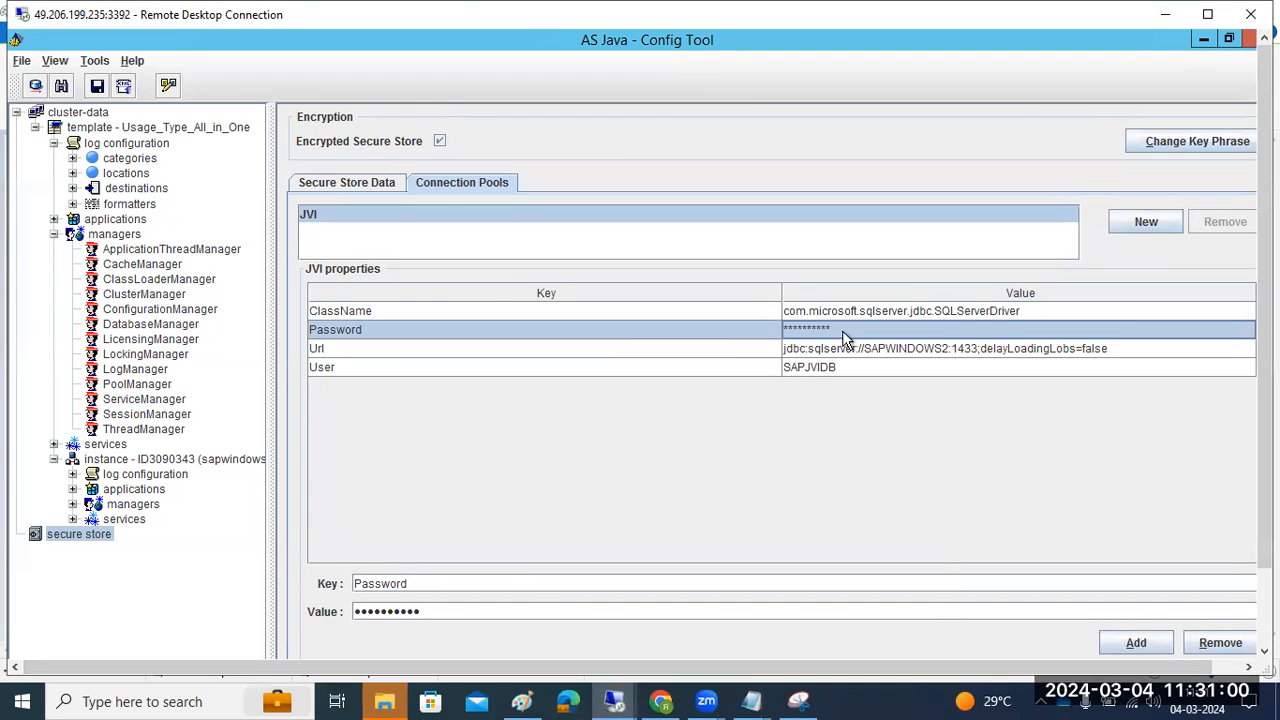
click(887, 353)
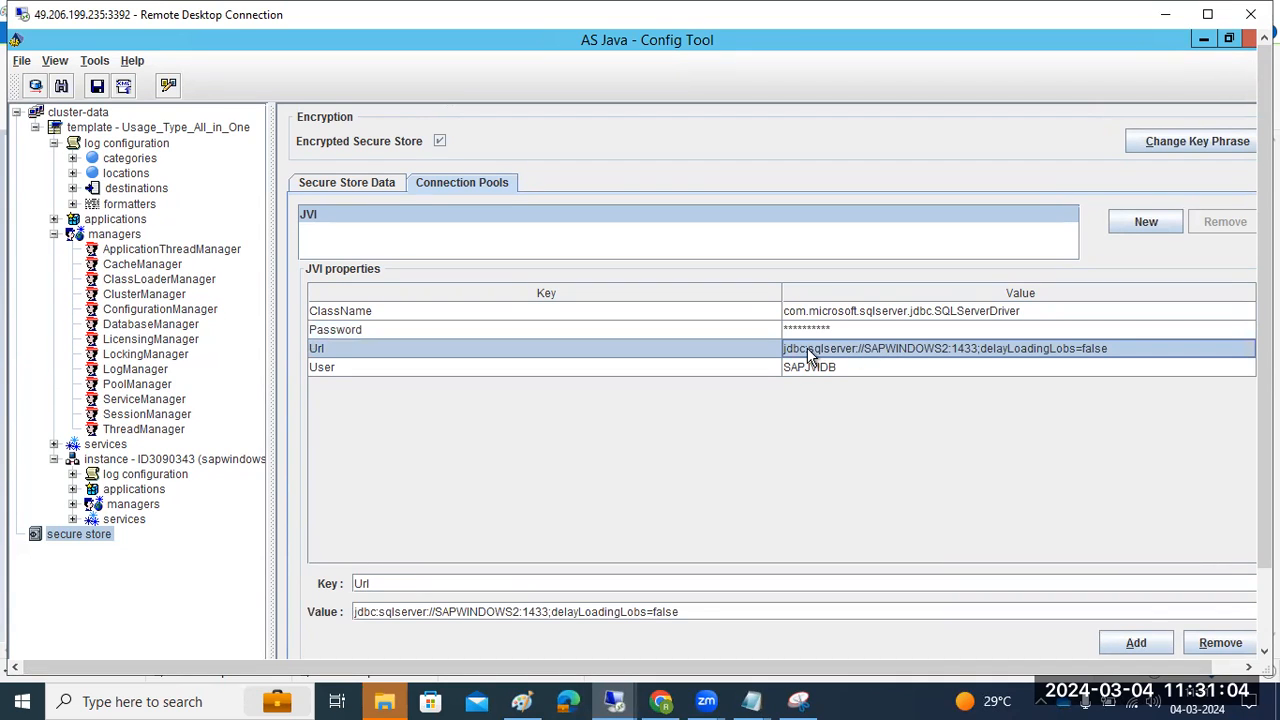
click(820, 319)
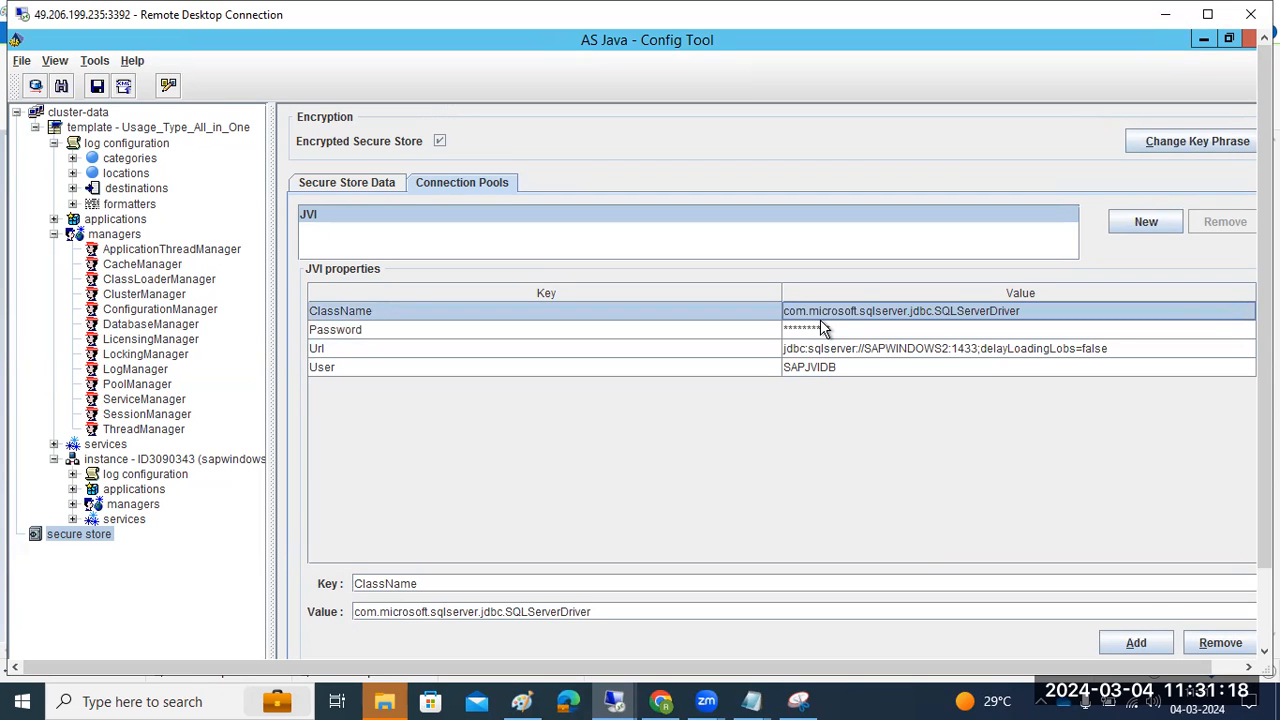
drag(1264, 412, 1264, 490)
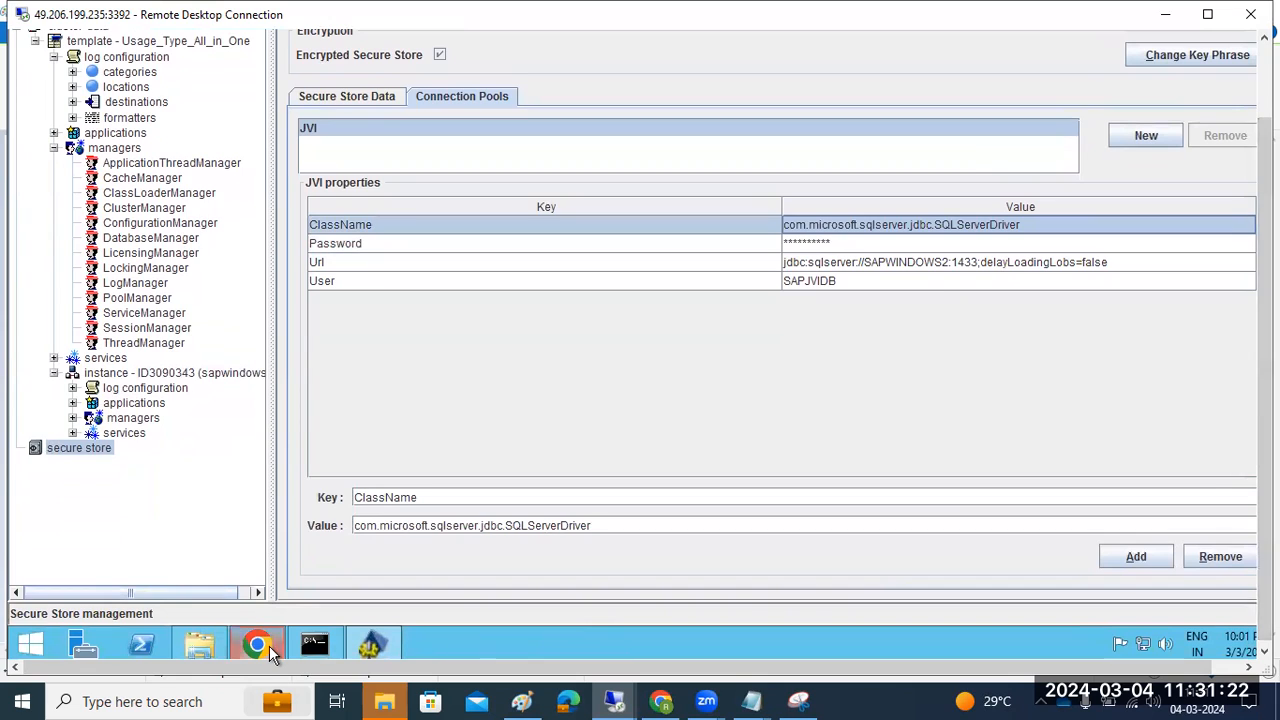
click(262, 647)
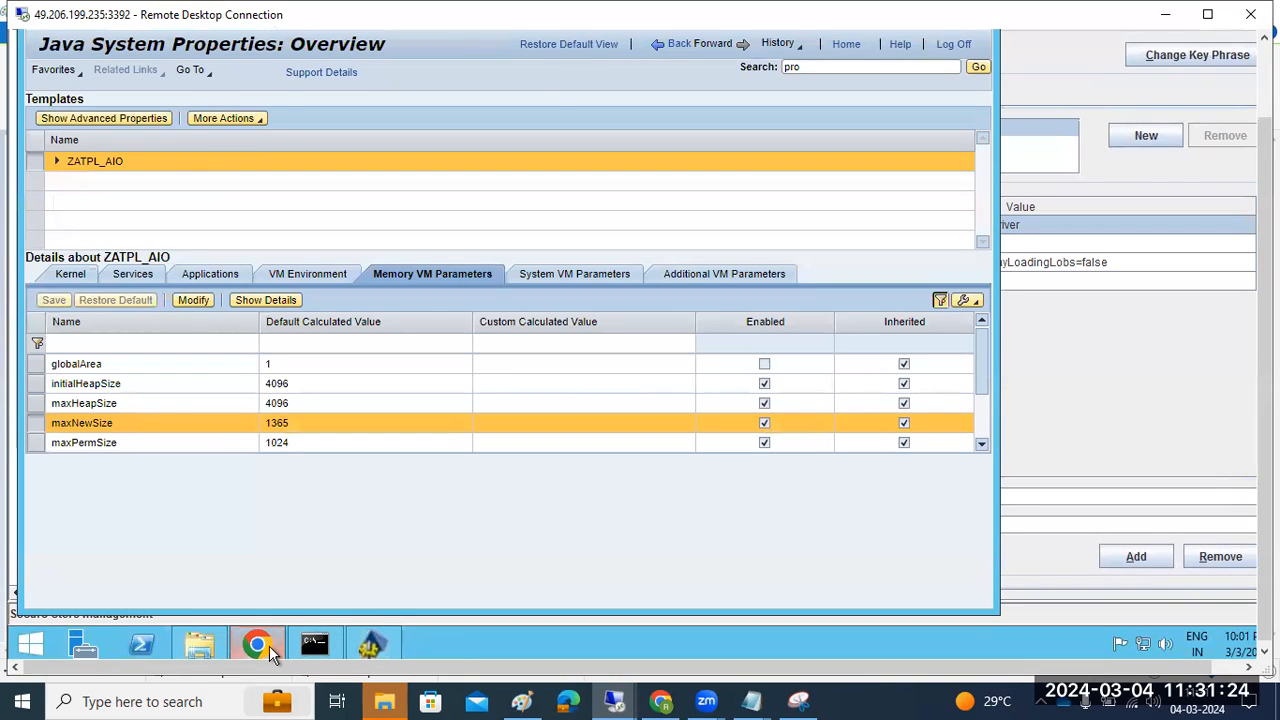
click(262, 647)
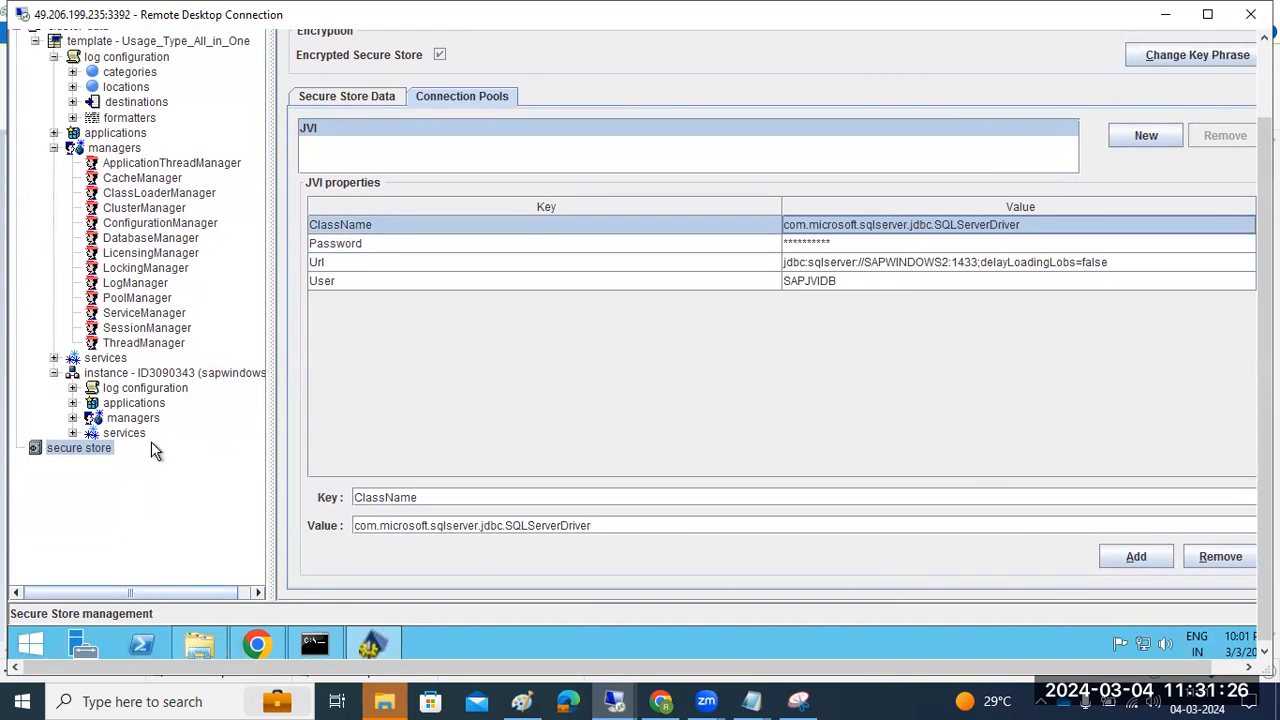
click(59, 443)
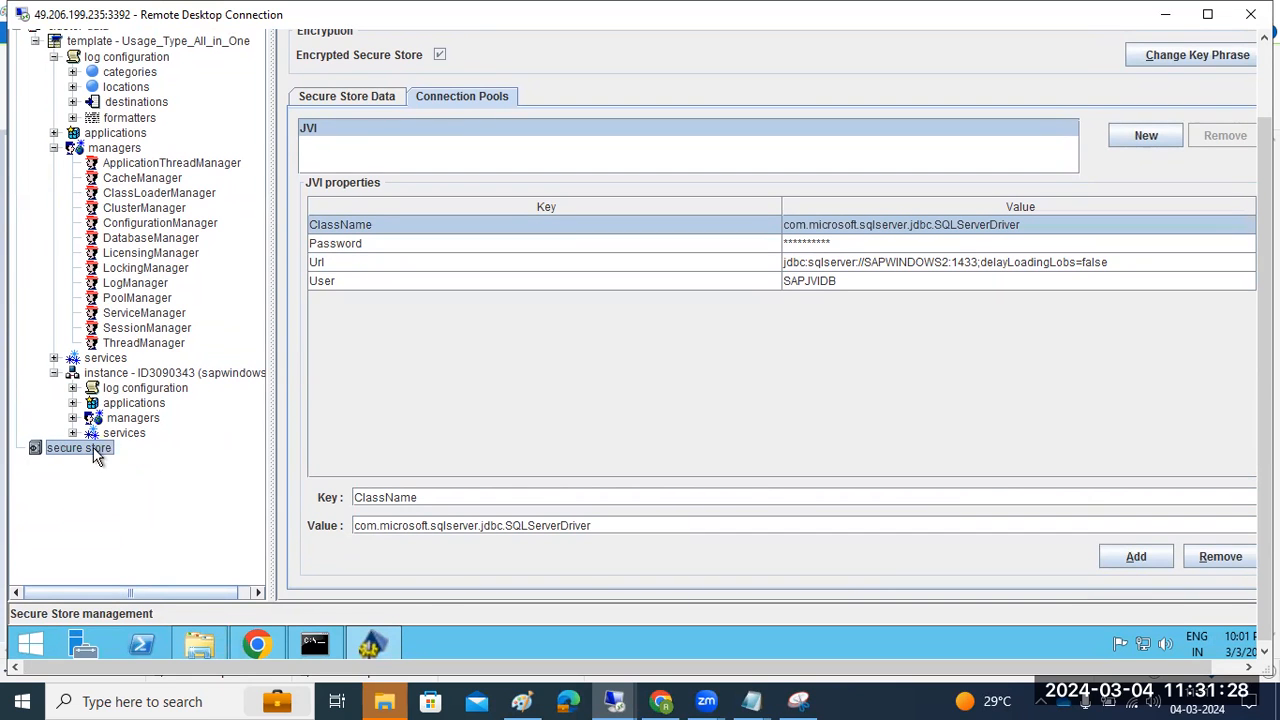
drag(1265, 360, 1265, 285)
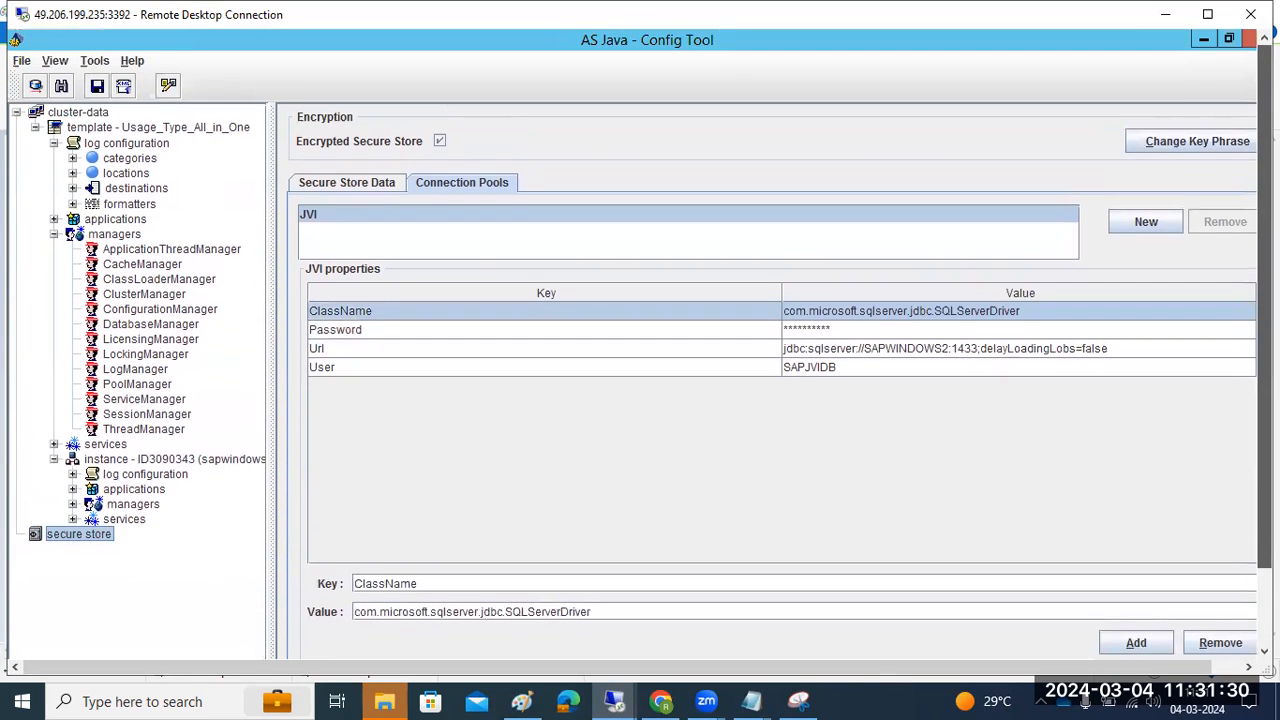
click(1172, 143)
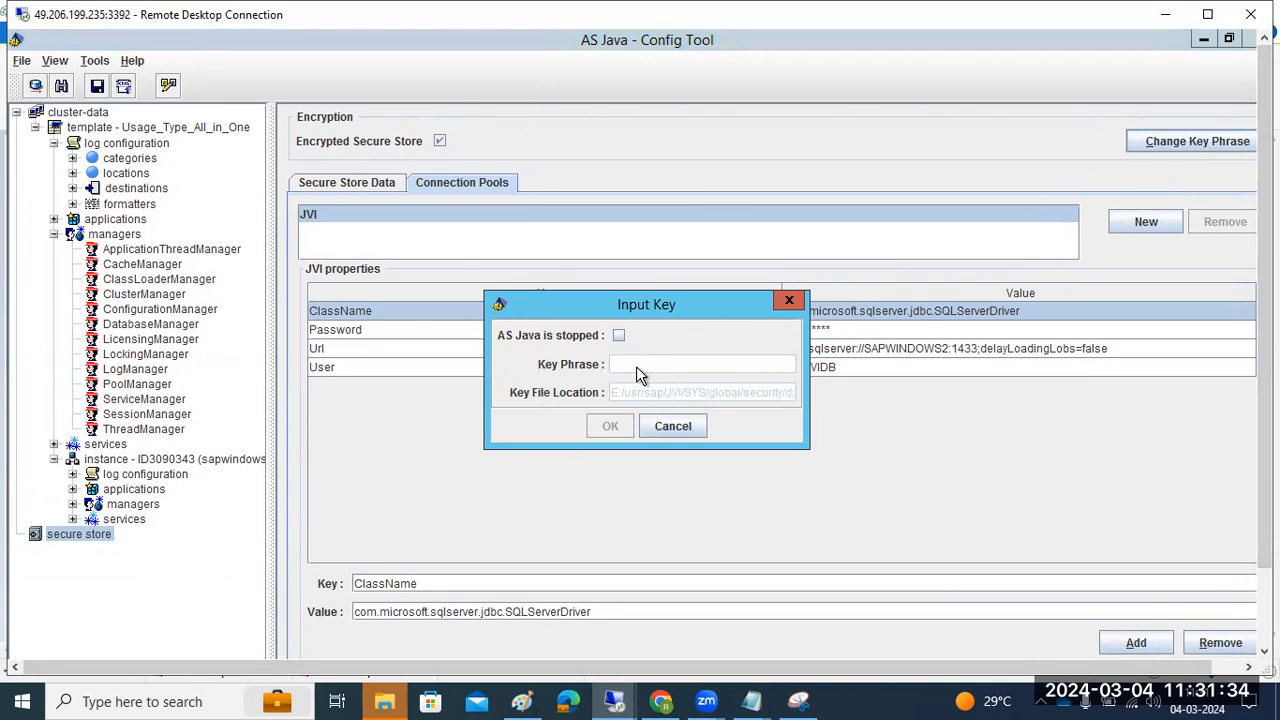
click(672, 426)
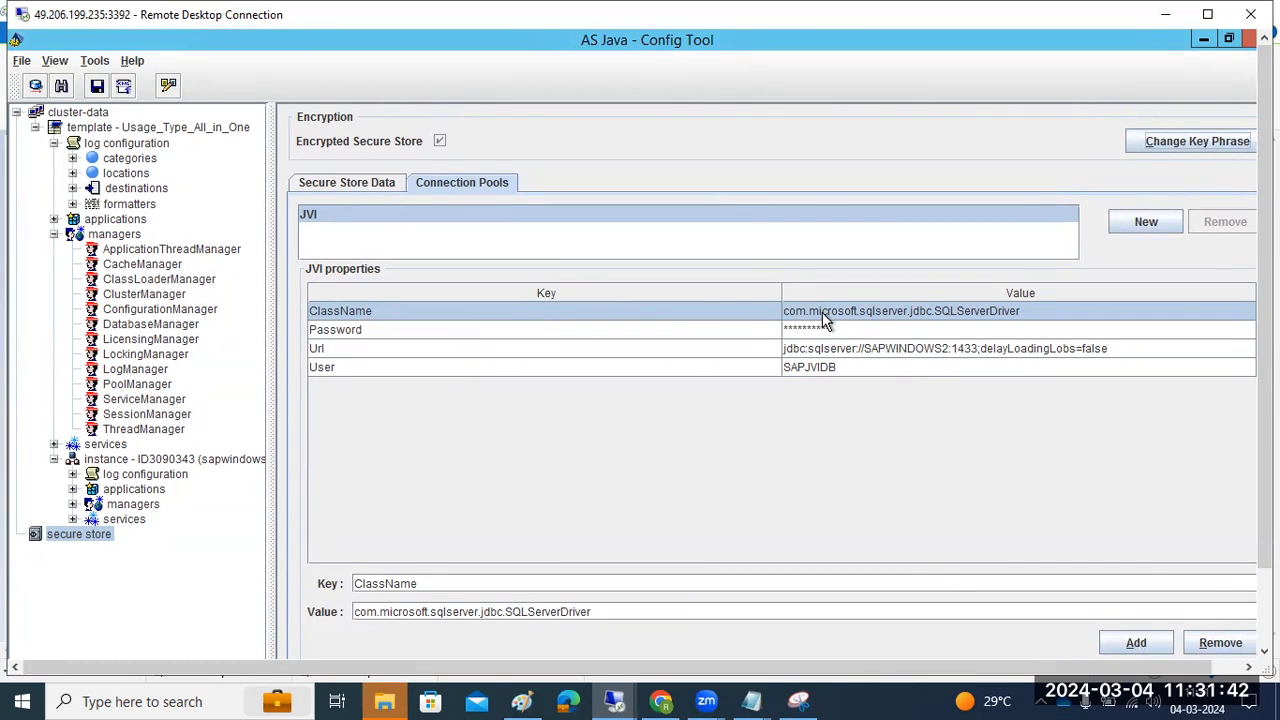
click(935, 349)
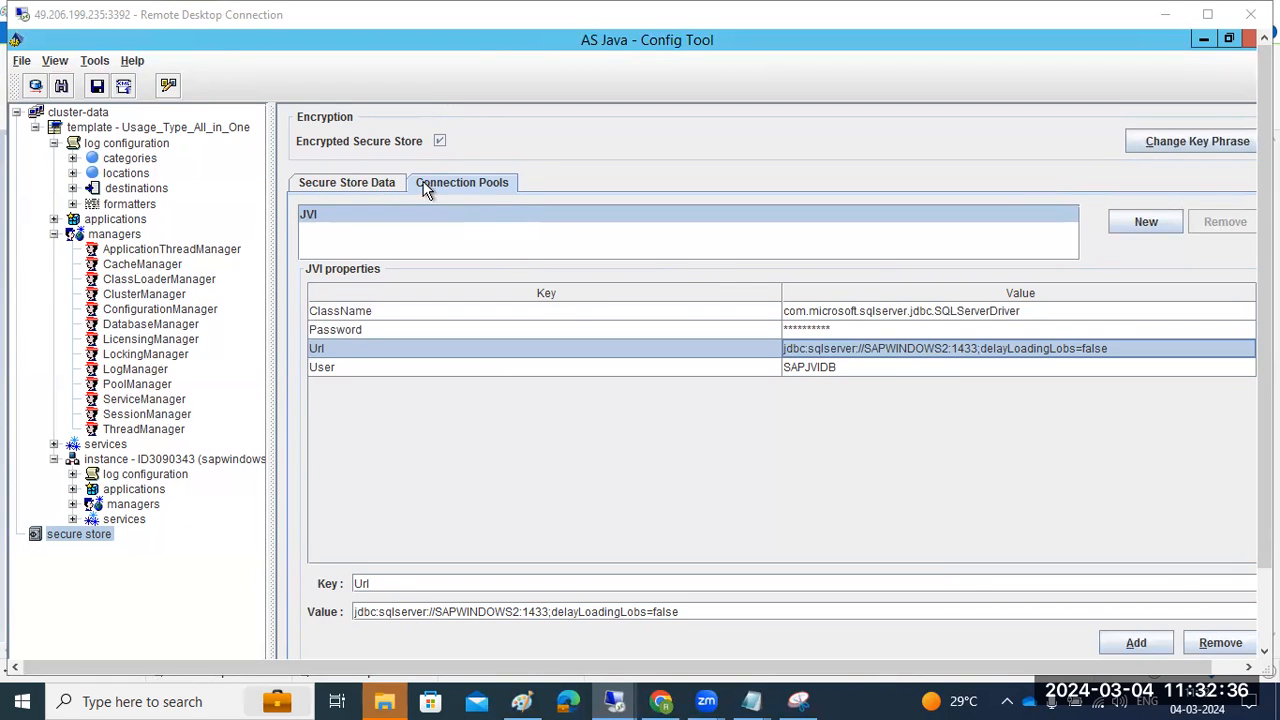
Toggle between Secure Store Data and Connection Pools, reviewing the JVI pool's JDBC Url
click(388, 190)
click(472, 186)
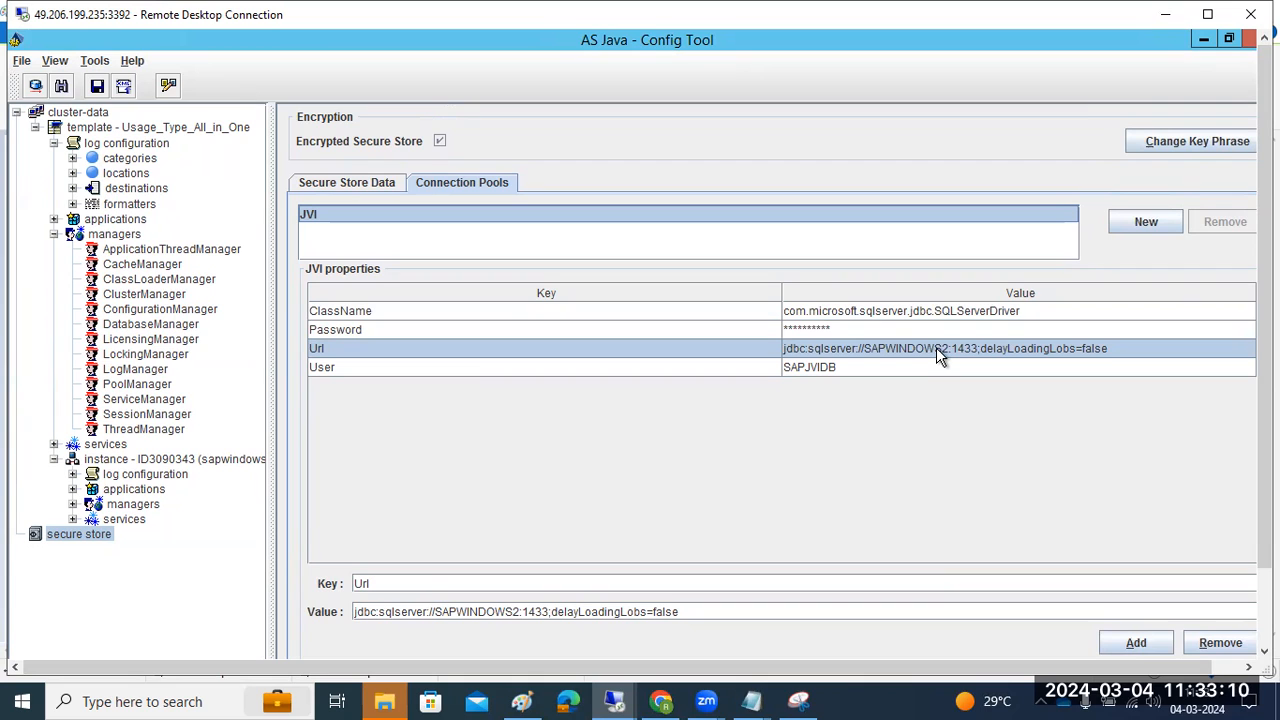
click(886, 320)
click(891, 347)
key(Down)
click(878, 348)
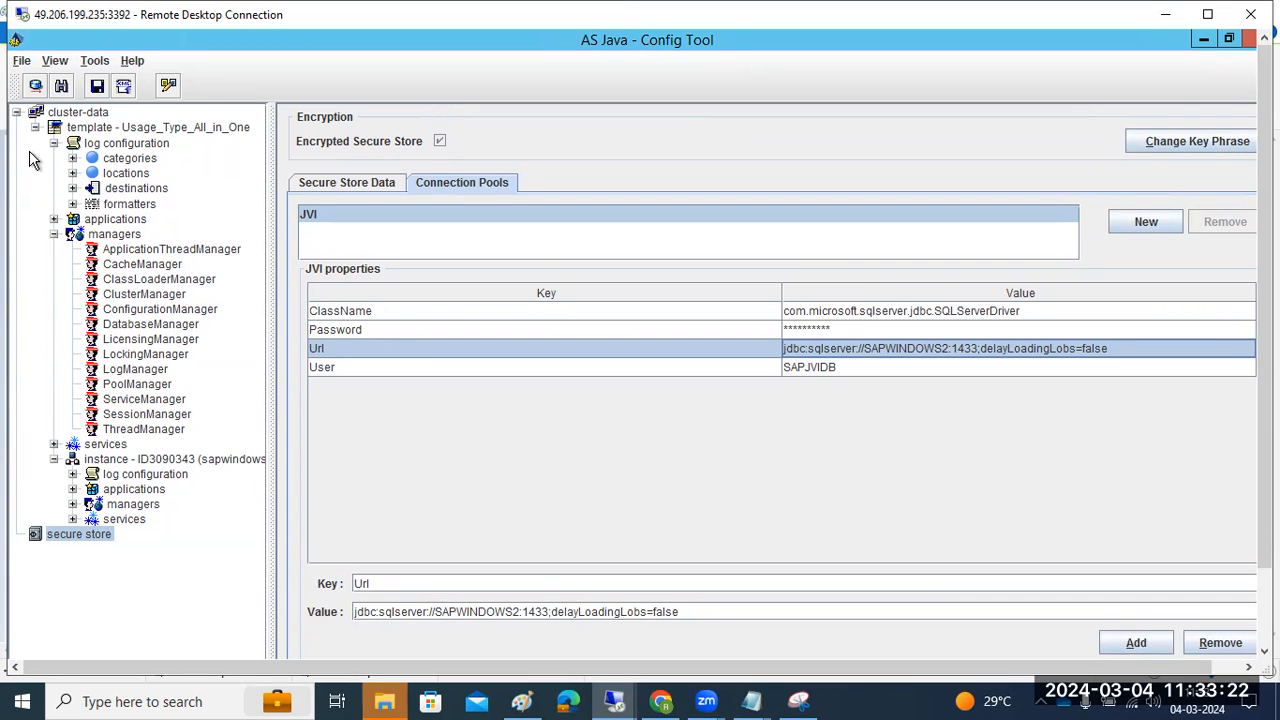
click(61, 535)
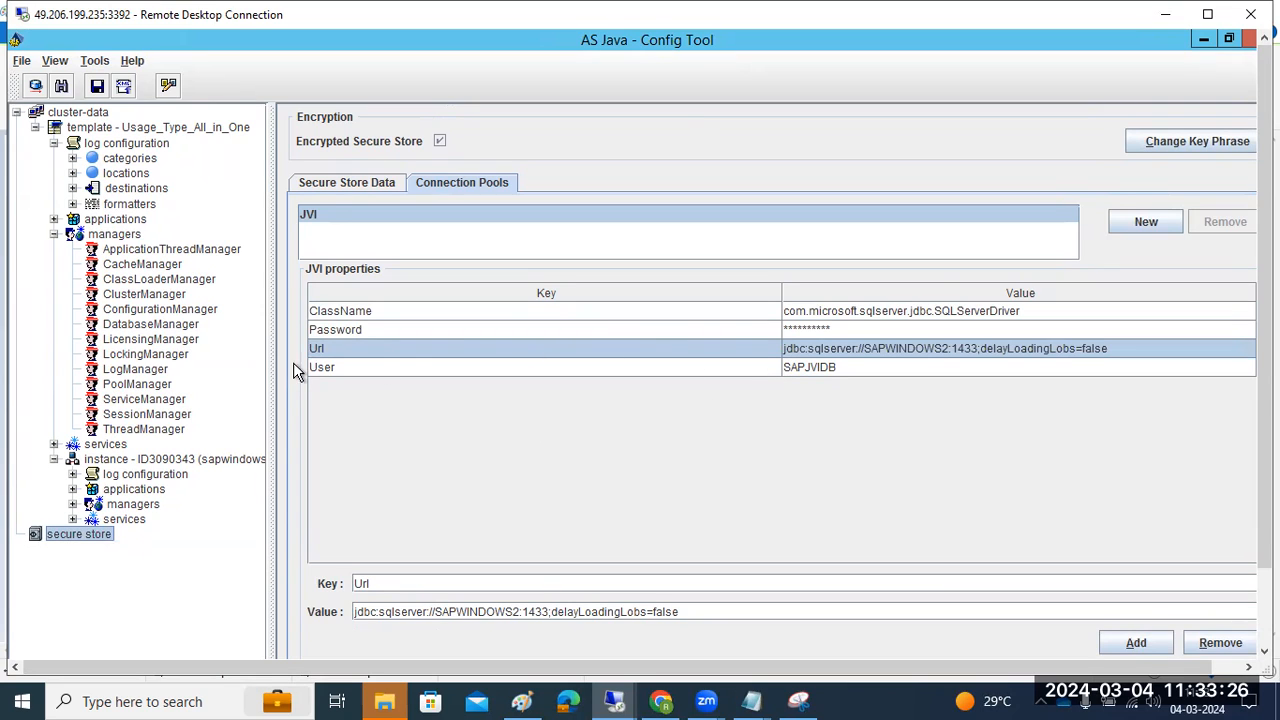
click(322, 188)
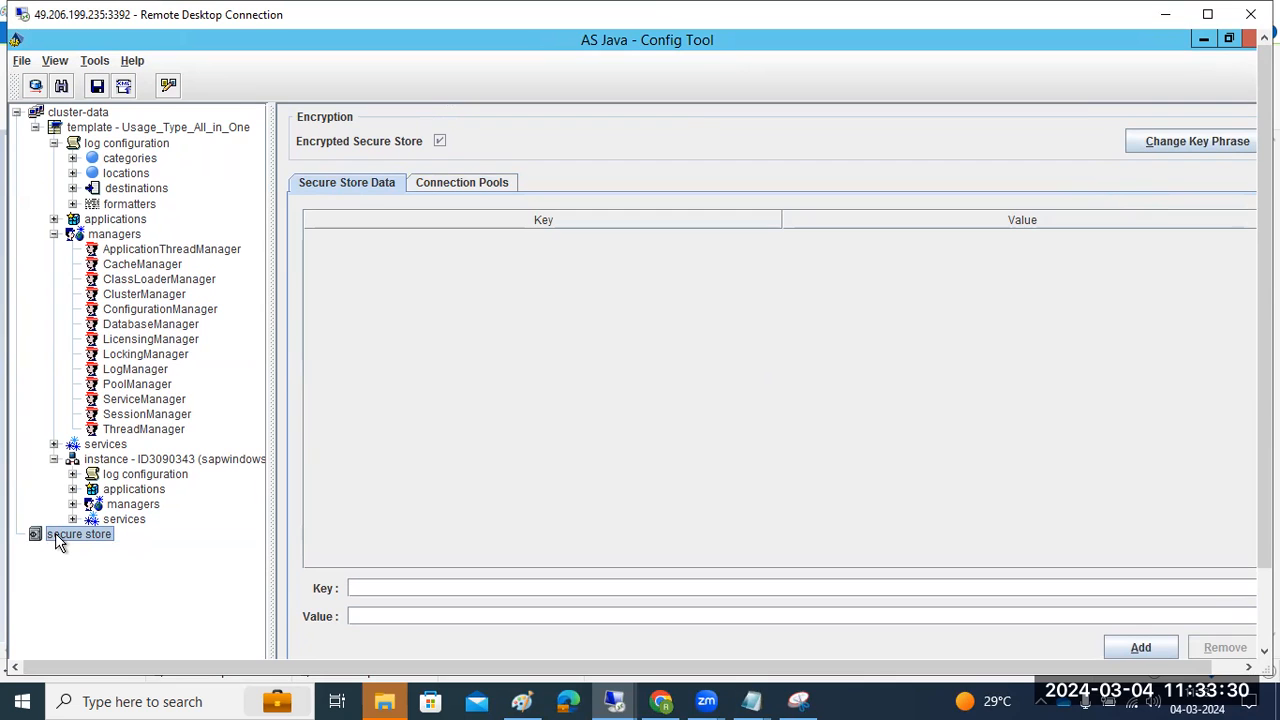
click(443, 188)
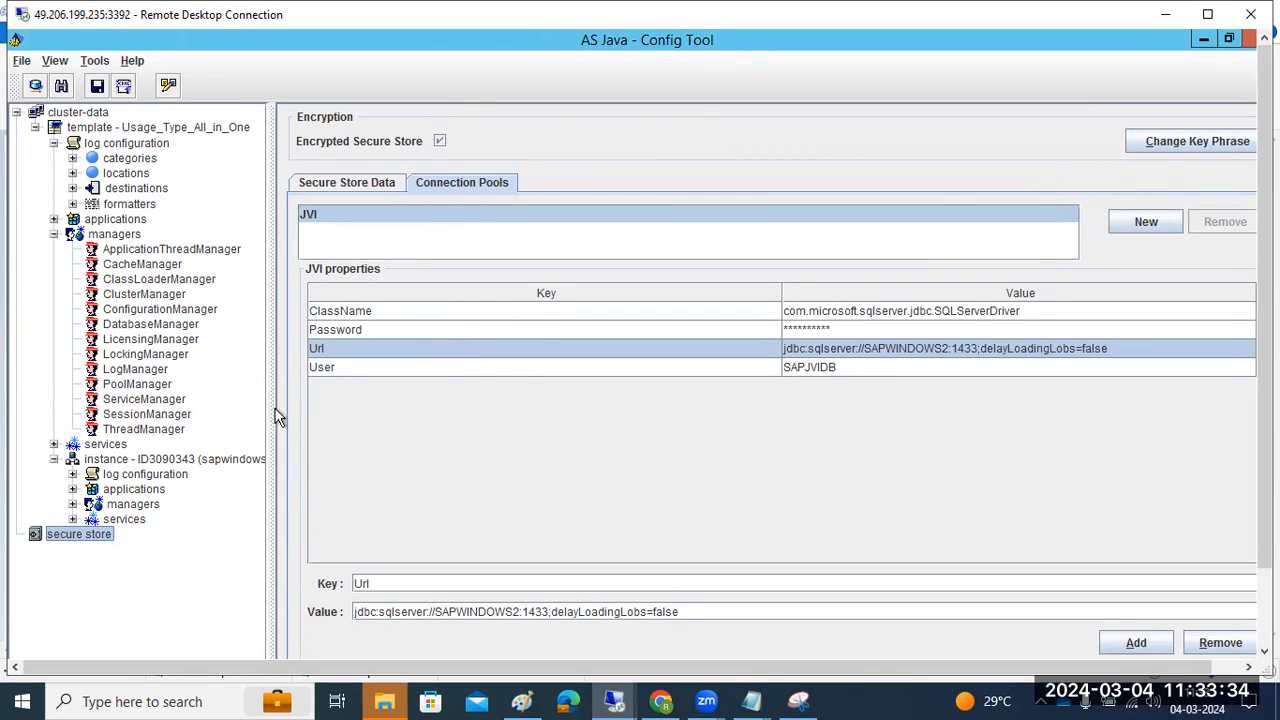
Collapse the instance, managers and log configuration branches of the tree
click(54, 459)
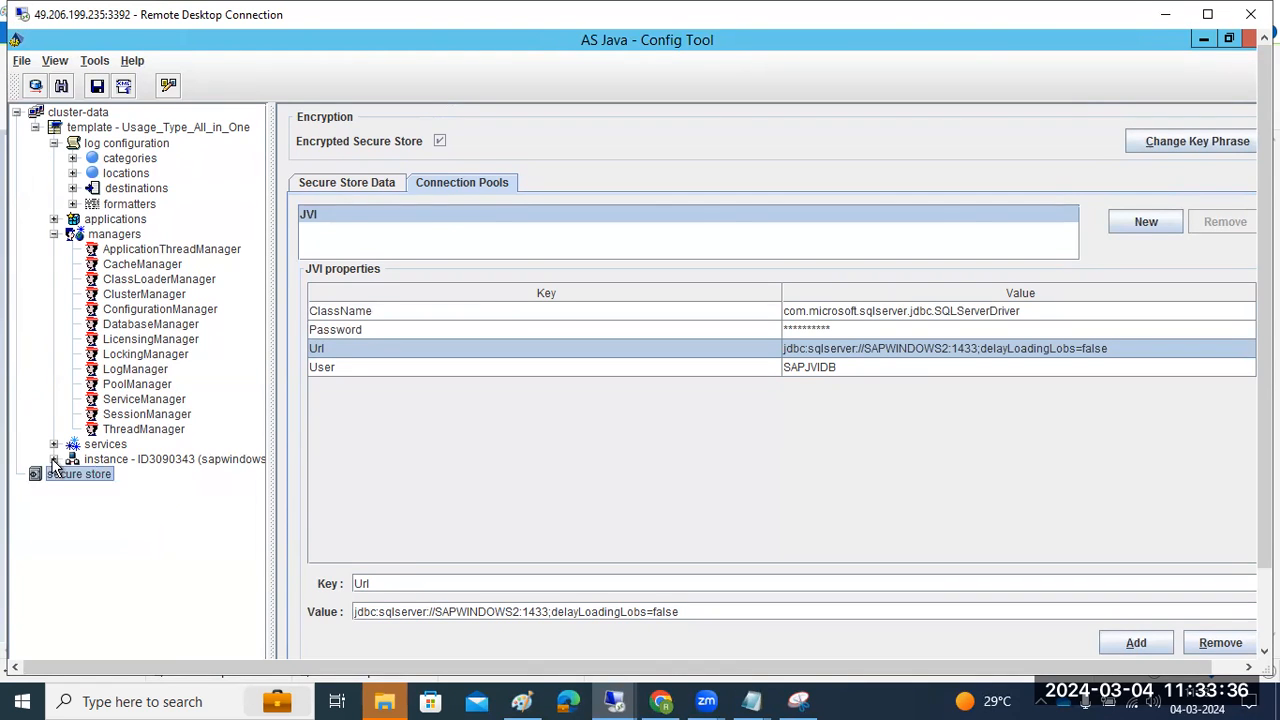
click(54, 235)
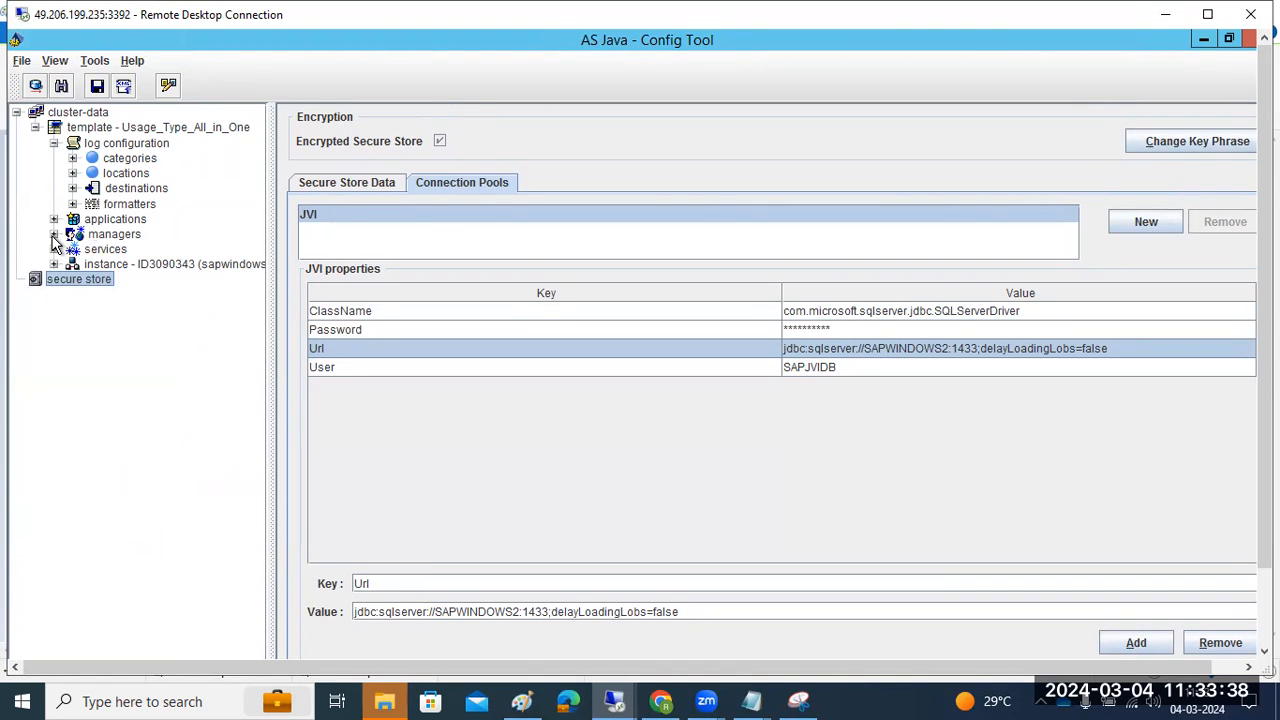
click(54, 143)
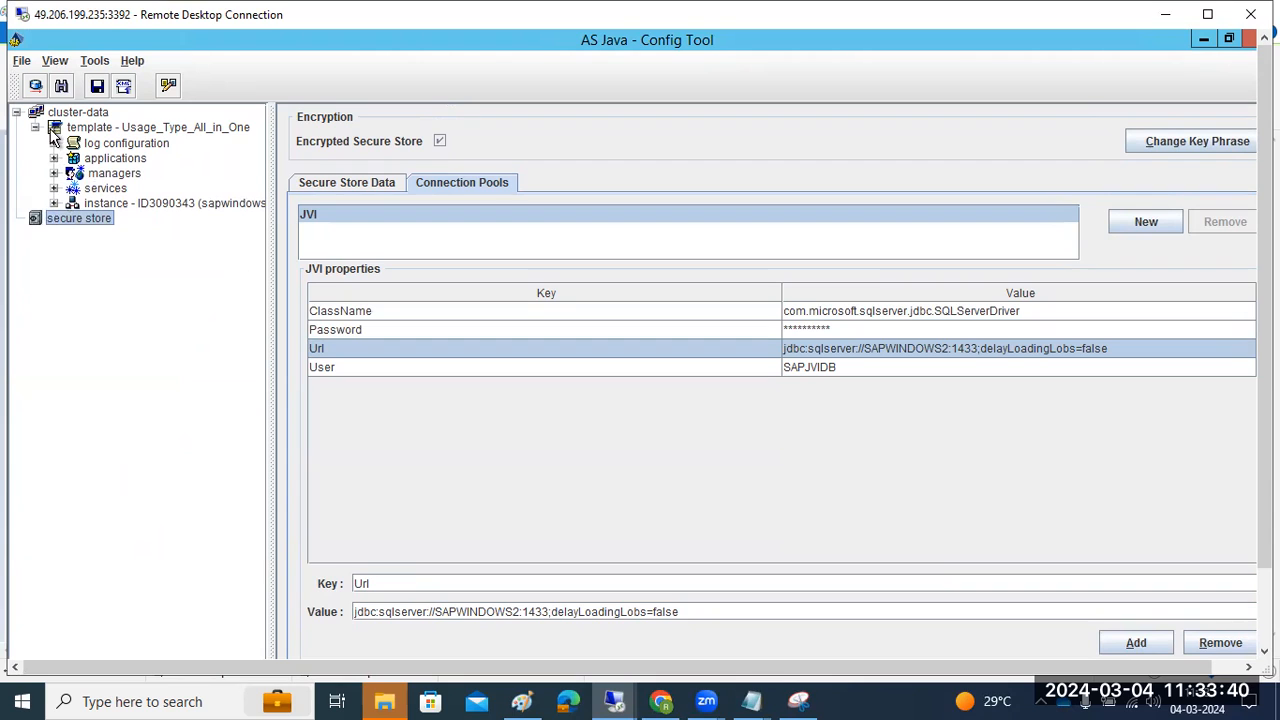
click(54, 66)
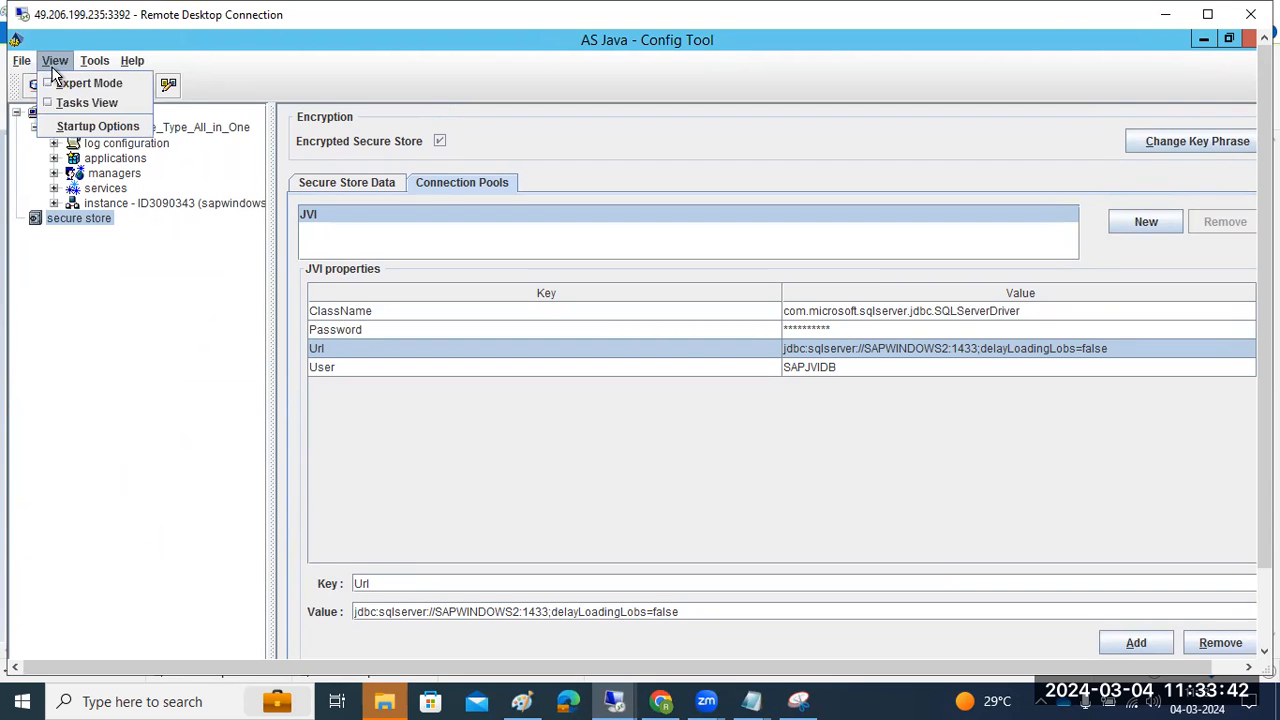
click(55, 66)
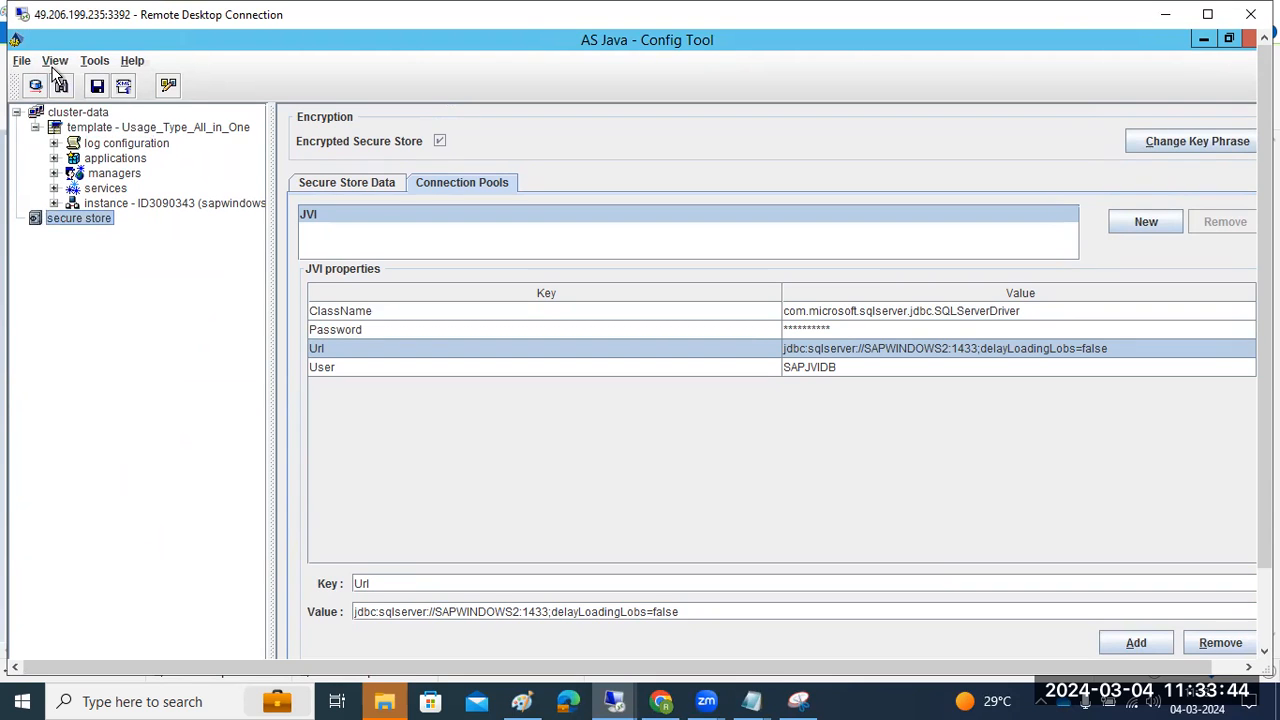
click(55, 66)
key(Right)
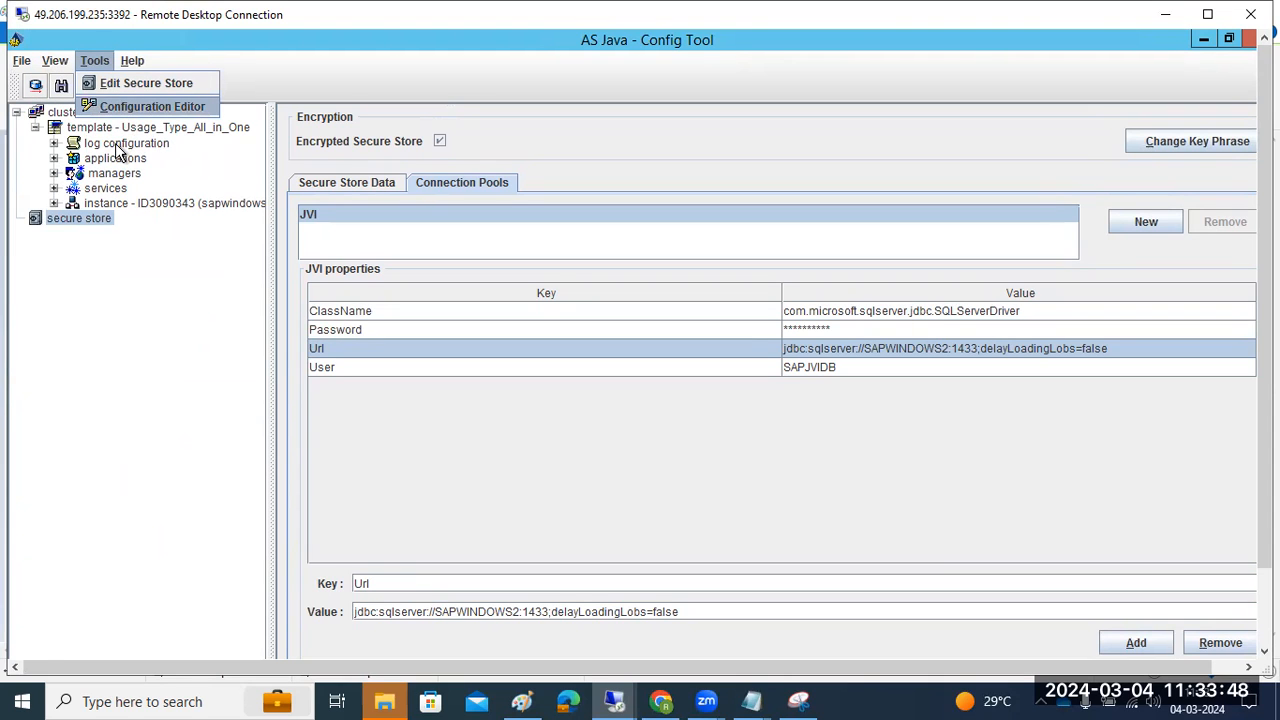
In the Configuration Editor, browse the Licensing, monitoring and security configuration entries
click(140, 106)
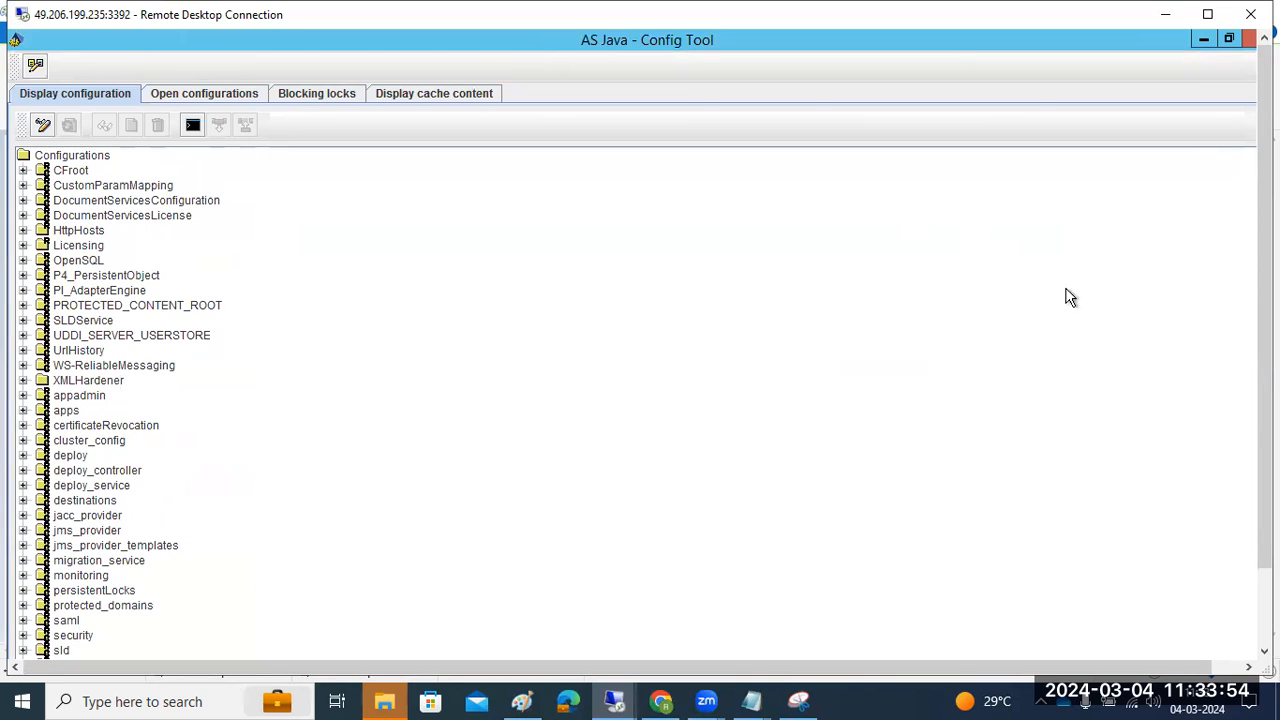
mouse_move(1265, 300)
mouse_down()
mouse_move(1265, 363)
mouse_move(1265, 325)
mouse_up()
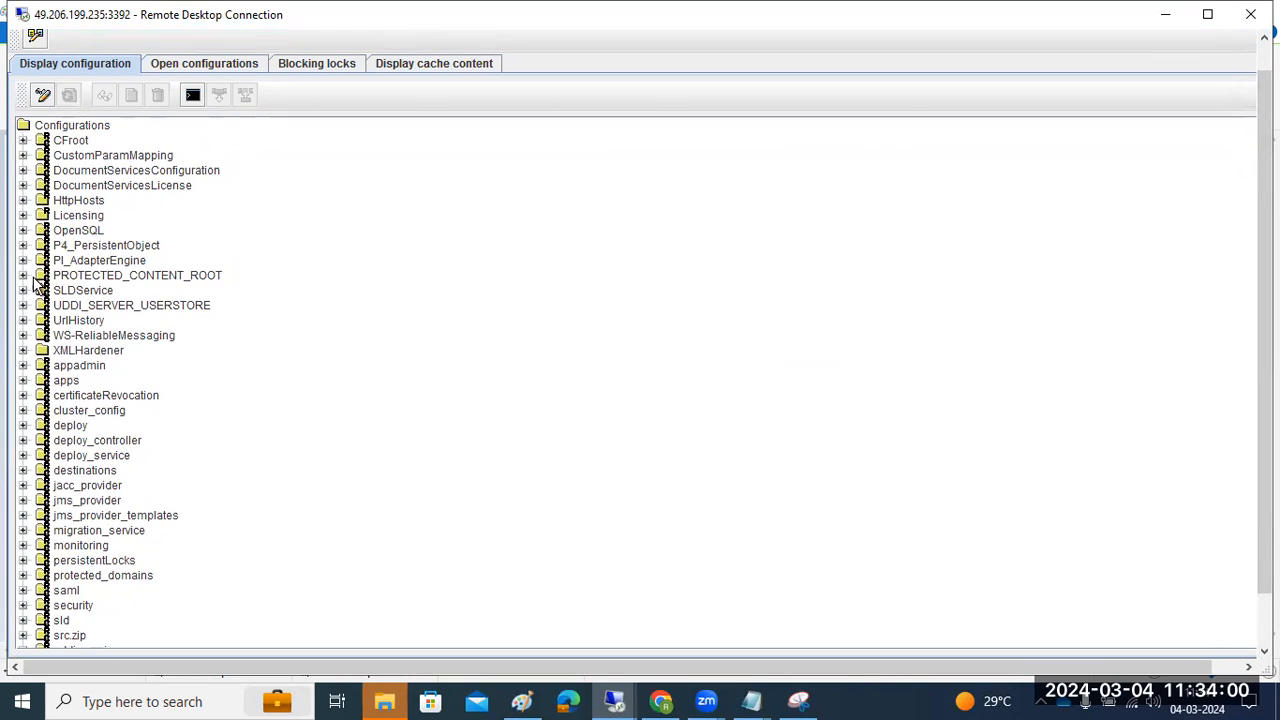
click(23, 215)
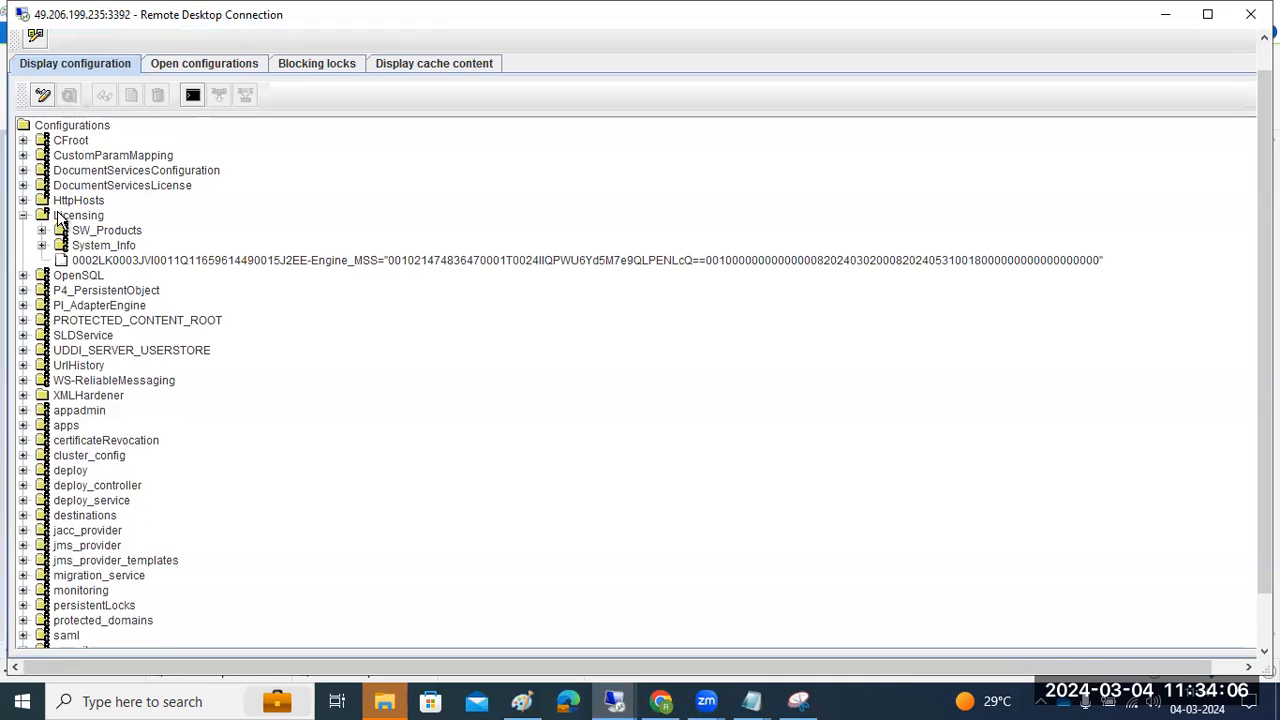
click(23, 590)
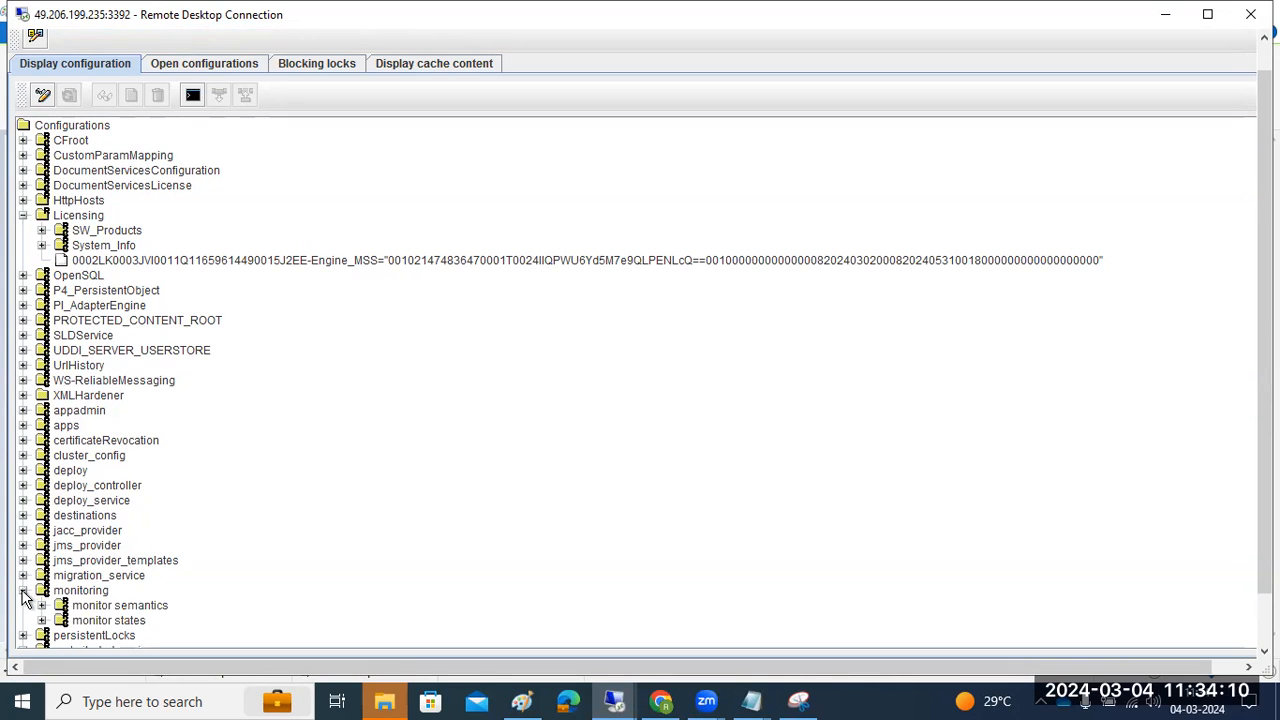
click(23, 590)
scroll(40, 475, down, 2)
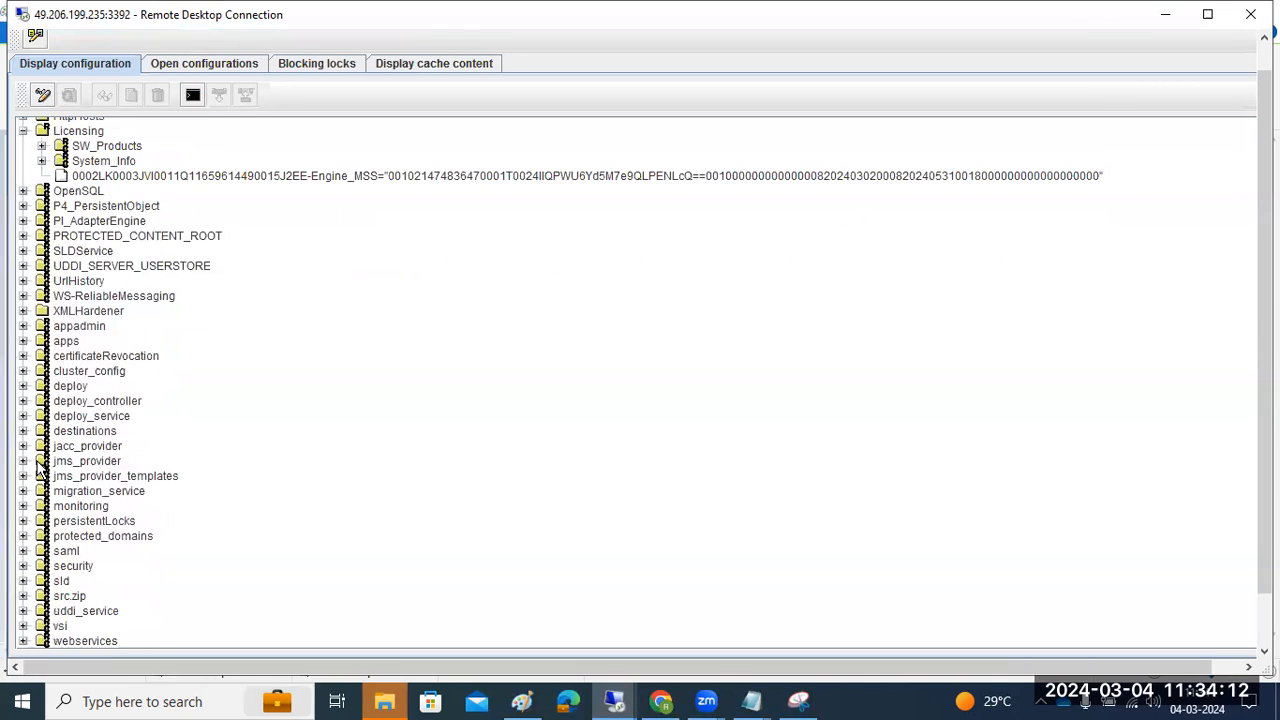
click(23, 566)
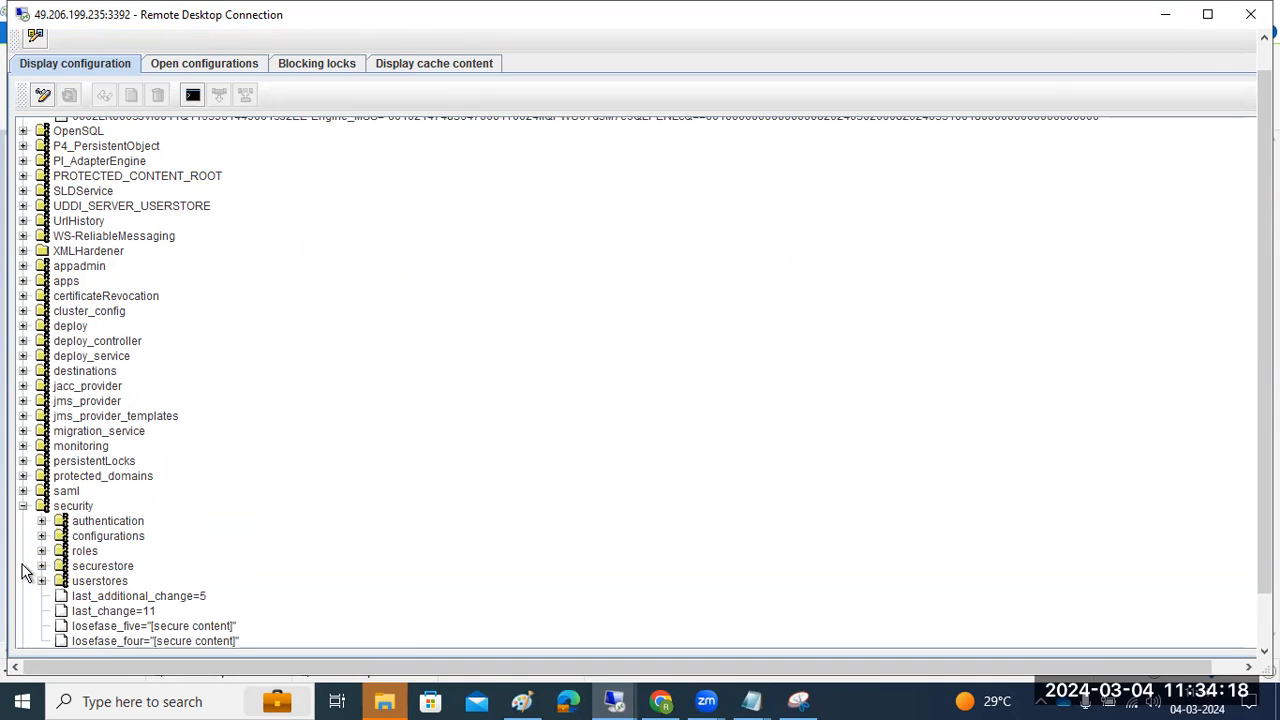
scroll(62, 557, down, 2)
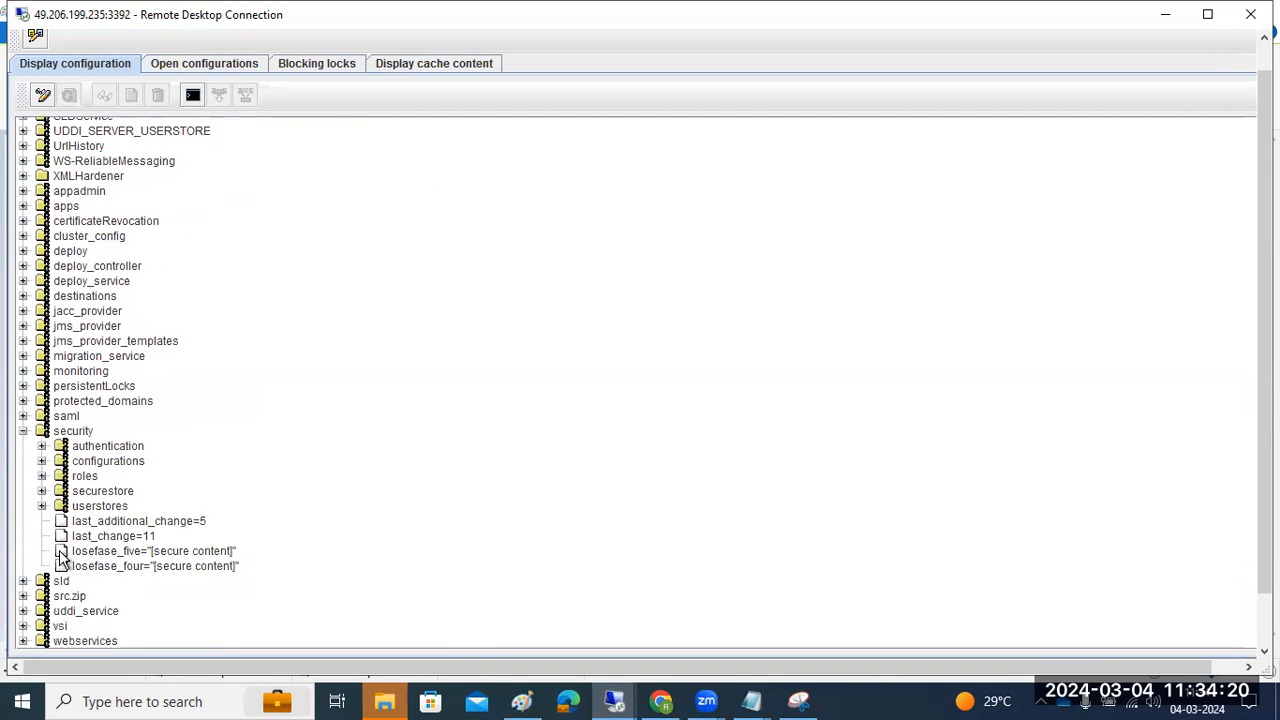
click(23, 432)
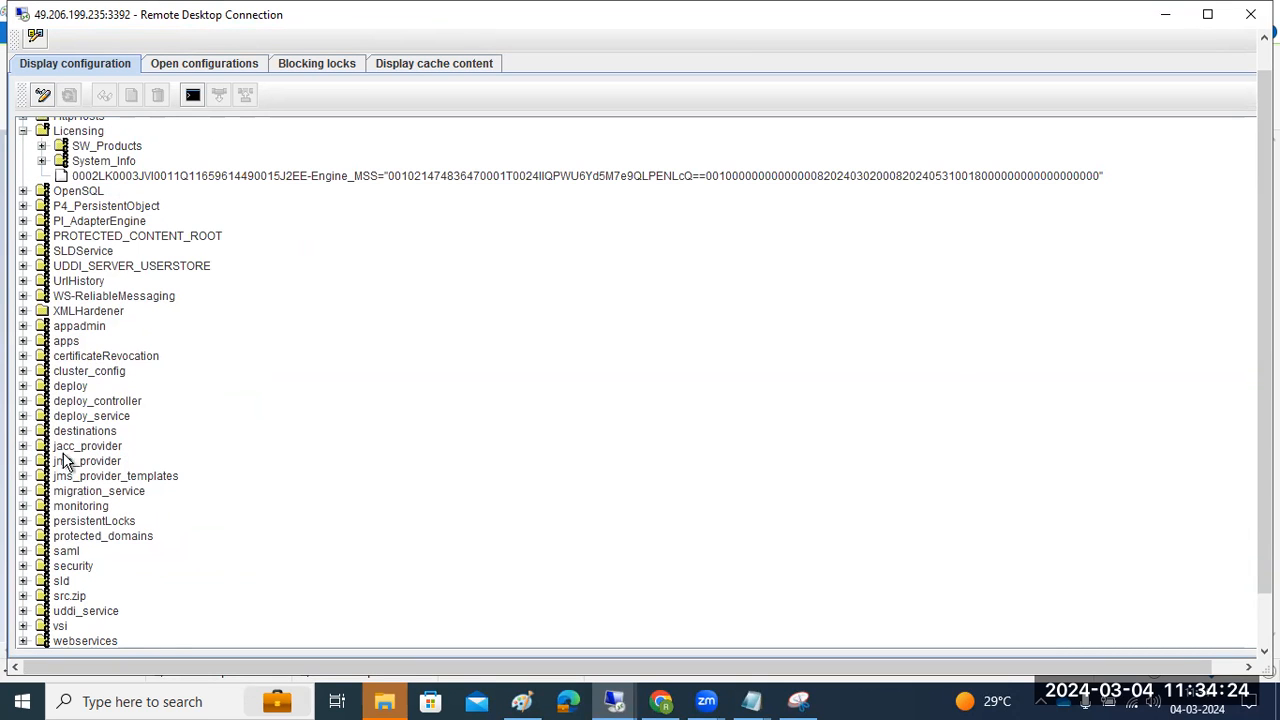
Expand destinations and its HTTPDST, HTTP, NW04_MIGRATION and RFC folders
click(23, 431)
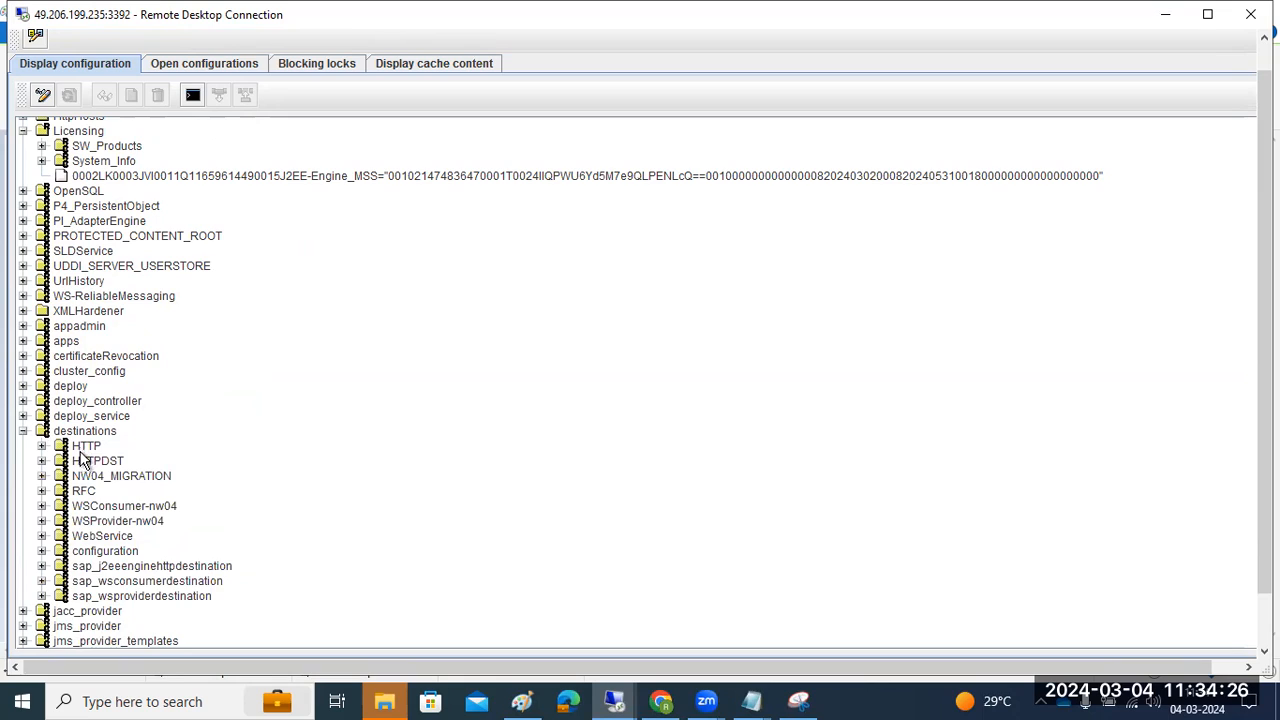
click(85, 460)
click(41, 461)
click(41, 446)
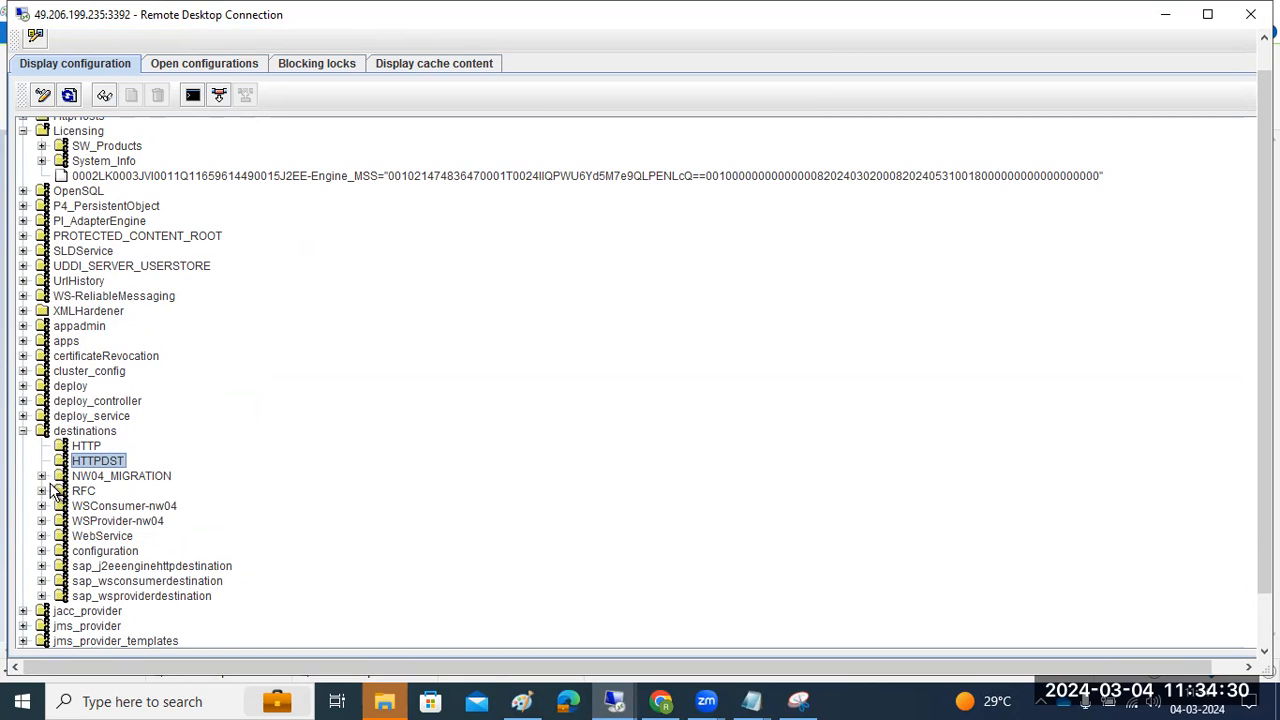
click(41, 476)
click(41, 491)
drag(1265, 472, 1265, 535)
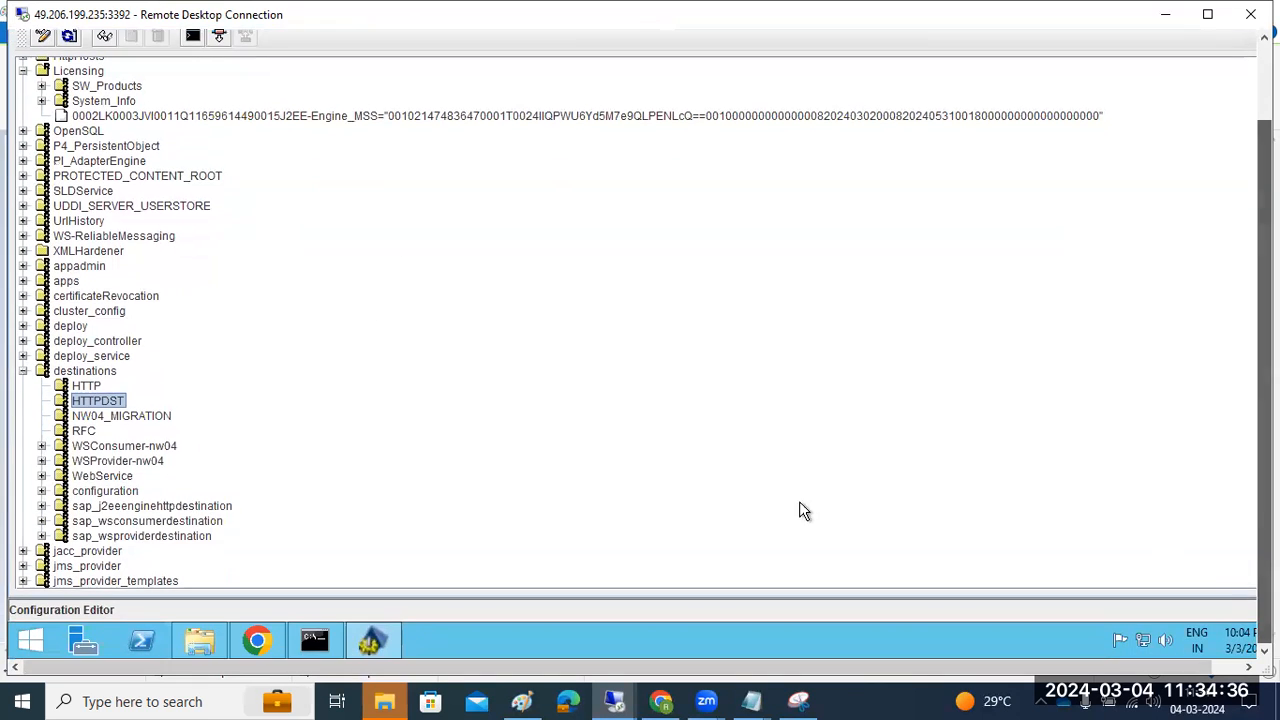
Search NetWeaver Administrator for 'desti' to reach the Destinations page showing DASdefault
click(254, 633)
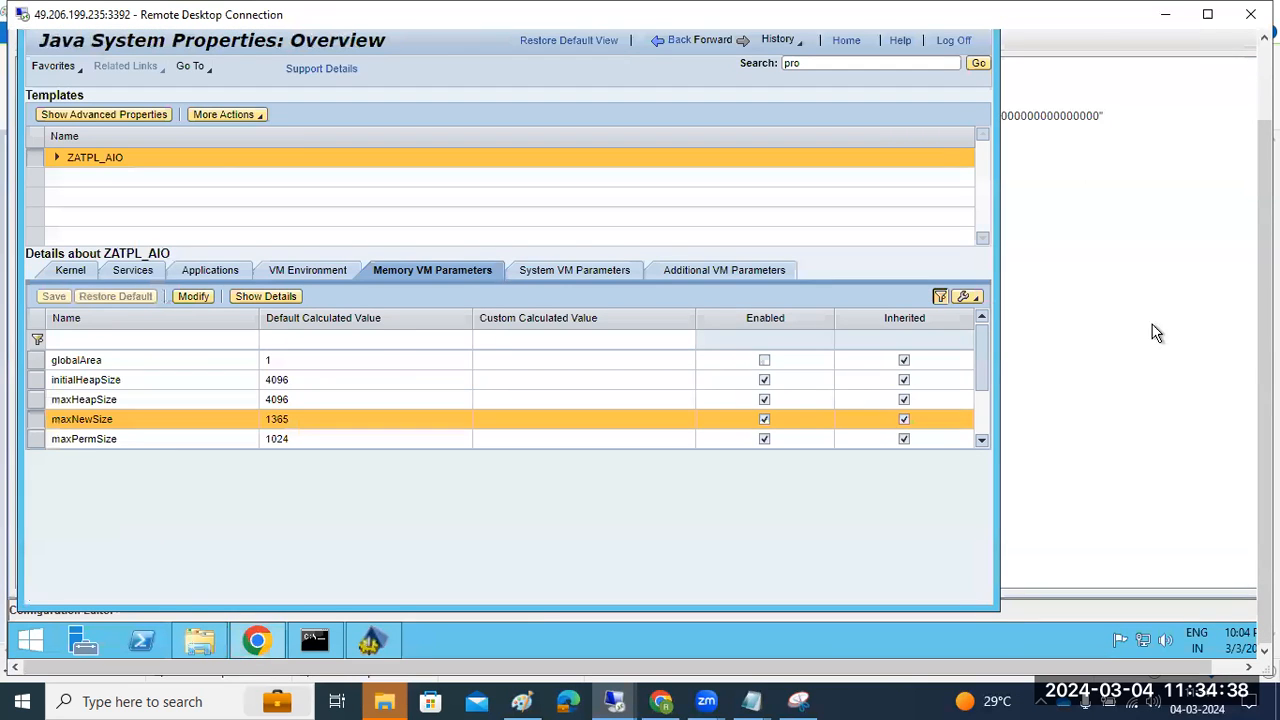
drag(1265, 402, 1265, 300)
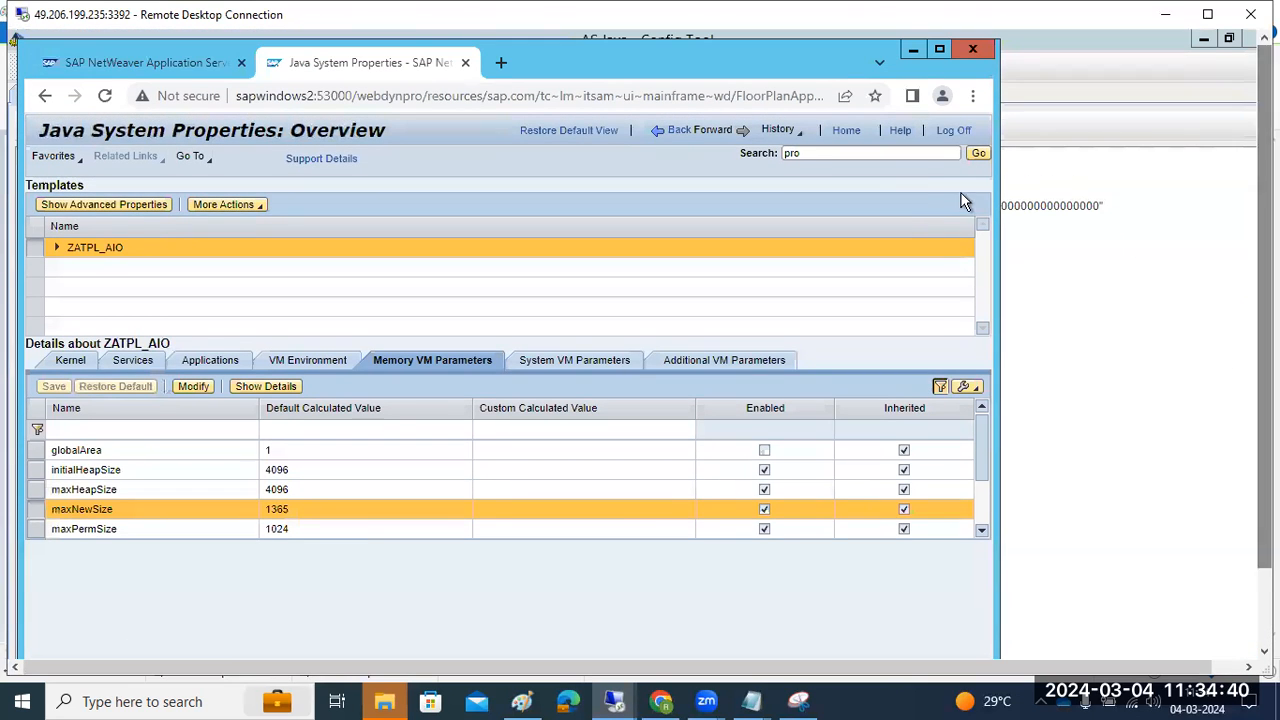
click(883, 153)
text(d)
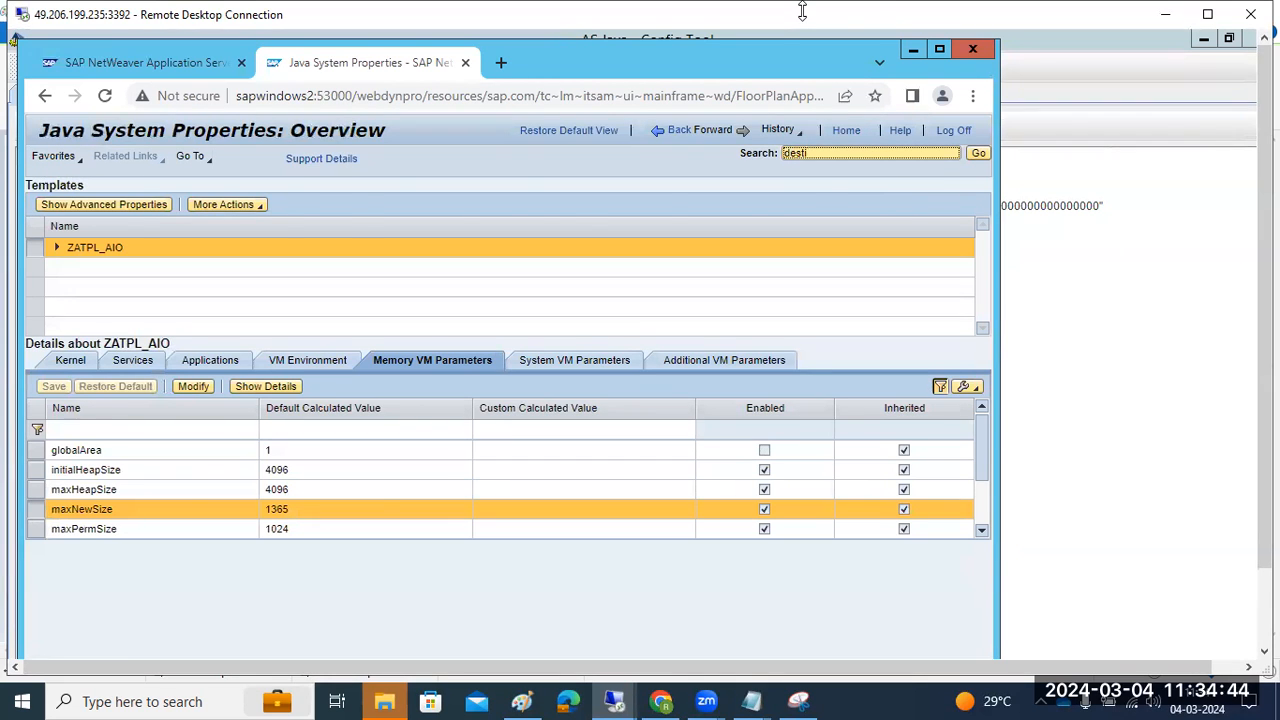
text(esti)
key(Return)
click(939, 49)
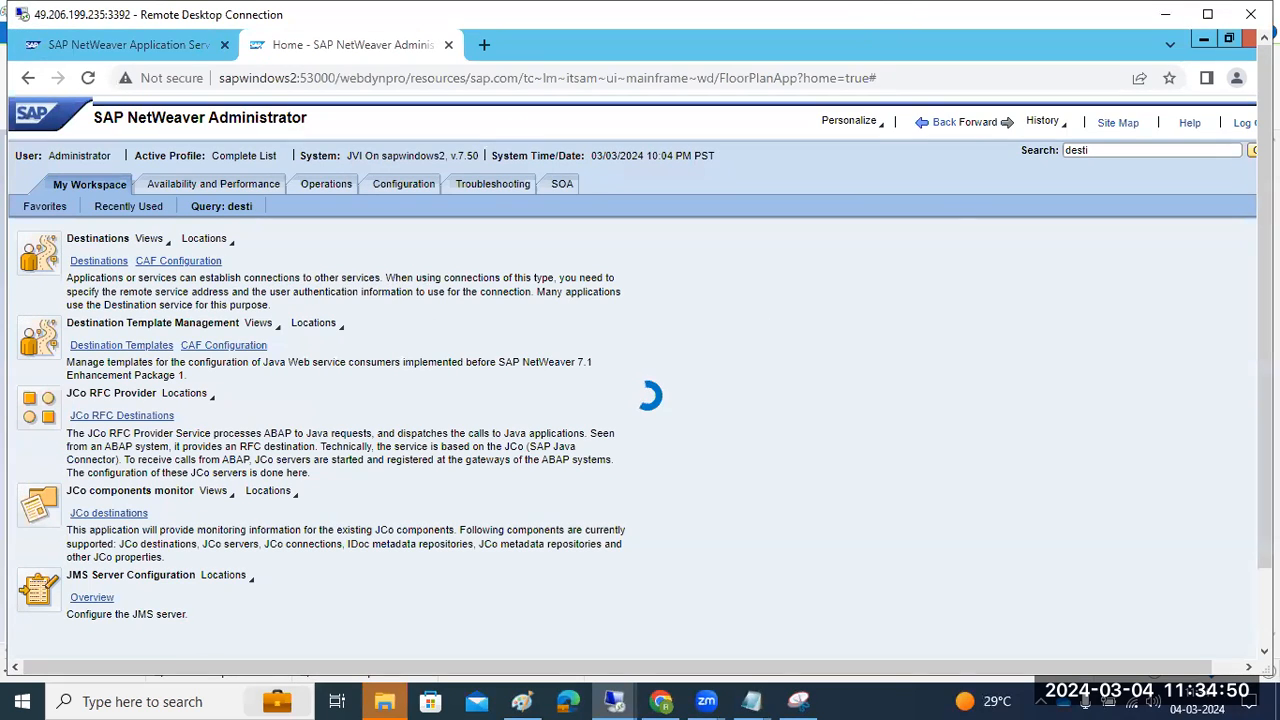
drag(1265, 350, 1265, 428)
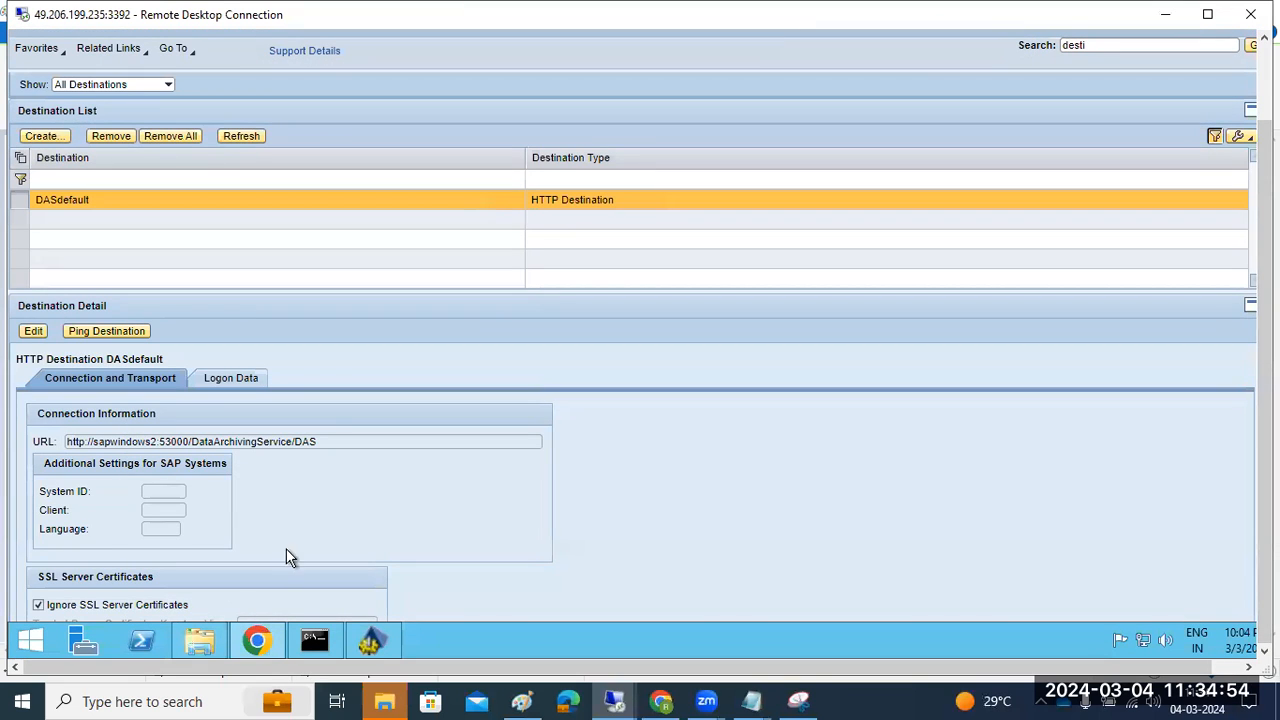
click(389, 642)
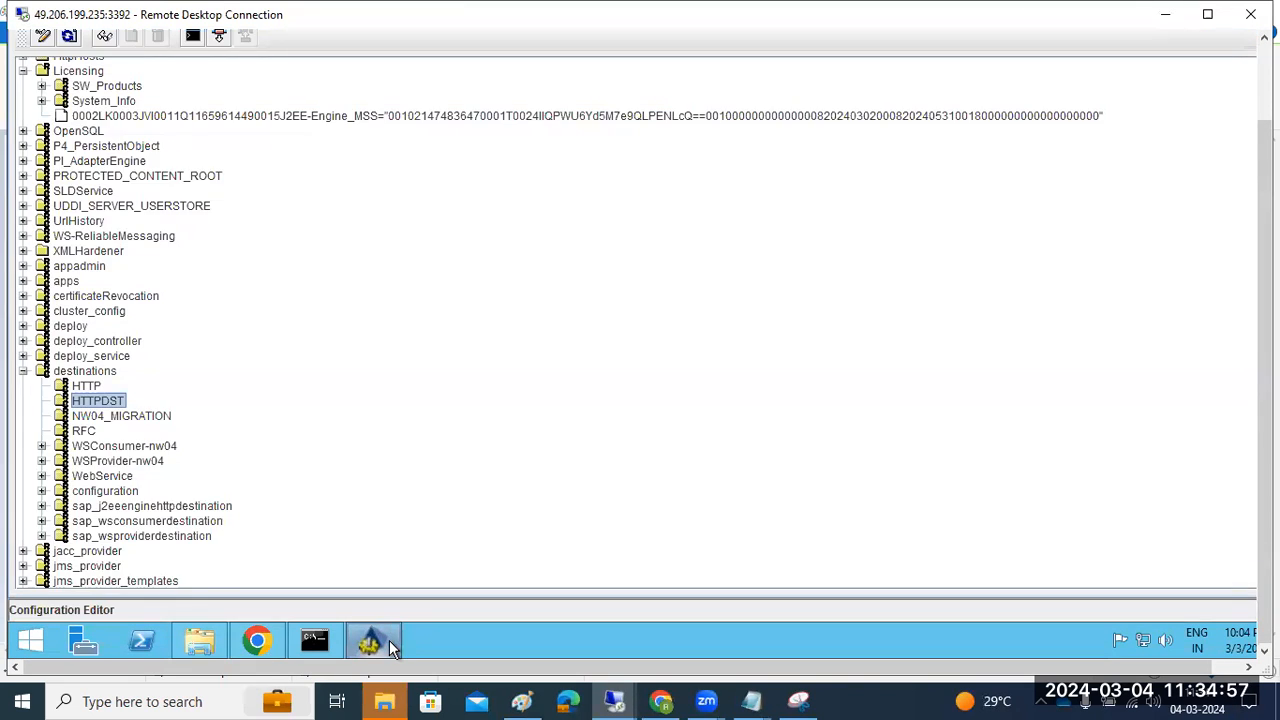
Collapse the destinations node and switch the configuration to edit mode, confirming with Yes
click(22, 371)
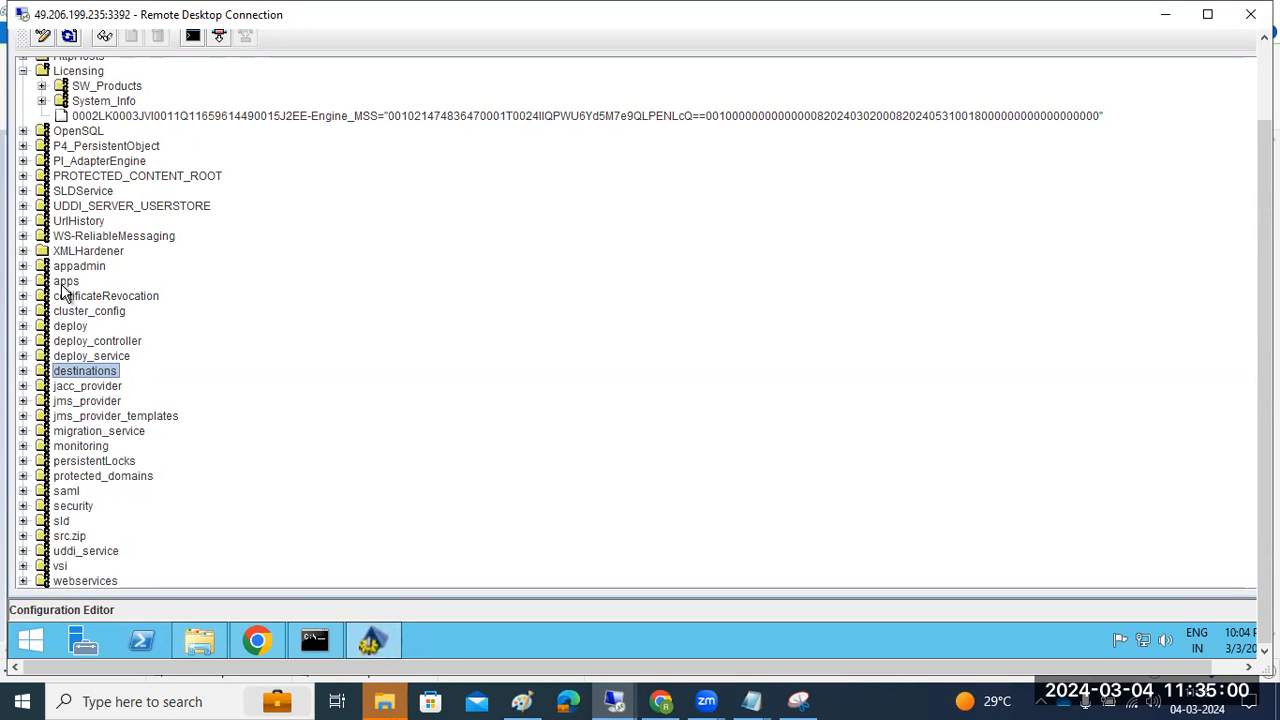
scroll(68, 288, up, 2)
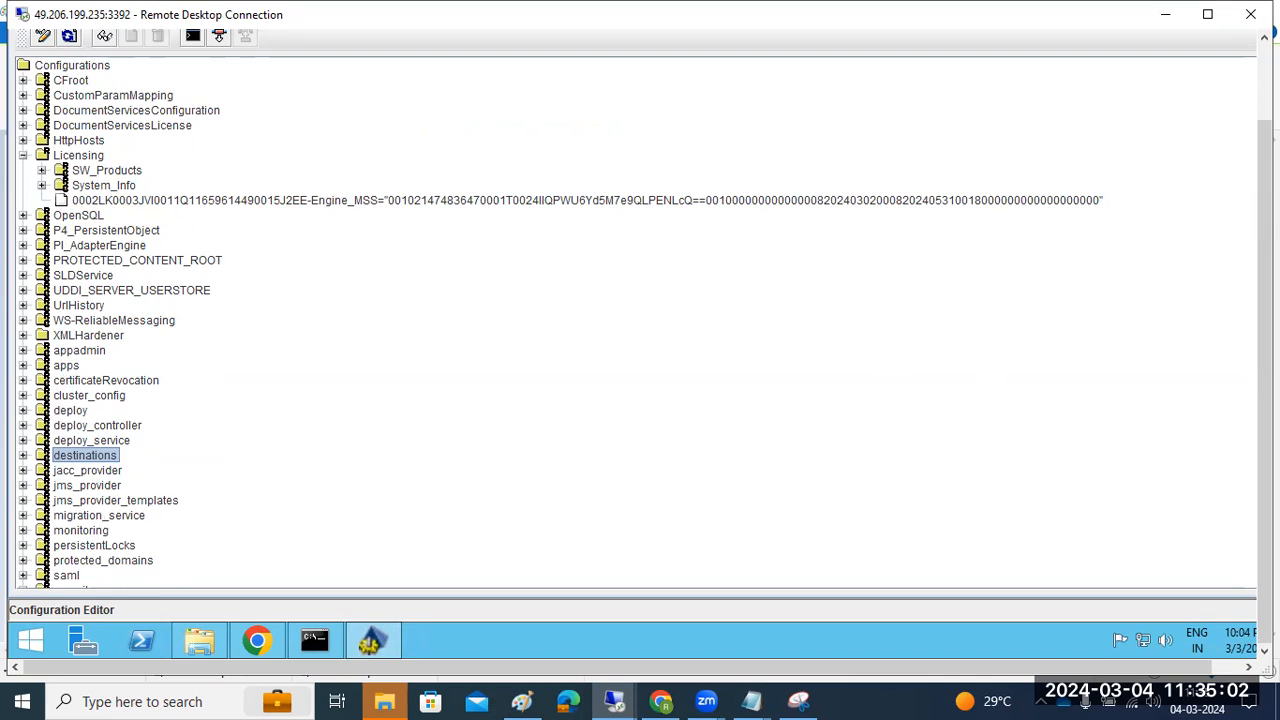
drag(1264, 450, 1264, 372)
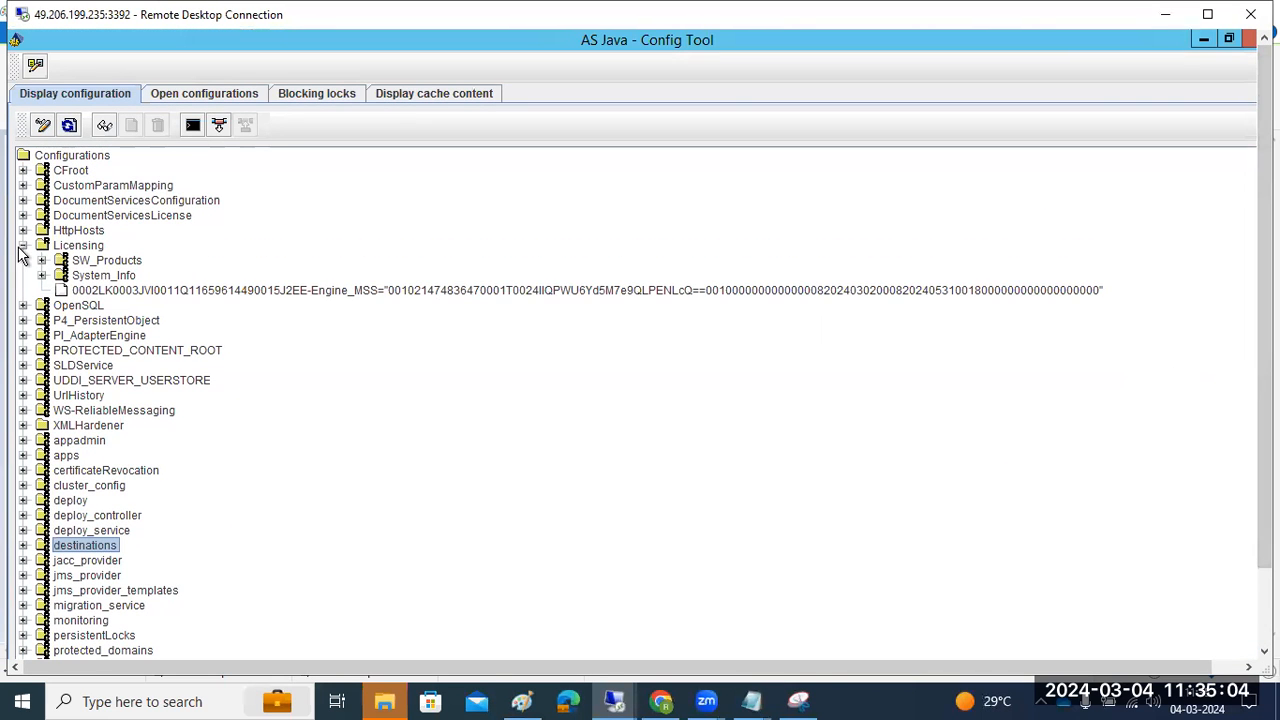
click(106, 292)
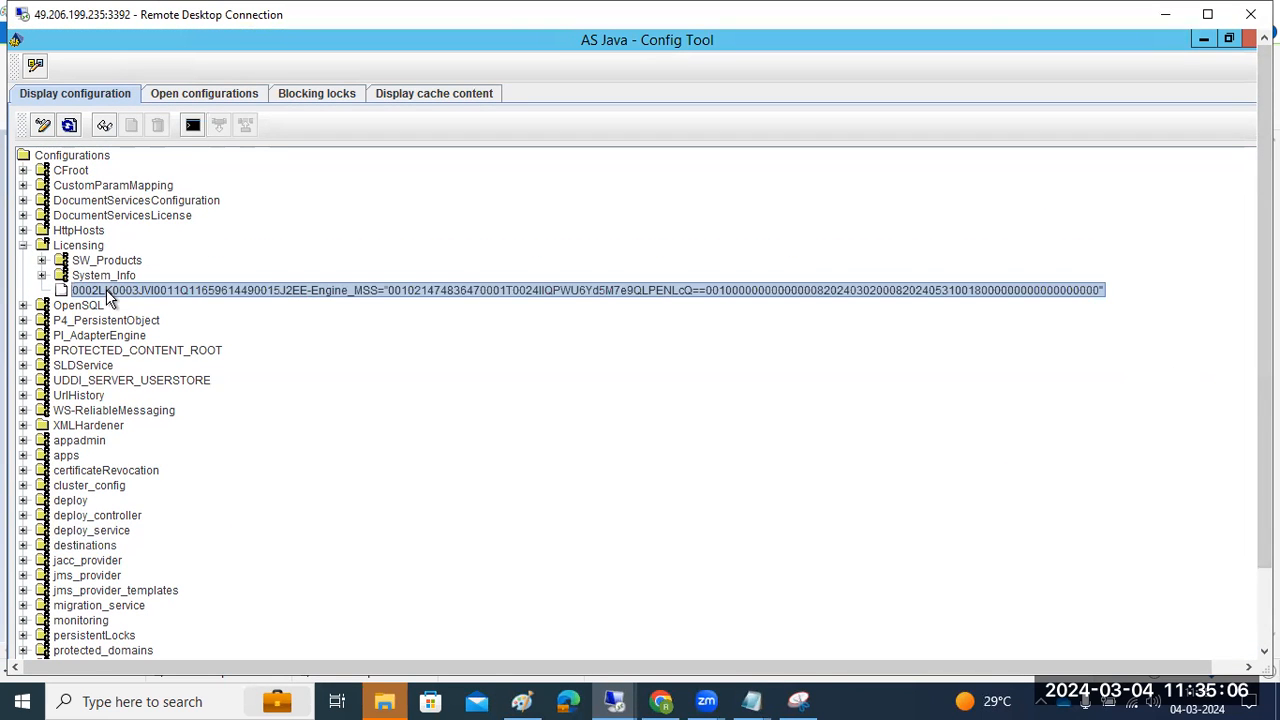
right_click(108, 298)
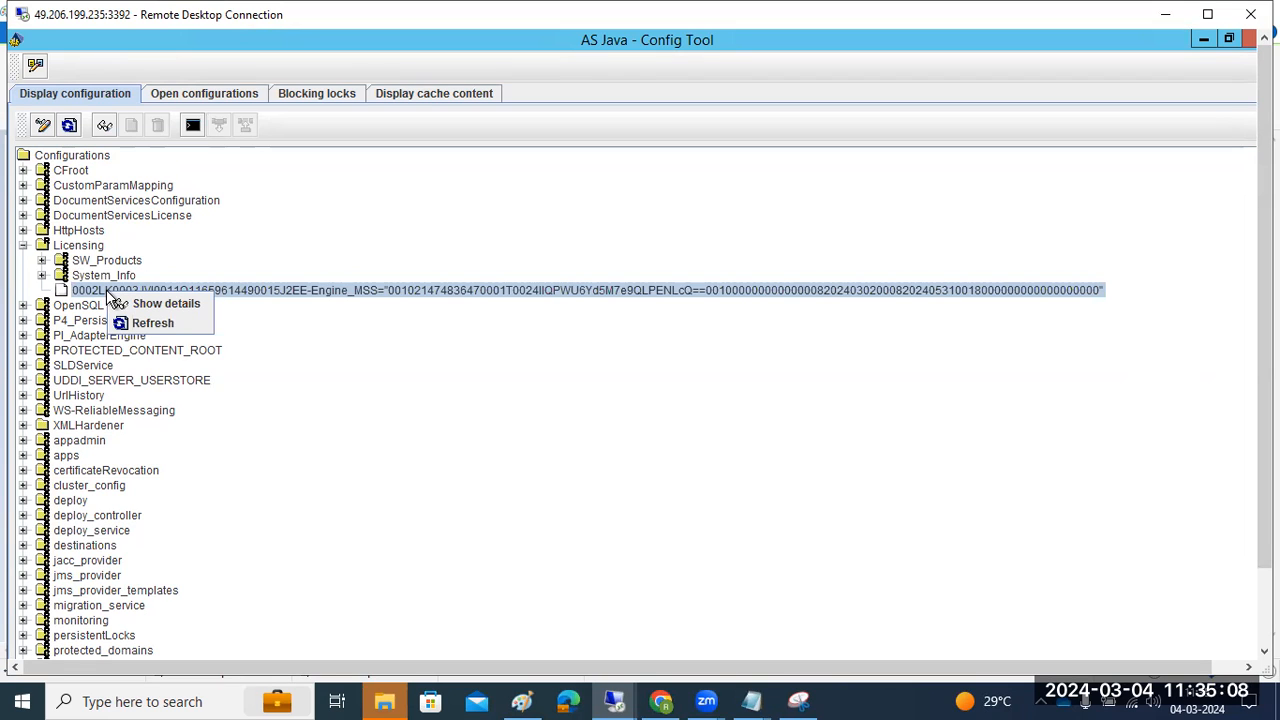
click(42, 125)
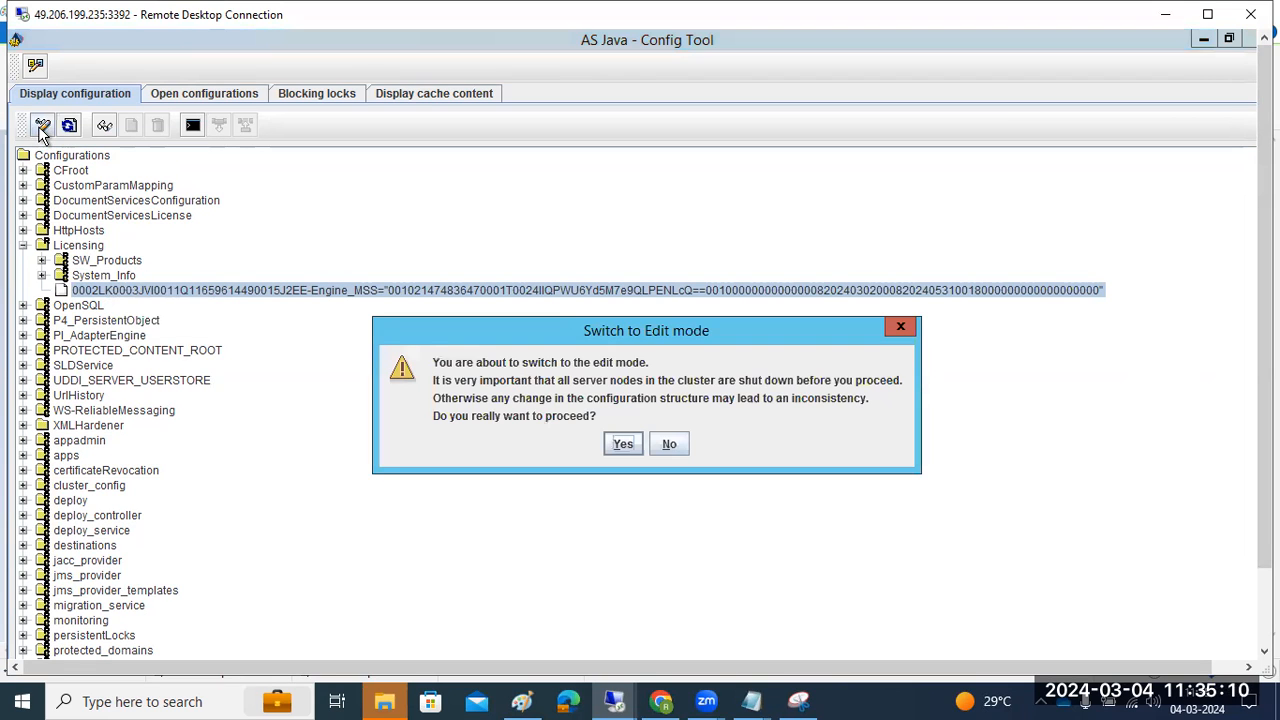
click(623, 445)
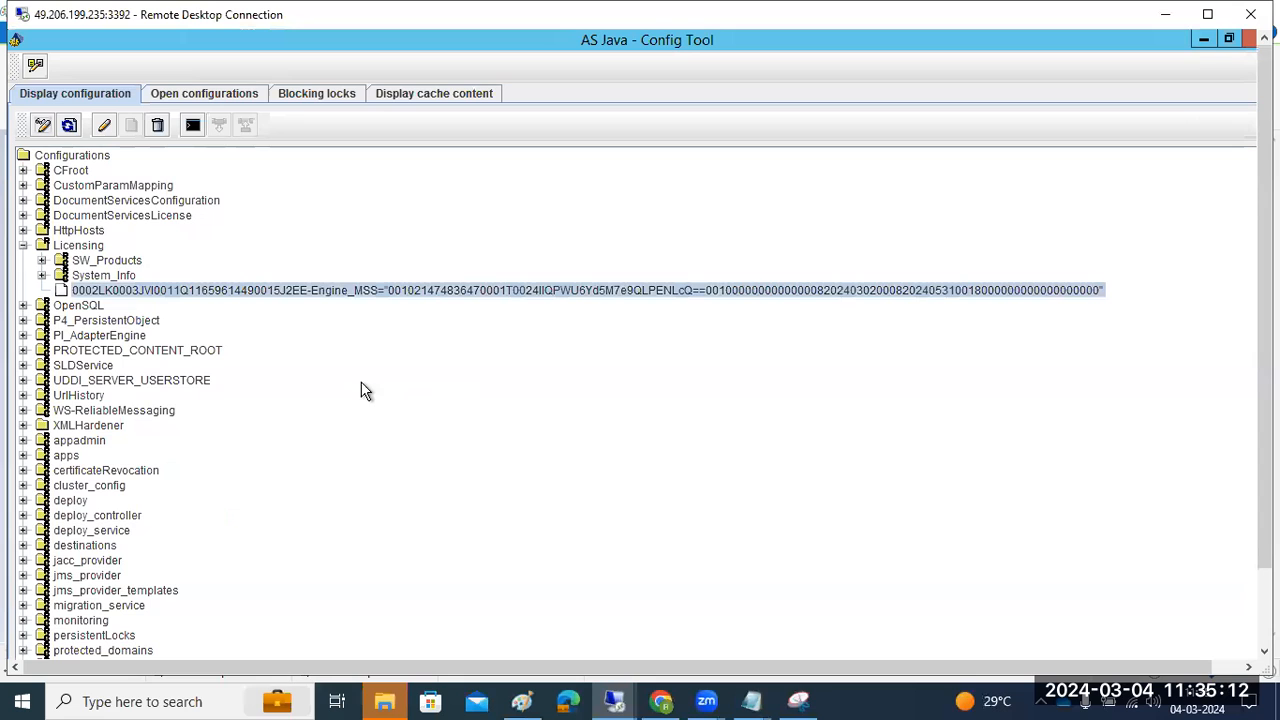
Browse the HttpHosts, Licensing, SLDService, monitoring and sld nodes, then close the Config Tool
click(23, 231)
click(23, 231)
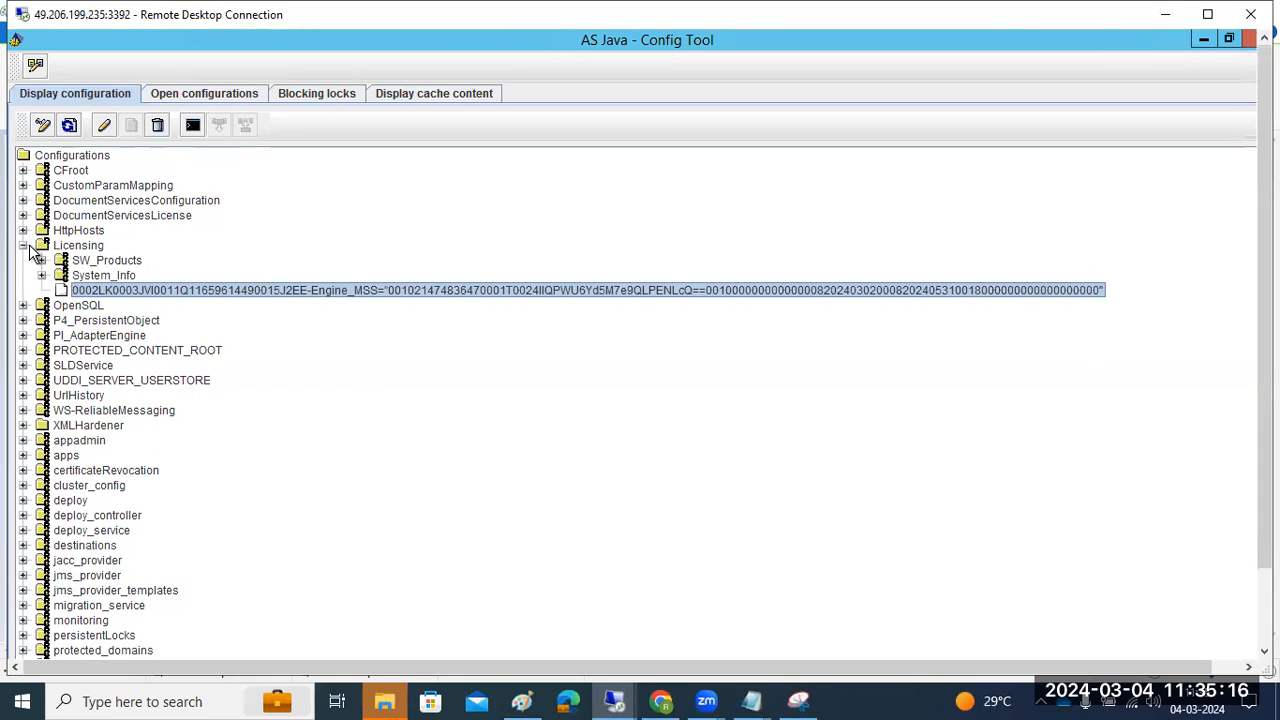
click(23, 245)
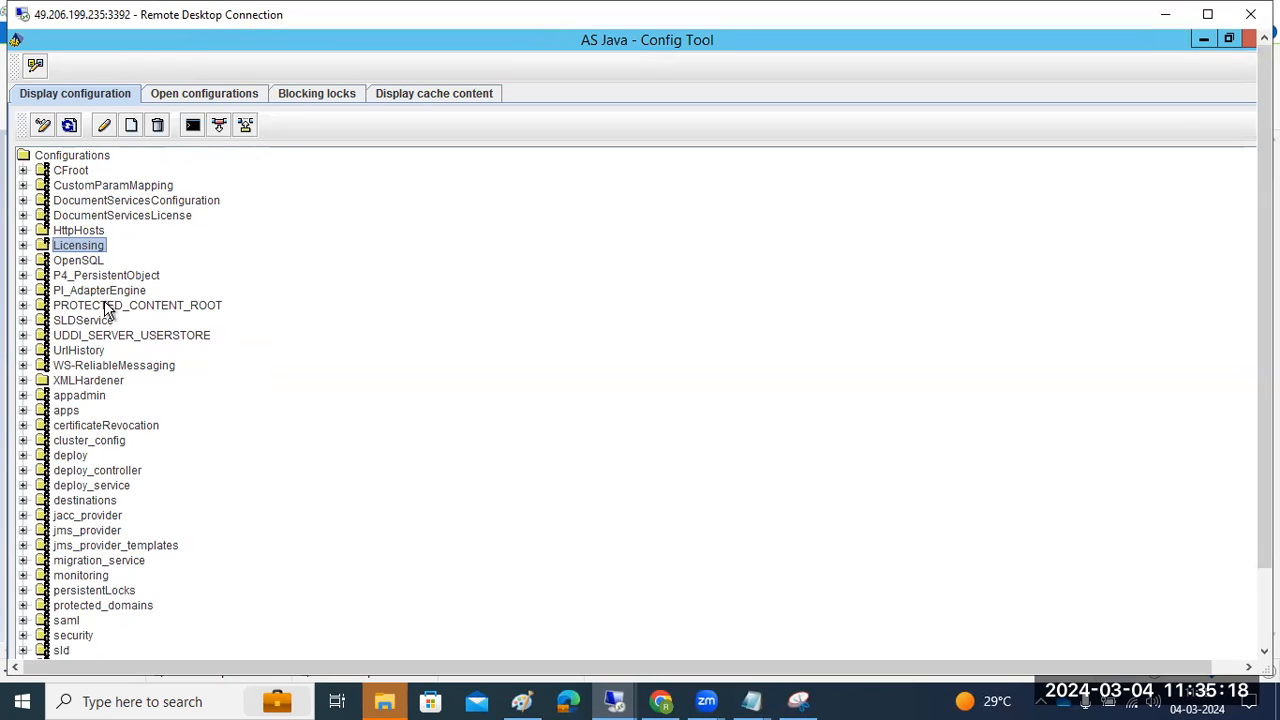
click(23, 320)
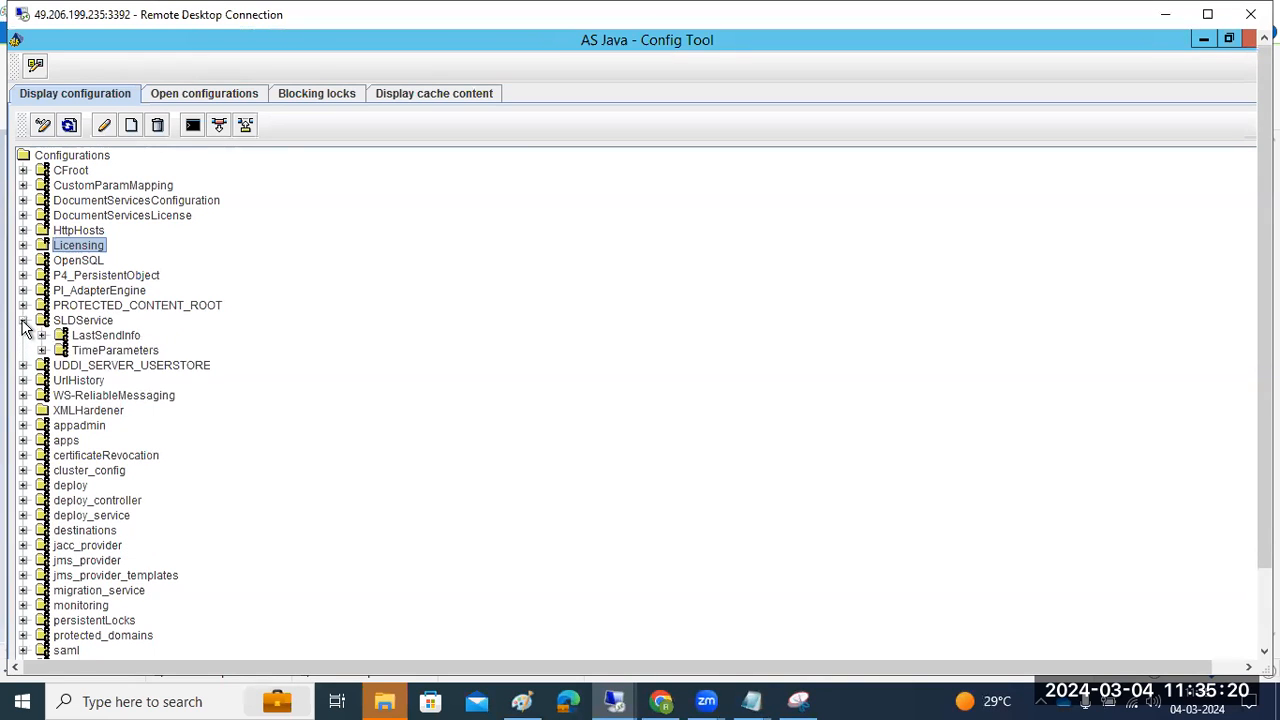
click(57, 322)
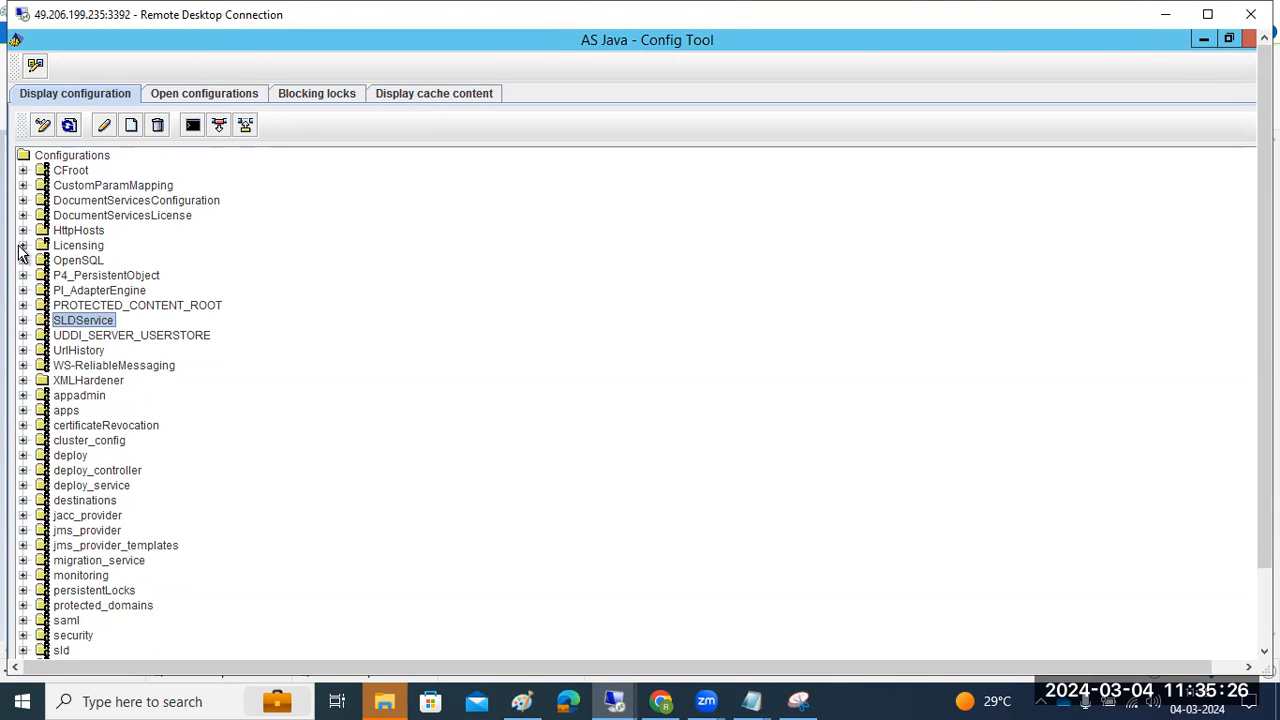
click(64, 441)
scroll(62, 450, down, 1)
click(76, 478)
click(90, 538)
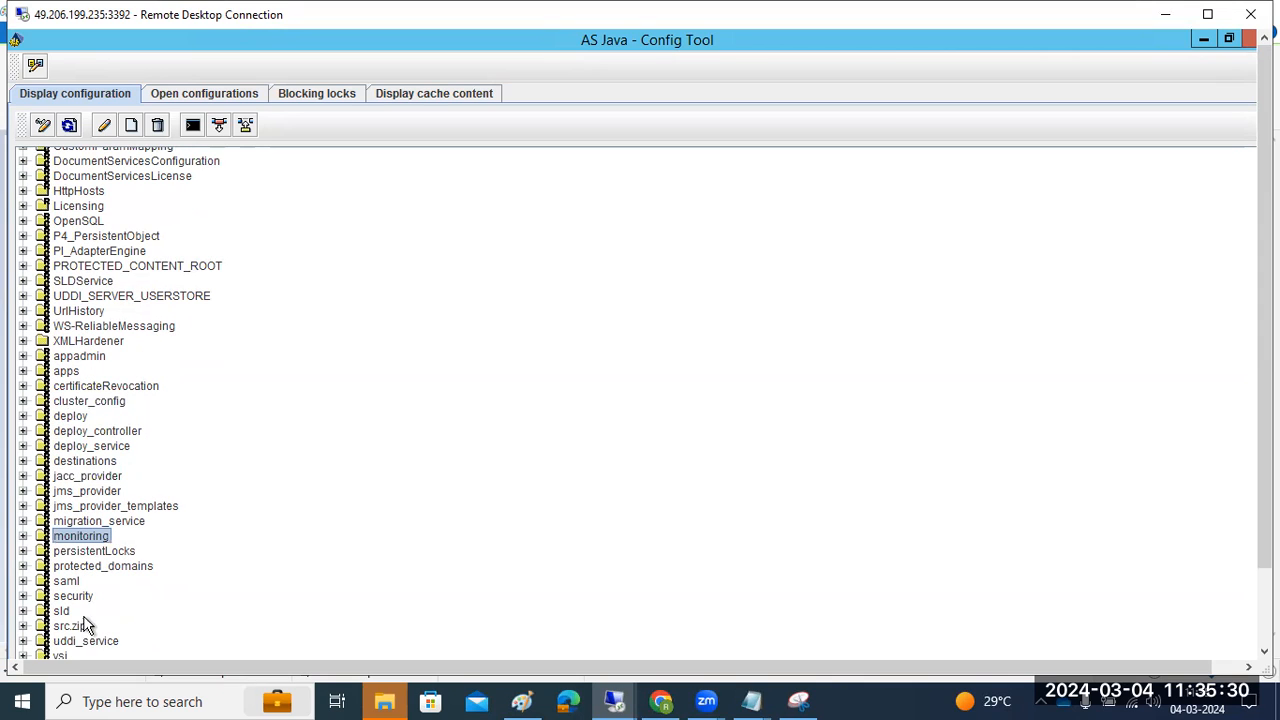
click(58, 610)
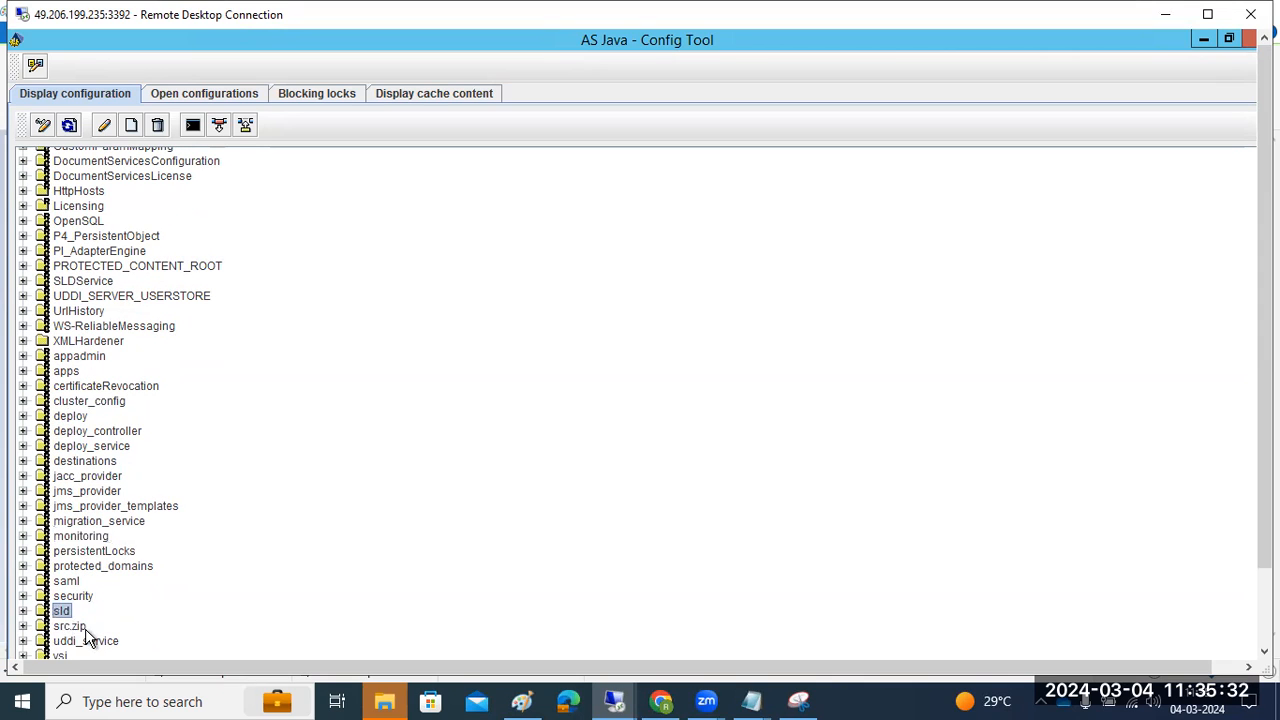
scroll(179, 485, up, 1)
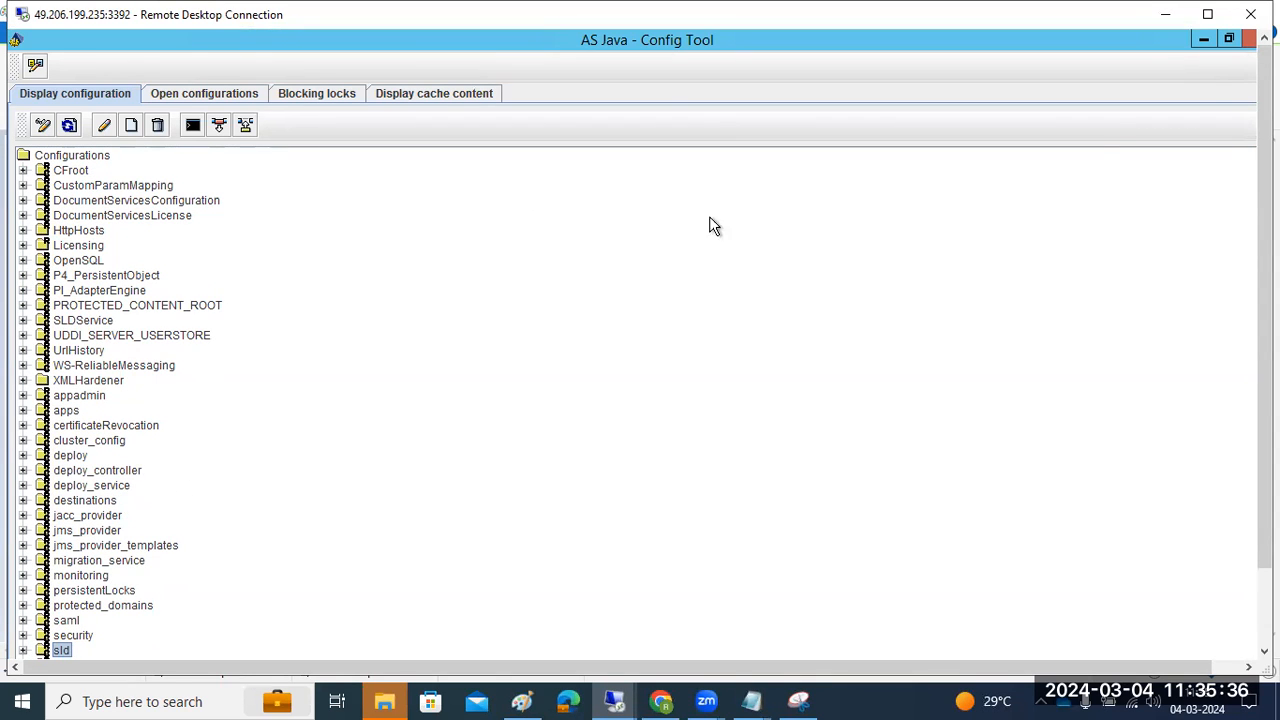
click(1248, 40)
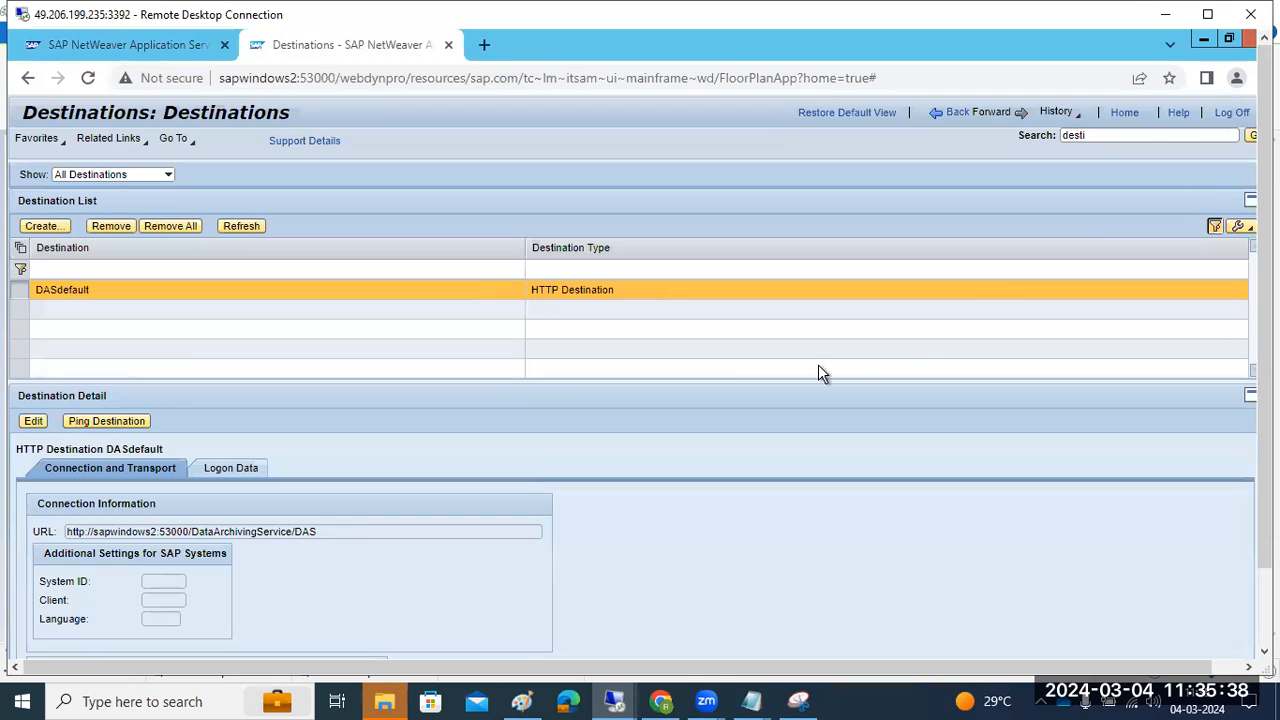
drag(1265, 350, 1265, 430)
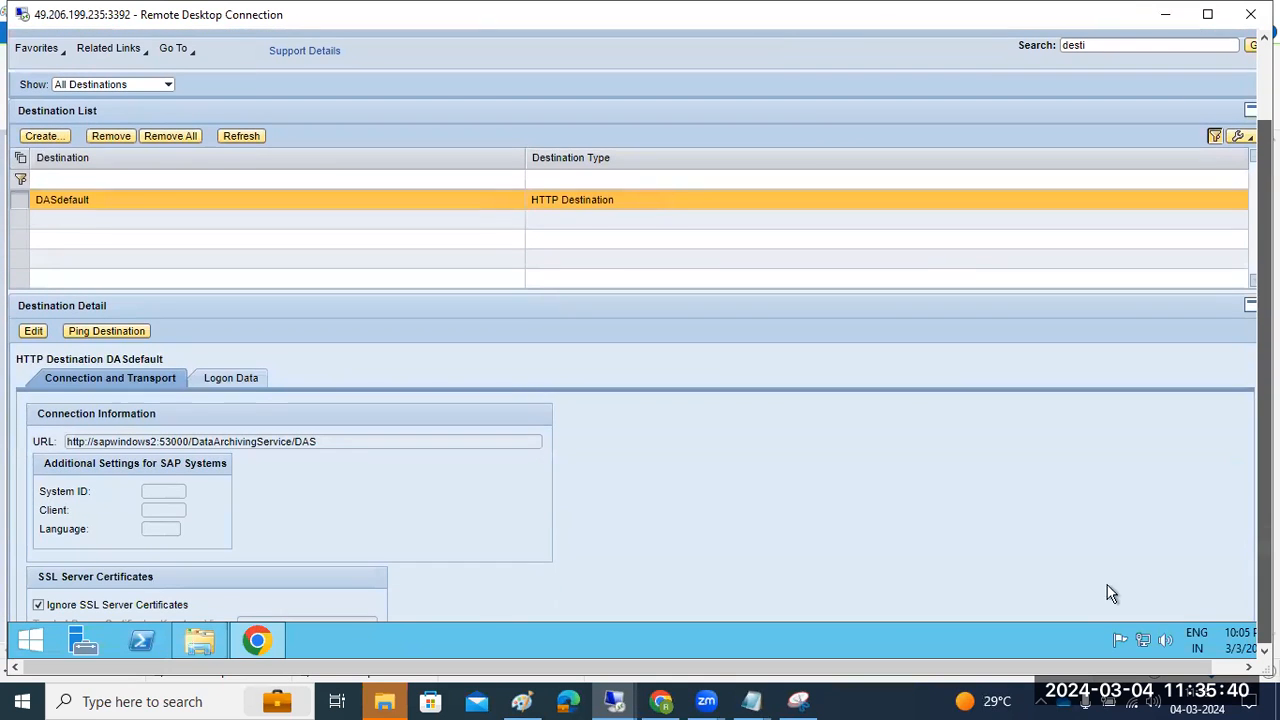
click(199, 640)
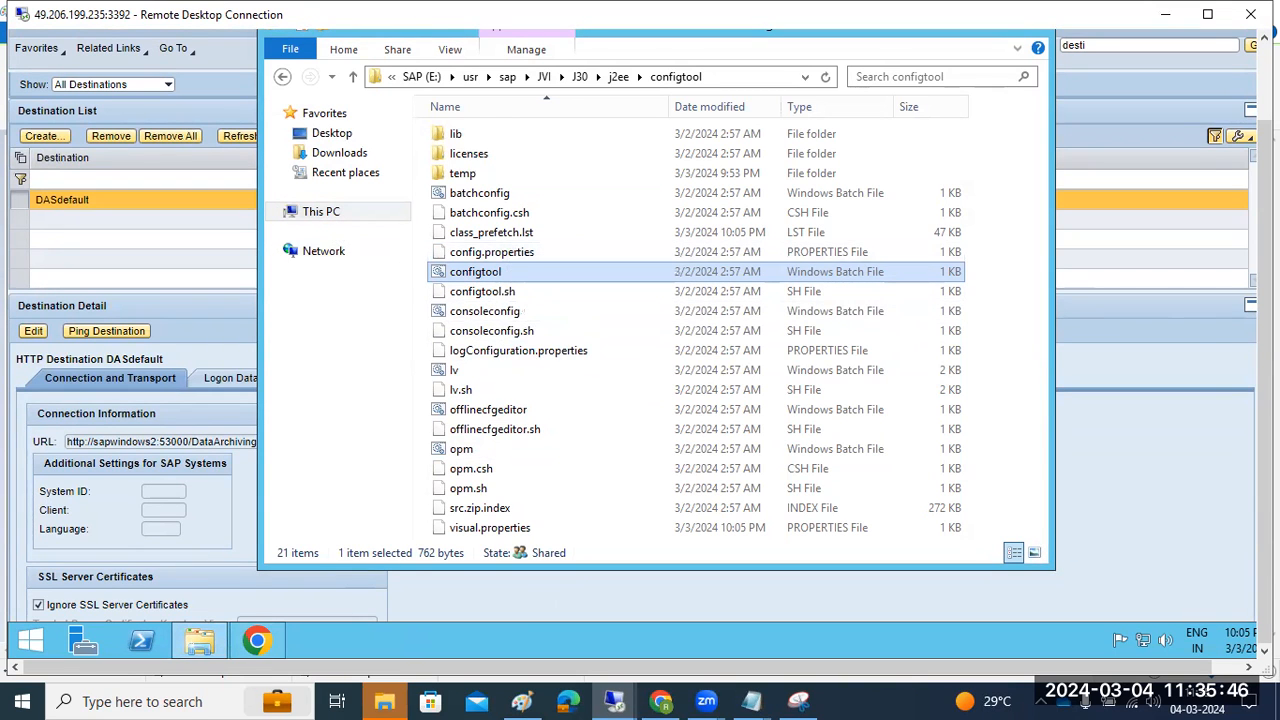
drag(1264, 422, 1264, 362)
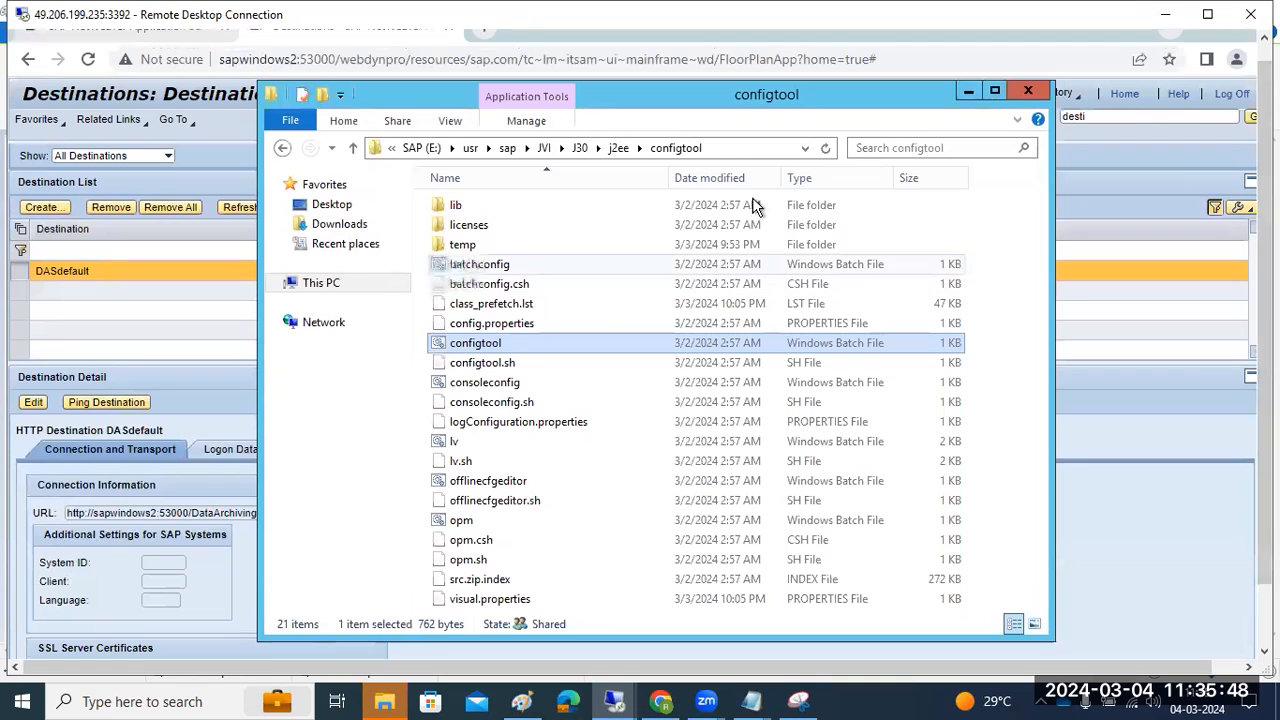
click(752, 148)
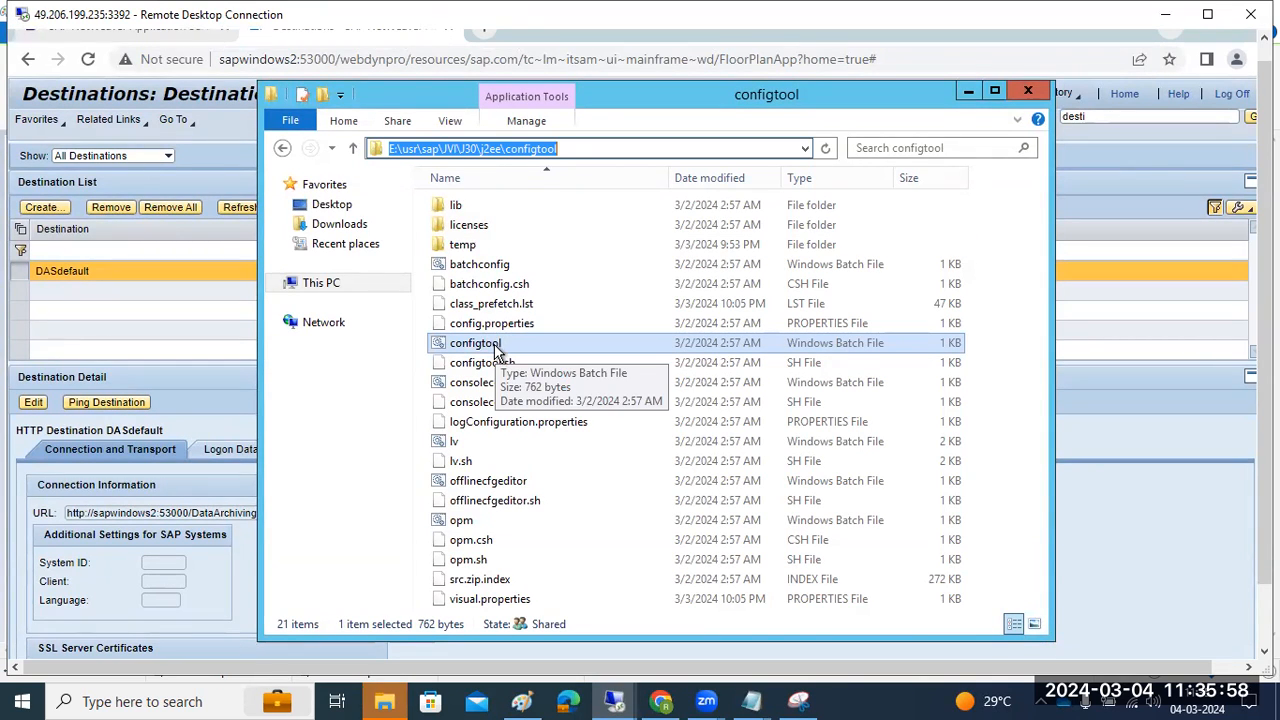
click(486, 365)
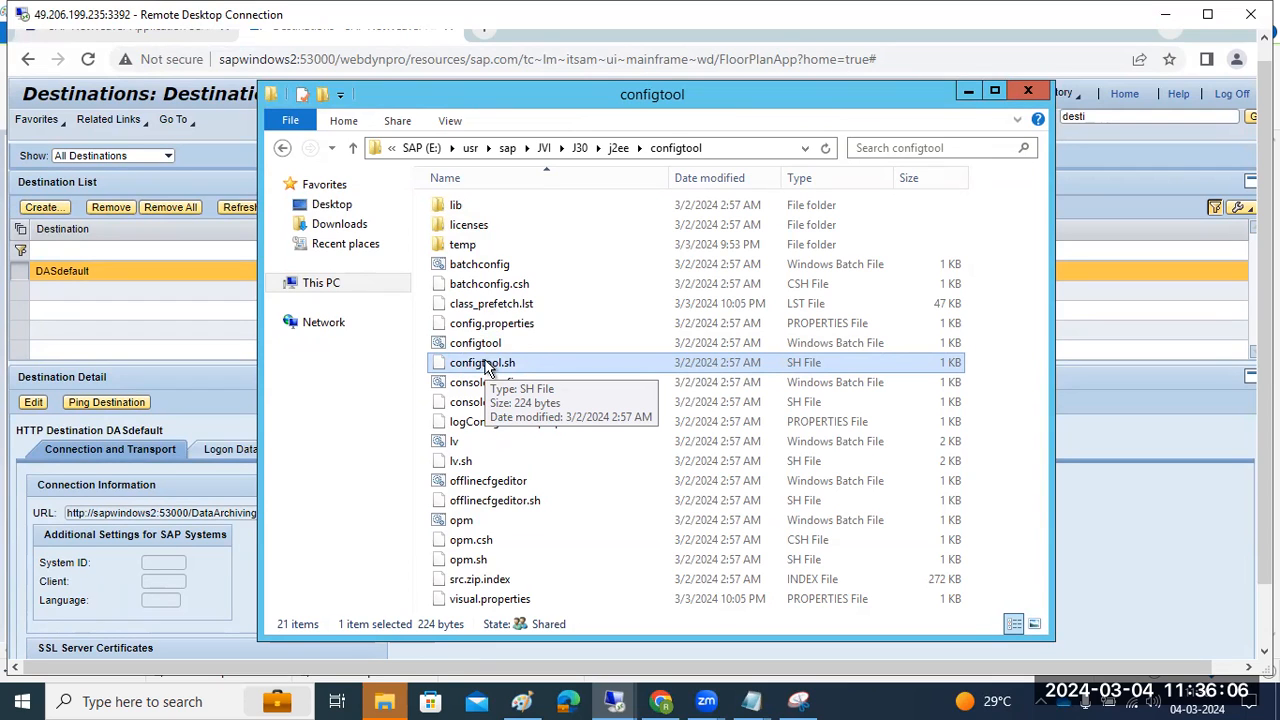
click(1017, 92)
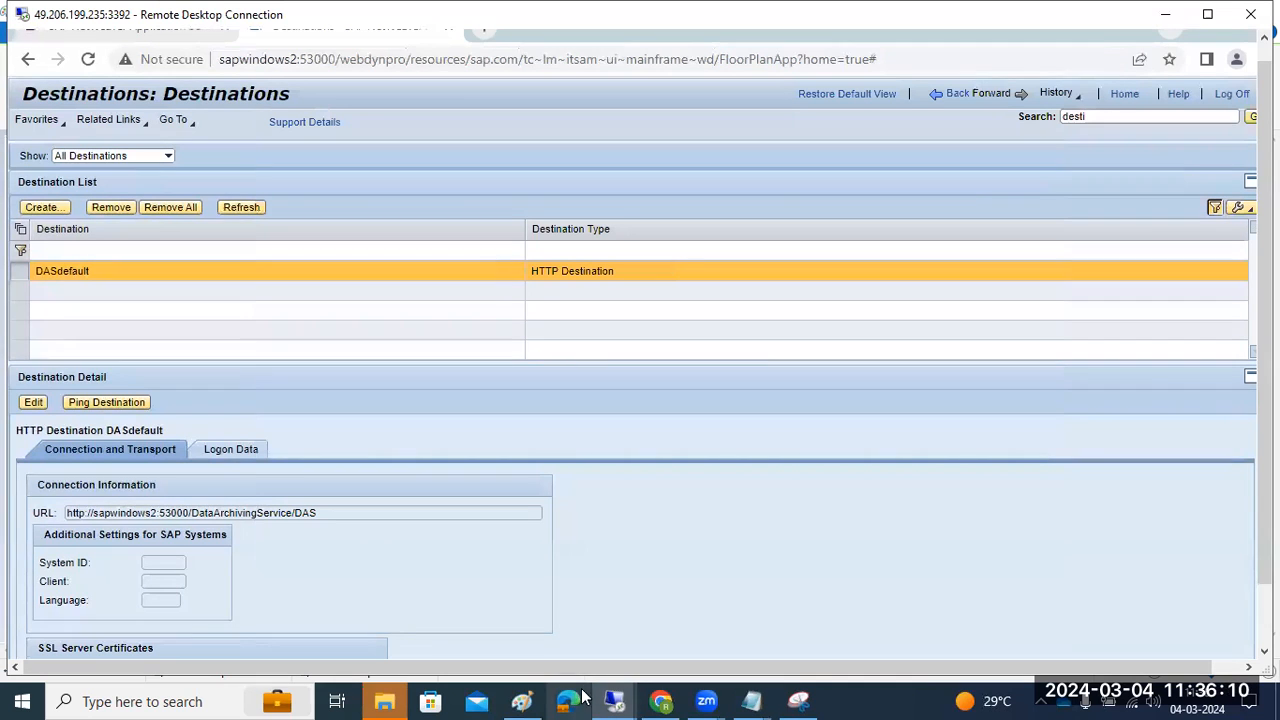
mouse_move(1265, 201)
mouse_down()
mouse_move(1265, 180)
mouse_move(1265, 258)
mouse_move(1265, 180)
mouse_up()
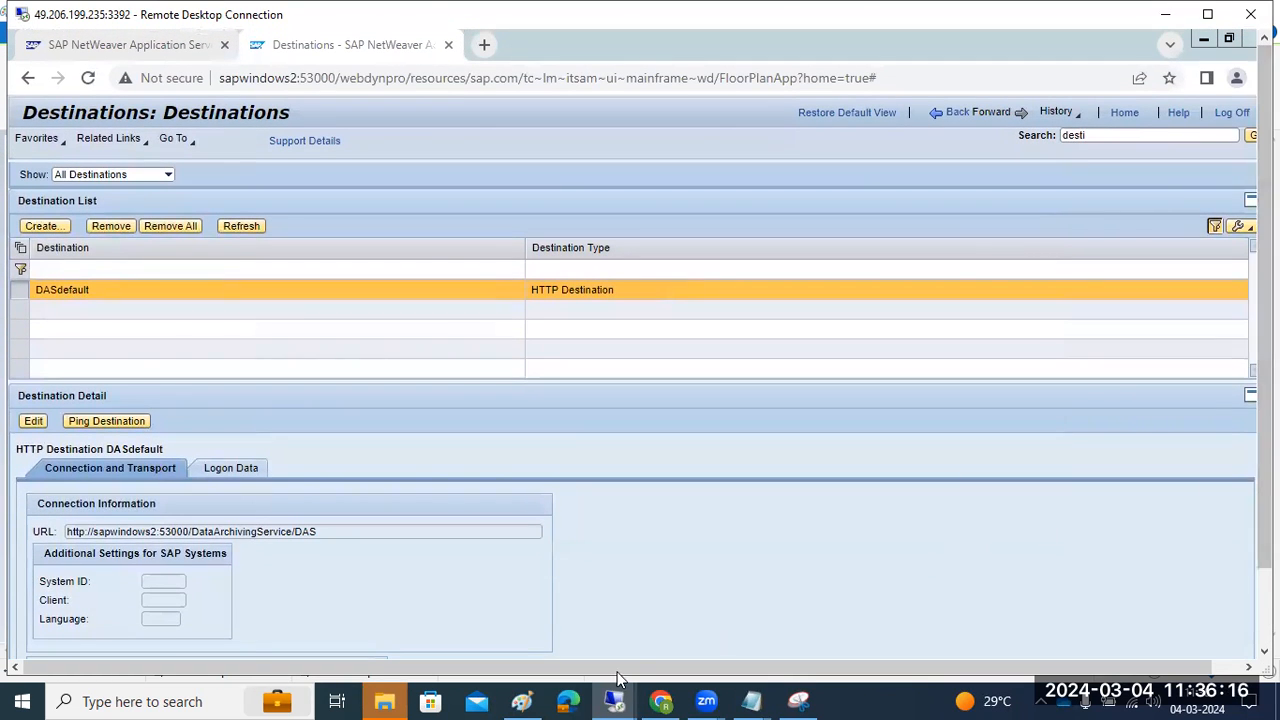
Replace the CONFIGTOOL line in Paint with the title 'SLD - system landscaape'
click(522, 699)
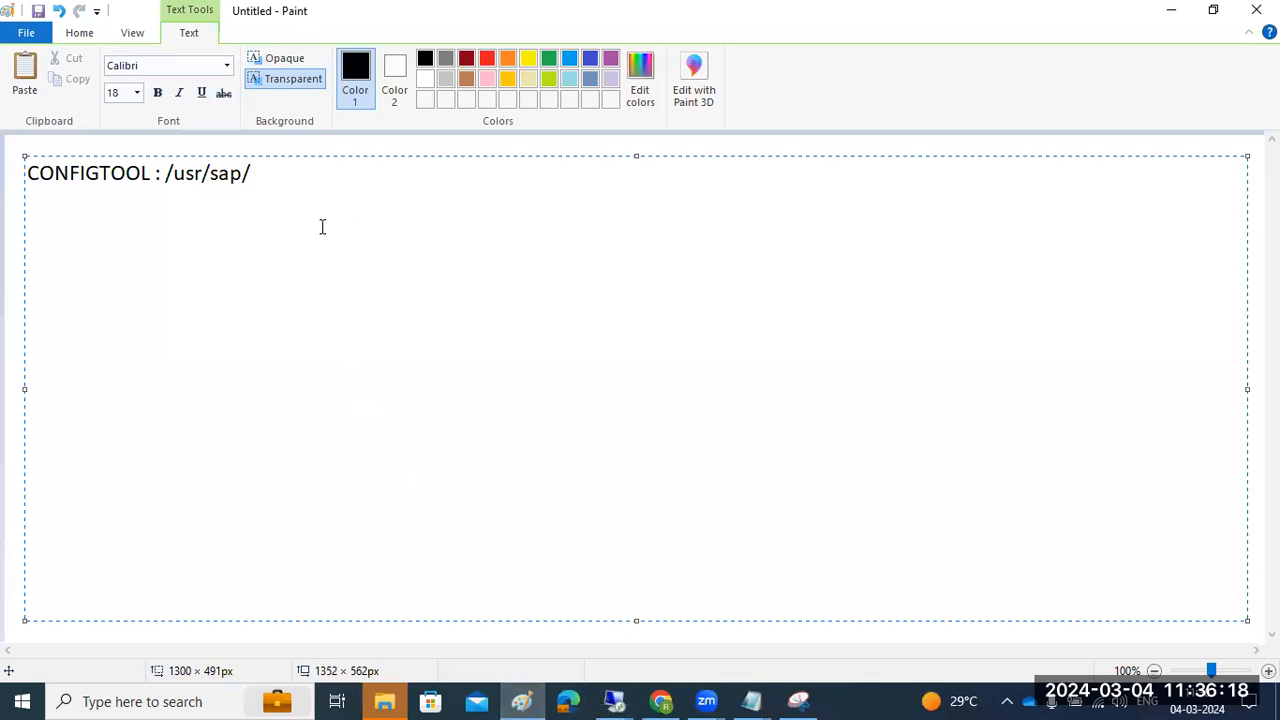
drag(339, 178, 9, 171)
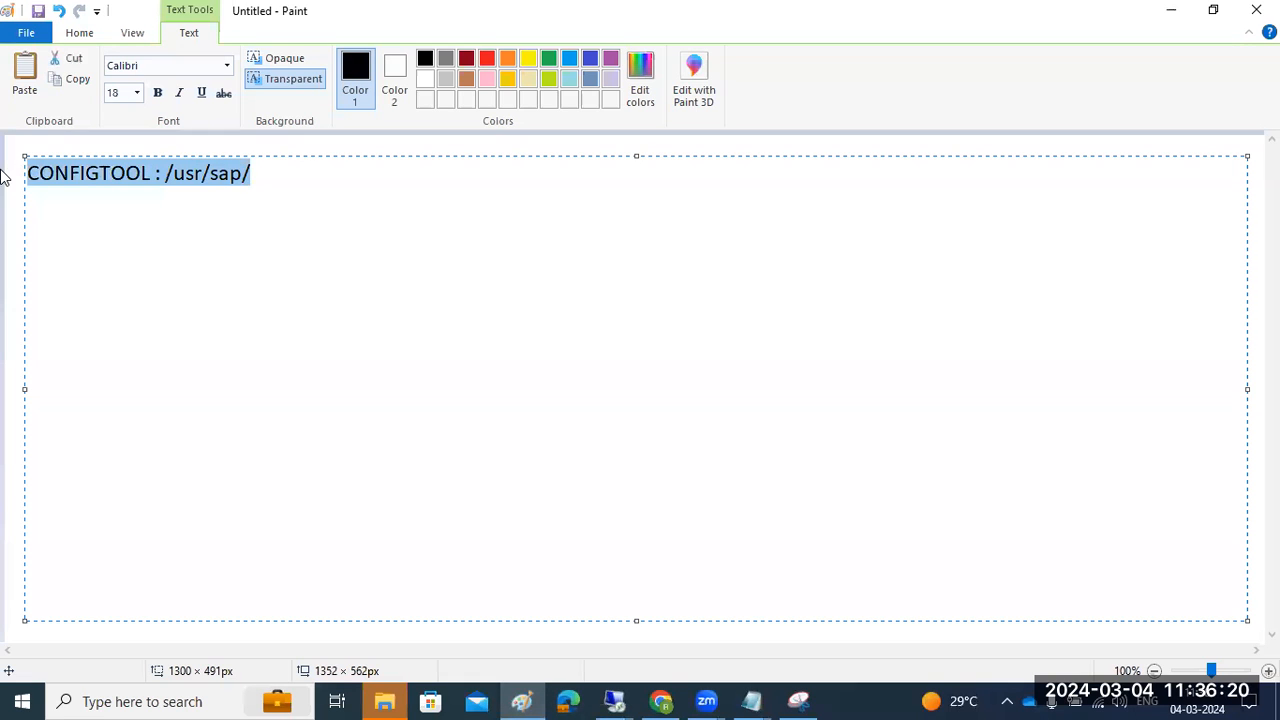
text(SLD - system lan)
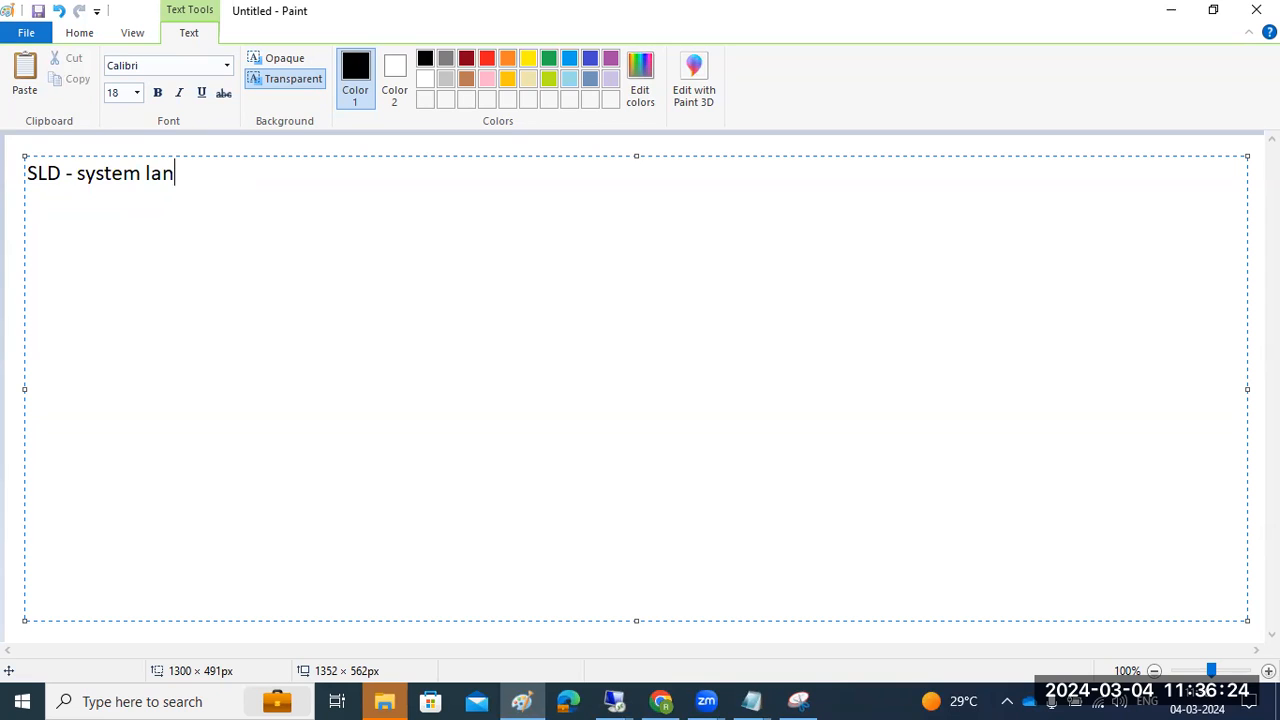
text(dscaape)
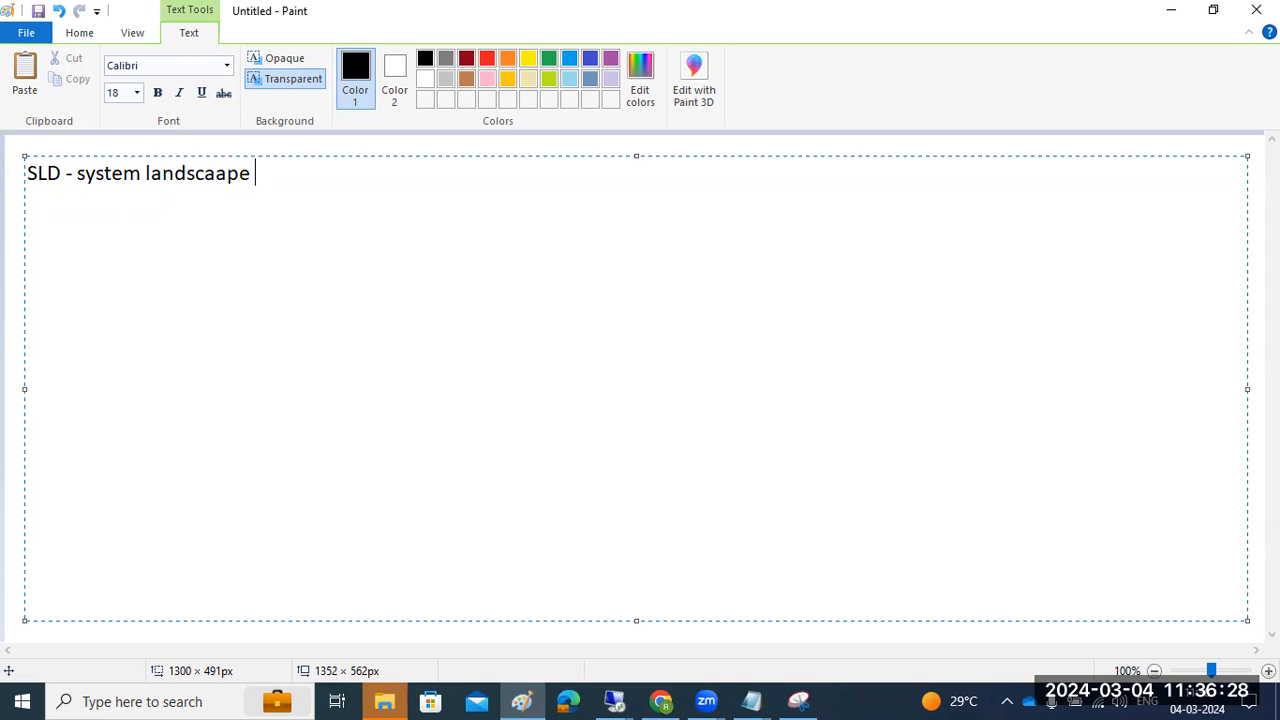
click(8, 165)
Draw four rectangles stacked down the left side below the title
click(412, 60)
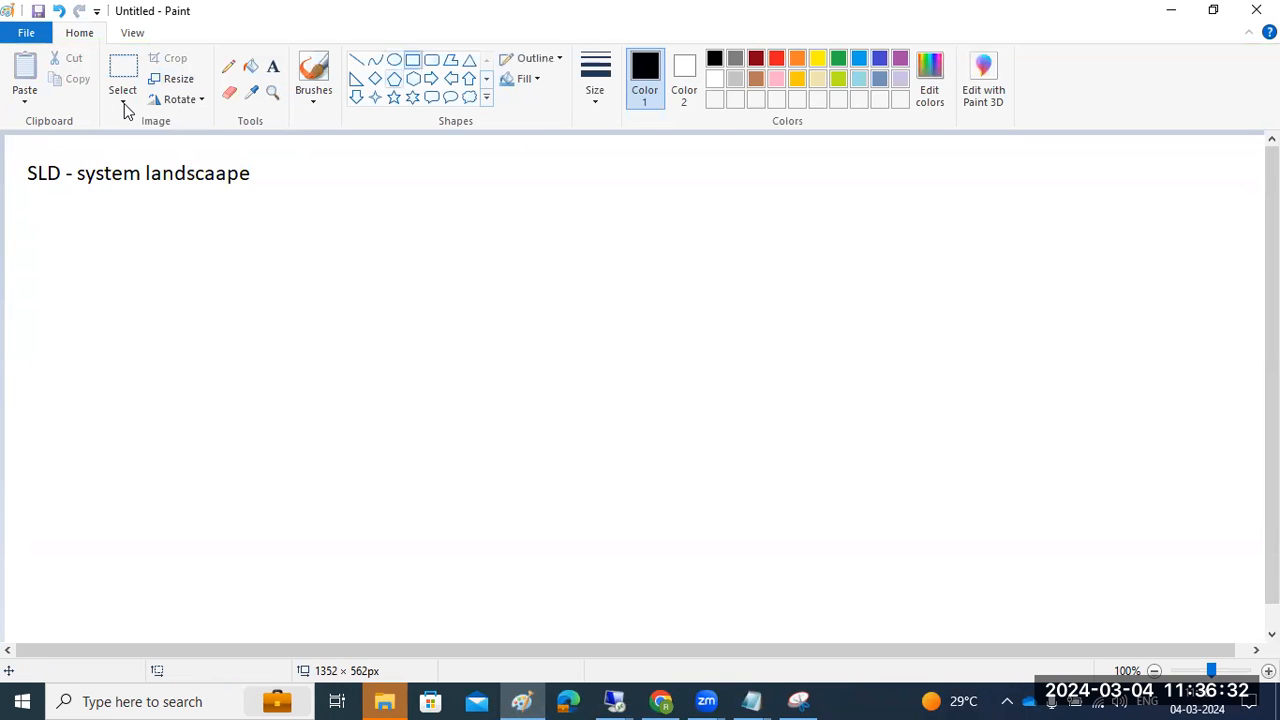
drag(97, 236, 188, 310)
drag(93, 371, 194, 431)
drag(94, 491, 199, 539)
drag(97, 573, 177, 620)
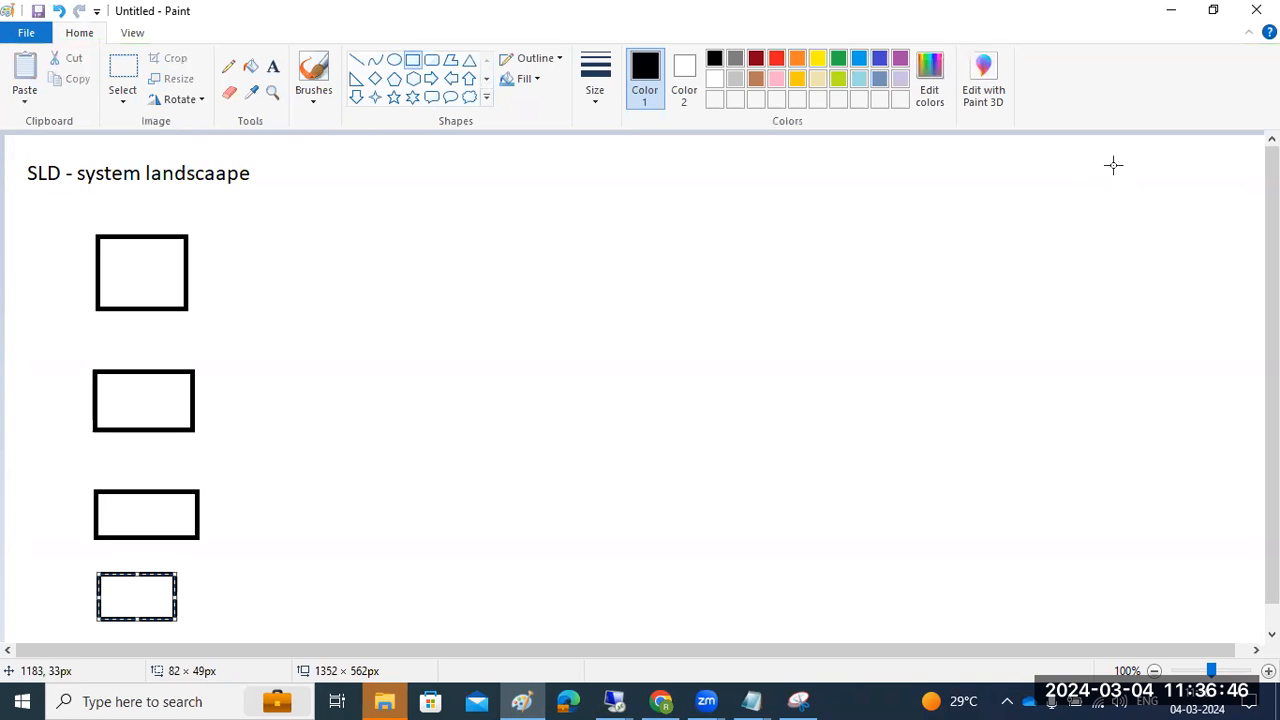
Draw a large box on the right and connect each of the four left boxes to it
drag(649, 319, 809, 419)
click(763, 446)
click(356, 60)
drag(189, 262, 652, 343)
drag(192, 398, 656, 347)
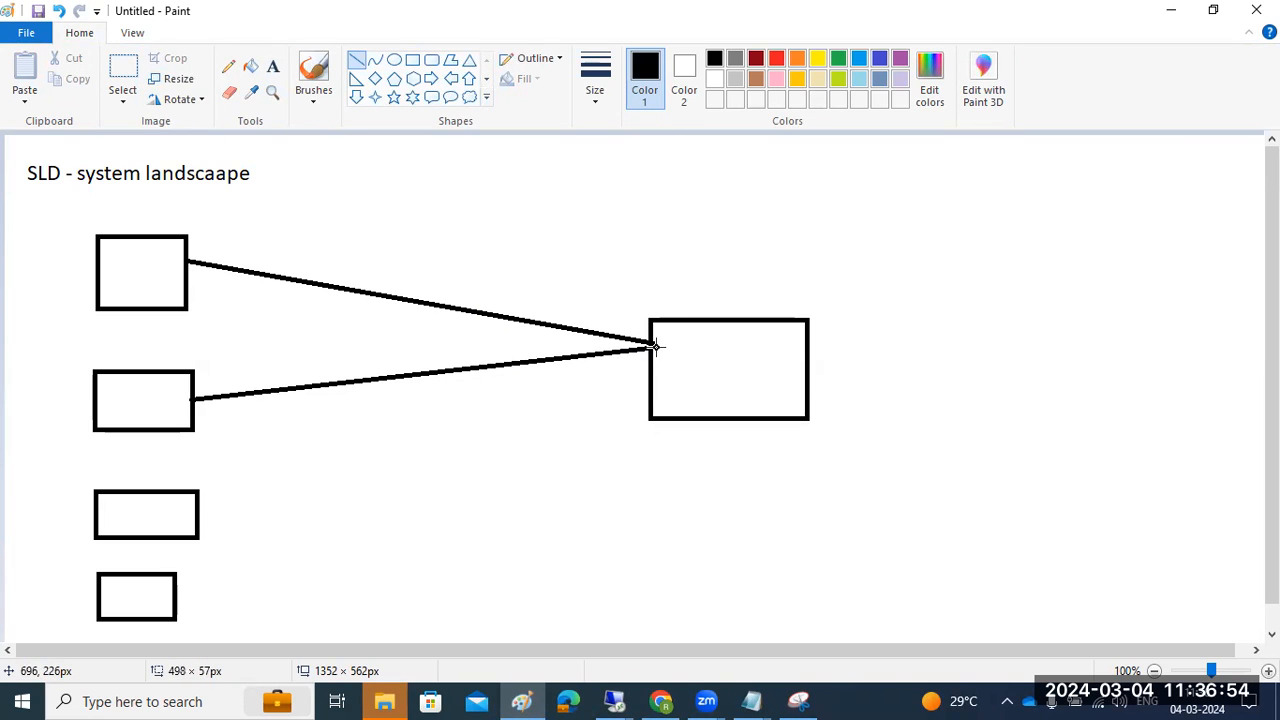
drag(200, 514, 651, 345)
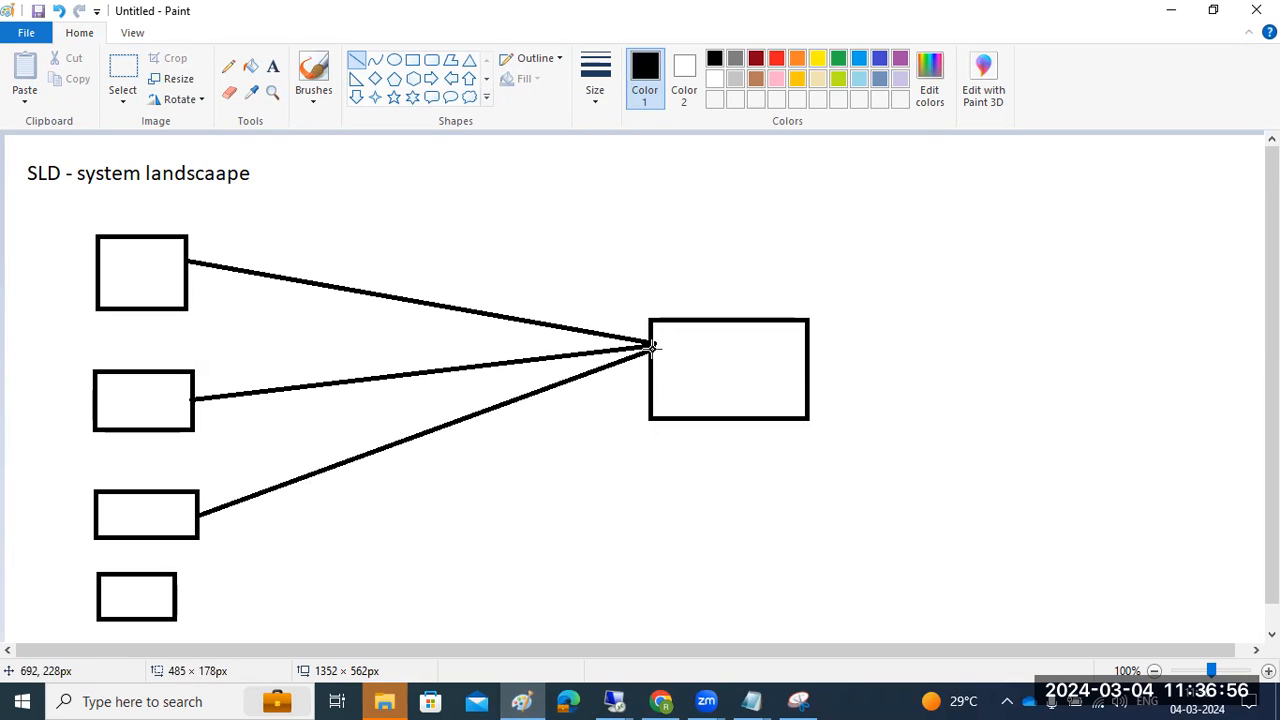
mouse_move(176, 597)
mouse_down()
mouse_move(331, 471)
mouse_move(662, 349)
mouse_up()
Add a short dash inside each of the four left boxes
drag(133, 282, 155, 286)
drag(118, 409, 126, 410)
drag(130, 519, 148, 520)
drag(124, 588, 147, 588)
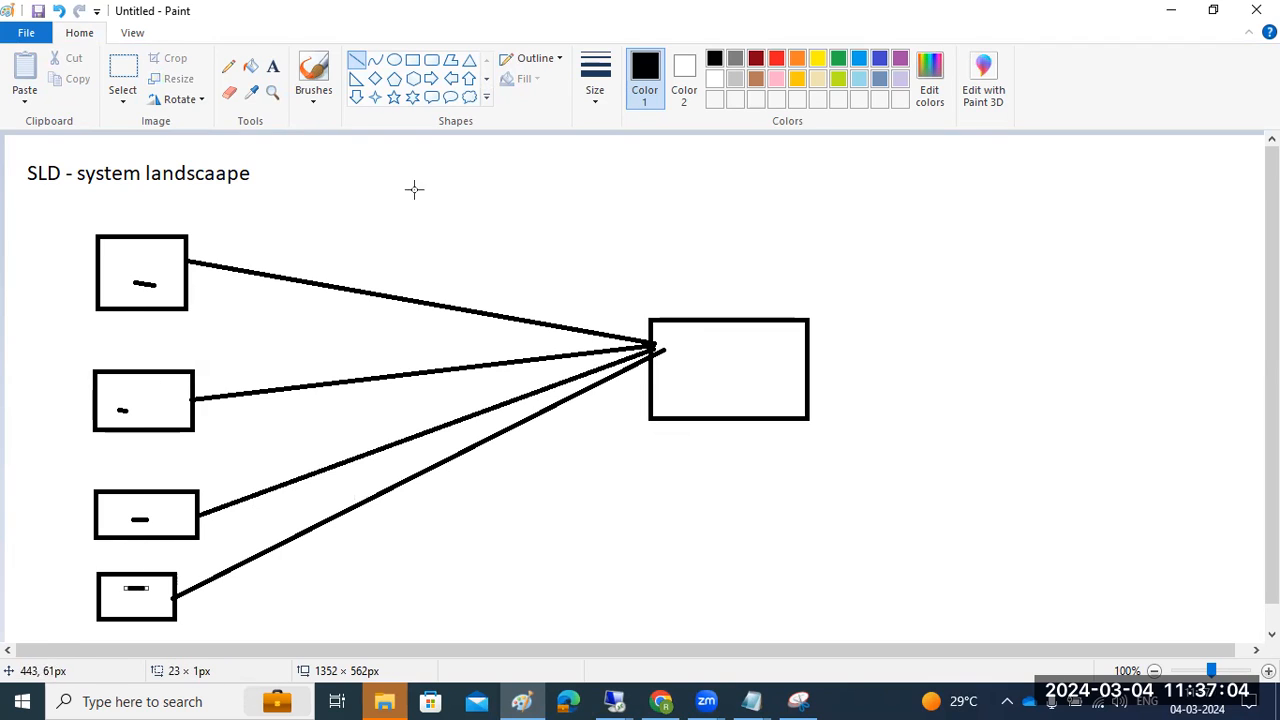
click(272, 66)
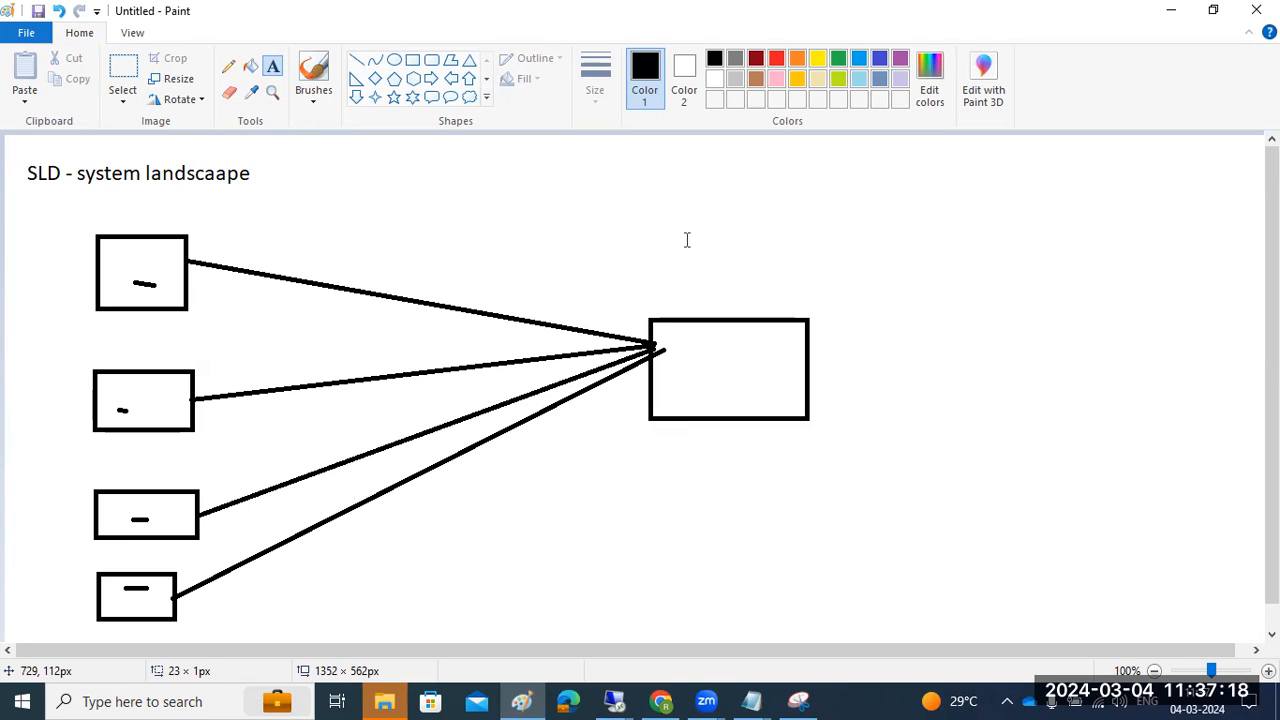
drag(828, 253, 858, 362)
click(712, 358)
click(709, 357)
text(SLD)
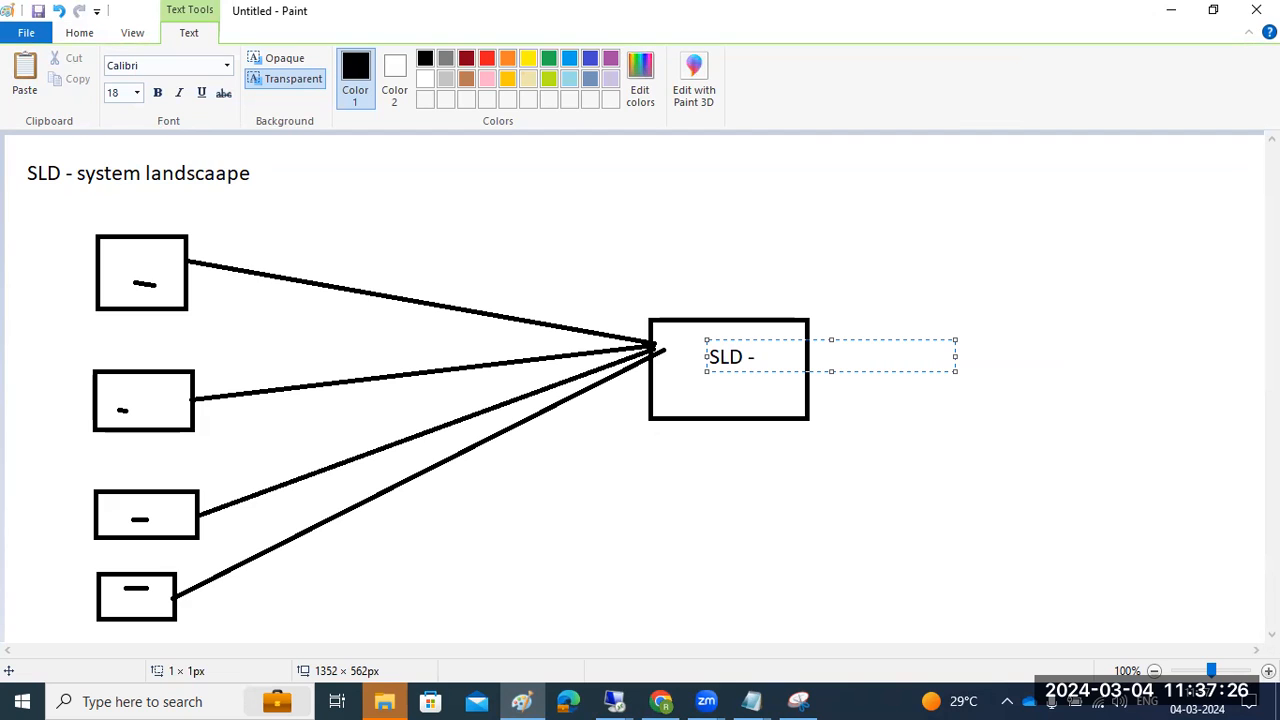
text( -)
click(652, 465)
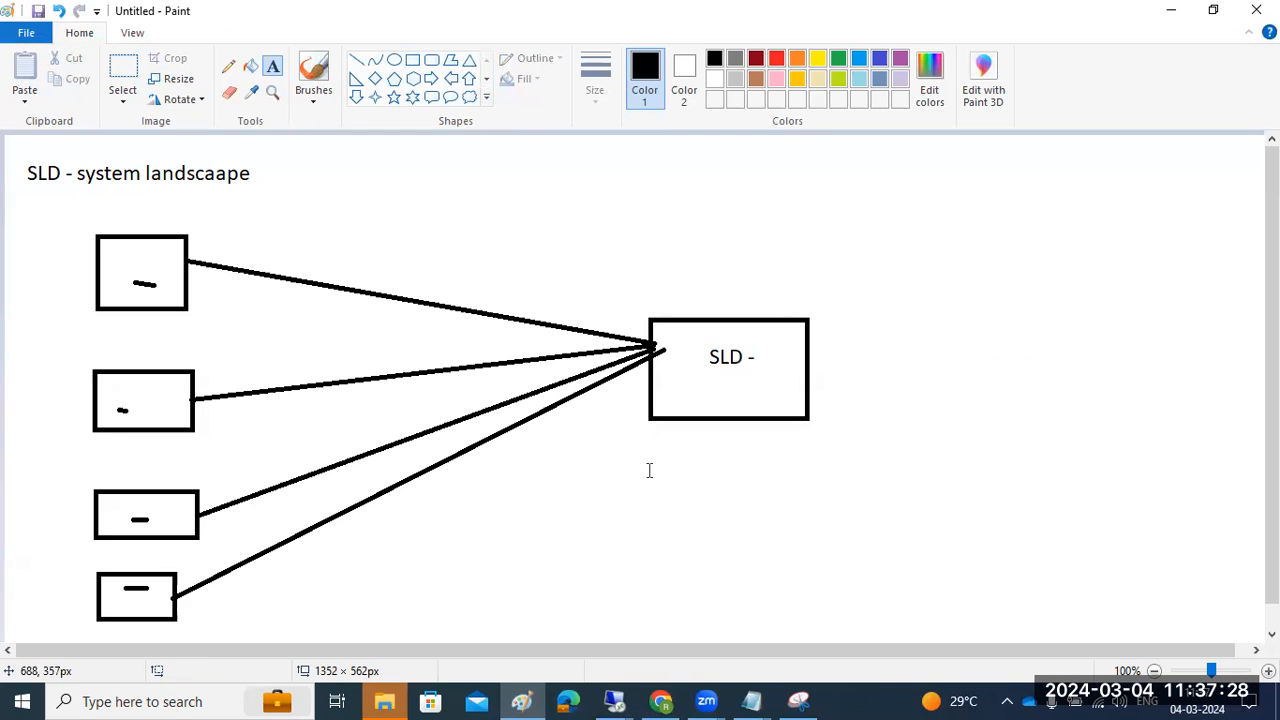
drag(550, 450, 1076, 513)
text(/)
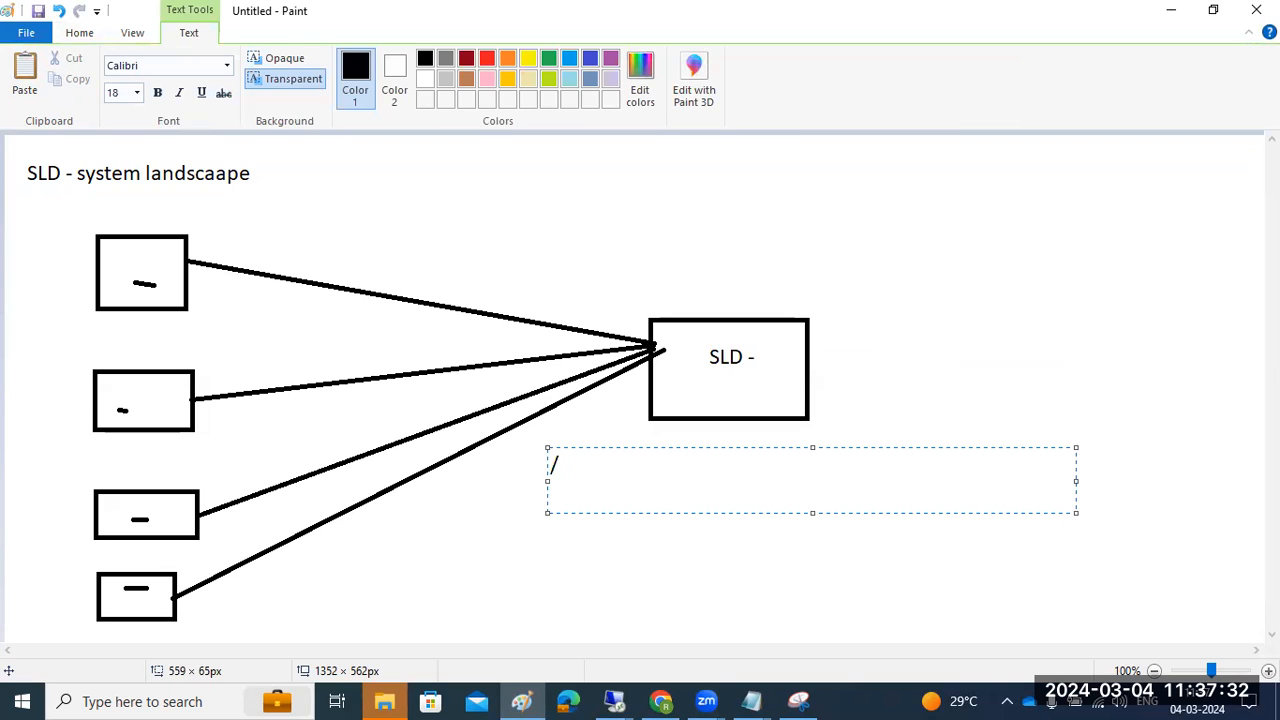
text(http://hostnam)
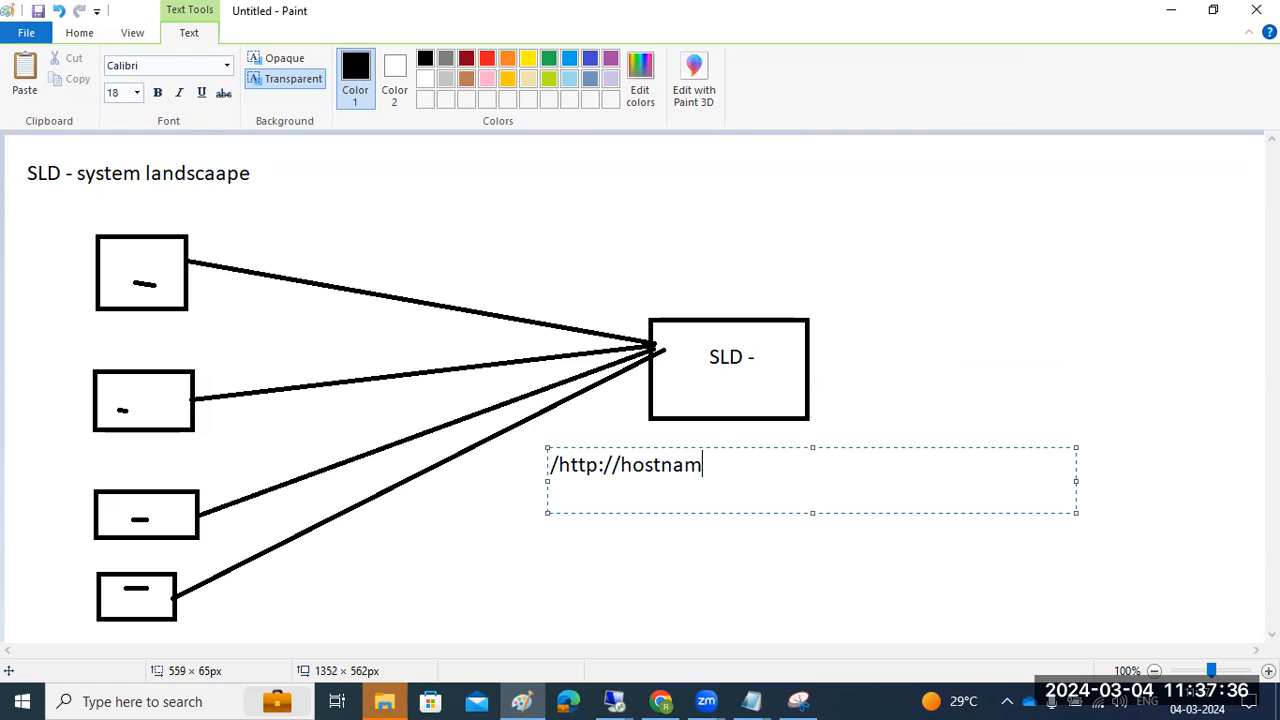
text(e:port/sld)
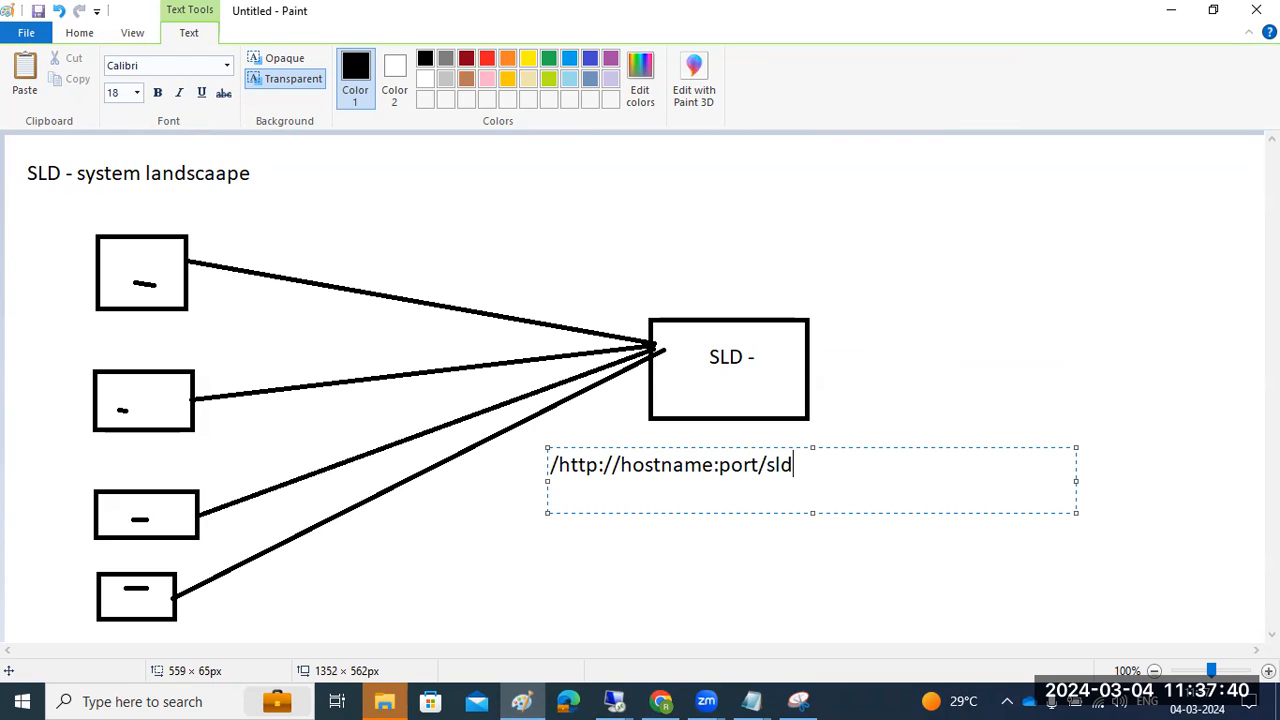
Bring up the SAP server session and load the SLD at the /sld URL path
click(617, 700)
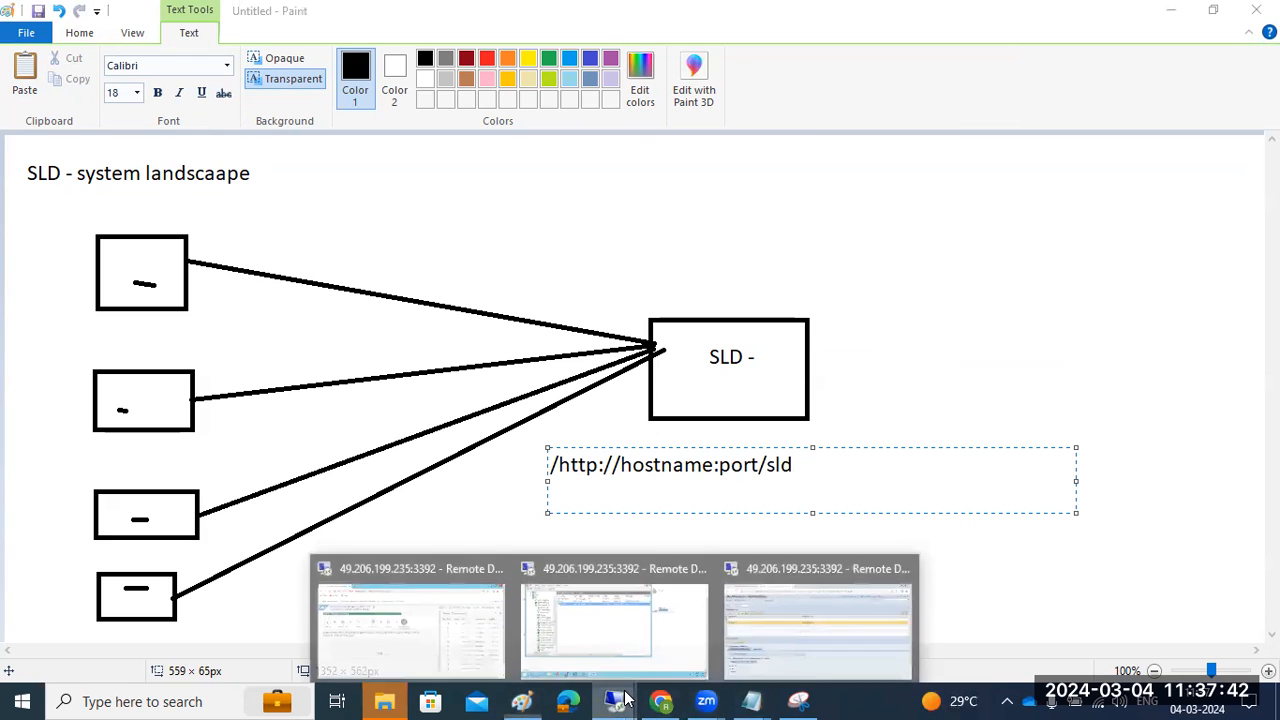
click(759, 604)
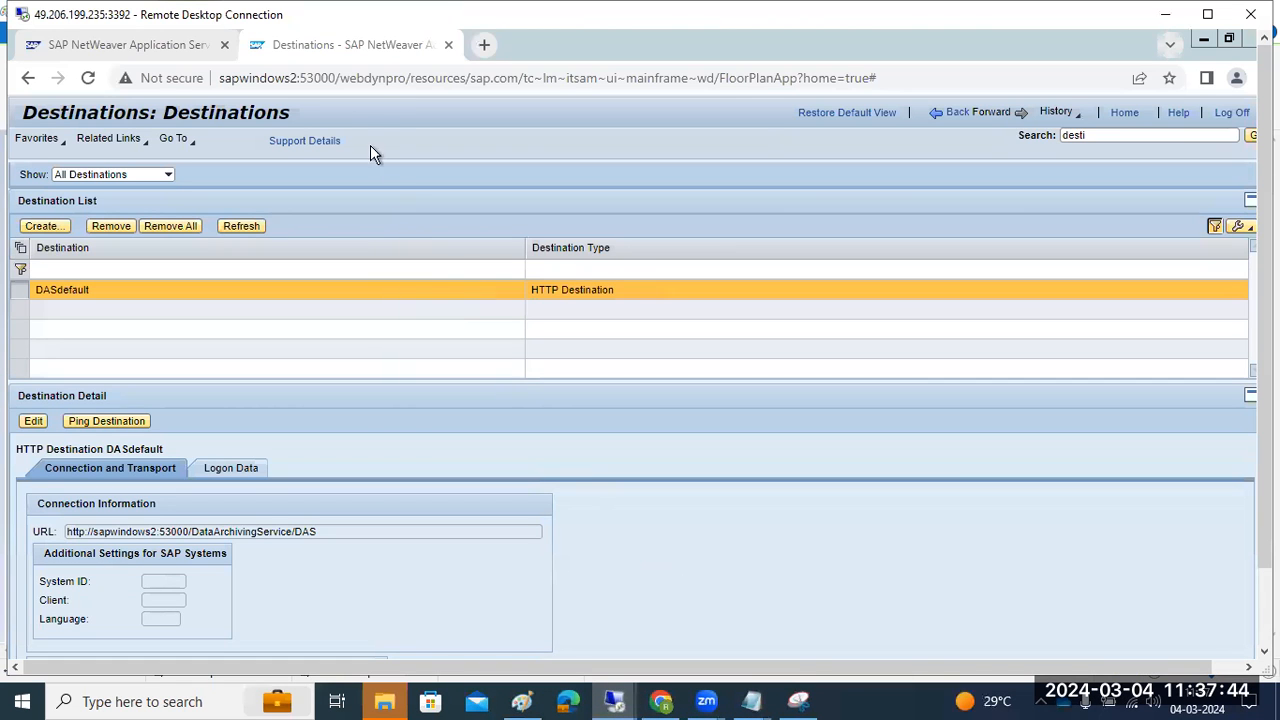
drag(341, 78, 878, 78)
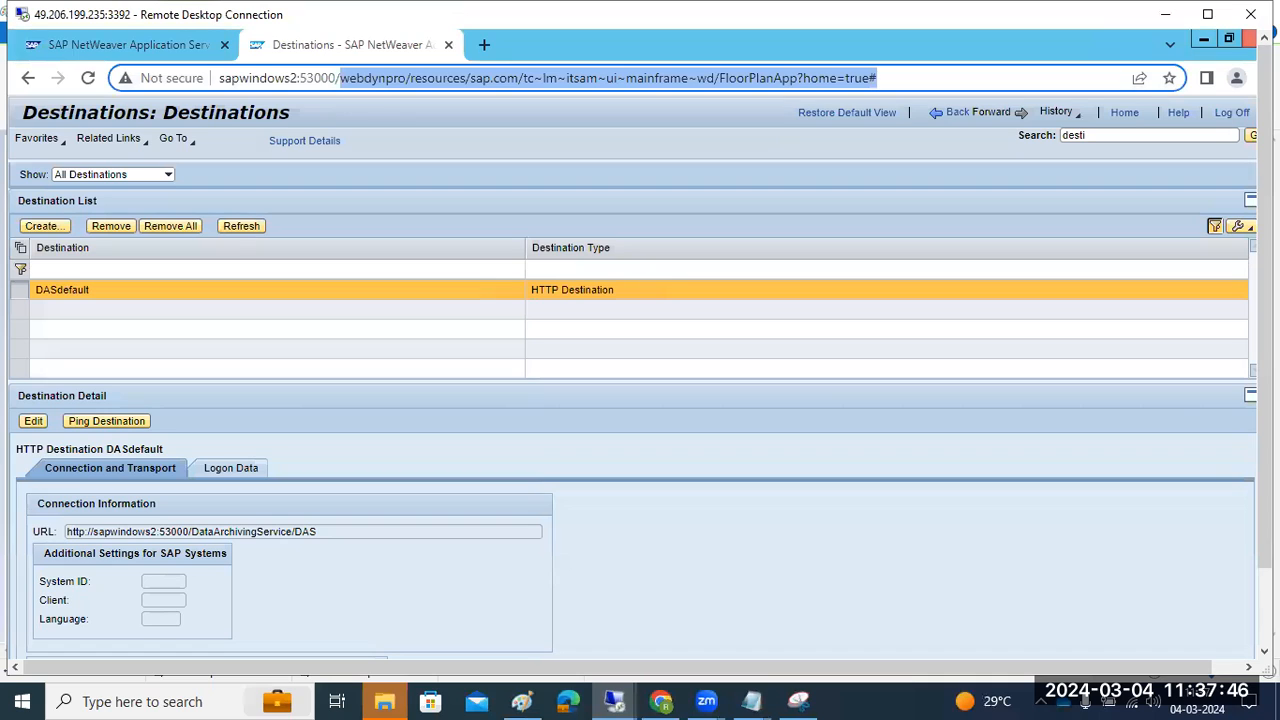
text(sld)
key(Return)
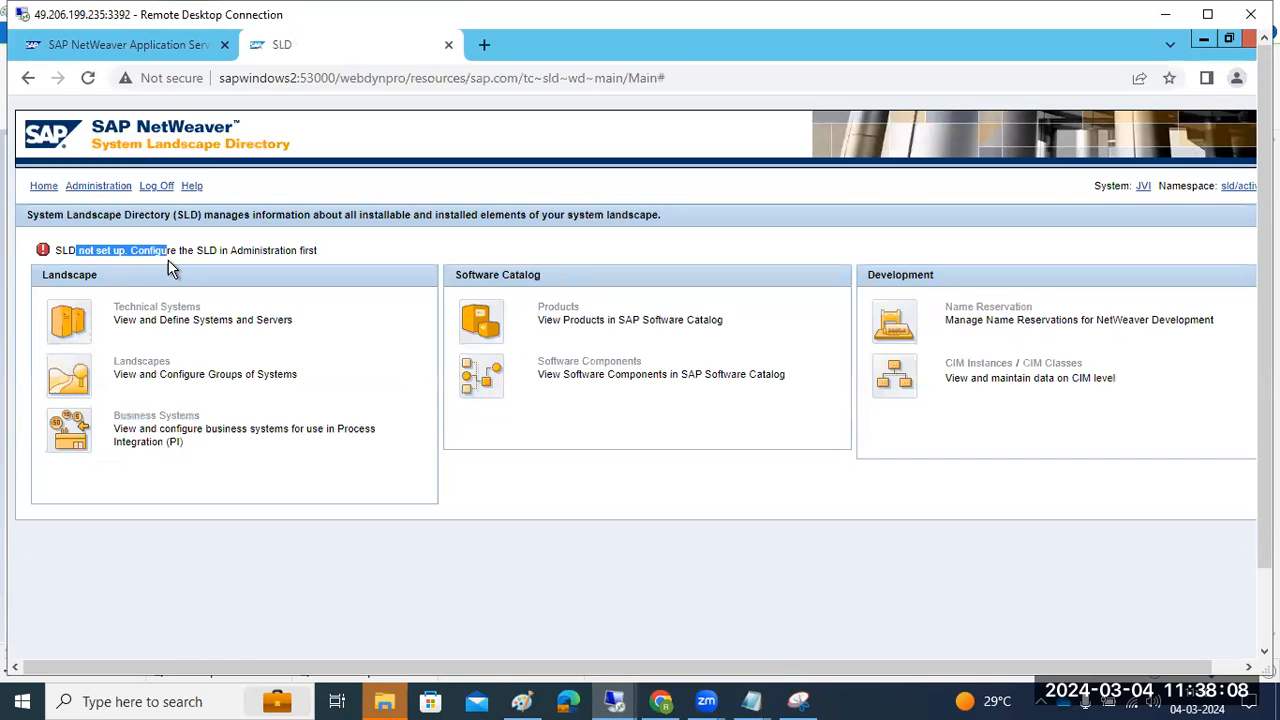
Go to SLD Administration and open the Initial Setup page
click(107, 187)
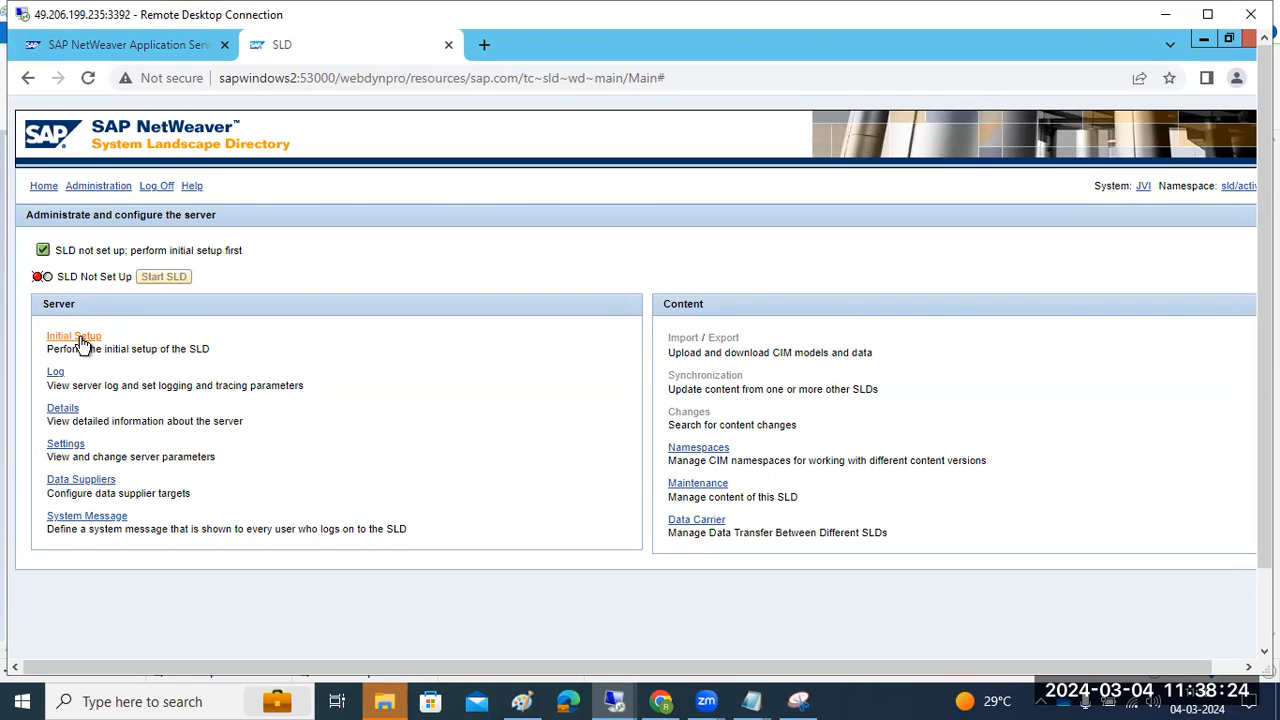
double_click(136, 253)
click(70, 338)
click(527, 700)
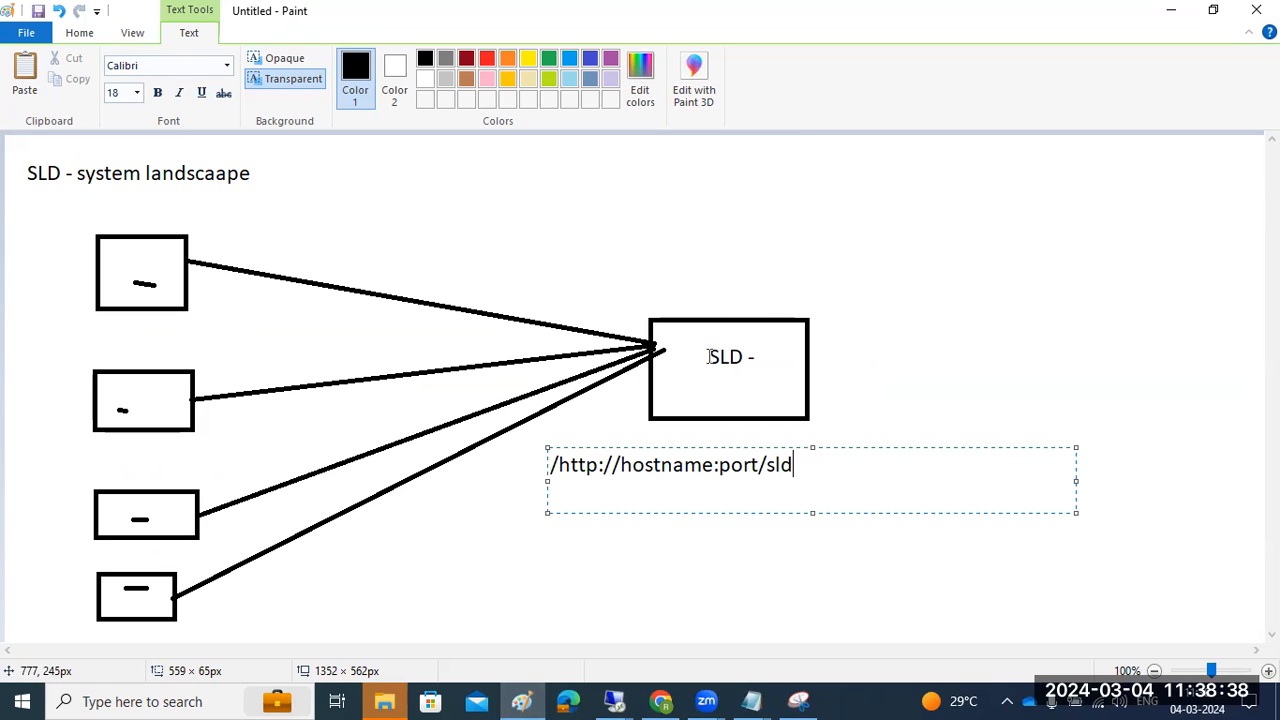
click(520, 695)
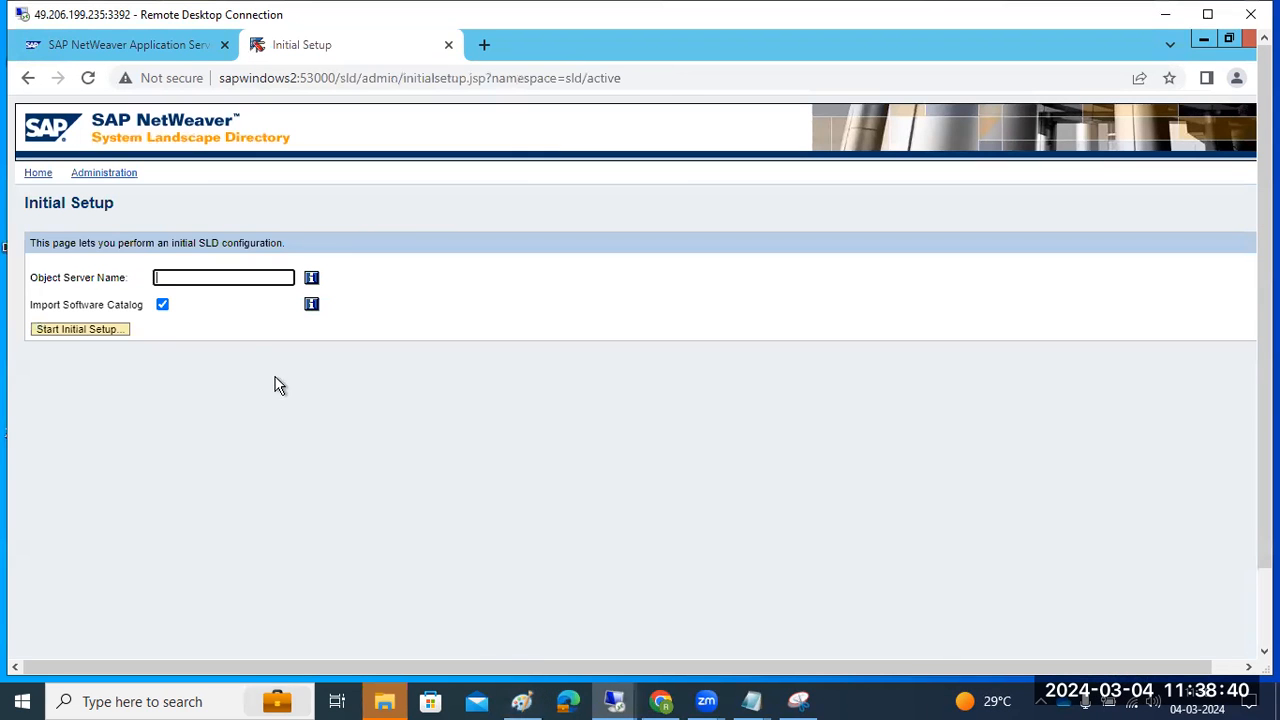
Set Object Server Name to sapwindows2 and start the initial SLD setup
click(215, 279)
text(dows2)
drag(160, 281, 224, 283)
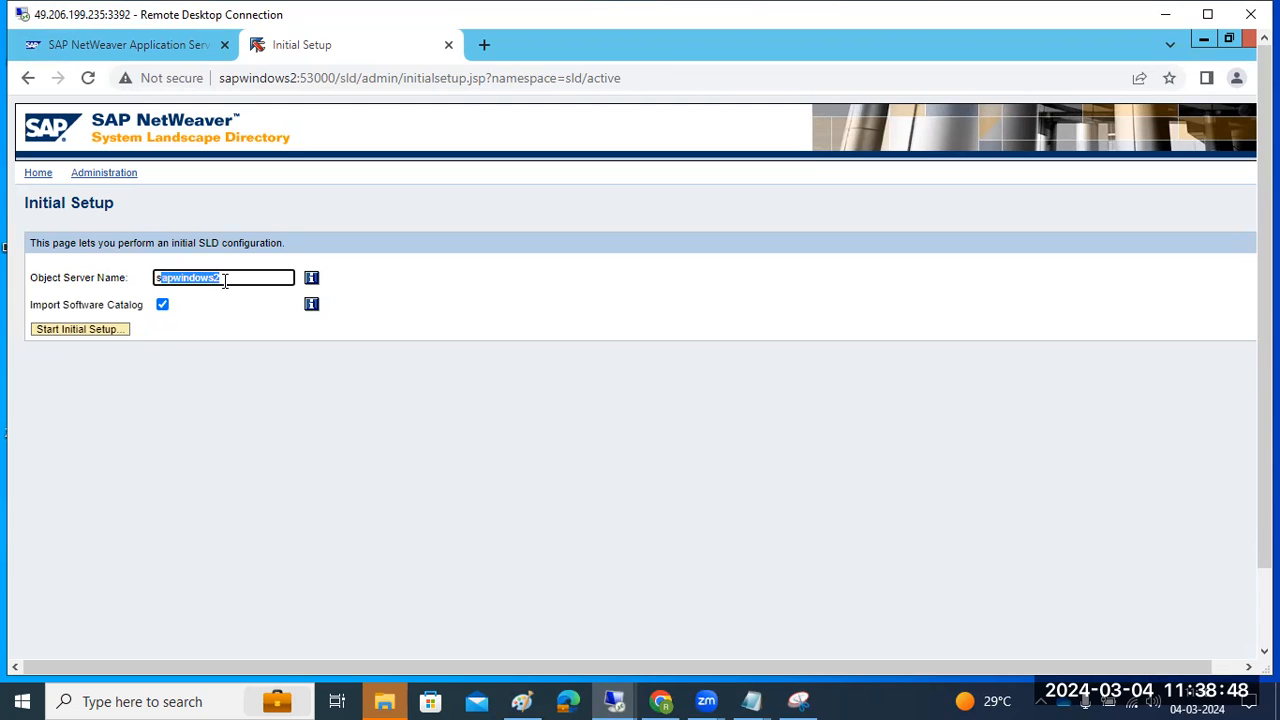
click(93, 333)
click(93, 333)
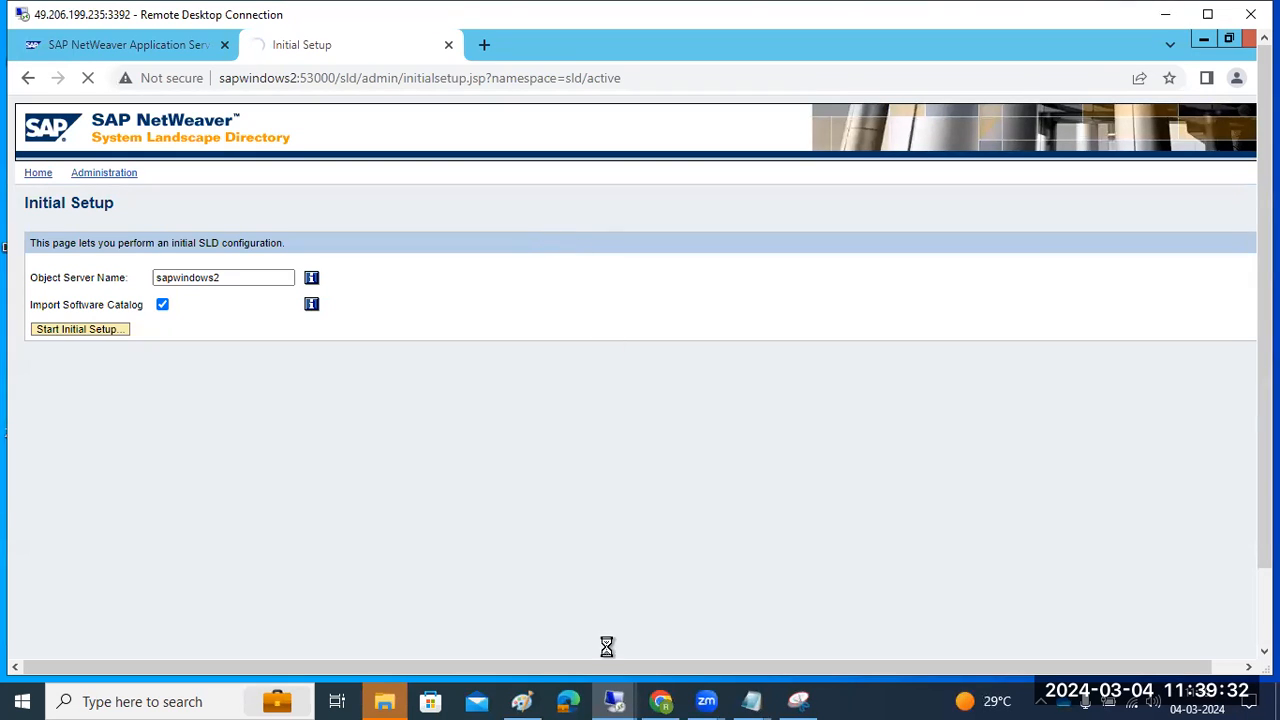
Minimize the Software Update Manager session and return to the Paint diagram
mouse_move(617, 700)
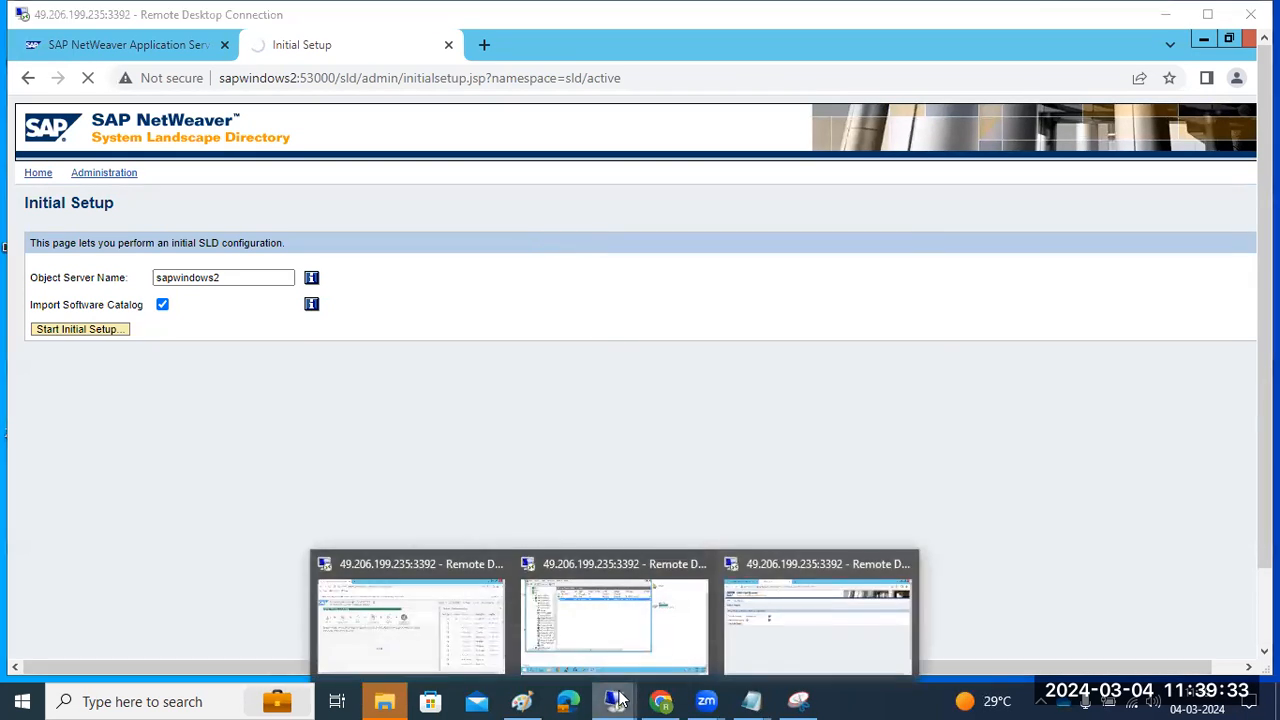
click(462, 628)
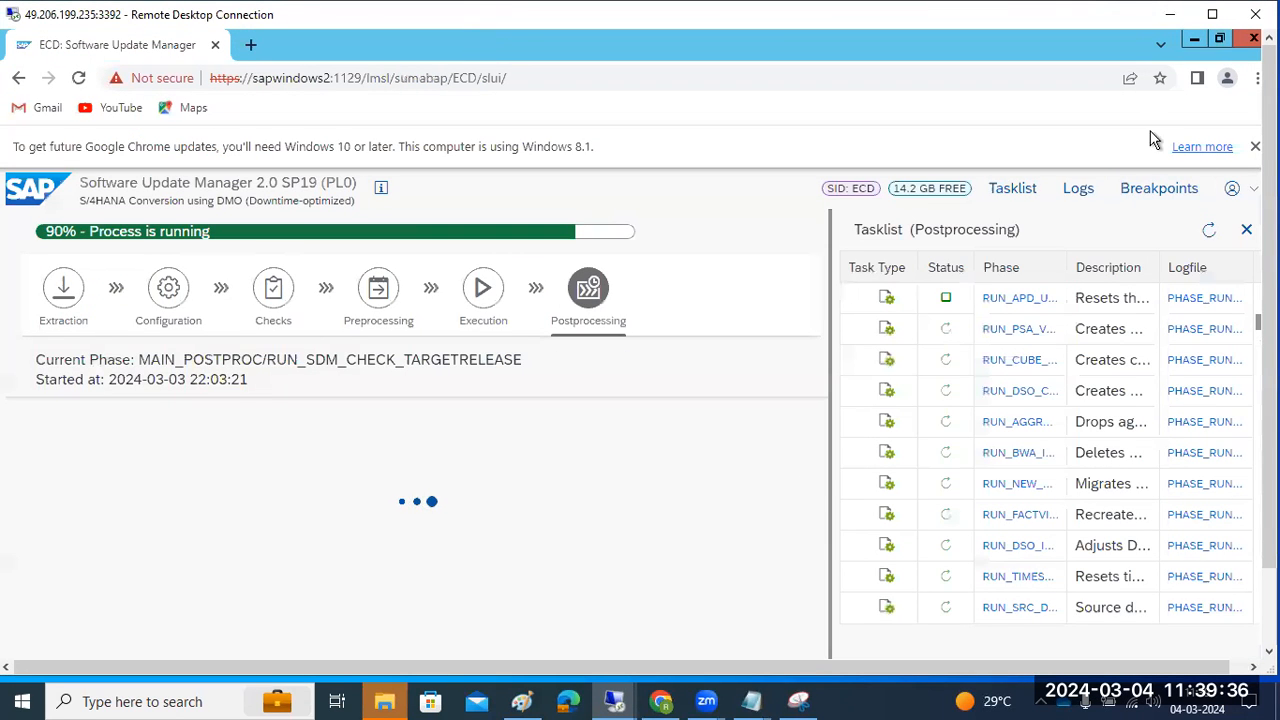
click(1166, 15)
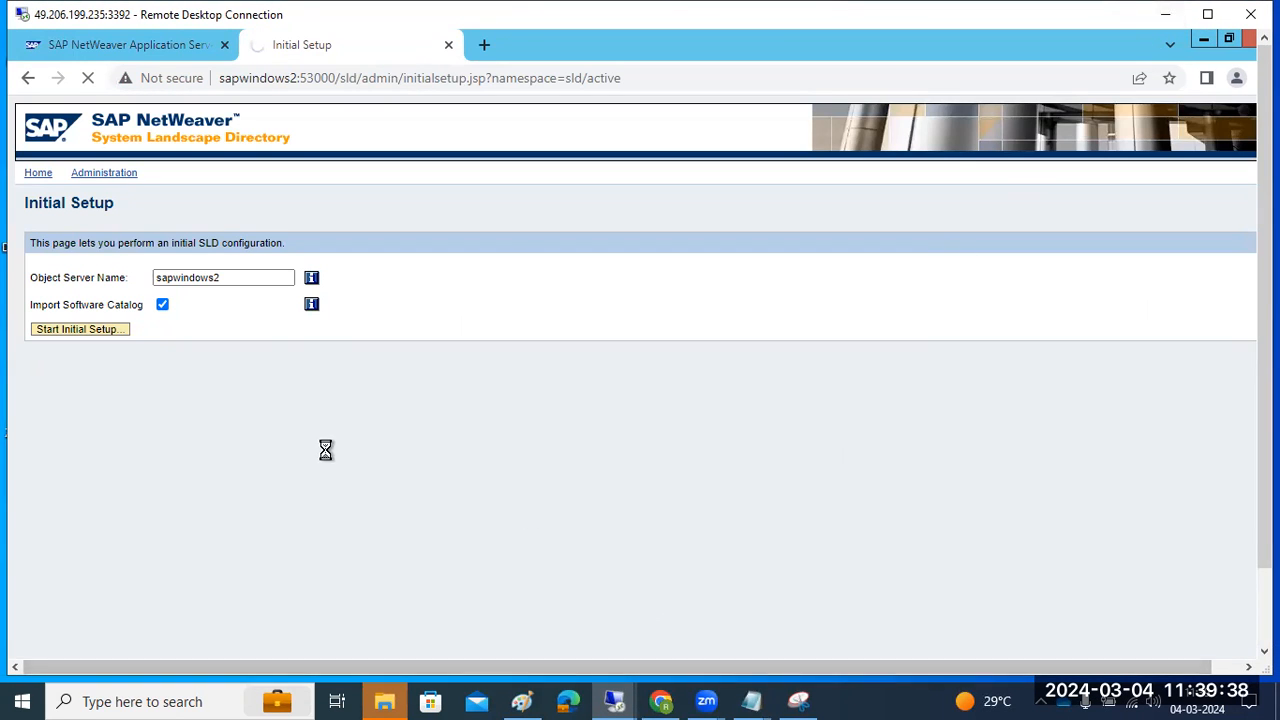
click(522, 701)
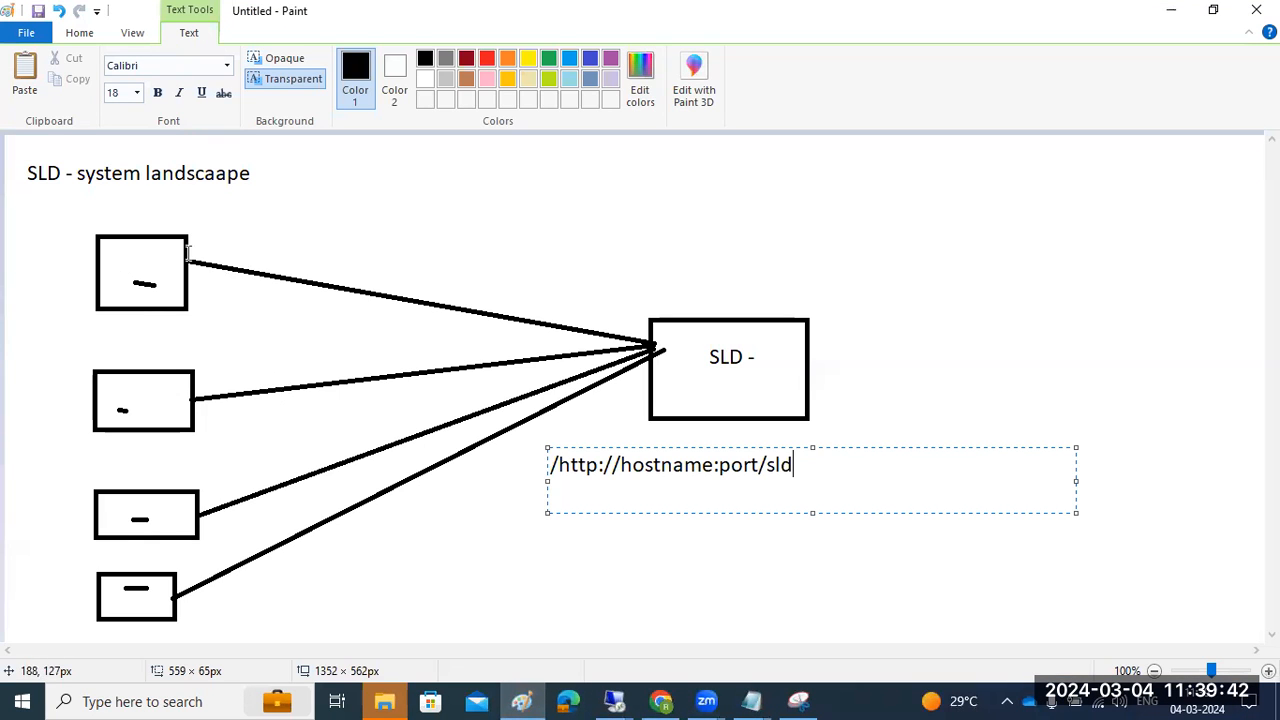
Discard a stray Paint text label and bring the remote SAP server window forward
drag(201, 224, 228, 248)
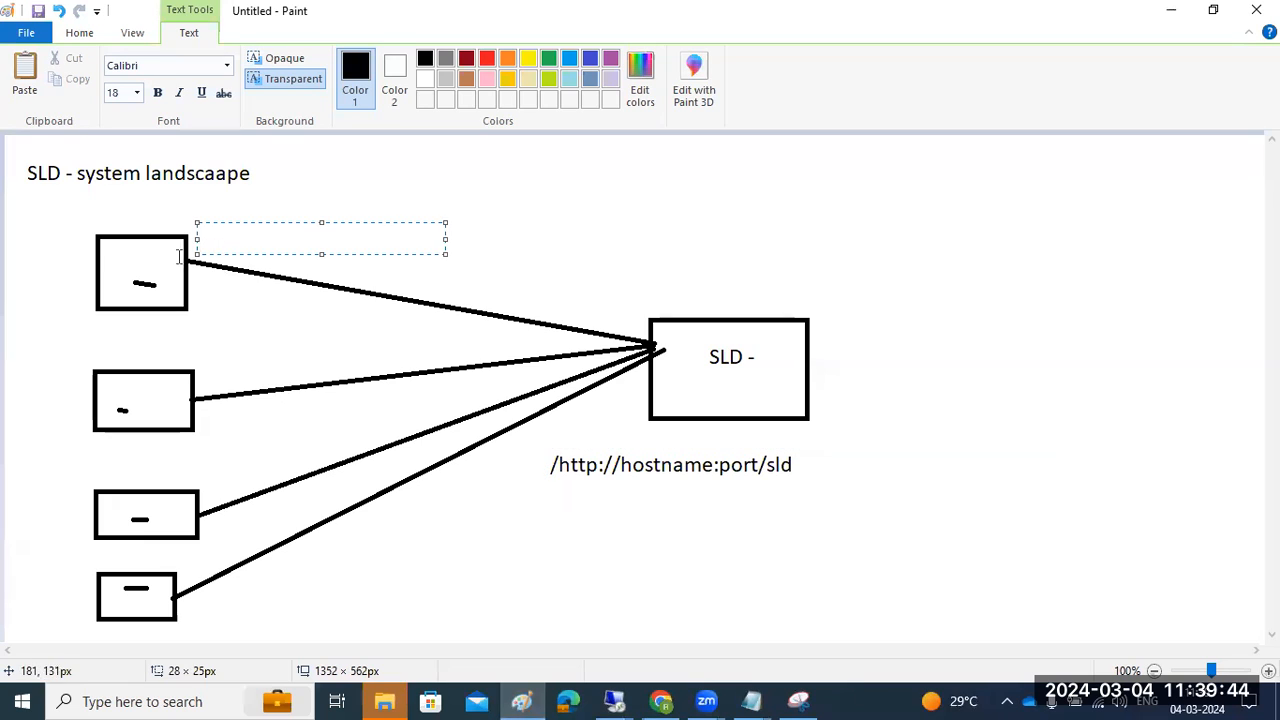
click(700, 365)
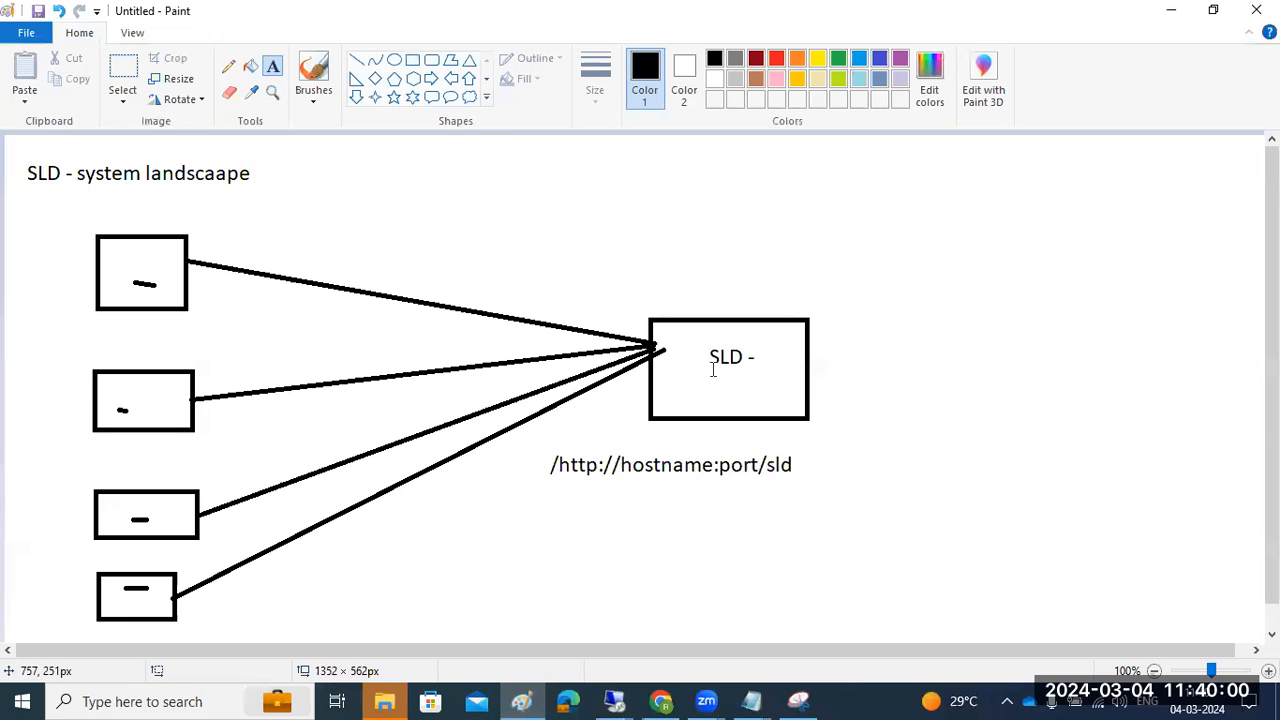
click(614, 701)
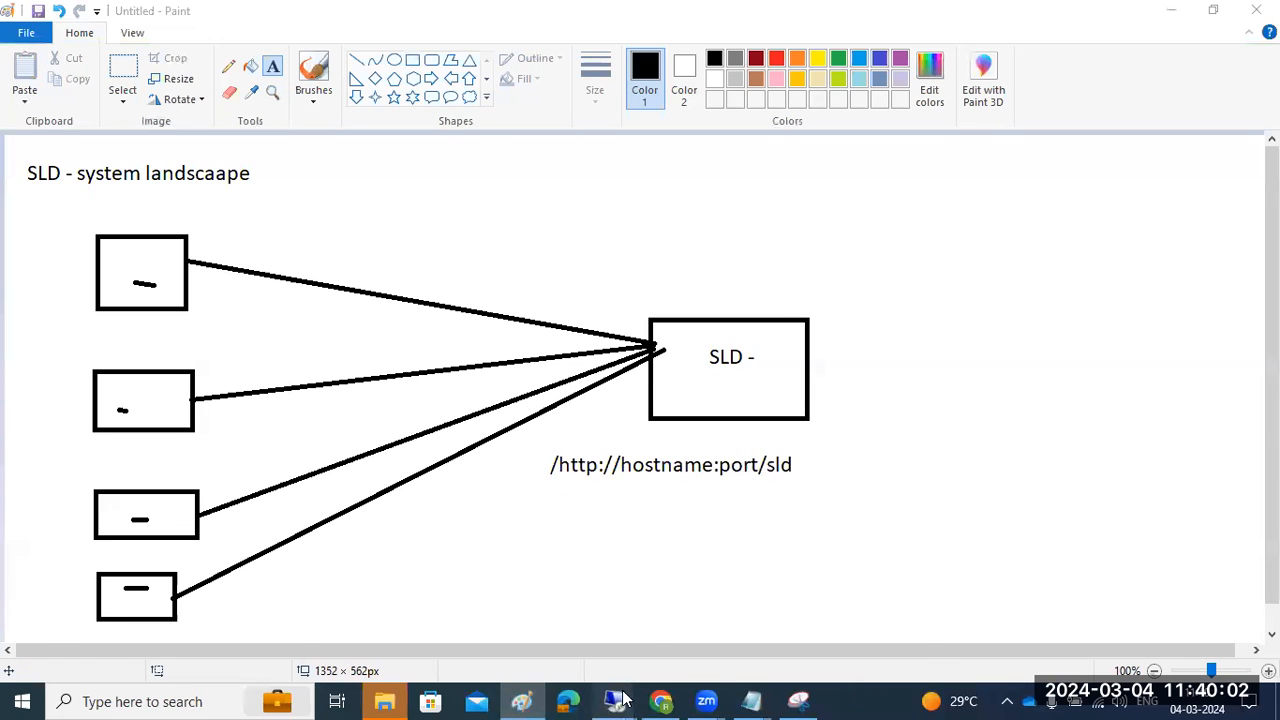
click(761, 630)
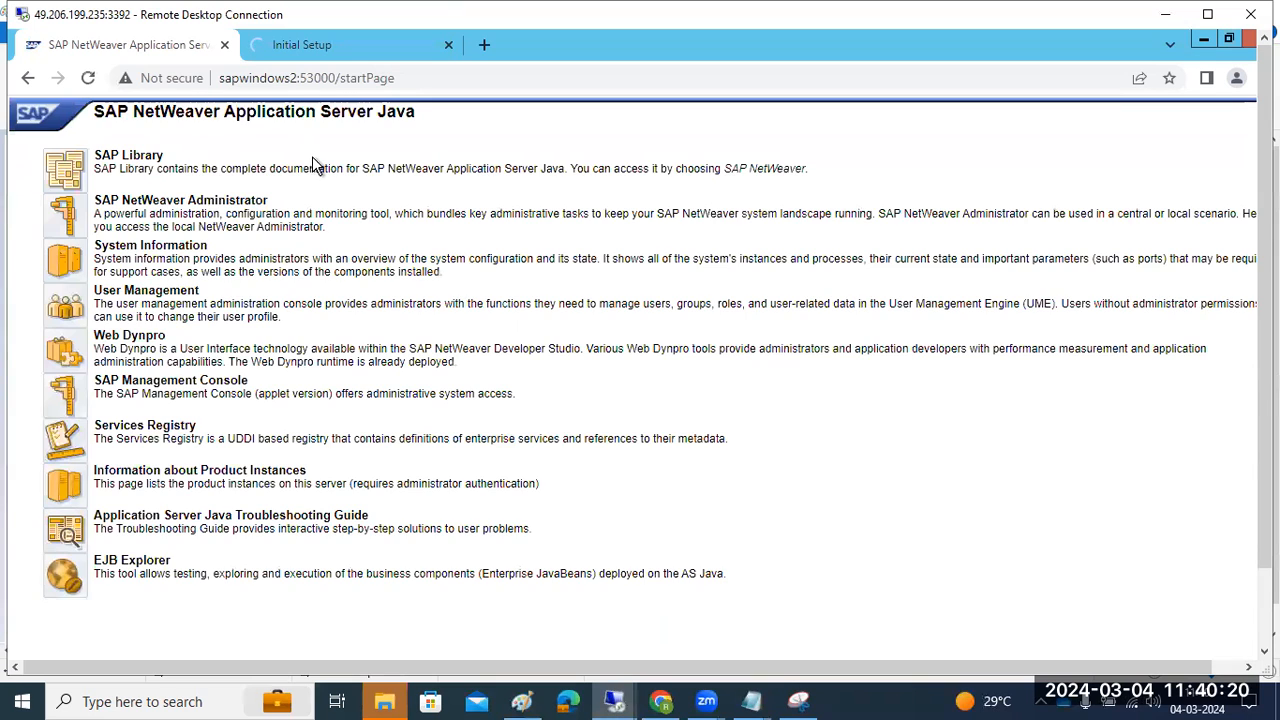
Open NetWeaver Administrator, search for 'desti', and open the Destinations tool
click(63, 226)
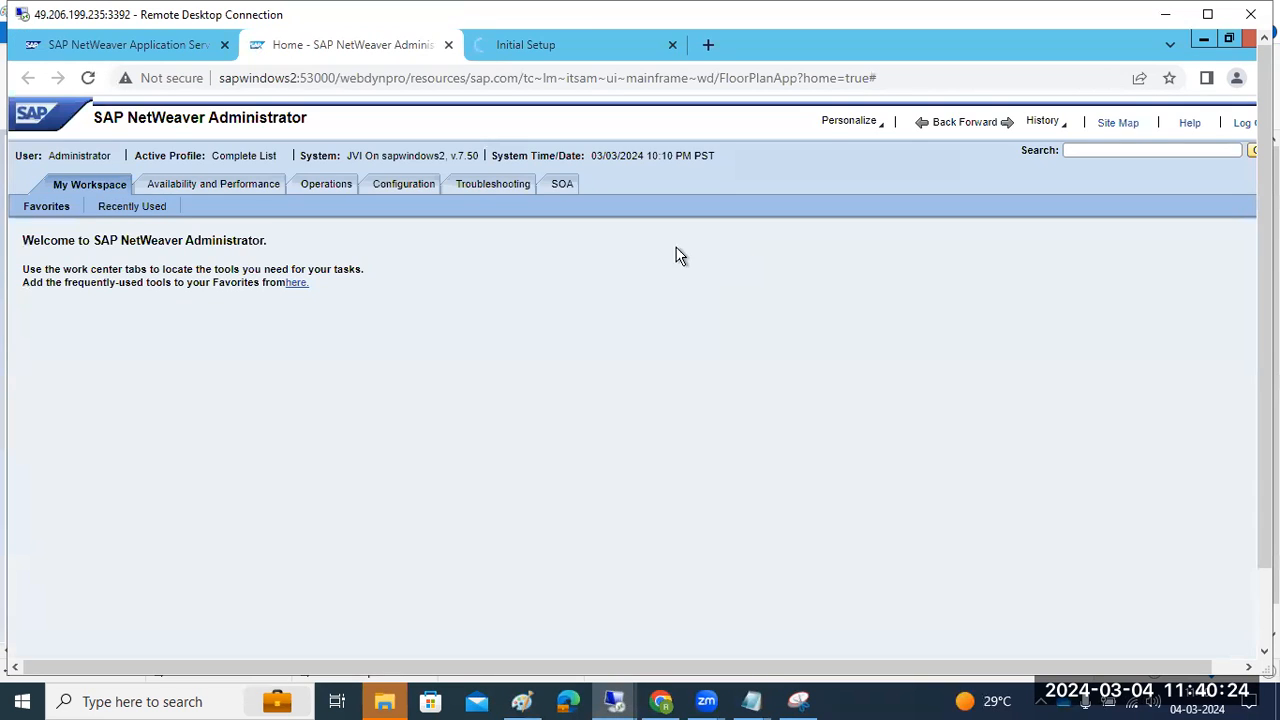
click(1087, 149)
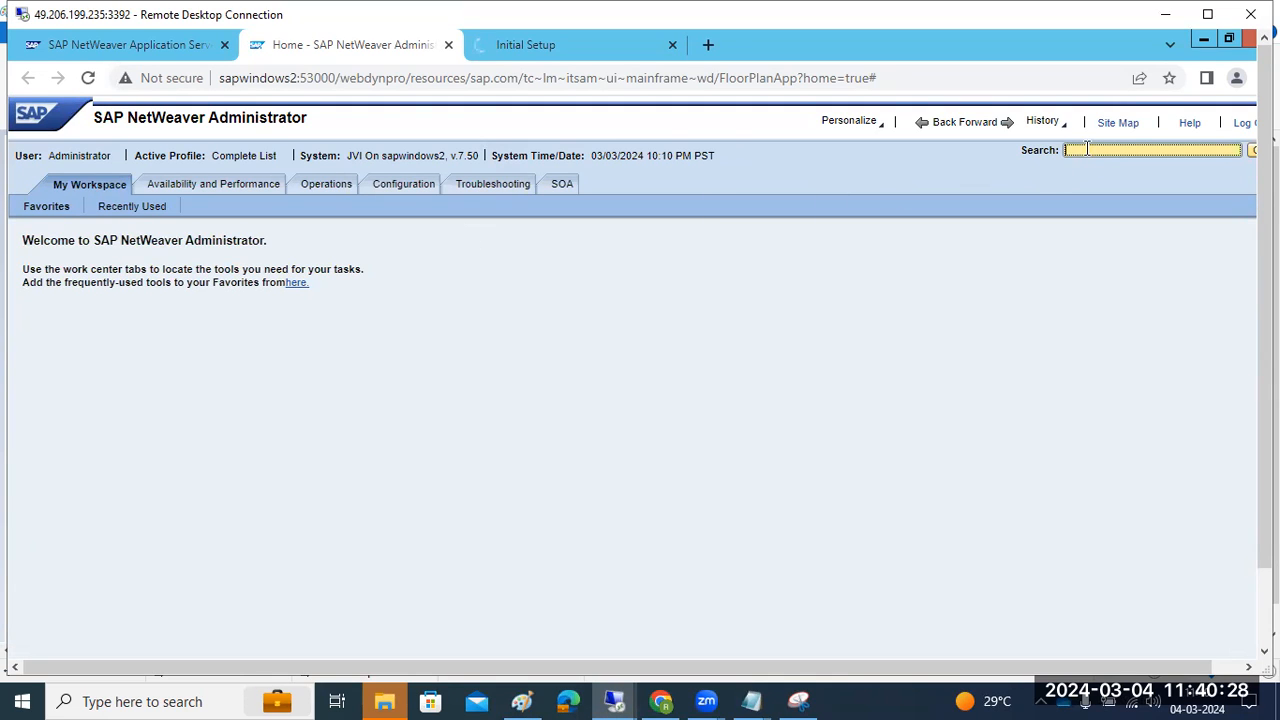
text(esti)
key(Return)
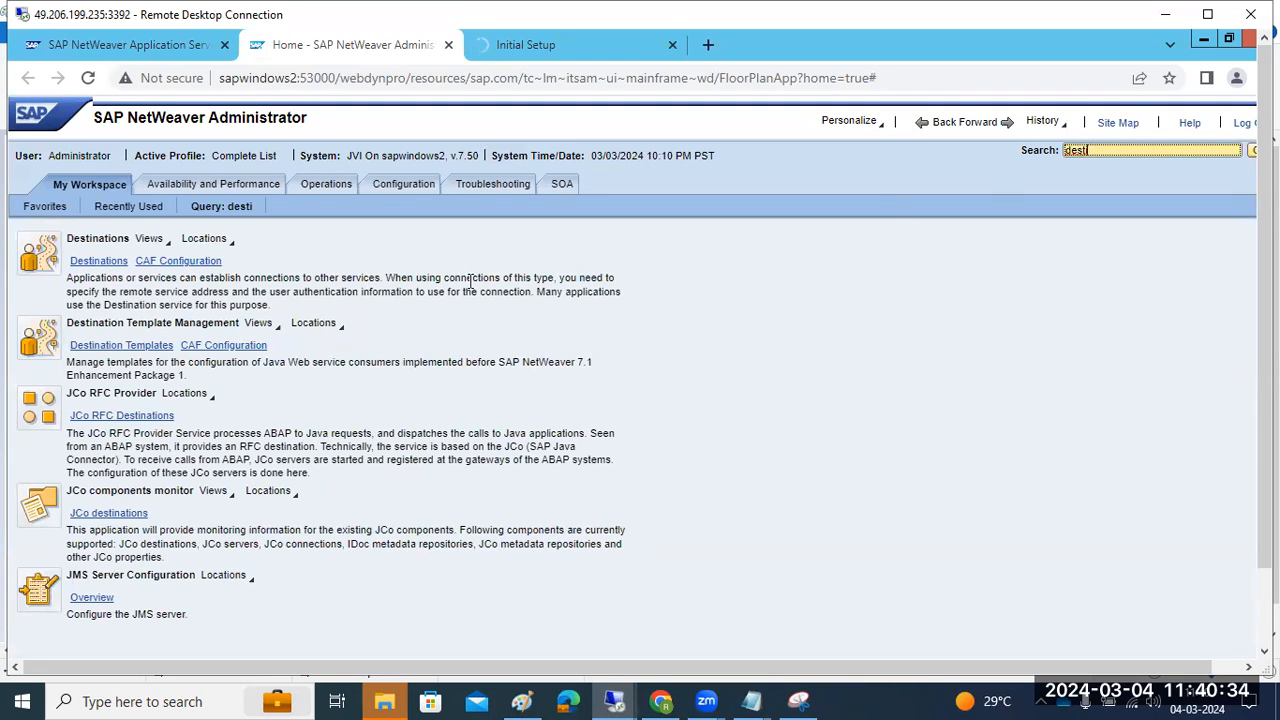
click(100, 261)
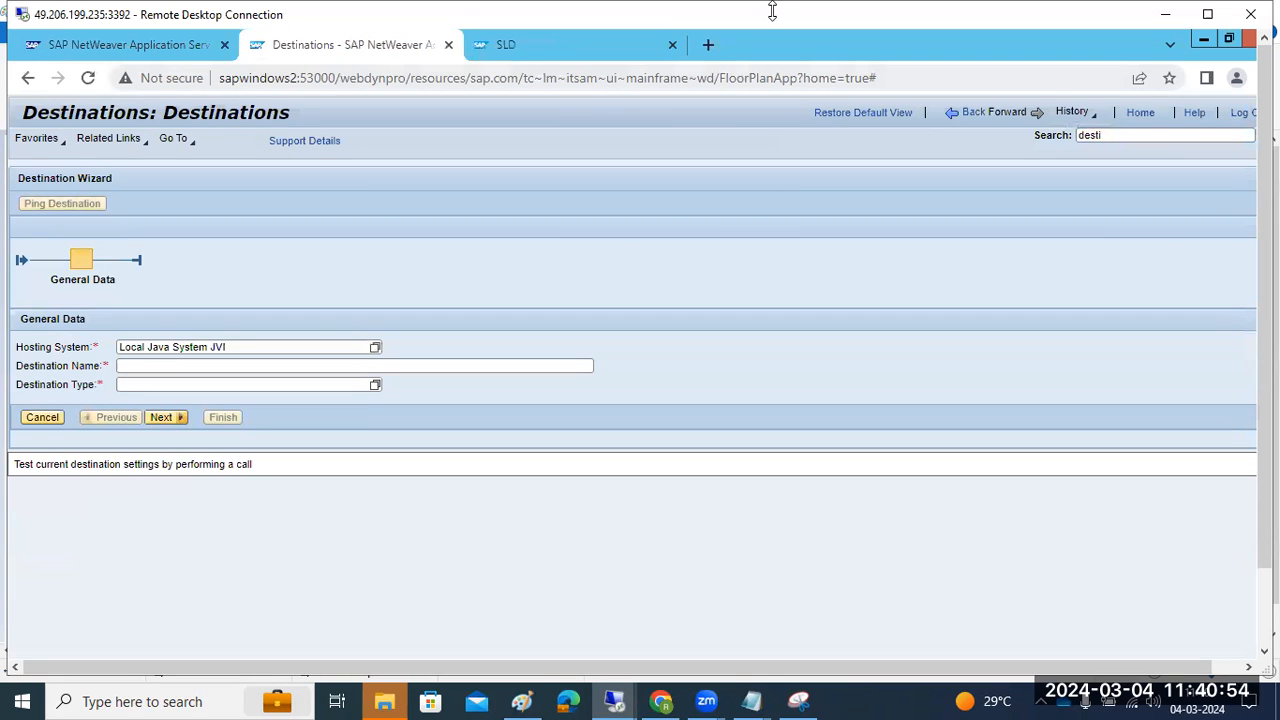
On the SLD tab, confirm Administration shows SLD running and view the content import progress
key(ctrl+Tab)
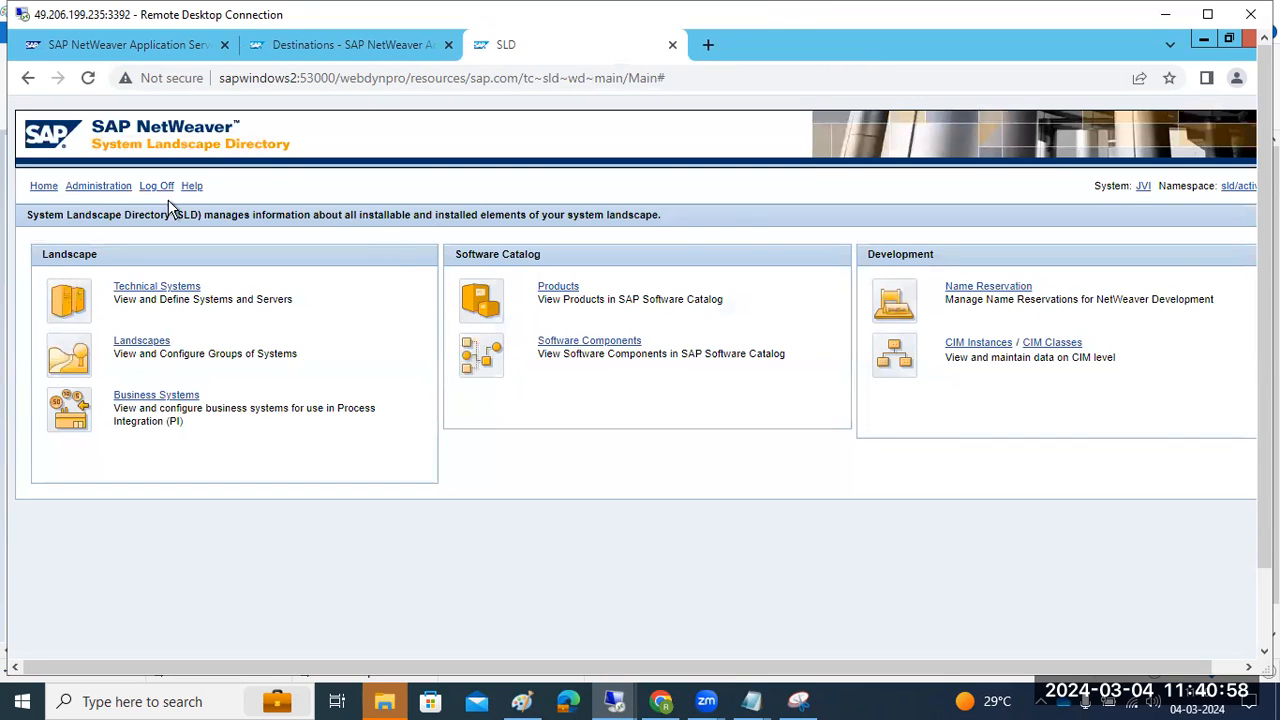
click(87, 188)
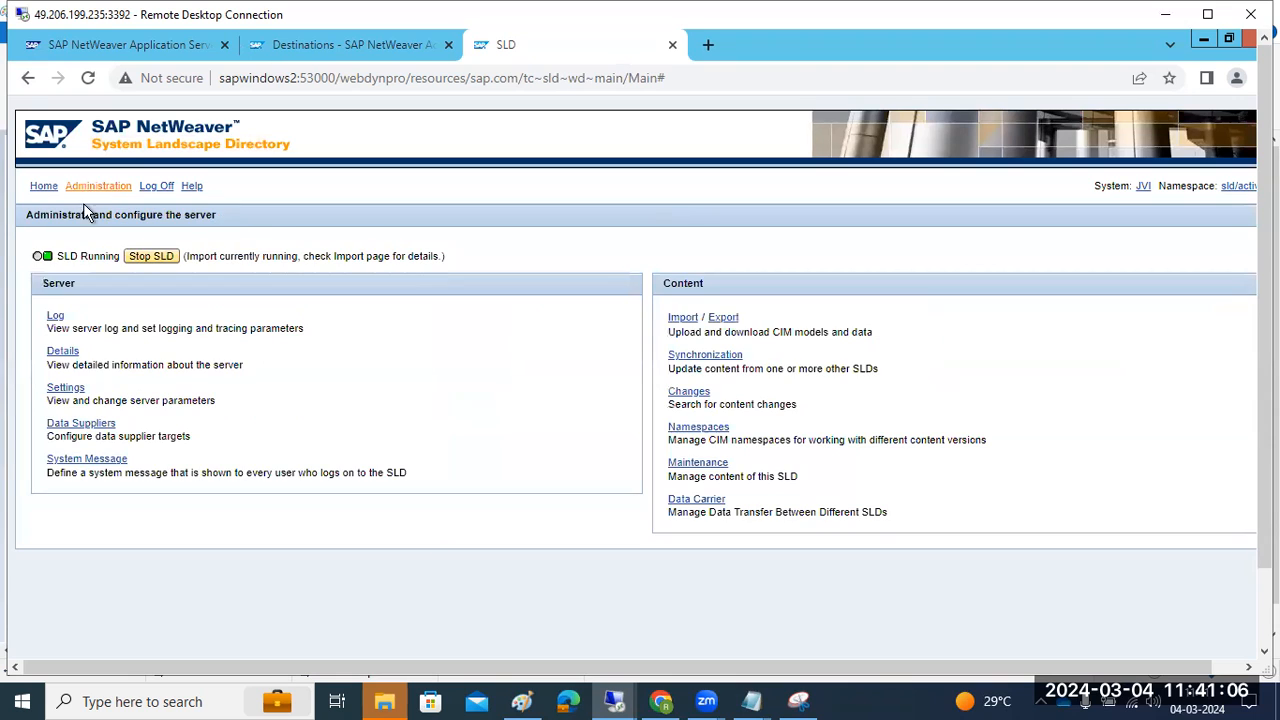
drag(82, 256, 95, 258)
drag(219, 252, 401, 261)
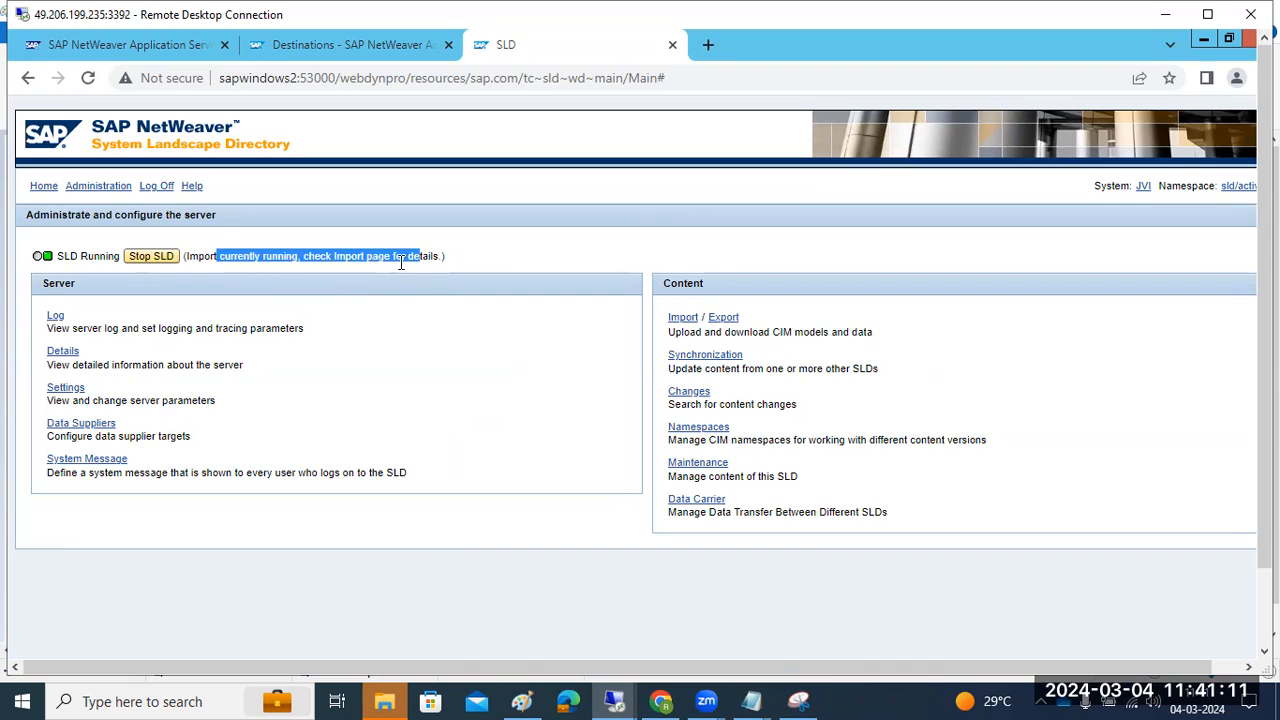
click(690, 320)
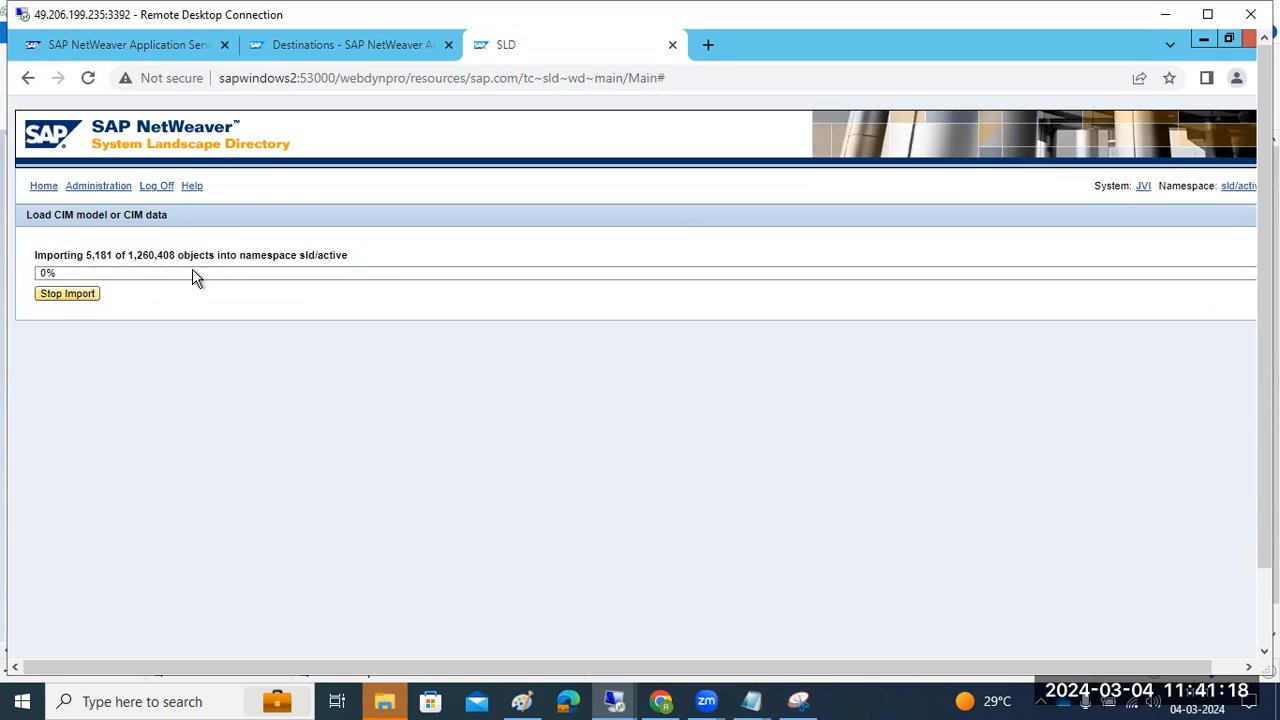
click(45, 187)
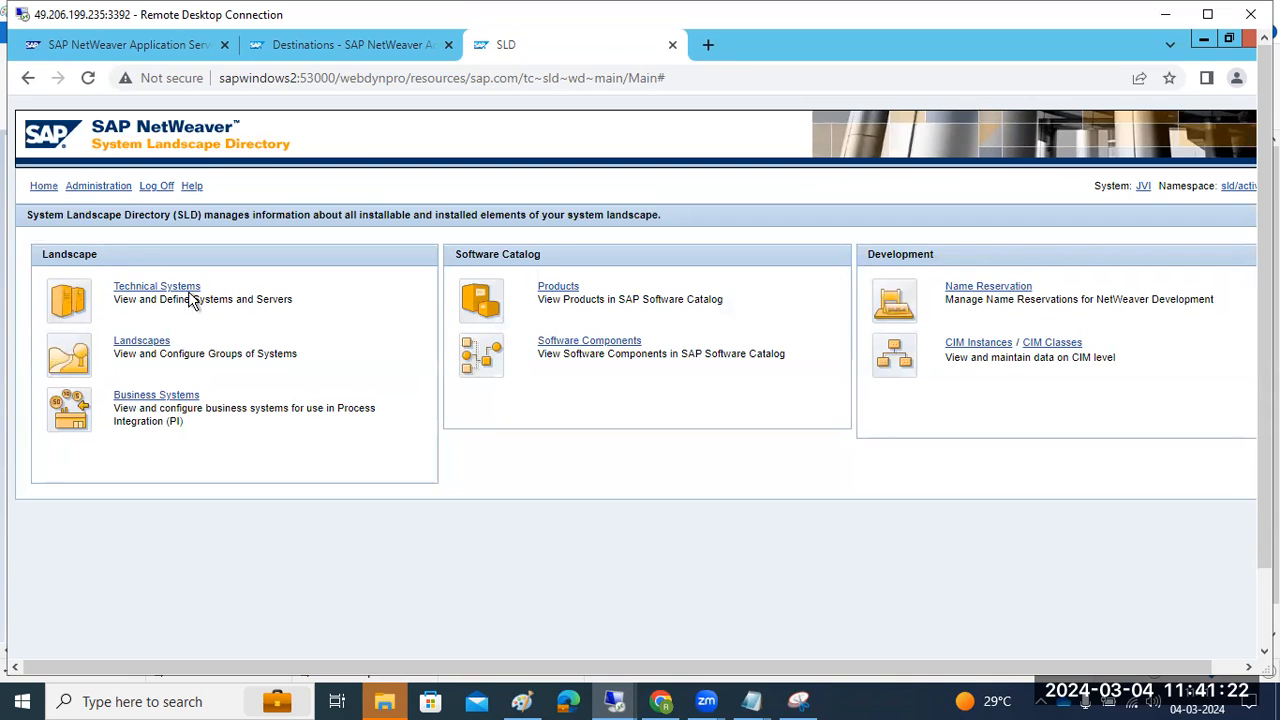
Open Technical Systems from the SLD home page, showing no systems listed yet
click(143, 290)
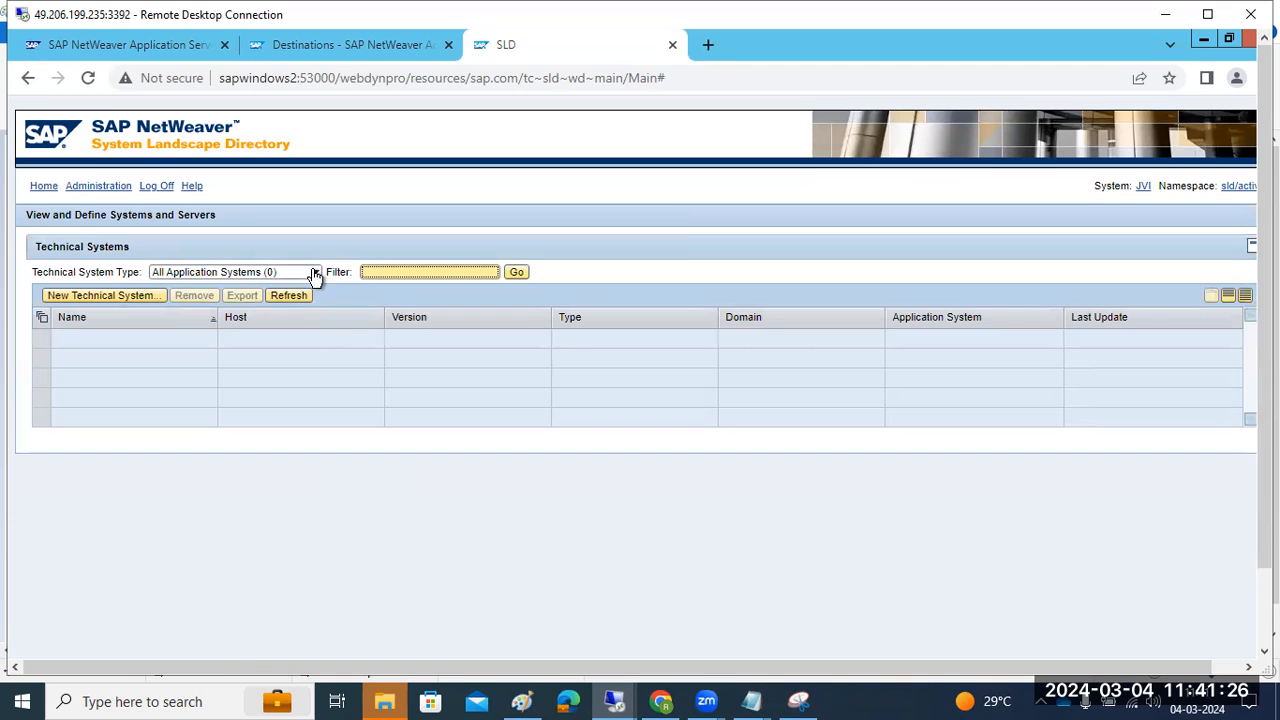
click(314, 273)
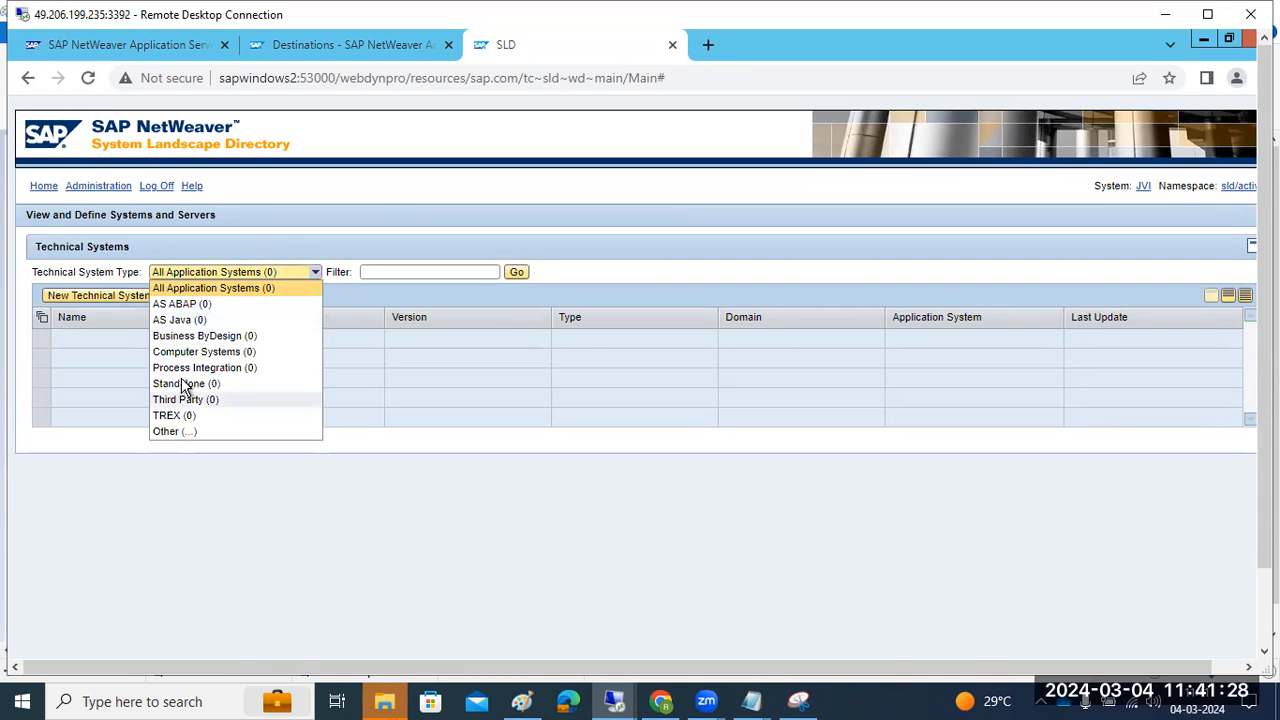
click(411, 452)
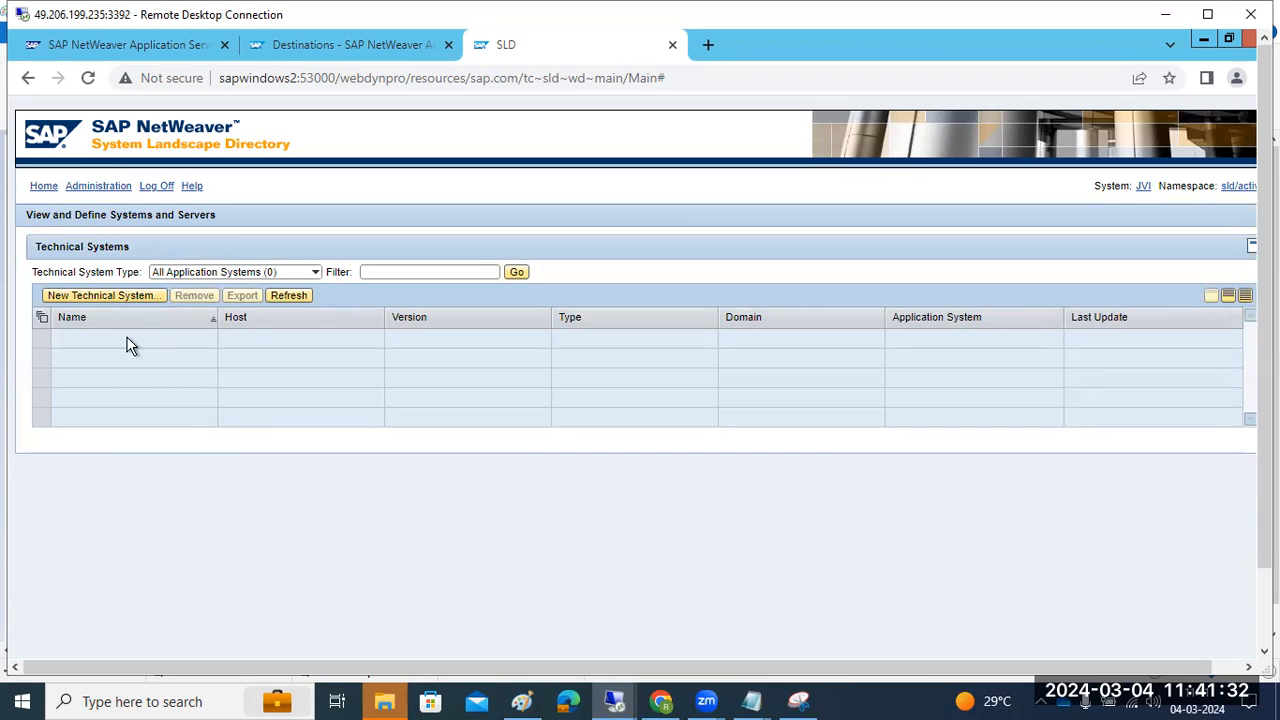
click(42, 188)
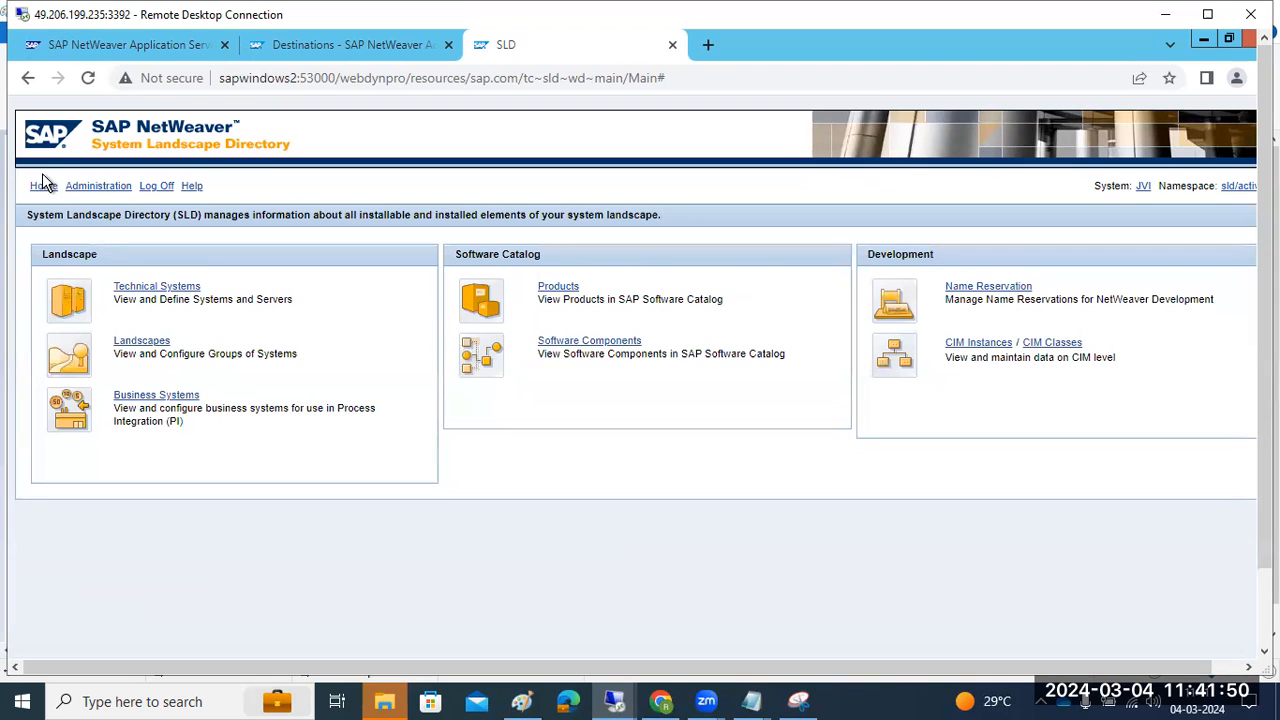
click(126, 290)
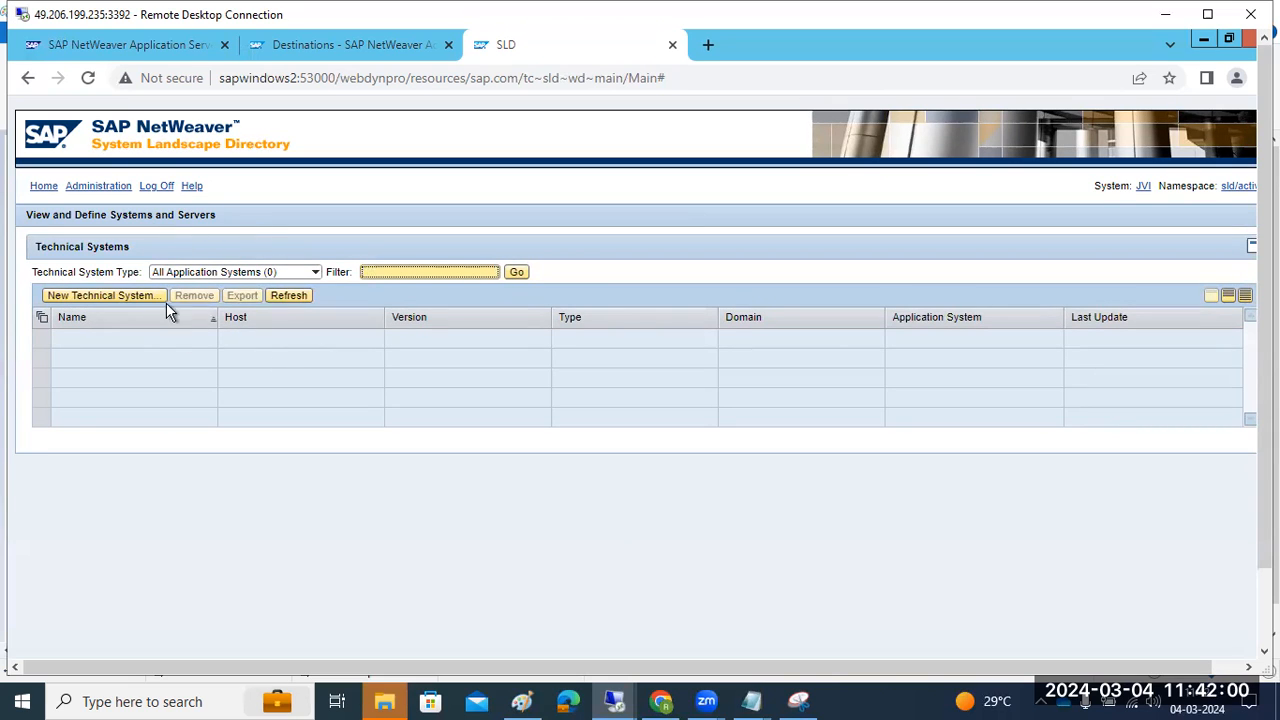
mouse_move(1264, 497)
mouse_down()
mouse_move(1264, 574)
mouse_move(1264, 498)
mouse_up()
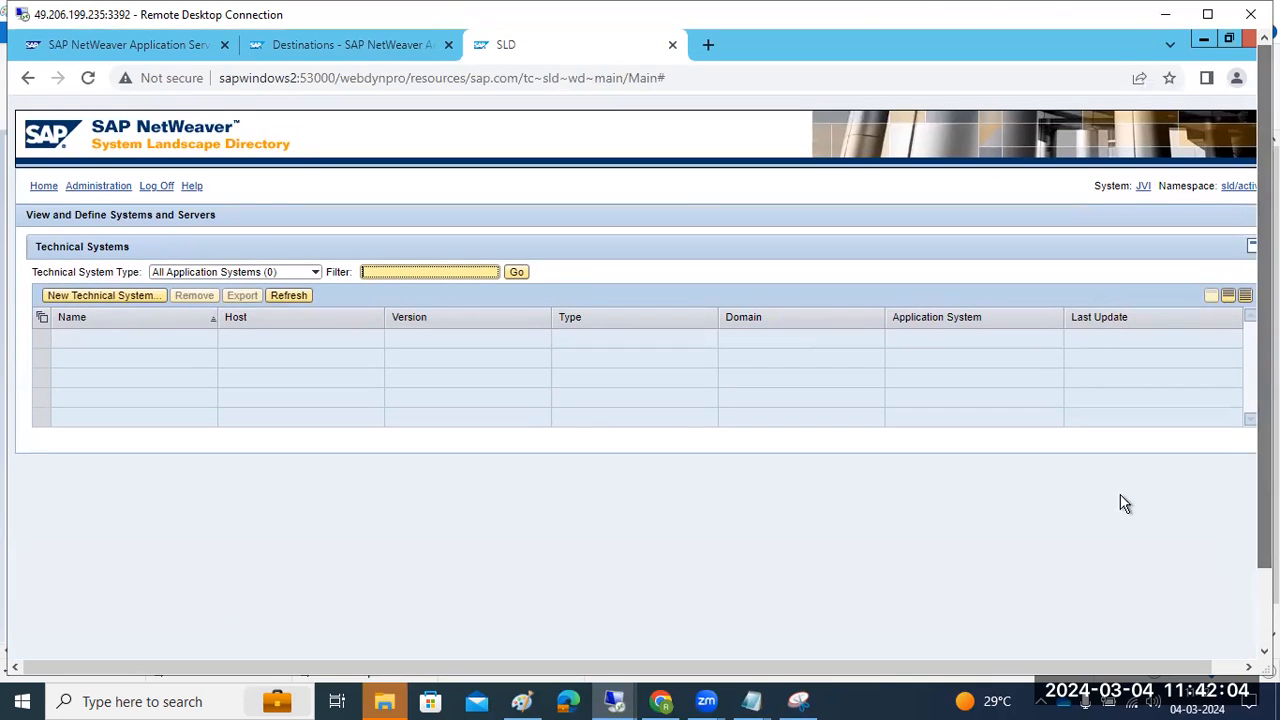
Return to the Destination Wizard's name field, then open a new blank Chrome tab
key(ctrl+shift+Tab)
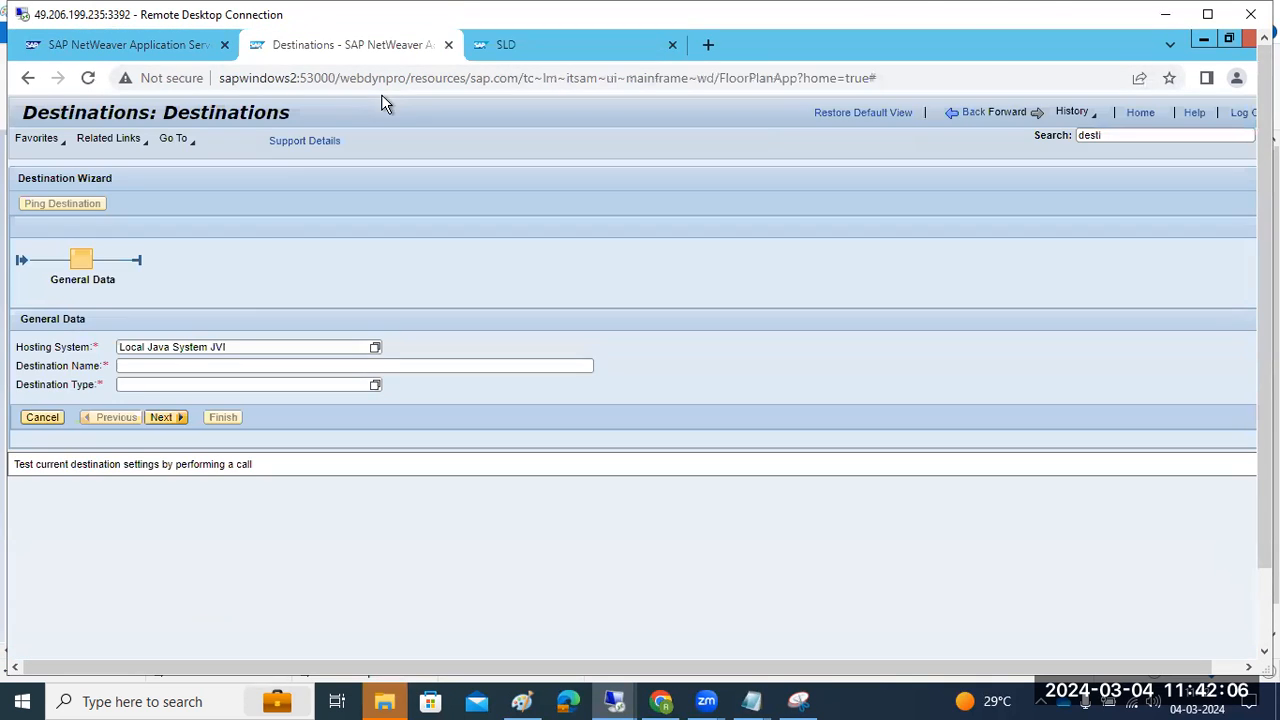
click(159, 364)
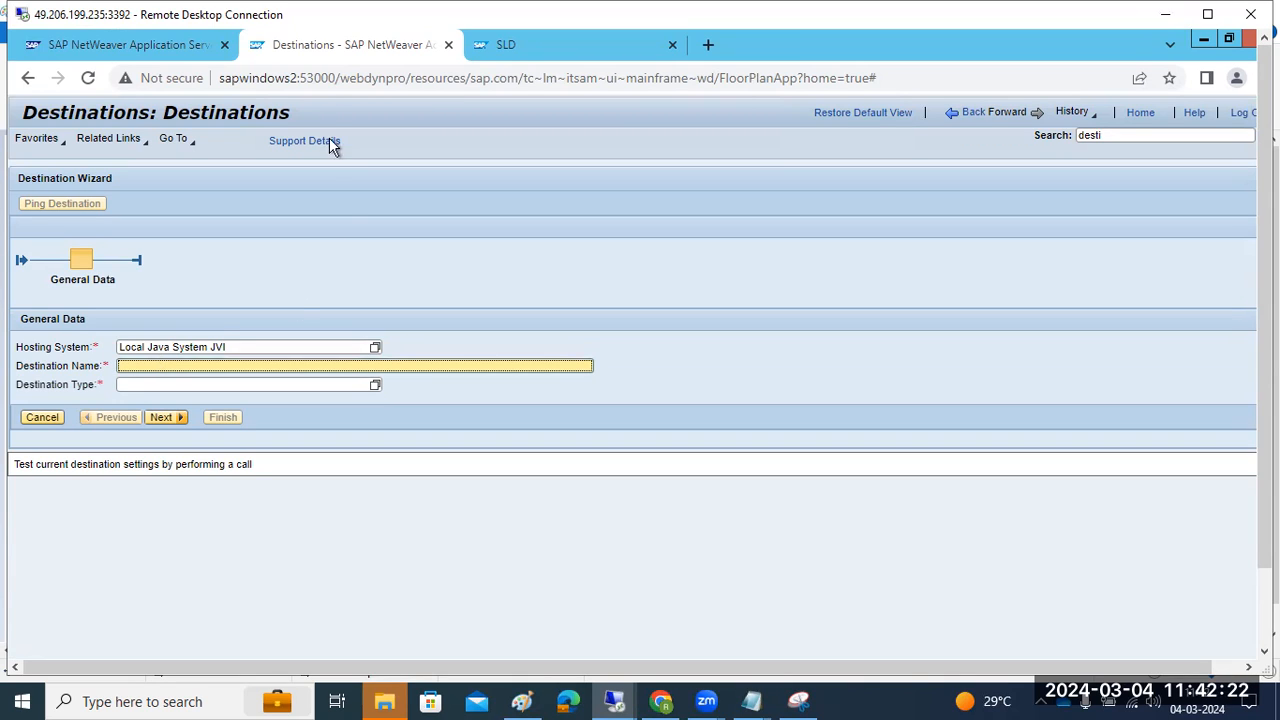
key(ctrl+t)
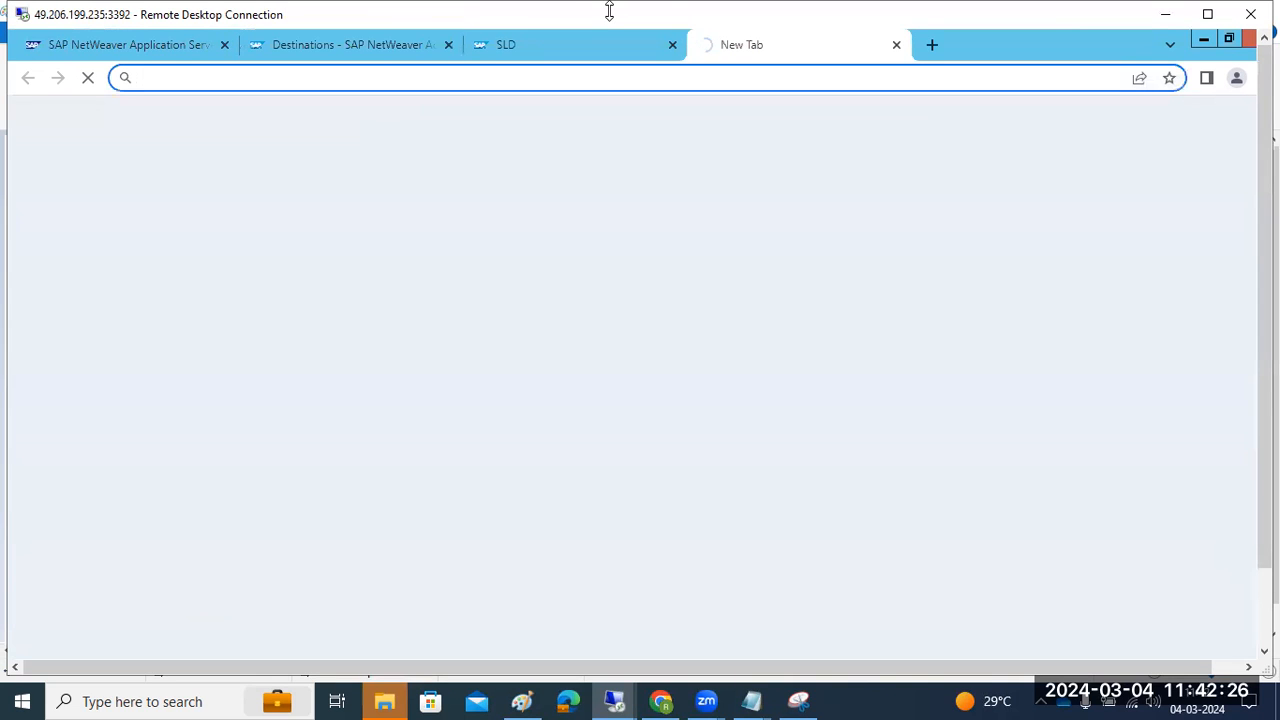
Google 'SLD_client in NWA SAP' in the new tab
key(ctrl+shift+Tab)
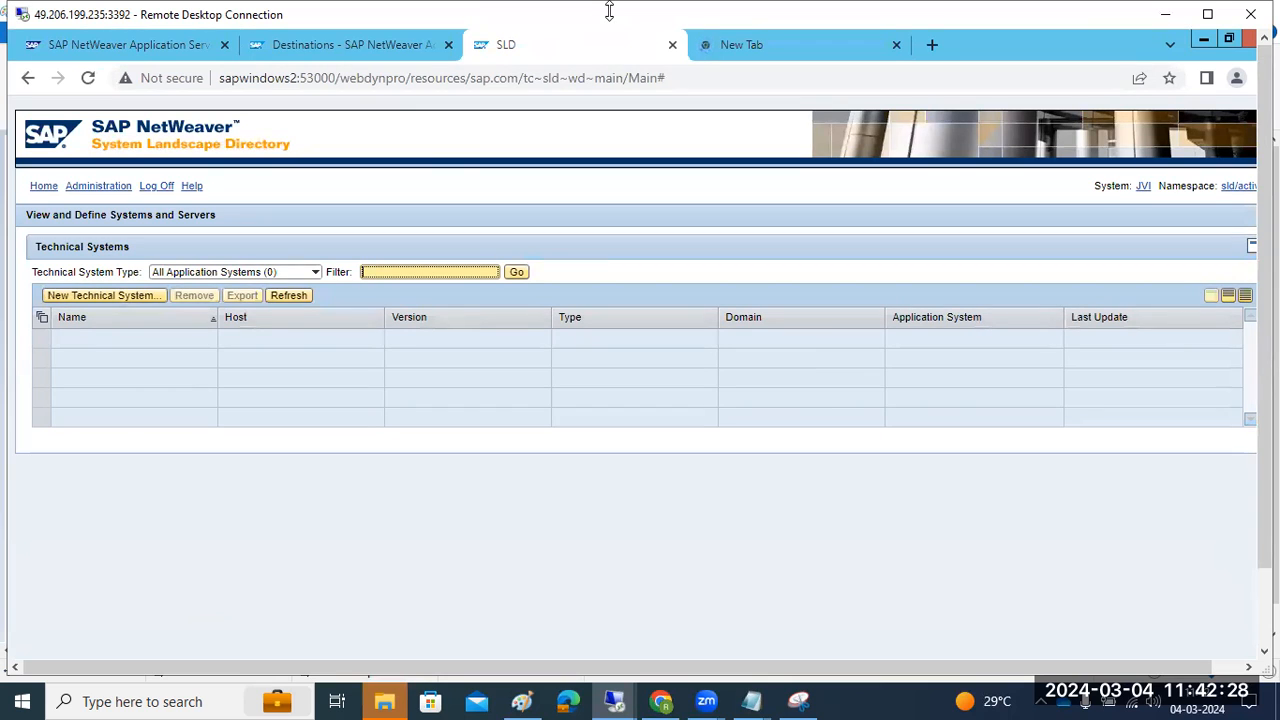
key(ctrl+Tab)
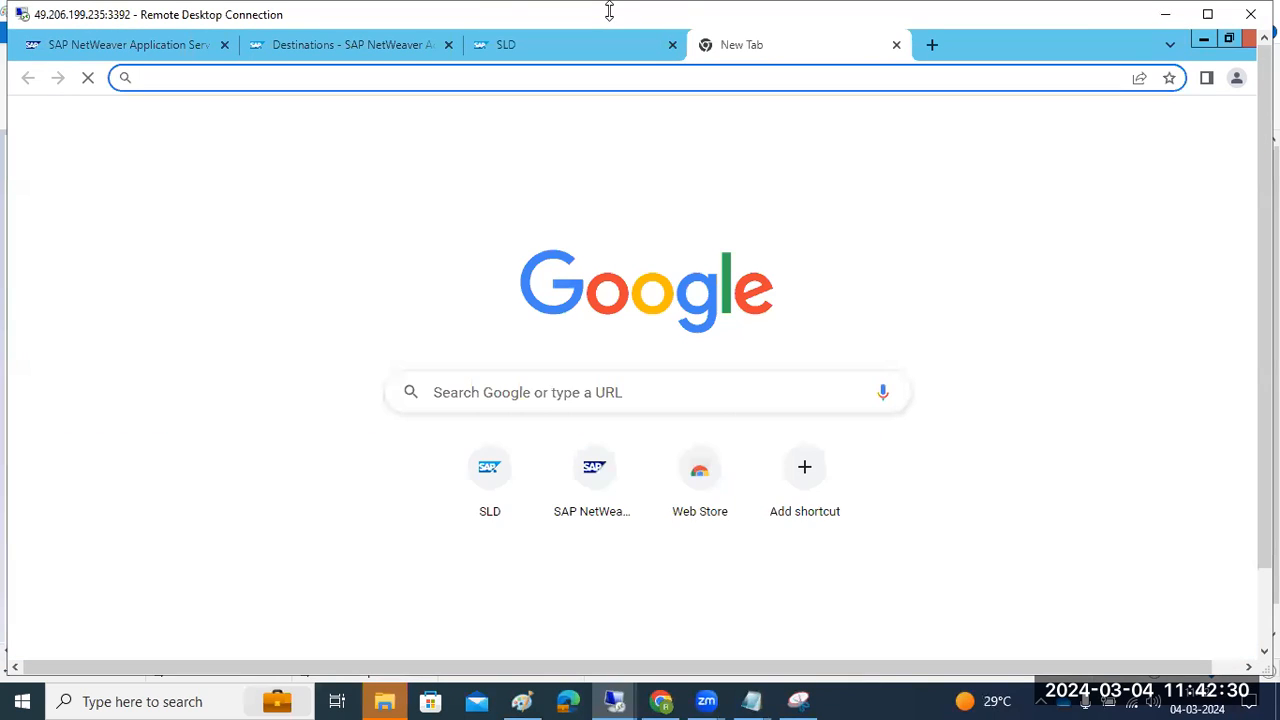
click(437, 392)
text(SLD)
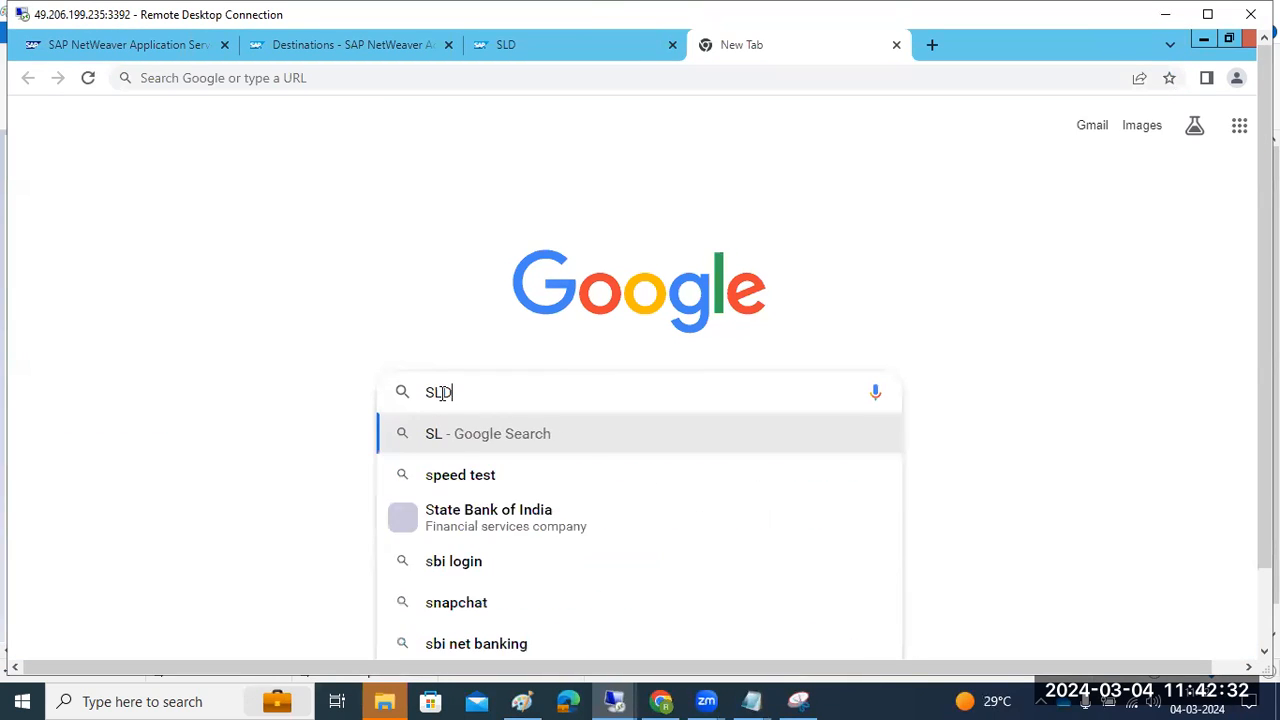
text(_client in NWA)
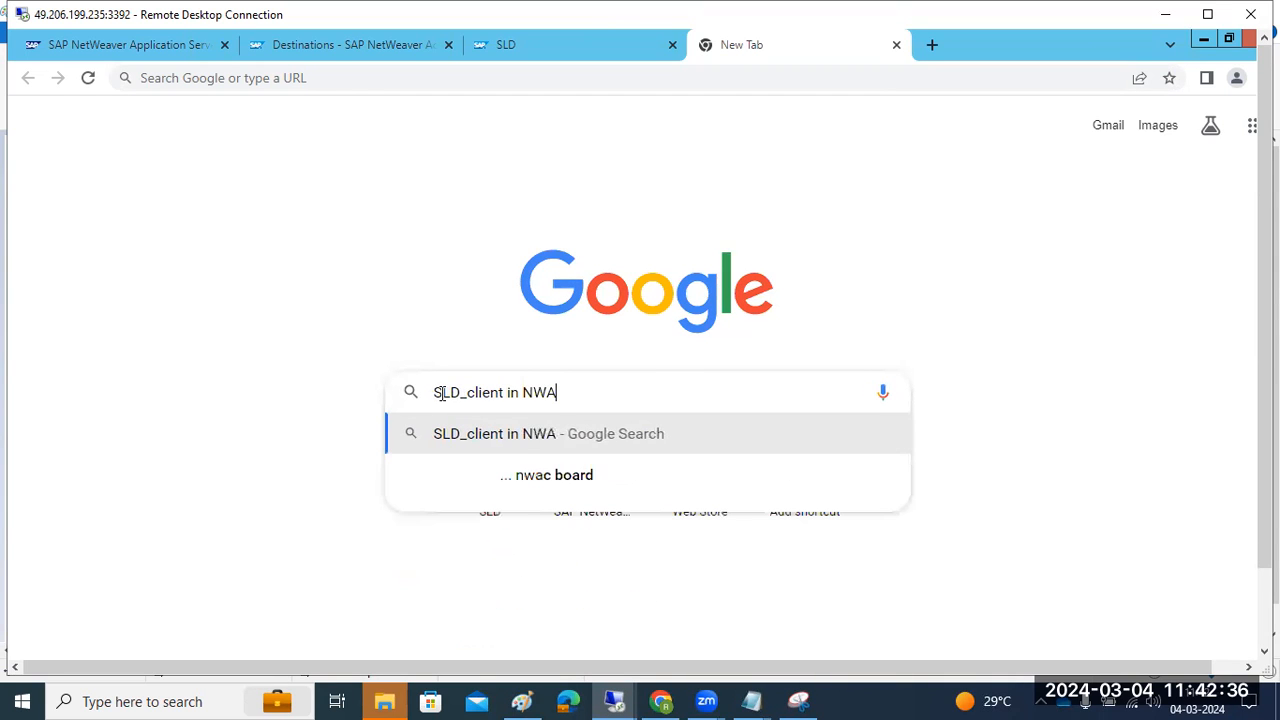
text( SAP)
key(Return)
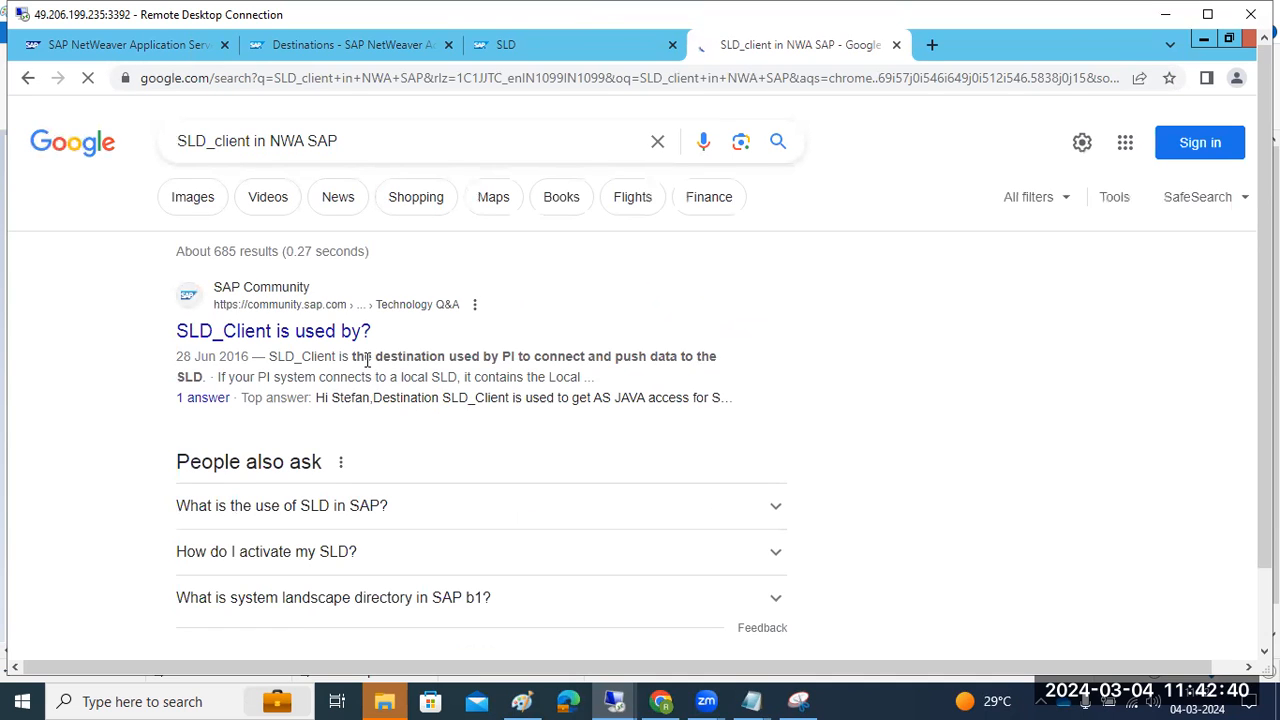
Expand 'What is the use of SLD in SAP?' and open the diagram's help.sap.com page
drag(356, 357, 692, 360)
scroll(687, 367, down, 1)
scroll(687, 367, down, 1)
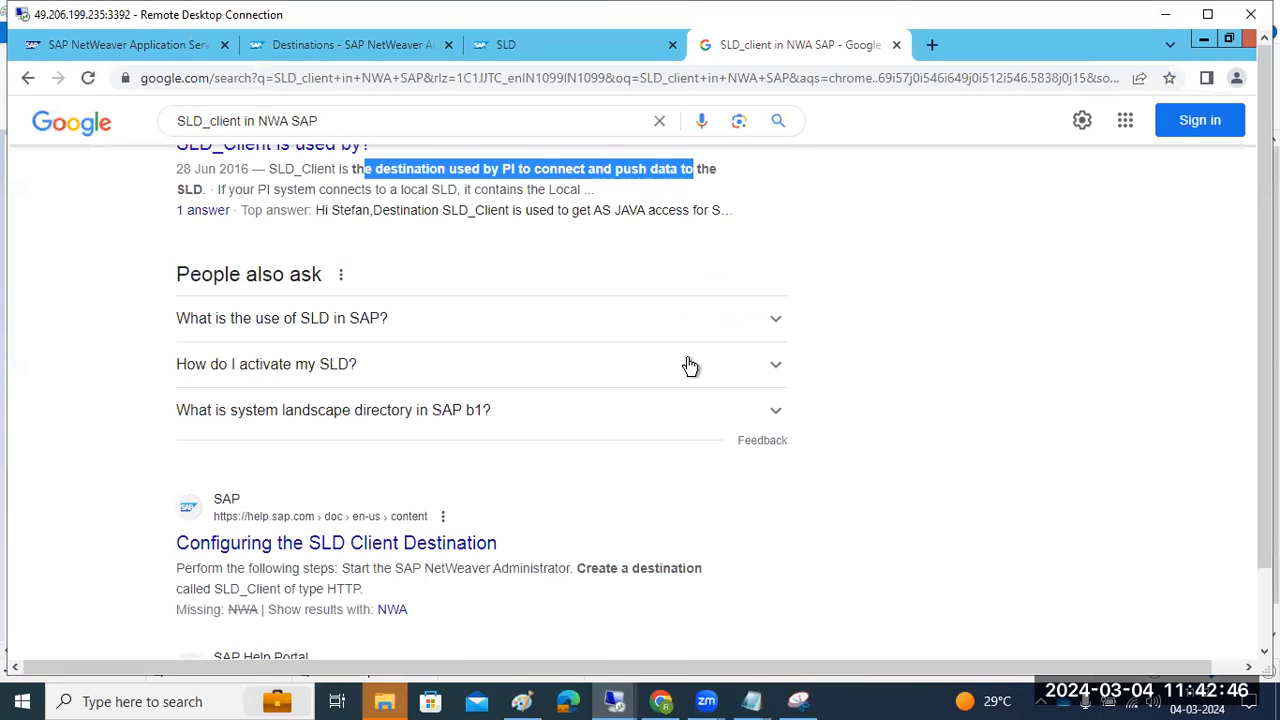
click(347, 331)
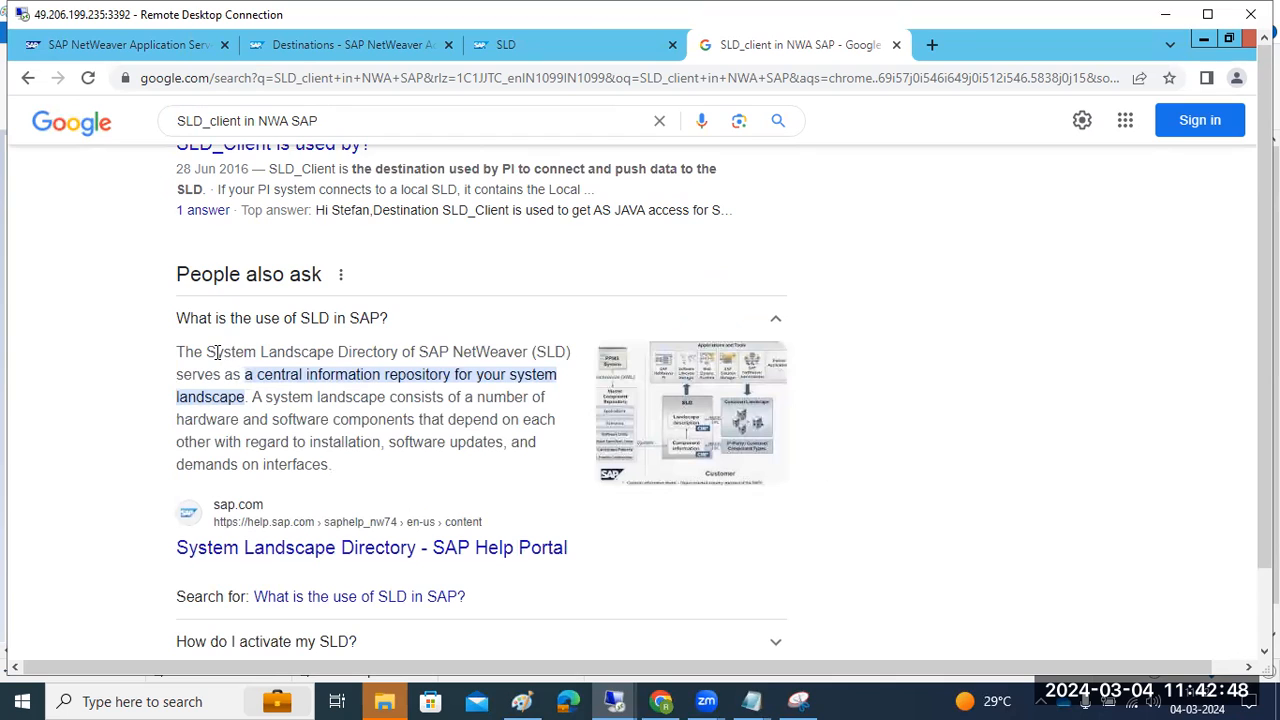
drag(216, 352, 514, 347)
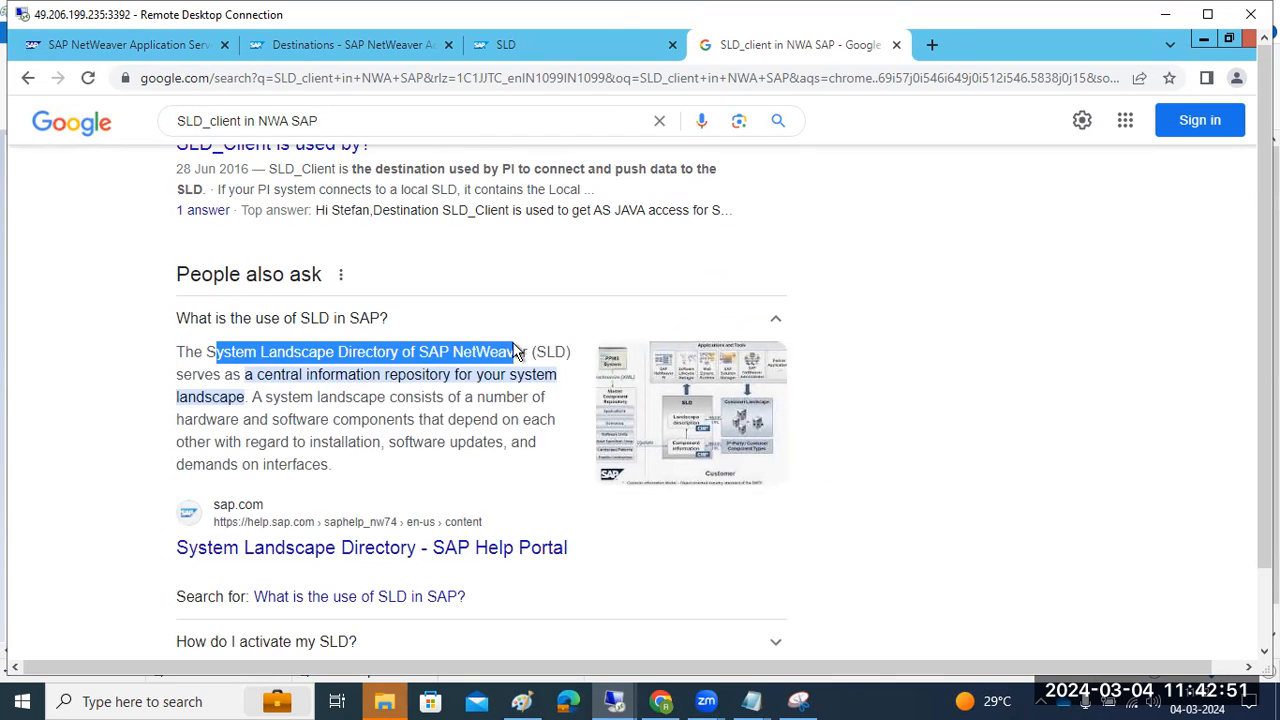
click(695, 404)
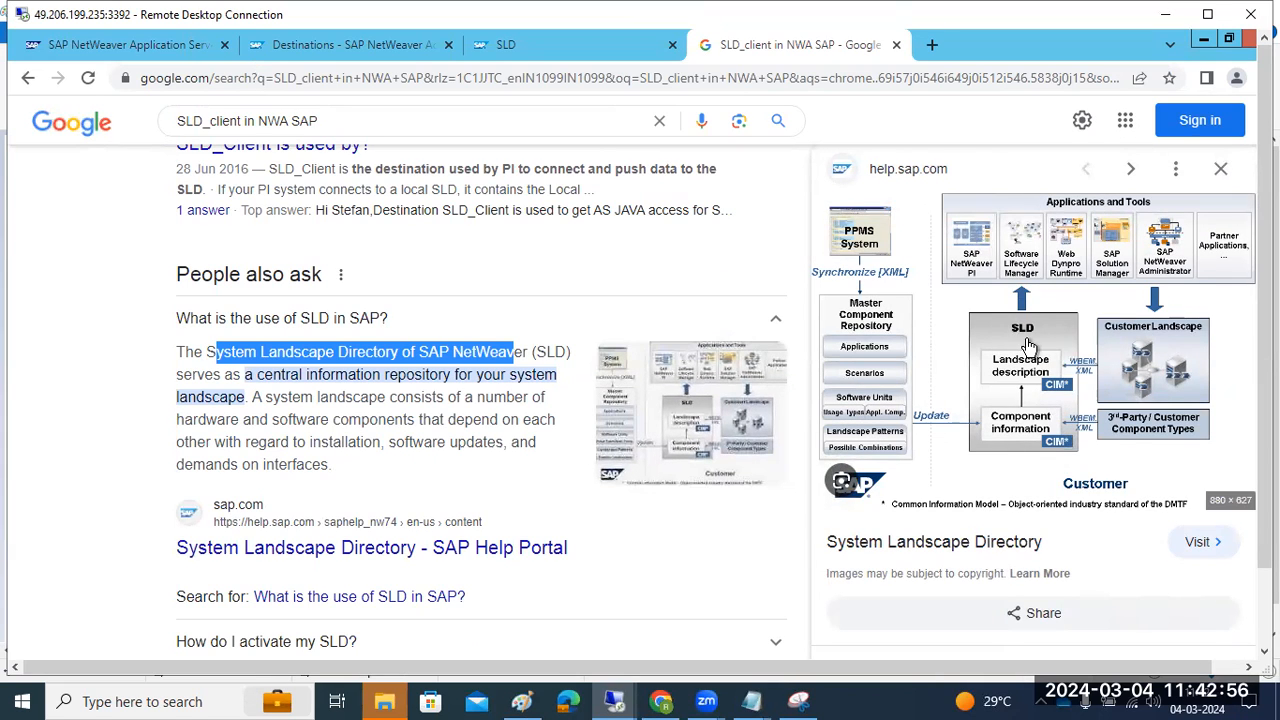
click(1150, 263)
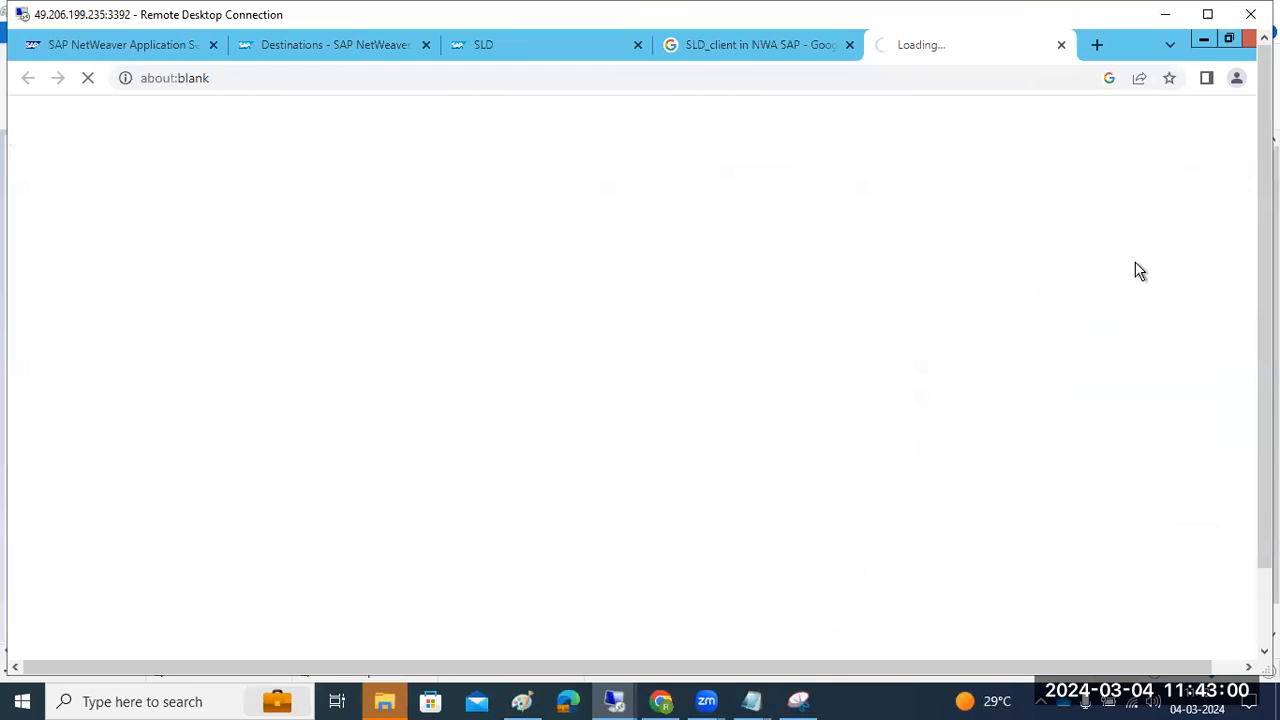
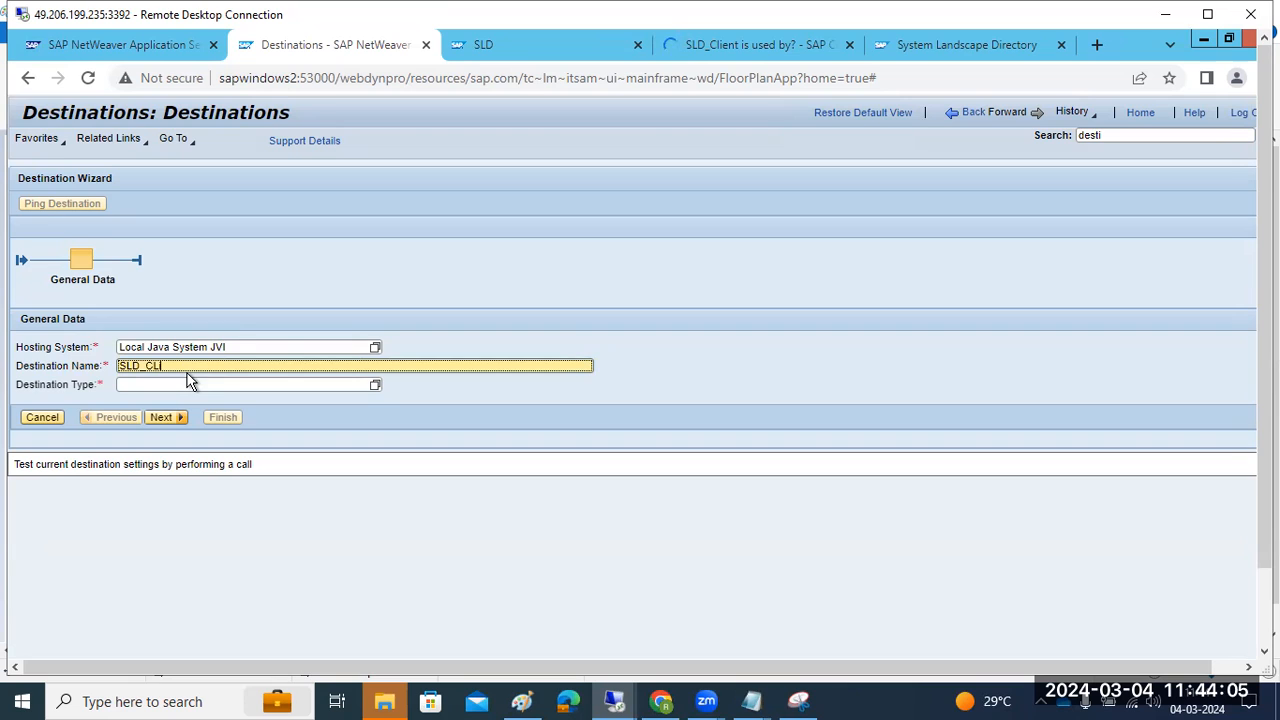
Correct the destination name to SLD_Client and set its destination type to HTTP
click(157, 365)
key(BackSpace)
text(l)
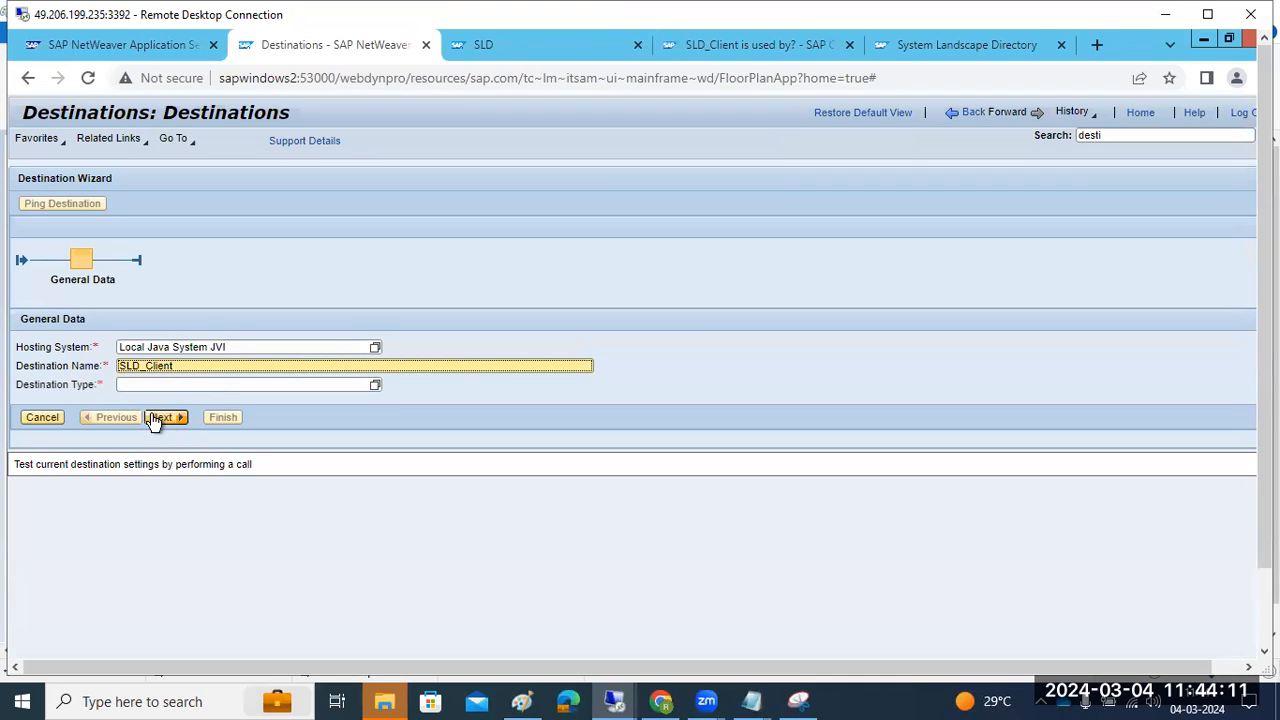
click(376, 389)
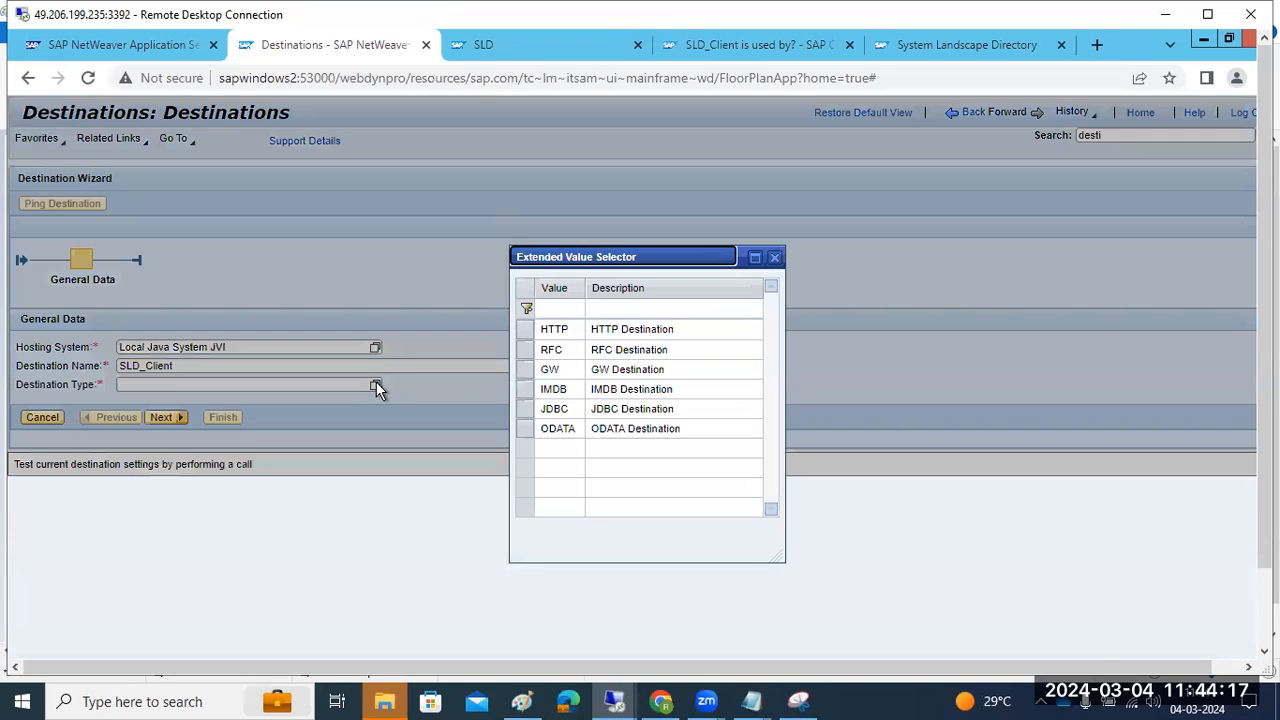
double_click(647, 330)
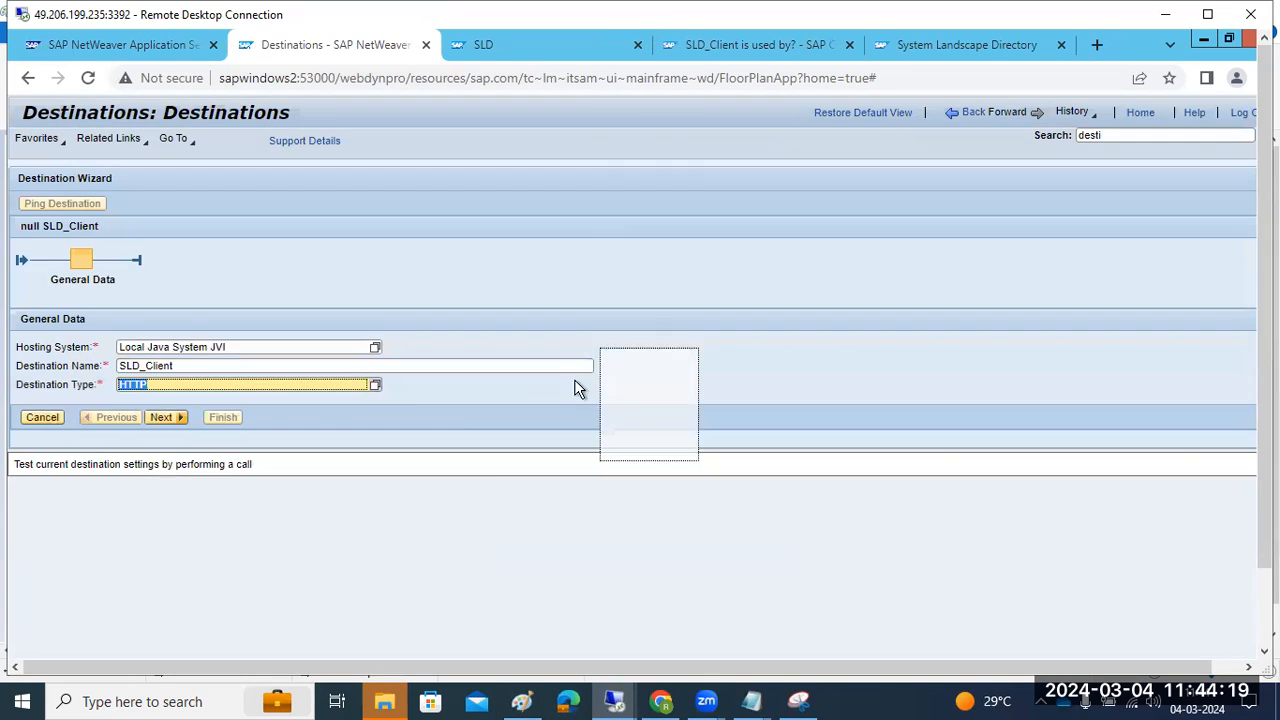
click(164, 418)
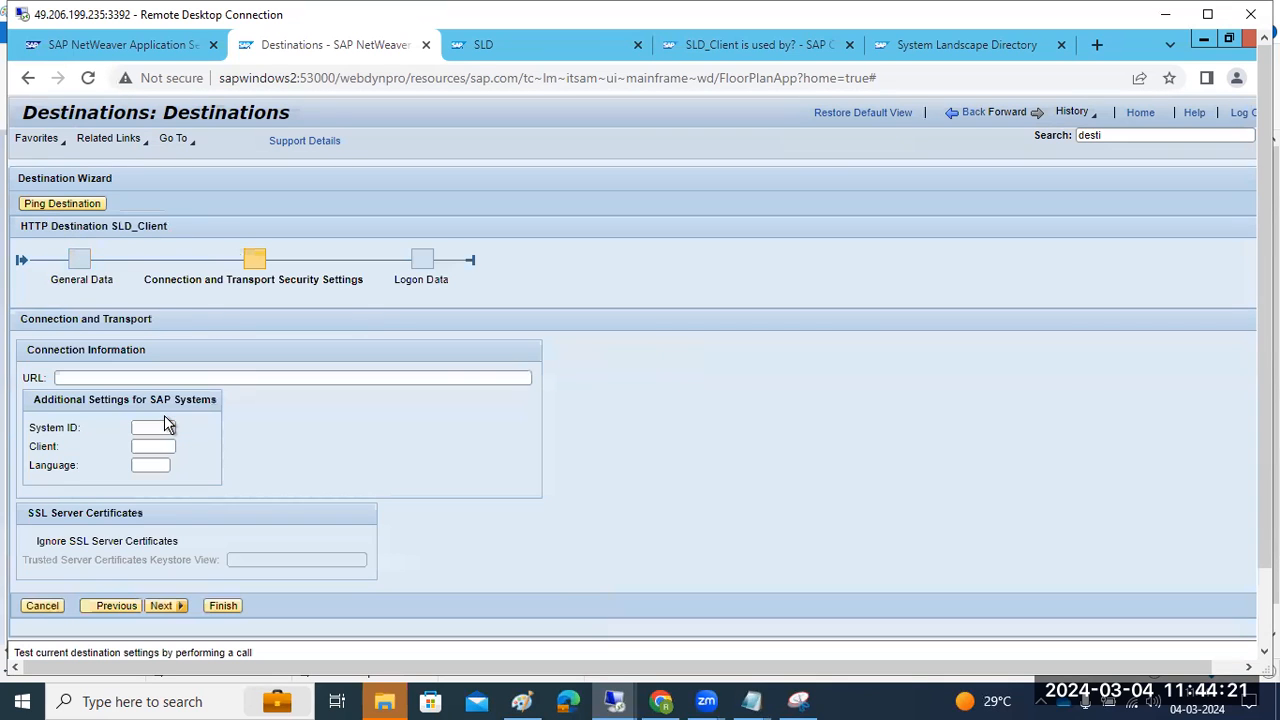
click(76, 379)
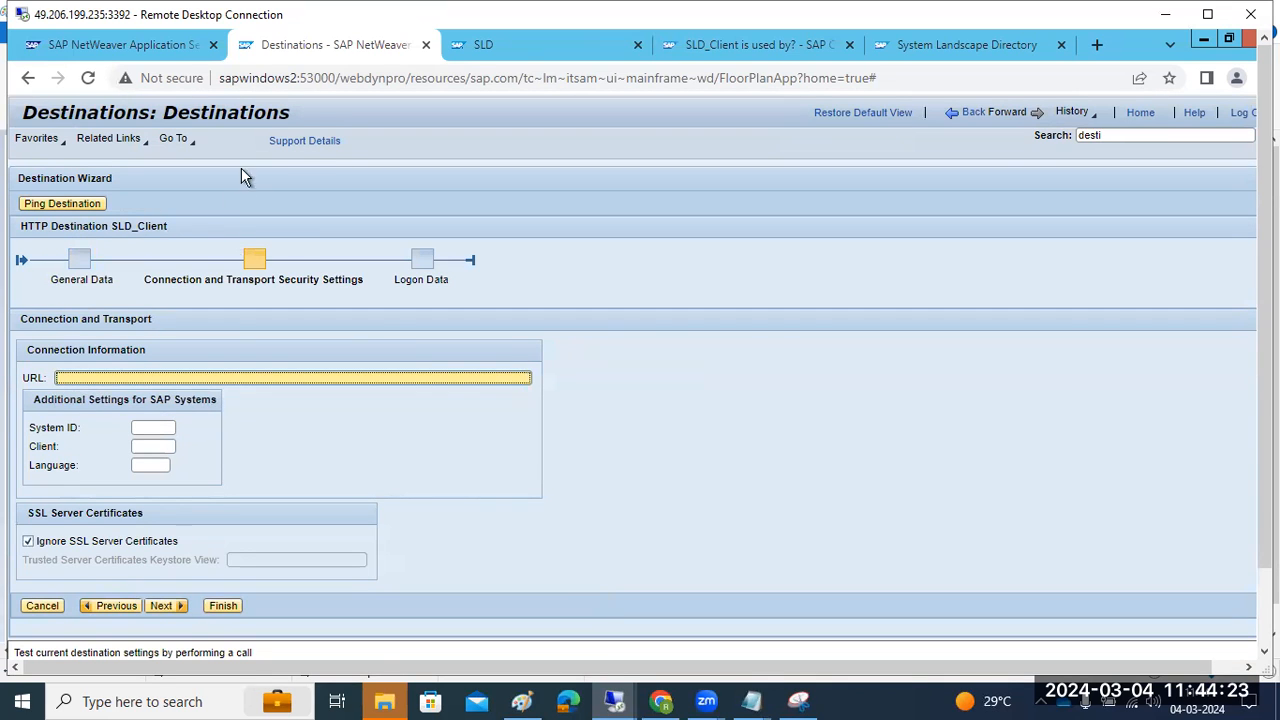
key(ctrl+Tab)
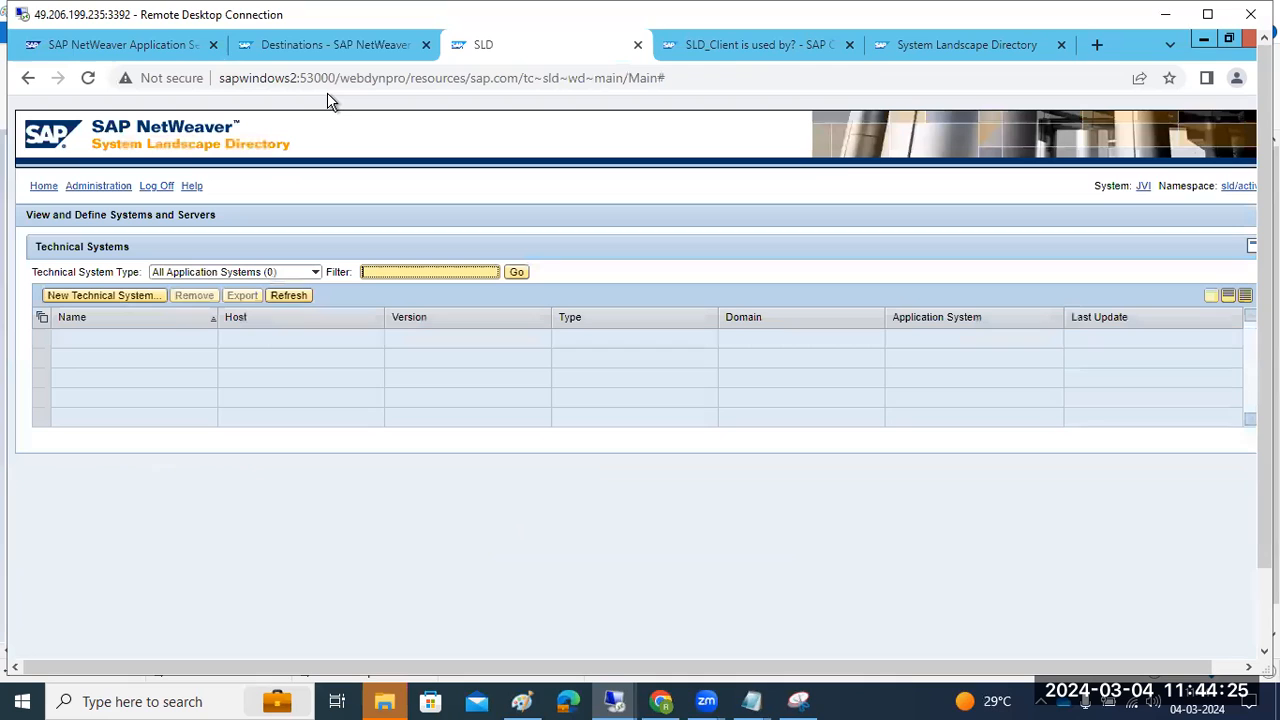
double_click(327, 90)
key(ctrl+c)
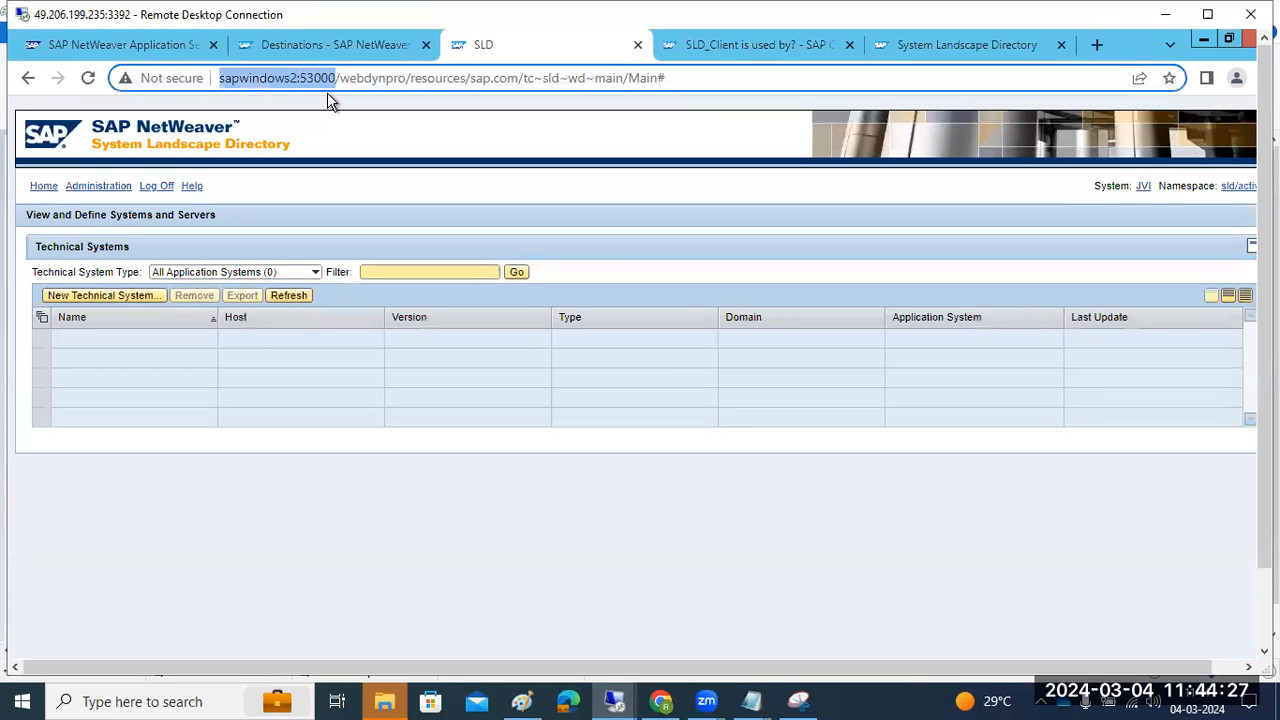
key(ctrl+shift+Tab)
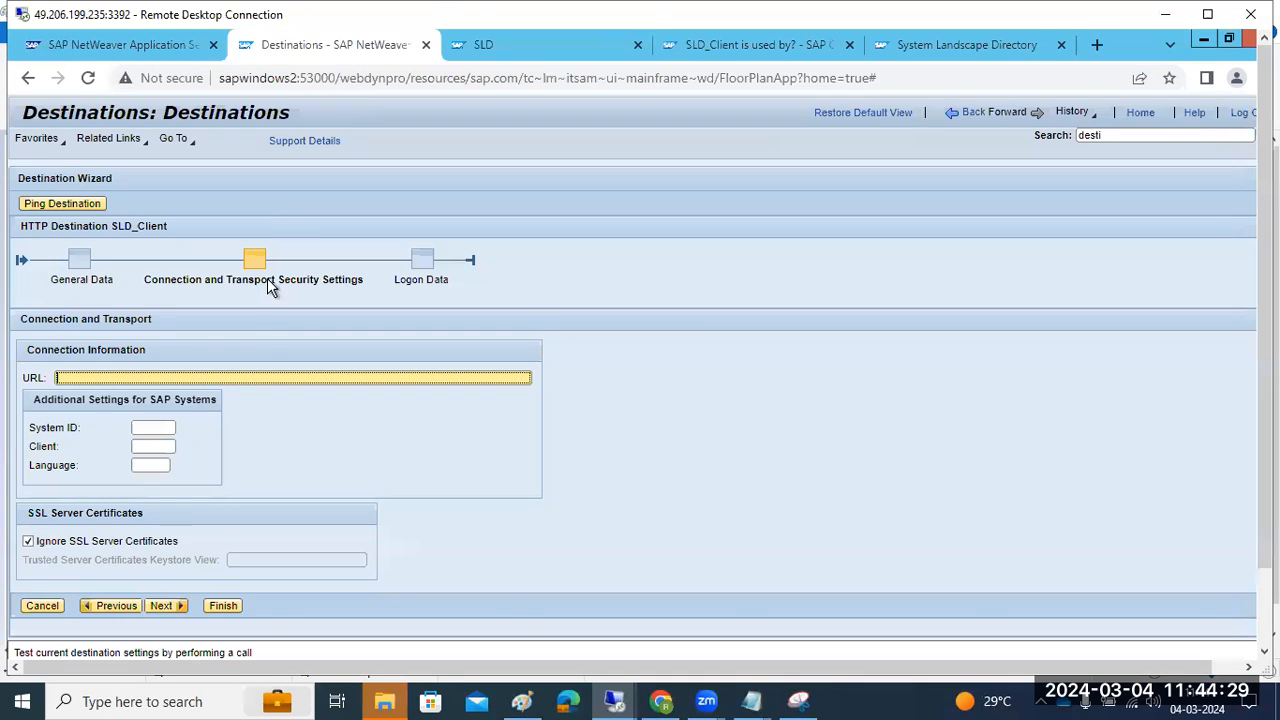
text(http://)
key(ctrl+v)
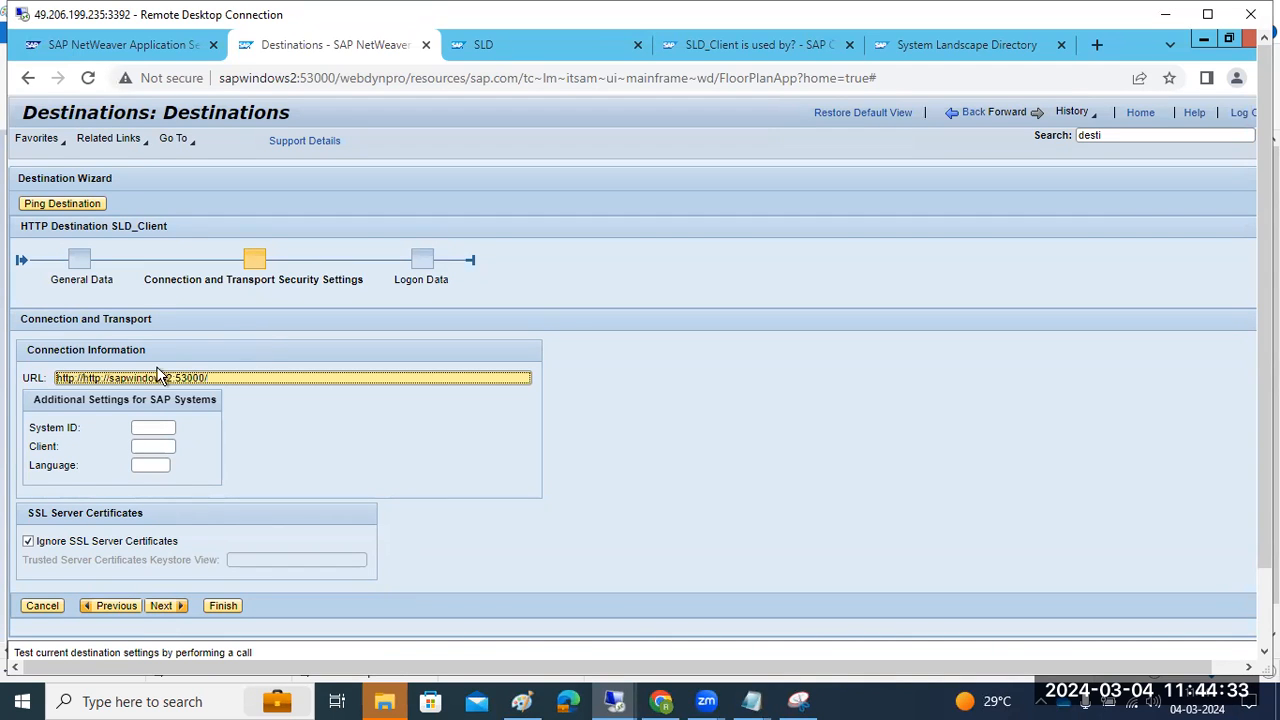
drag(84, 378, 41, 388)
key(BackSpace)
click(162, 606)
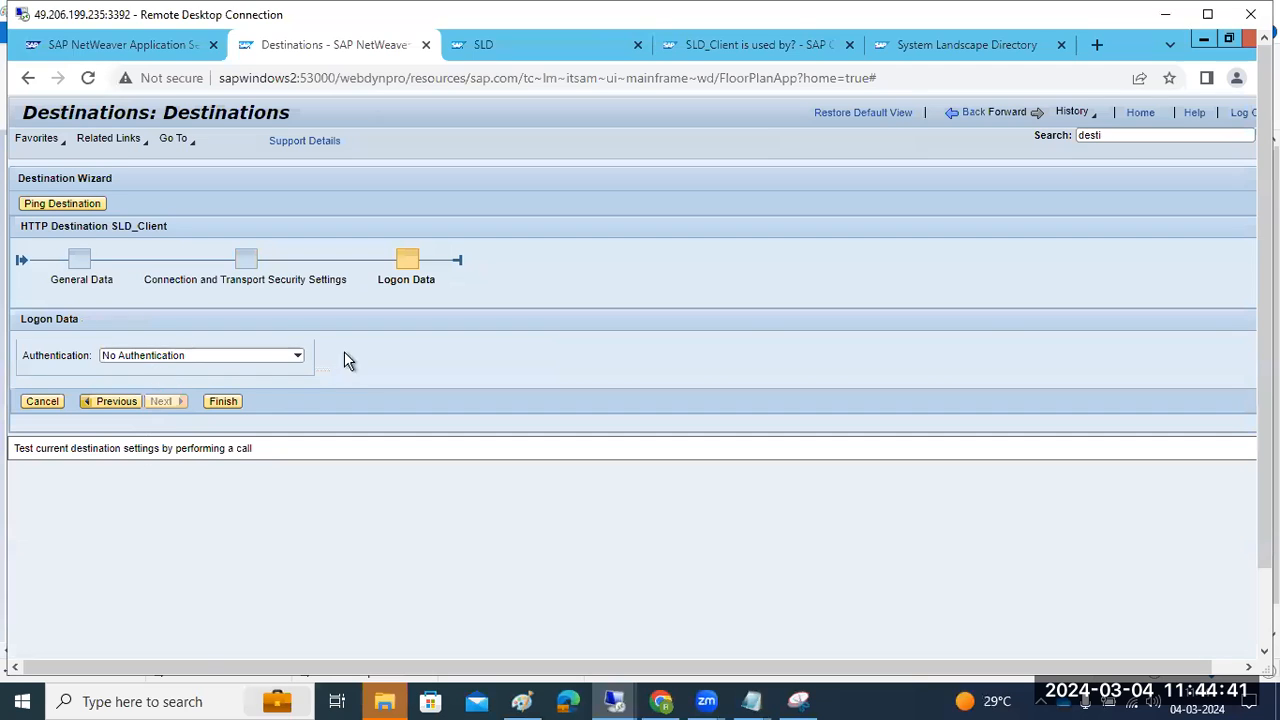
Use basic authentication with user Administrator and its password, and save SLD_Client
click(295, 358)
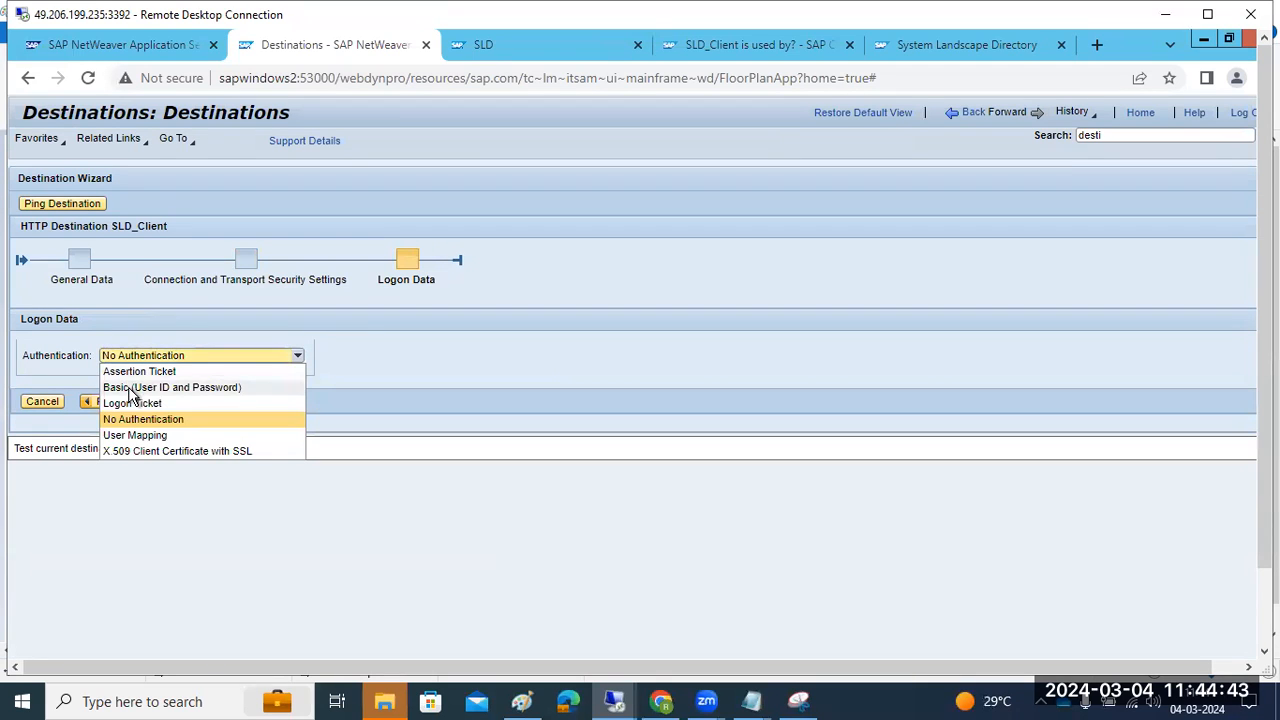
click(129, 386)
click(124, 417)
text(Administrator)
key(Tab)
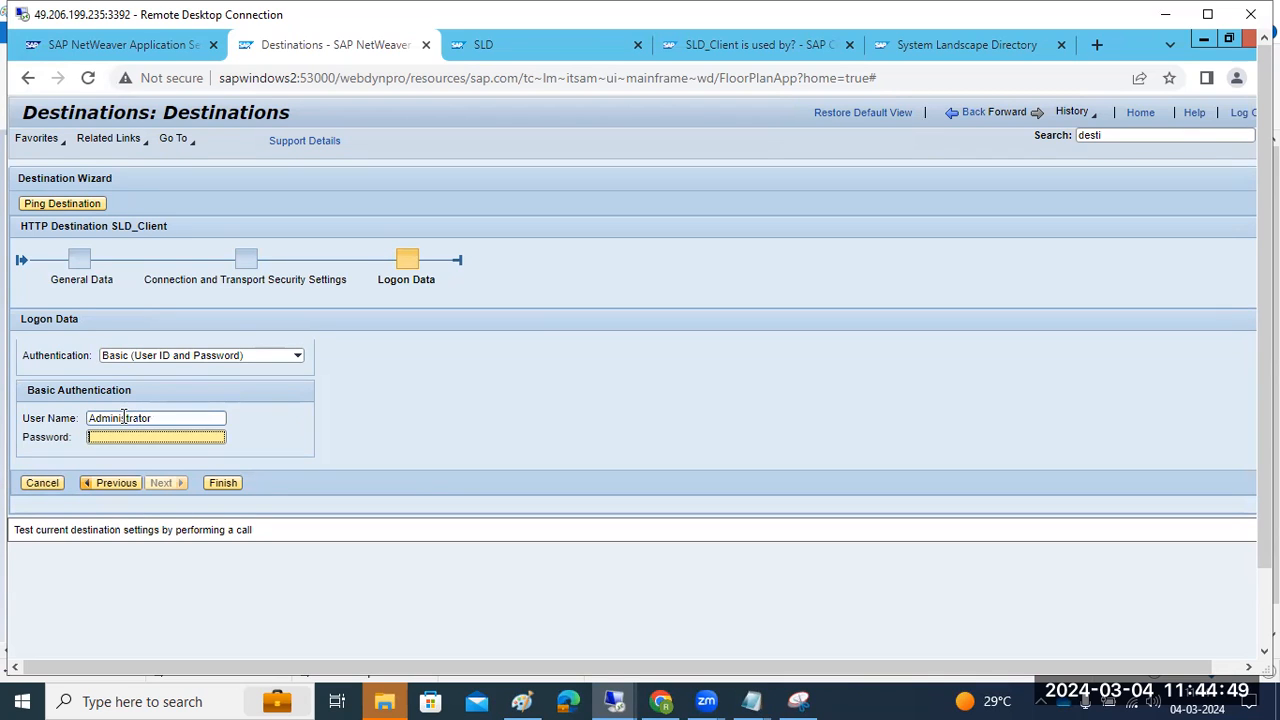
text(••••••••)
click(228, 484)
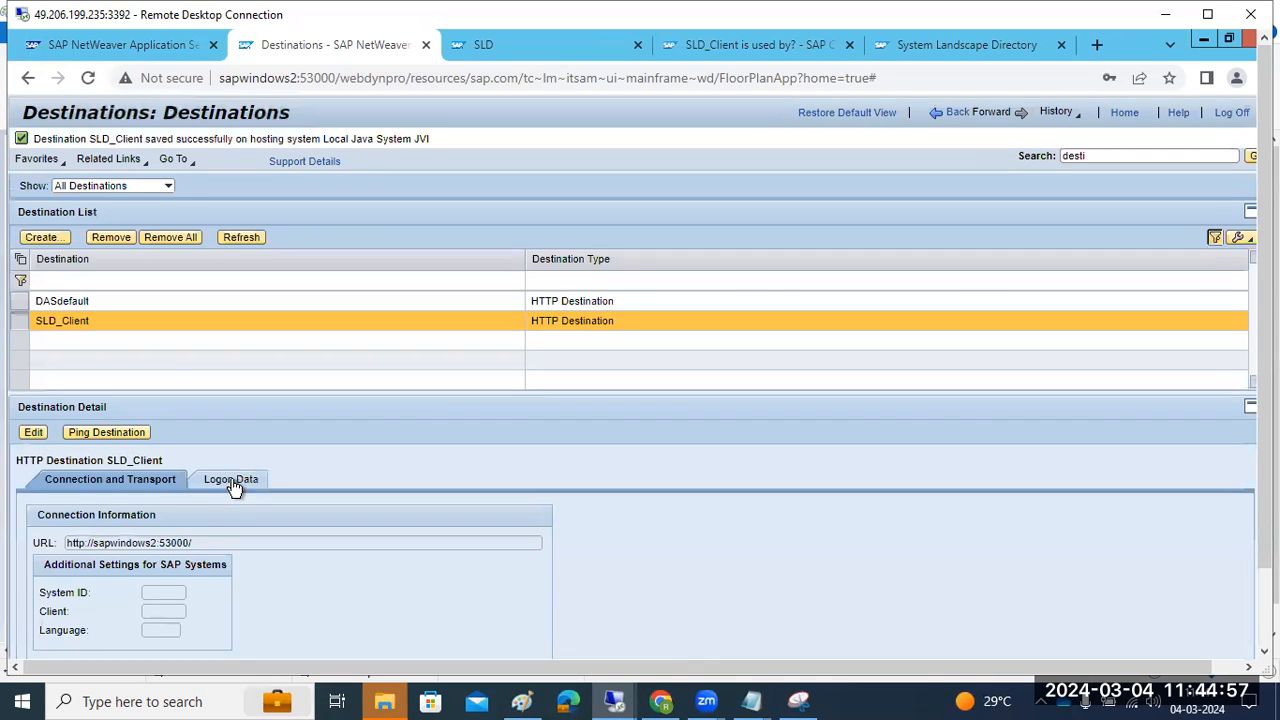
Ping SLD_Client and confirm the successful connection with response code 200
click(128, 436)
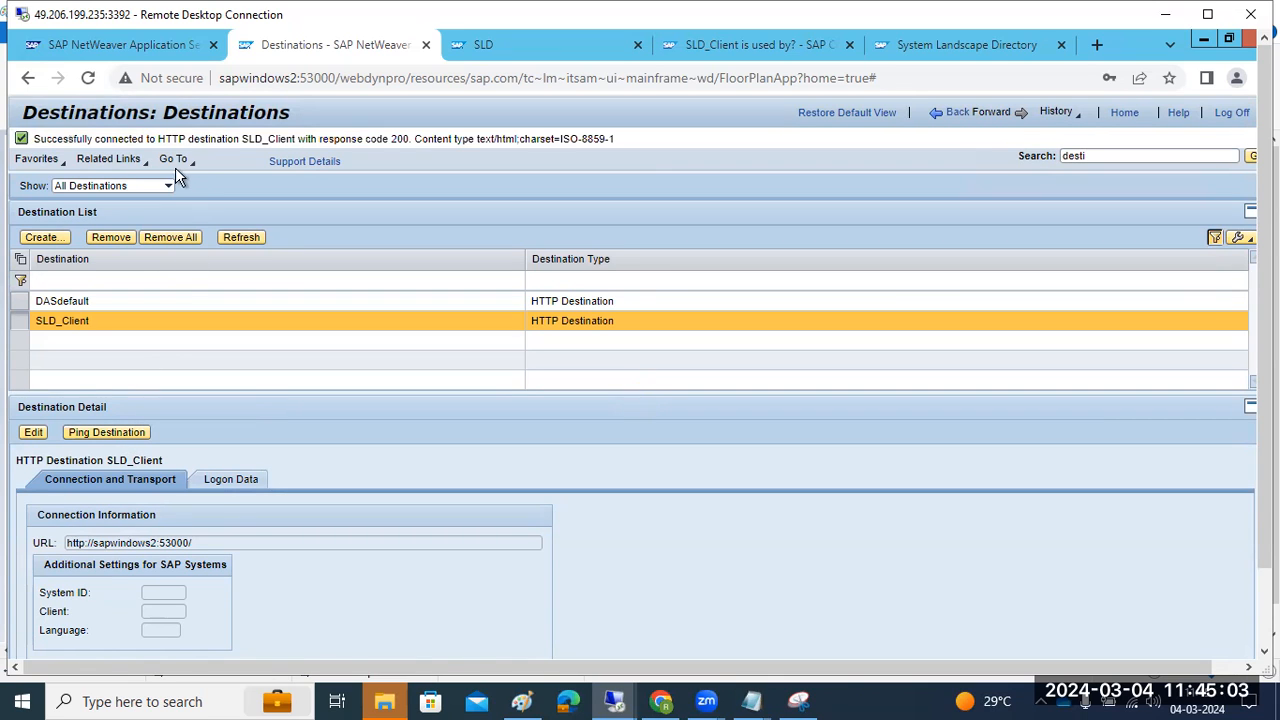
drag(172, 140, 638, 145)
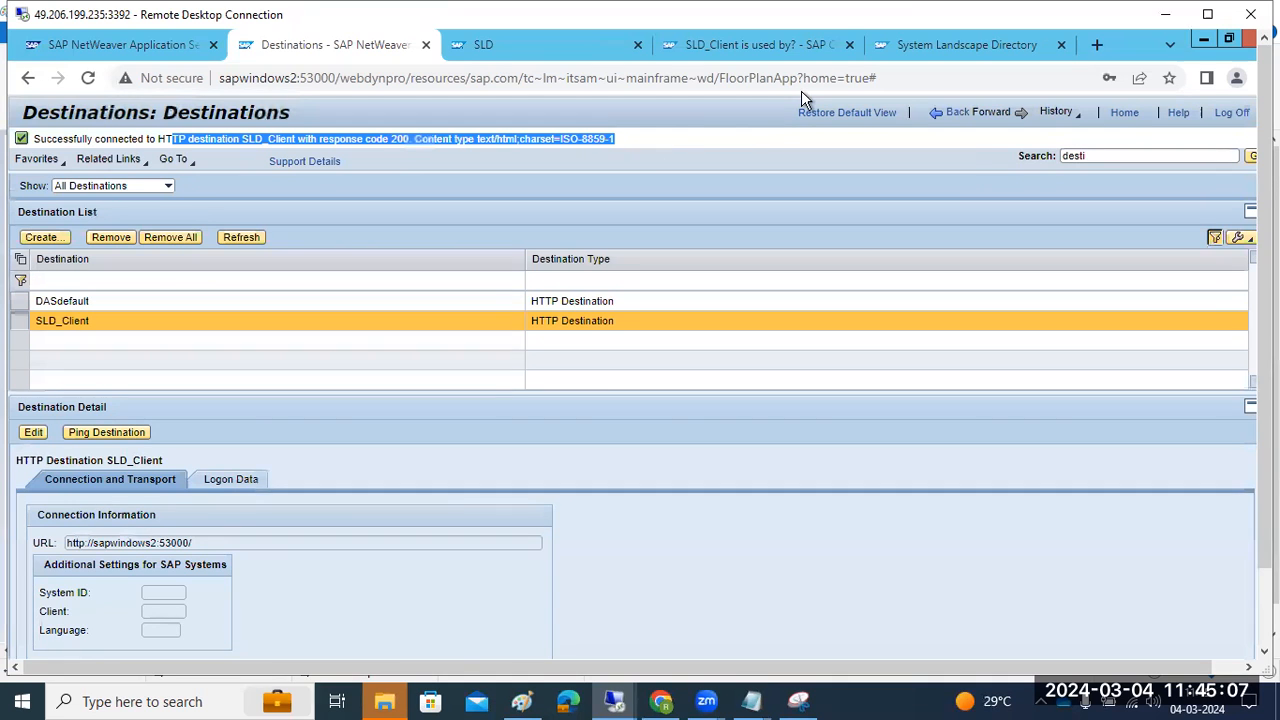
key(ctrl+4)
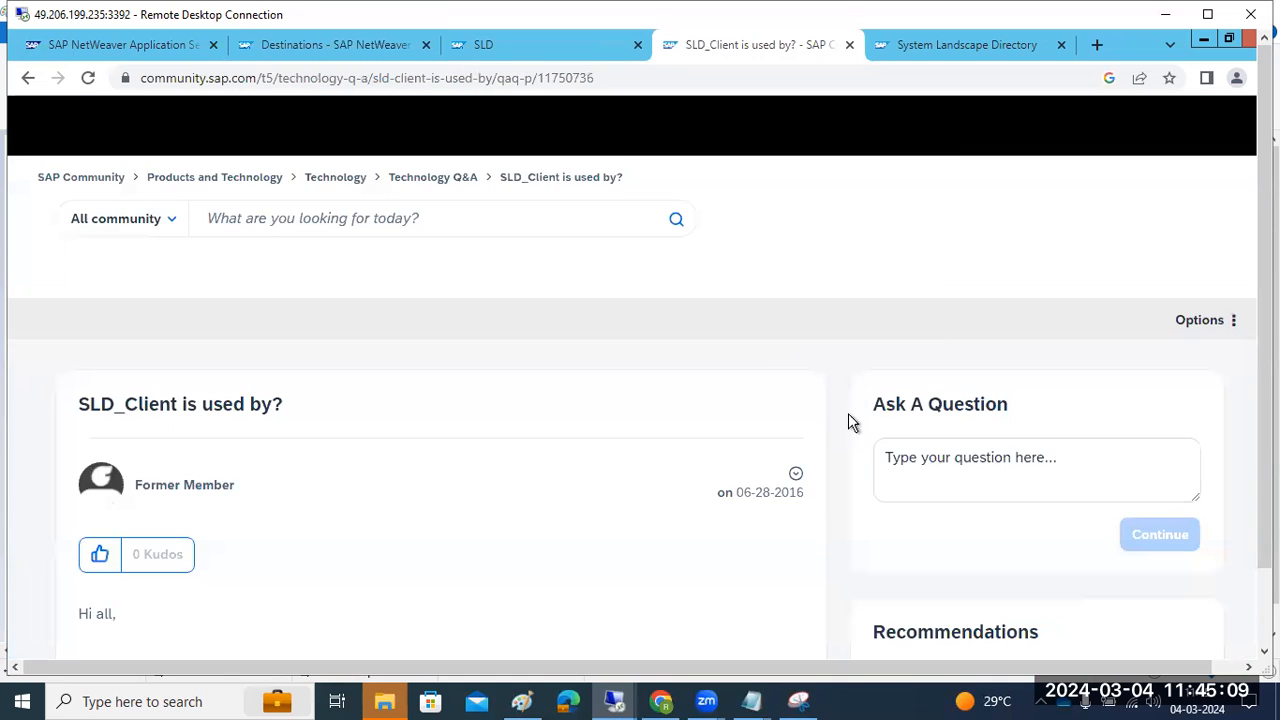
Read through the SLD_Client community question, then close it
scroll(452, 472, down, 4)
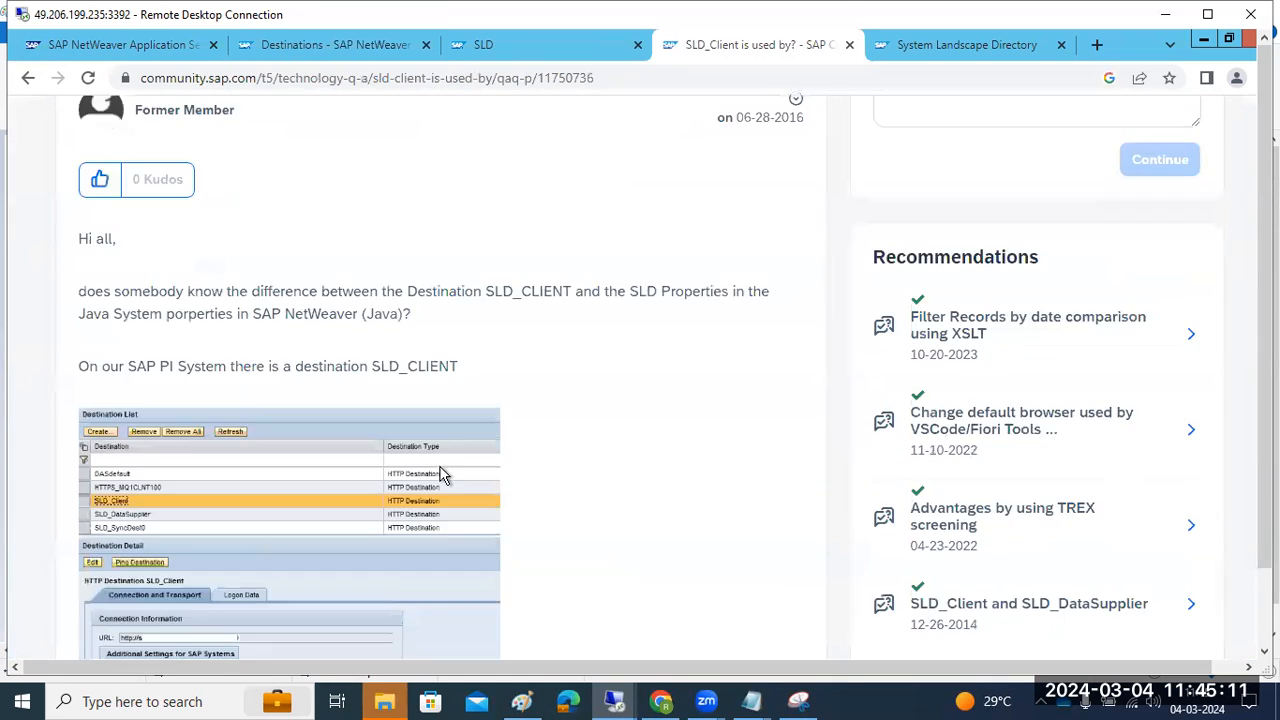
scroll(437, 474, down, 2)
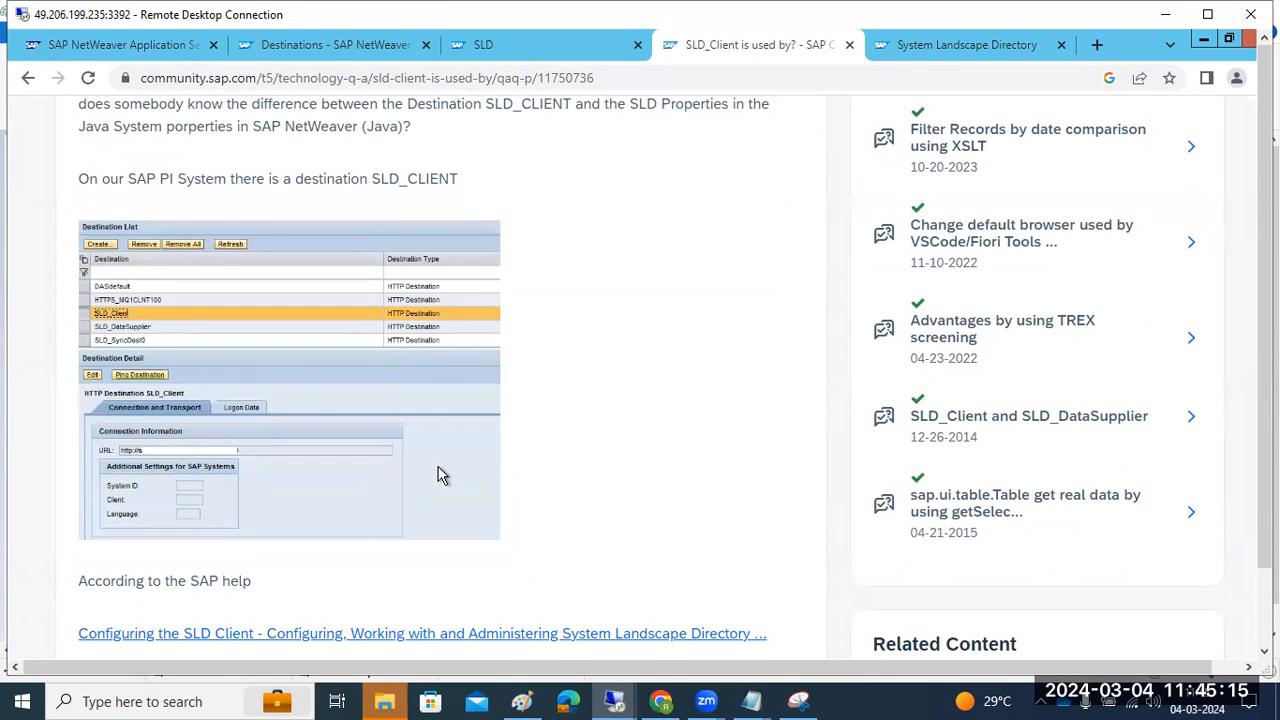
scroll(443, 475, down, 4)
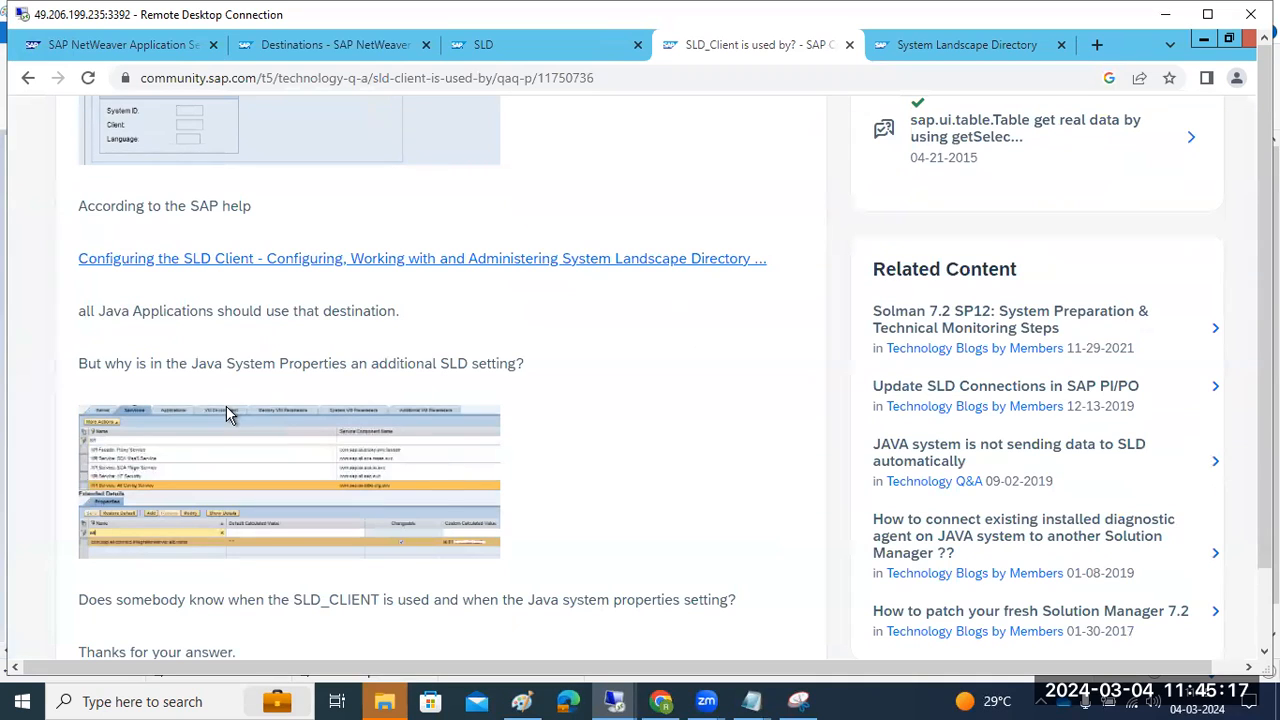
scroll(221, 398, down, 1)
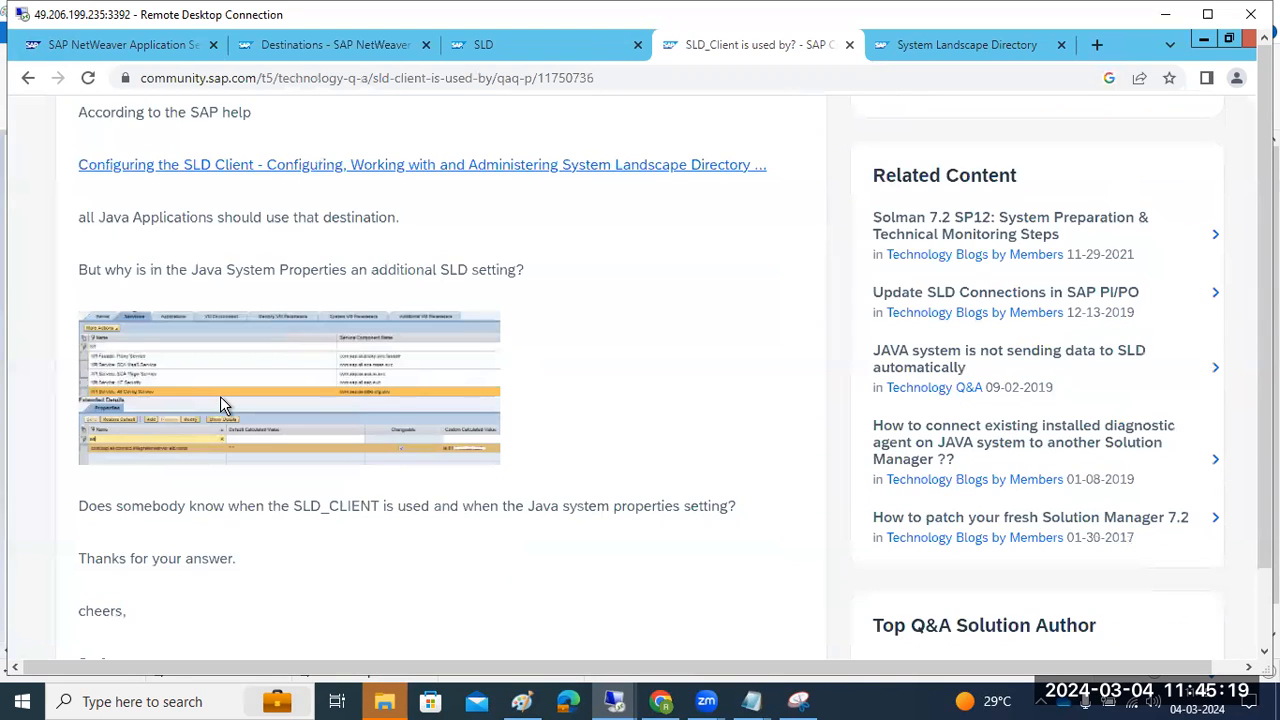
scroll(221, 398, down, 2)
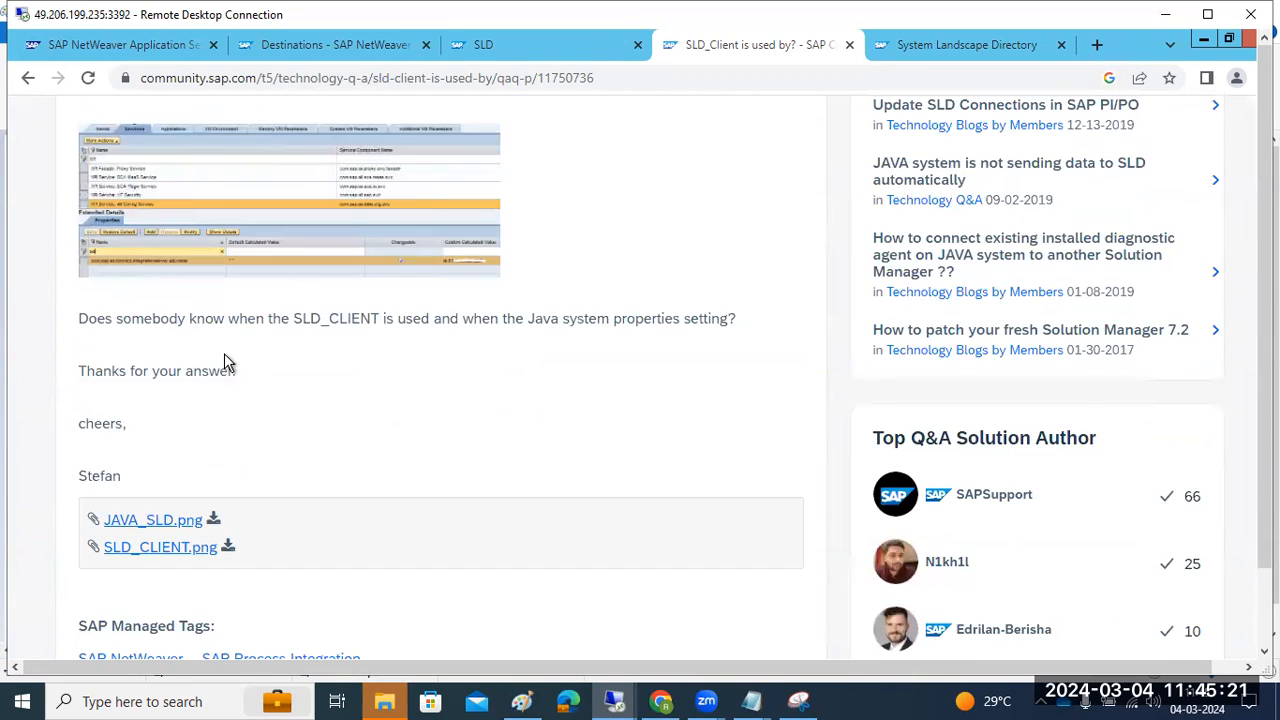
scroll(224, 366, down, 4)
scroll(1012, 103, up, 6)
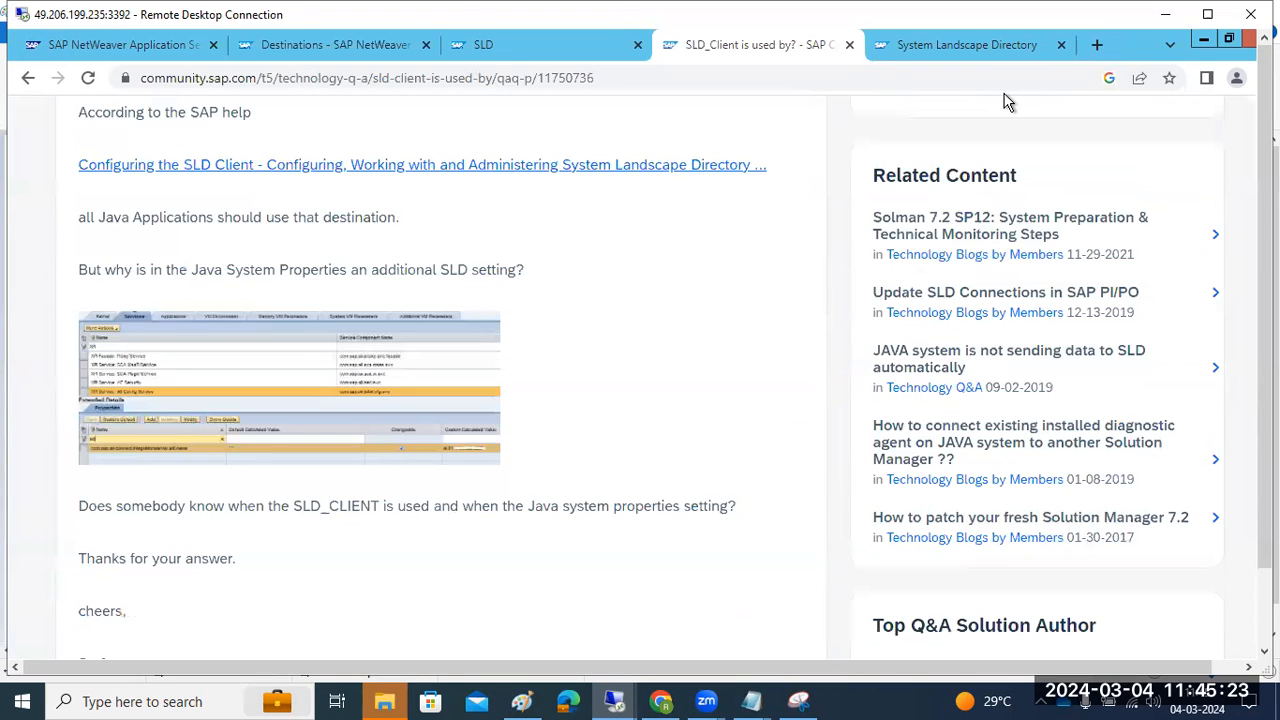
key(ctrl+w)
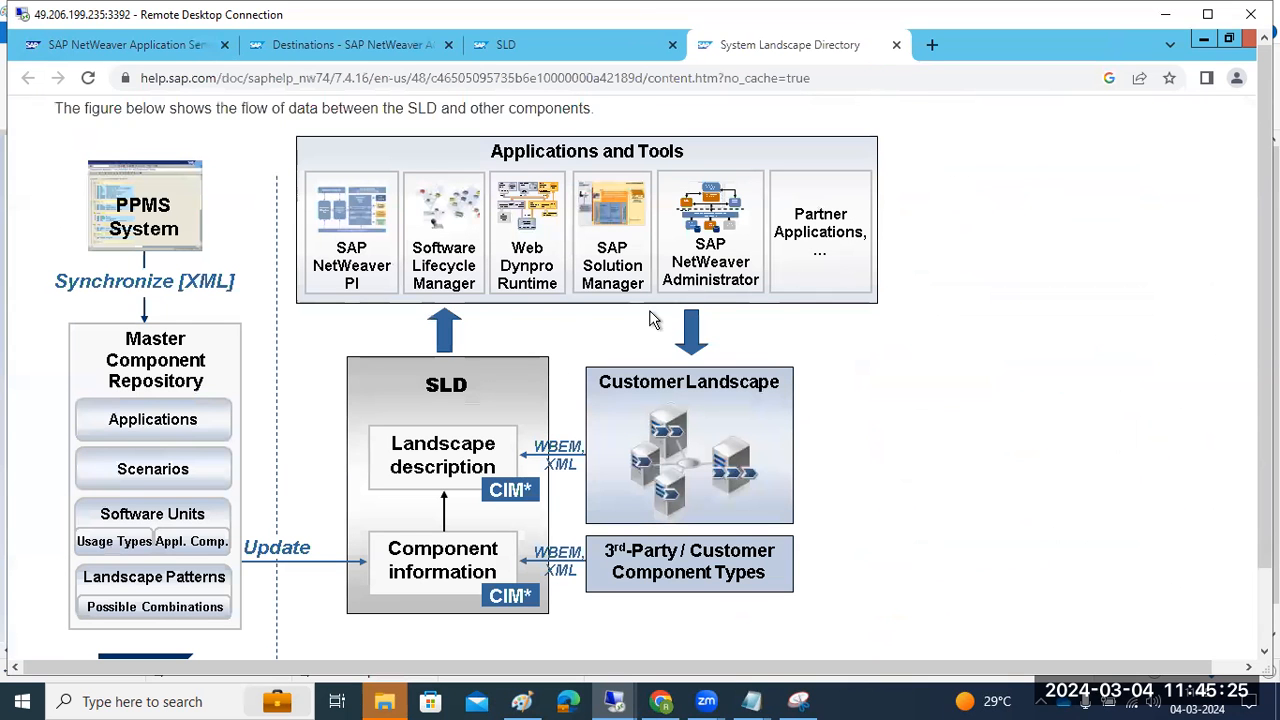
Return to the Destinations and SLD technical systems pages, then minimize the remote browser
click(340, 46)
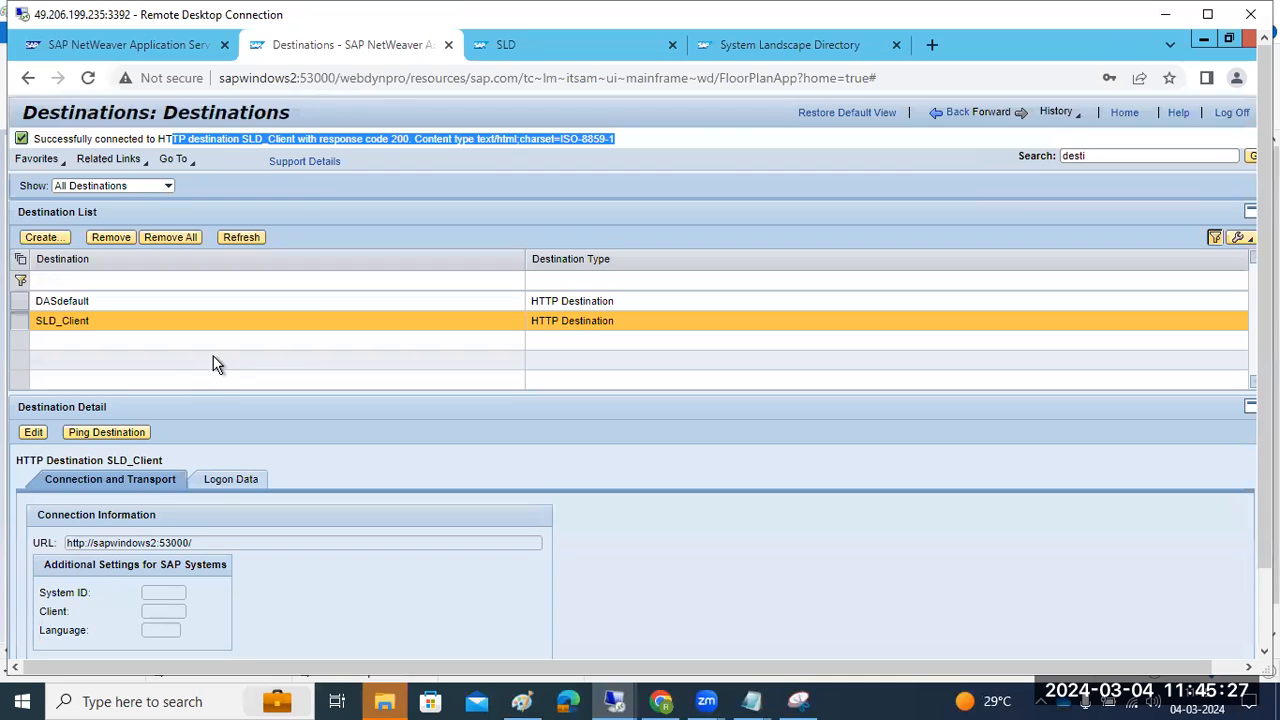
click(962, 118)
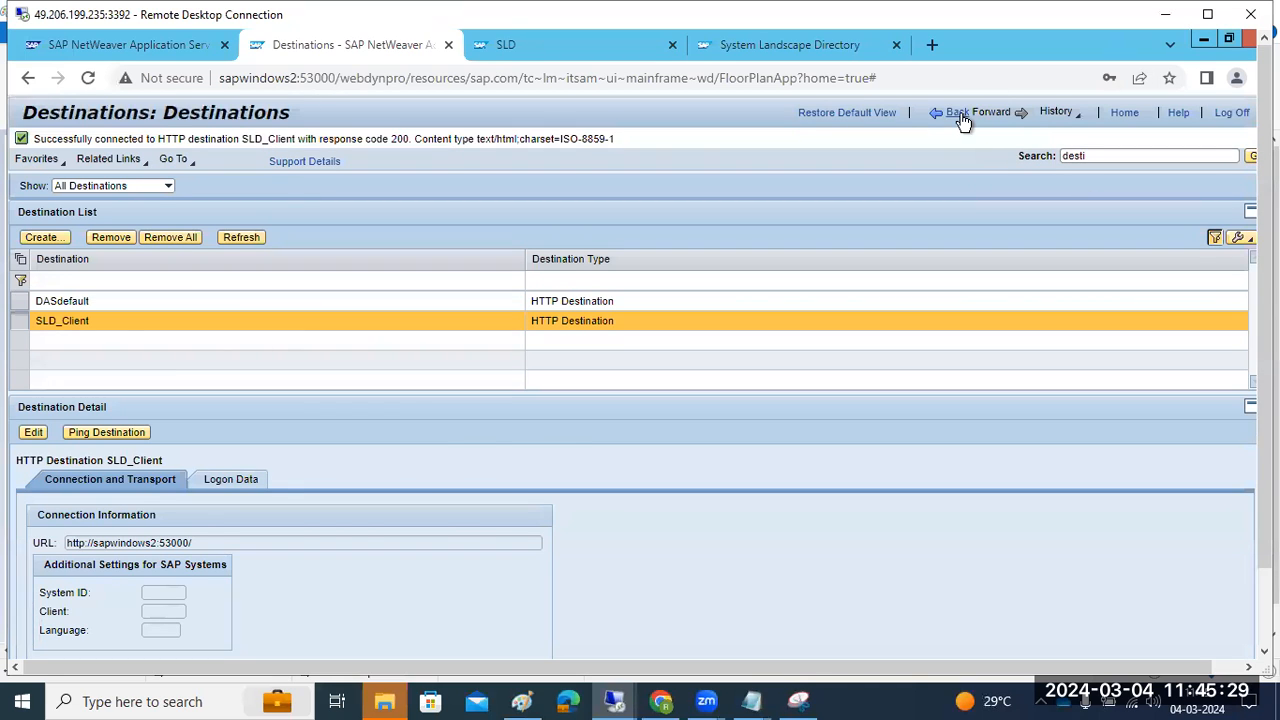
key(ctrl+Tab)
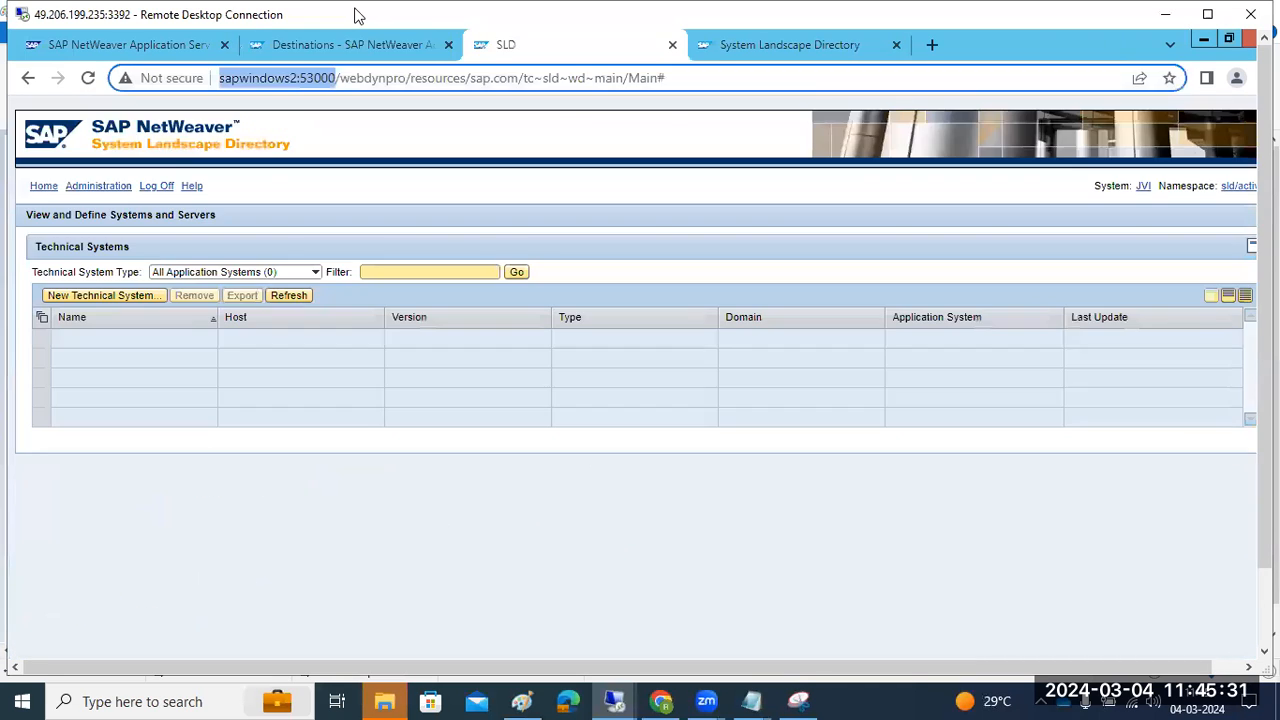
click(288, 296)
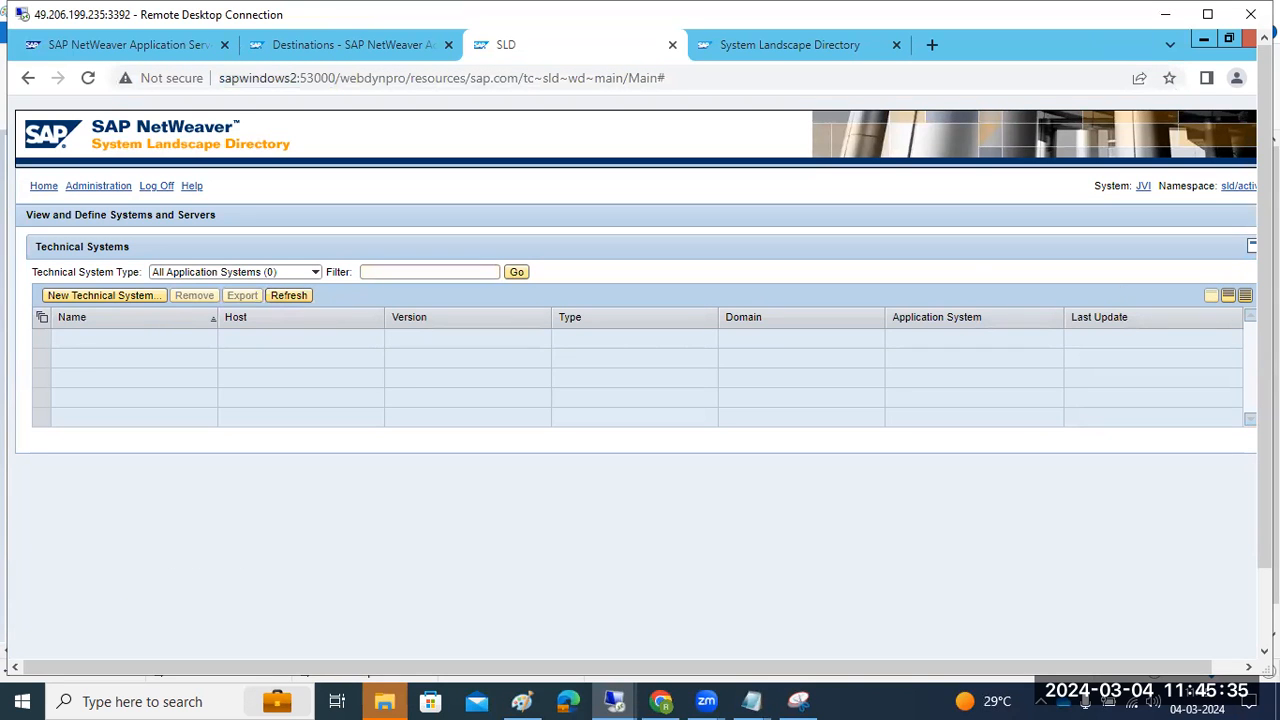
drag(1265, 375, 1130, 510)
click(257, 641)
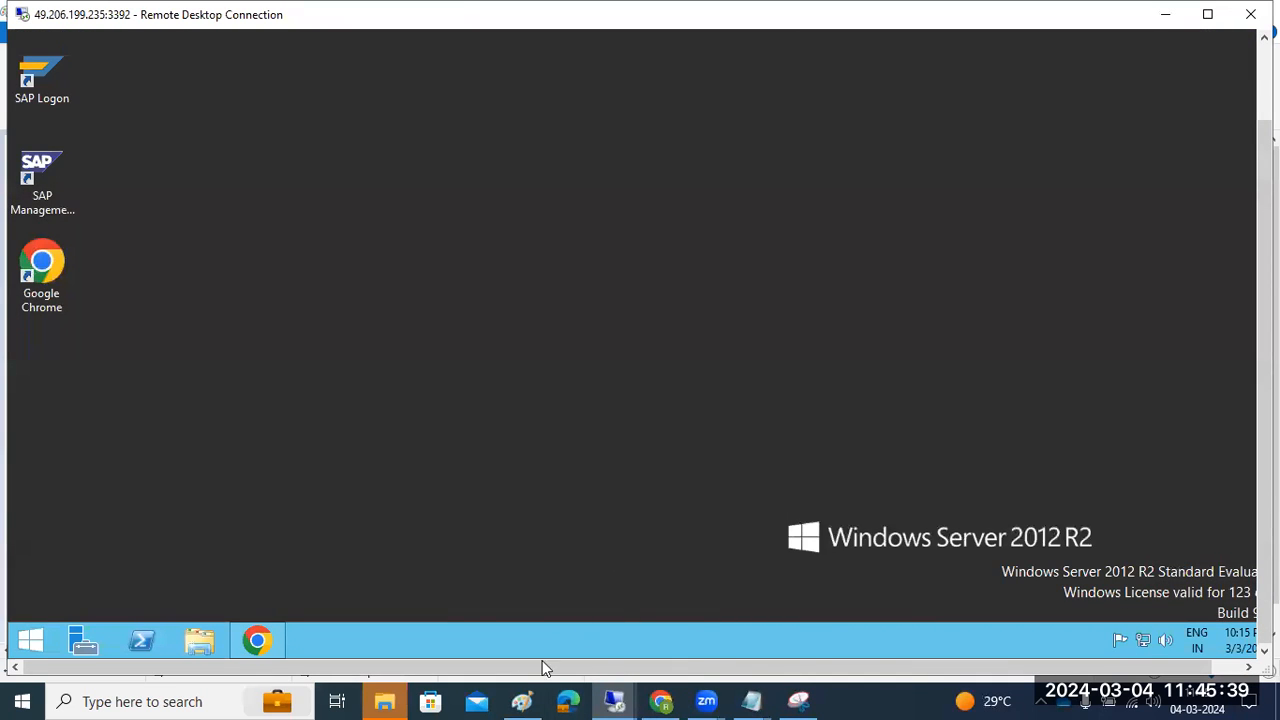
In the Paint SLD landscape sketch, label the top-left system box ABAP
click(522, 701)
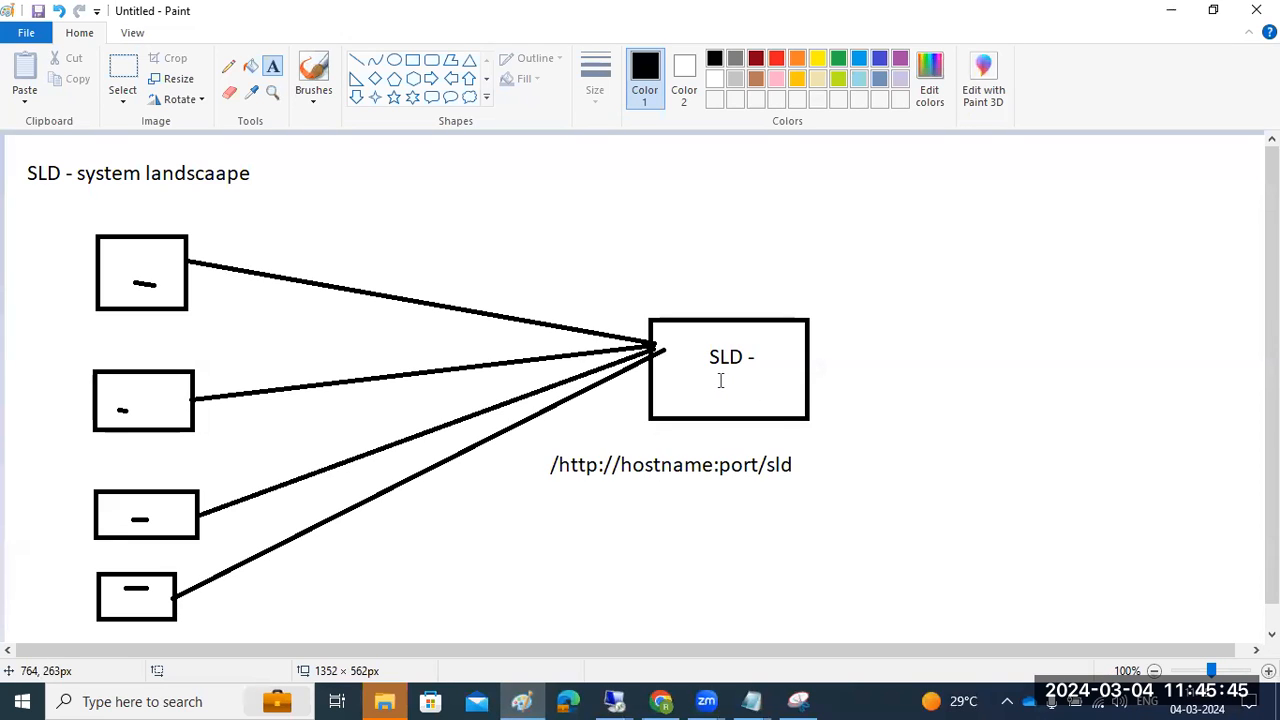
drag(683, 383, 775, 420)
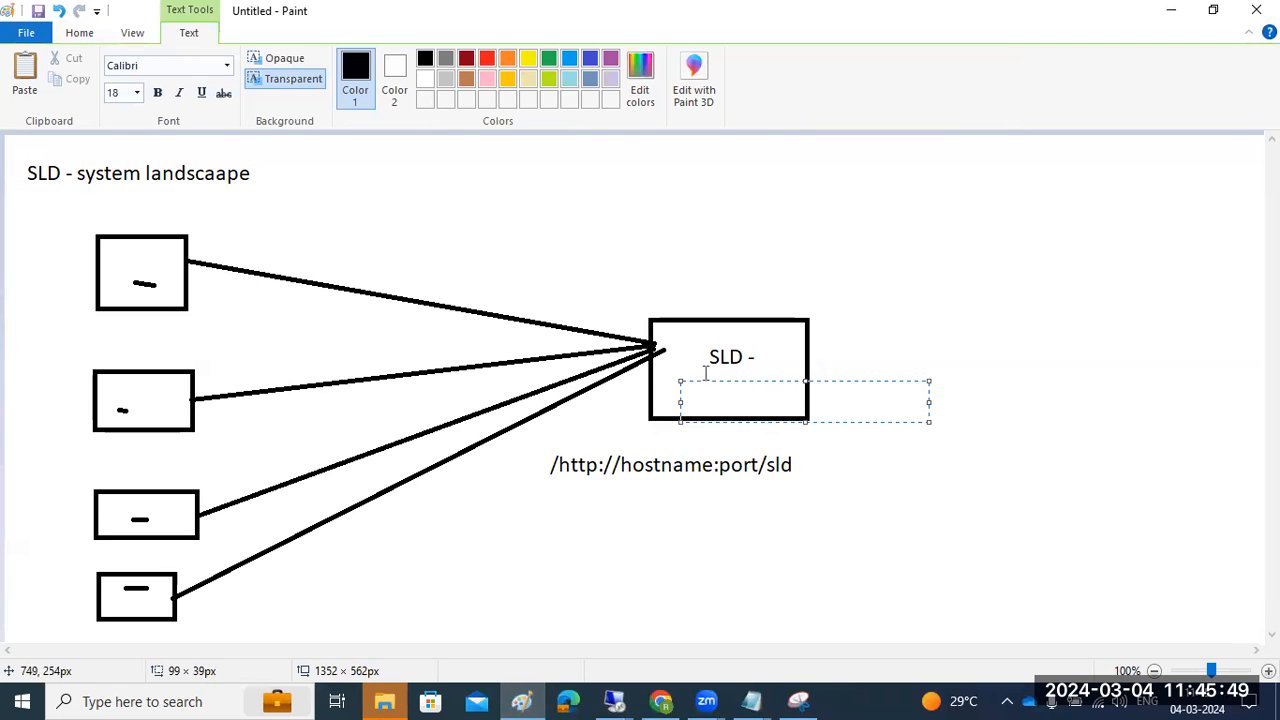
click(711, 514)
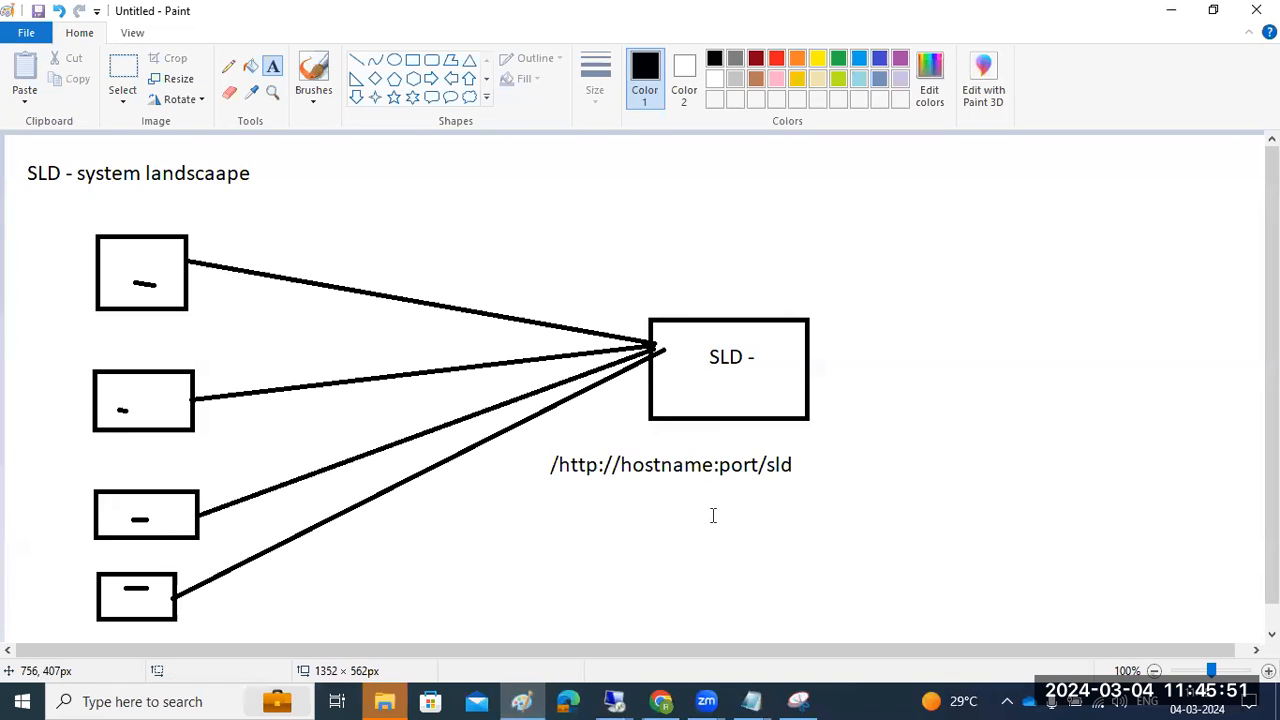
click(117, 258)
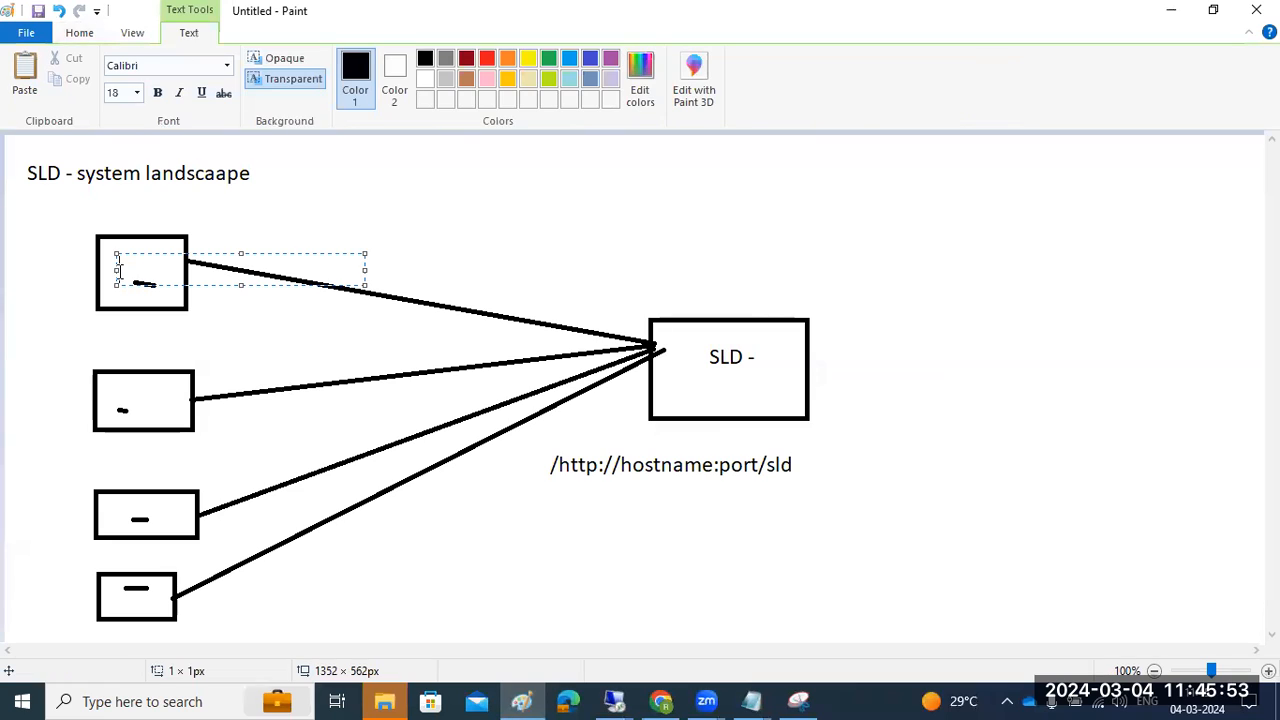
text(ABAP)
click(608, 698)
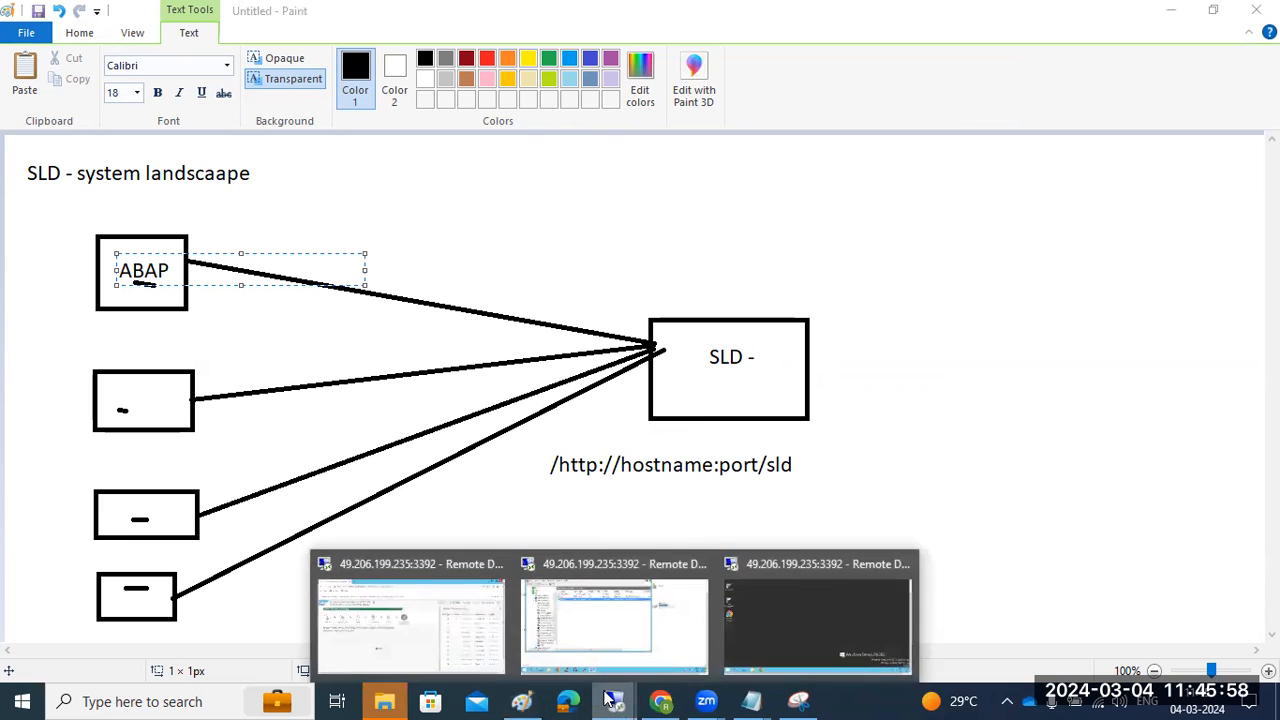
click(392, 617)
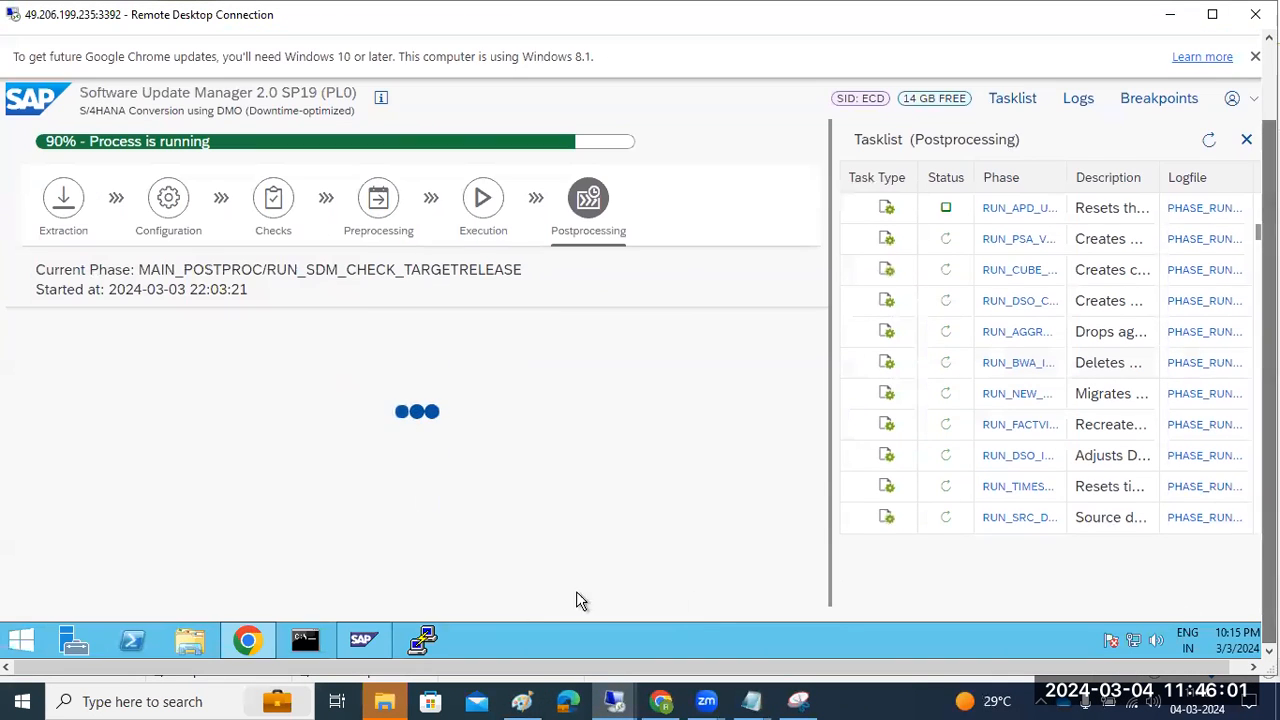
Show the remote desktop, close SAP Logon, and minimize the front remote session window
click(370, 642)
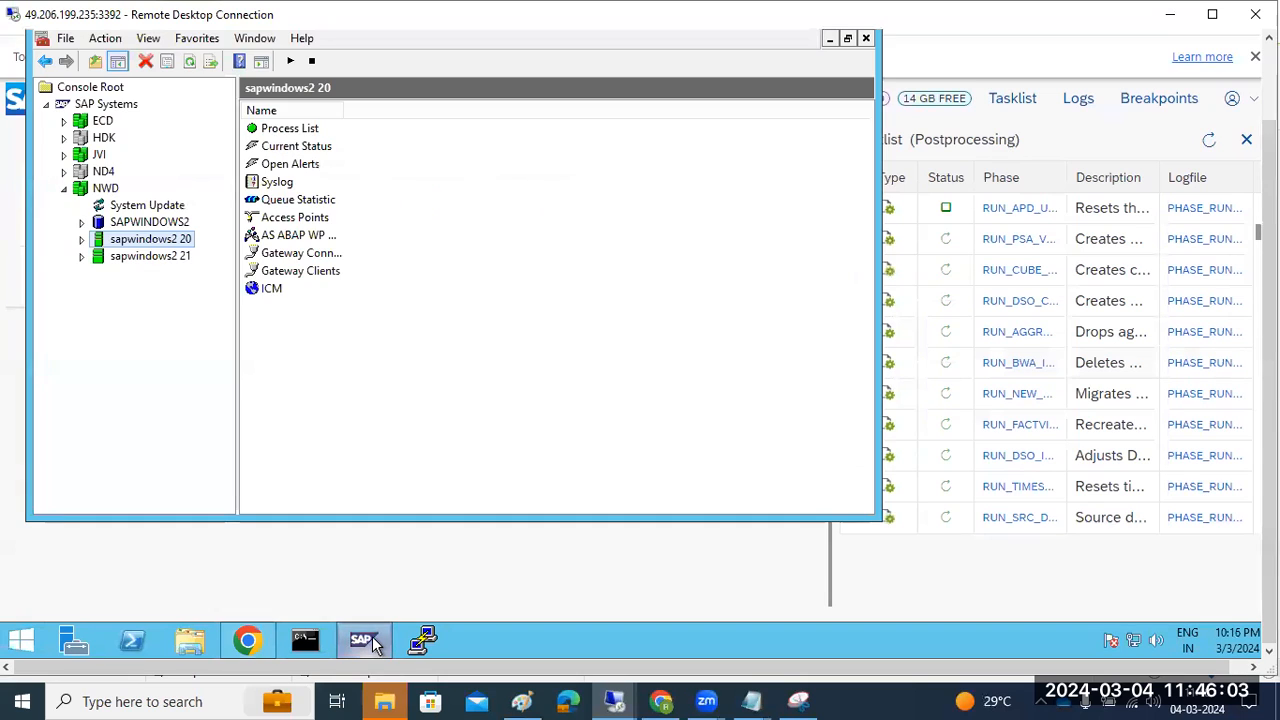
right_click(486, 634)
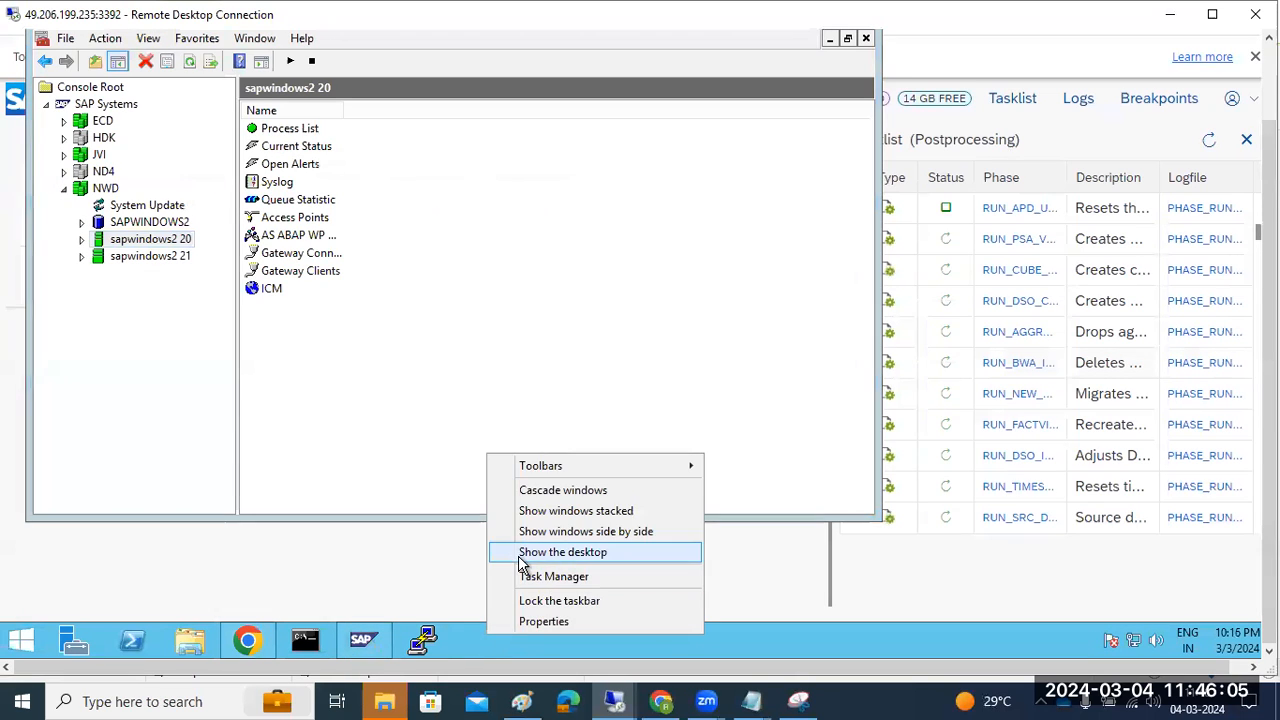
click(520, 556)
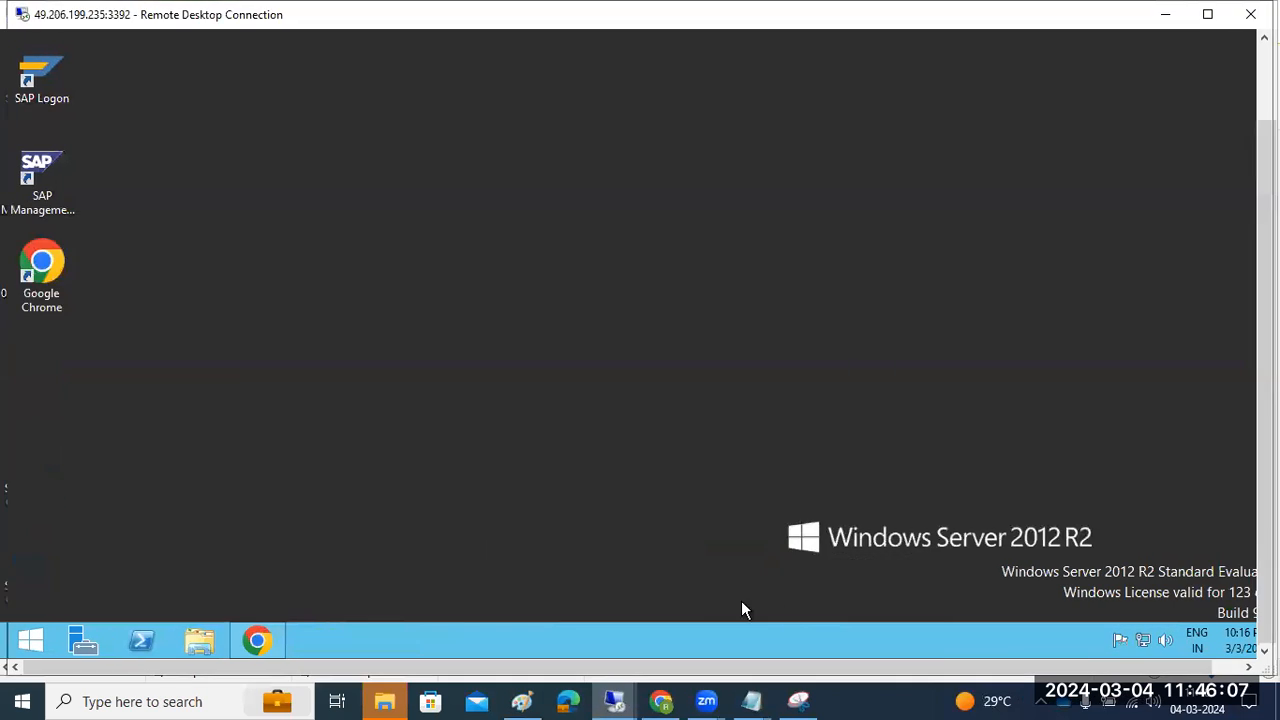
double_click(41, 86)
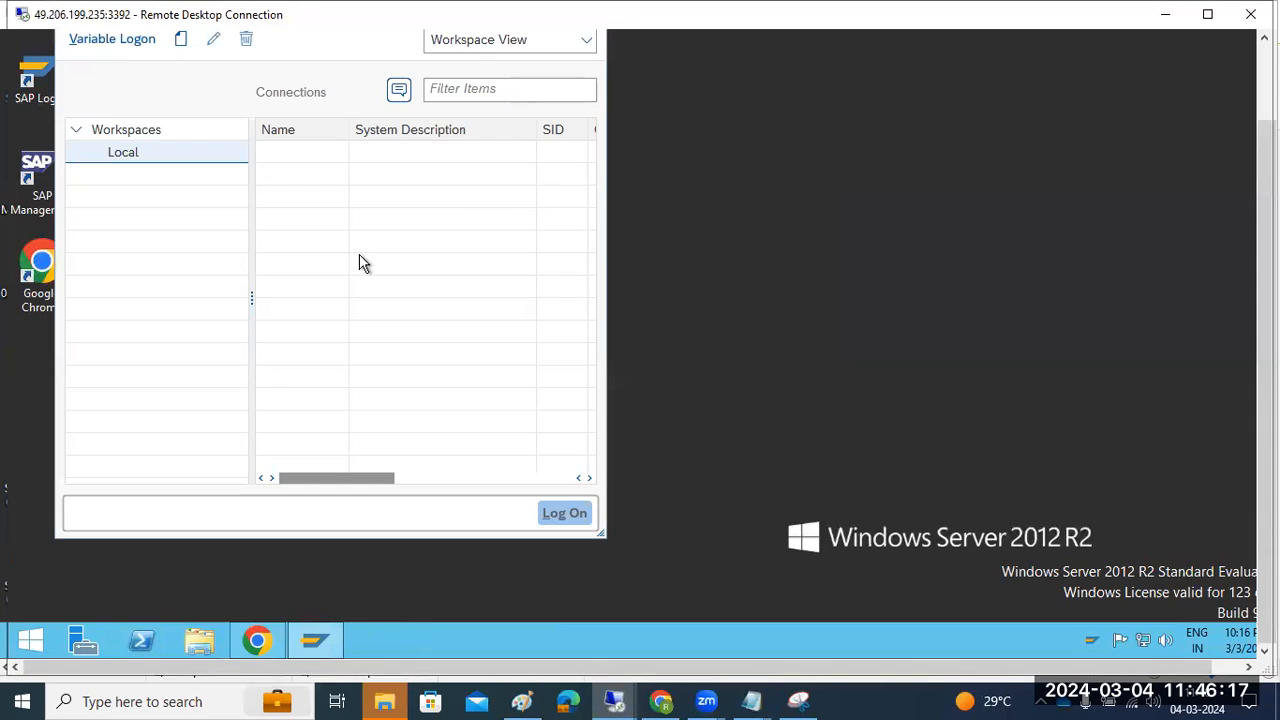
right_click(314, 638)
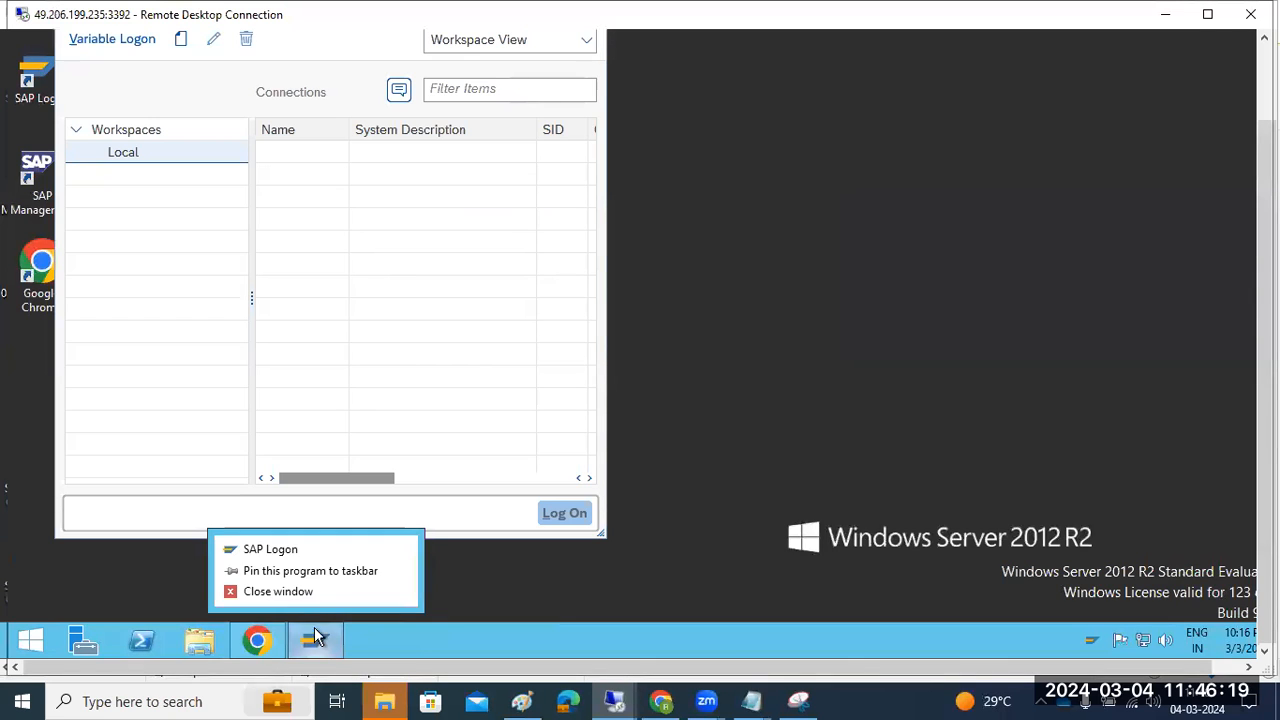
click(280, 591)
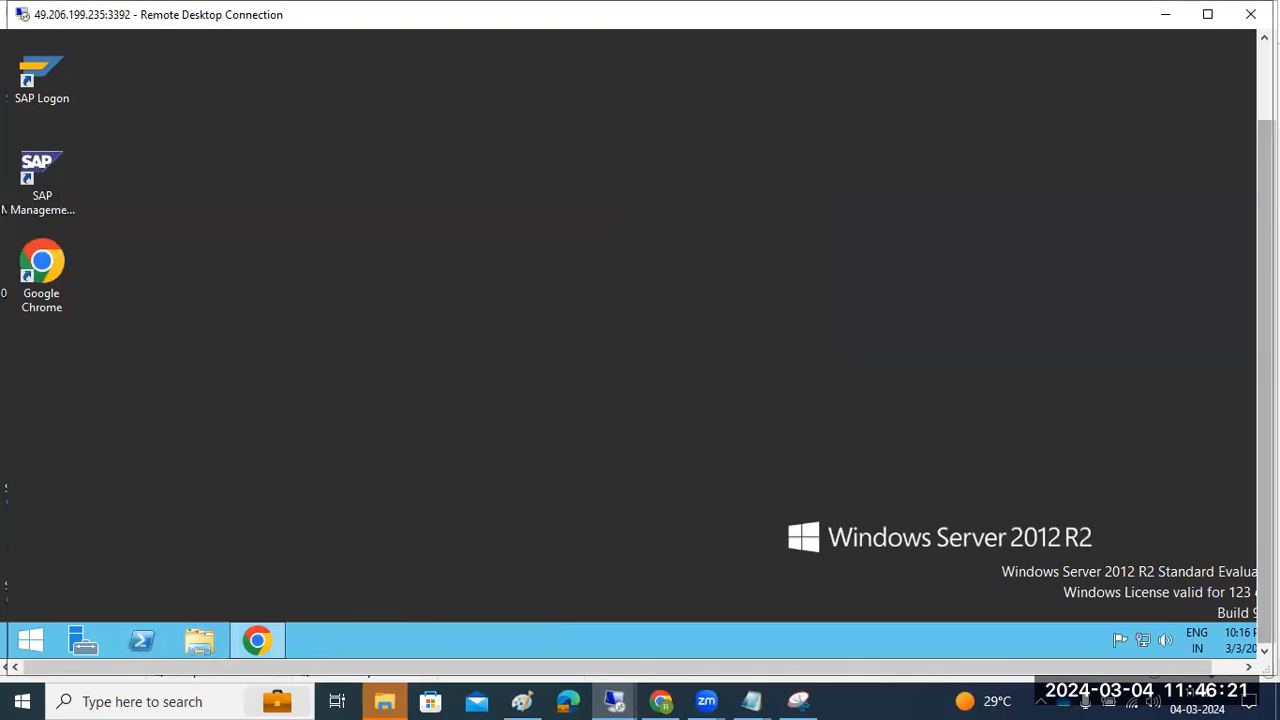
drag(1266, 300, 1266, 225)
click(1165, 14)
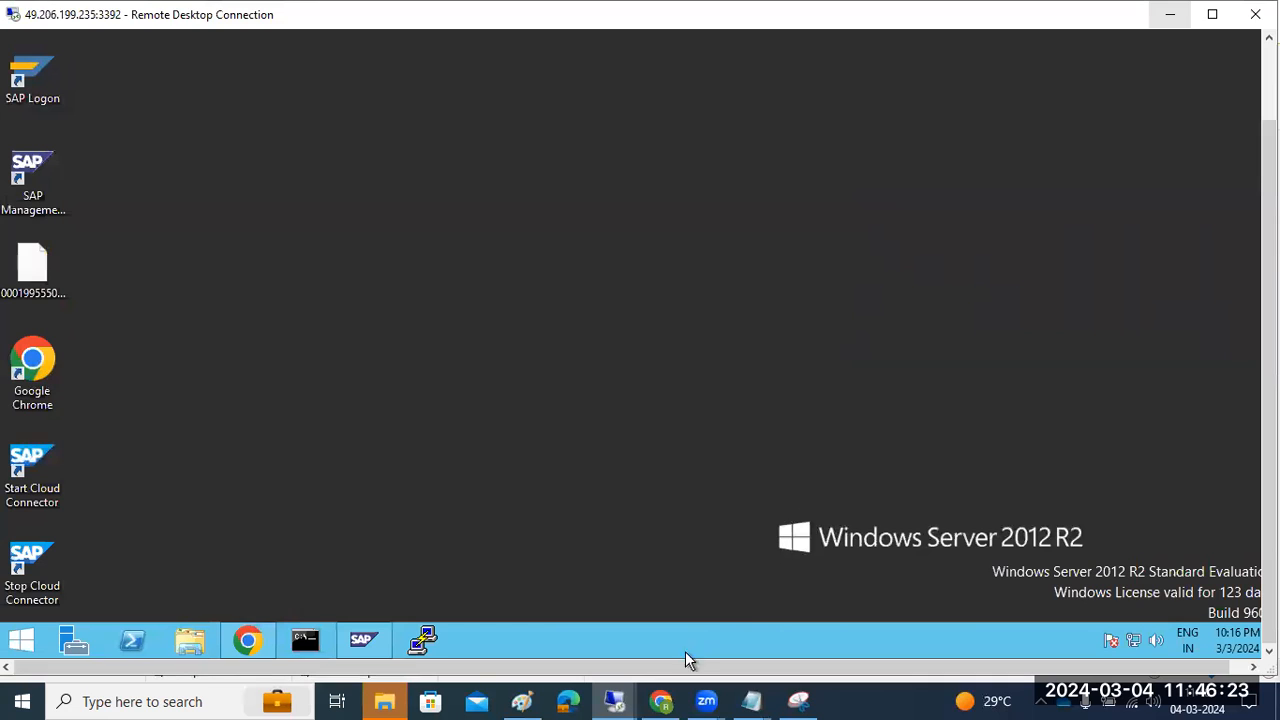
mouse_move(614, 700)
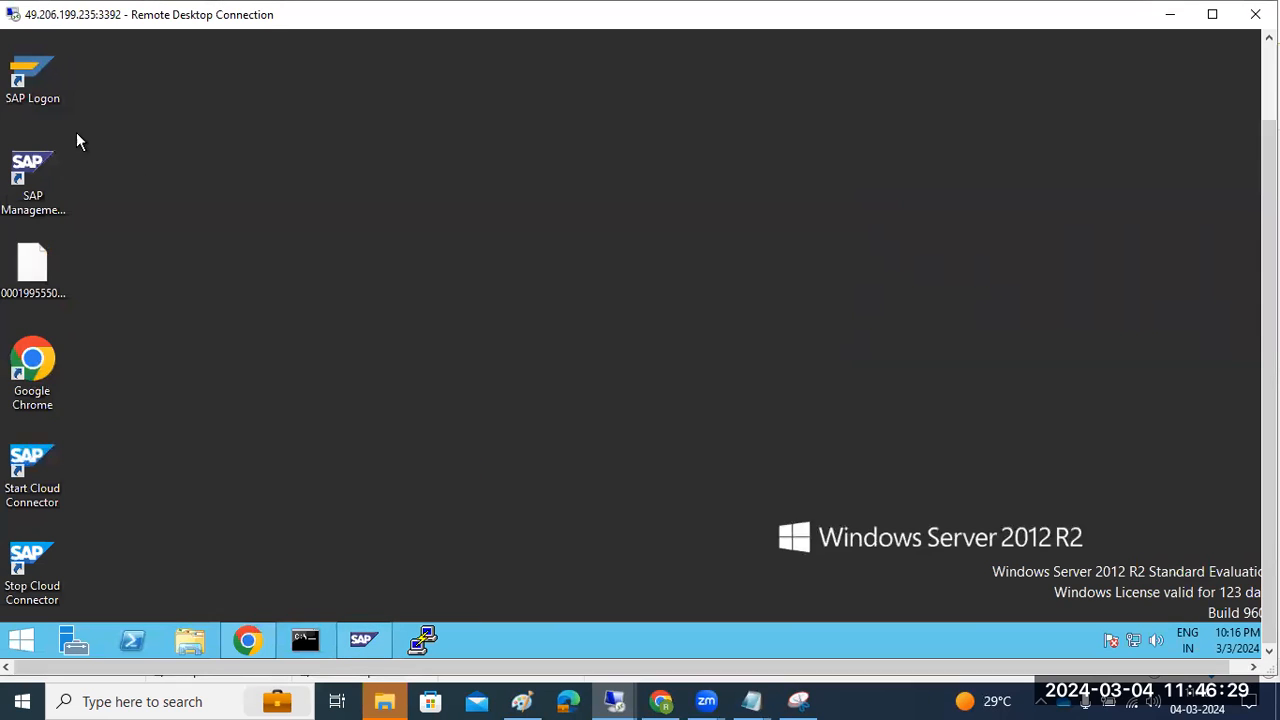
Log on to the SAP NWD system from SAP Logon as user basis
double_click(30, 76)
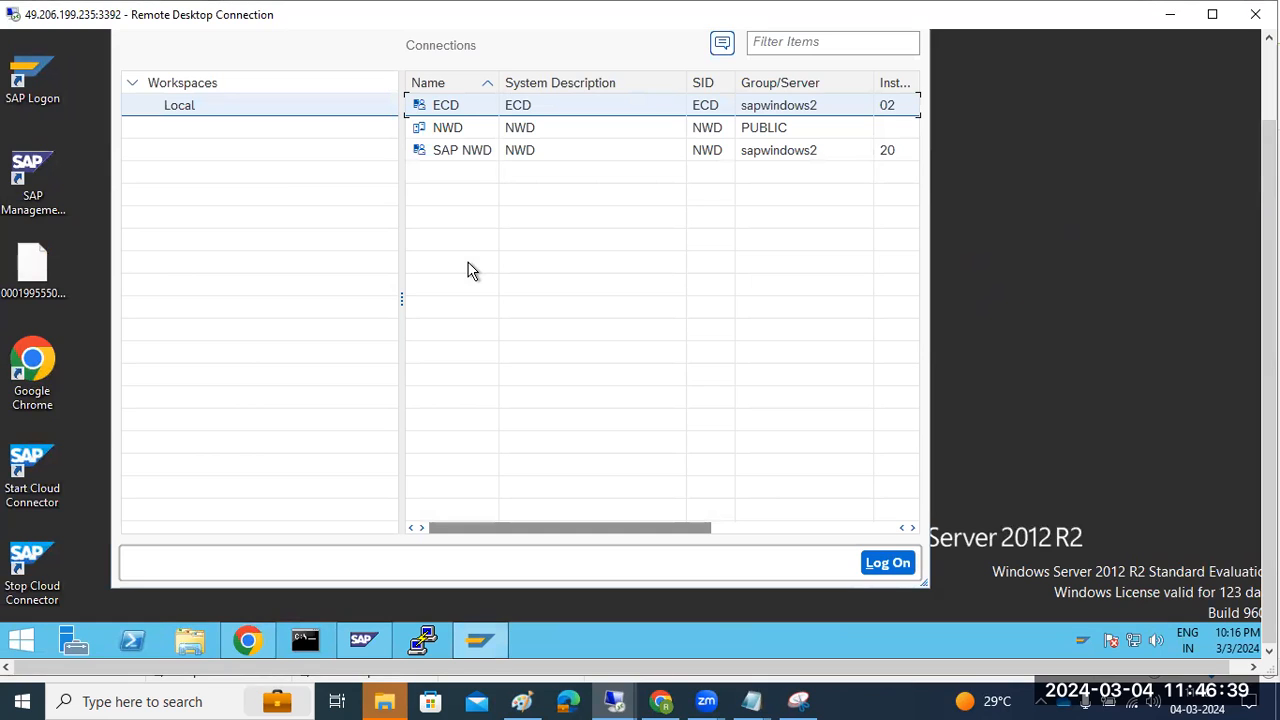
double_click(469, 155)
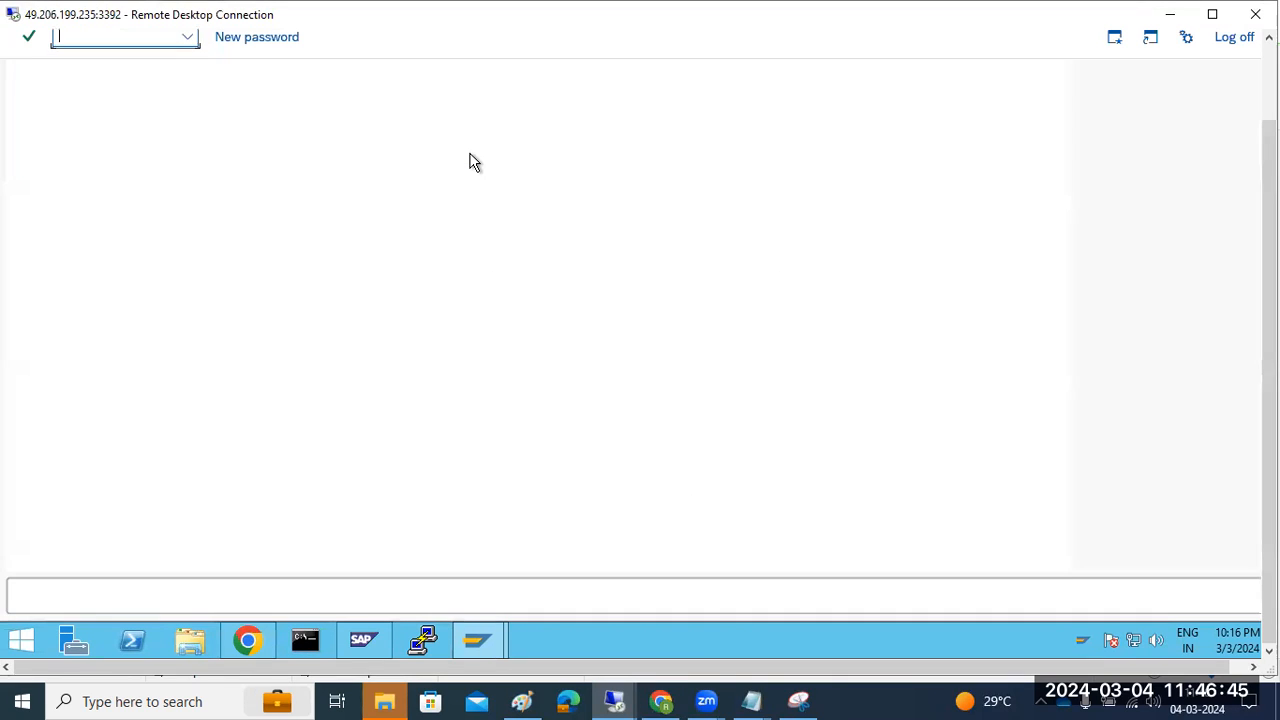
text(basis)
key(Tab)
text(●●●●●●)
key(Return)
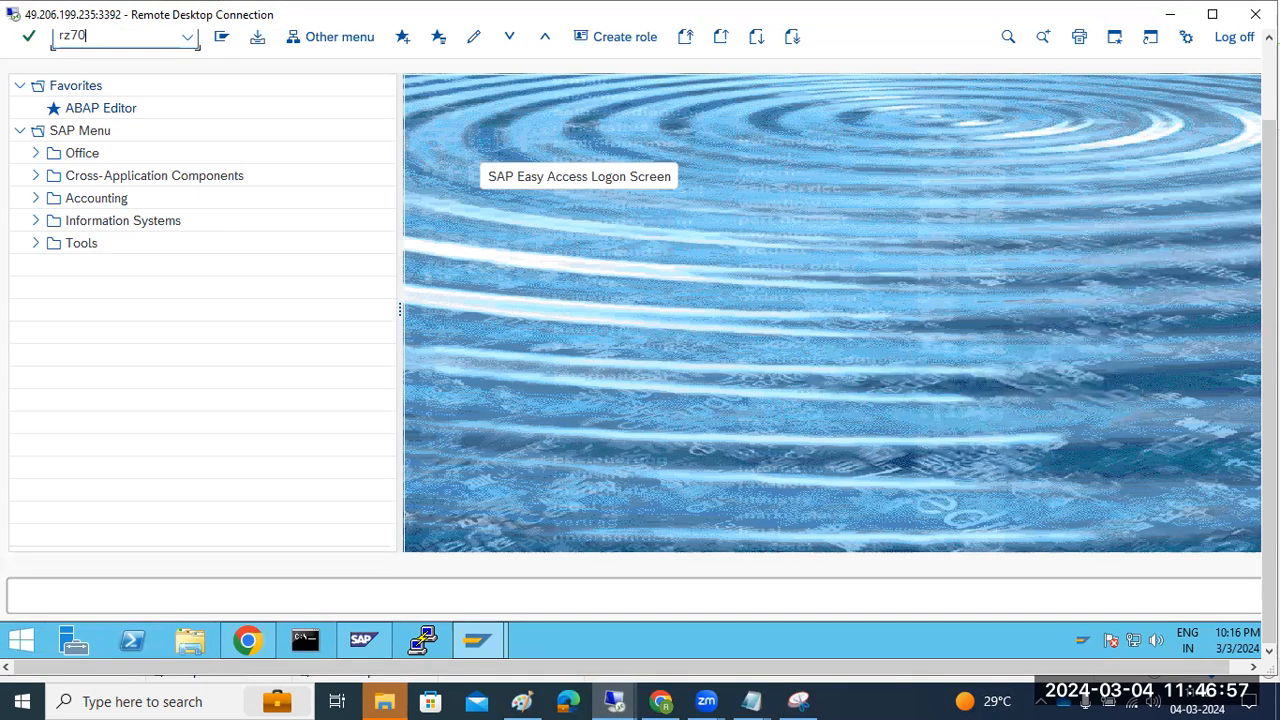
In RZ70, enter gateway host sapwindows2 and gateway service sapgw
key(Return)
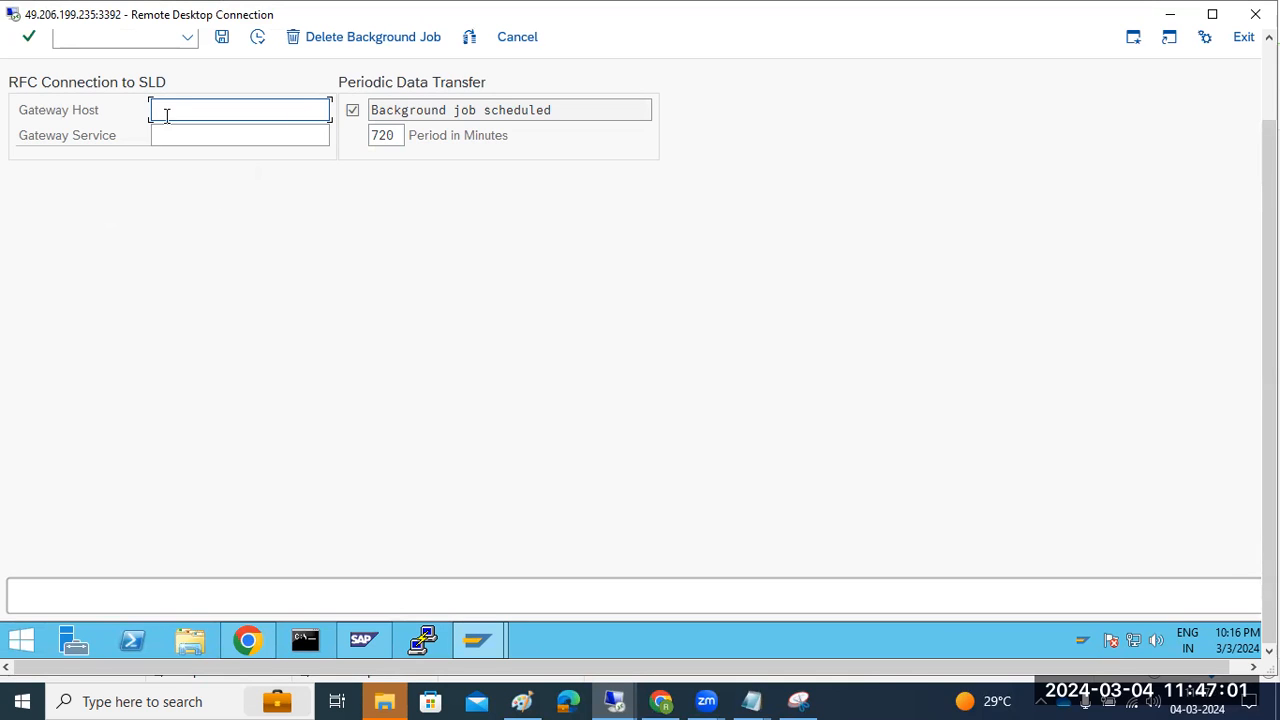
text(sapwindows2)
key(Tab)
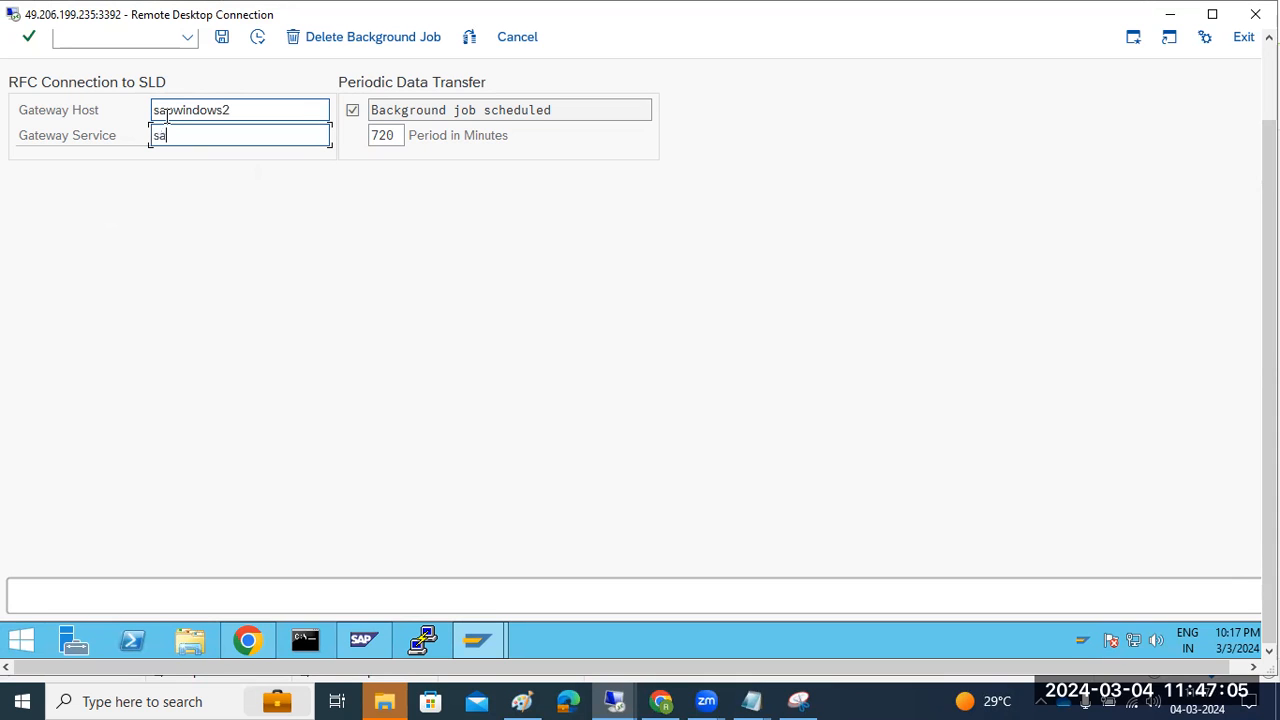
text(sapgw)
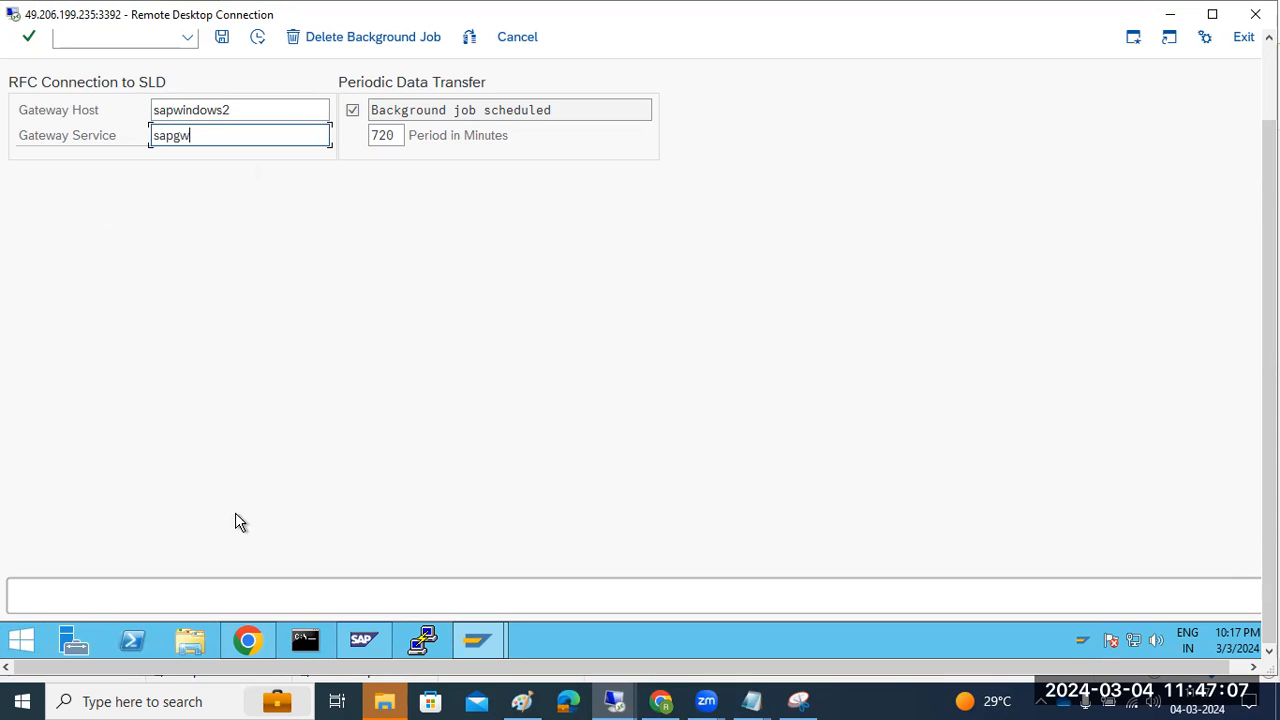
click(363, 640)
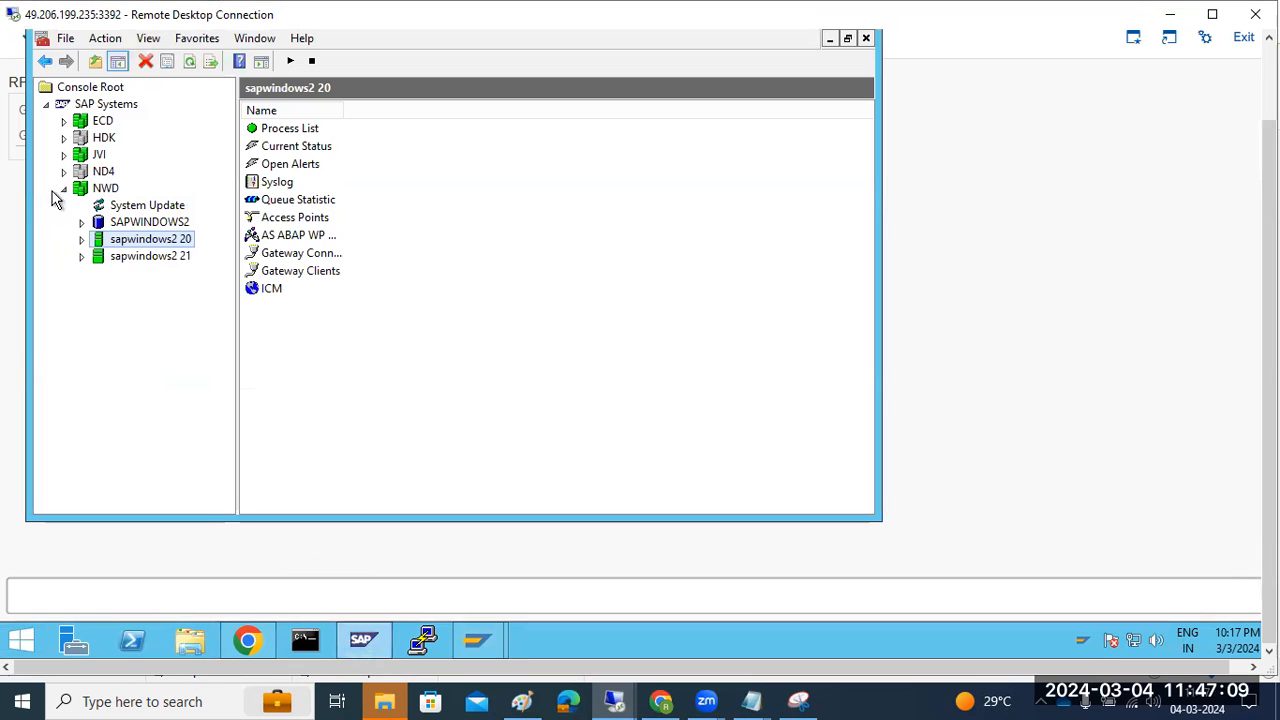
Expand JVI and inspect the sapwindows2 30 instance's process list and access points
click(63, 154)
click(82, 206)
click(148, 189)
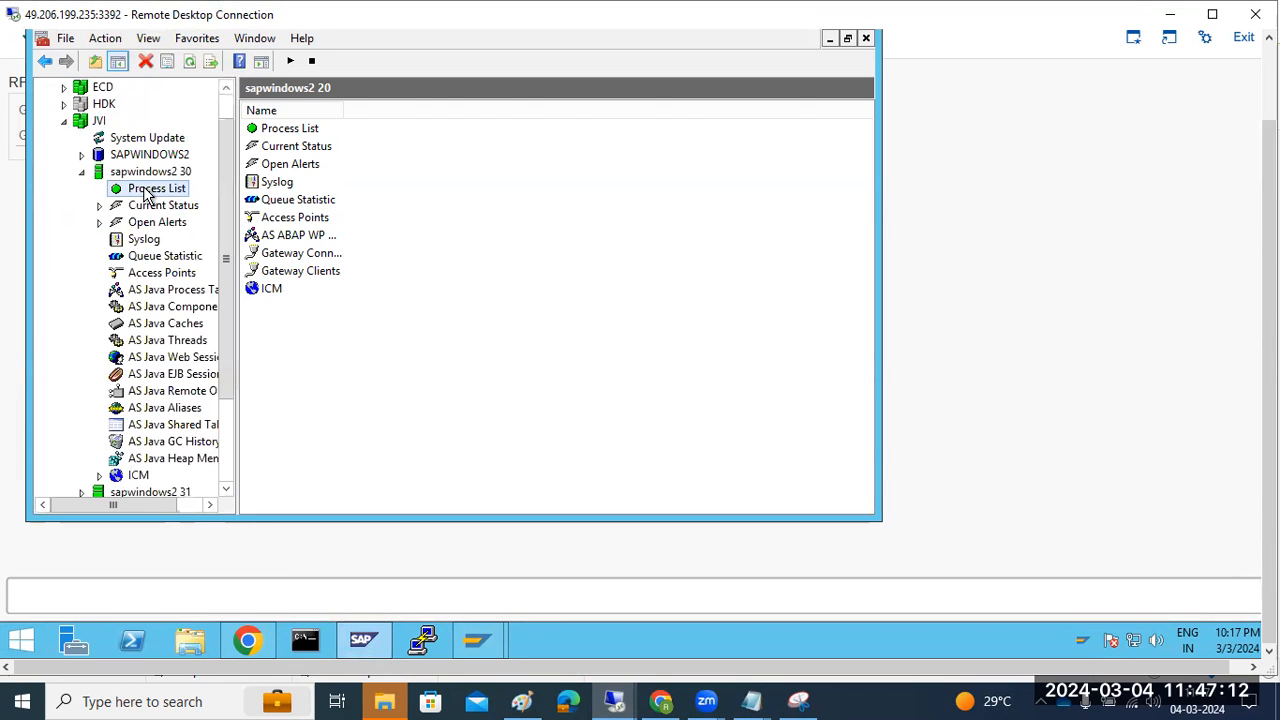
click(148, 273)
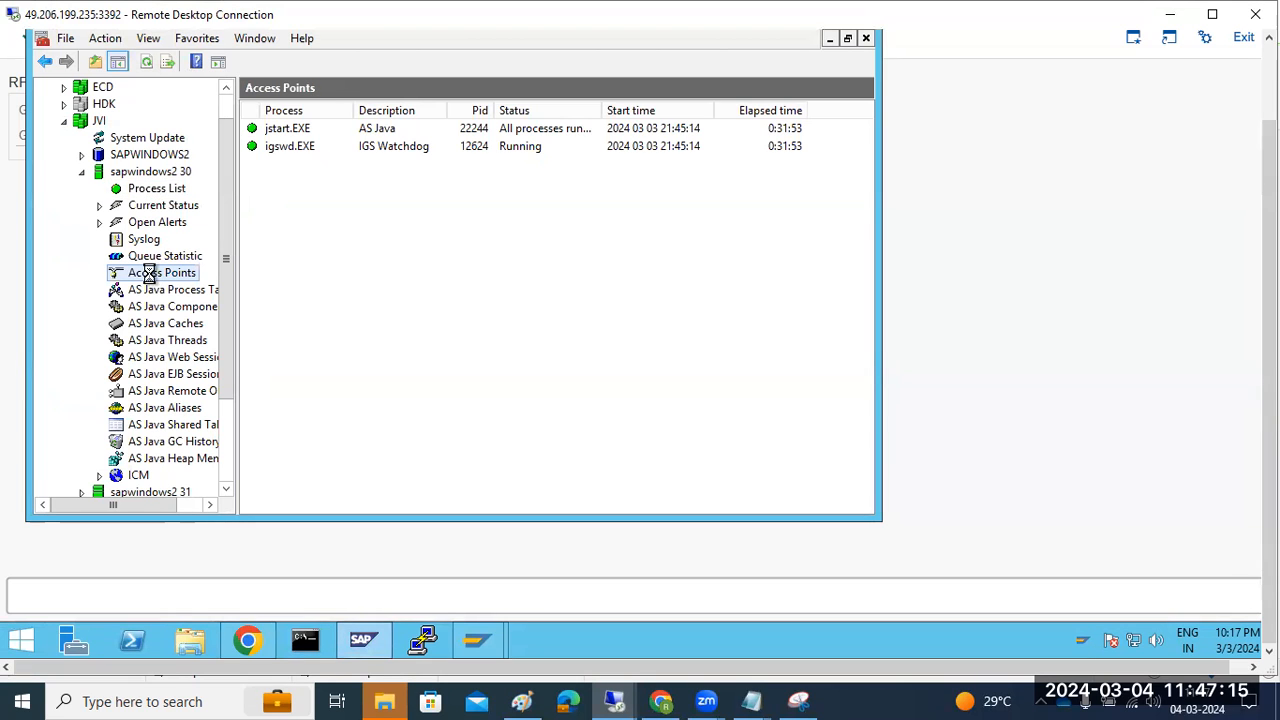
click(82, 171)
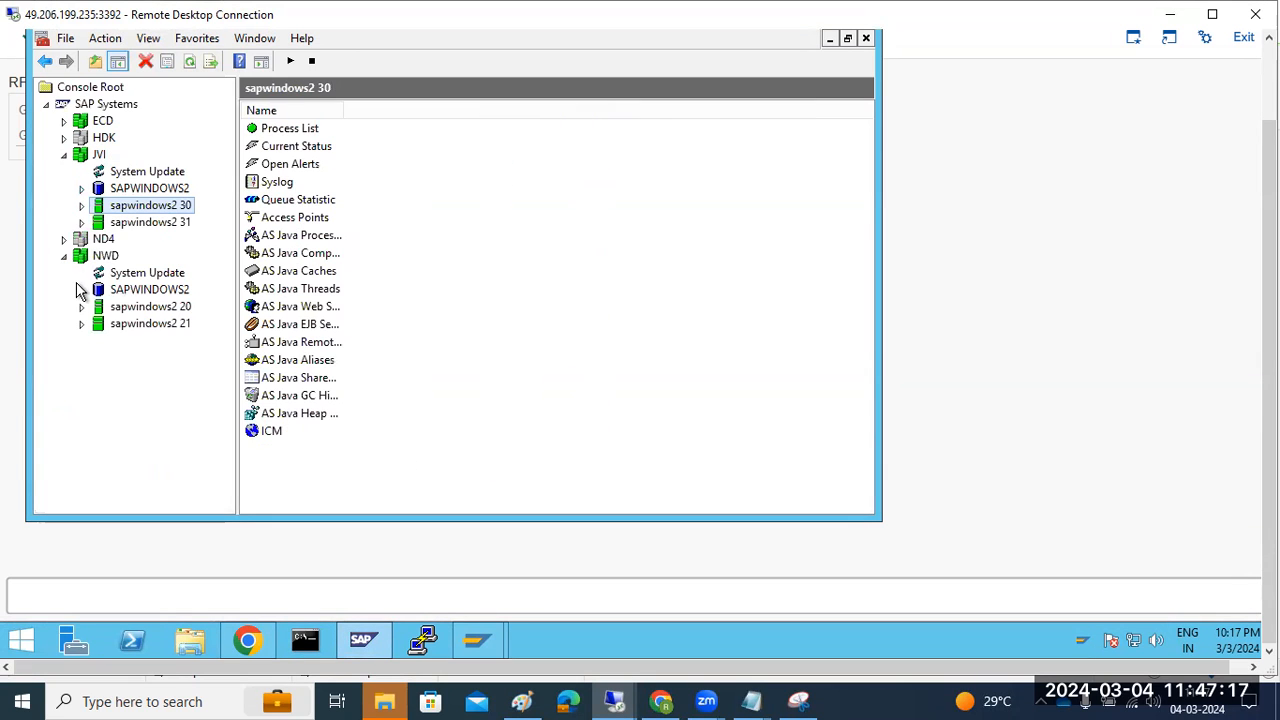
Locate the gwrd.EXE gateway process under sapwindows2 31, then return to RZ70
click(82, 222)
click(117, 243)
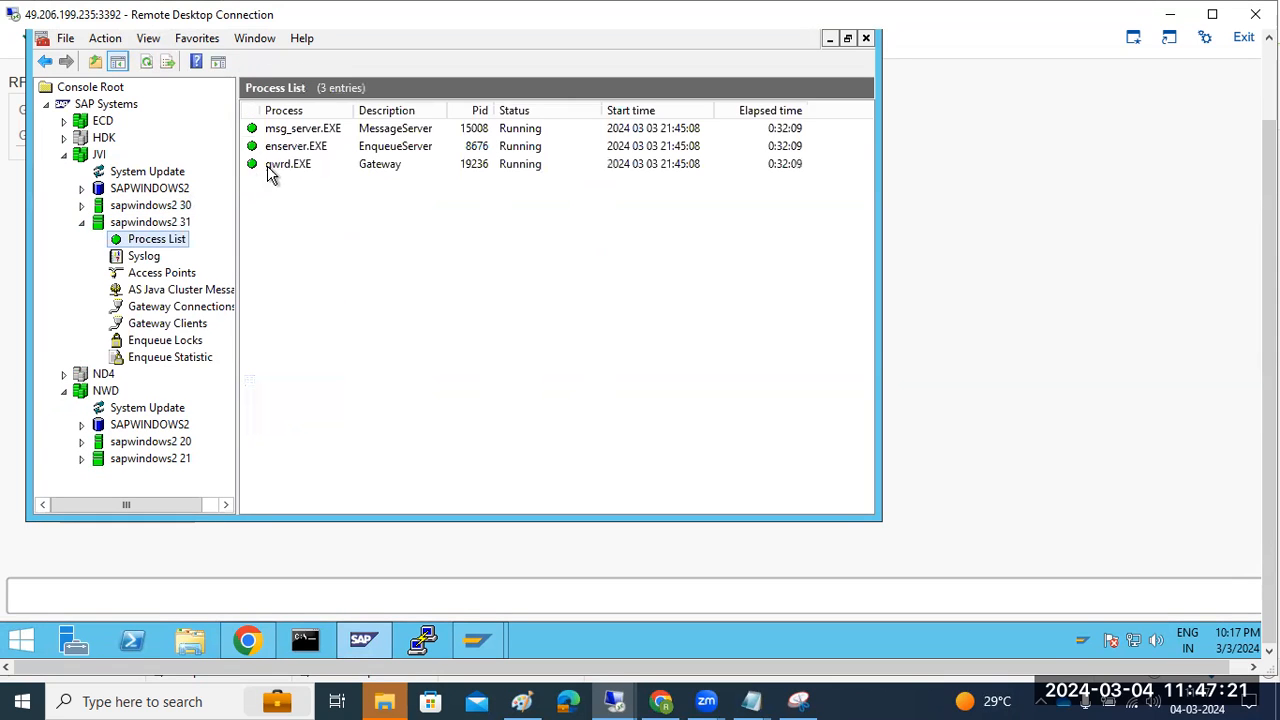
click(300, 166)
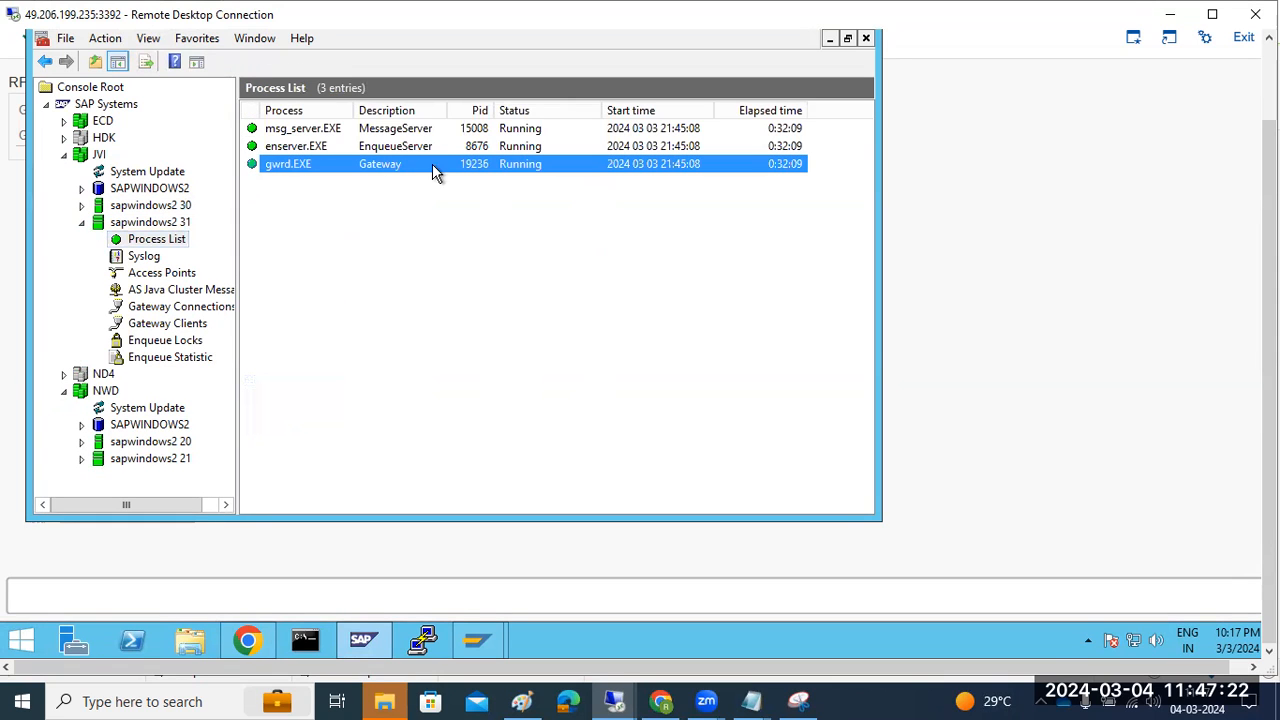
click(186, 226)
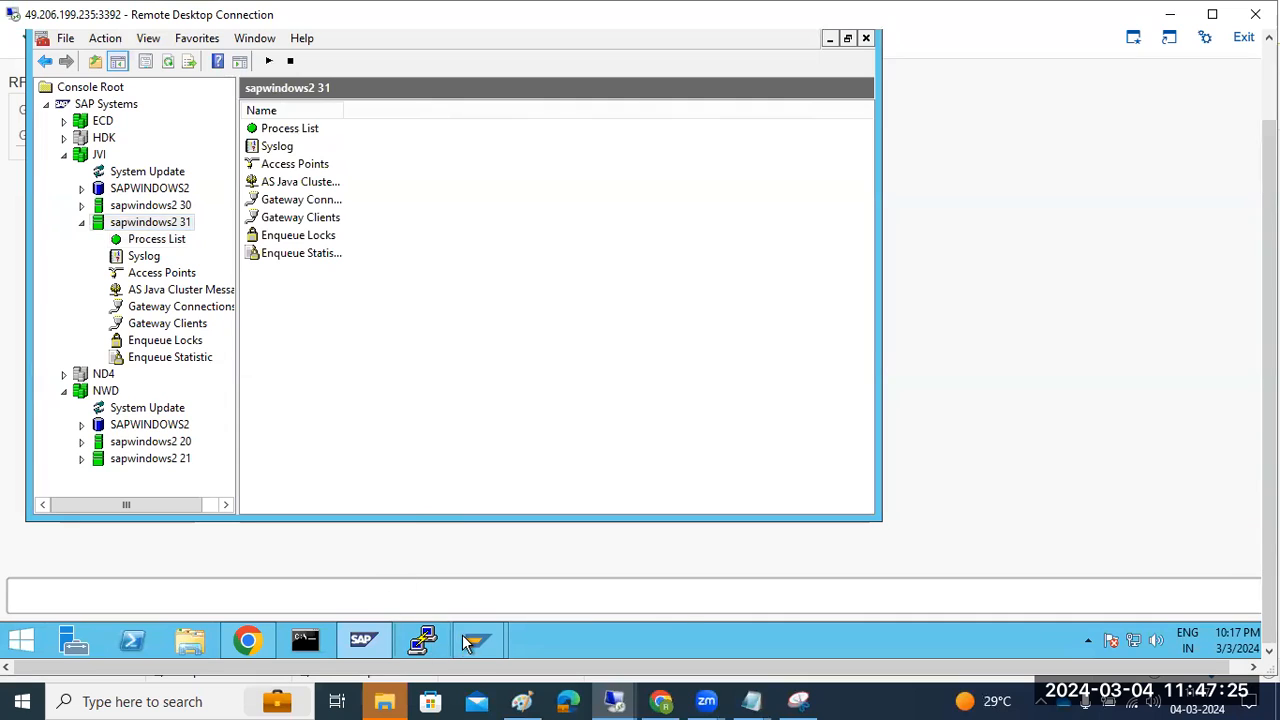
mouse_move(478, 640)
click(543, 586)
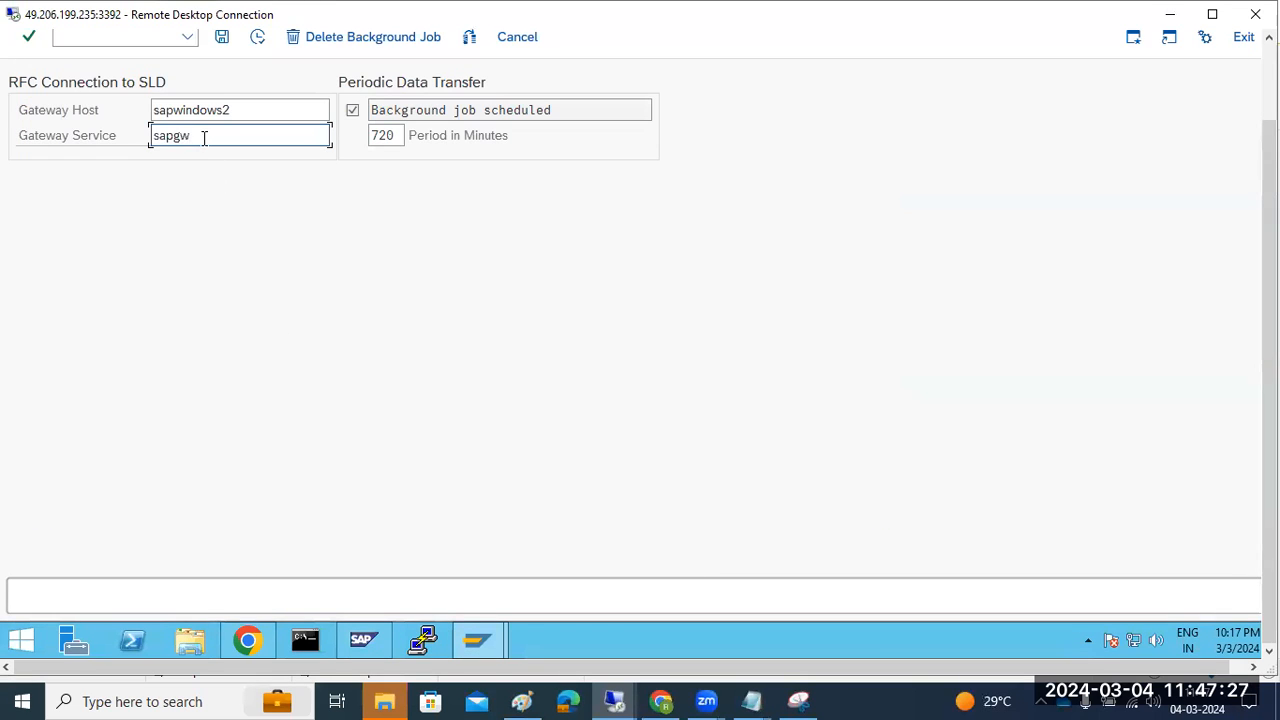
Complete the gateway service value and start the SLD data collection, confirming the prompt
text(1)
click(258, 37)
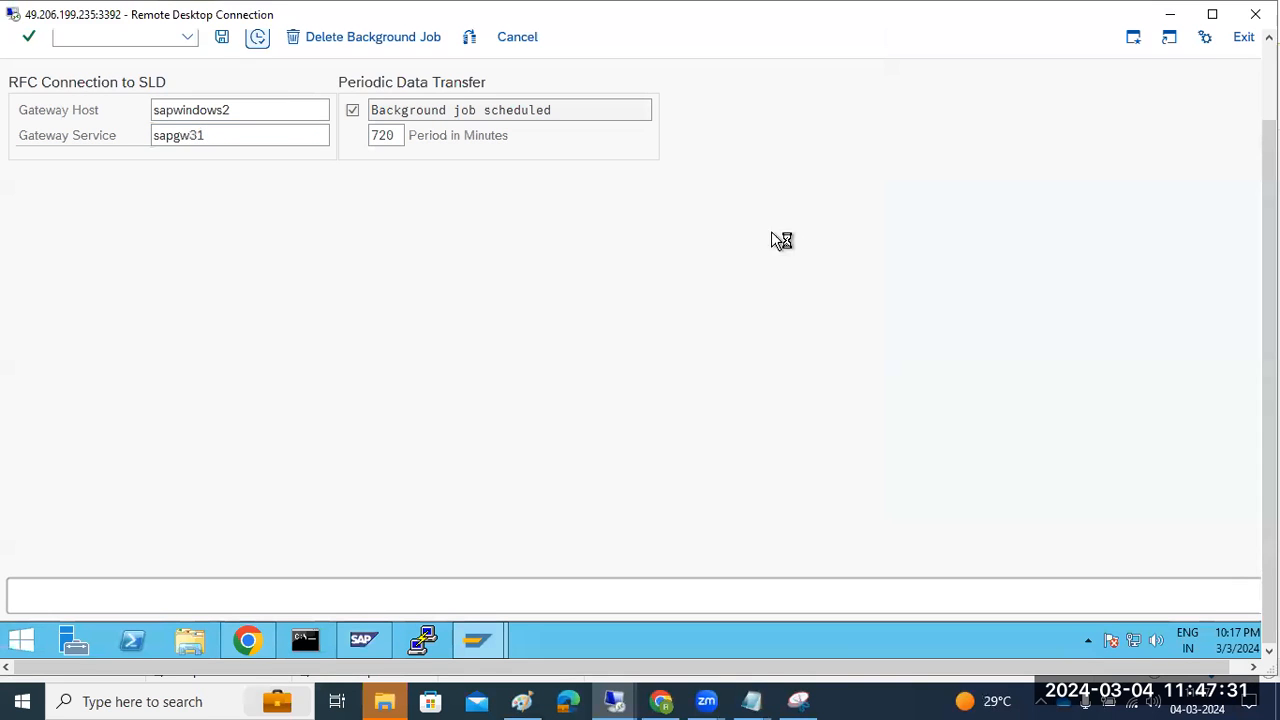
drag(1269, 370, 1269, 285)
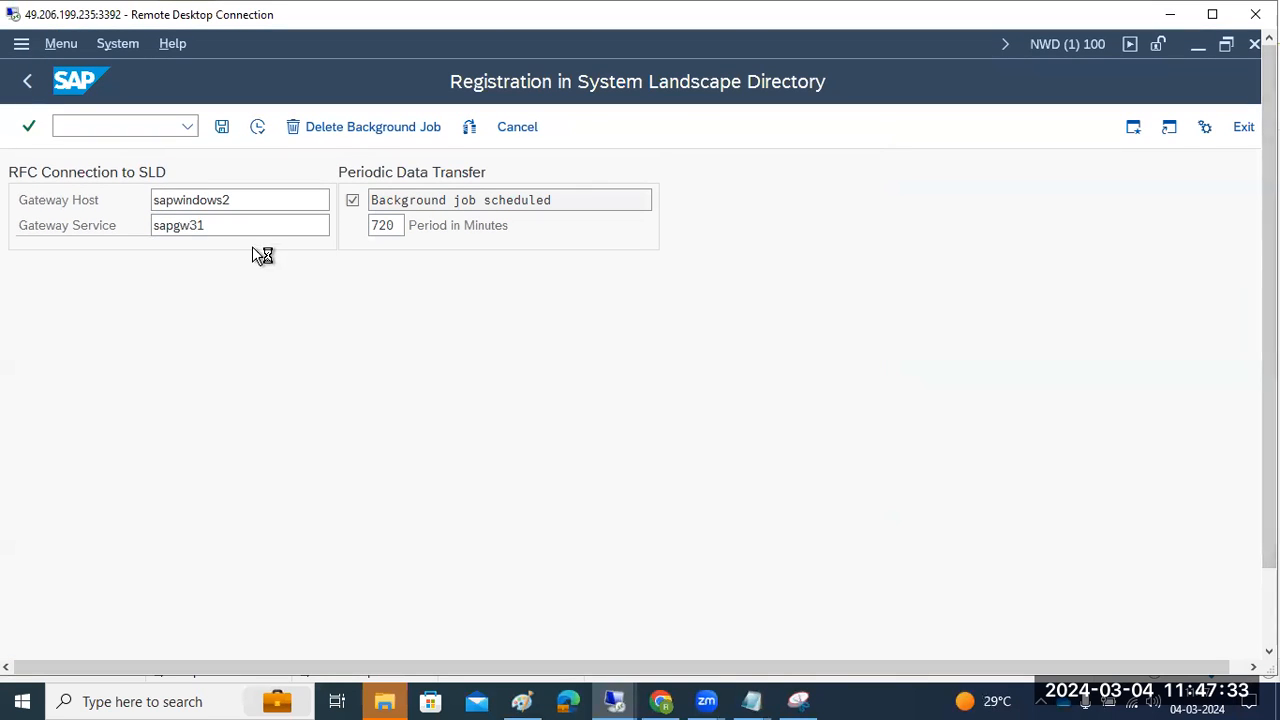
click(303, 473)
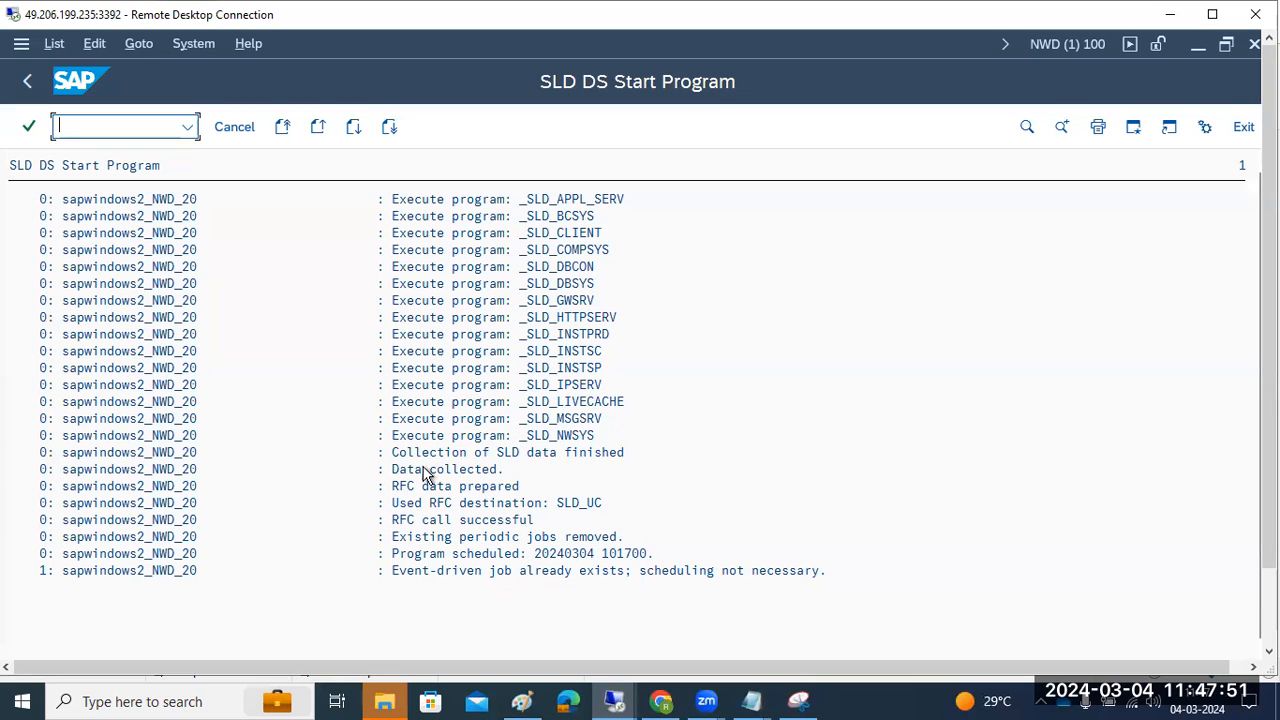
Review the log: RFC call successful, periodic jobs removed, event-driven job, destination SLD_UC
click(425, 521)
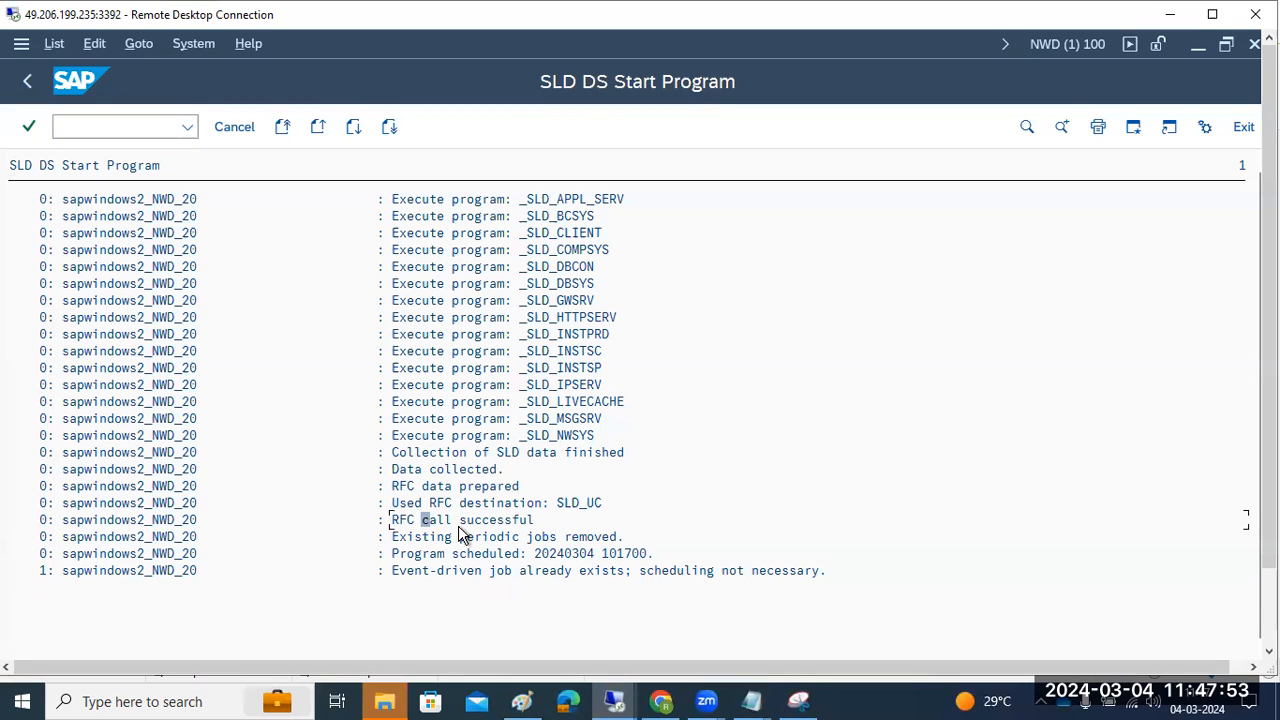
click(456, 538)
click(492, 572)
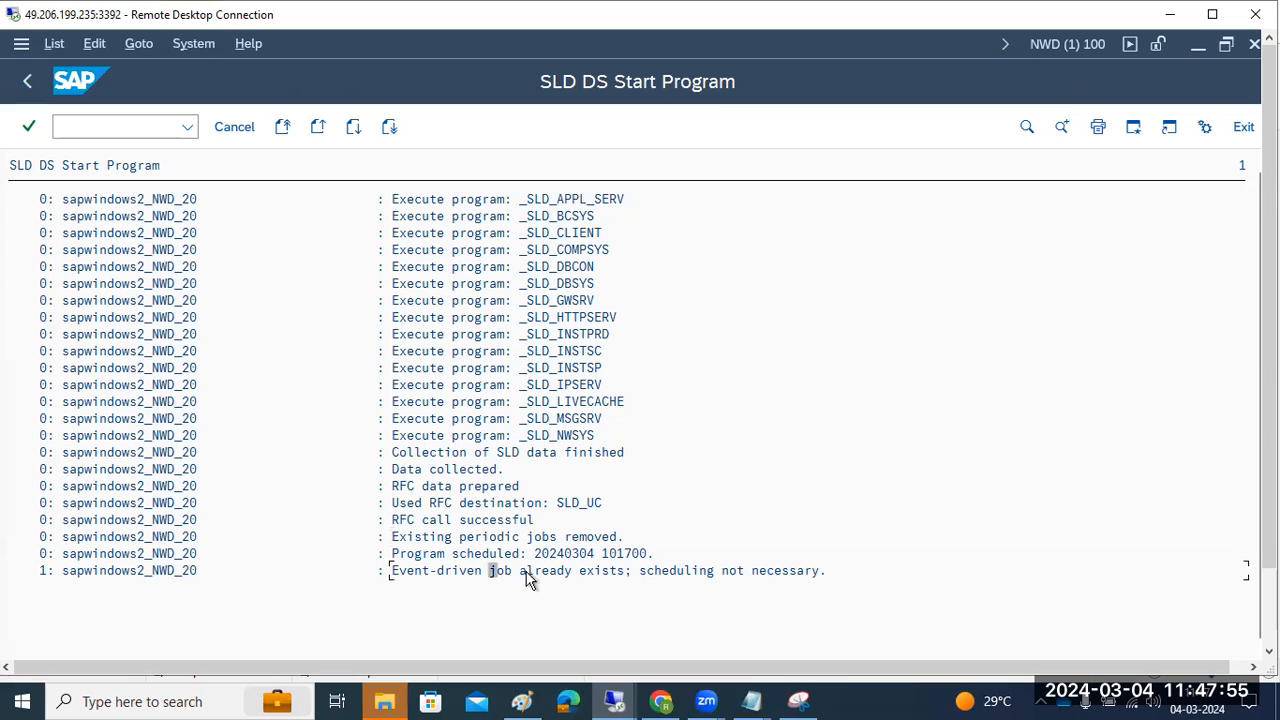
click(480, 504)
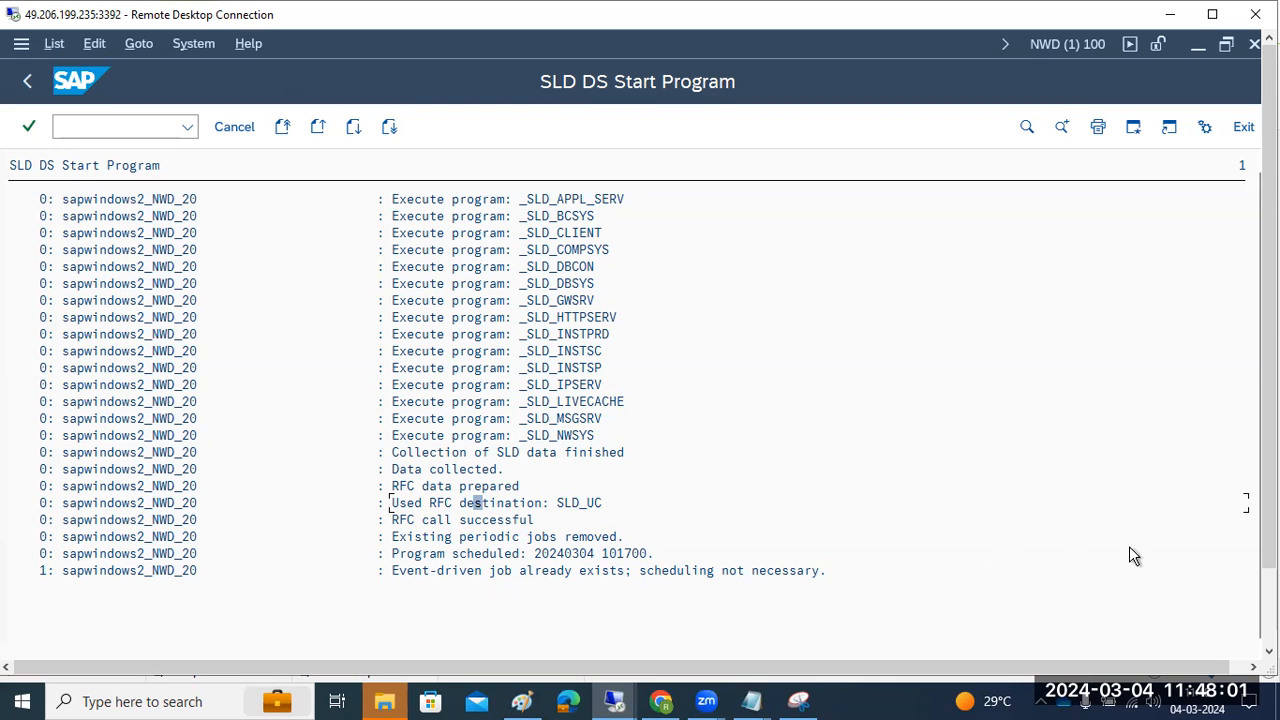
drag(1269, 530, 1215, 604)
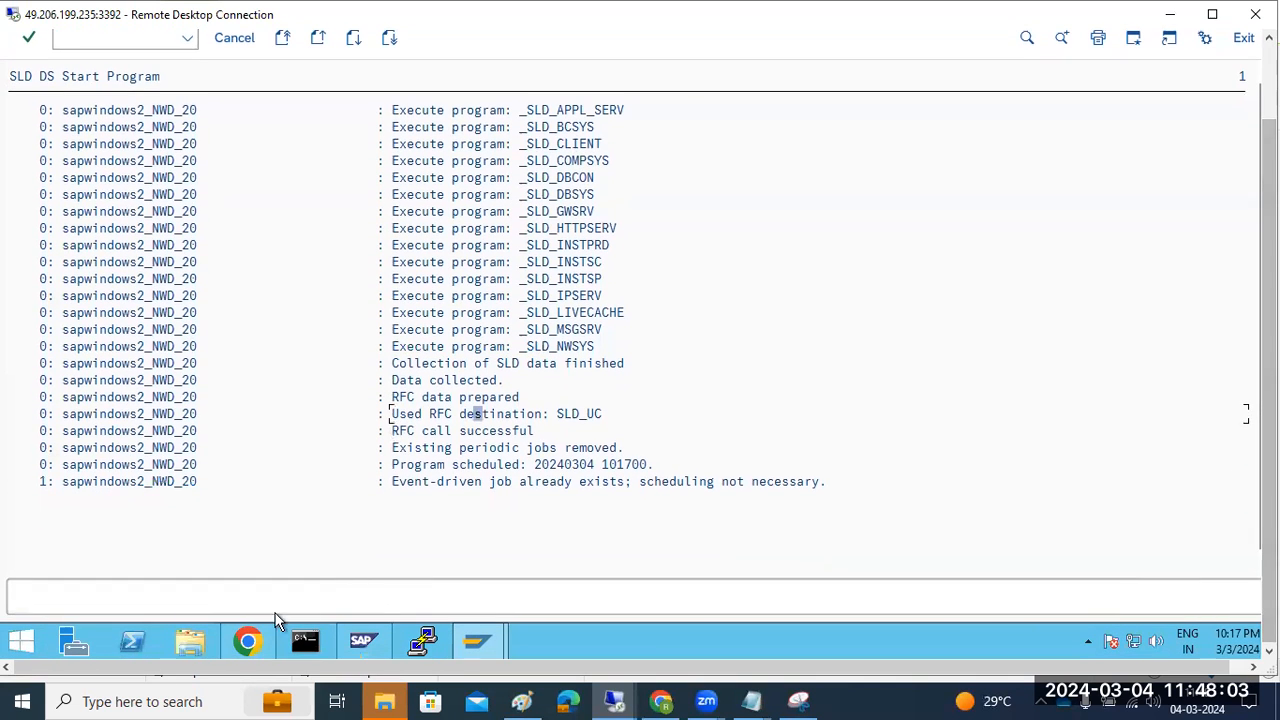
Switch across remote sessions to the System Landscape Directory browser and refresh the technical systems list
click(252, 637)
click(258, 631)
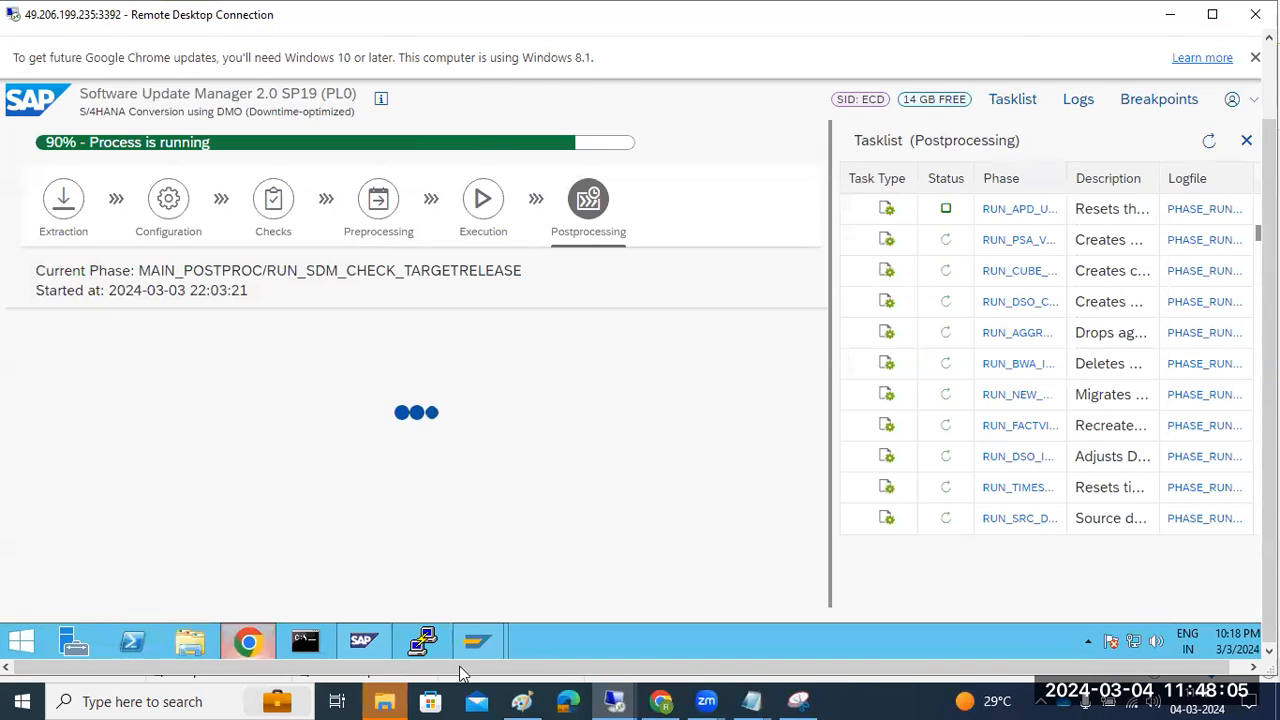
click(620, 702)
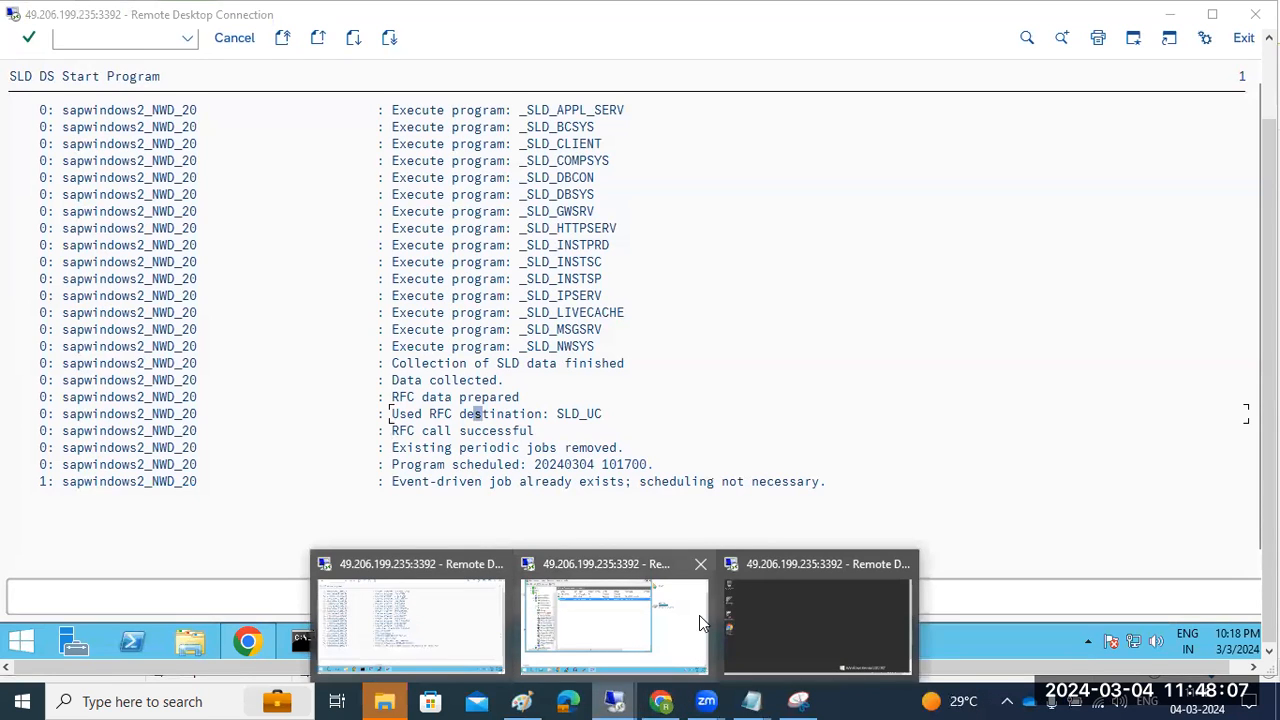
click(660, 606)
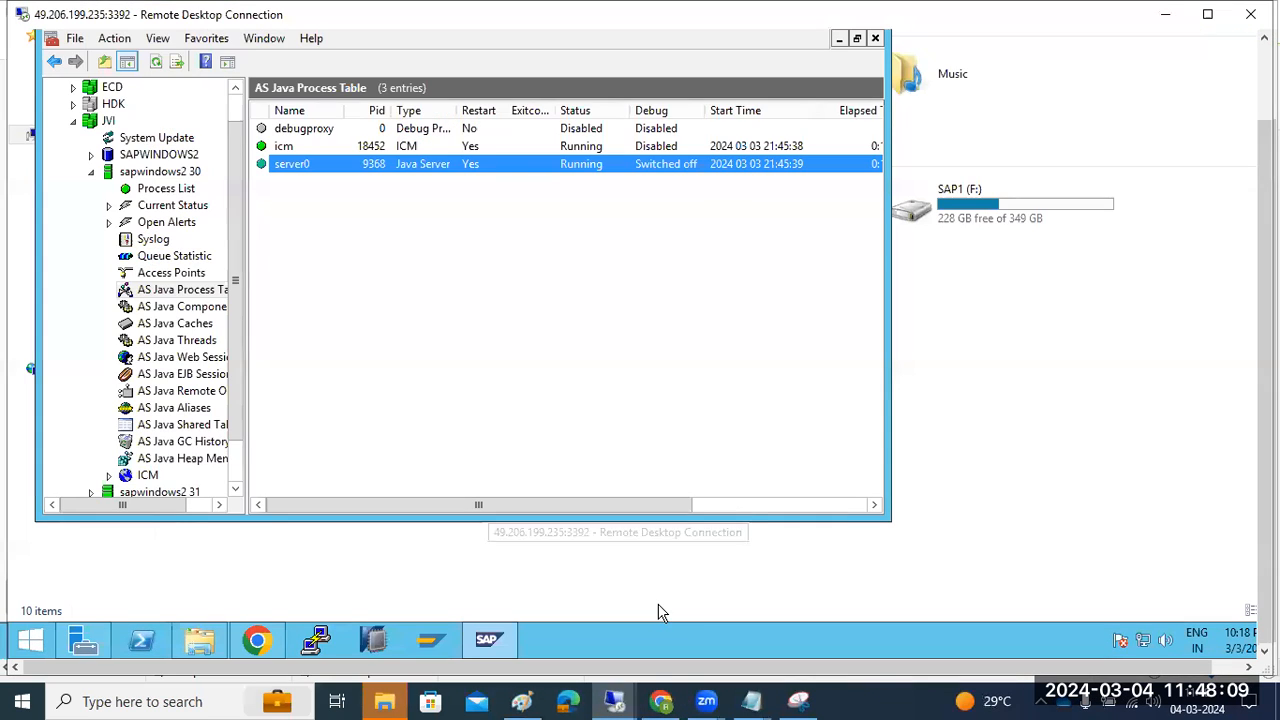
click(258, 640)
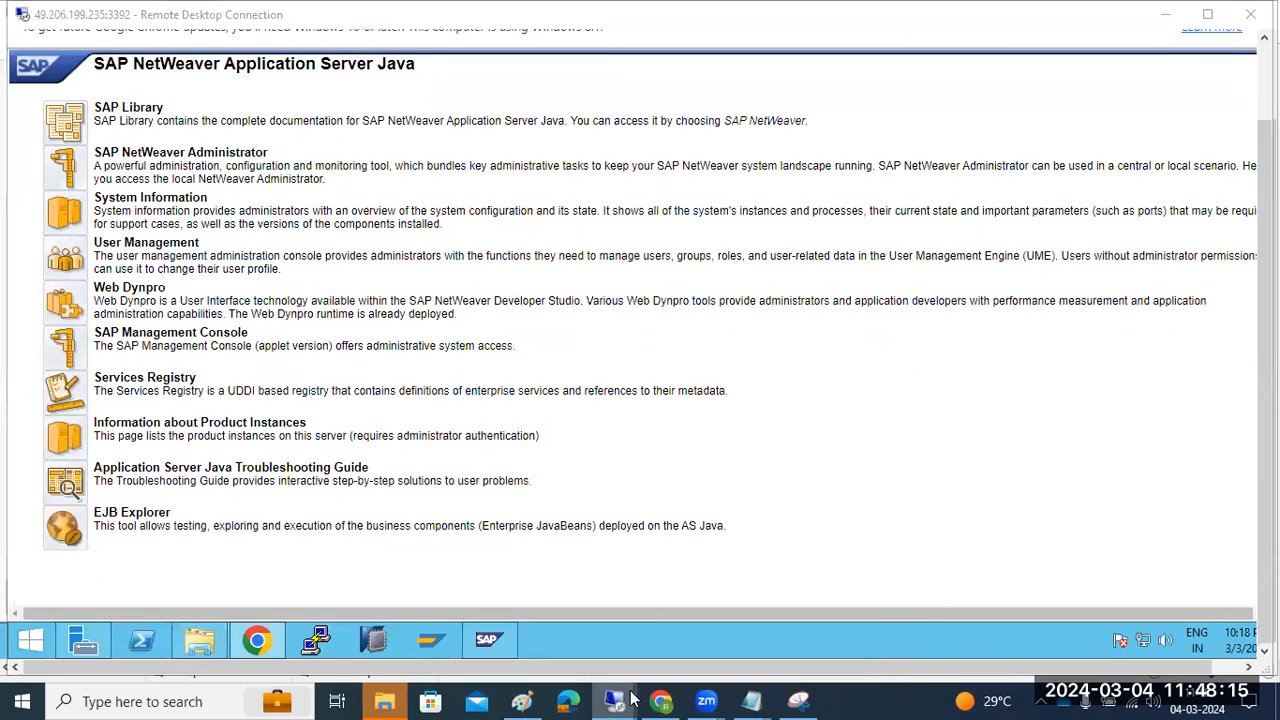
mouse_move(614, 701)
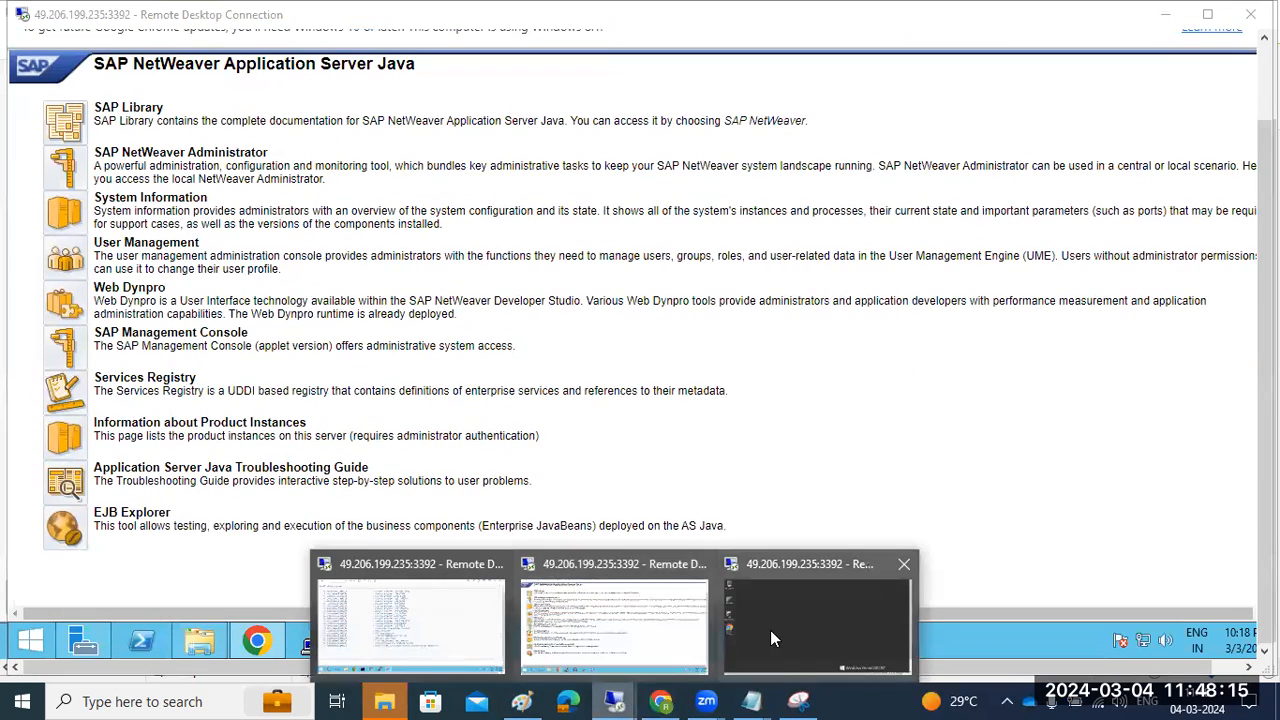
click(772, 637)
drag(1264, 550, 1264, 628)
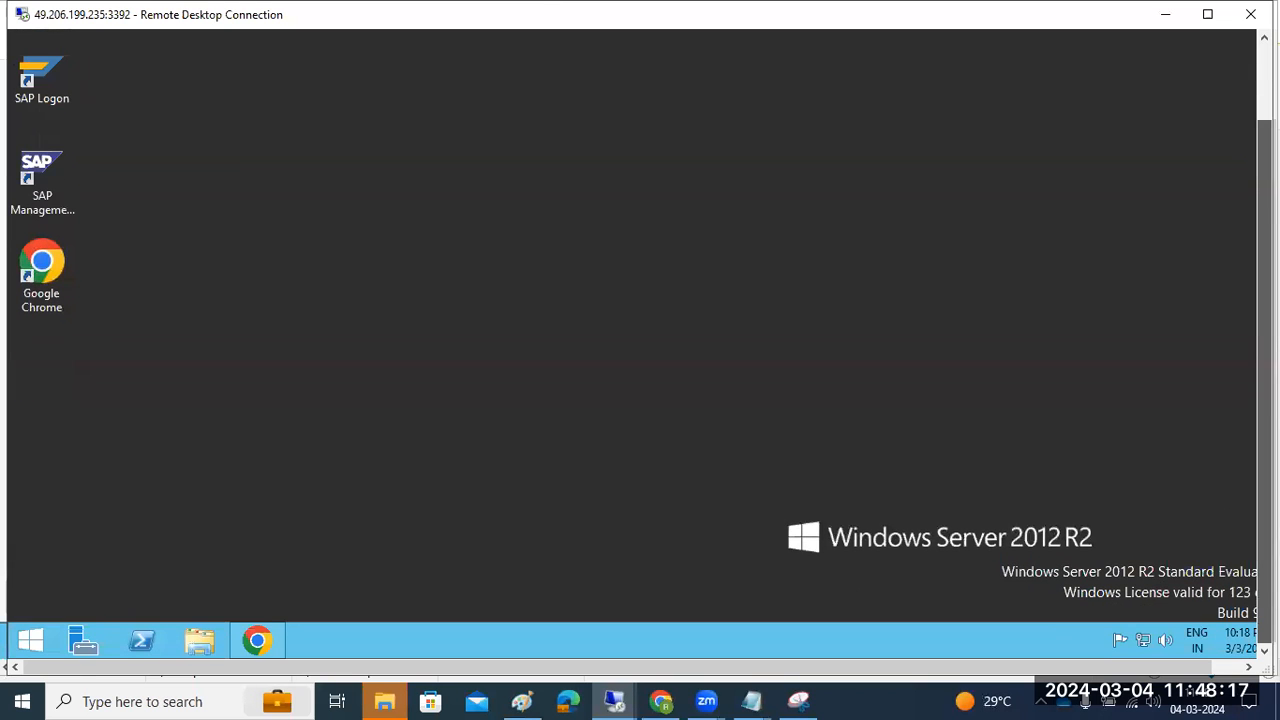
click(262, 640)
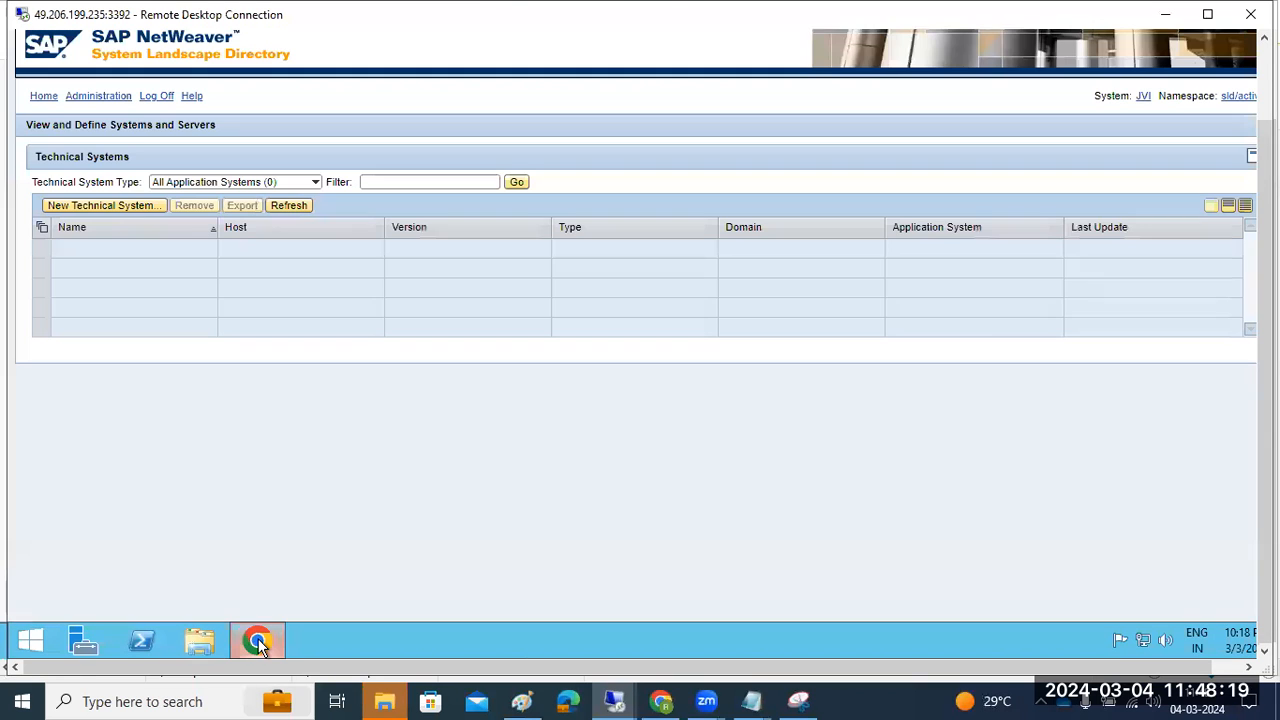
drag(1264, 375, 1264, 290)
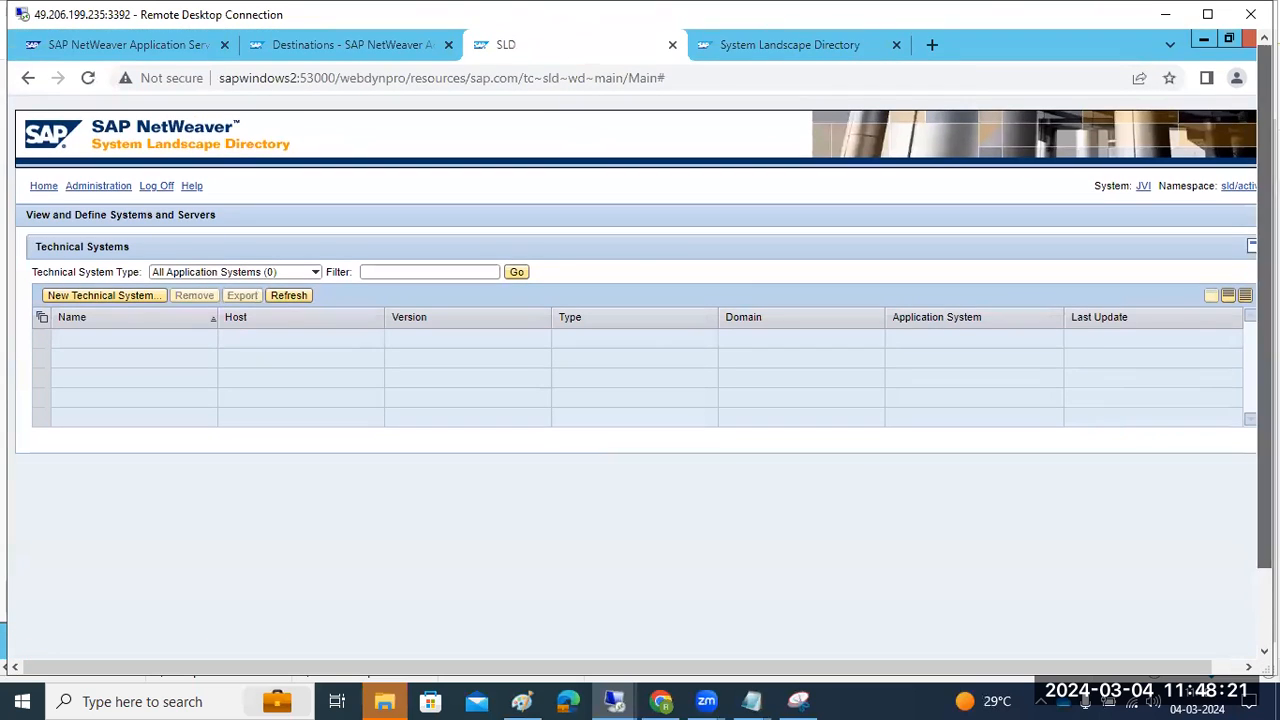
click(293, 302)
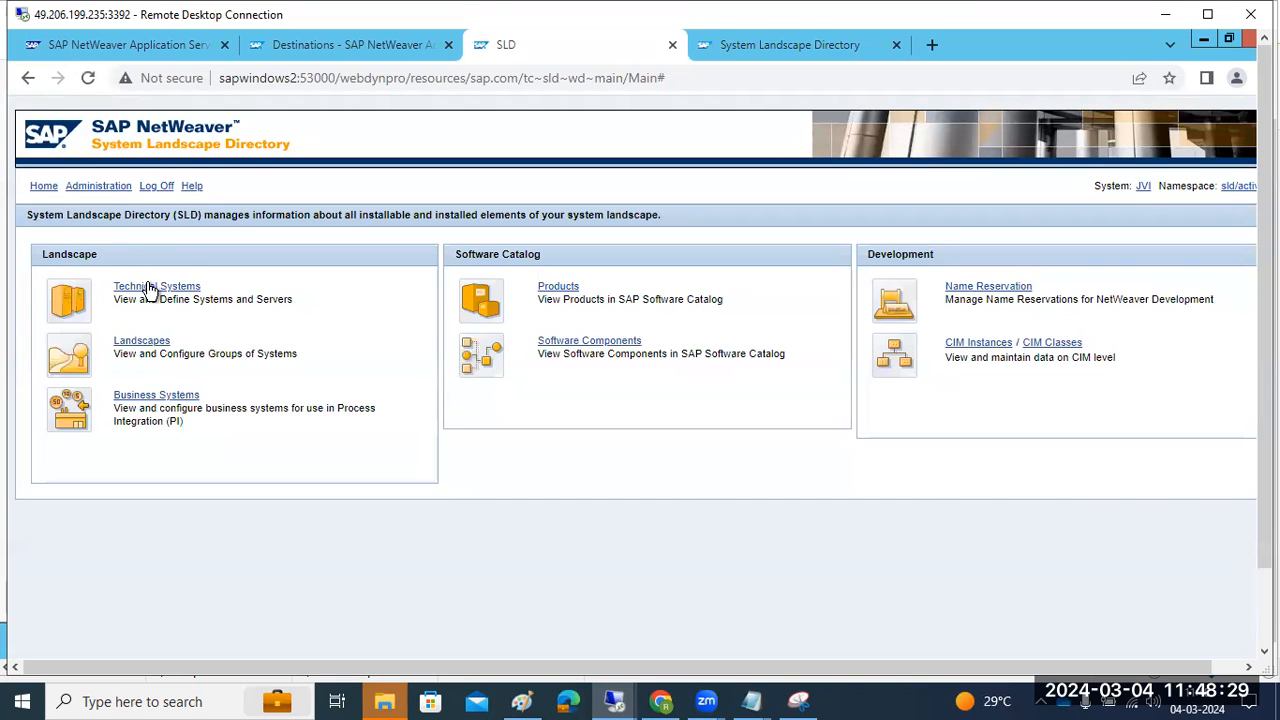
Filter Technical Systems to AS ABAP and refresh, then return home to Administration
click(150, 288)
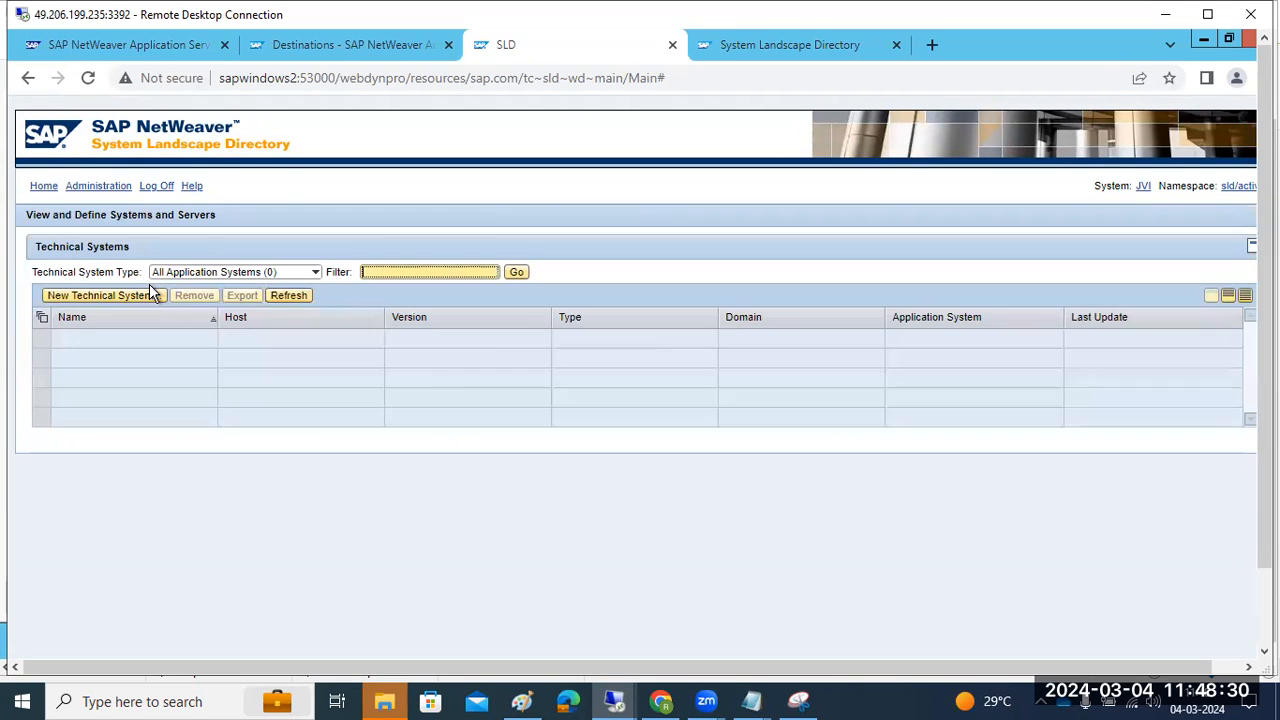
click(98, 188)
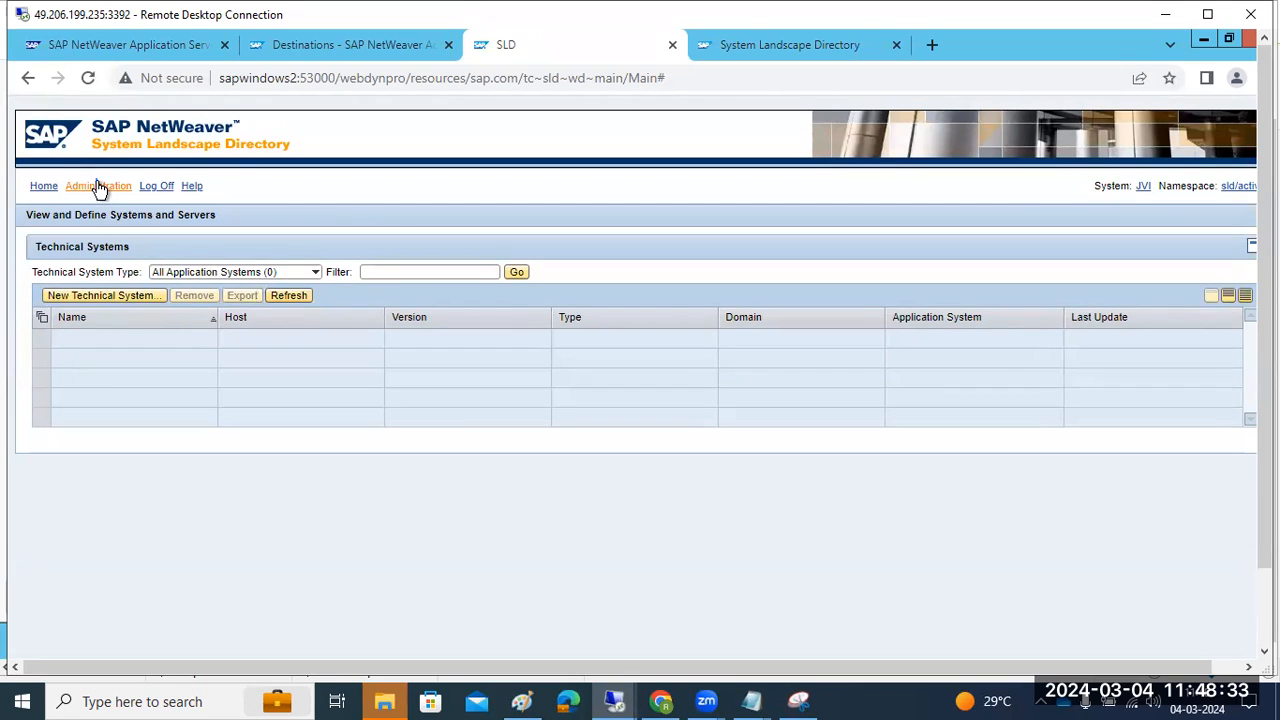
click(314, 273)
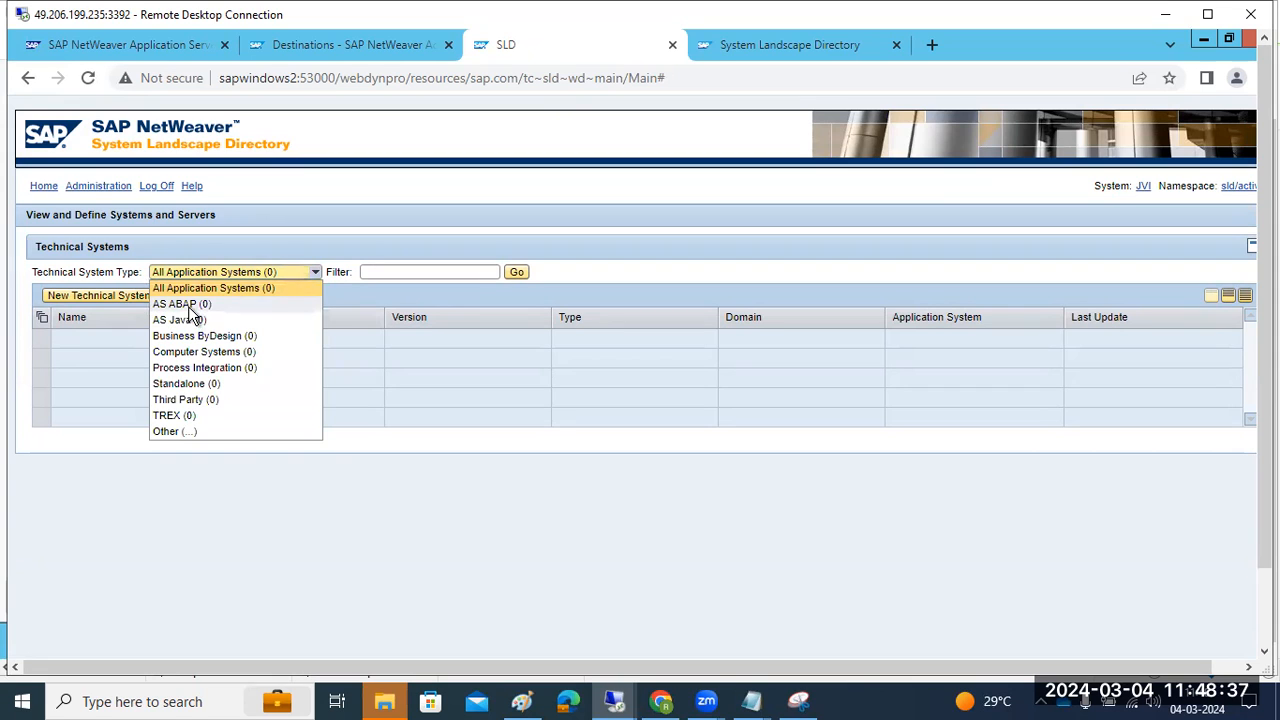
click(188, 305)
click(284, 302)
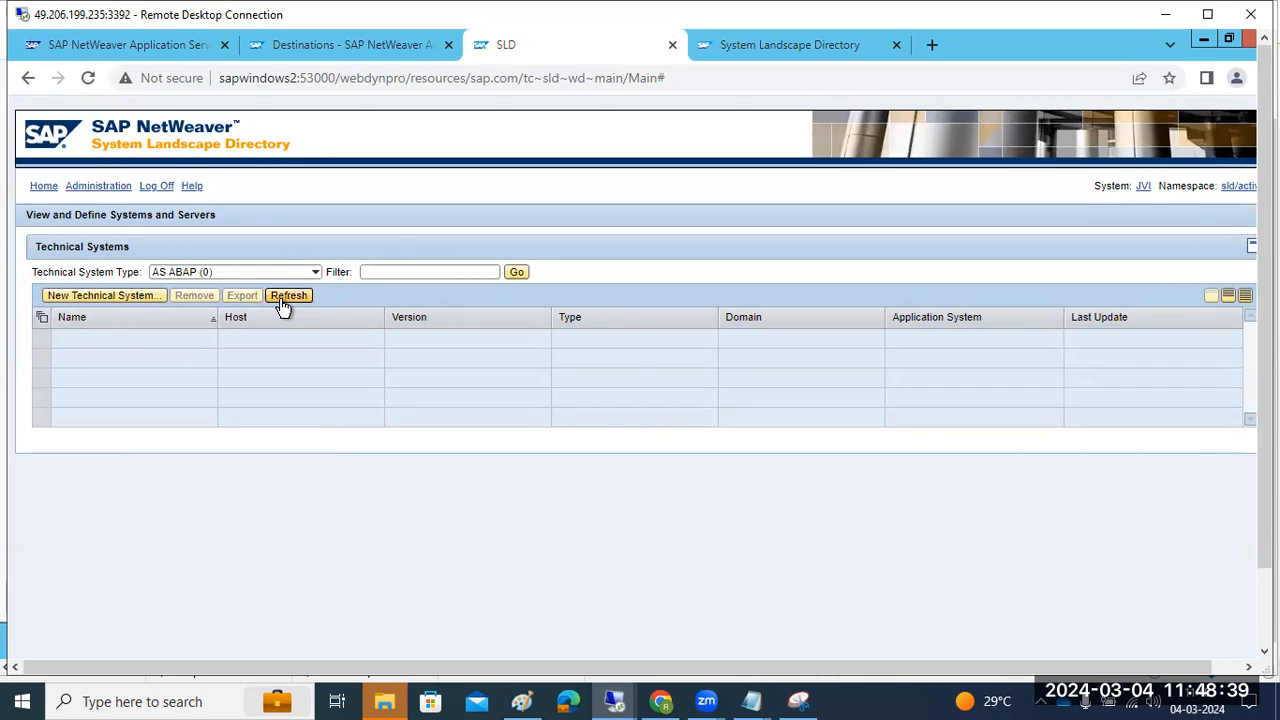
click(40, 188)
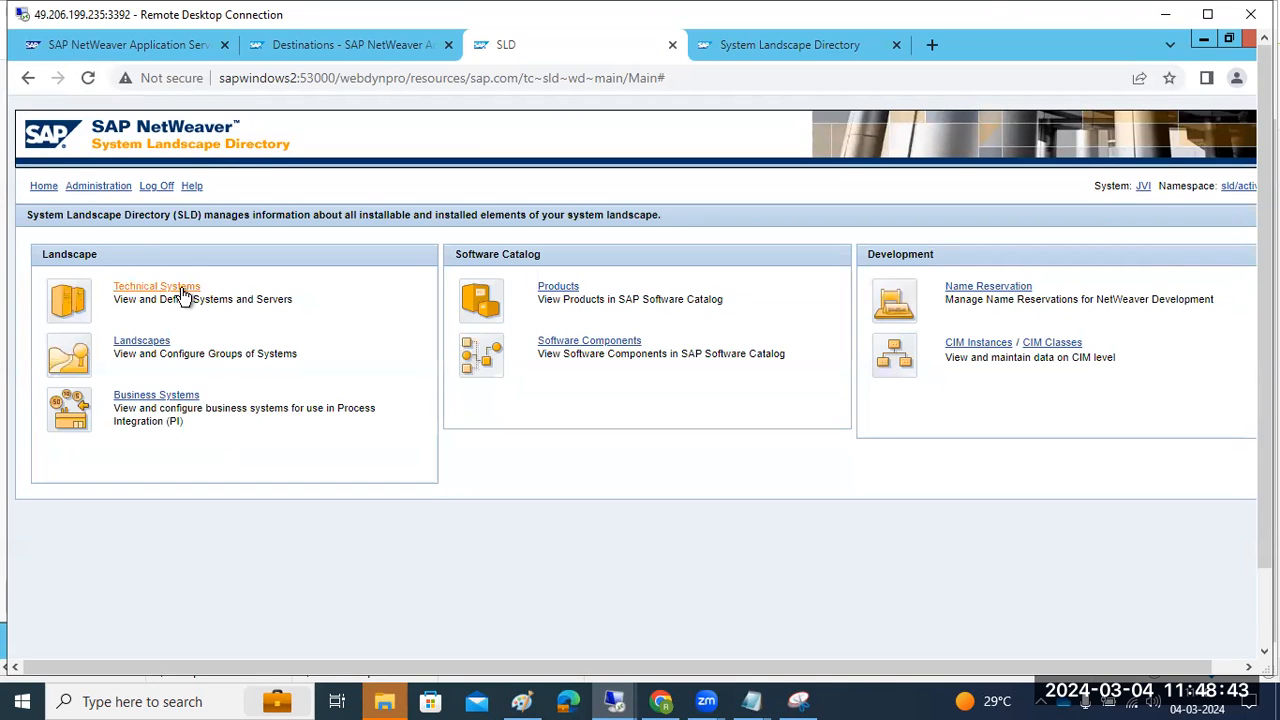
click(83, 193)
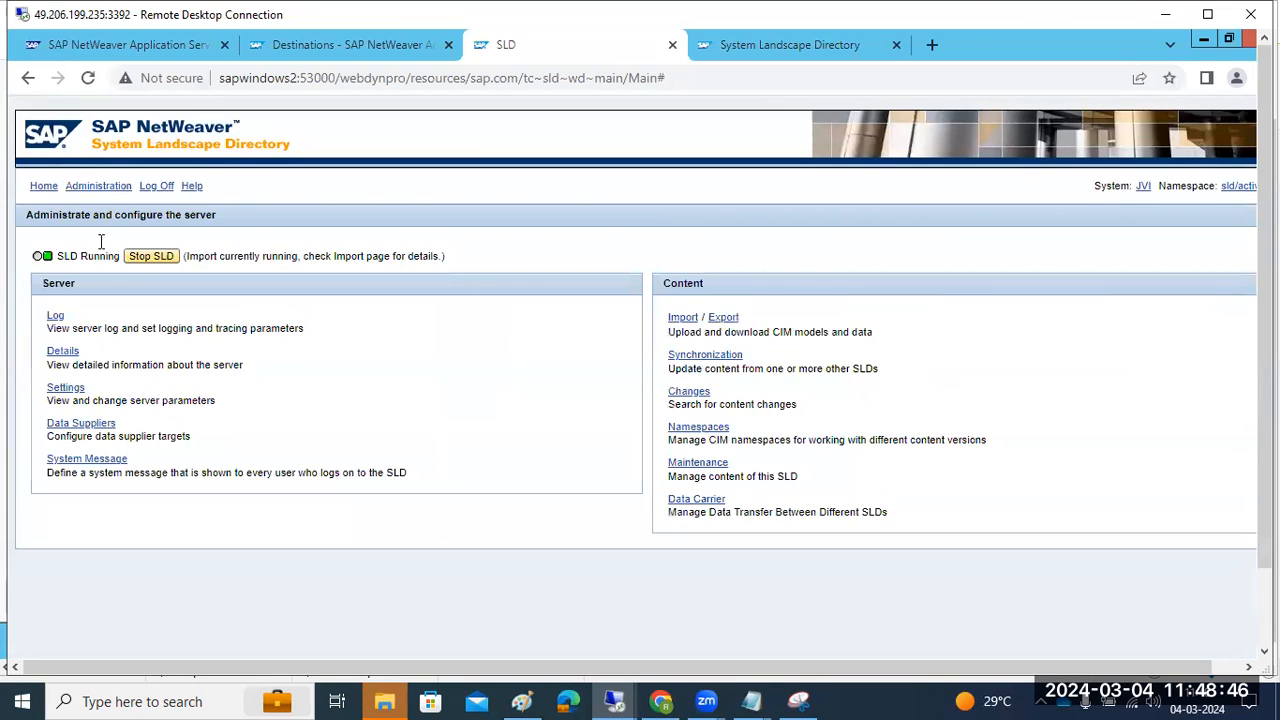
Inspect the SLD server log entries and the data supplier targets configuration
click(53, 319)
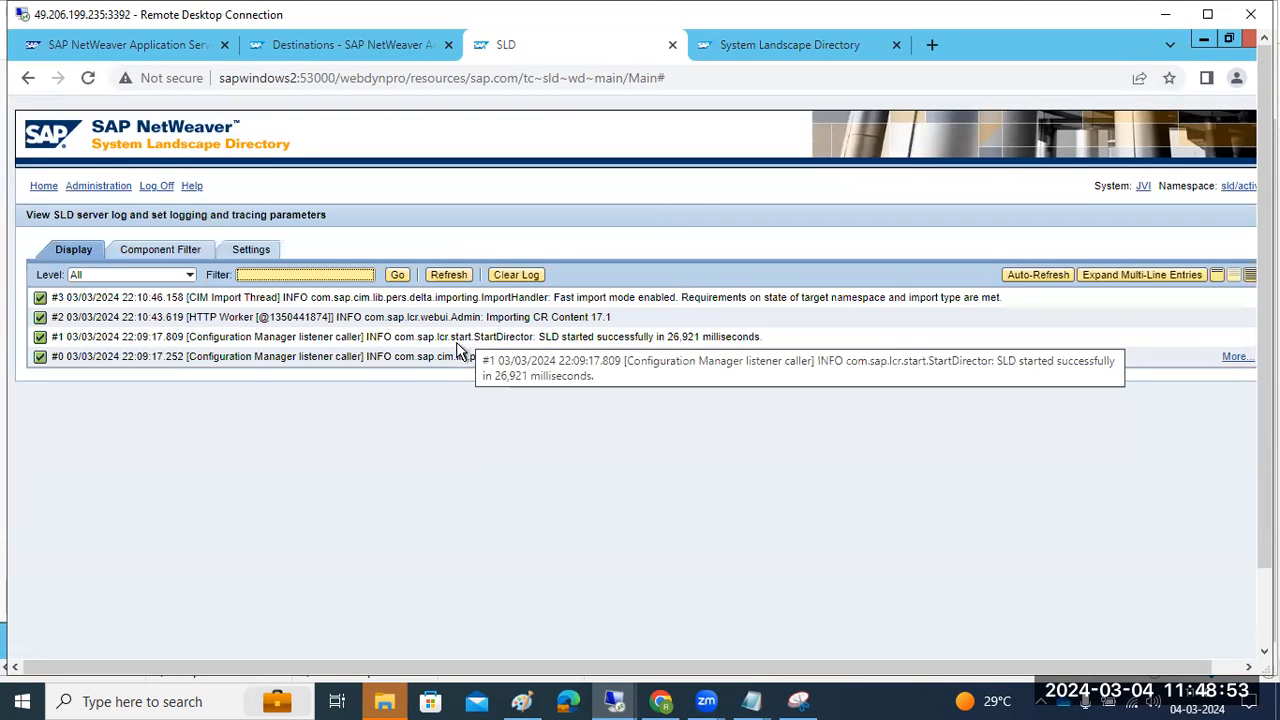
drag(185, 317, 371, 324)
drag(484, 330, 718, 338)
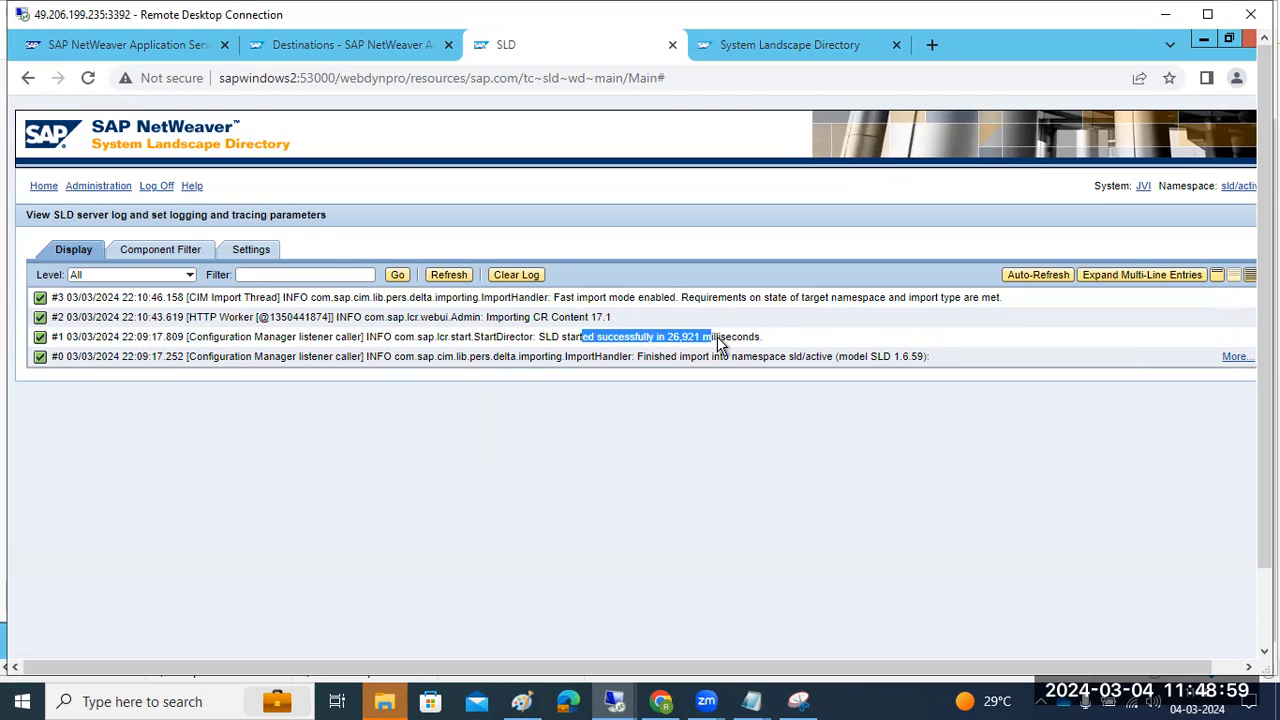
drag(419, 300, 456, 309)
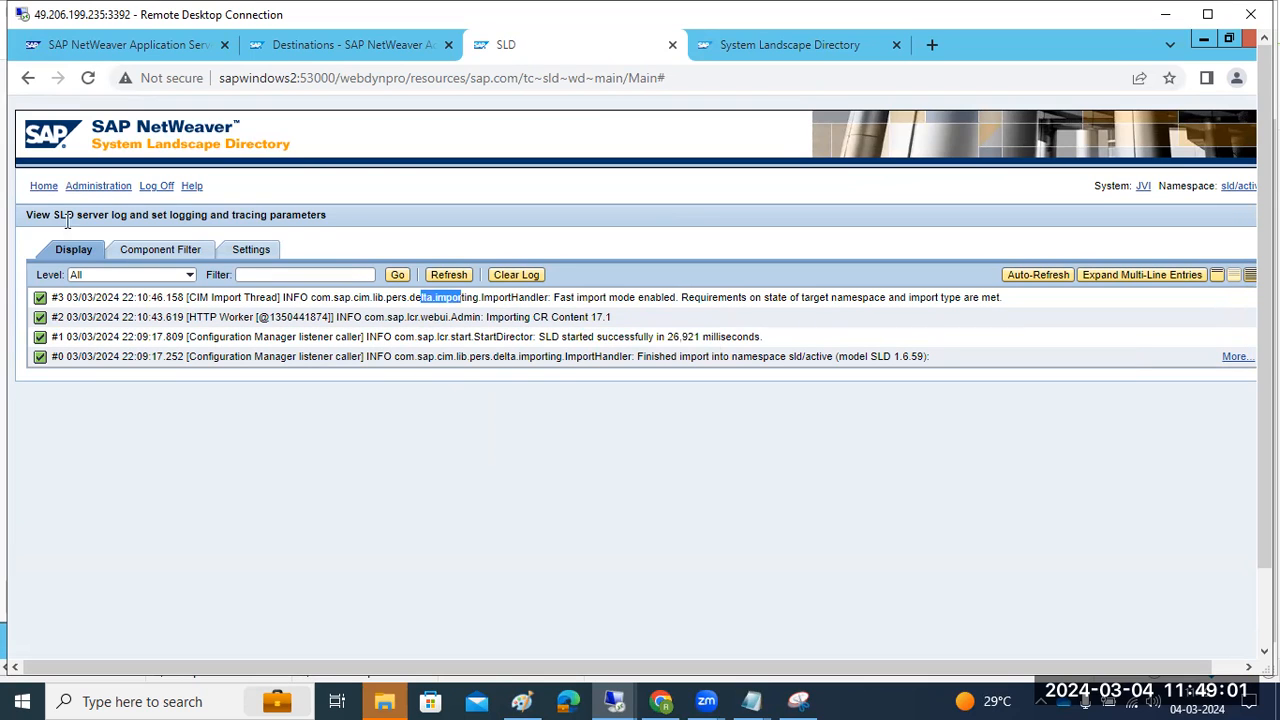
click(88, 187)
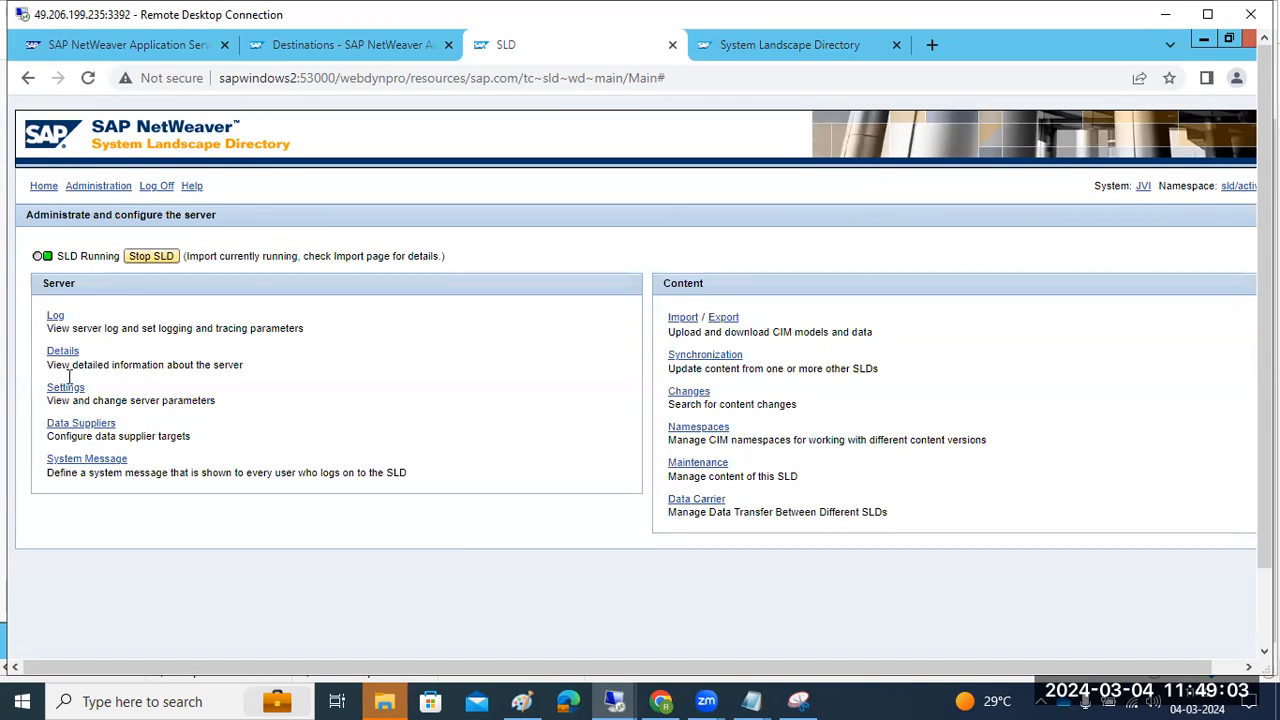
click(77, 426)
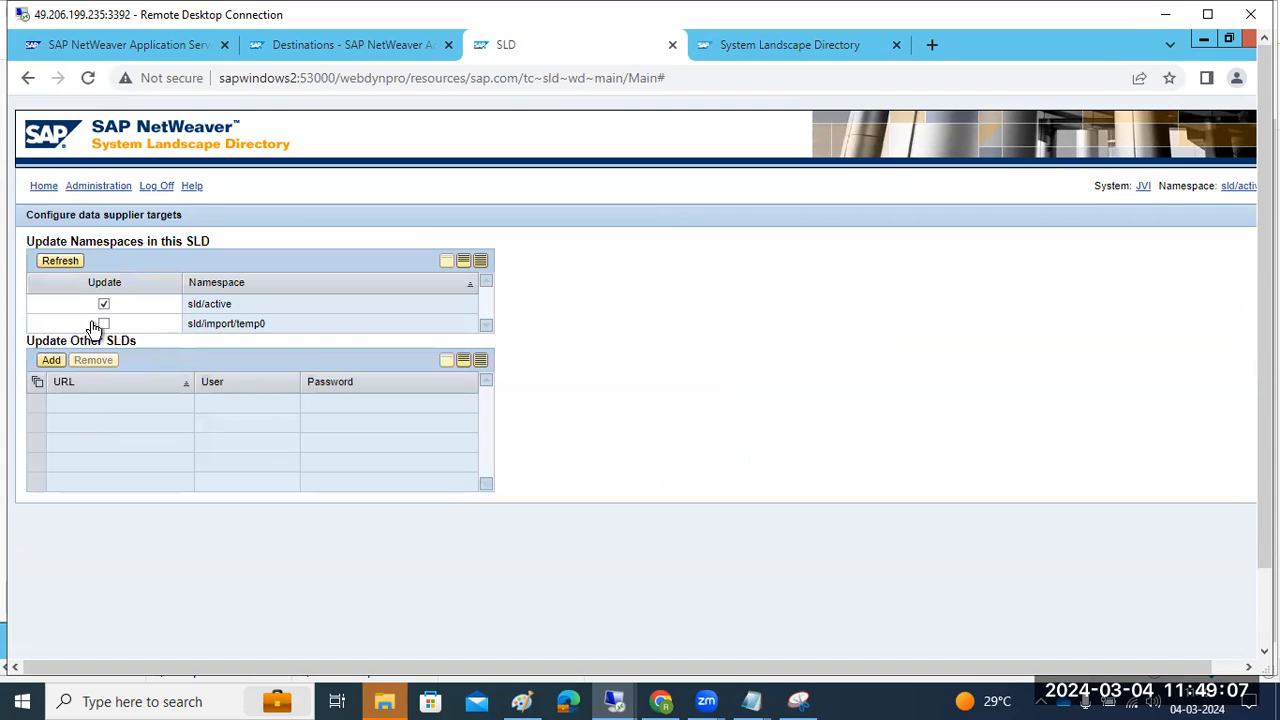
click(84, 187)
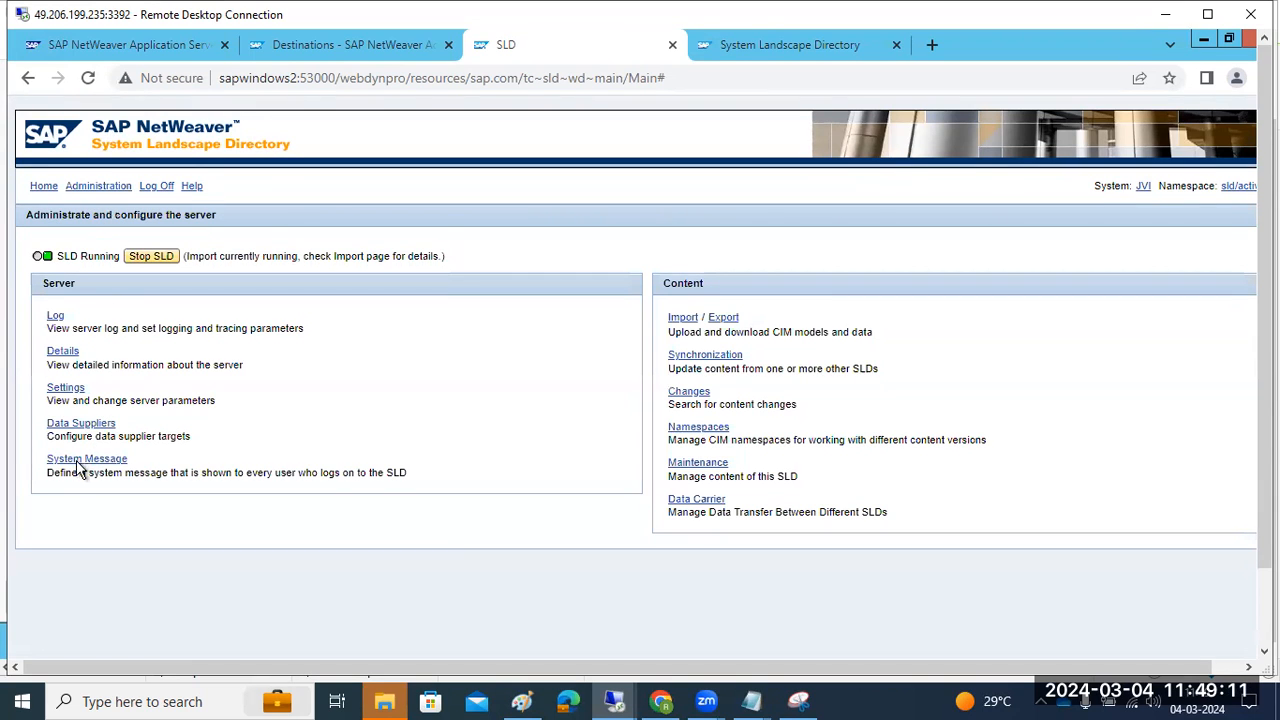
Review server details' data statistics and cache info, then show Administration full screen
click(64, 353)
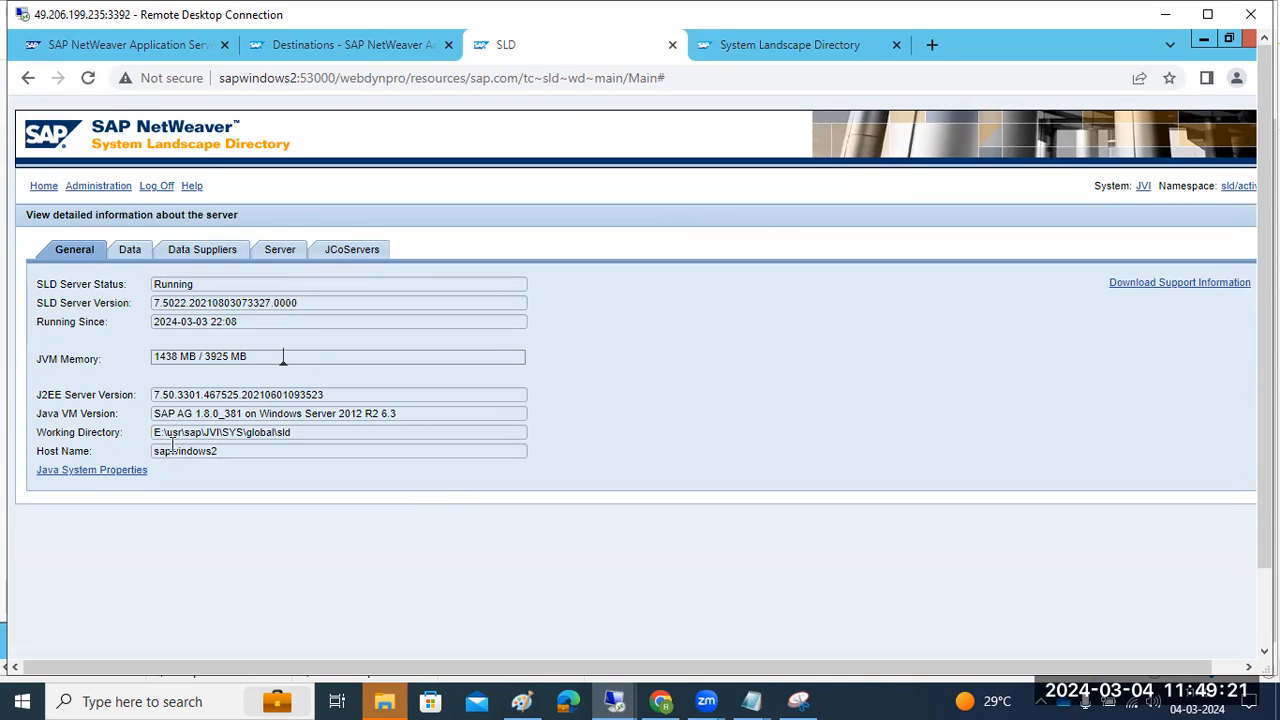
click(200, 258)
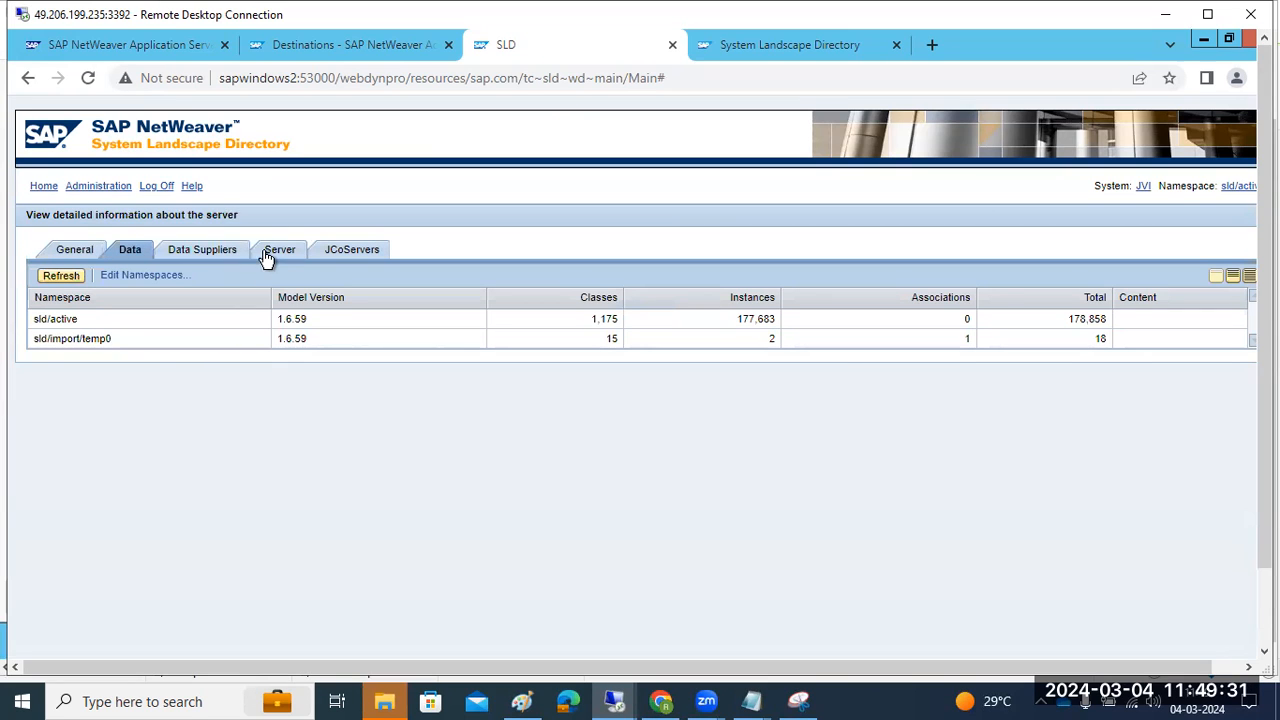
click(272, 254)
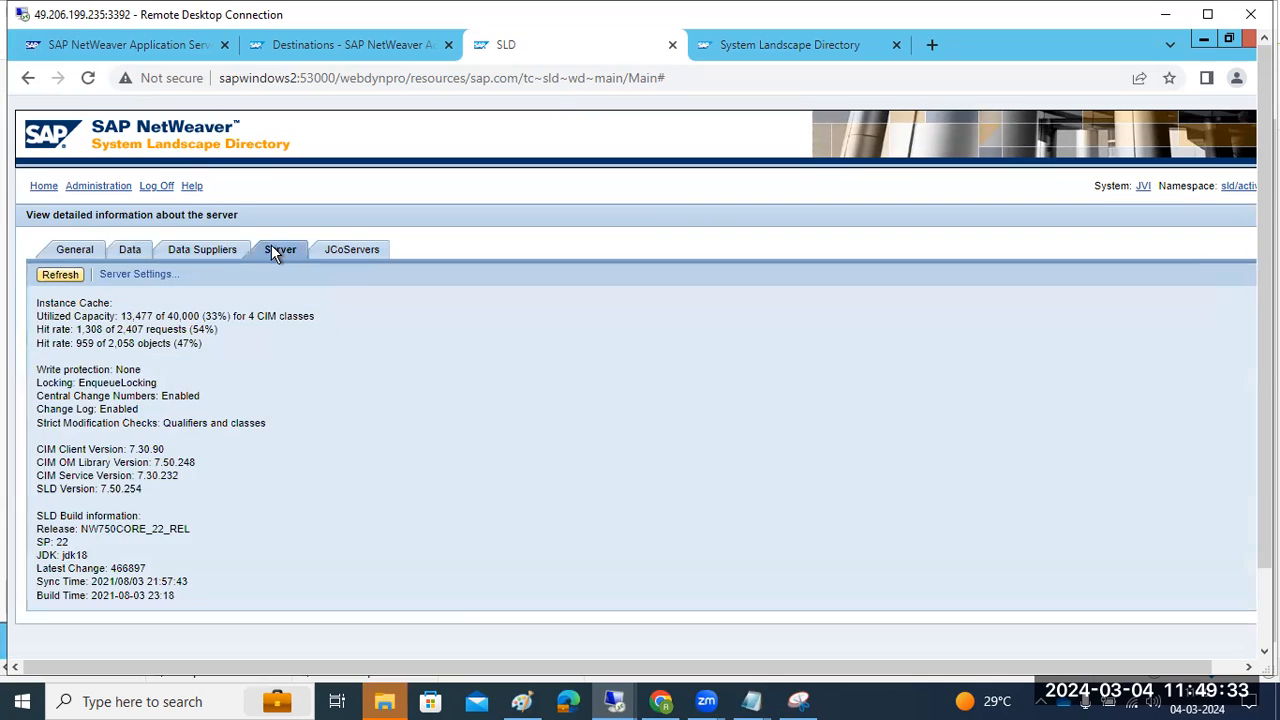
click(45, 187)
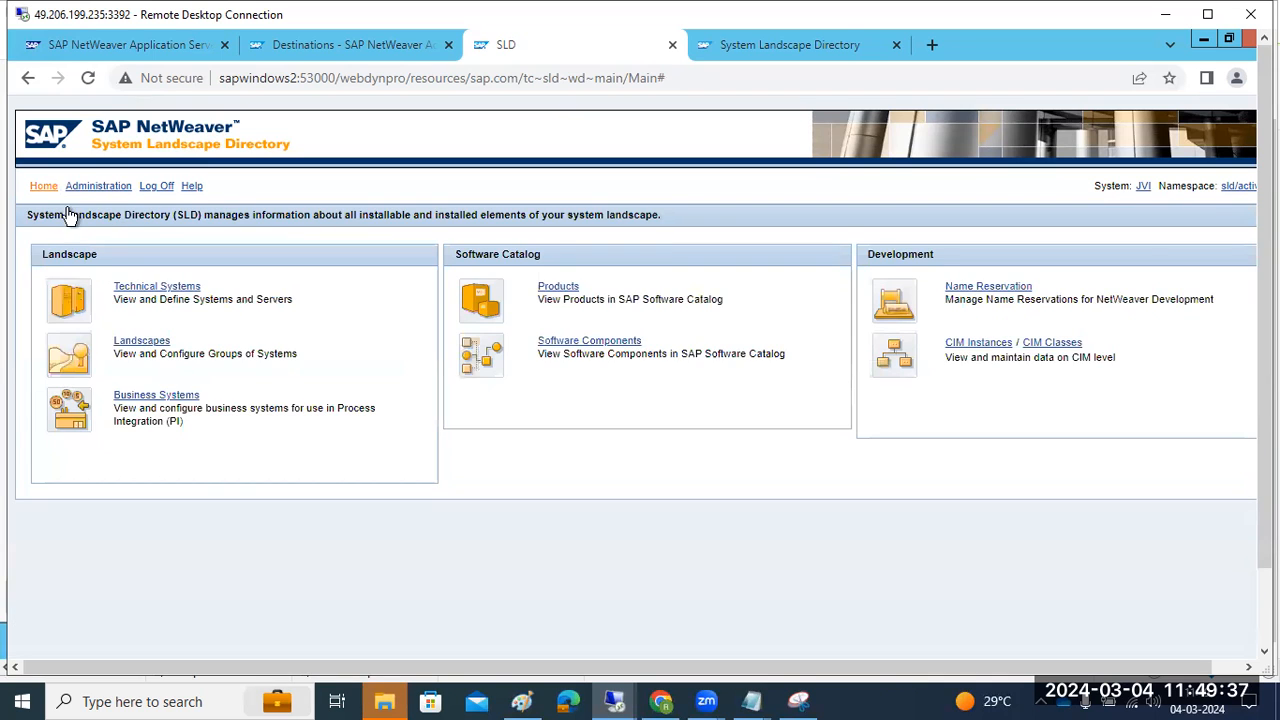
click(155, 288)
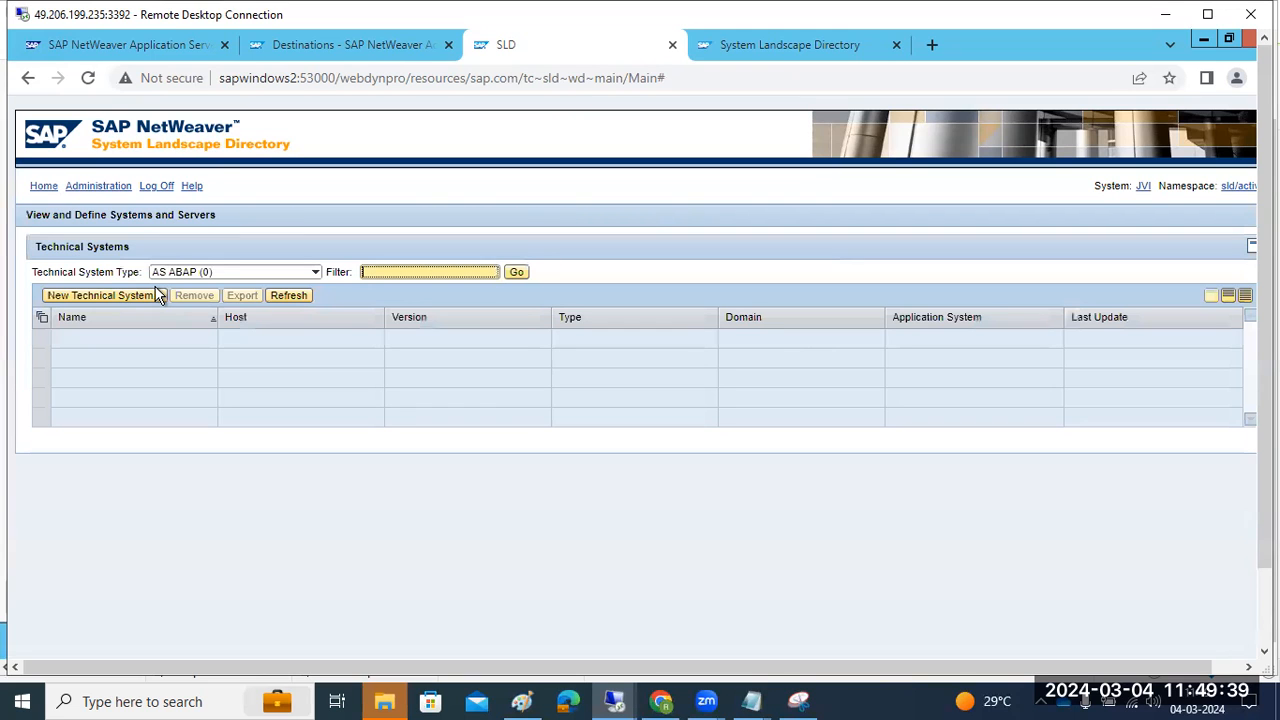
click(97, 187)
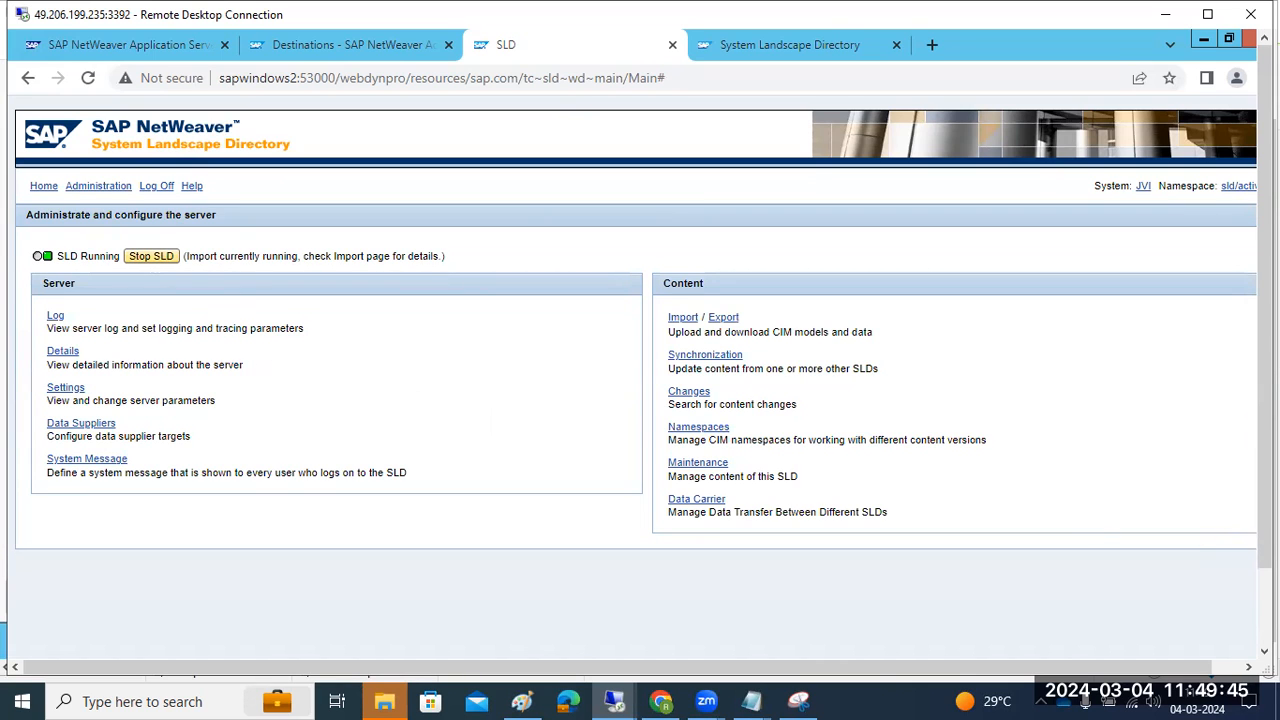
key(F11)
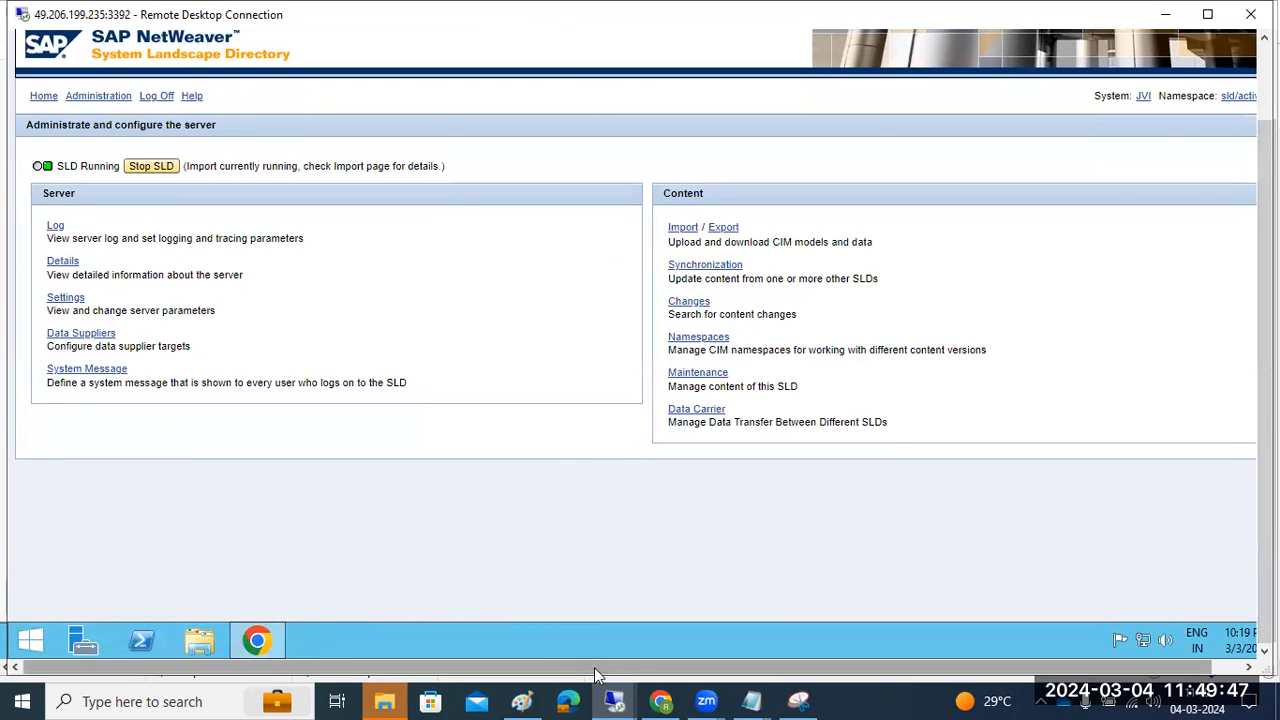
Leave the SLD data collection log for SAP Easy Access and open SLDAPICUST access data
mouse_move(614, 700)
click(608, 663)
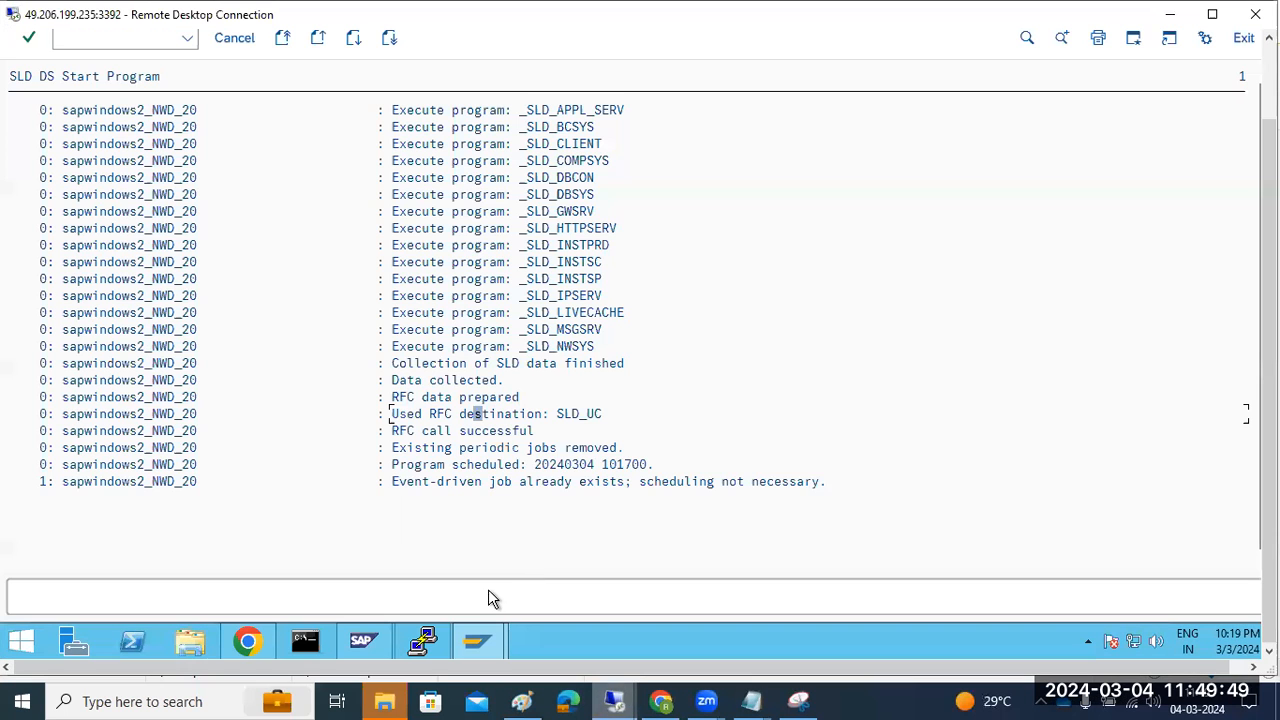
drag(1269, 385, 1269, 305)
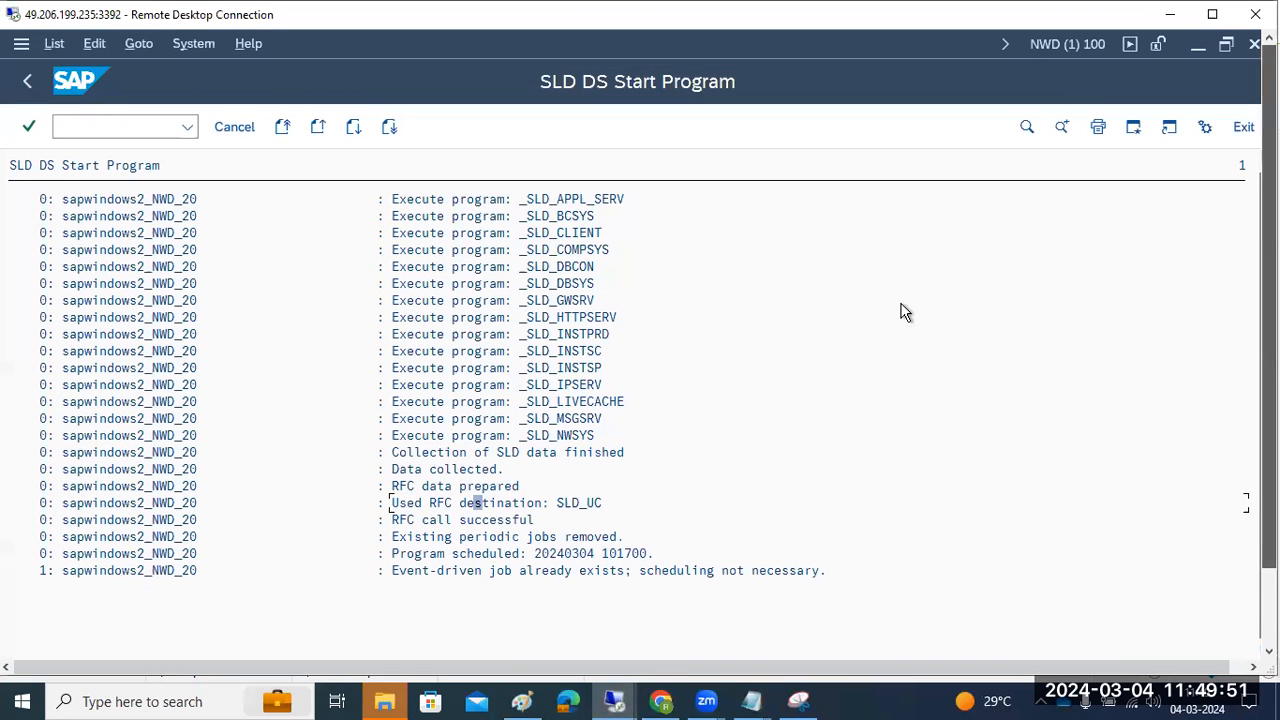
click(28, 84)
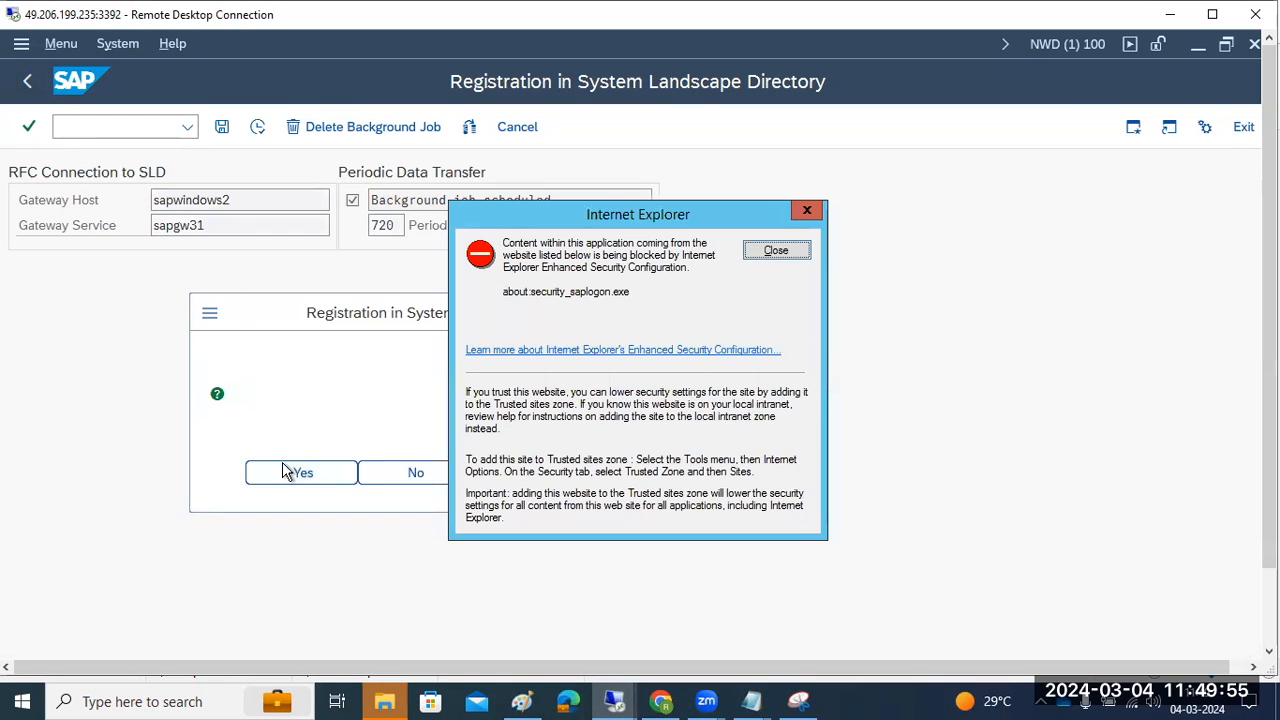
click(283, 471)
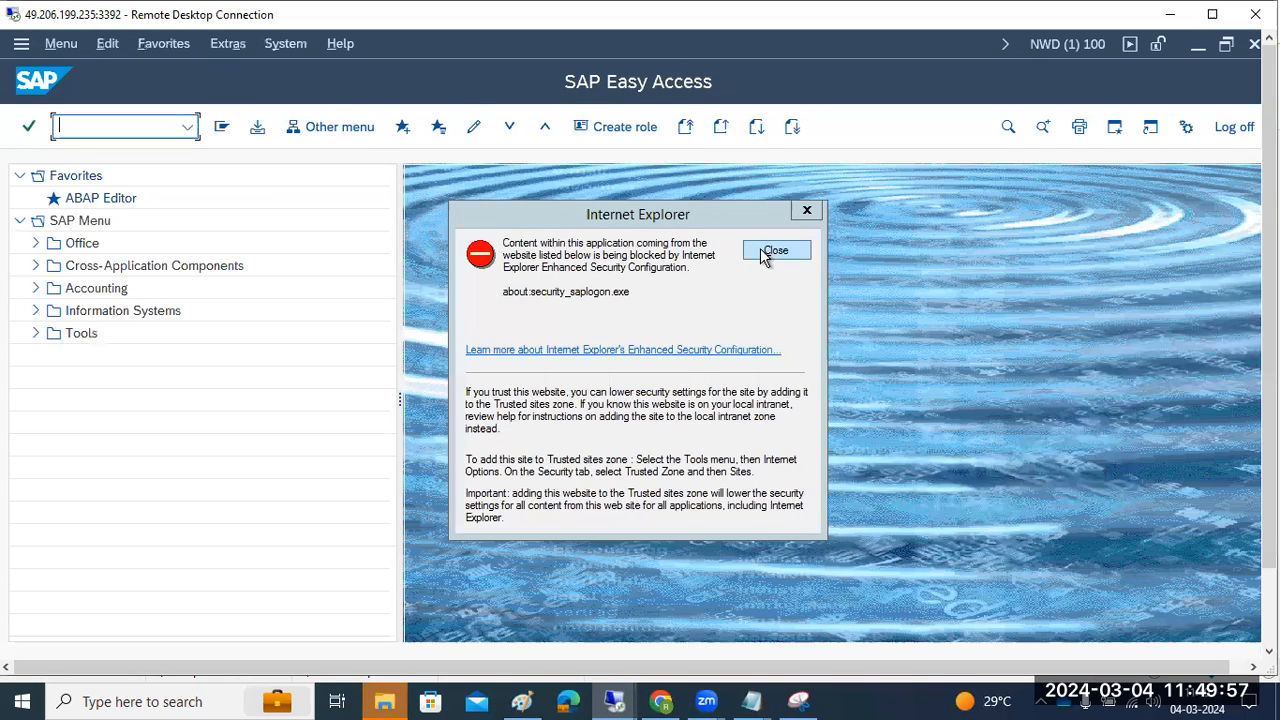
click(775, 251)
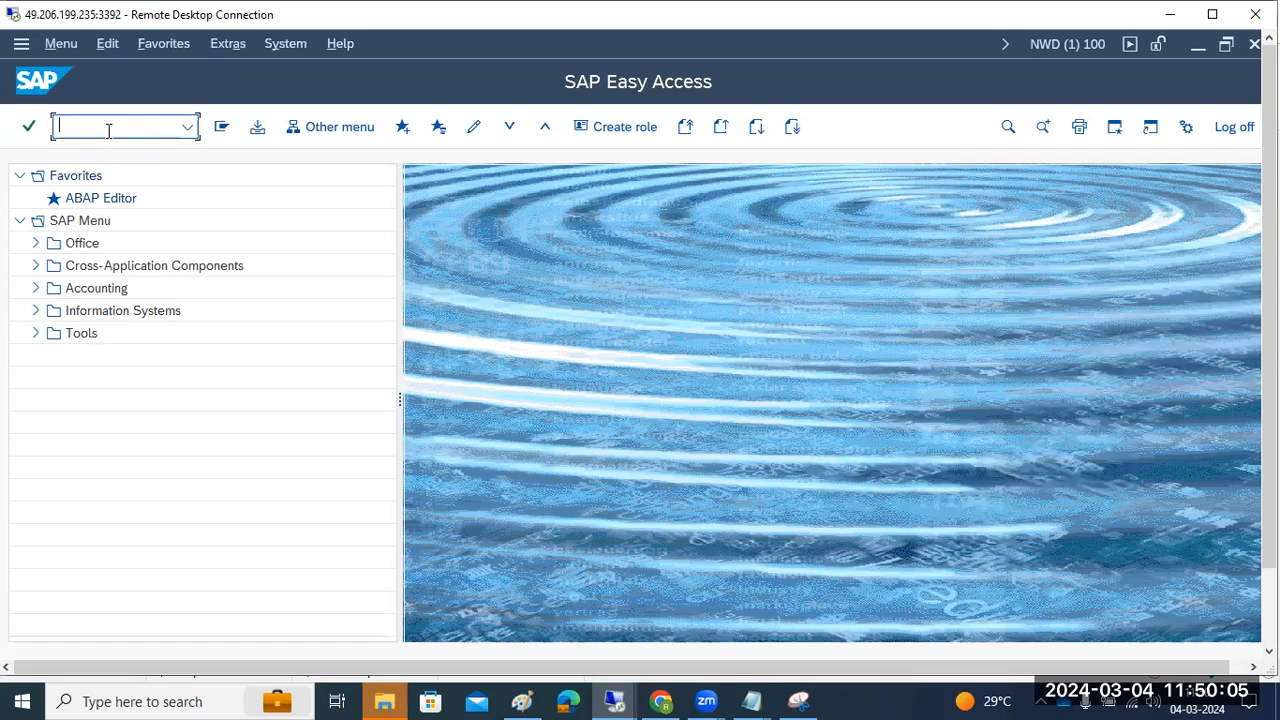
key(Return)
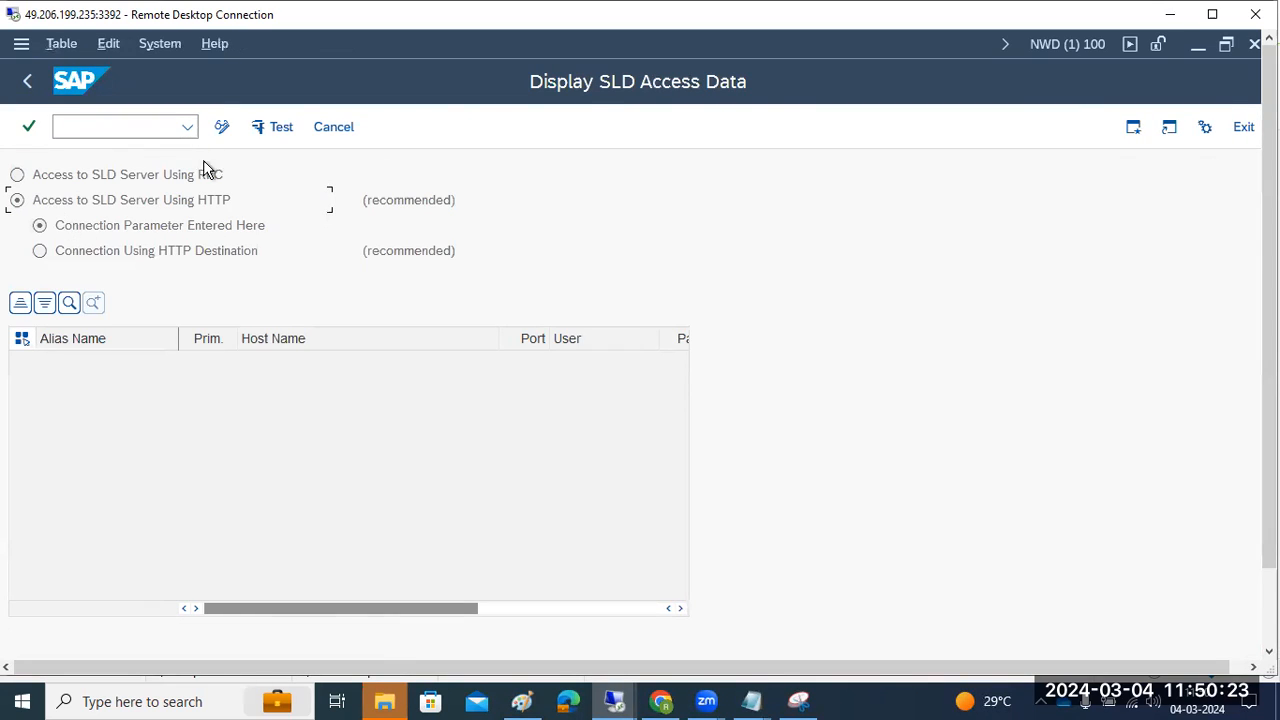
Append a primary SLD_NWD access entry with host sapwindows2 and port 53000
click(221, 127)
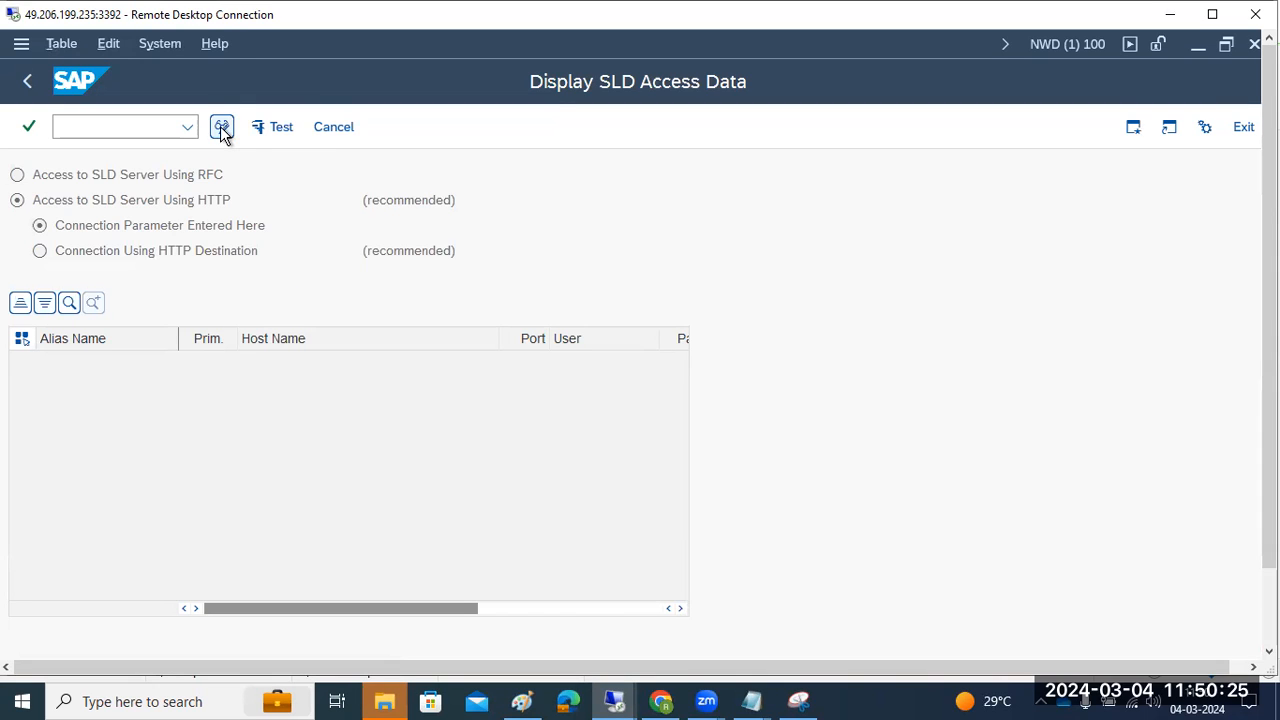
click(129, 303)
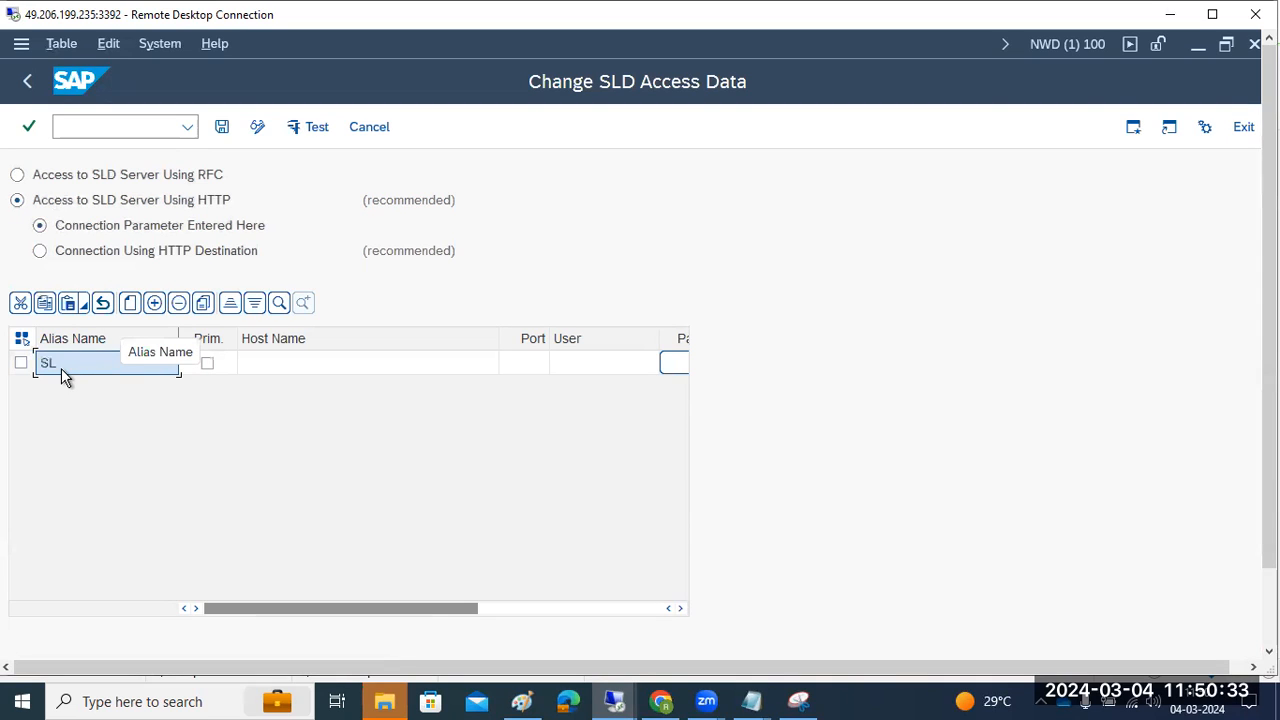
click(208, 364)
click(265, 362)
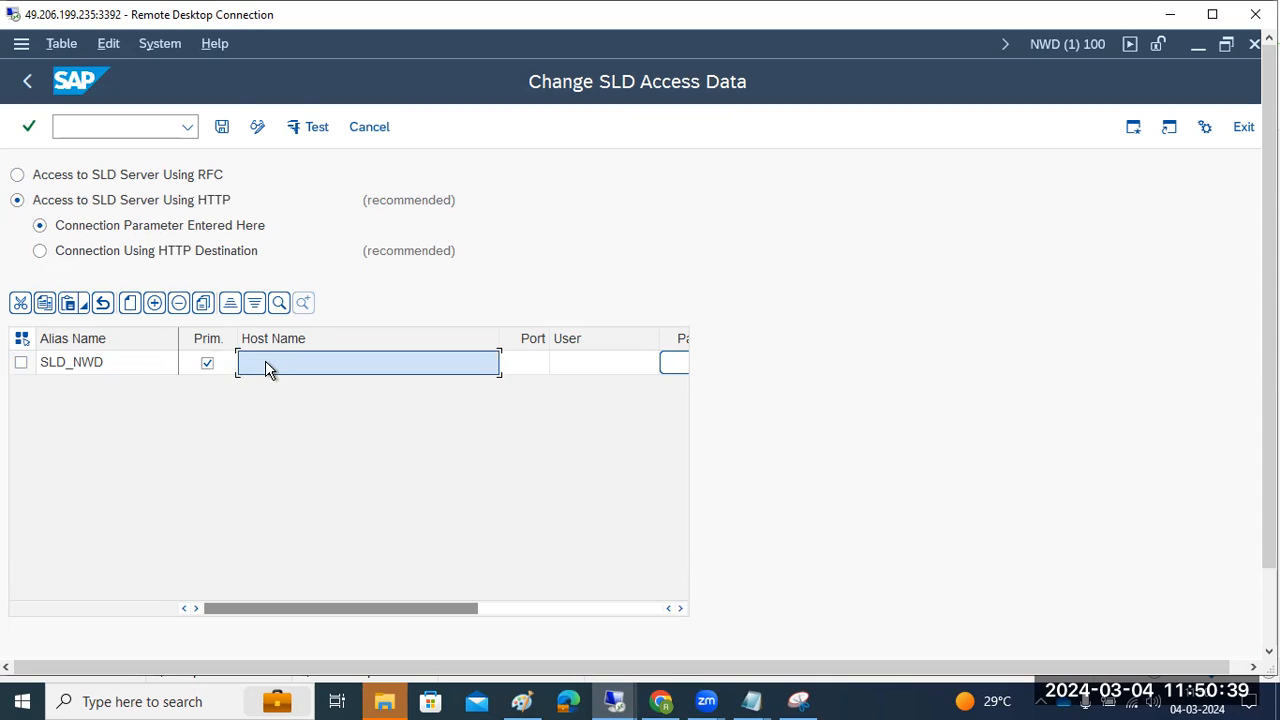
text(sapwindows2)
click(530, 368)
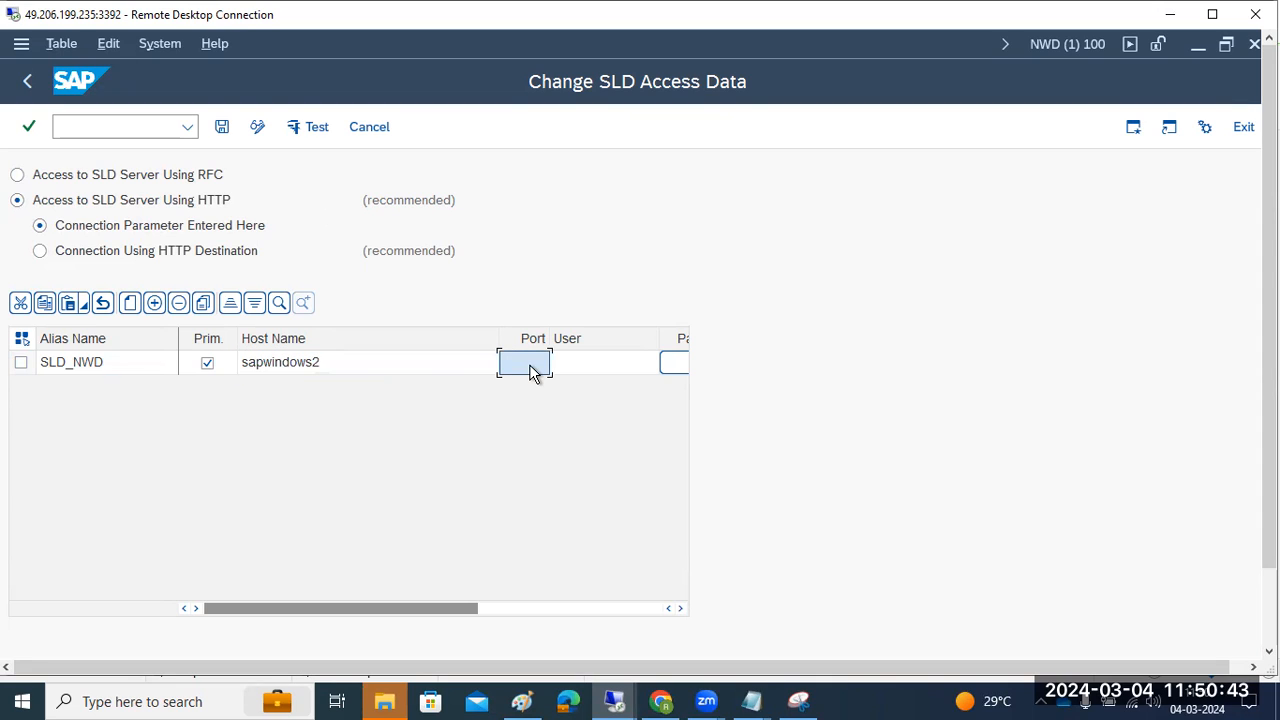
text(53)
text(000)
Set the entry's user to Administrator and enter and confirm its password
click(599, 368)
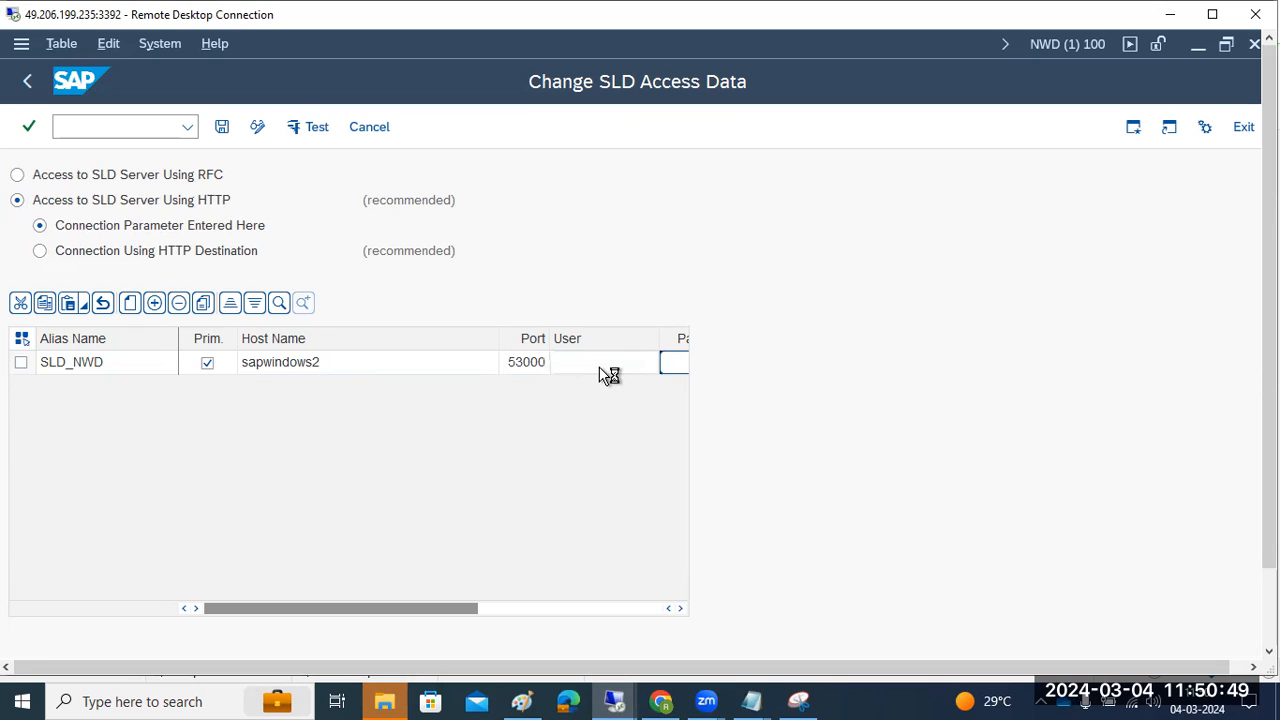
click(591, 367)
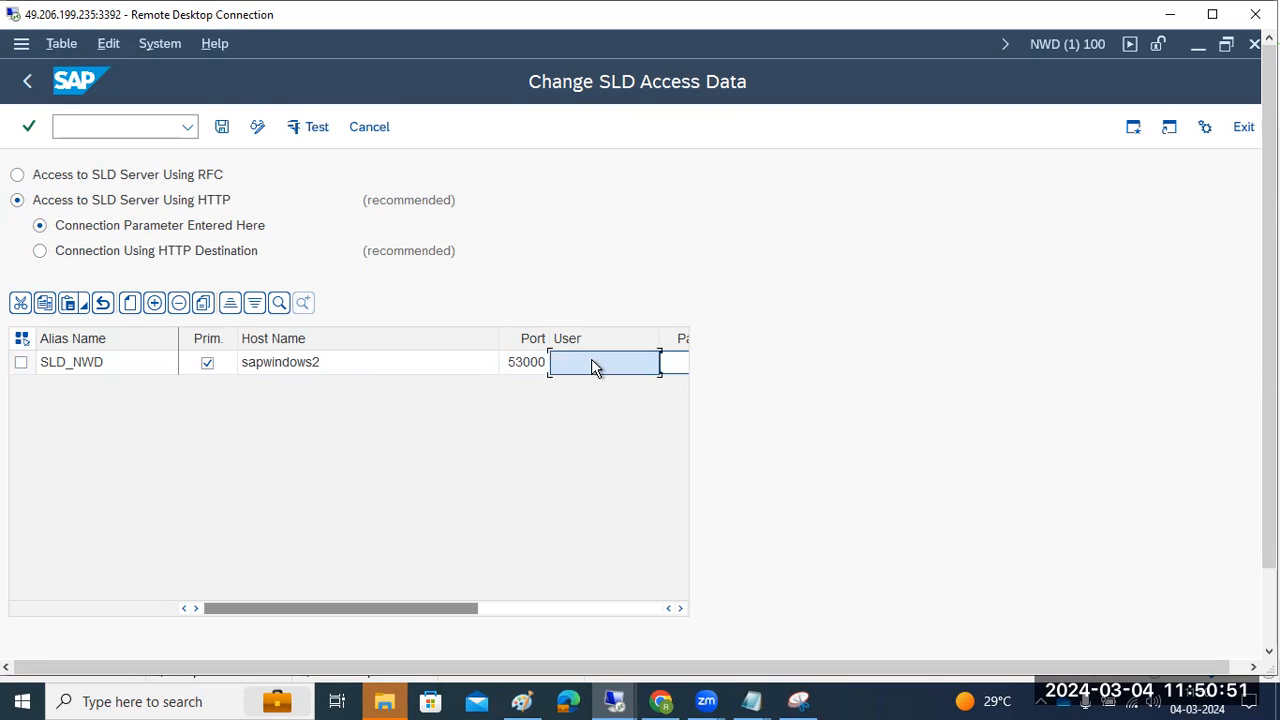
text(Administrator)
click(575, 610)
click(390, 365)
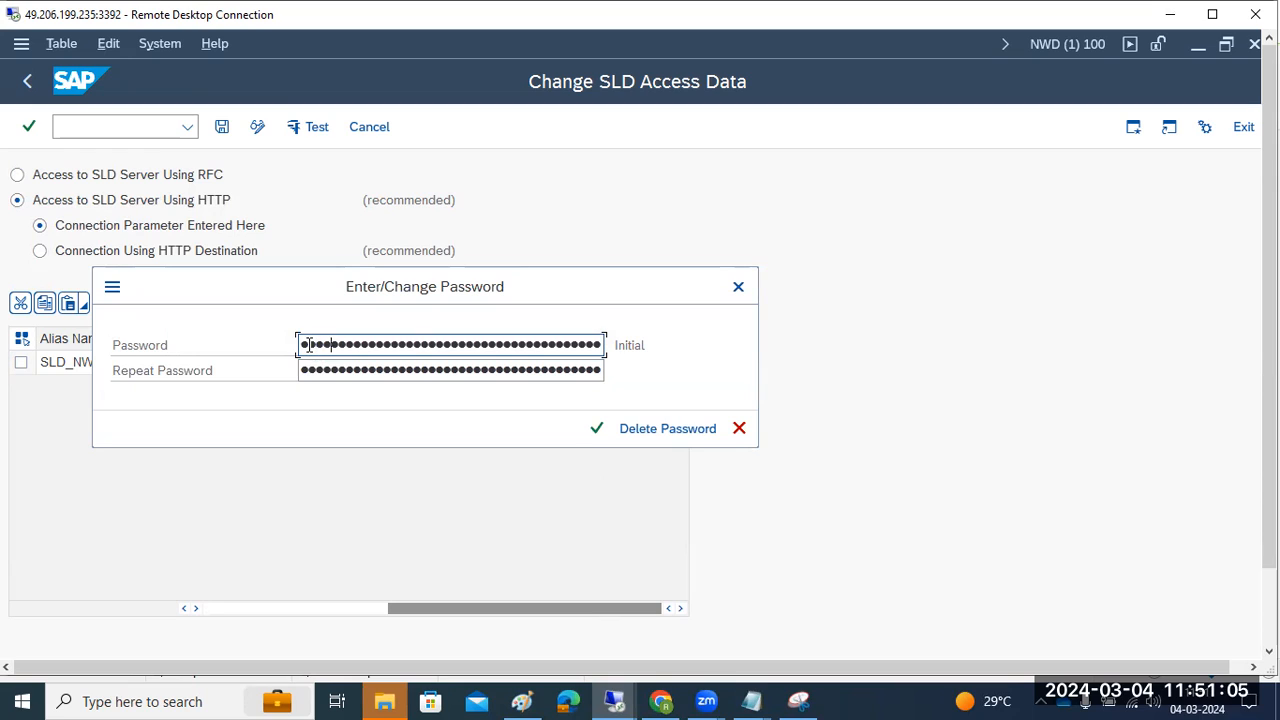
key(Tab)
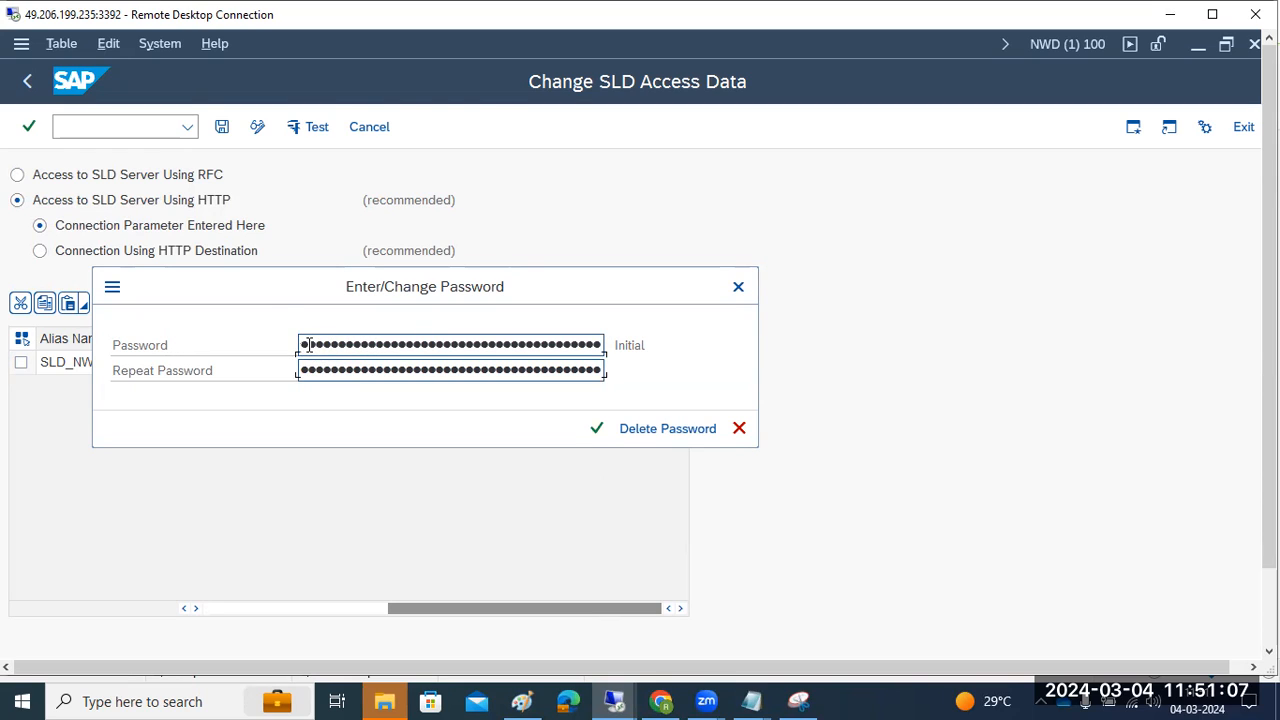
text(•••••)
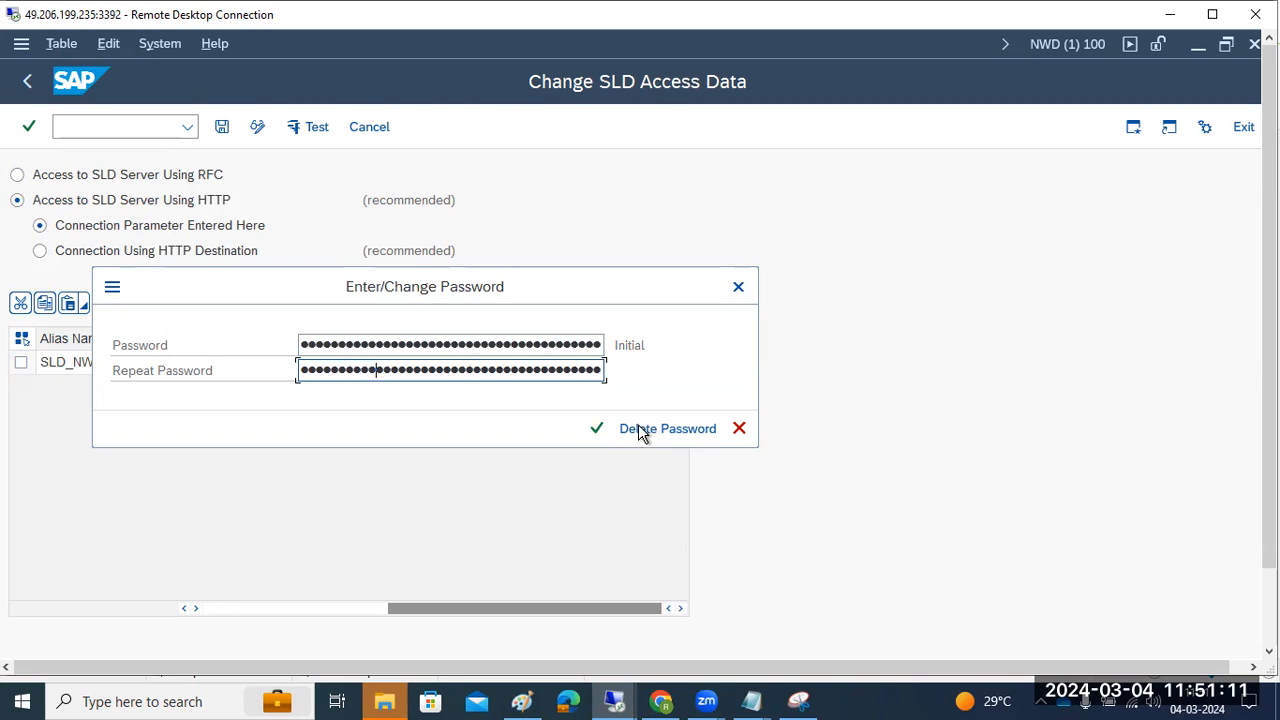
click(597, 429)
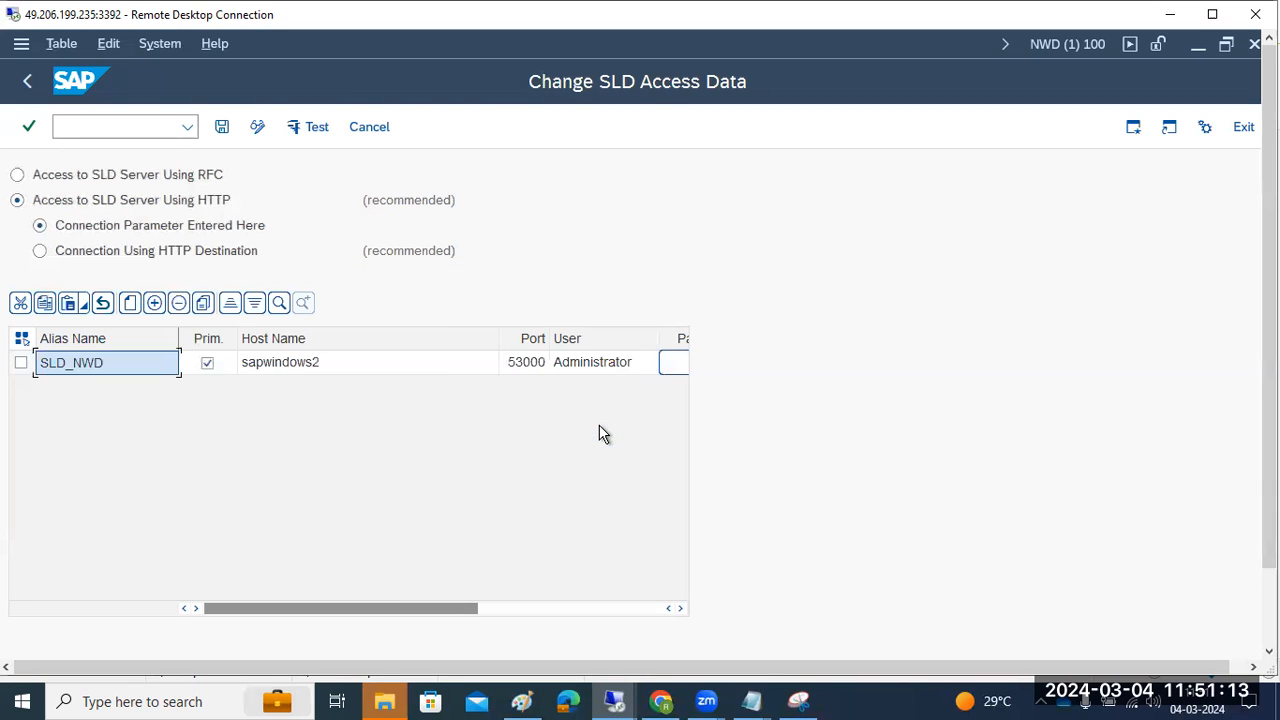
click(196, 608)
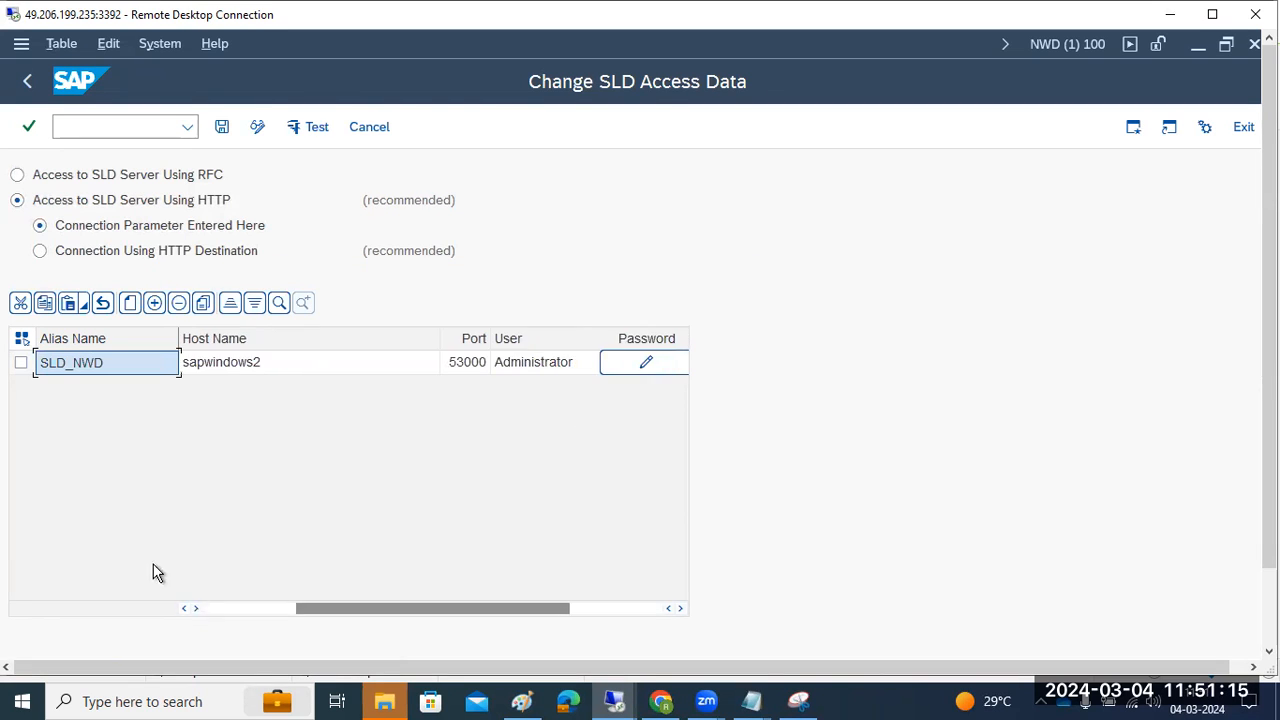
Save and test the SLD_NWD entry, confirming the log reports a working SLD connection
click(20, 363)
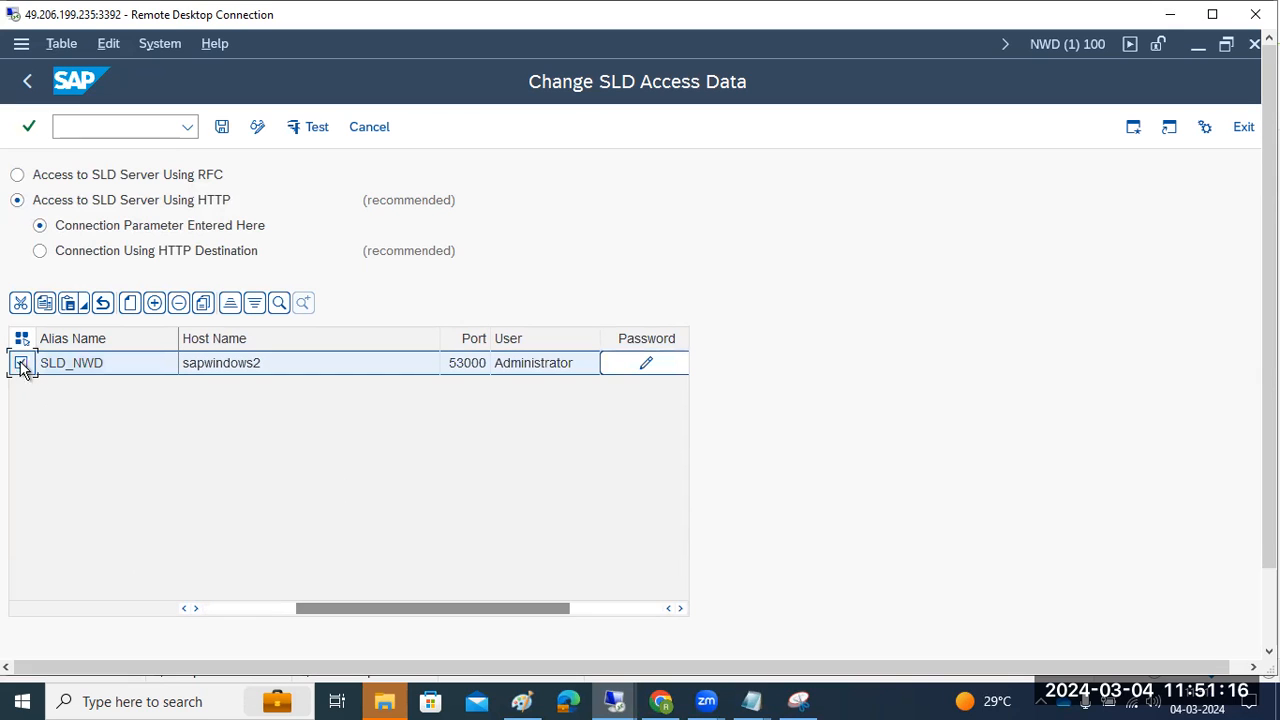
click(315, 128)
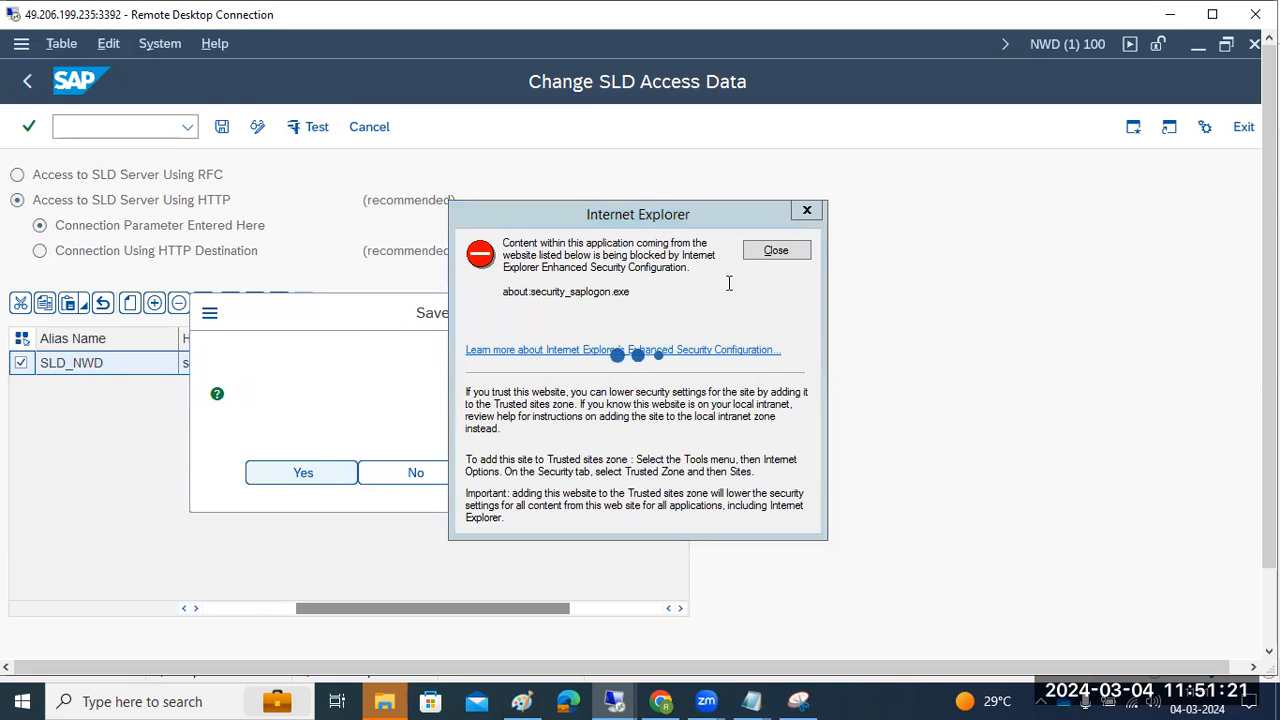
click(773, 251)
drag(1269, 420, 1269, 510)
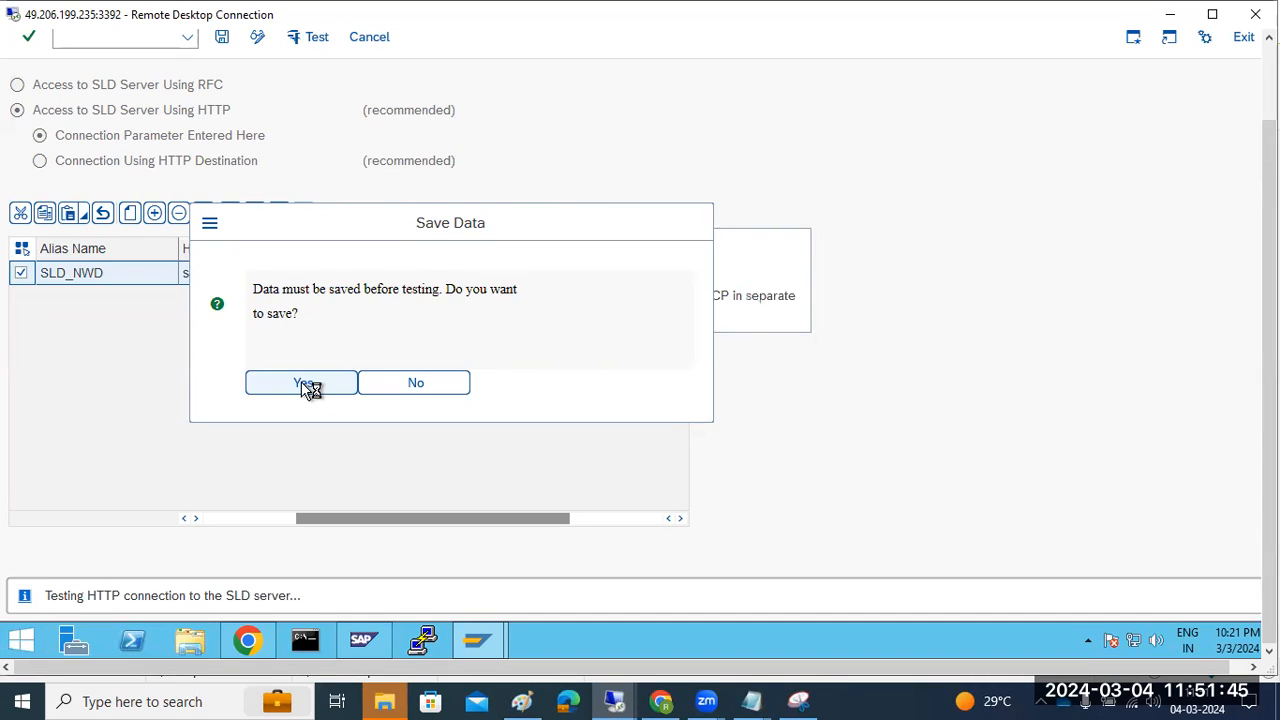
click(249, 640)
click(249, 640)
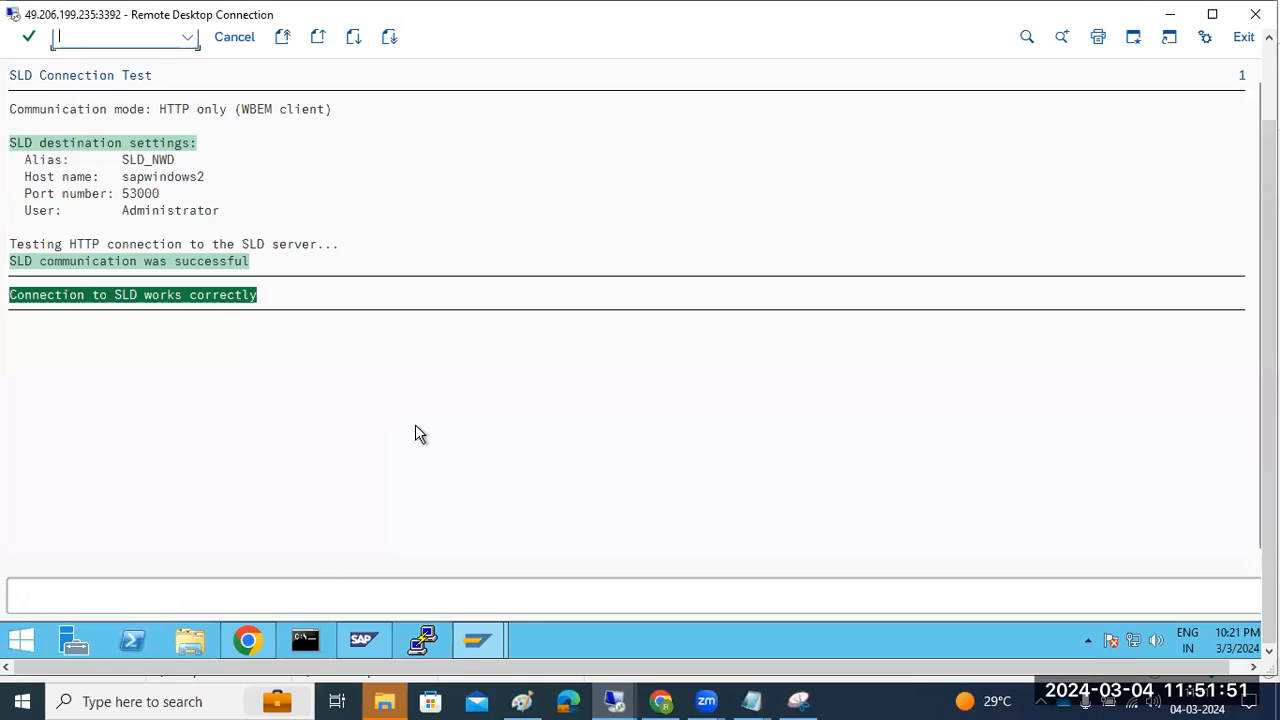
click(27, 297)
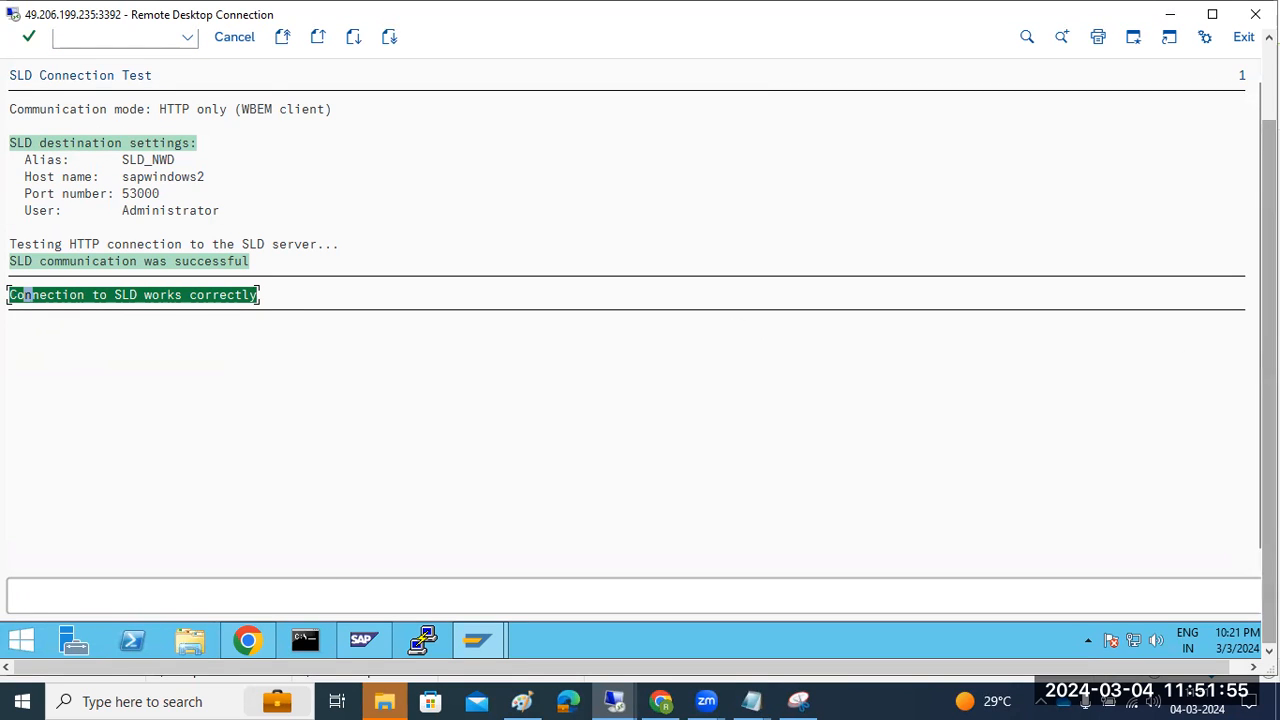
drag(1268, 280, 1268, 188)
click(27, 82)
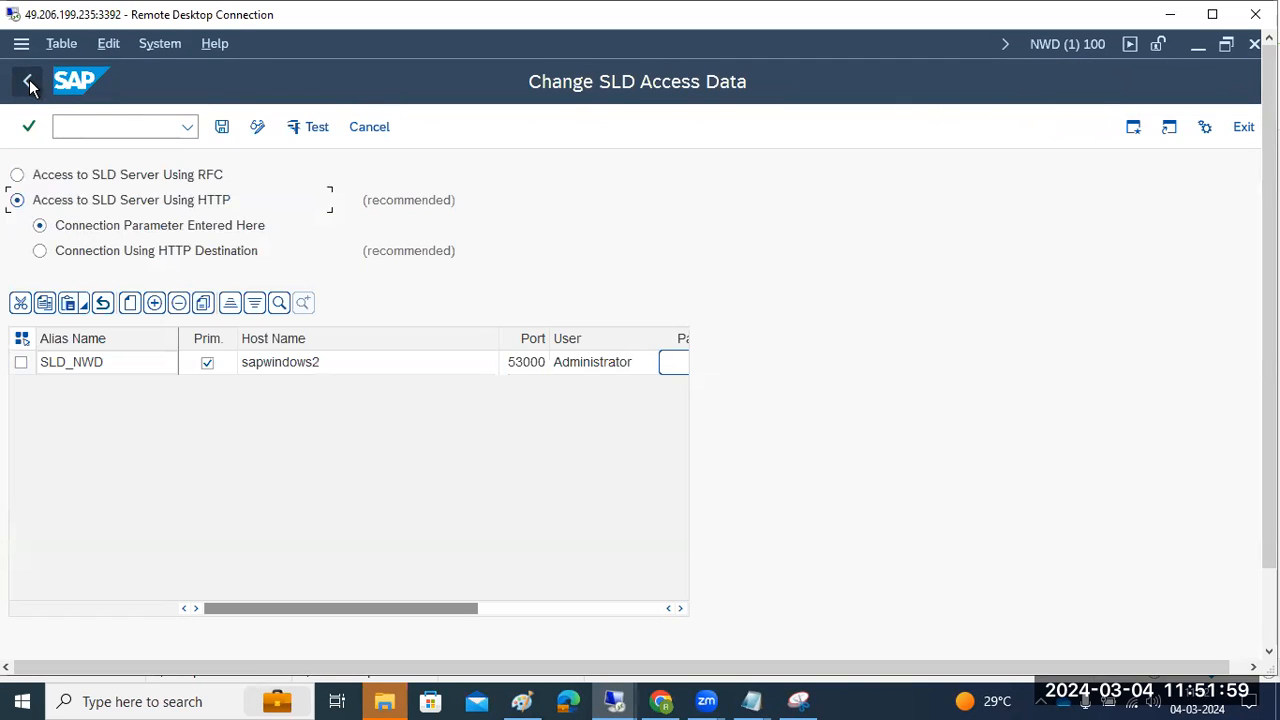
Rerun RZ70 data collection and sending; the log shows a successful RFC call via SLD_UC
click(106, 131)
text(/)
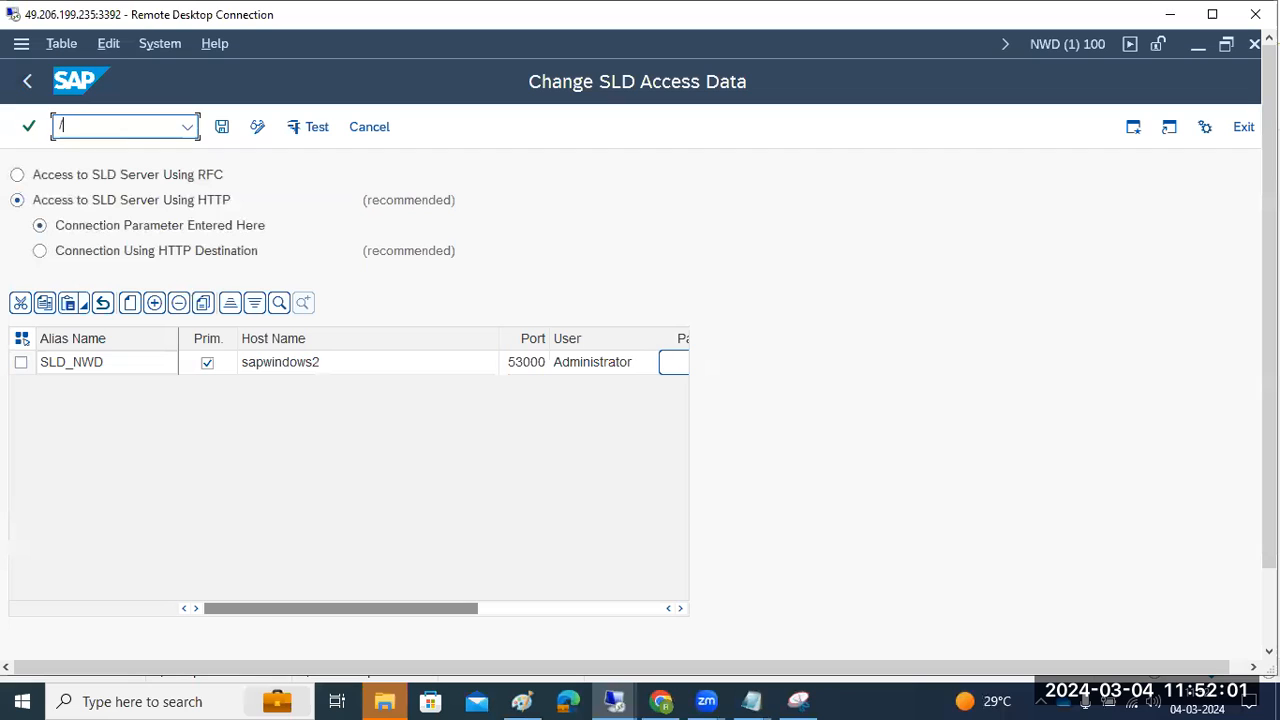
text(nrz70)
key(Return)
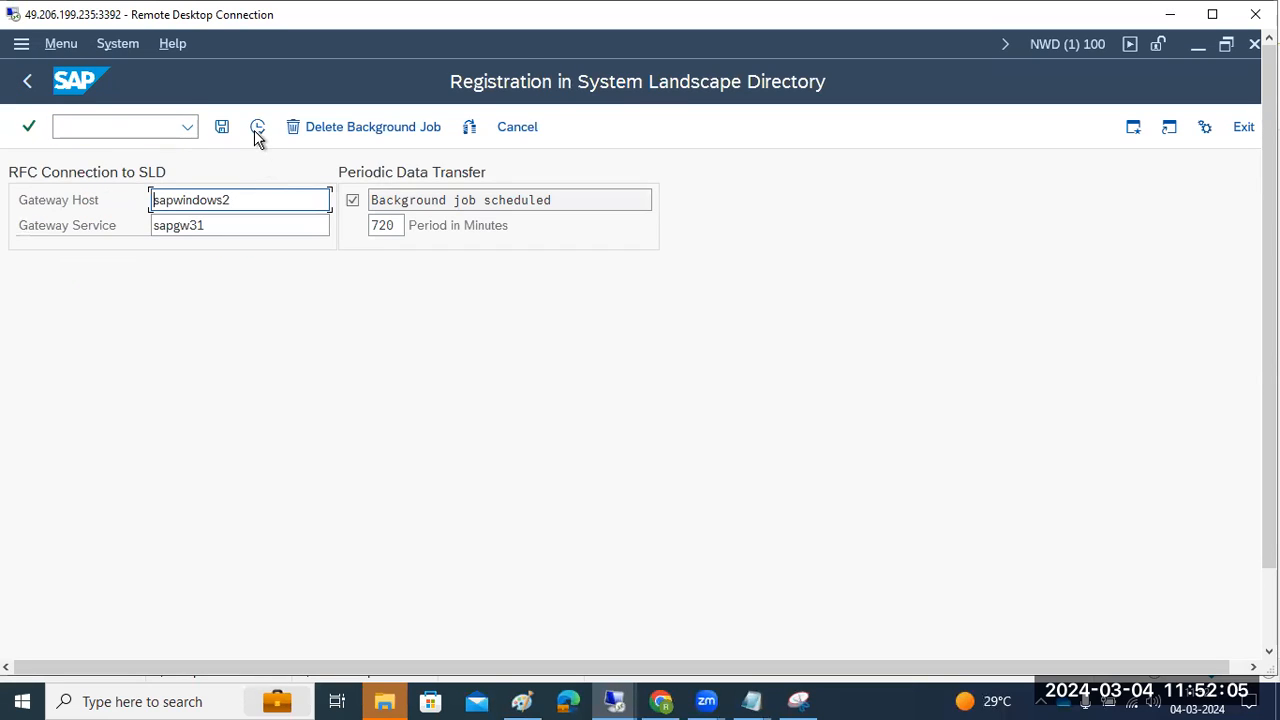
click(257, 128)
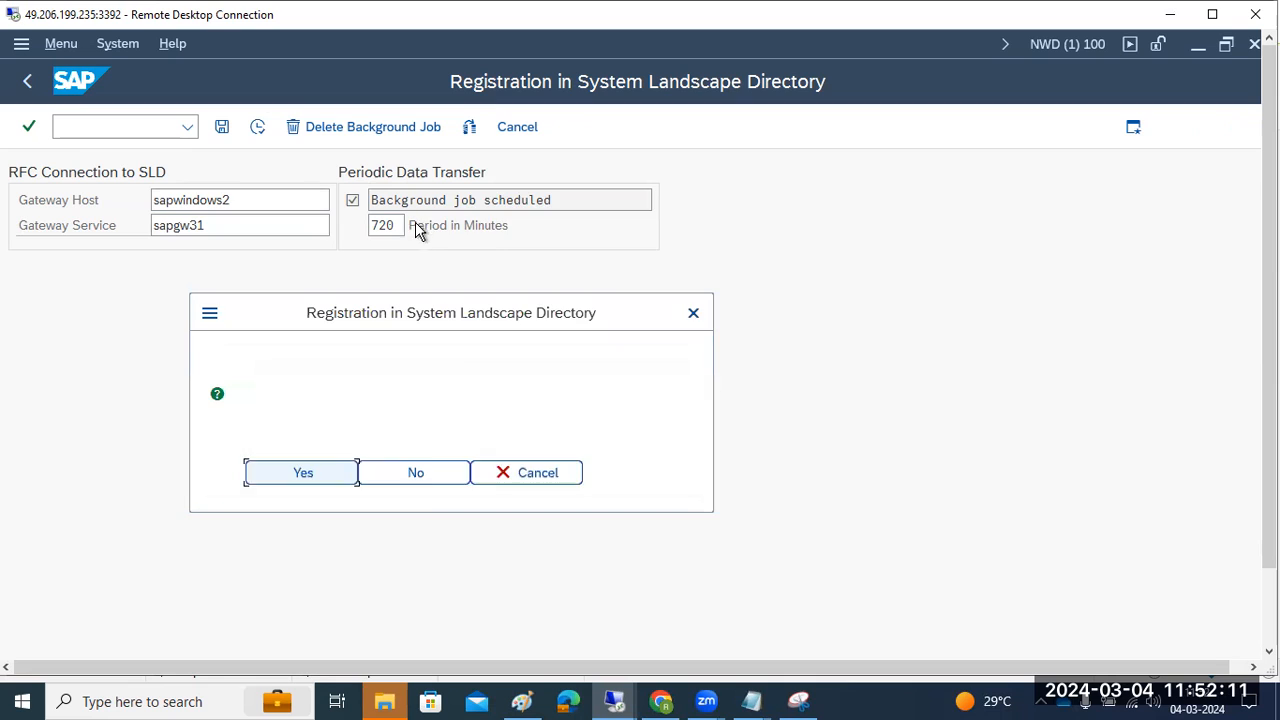
click(800, 251)
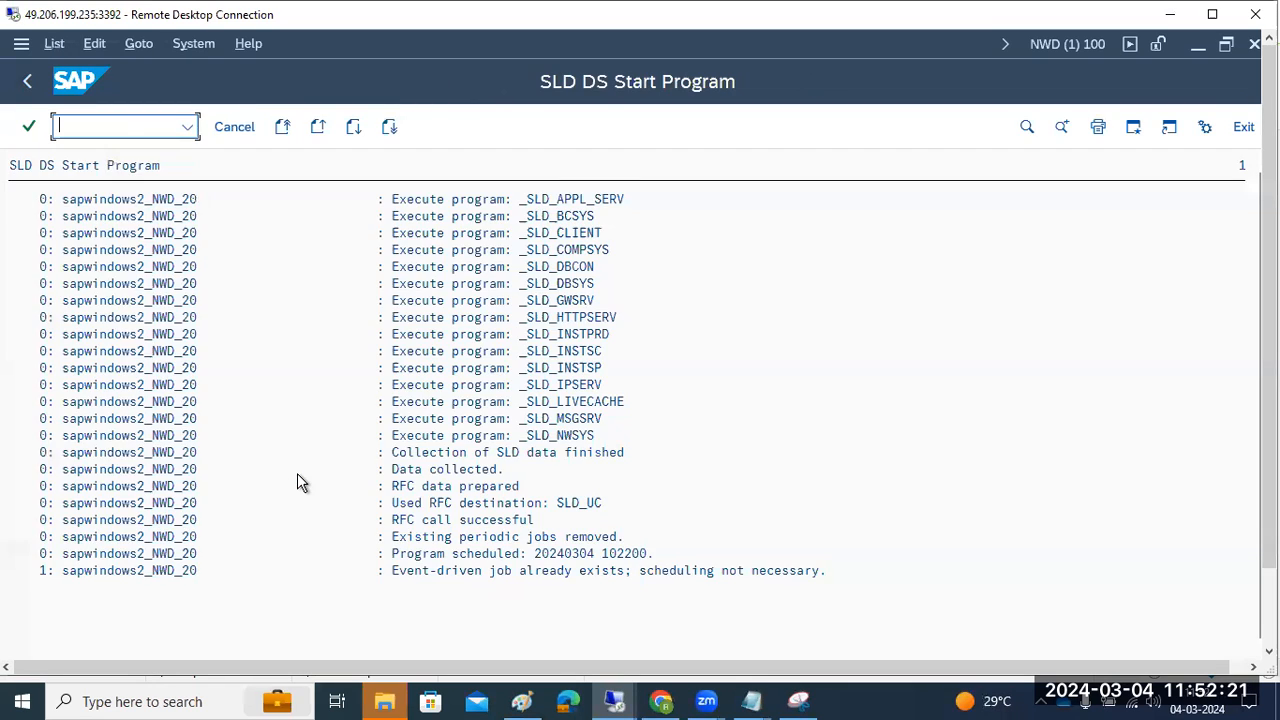
click(408, 522)
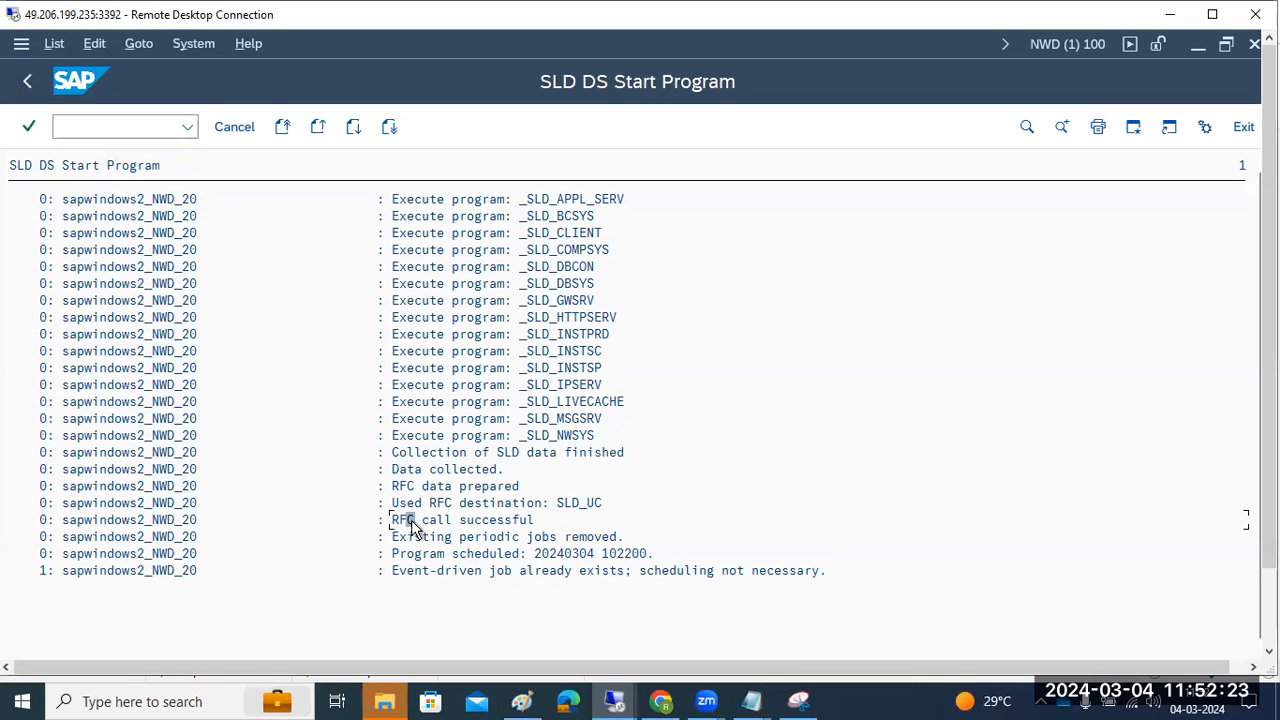
drag(1269, 464, 1269, 545)
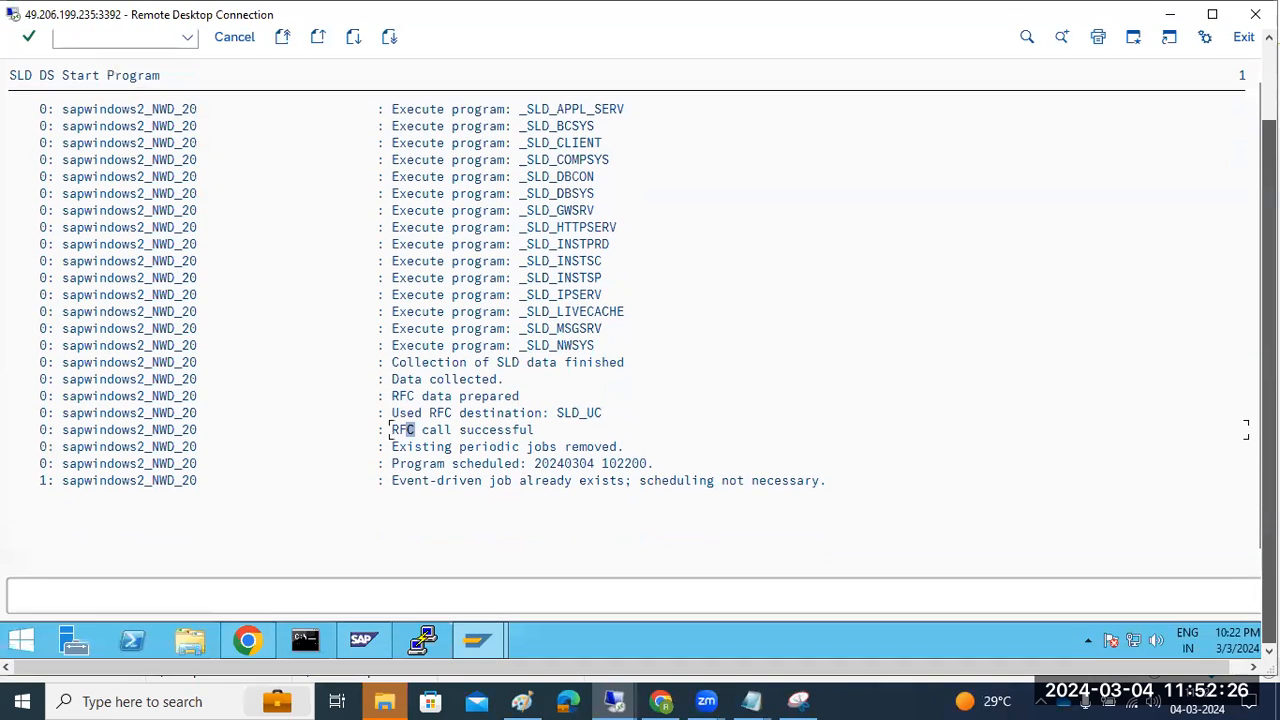
click(248, 640)
click(614, 701)
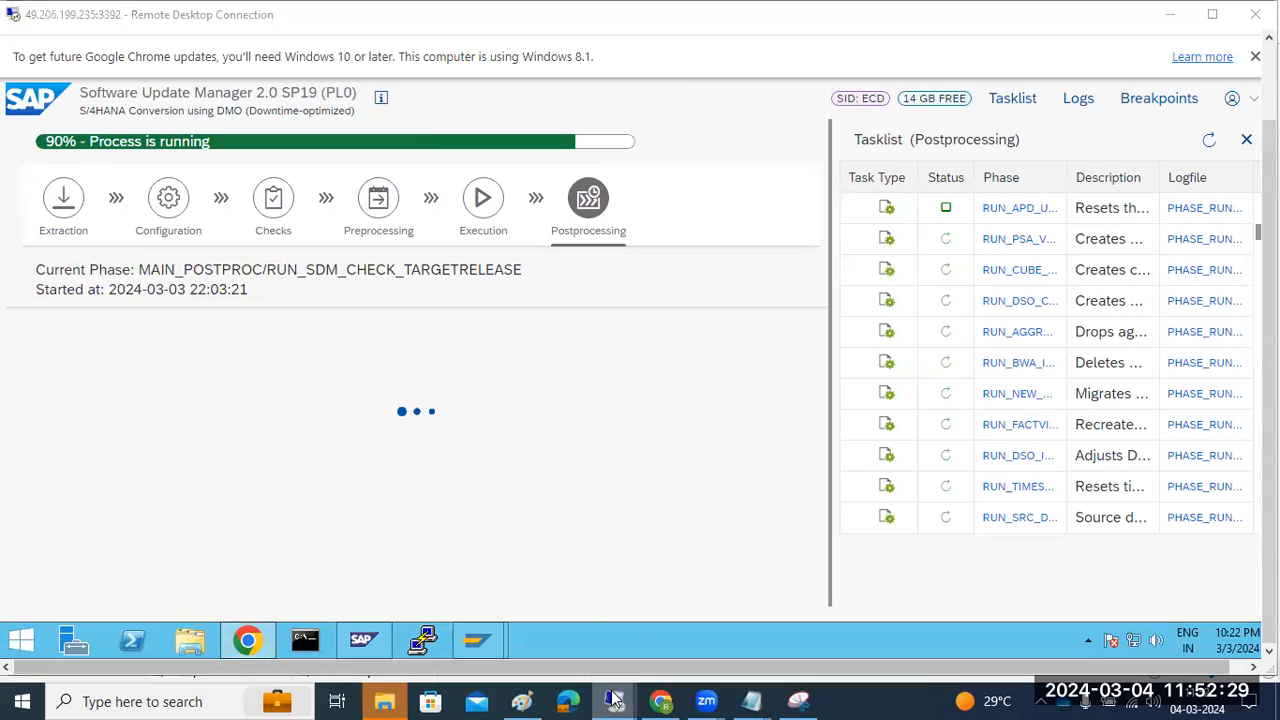
click(757, 612)
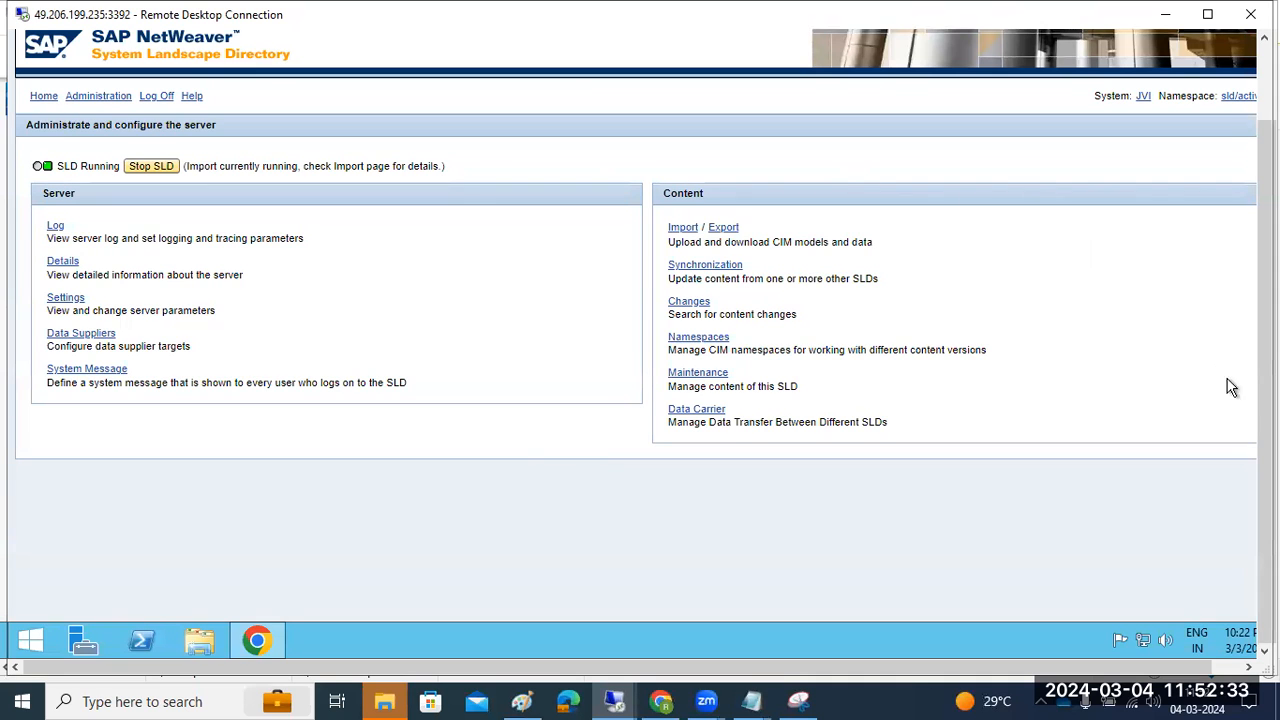
drag(1265, 388, 1265, 310)
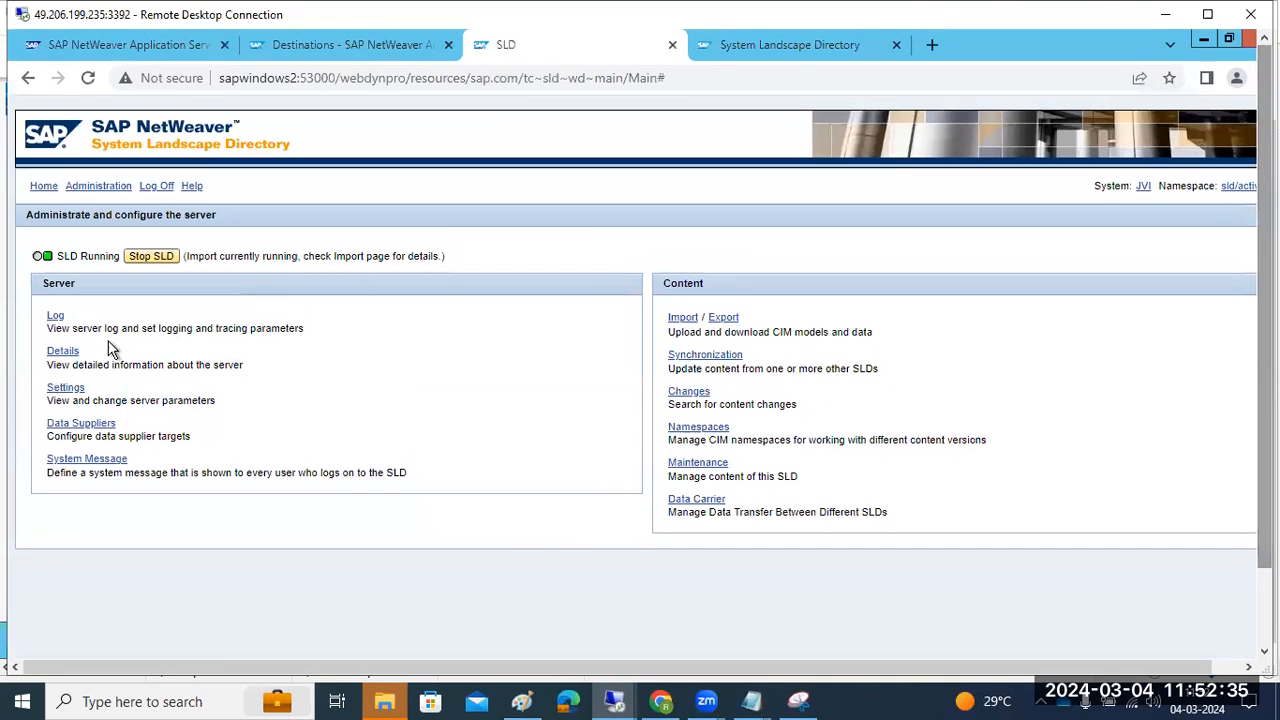
click(54, 318)
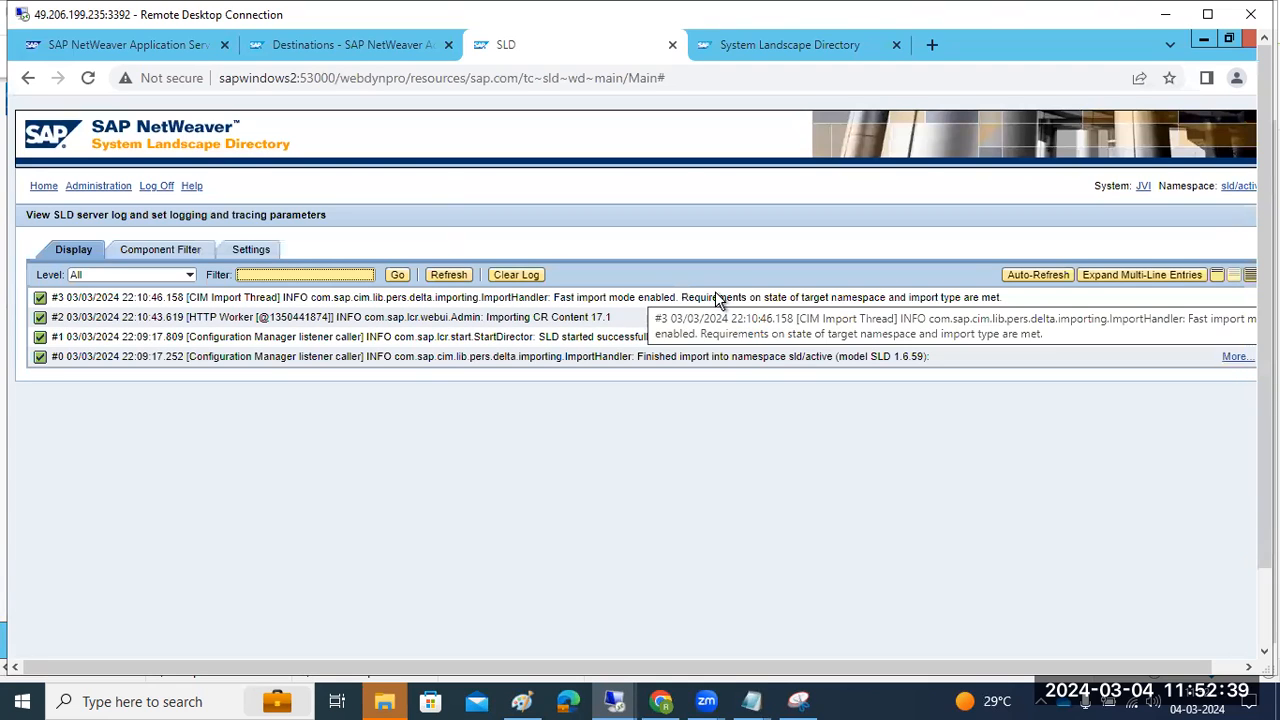
click(43, 186)
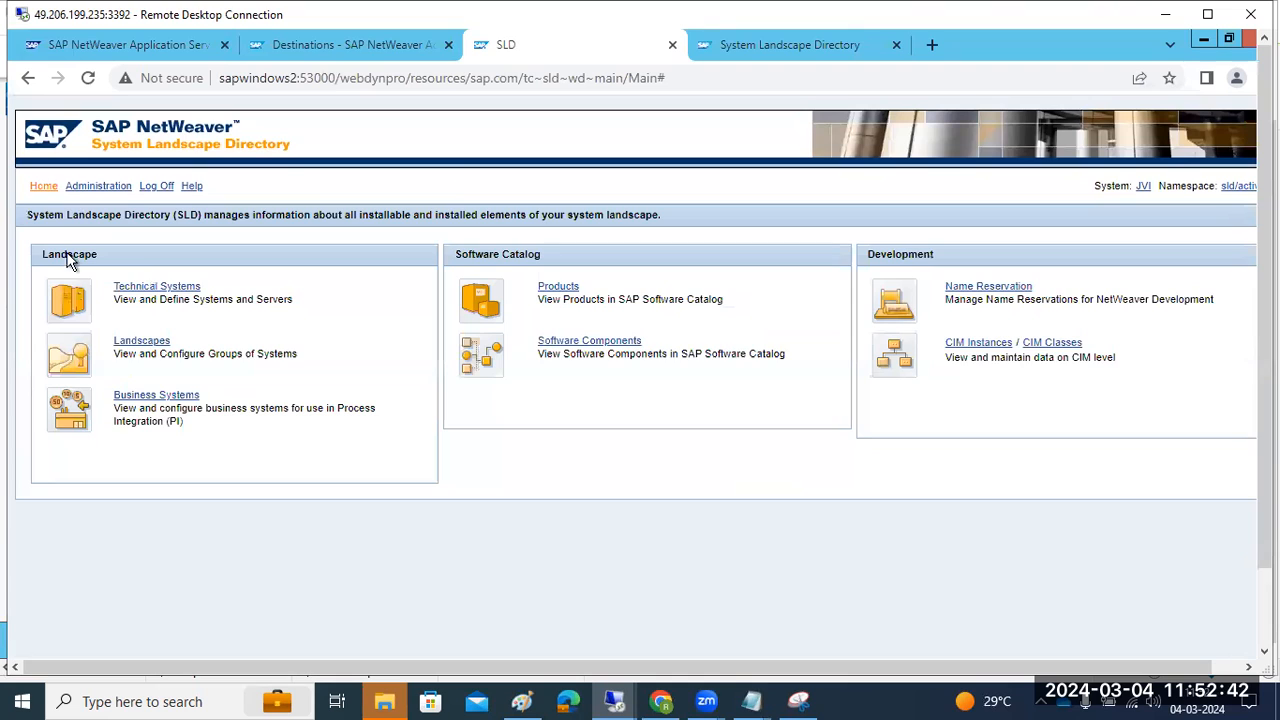
click(130, 290)
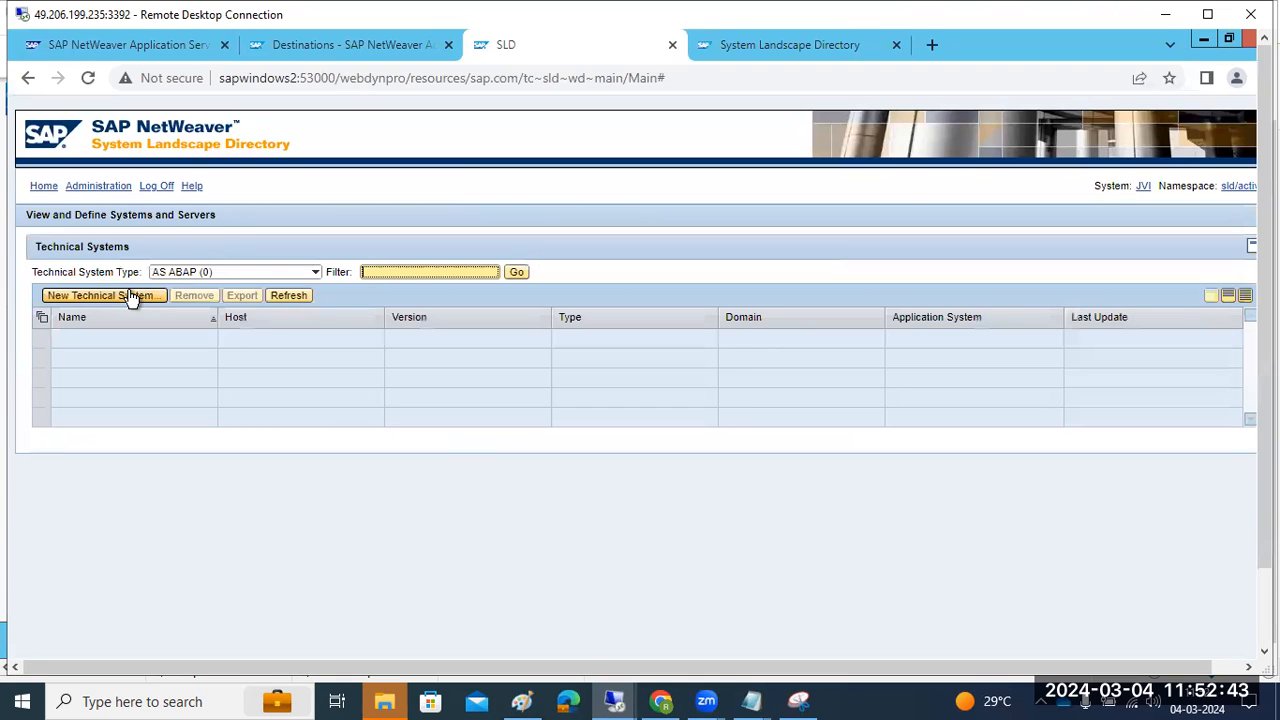
click(293, 298)
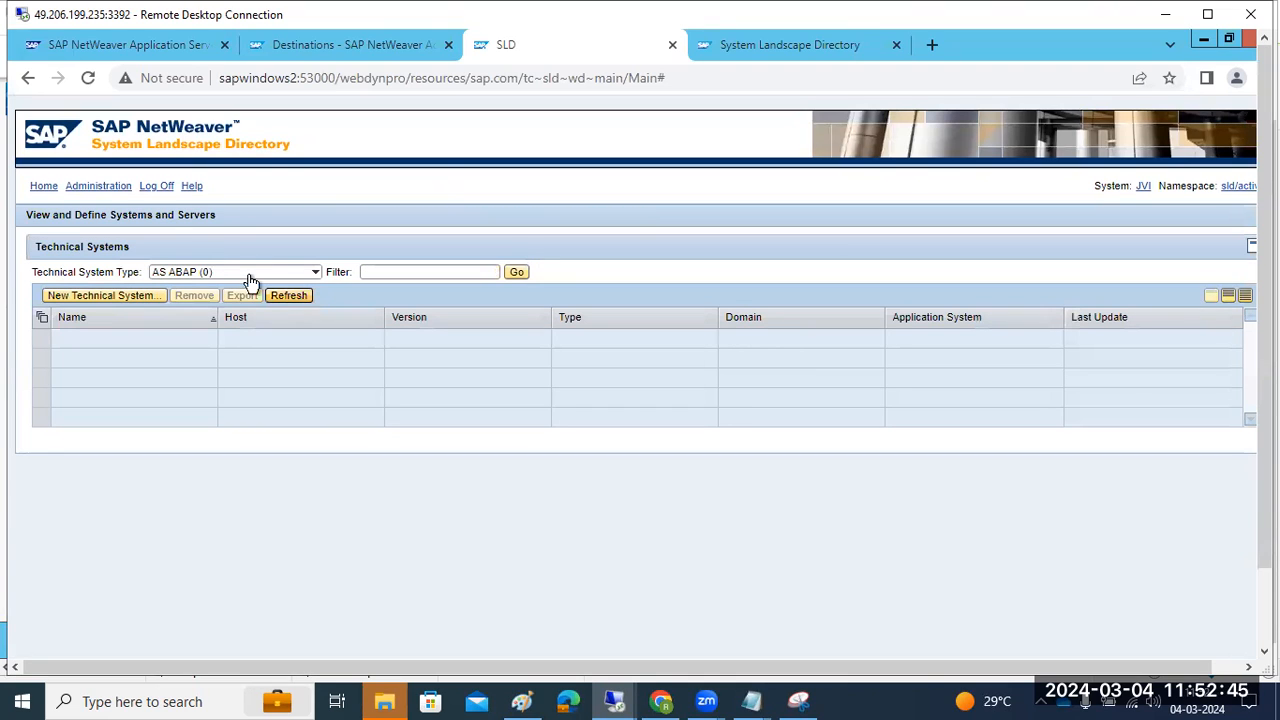
click(110, 190)
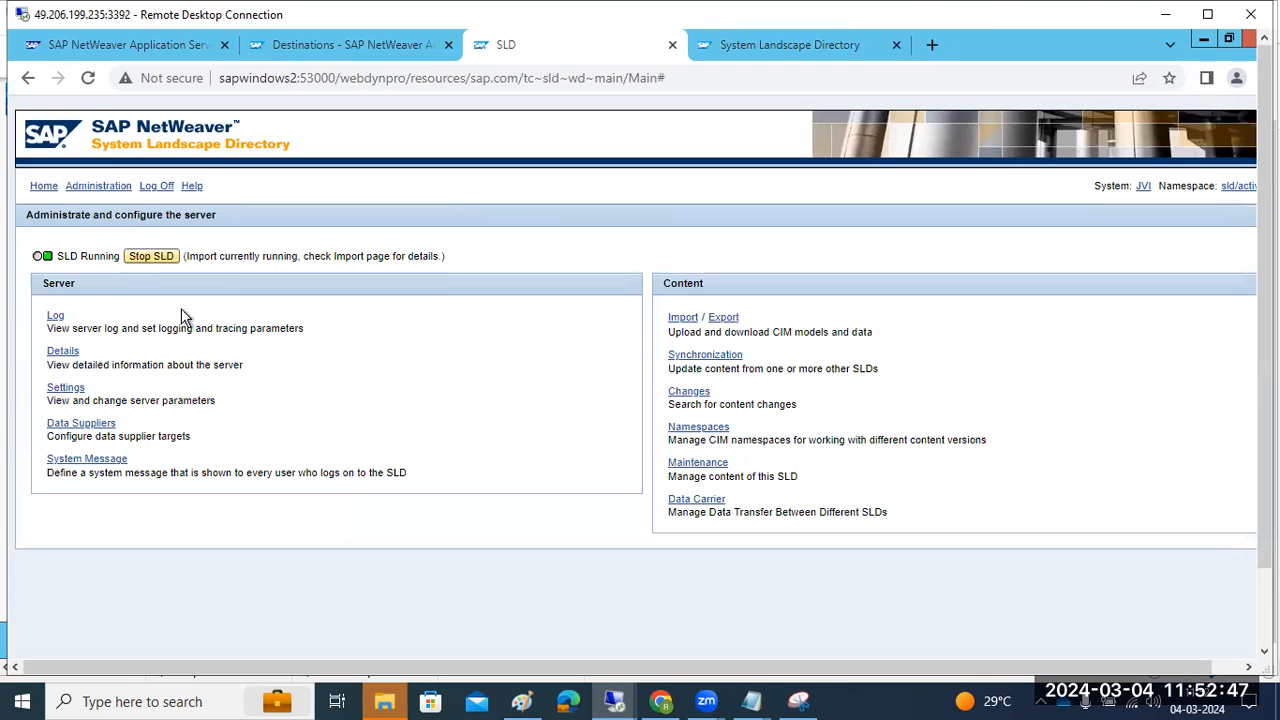
drag(209, 256, 301, 258)
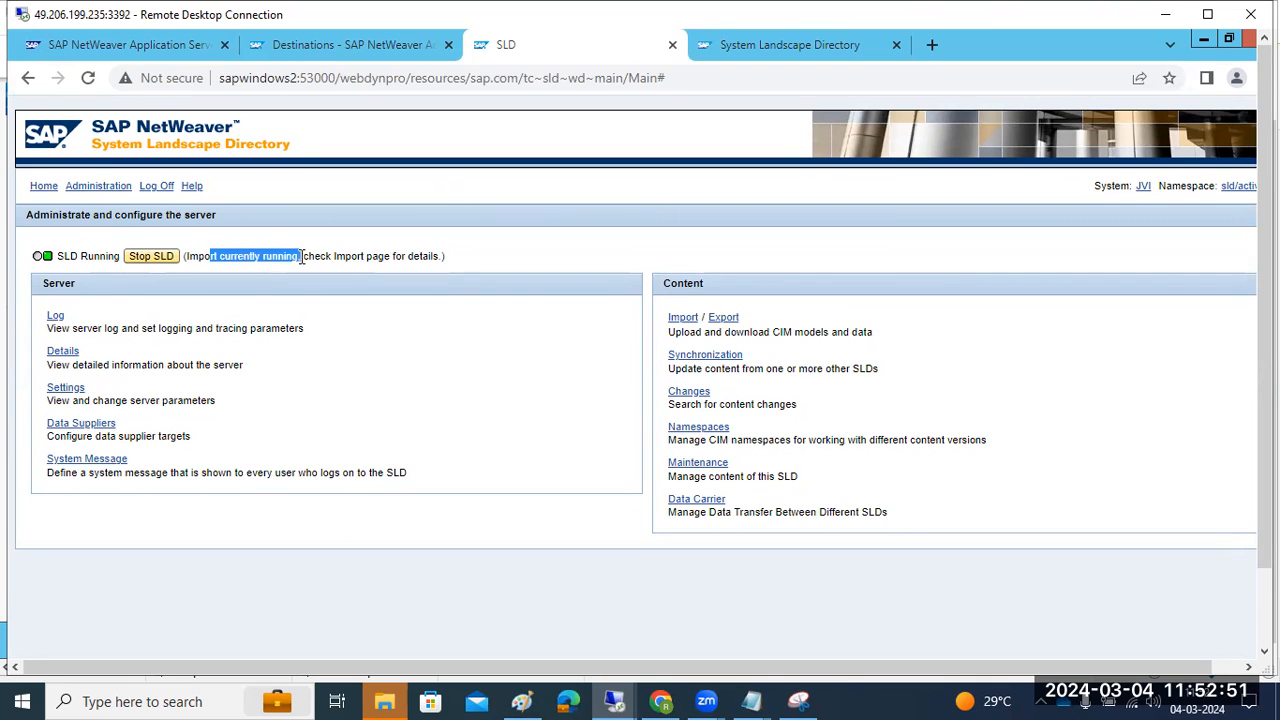
click(680, 318)
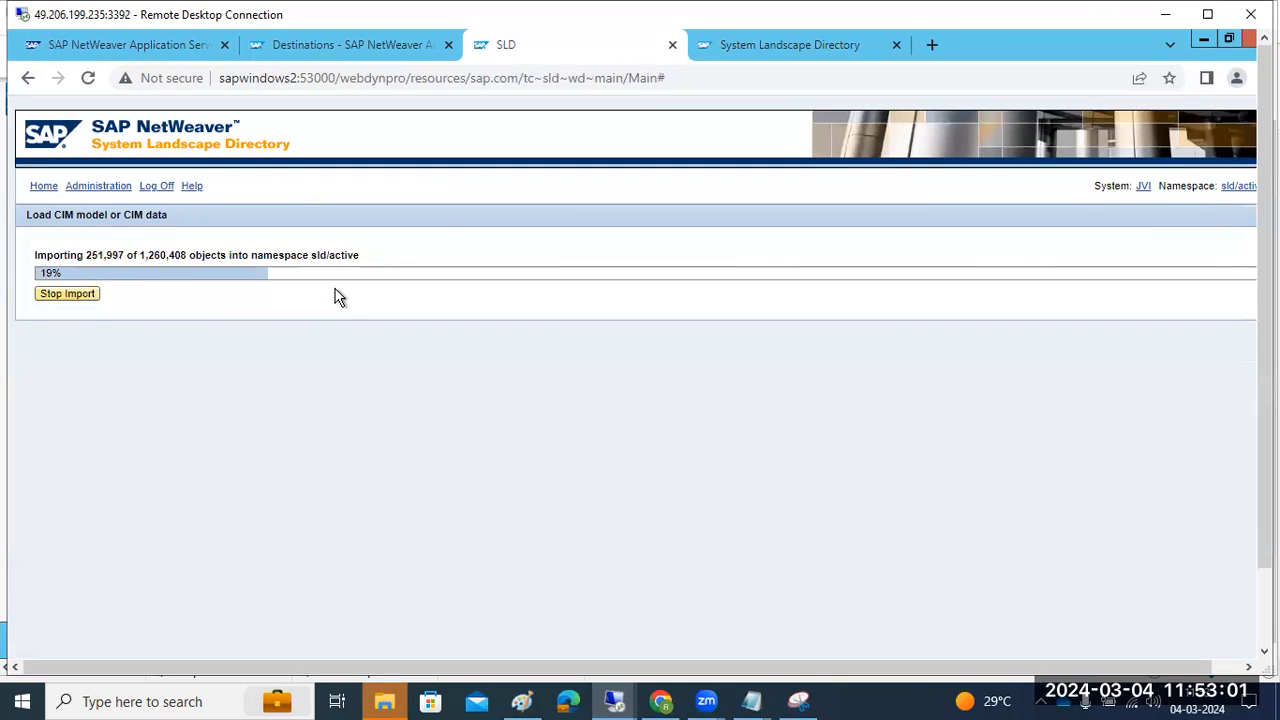
click(96, 190)
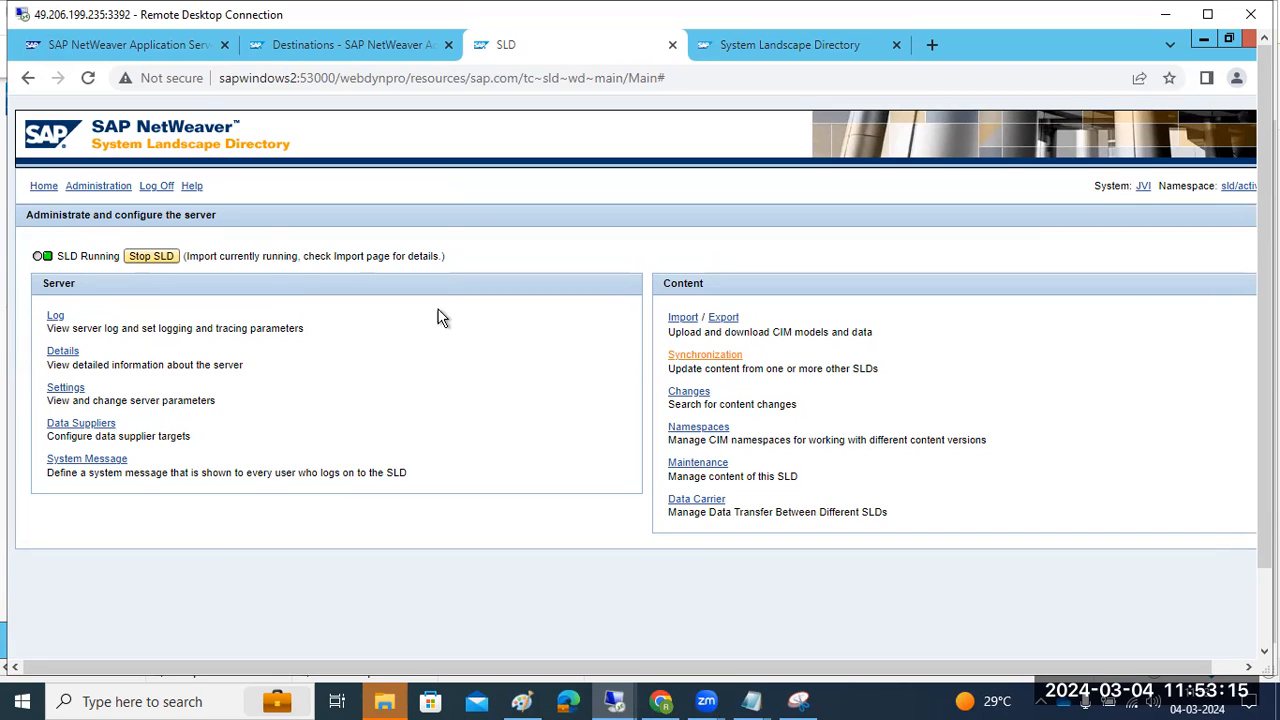
Create a new Administration landscape named ECC from the SLD Landscapes list
click(40, 187)
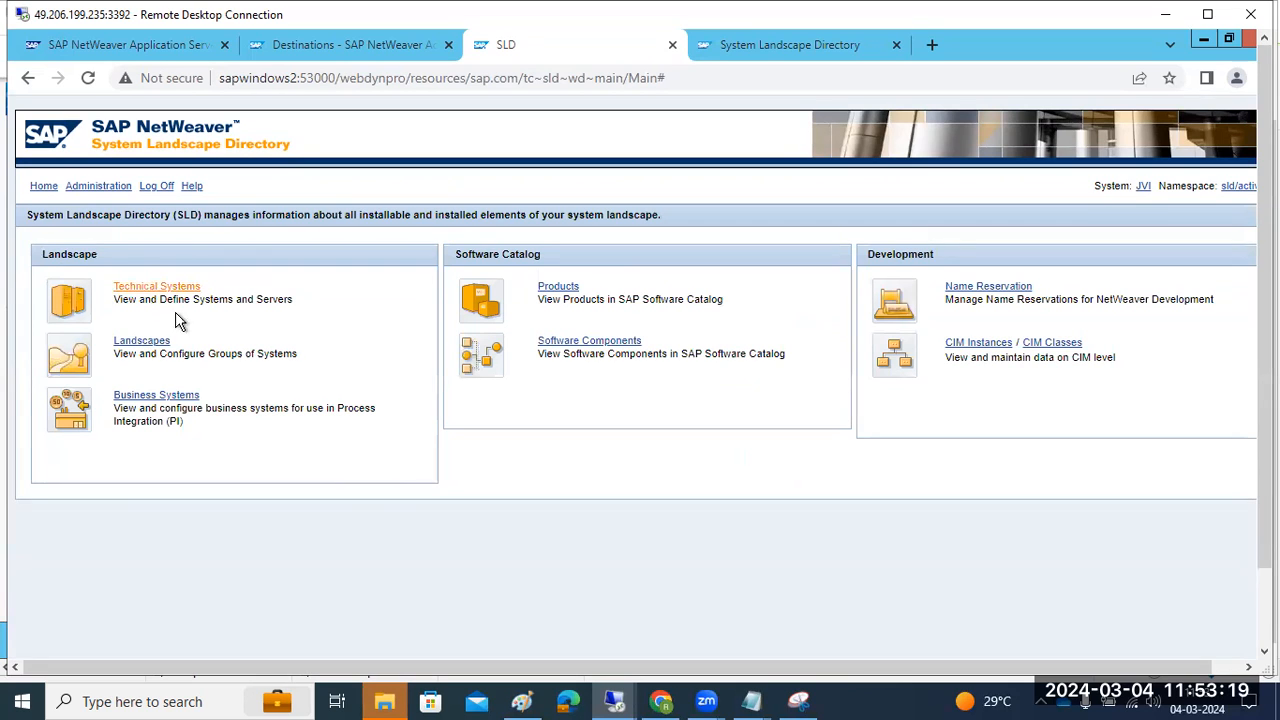
drag(146, 413, 230, 422)
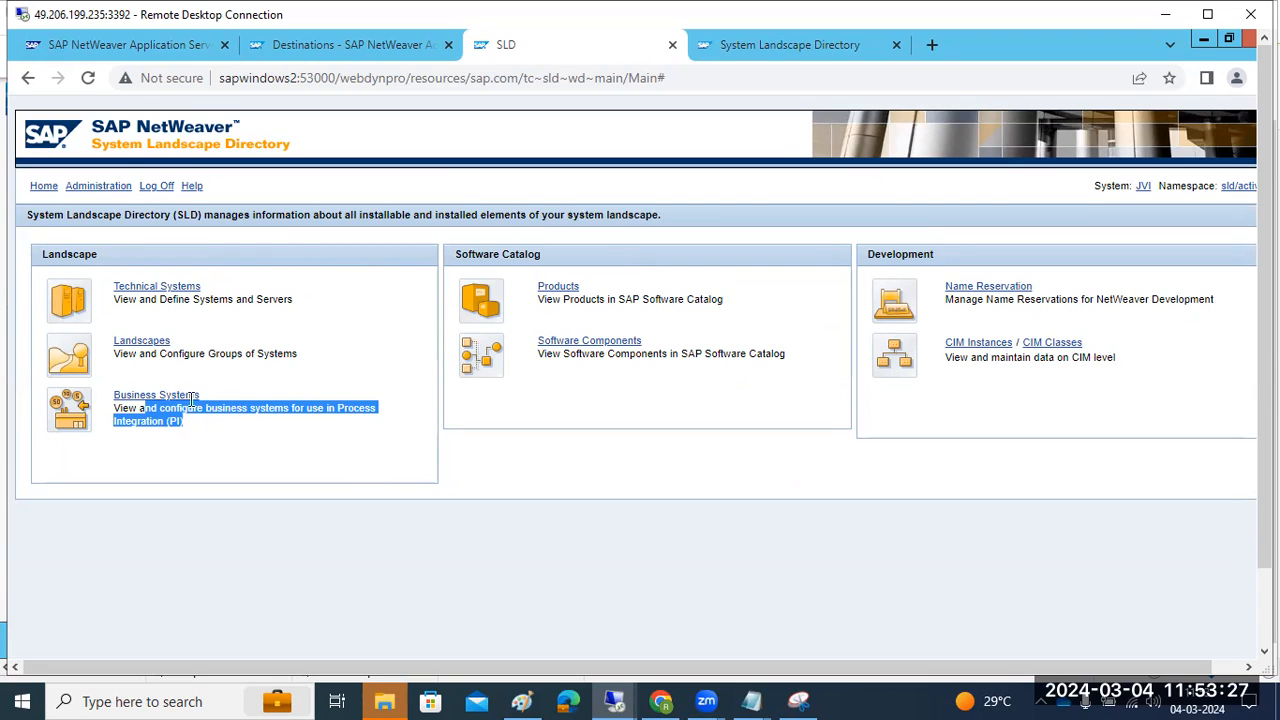
click(162, 347)
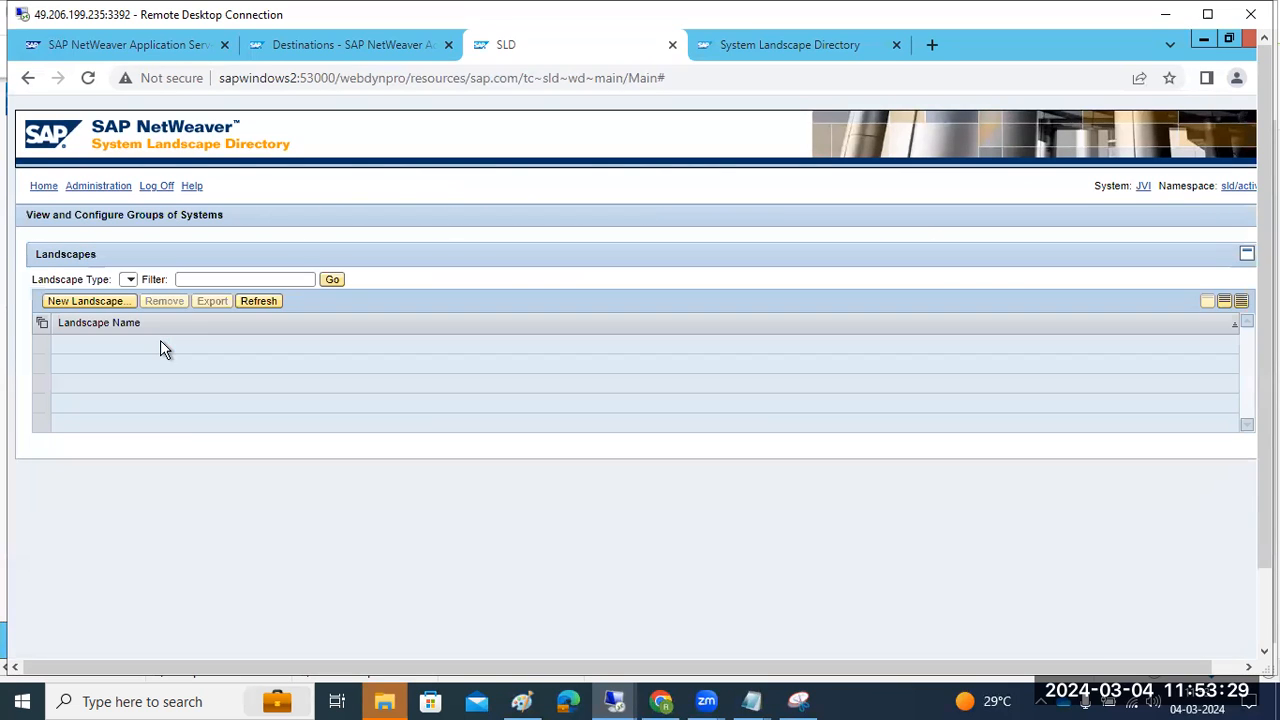
click(103, 302)
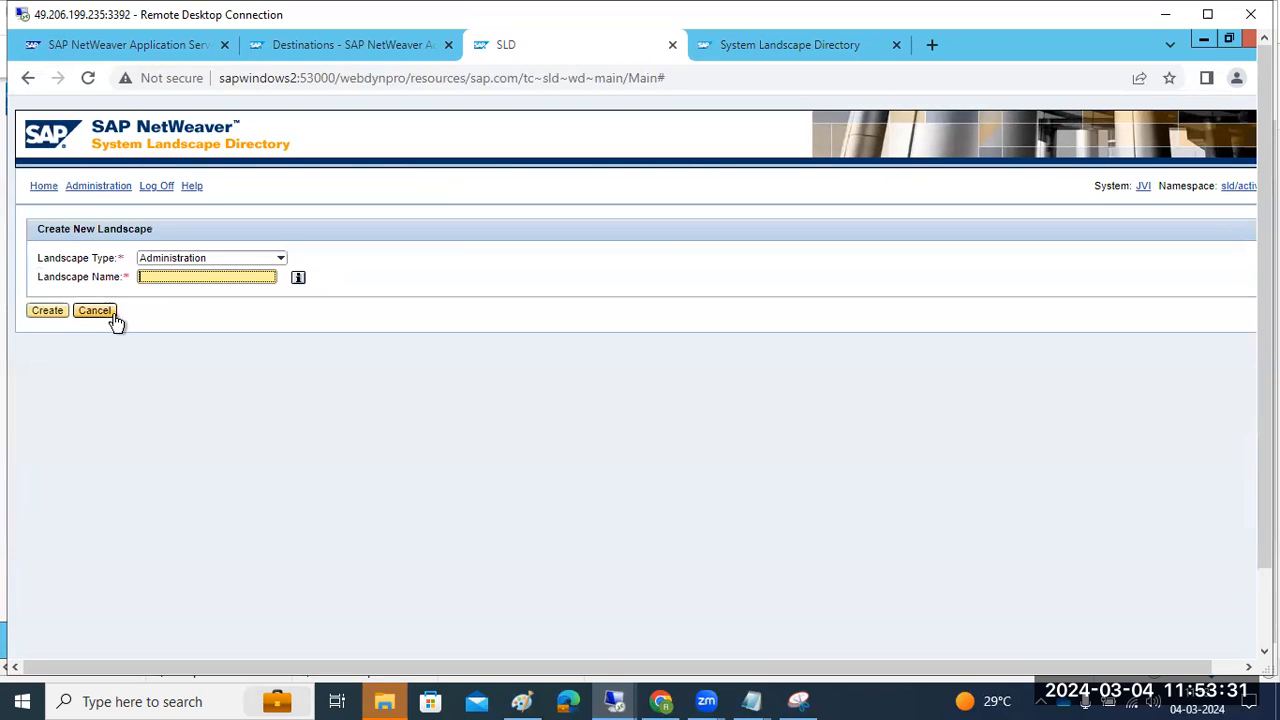
text(ECC)
click(55, 315)
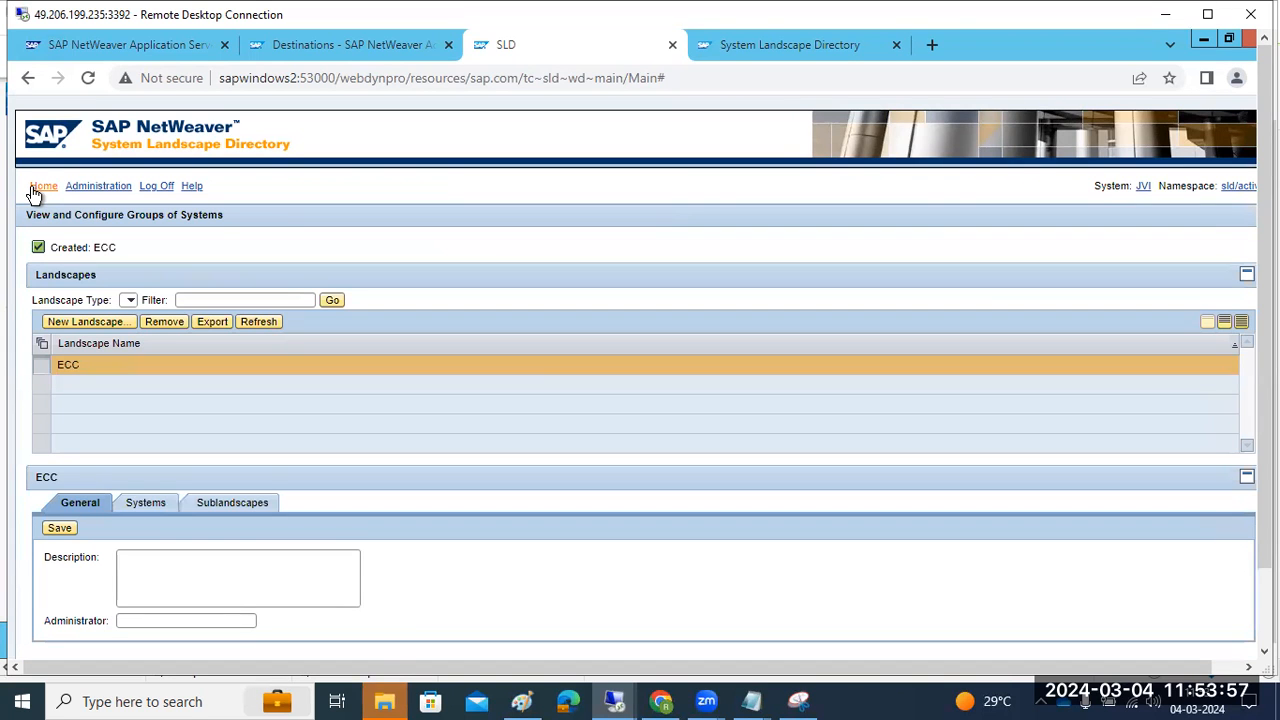
Browse Home and Technical Systems, then return to the SLD server Administration page
click(36, 188)
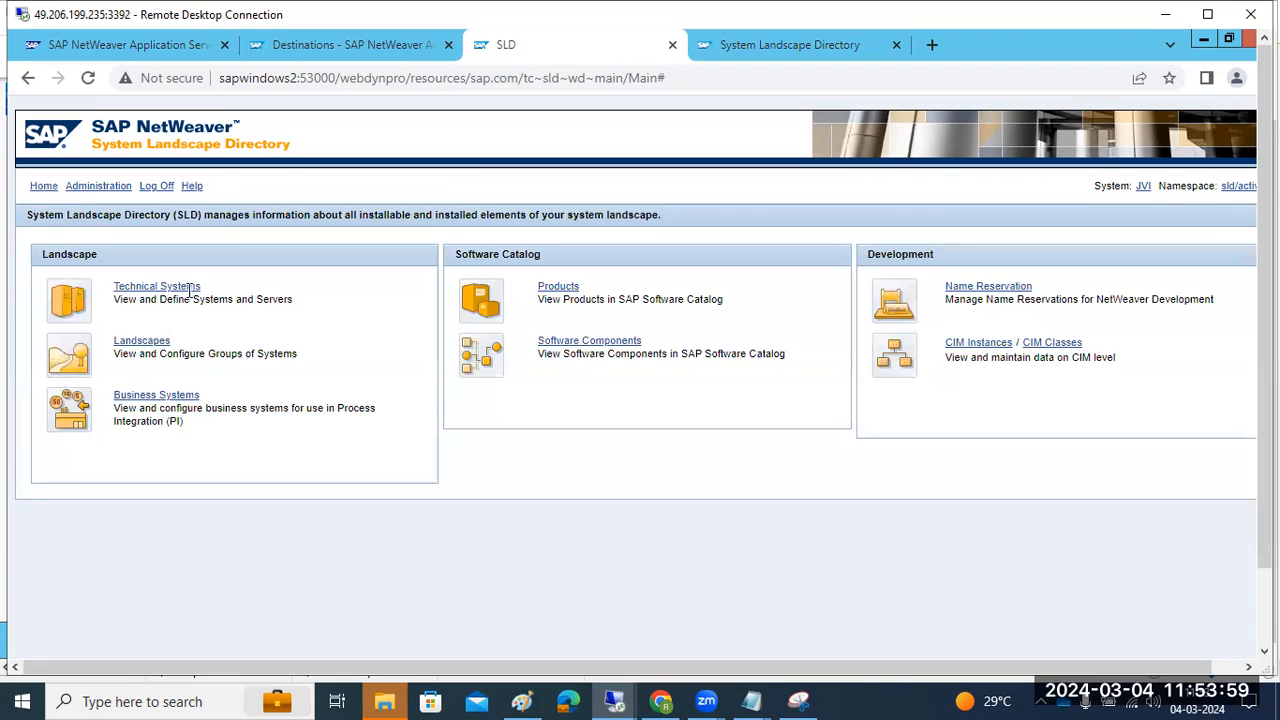
click(181, 289)
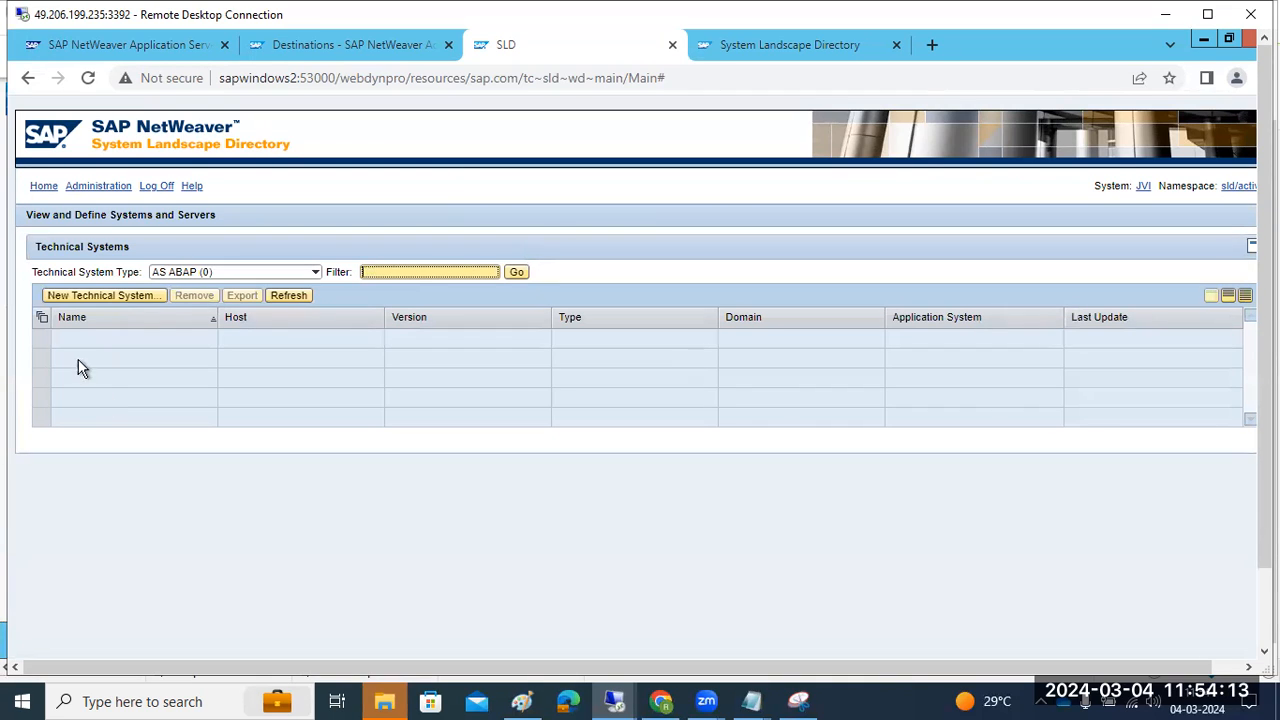
click(97, 188)
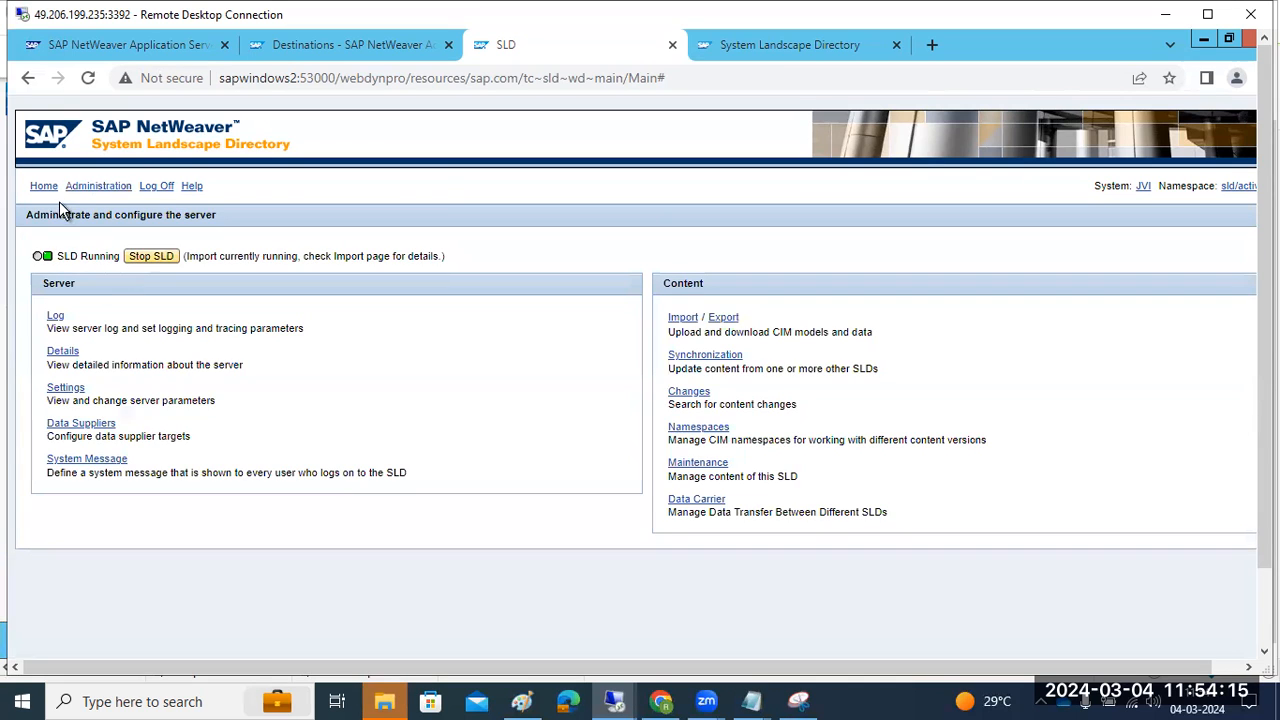
click(36, 188)
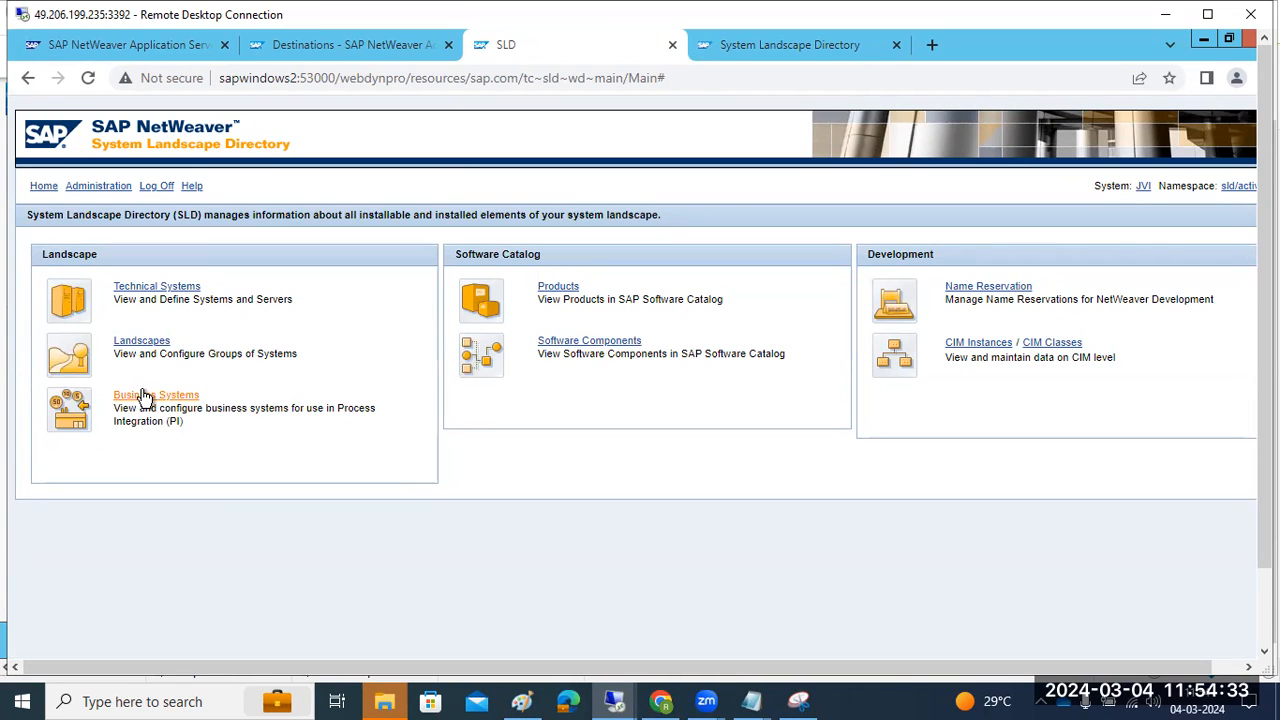
drag(160, 408, 182, 421)
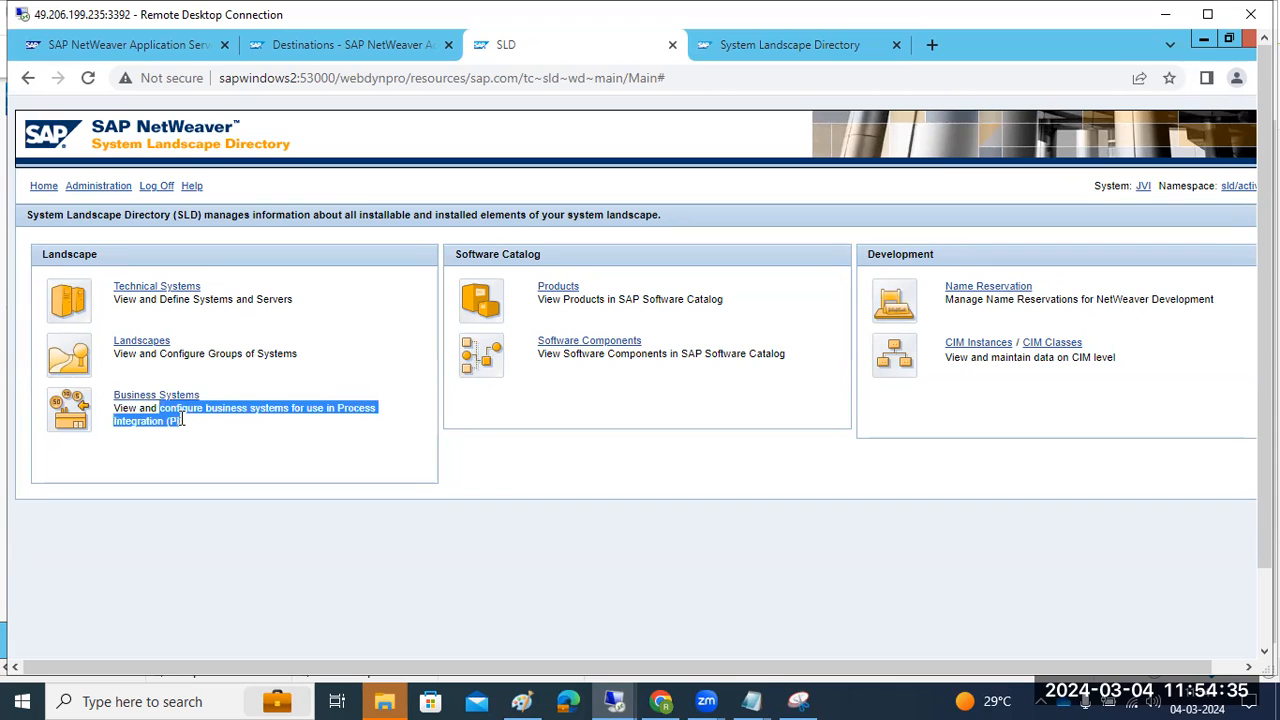
click(92, 188)
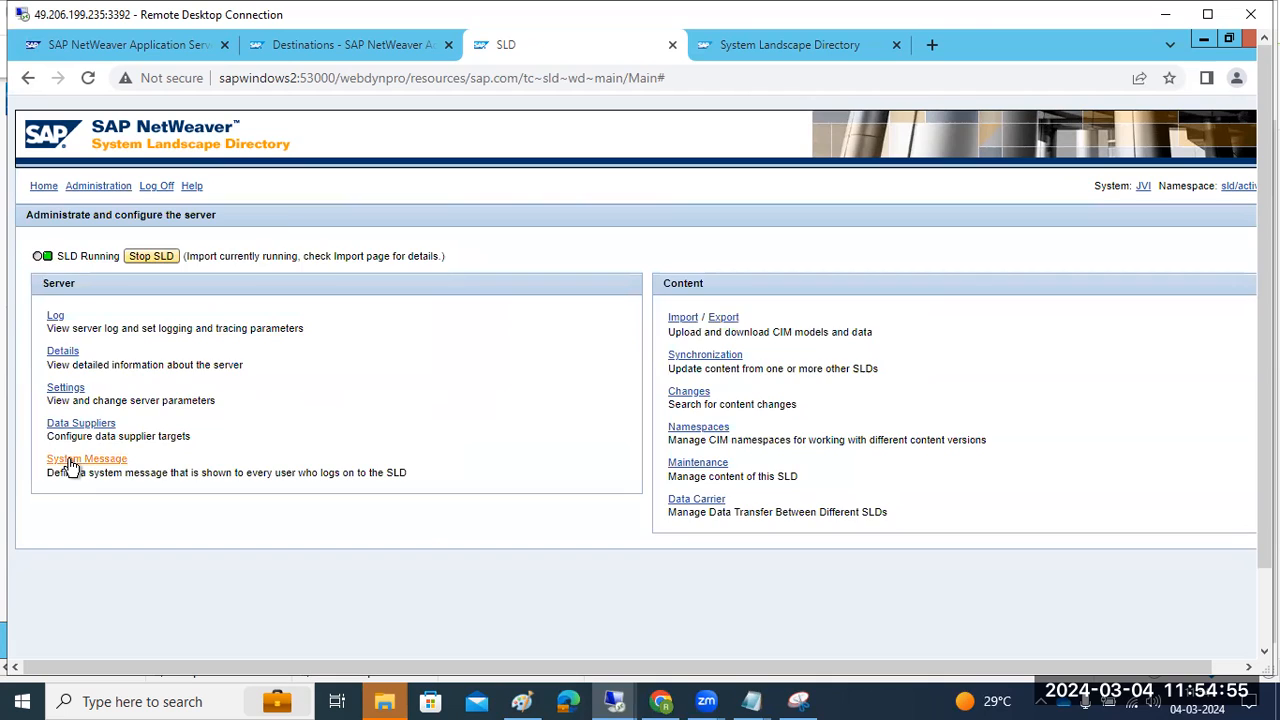
Save the logon system message 'Hi ALL...................' for all users
click(70, 460)
click(305, 301)
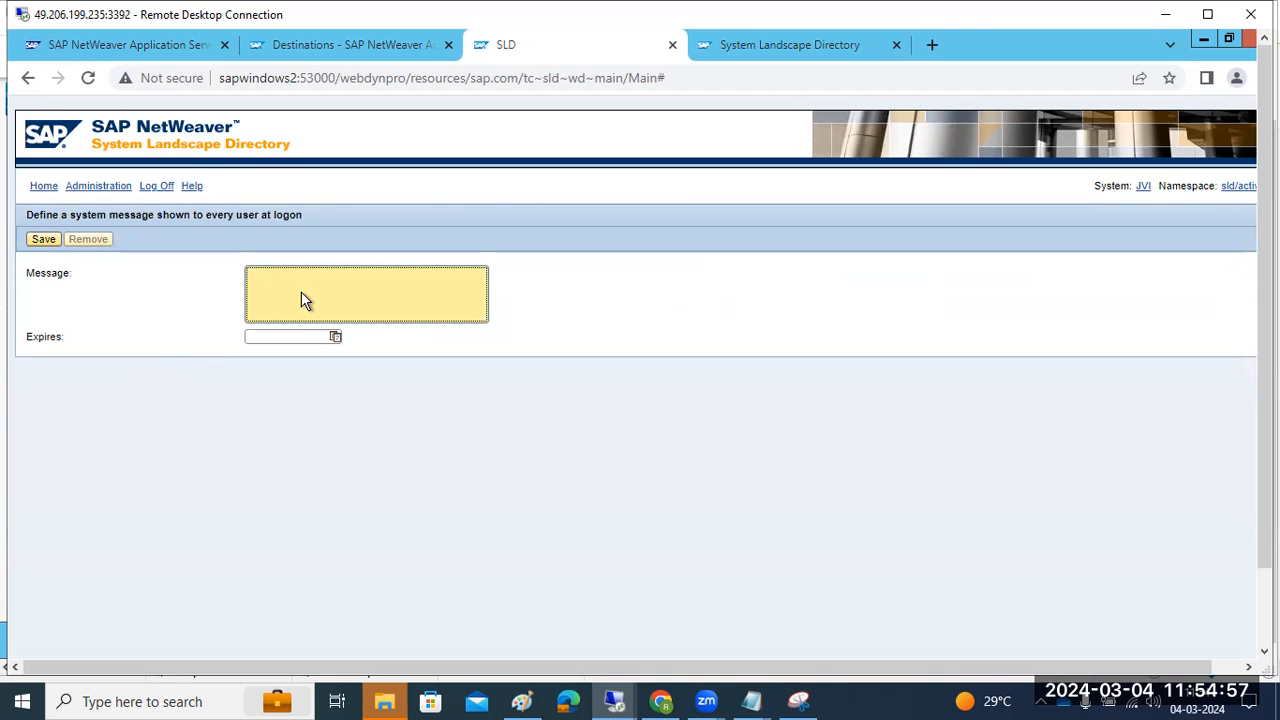
text(Hi ALL...................)
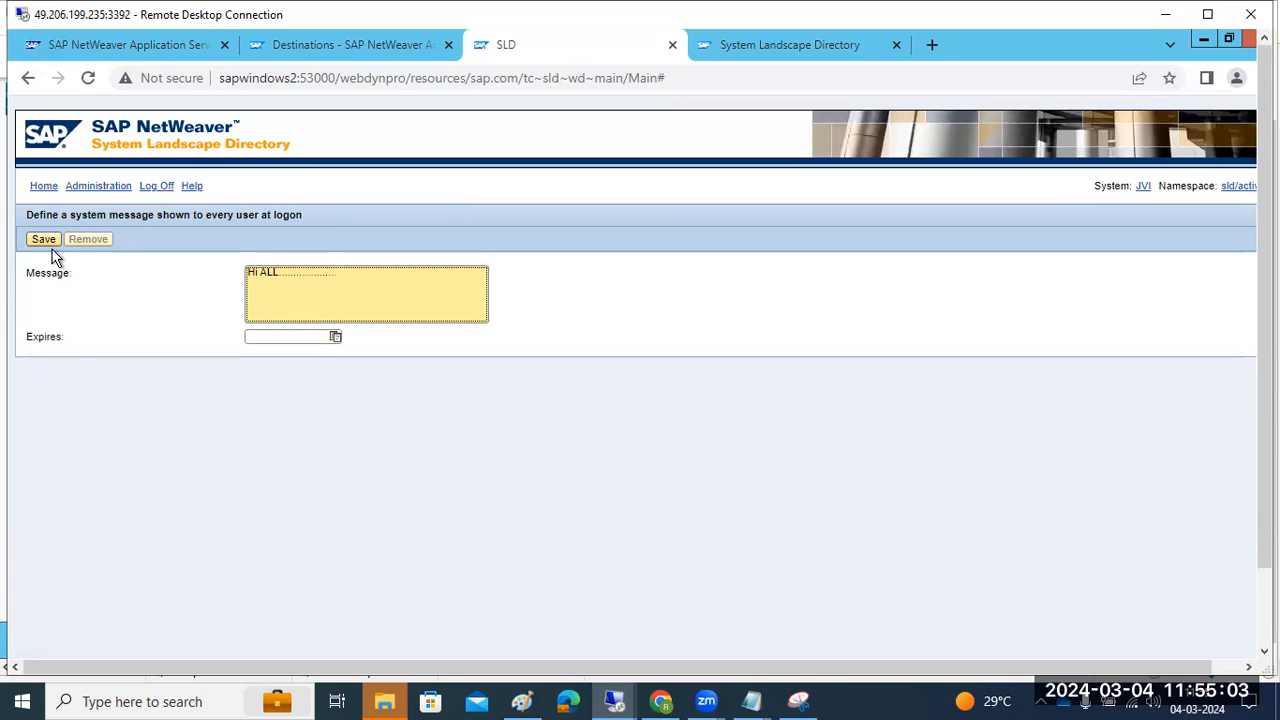
click(42, 242)
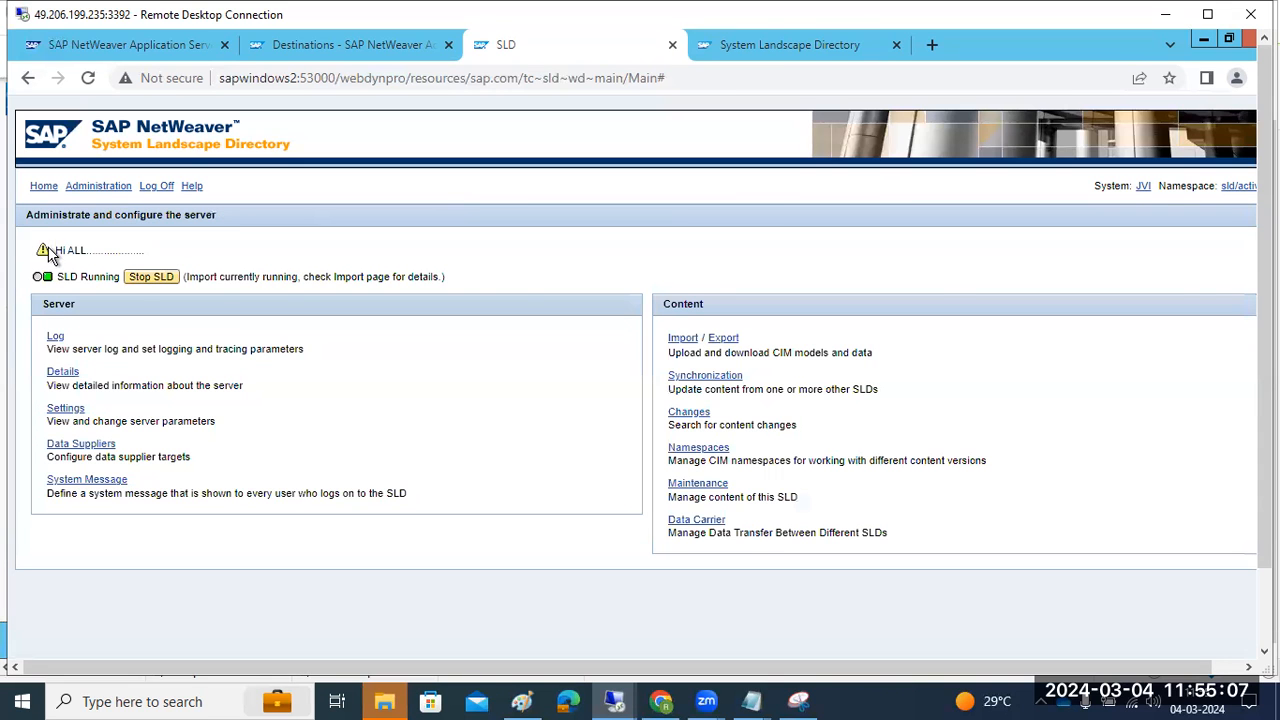
Review the saved message, then go to SLD home and the SAP help tab
drag(80, 250, 181, 248)
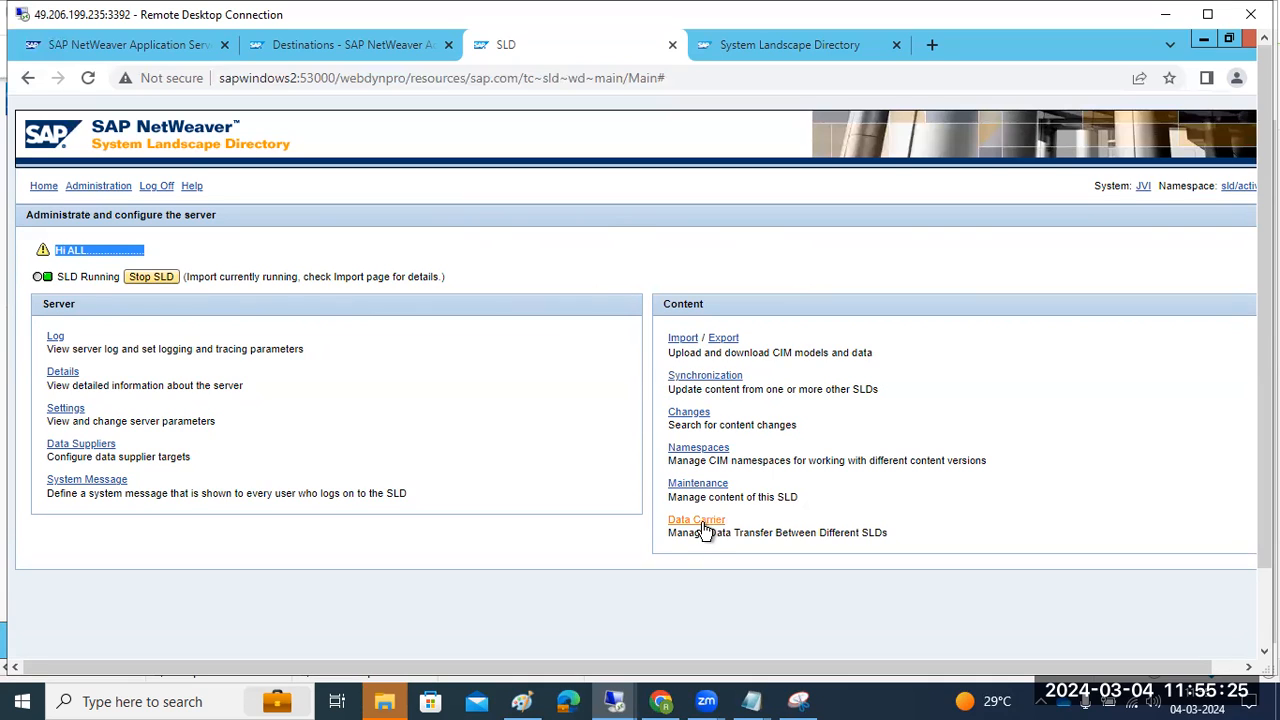
drag(707, 532, 903, 542)
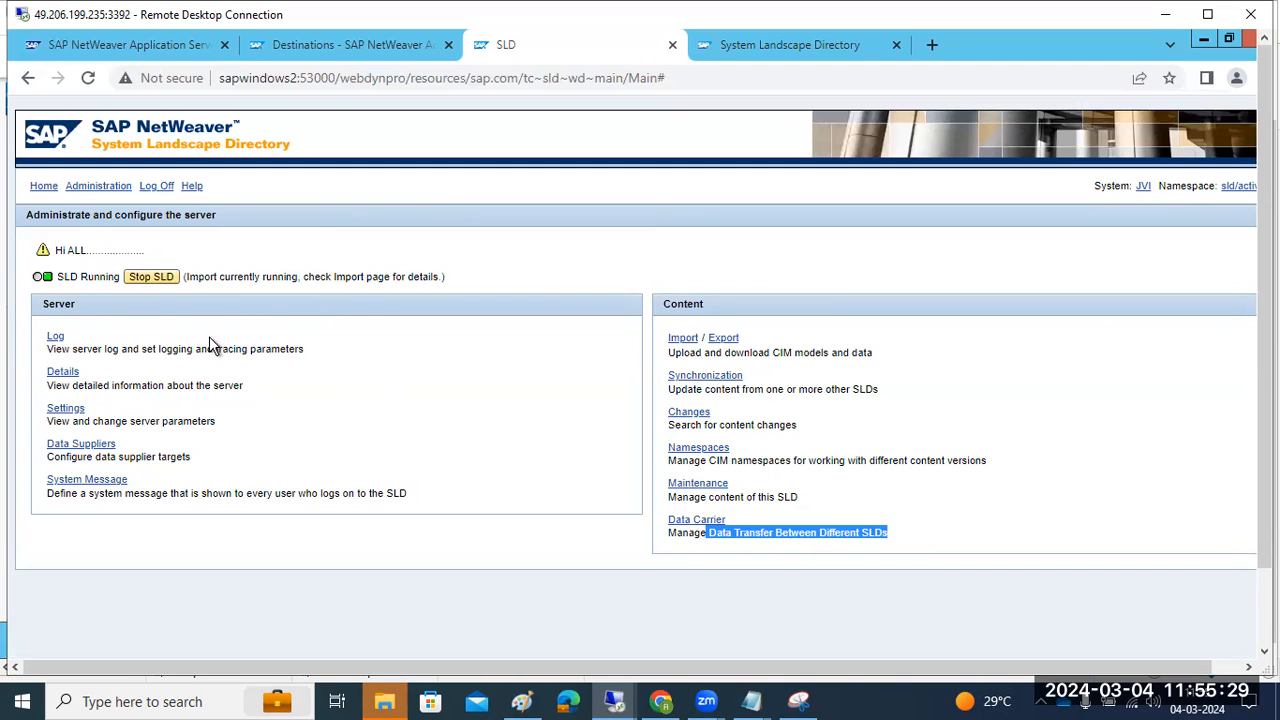
click(88, 189)
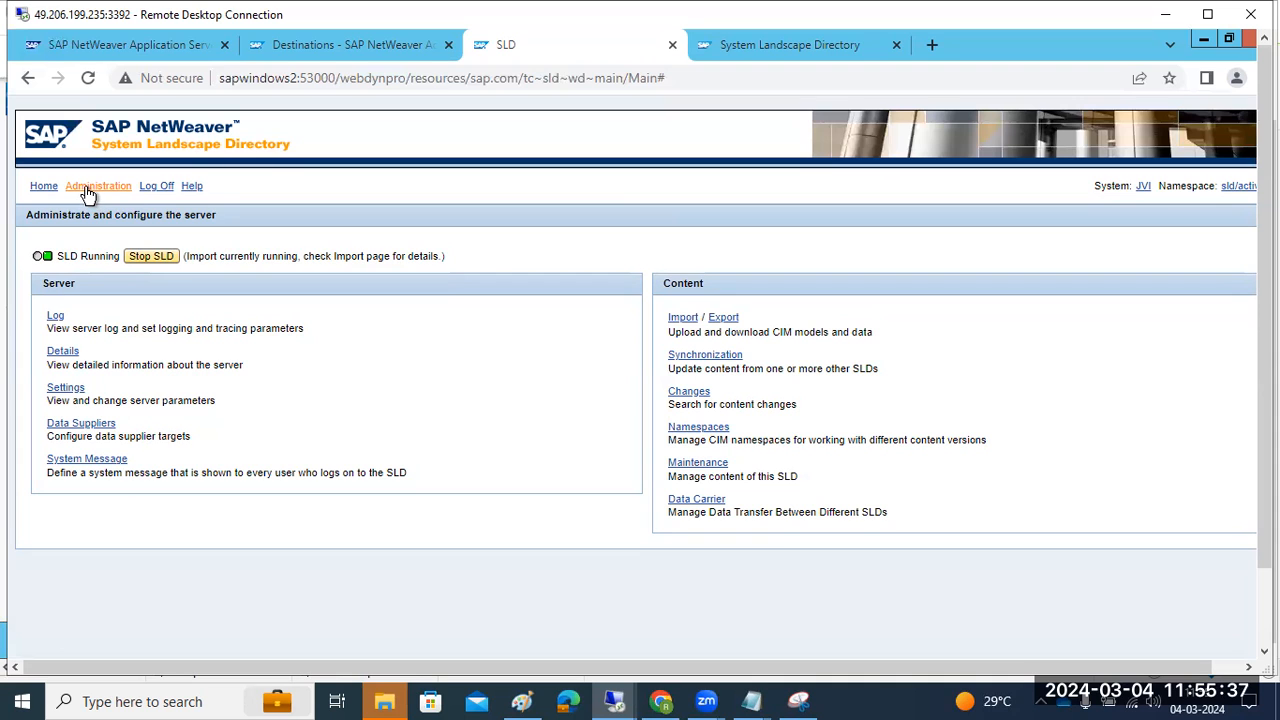
click(48, 188)
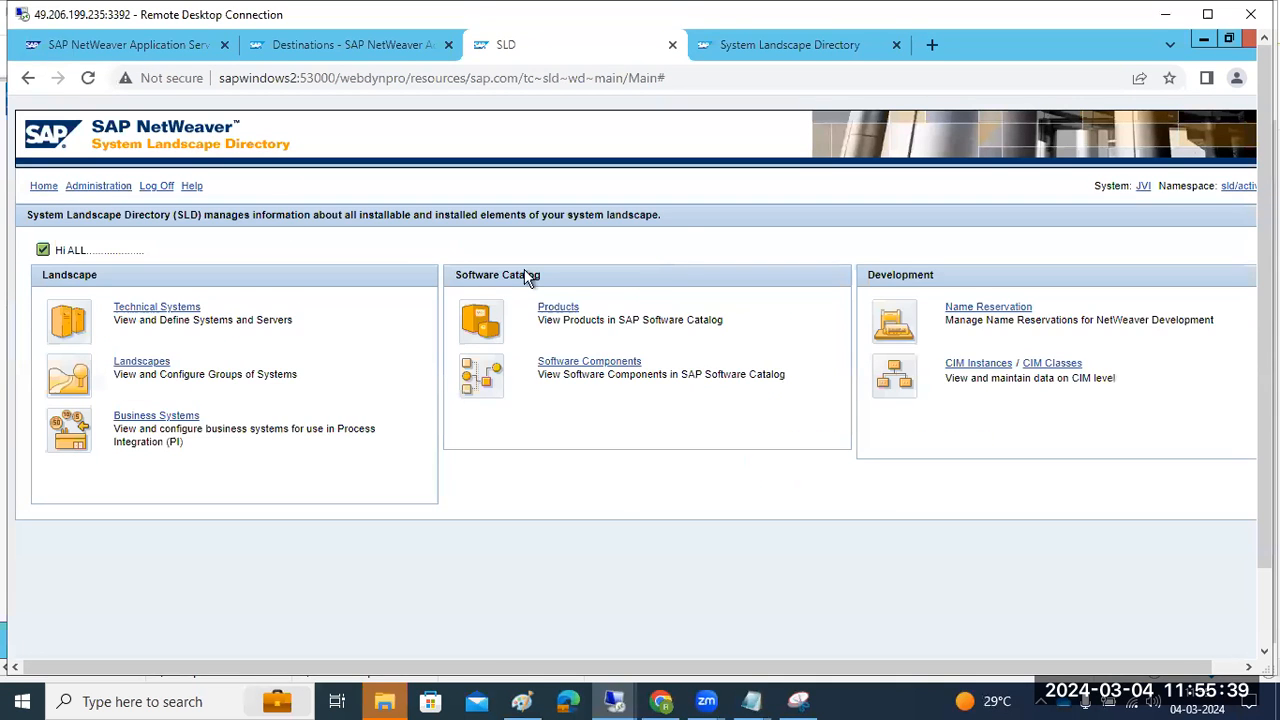
click(790, 46)
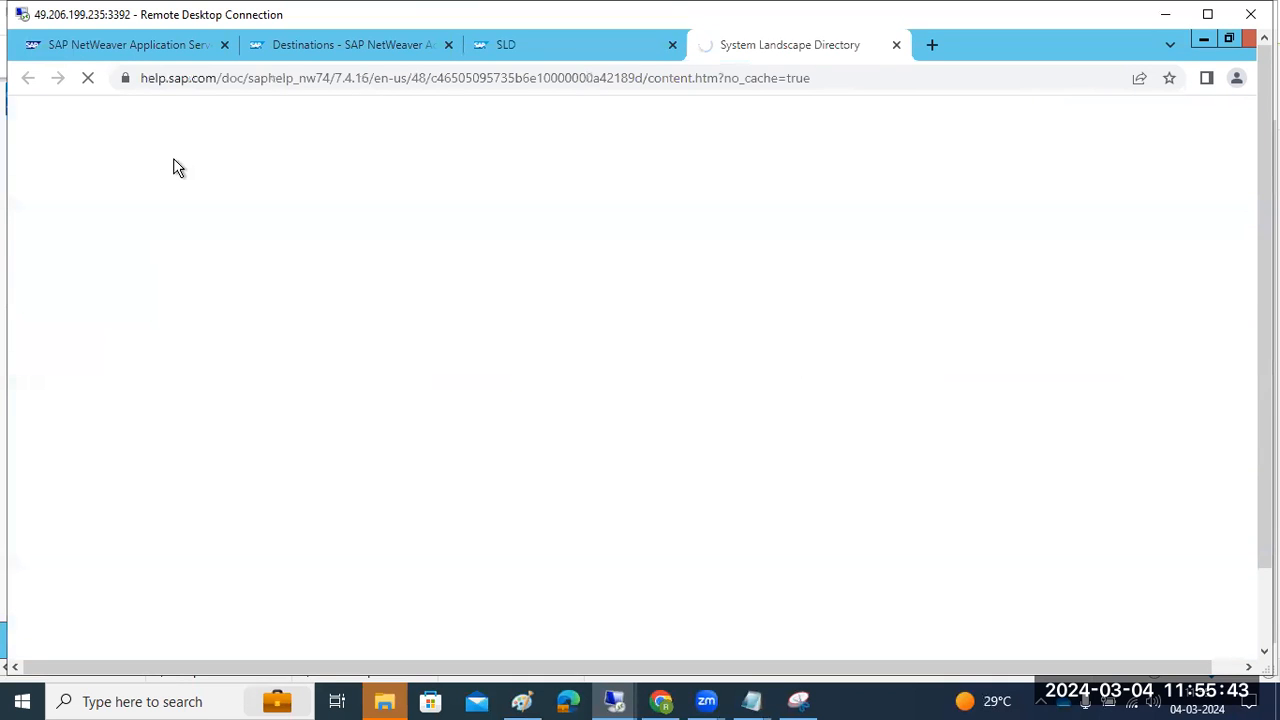
Open the Destinations list and display the SLD_Client HTTP destination's details
click(300, 48)
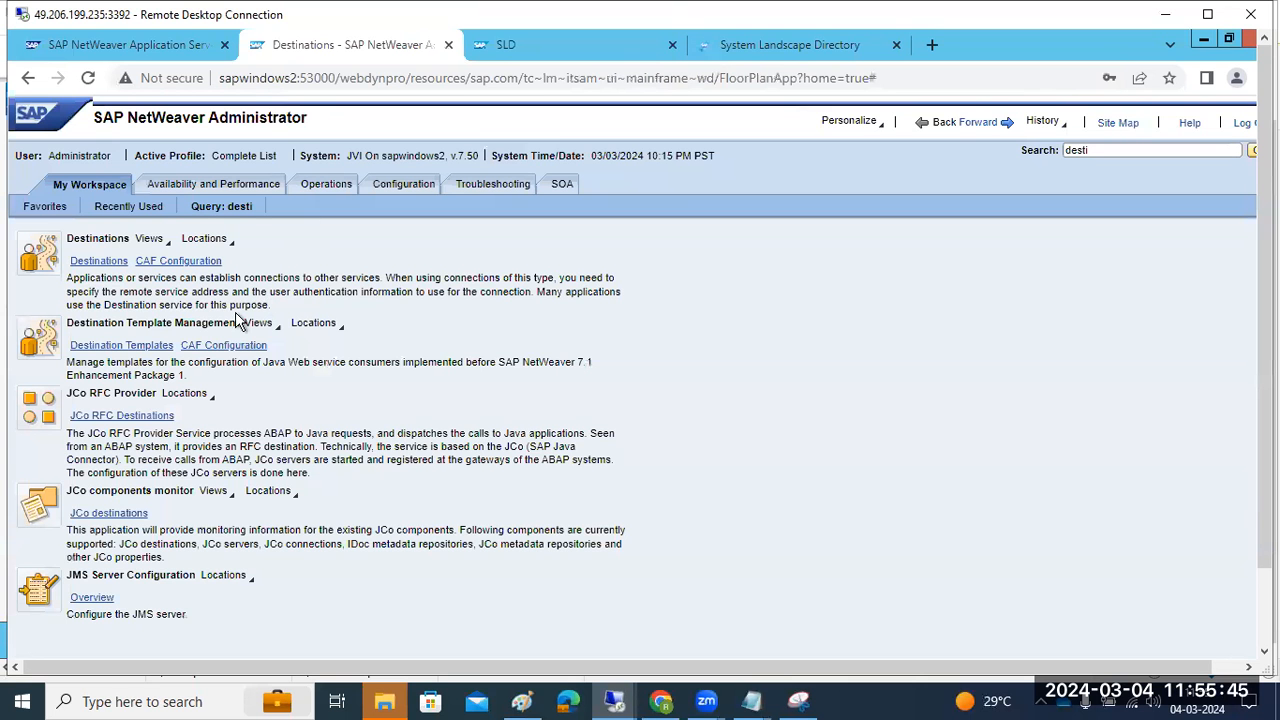
click(88, 261)
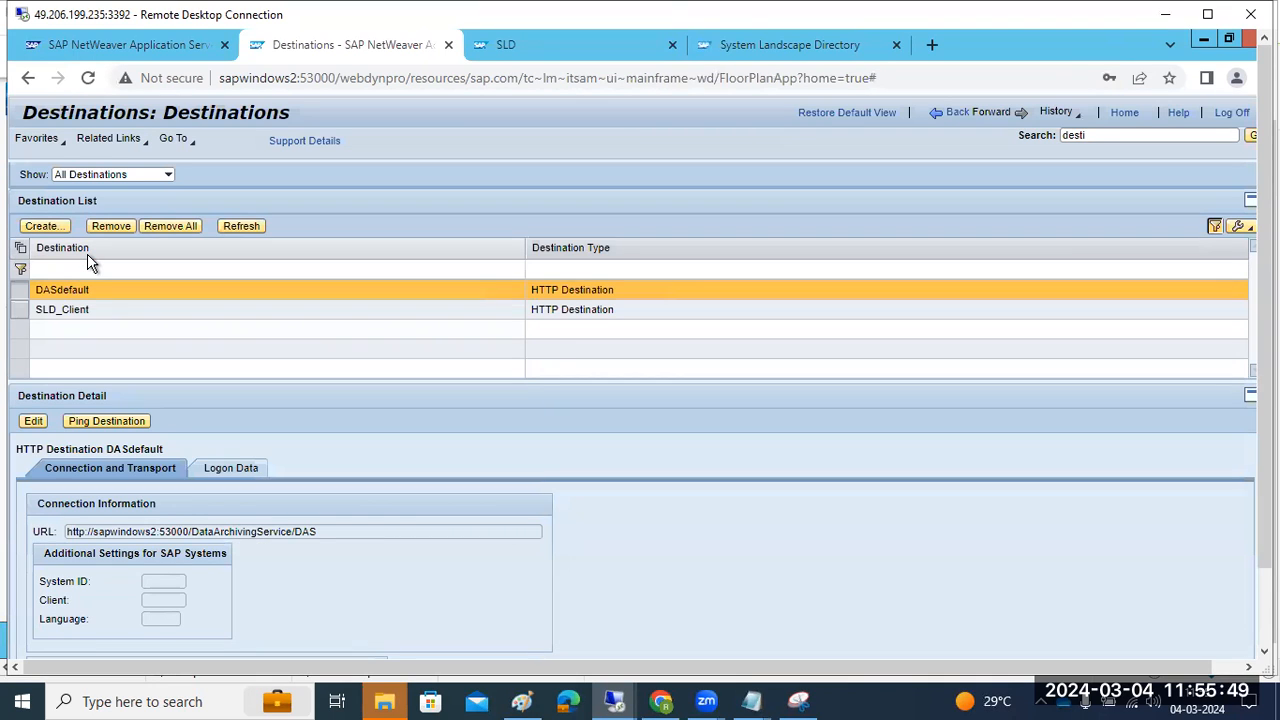
click(212, 318)
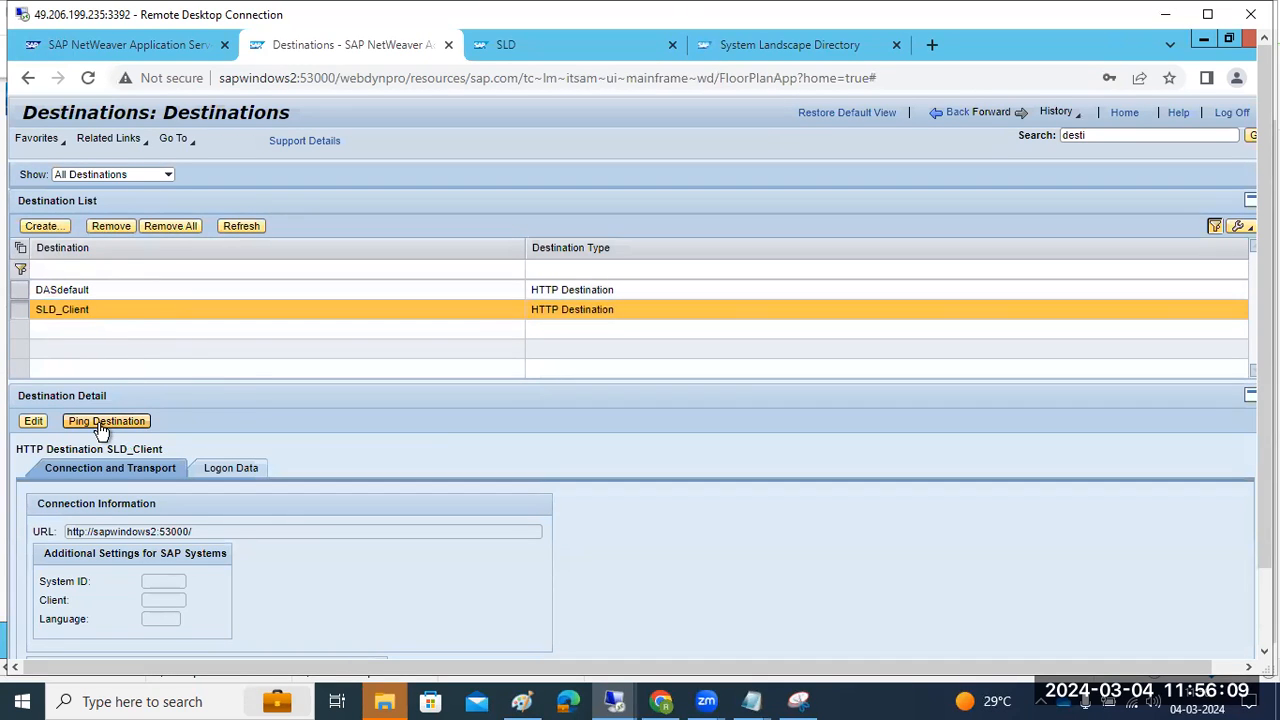
click(1102, 140)
Search for 'sld', open SLD Data Supplier and attempt Collect and Send Data
text(s)
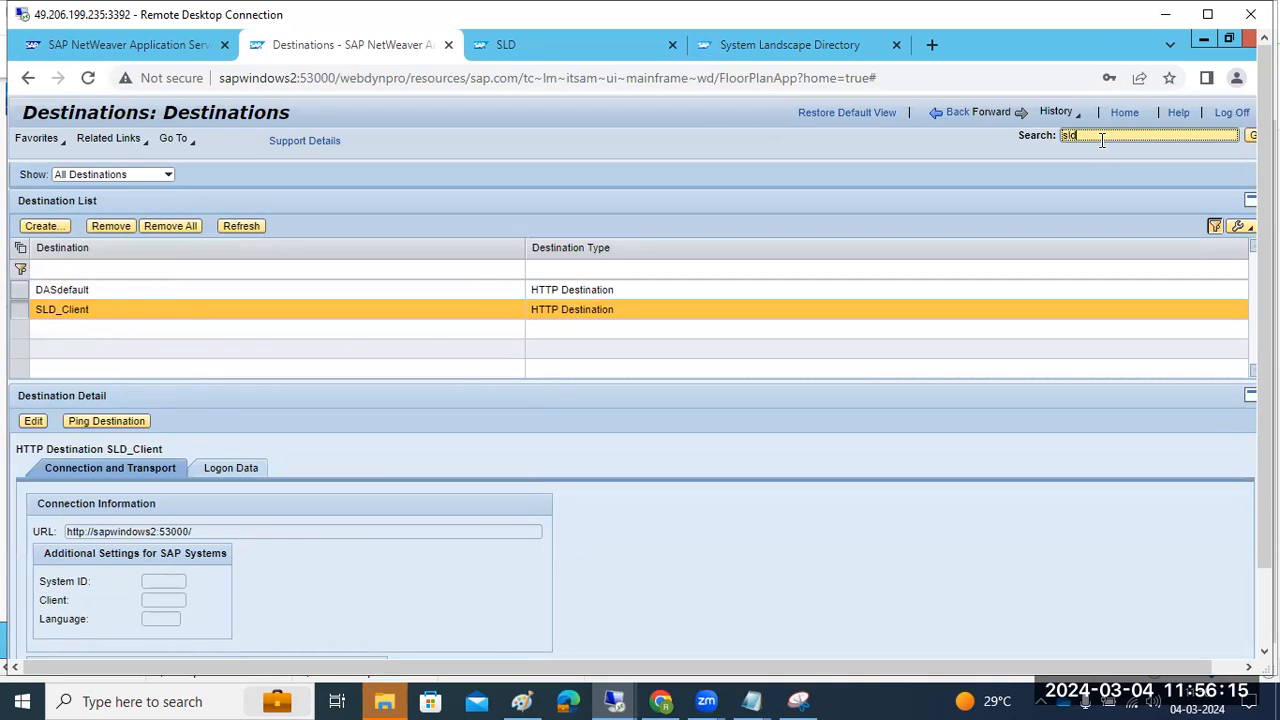
text(ld)
key(Return)
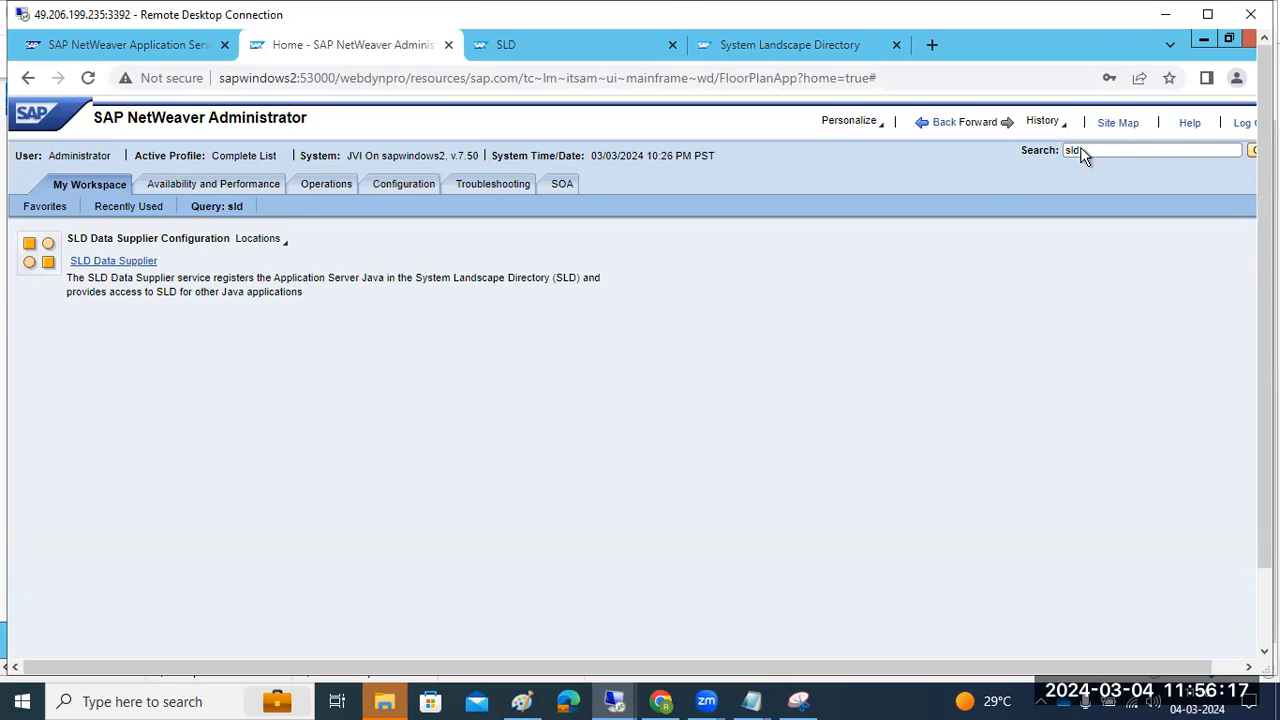
click(114, 264)
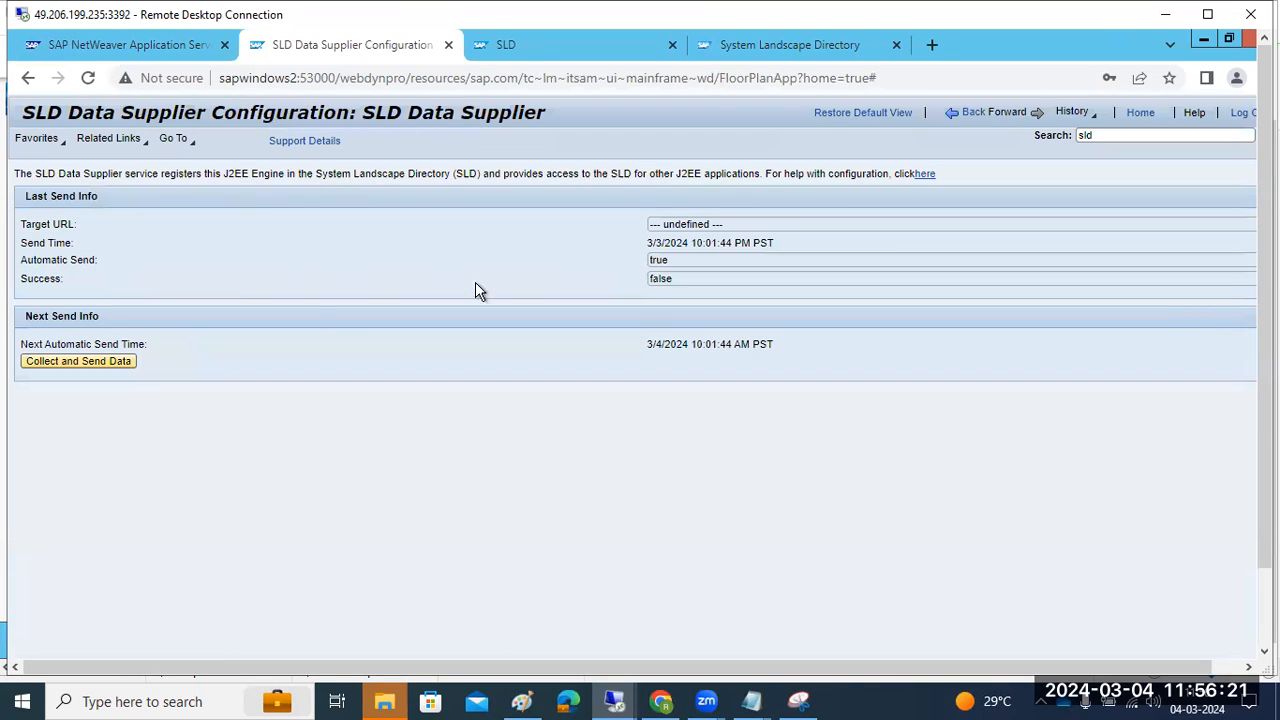
click(92, 361)
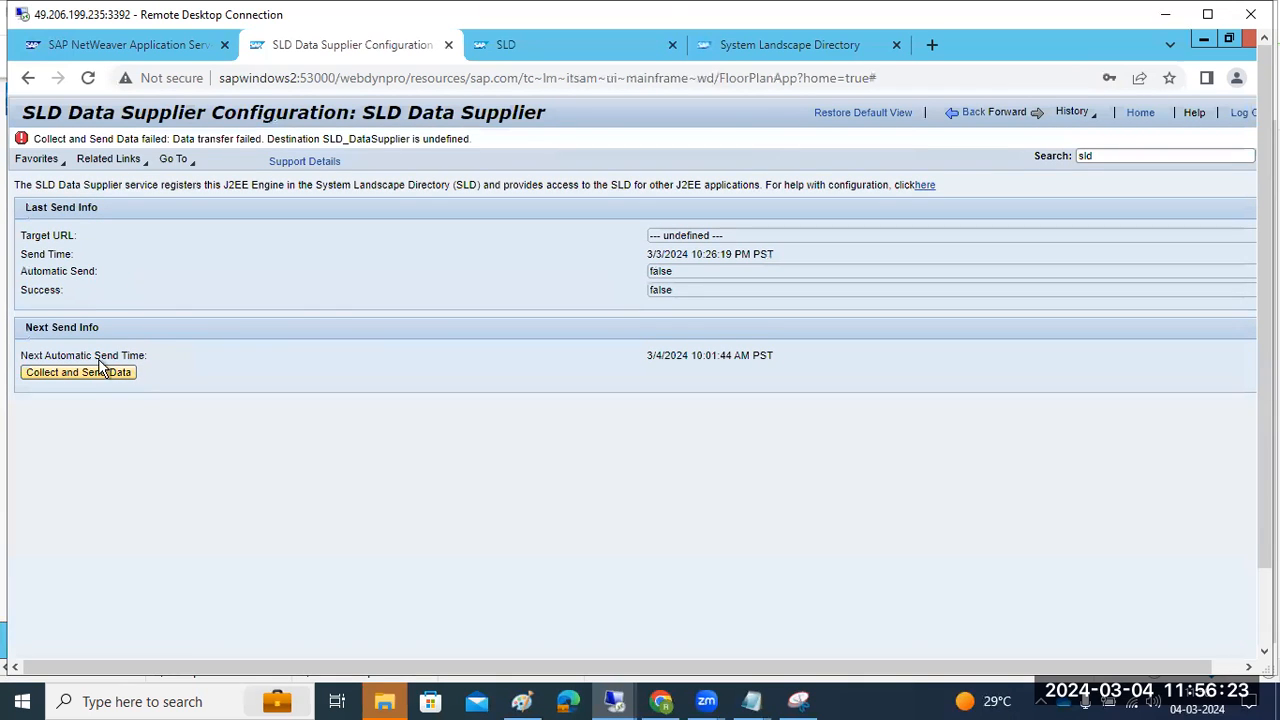
Read the help naming SLD_DataSupplier as the required destination, then close it
click(922, 186)
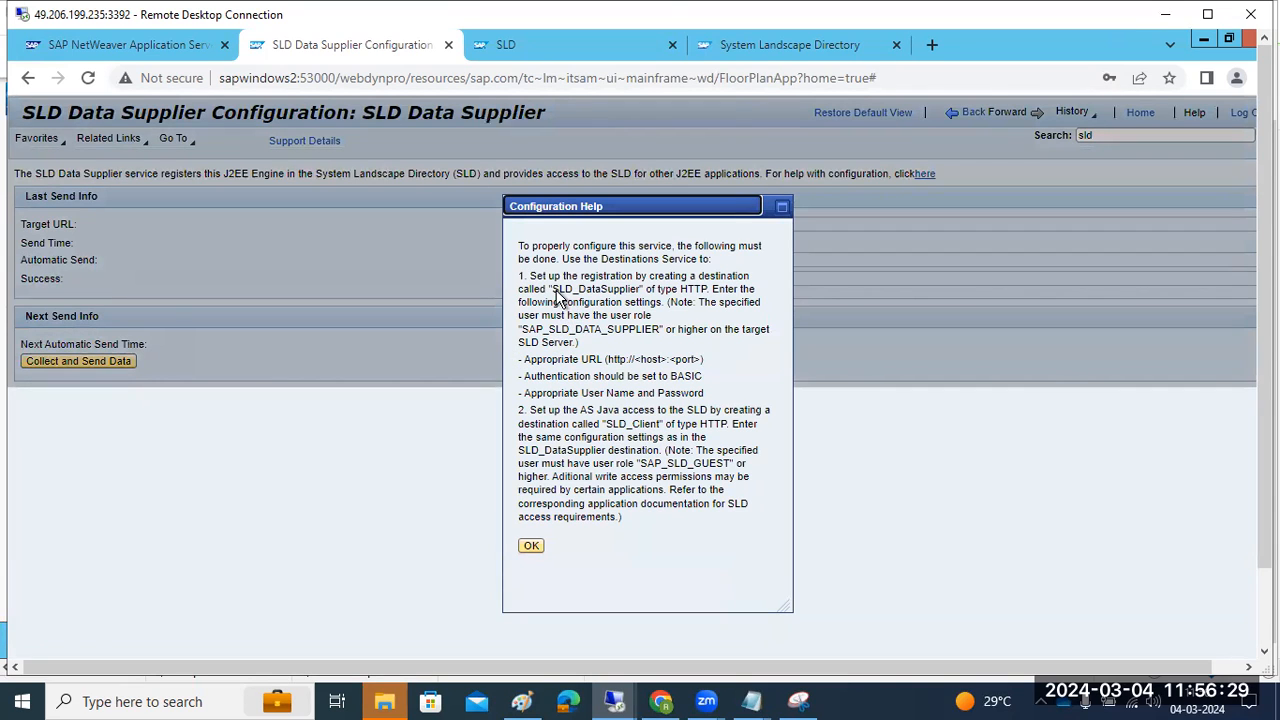
drag(554, 294, 642, 292)
key(ctrl+c)
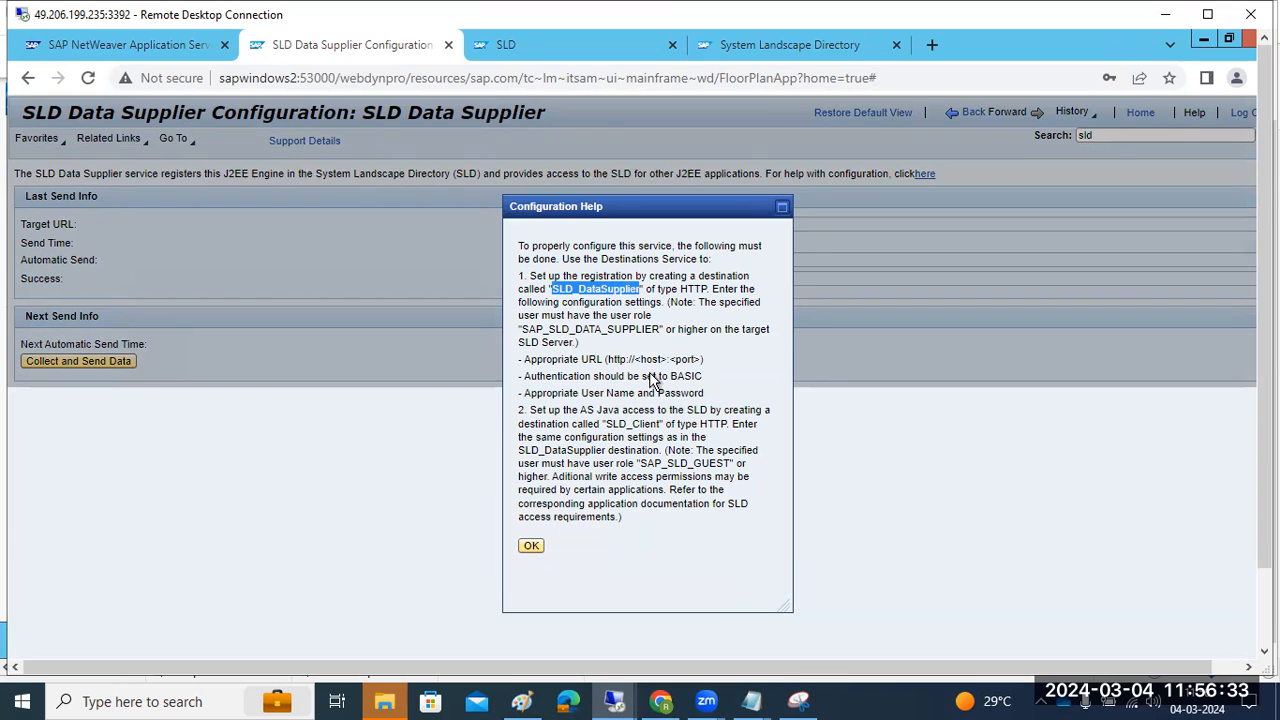
click(530, 545)
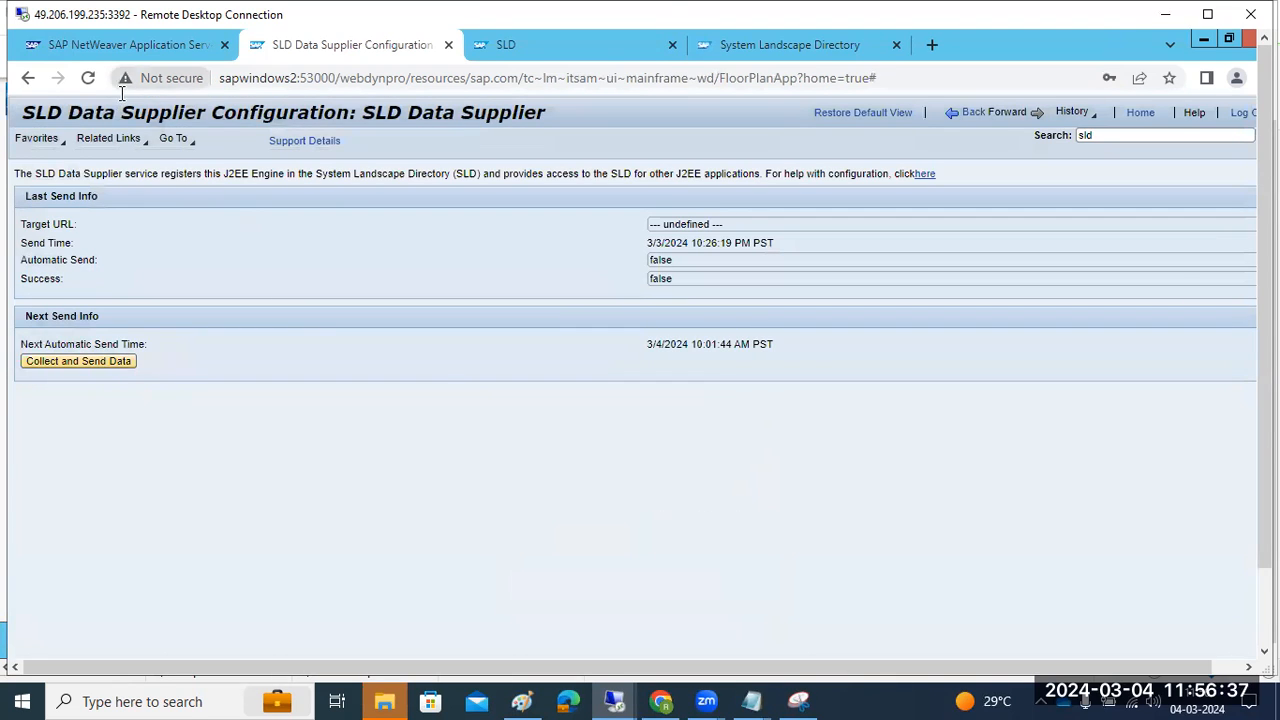
click(122, 47)
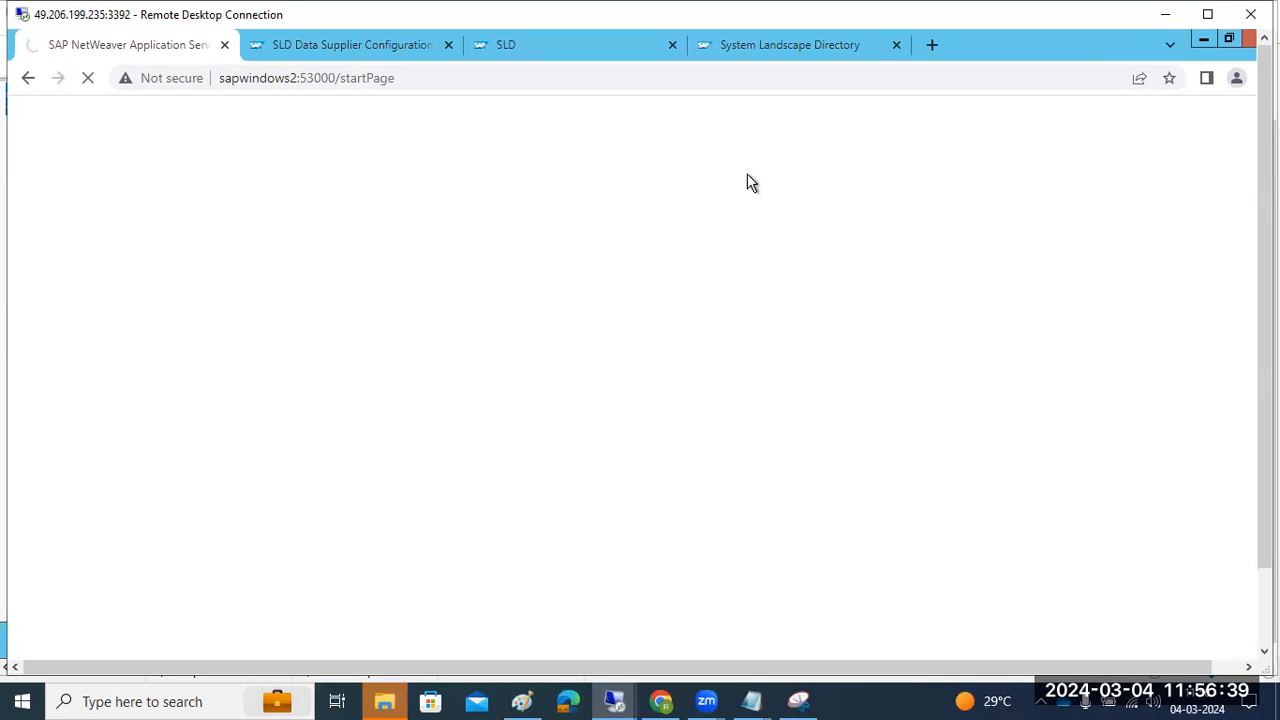
click(396, 47)
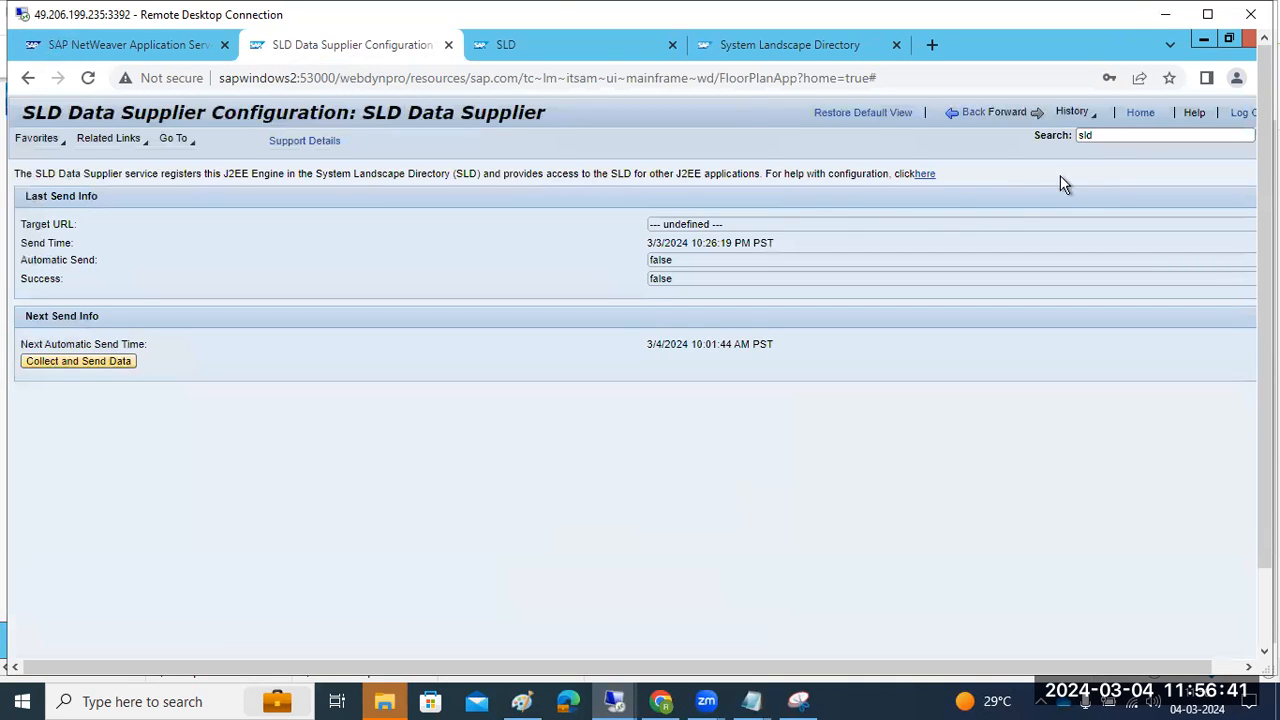
Start a new HTTP destination named SLD_DataSupplier
click(978, 113)
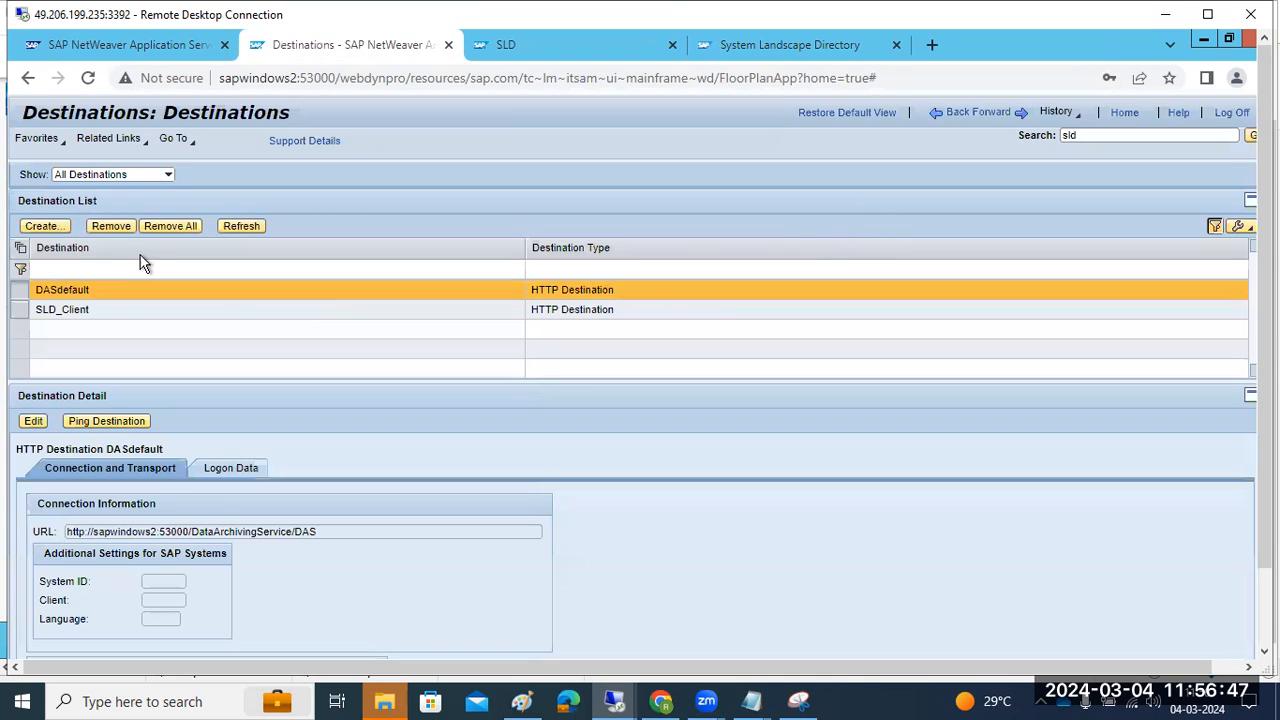
click(43, 226)
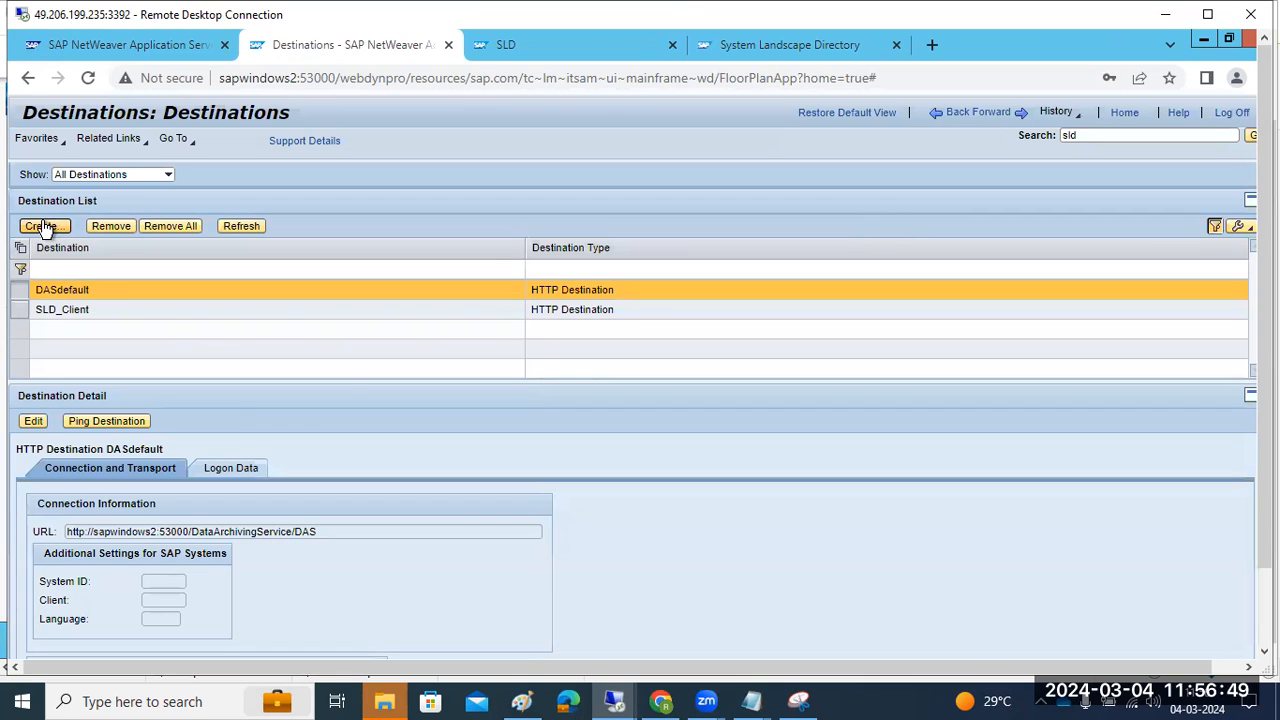
click(155, 365)
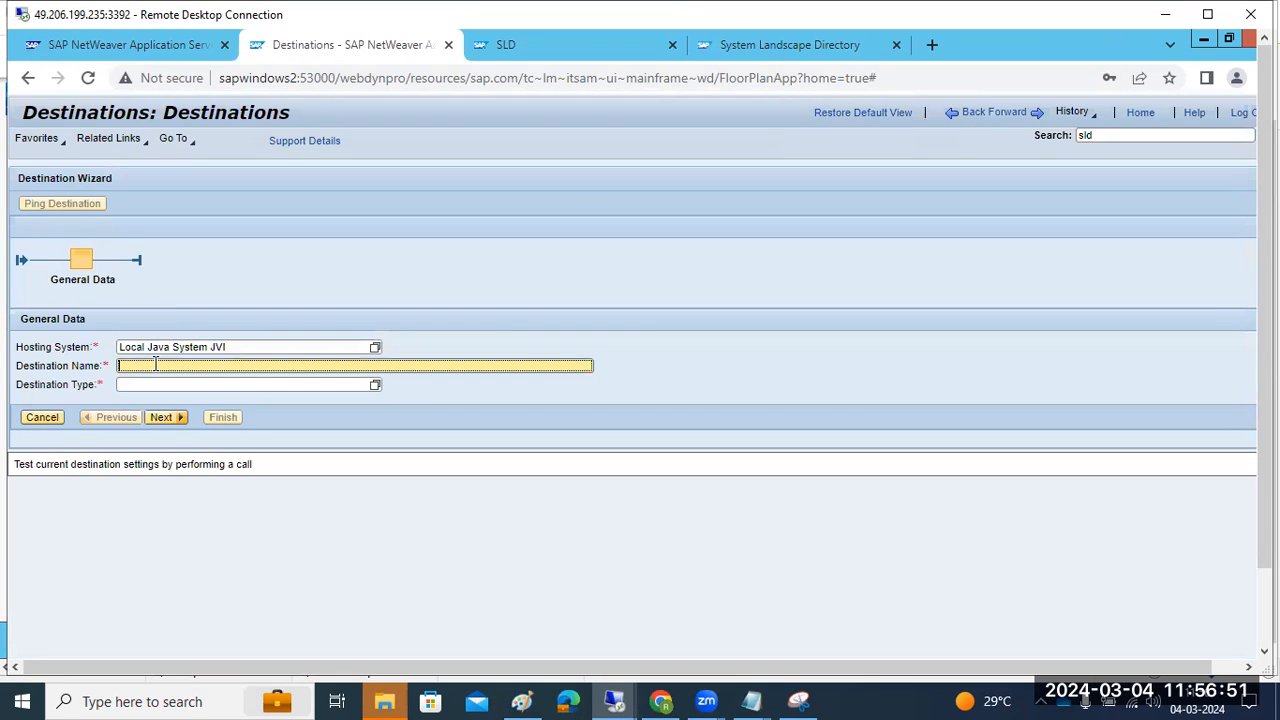
key(ctrl+v)
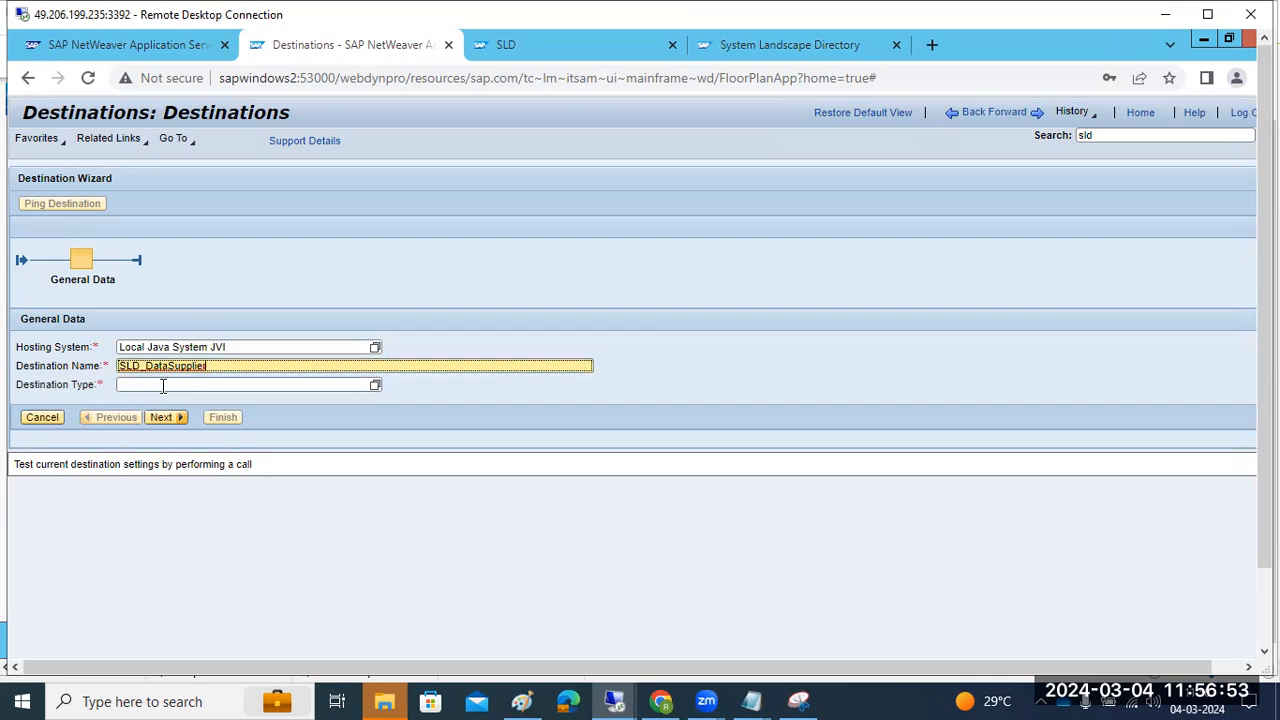
click(163, 386)
click(375, 386)
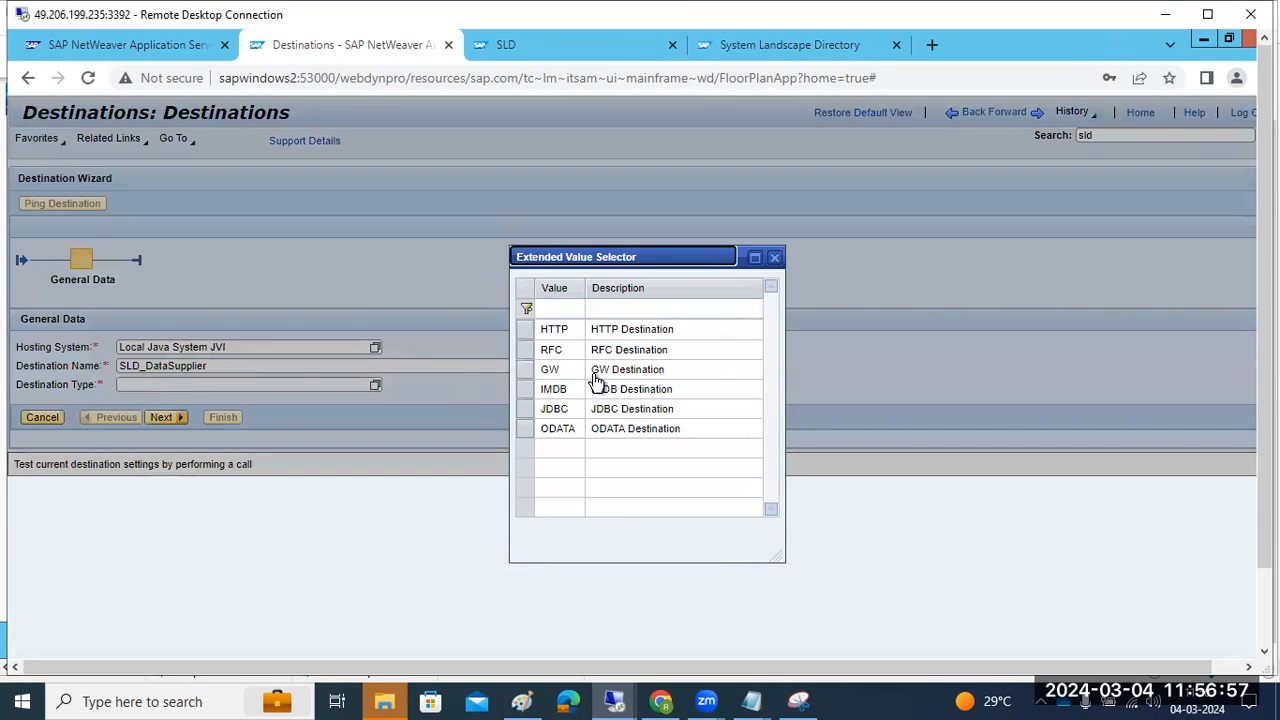
click(607, 336)
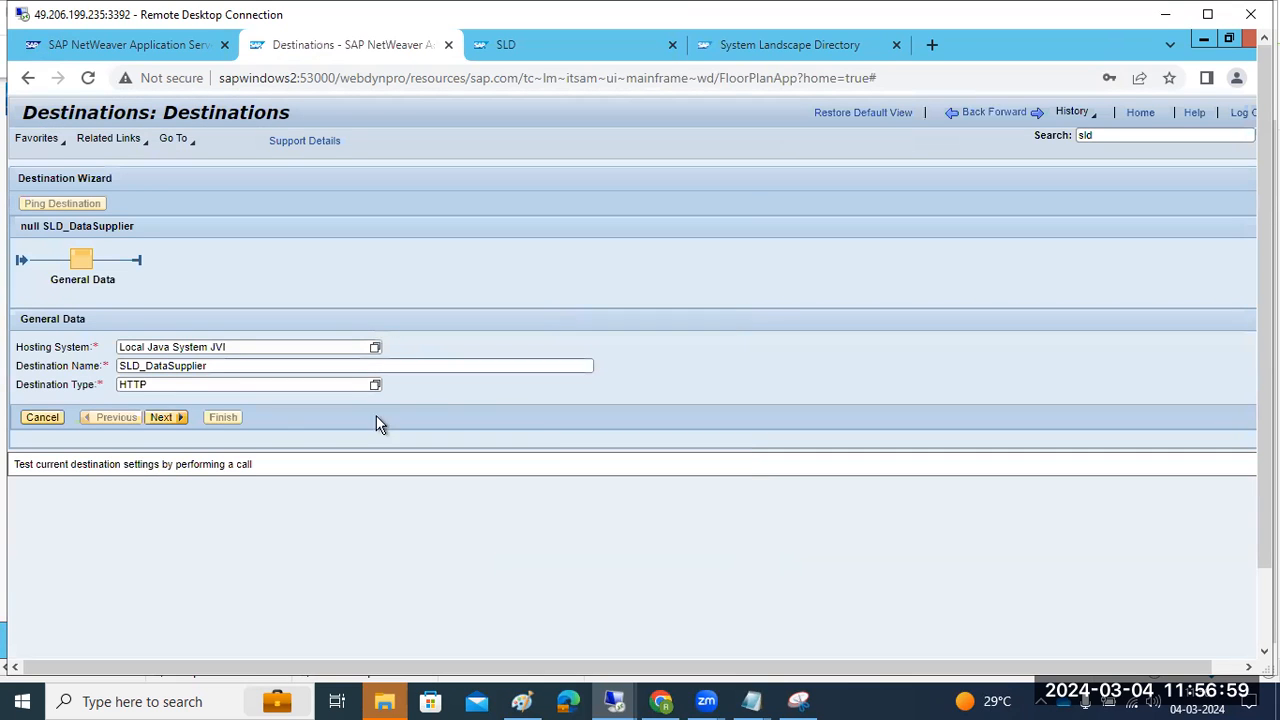
click(160, 418)
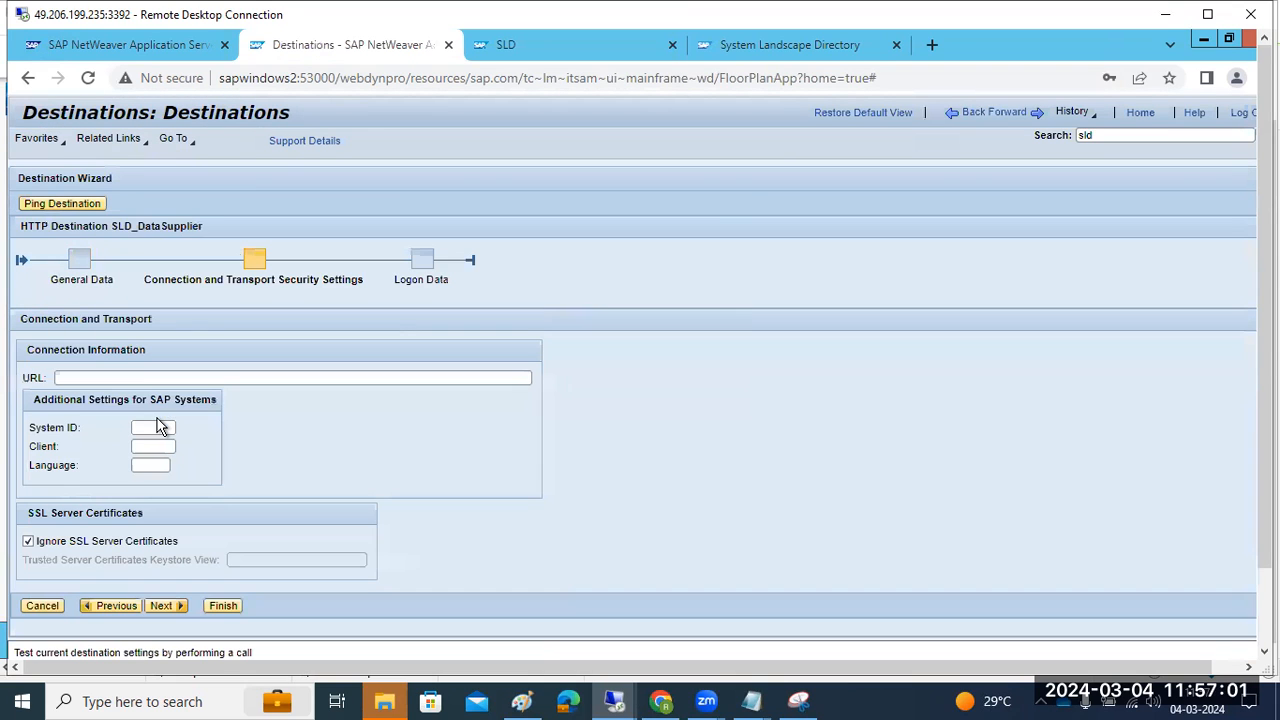
click(133, 380)
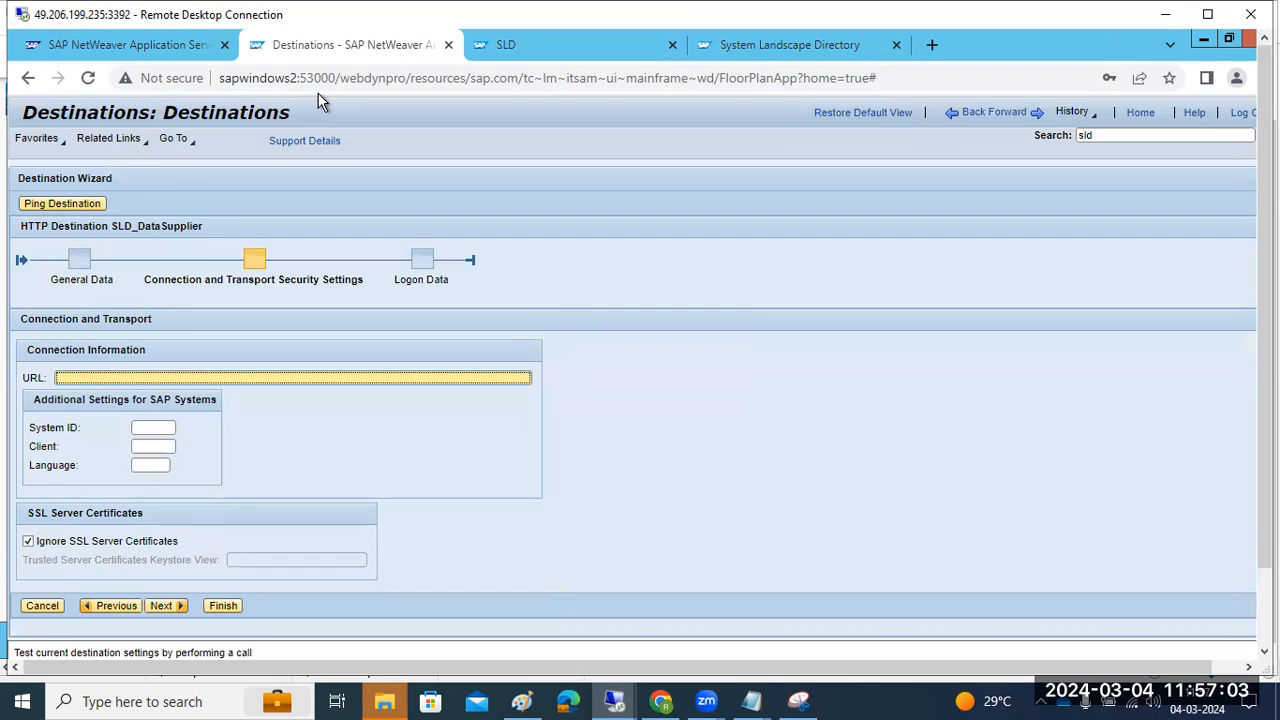
drag(336, 79, 224, 79)
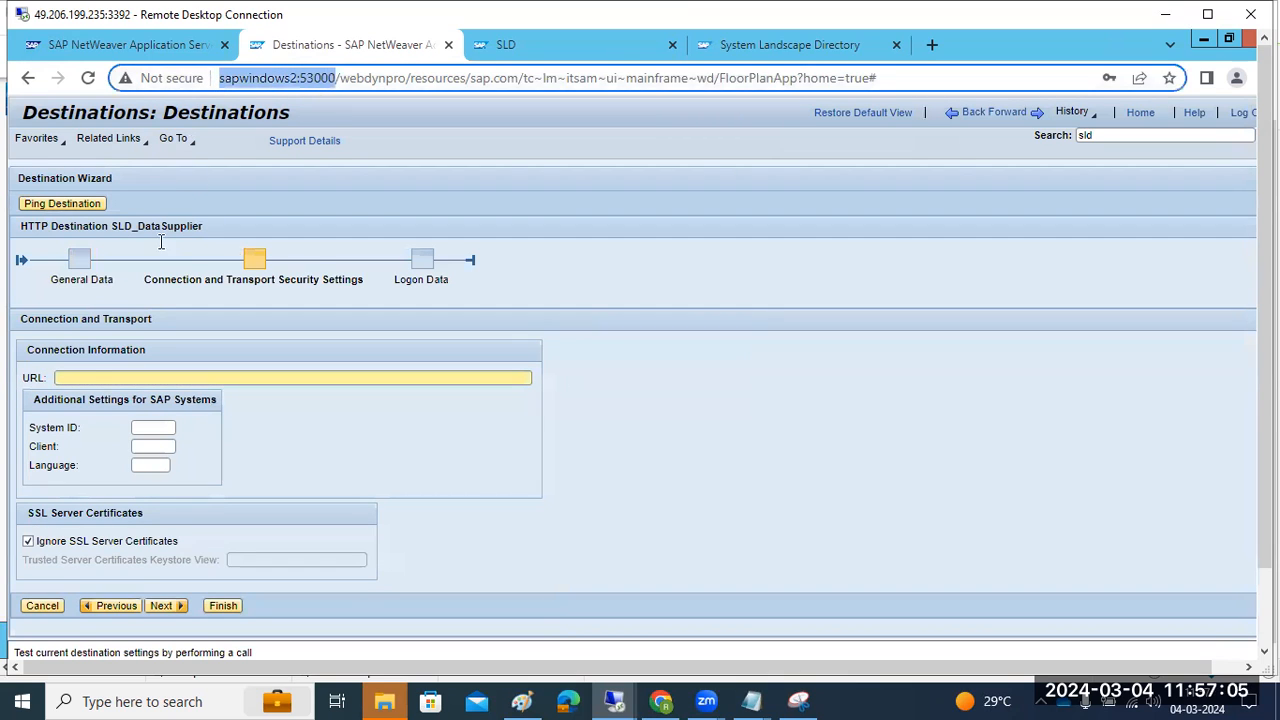
click(85, 379)
text(http://sapwindows2:53000/)
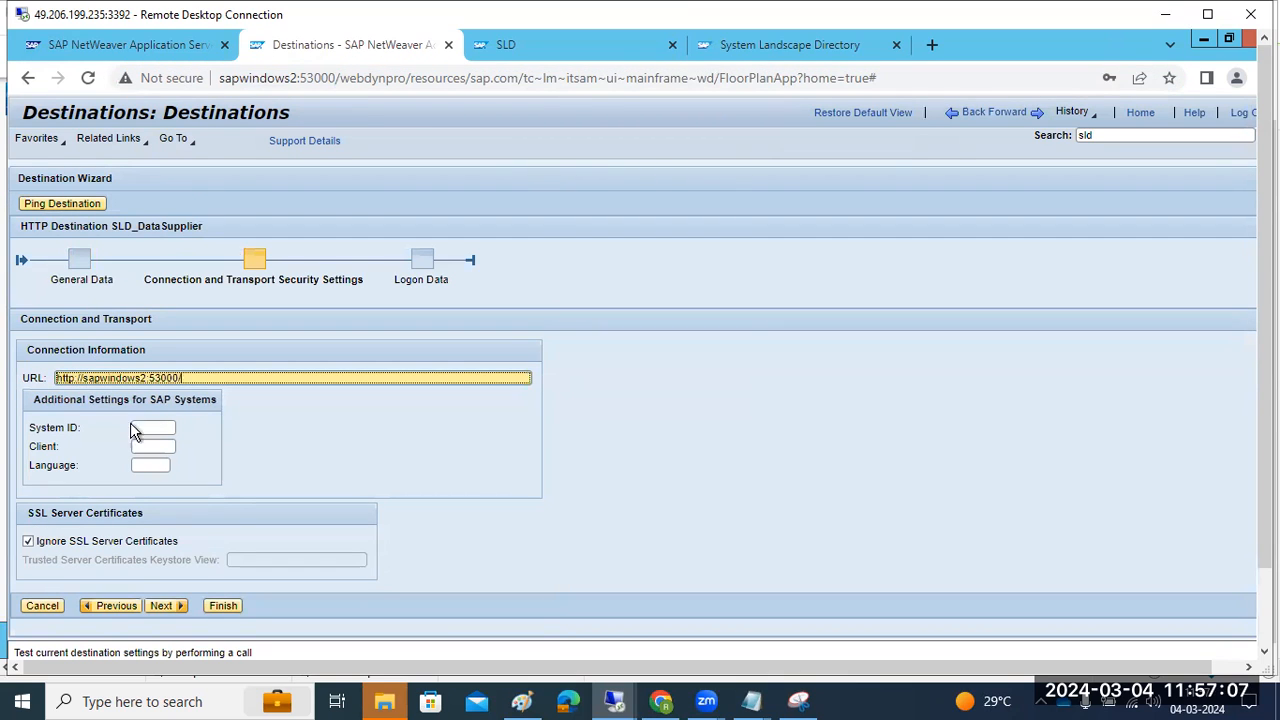
click(150, 427)
click(161, 605)
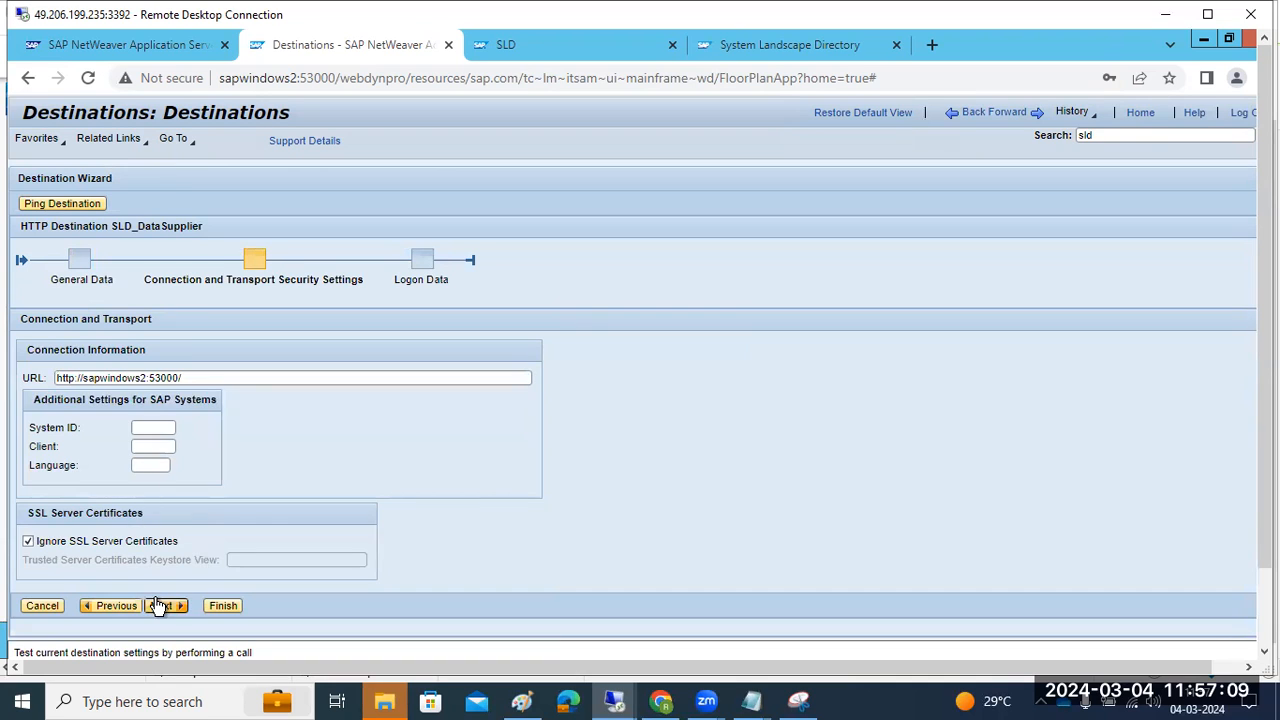
Choose basic authentication, enter the administrator user and password, and finish
click(297, 355)
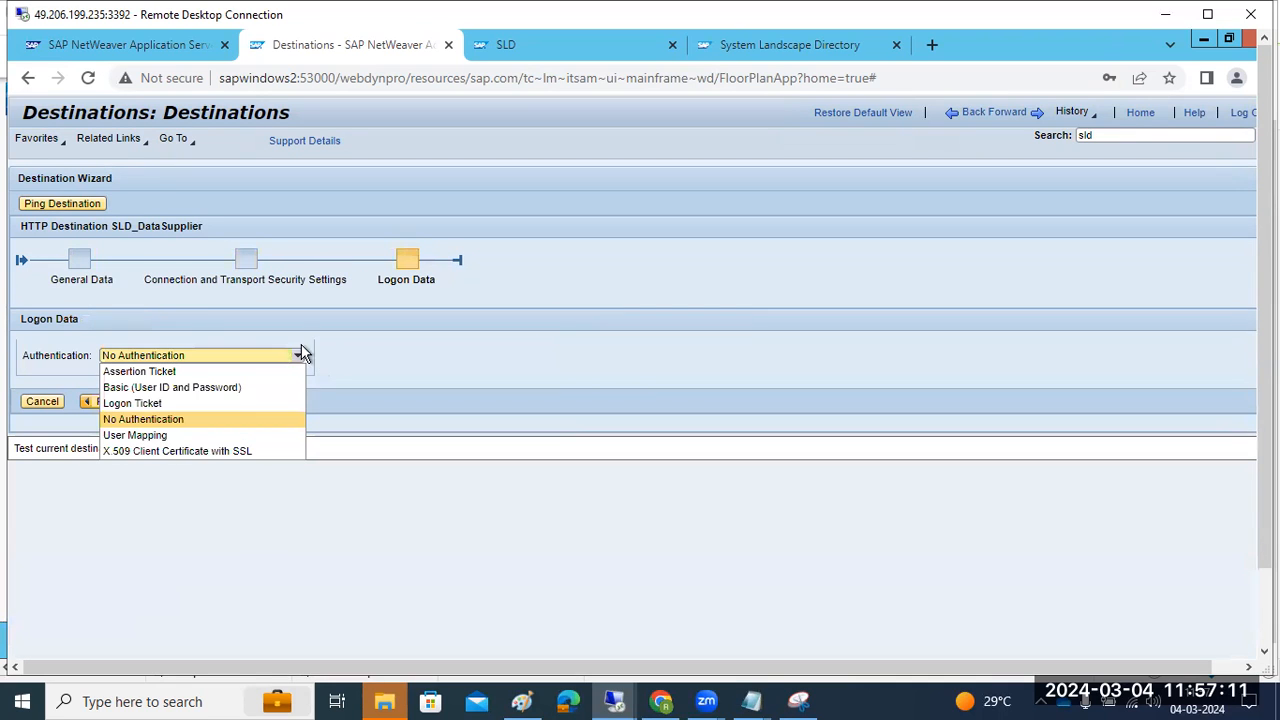
click(128, 389)
click(113, 417)
text(A)
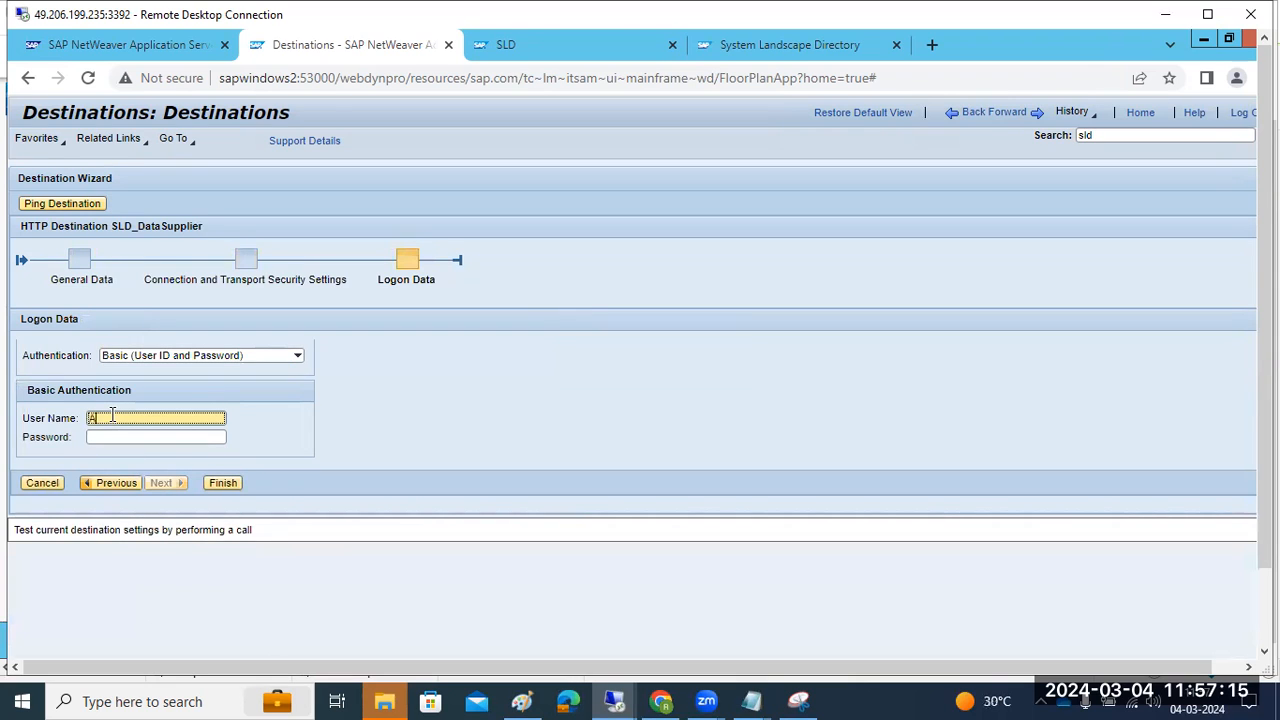
text(dministrator)
key(Tab)
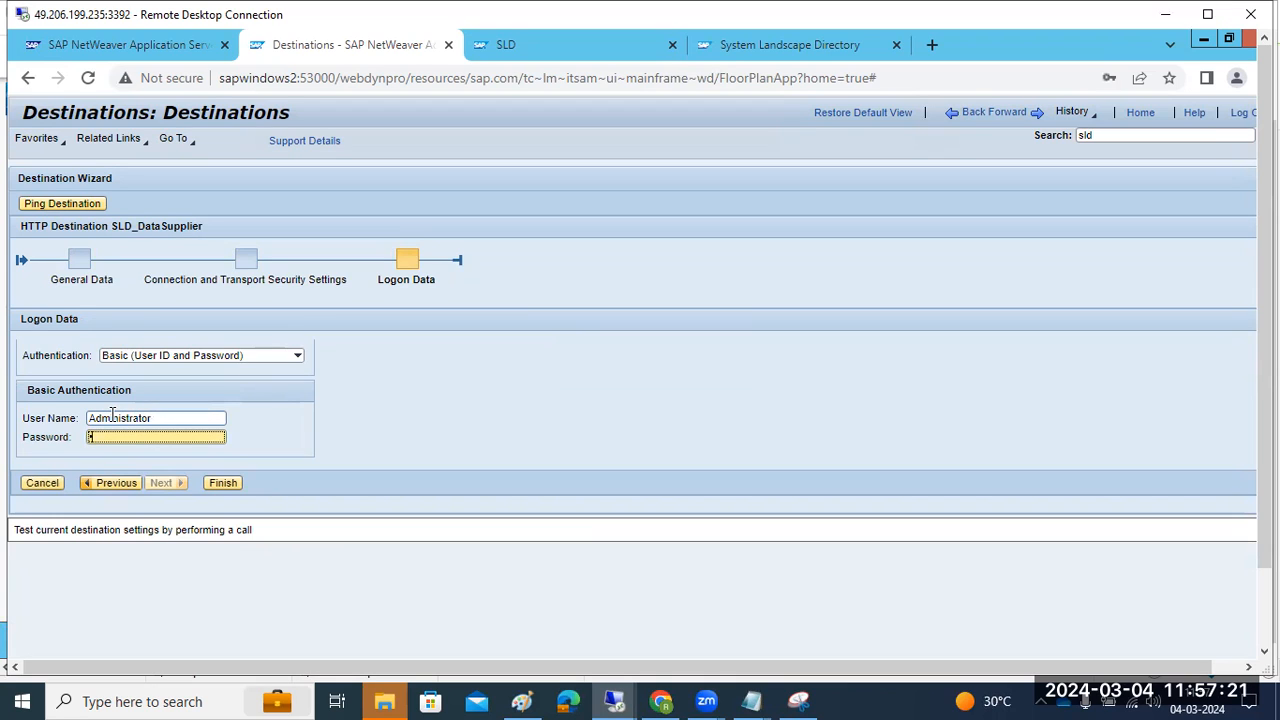
text(•••)
click(222, 484)
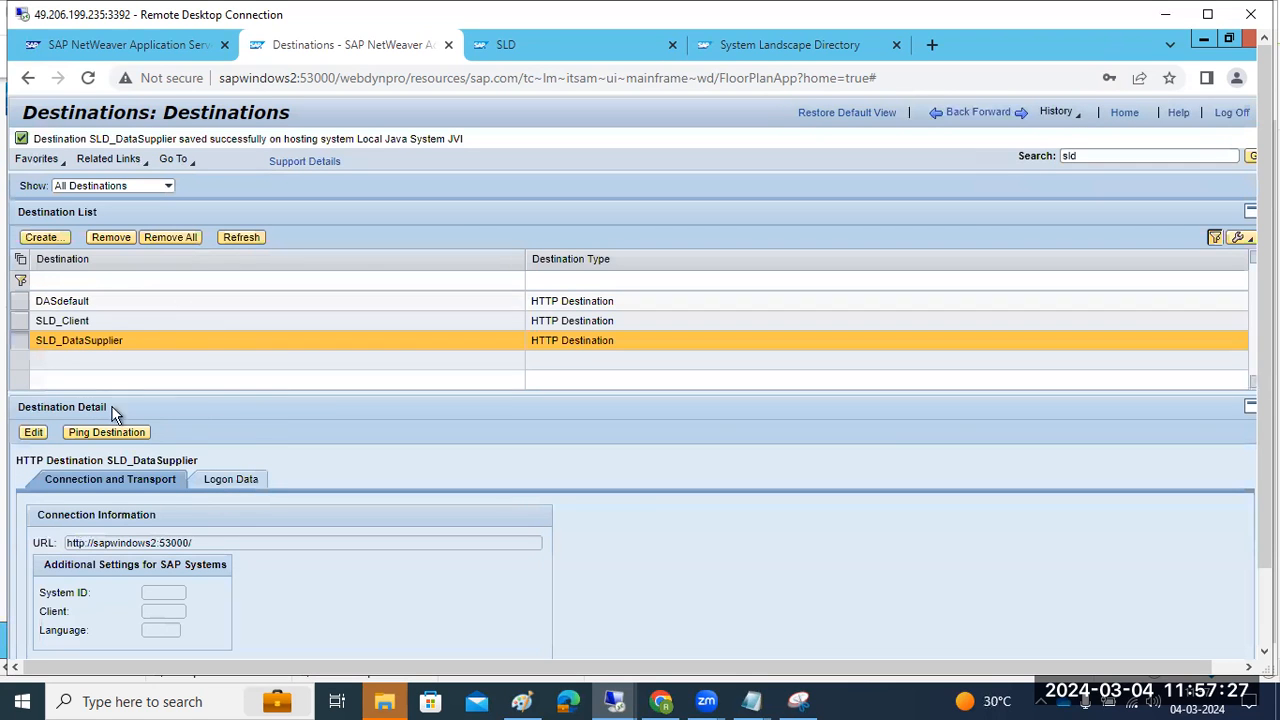
click(107, 436)
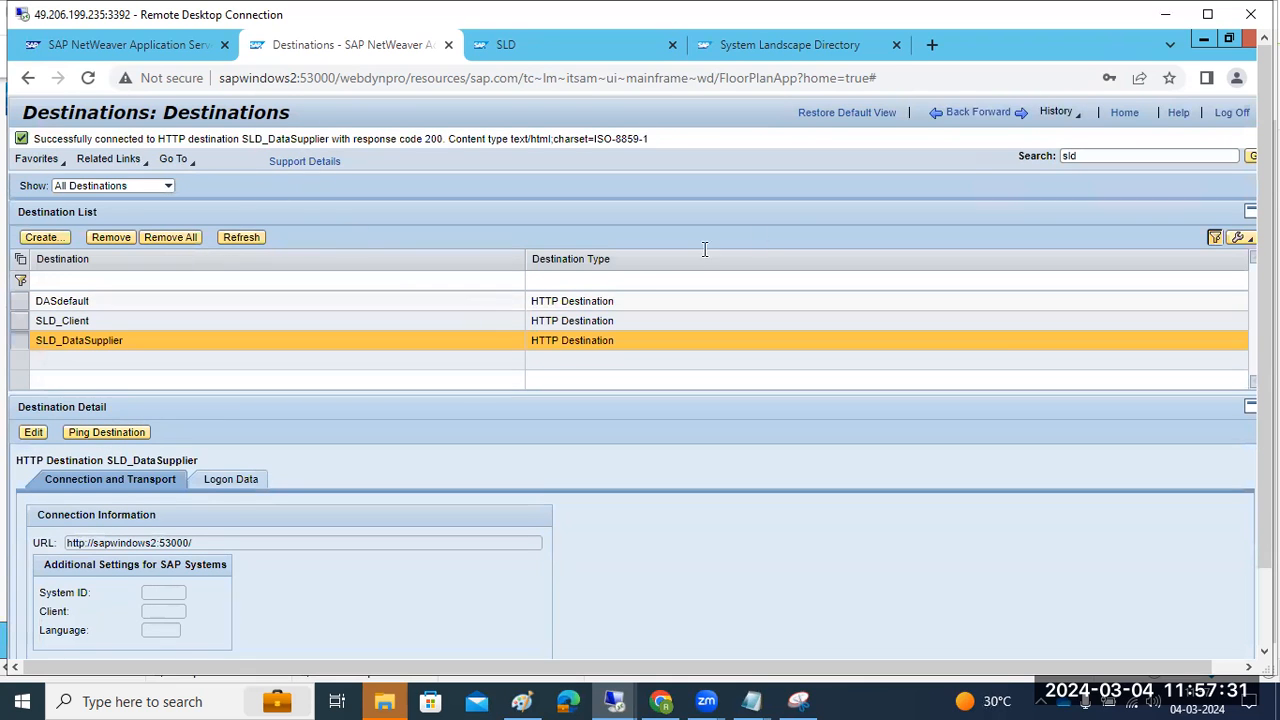
click(1247, 160)
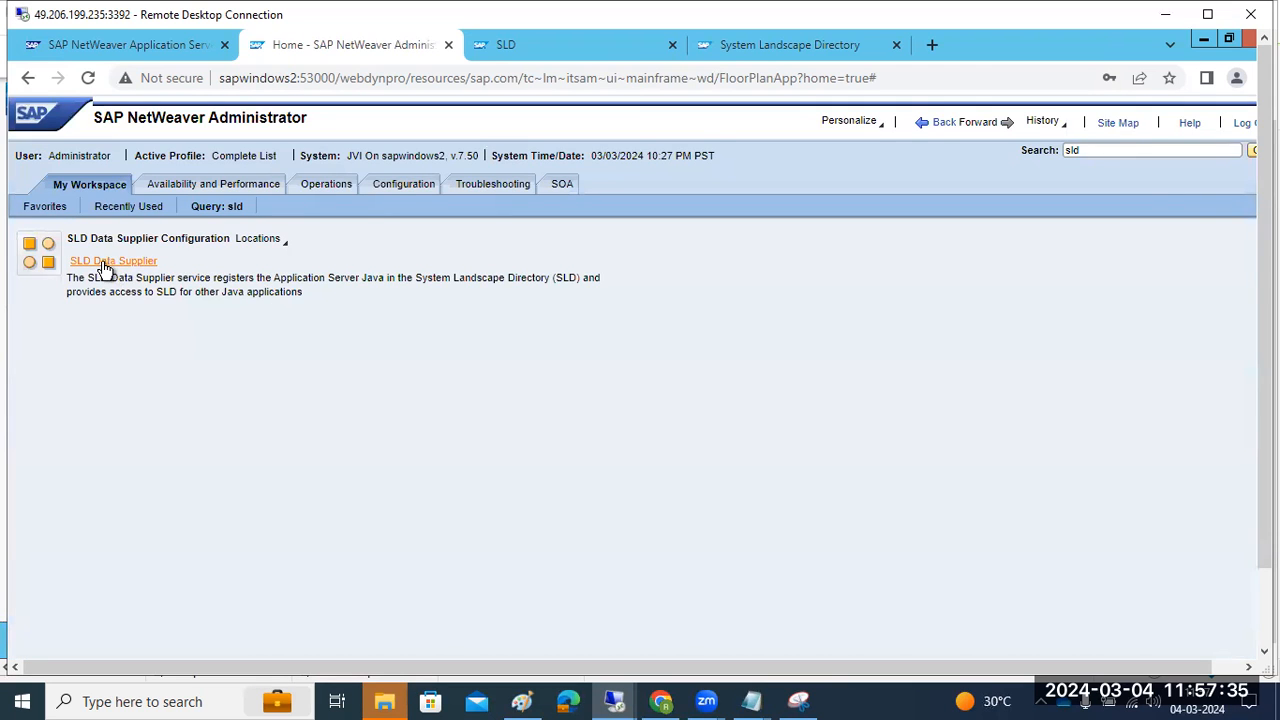
click(105, 263)
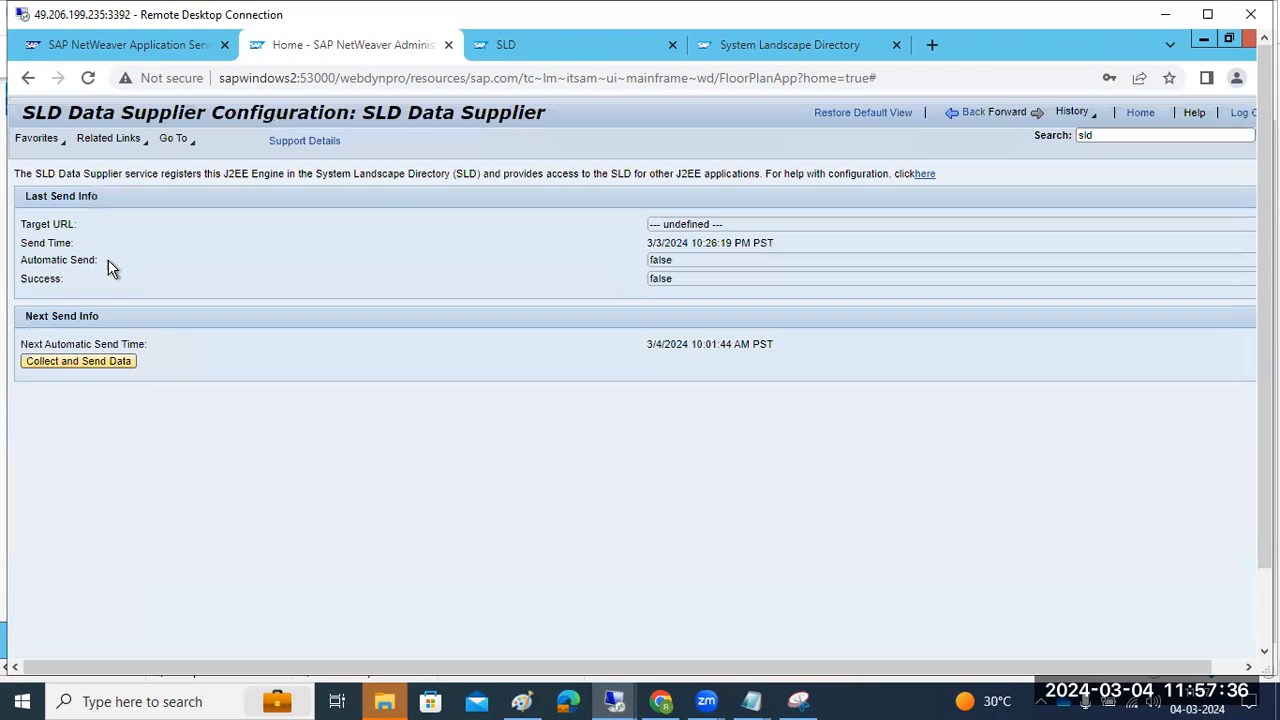
click(78, 361)
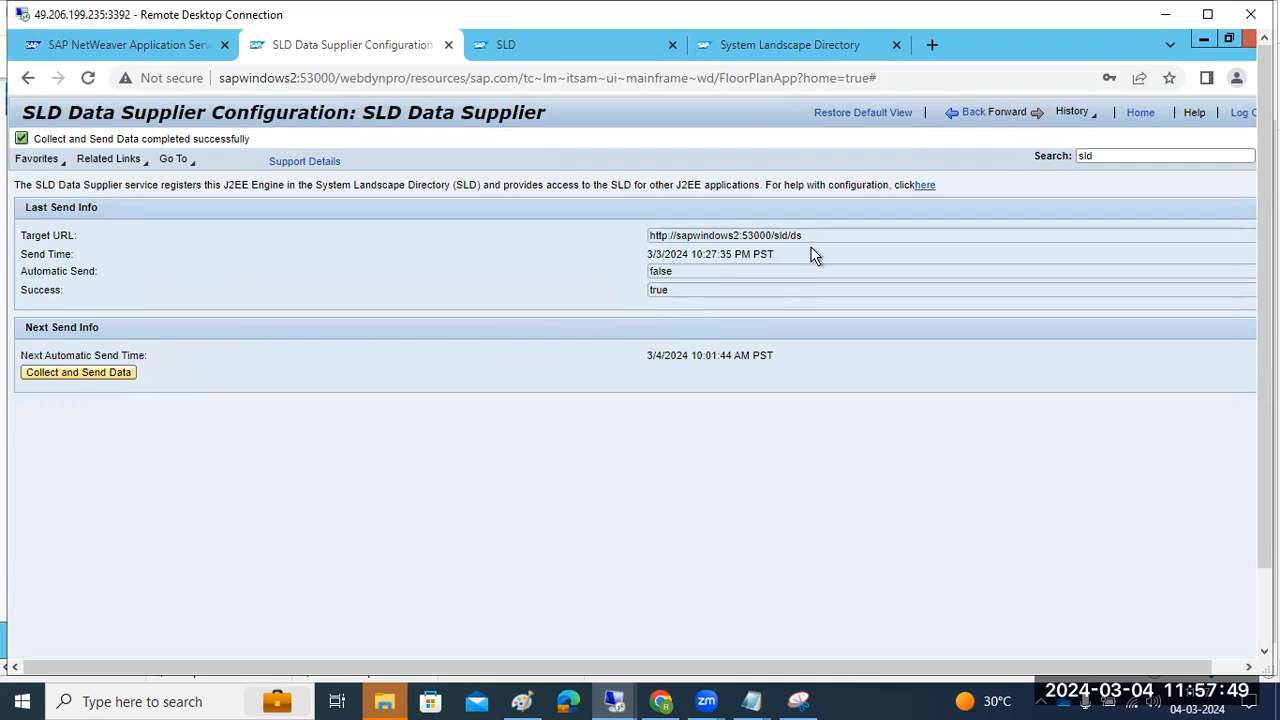
drag(814, 236, 634, 245)
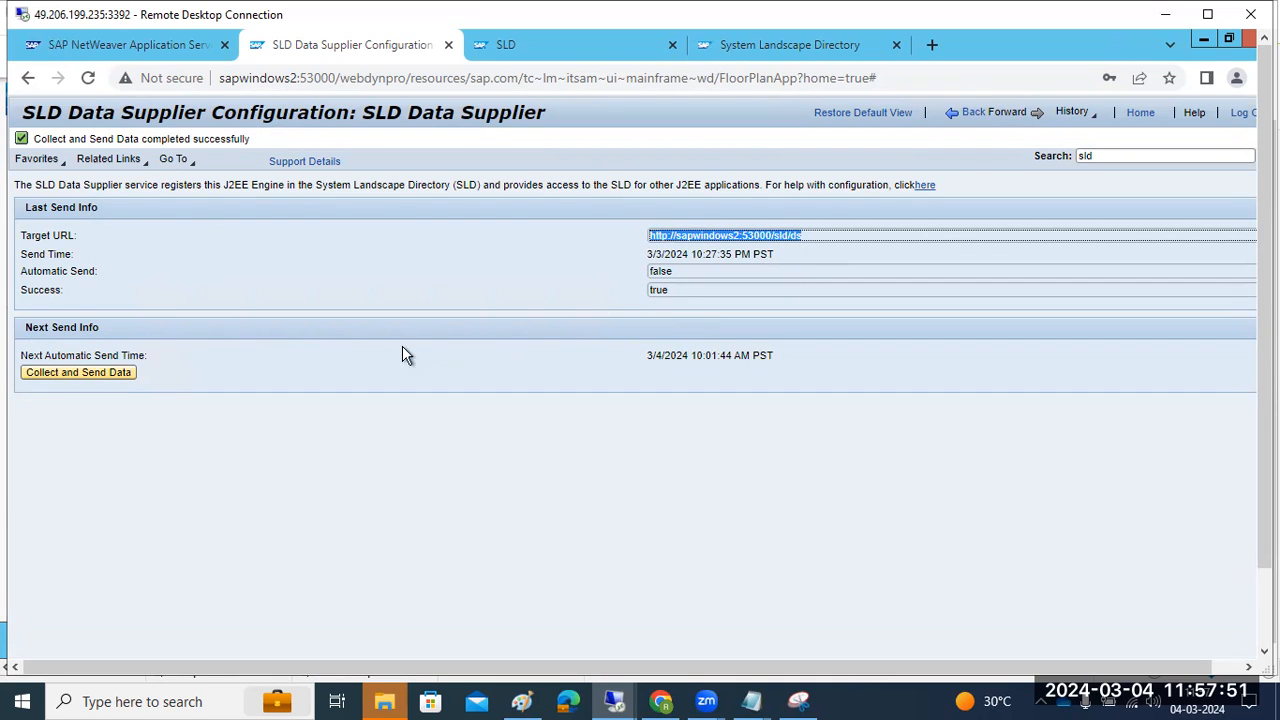
In the SLD, filter Technical Systems to type AS Java, which lists none
key(ctrl+Tab)
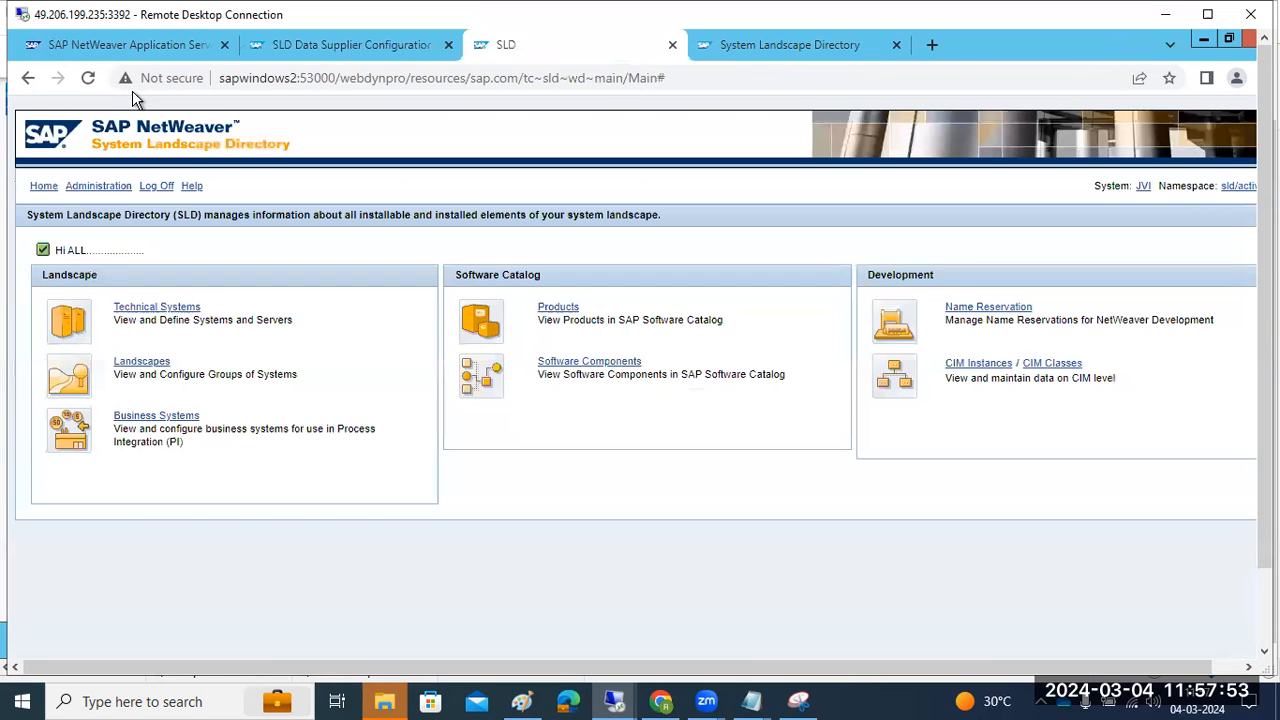
click(145, 310)
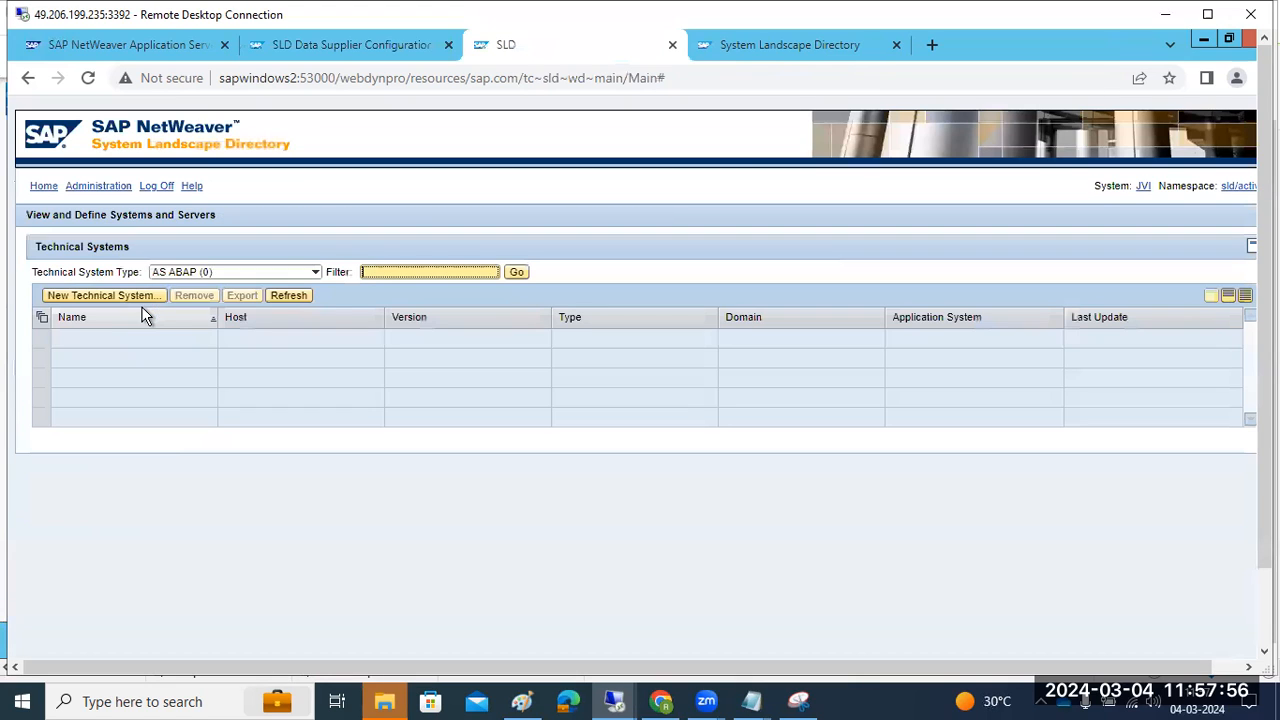
click(518, 273)
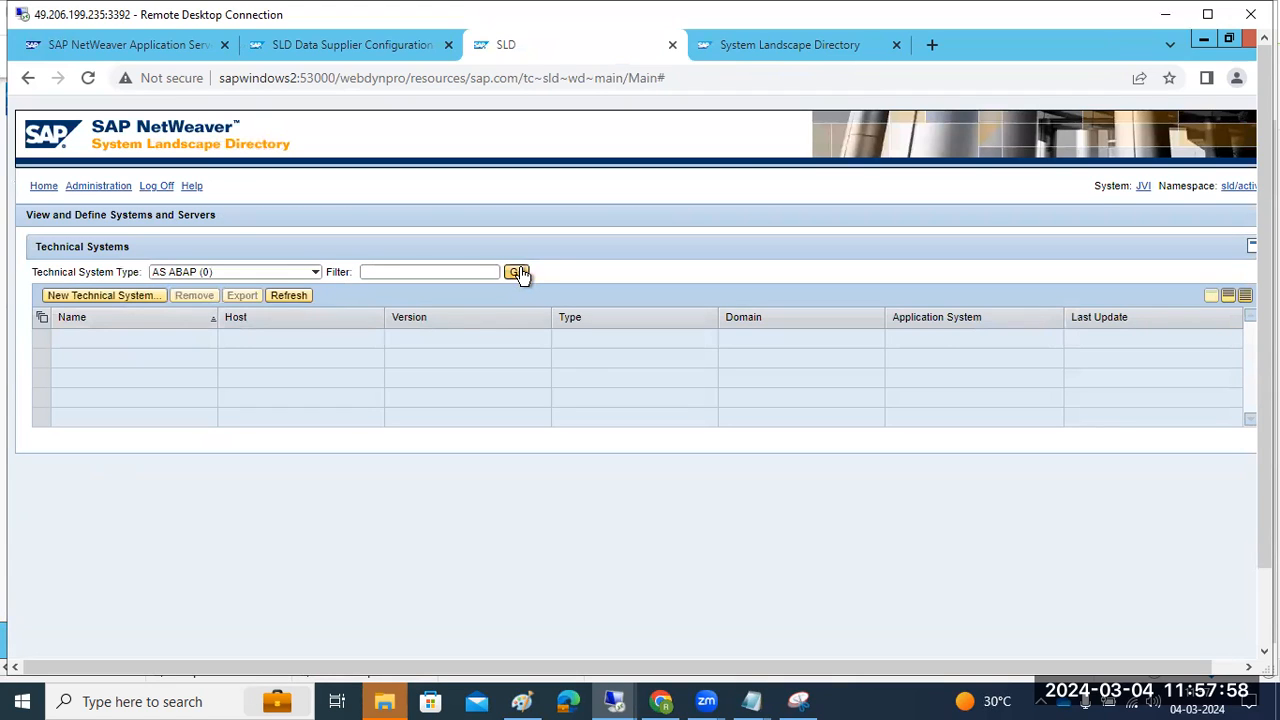
click(316, 273)
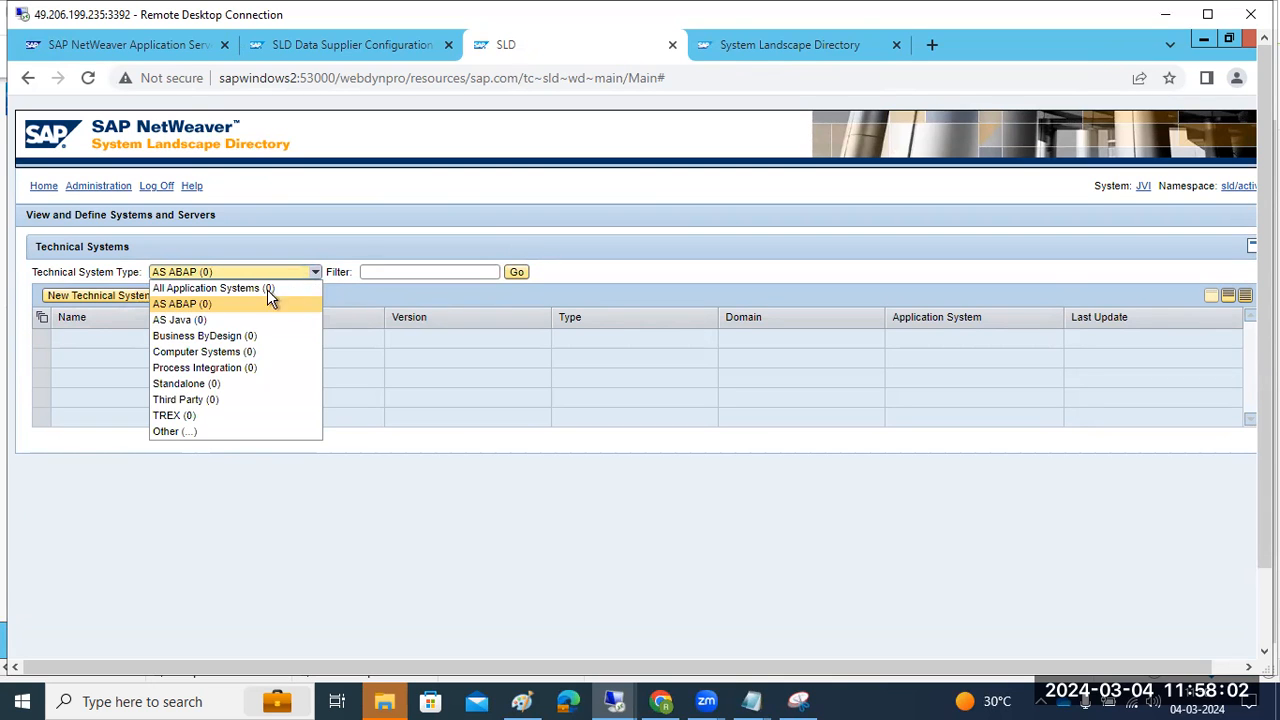
click(185, 320)
Go back to SLD Home and reopen Technical Systems with its system type list
click(43, 187)
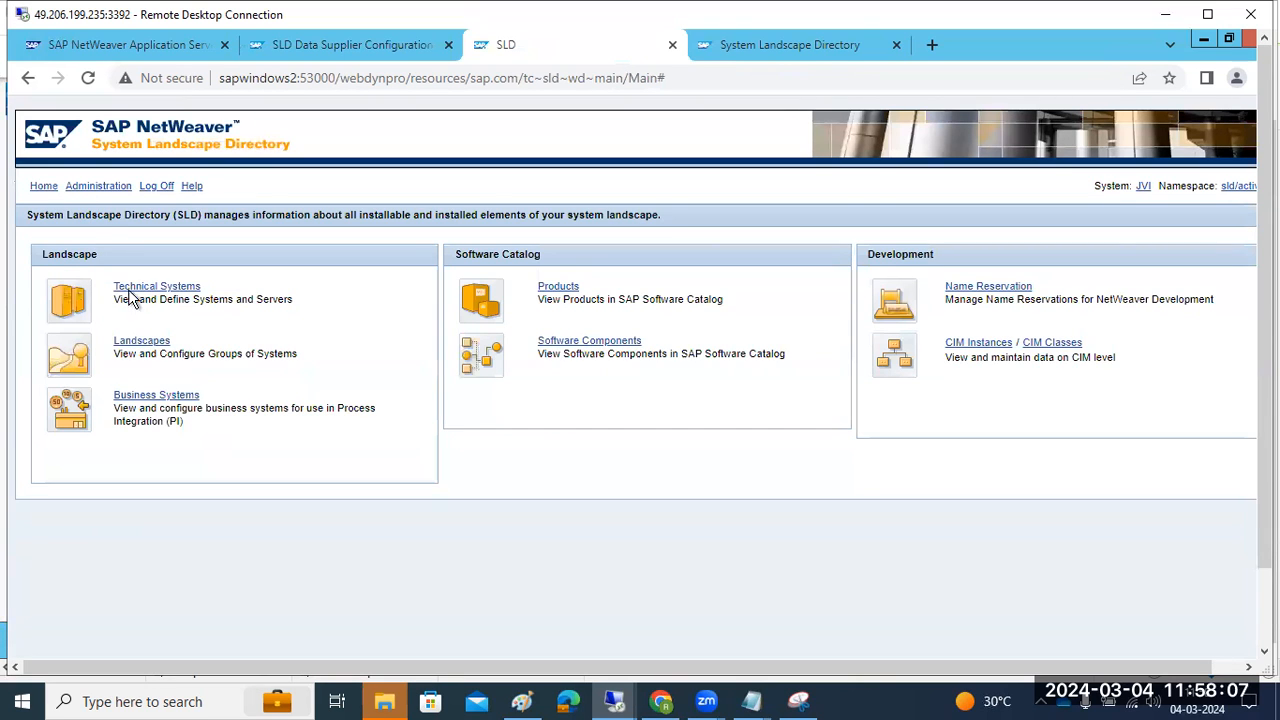
click(140, 290)
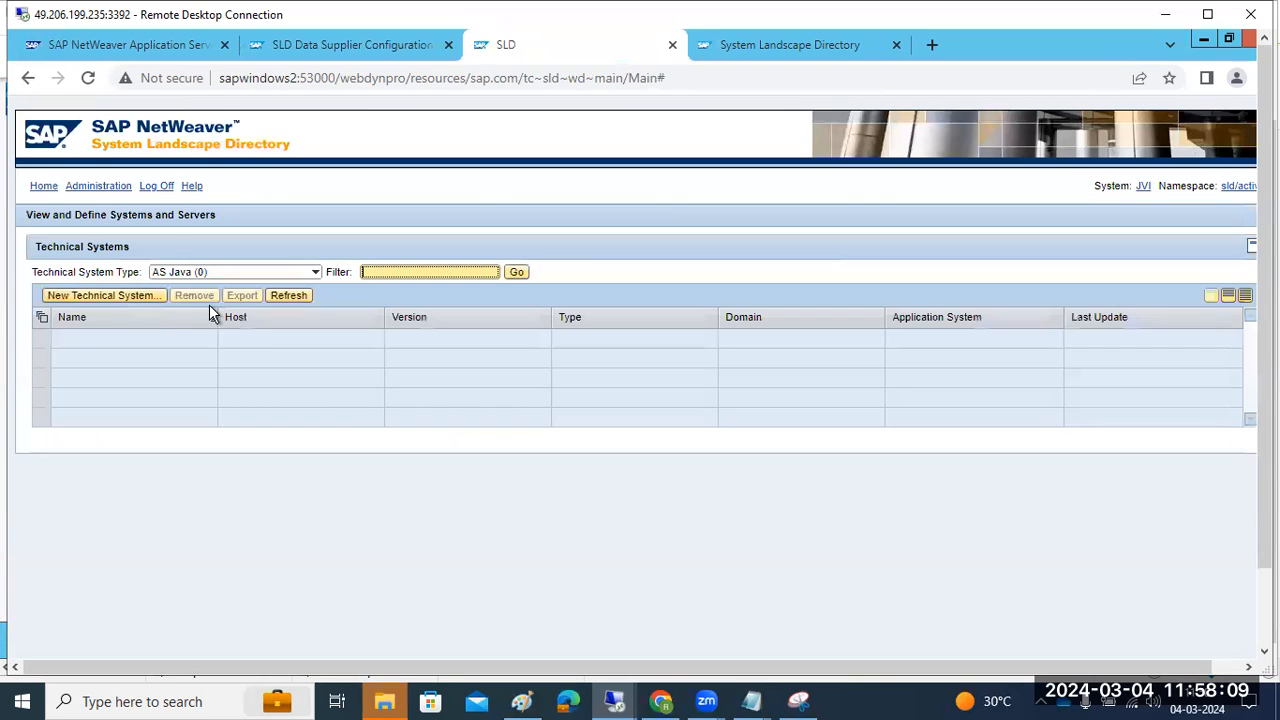
click(312, 274)
Check the SLD content import under Administration, now at 27% (342,681 of 1,260,408 objects)
click(100, 188)
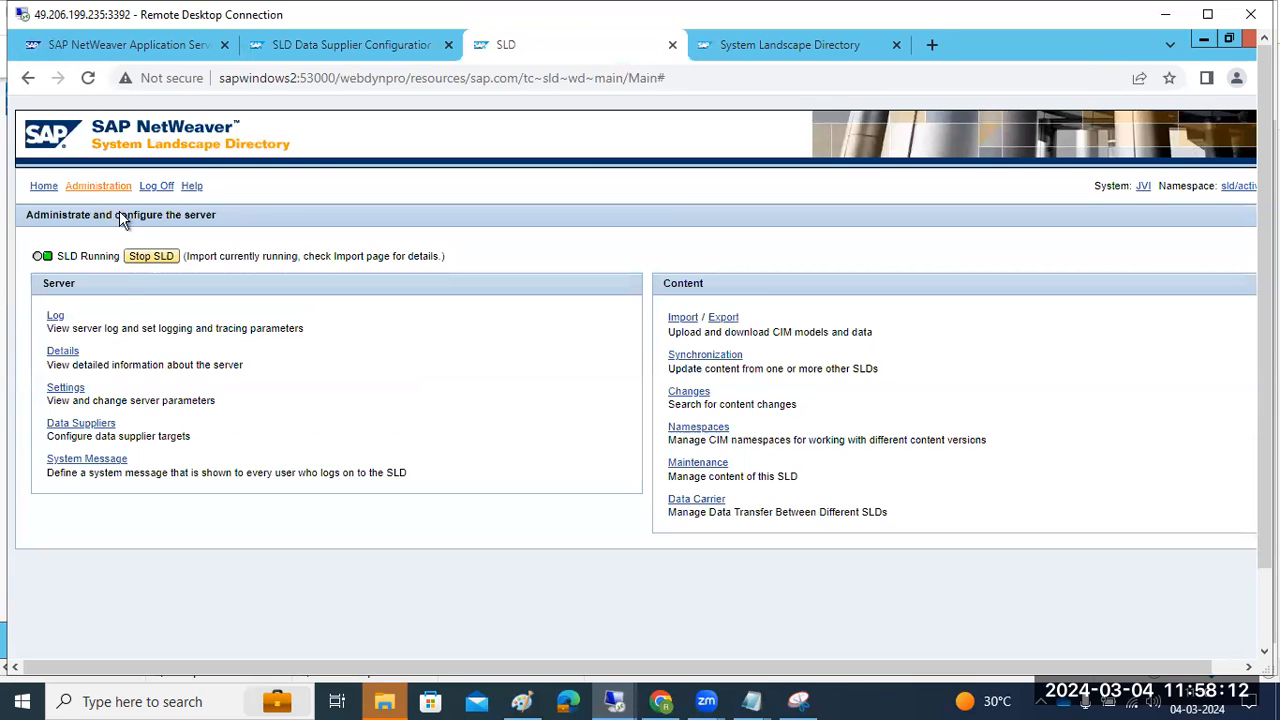
click(678, 319)
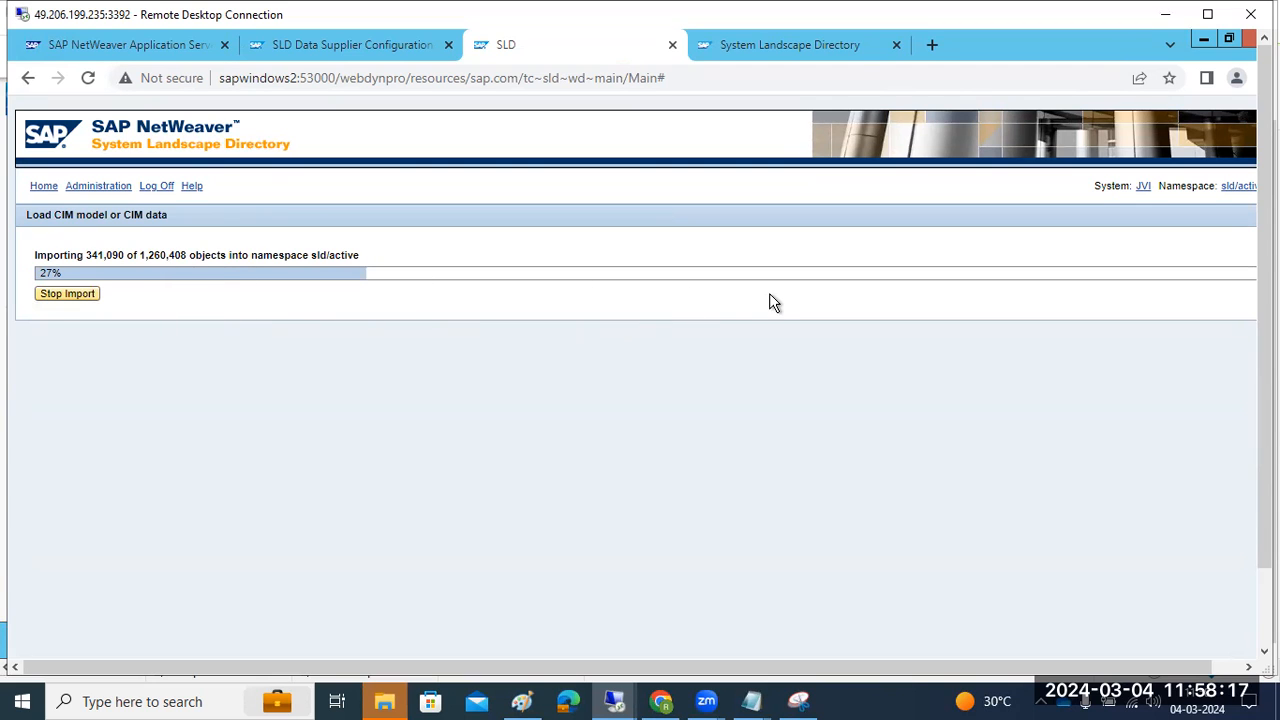
drag(1265, 330, 1265, 420)
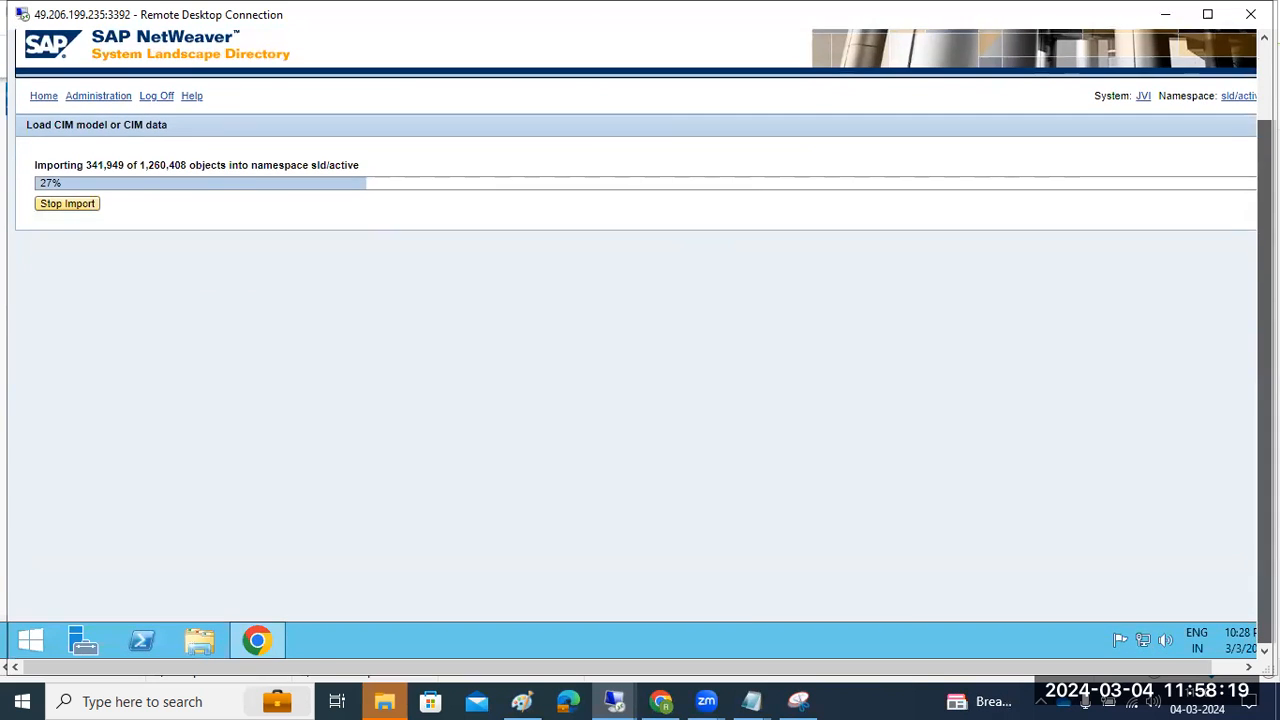
Switch to the remote window showing the Application Server Java start page
click(614, 700)
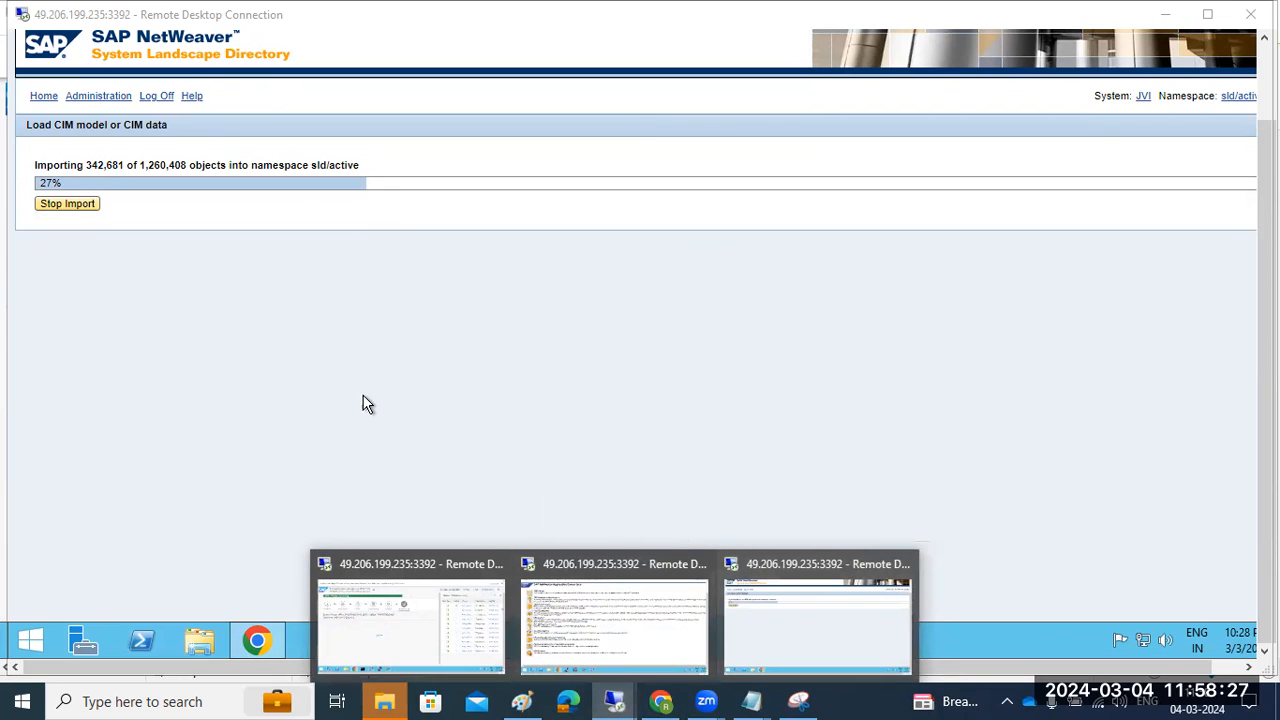
click(330, 484)
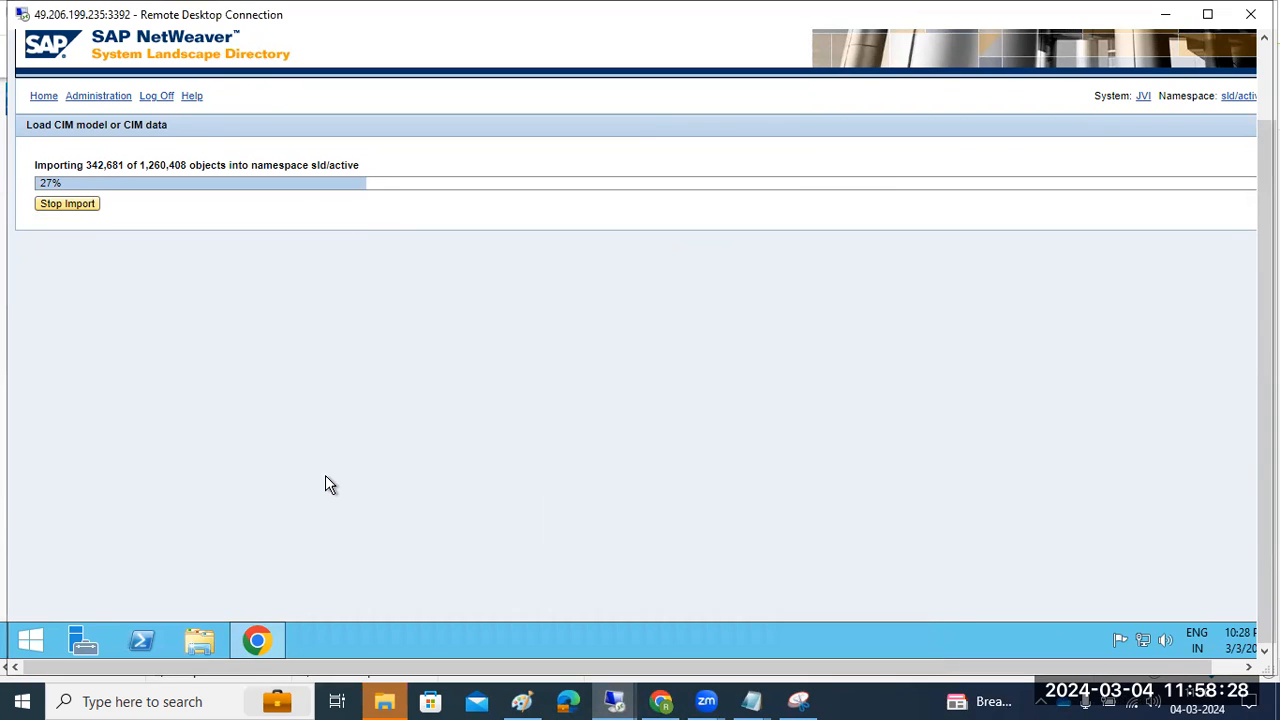
click(614, 701)
click(578, 626)
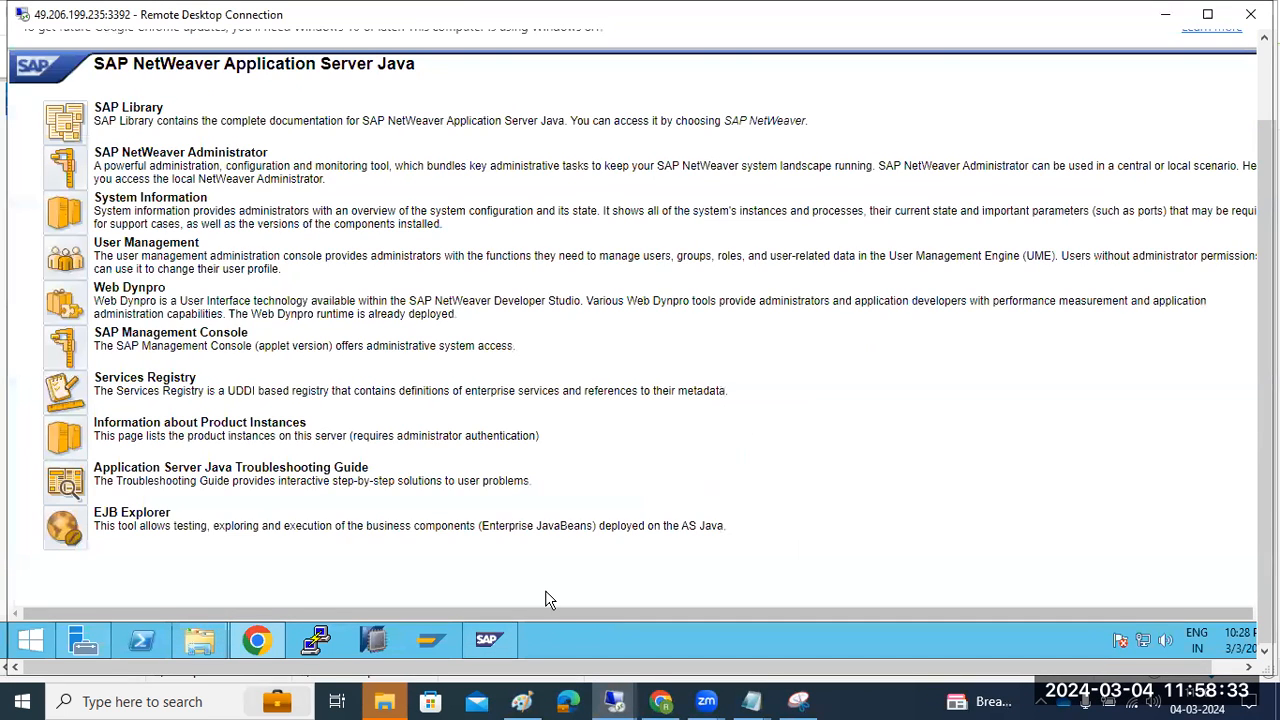
click(614, 701)
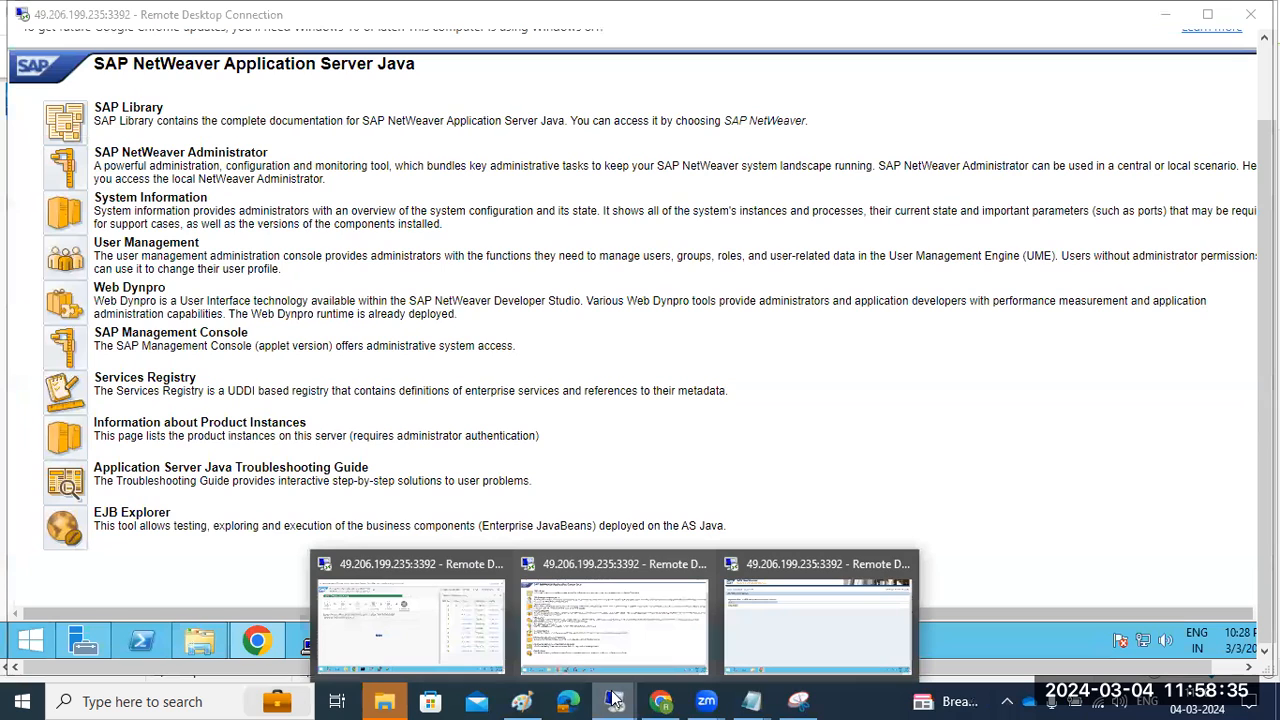
In Paint, note ECD, ECP, NWD and 'RZ70- push the data' beside the diagram, then return to the import page
click(522, 701)
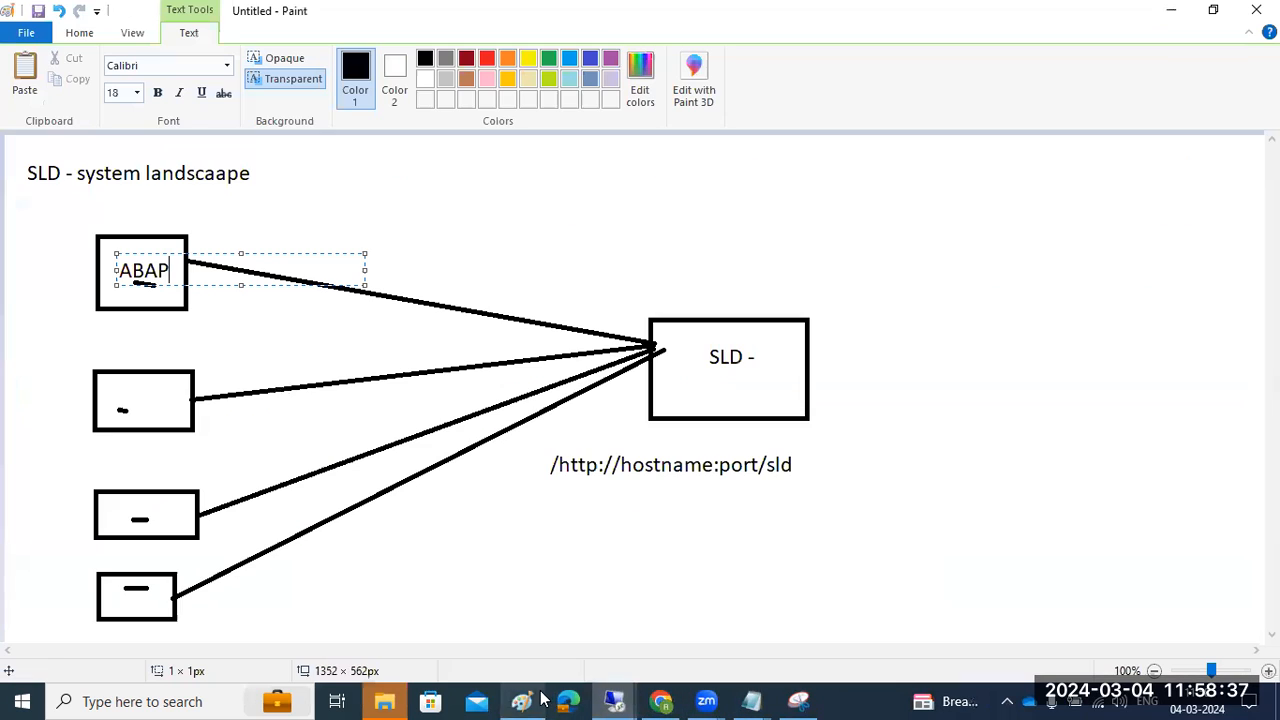
drag(958, 256, 1137, 491)
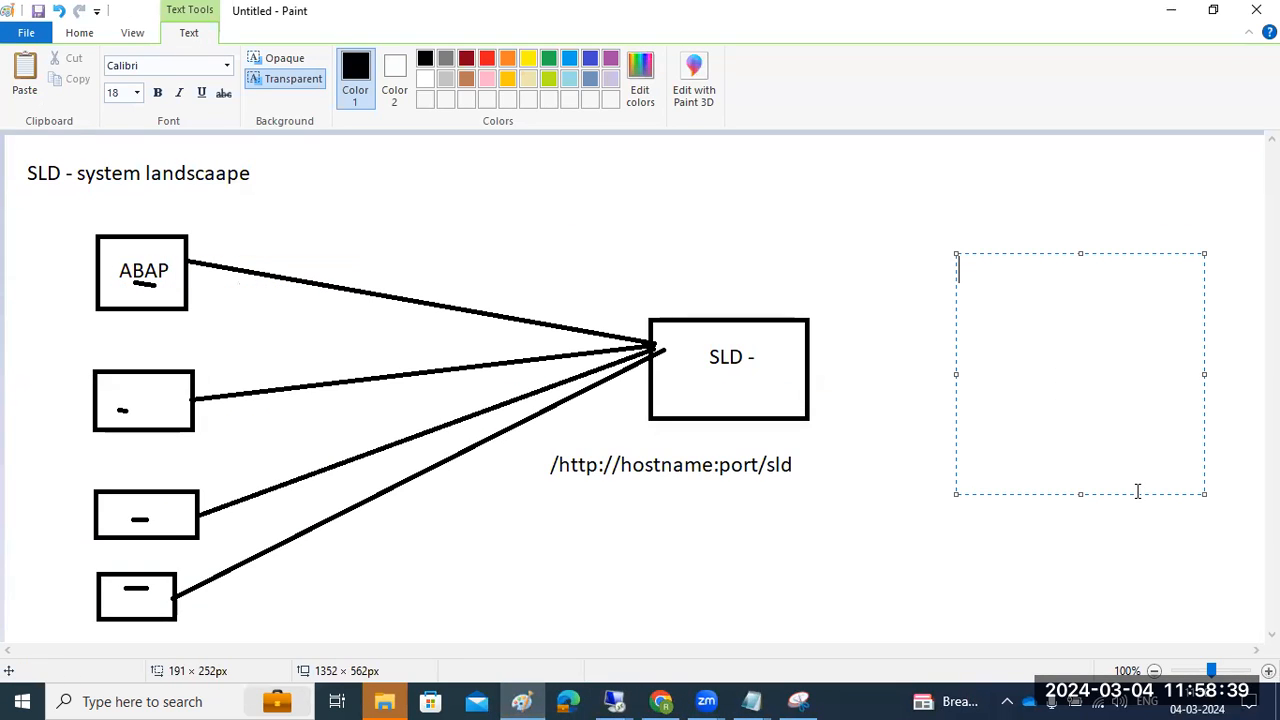
text(E)
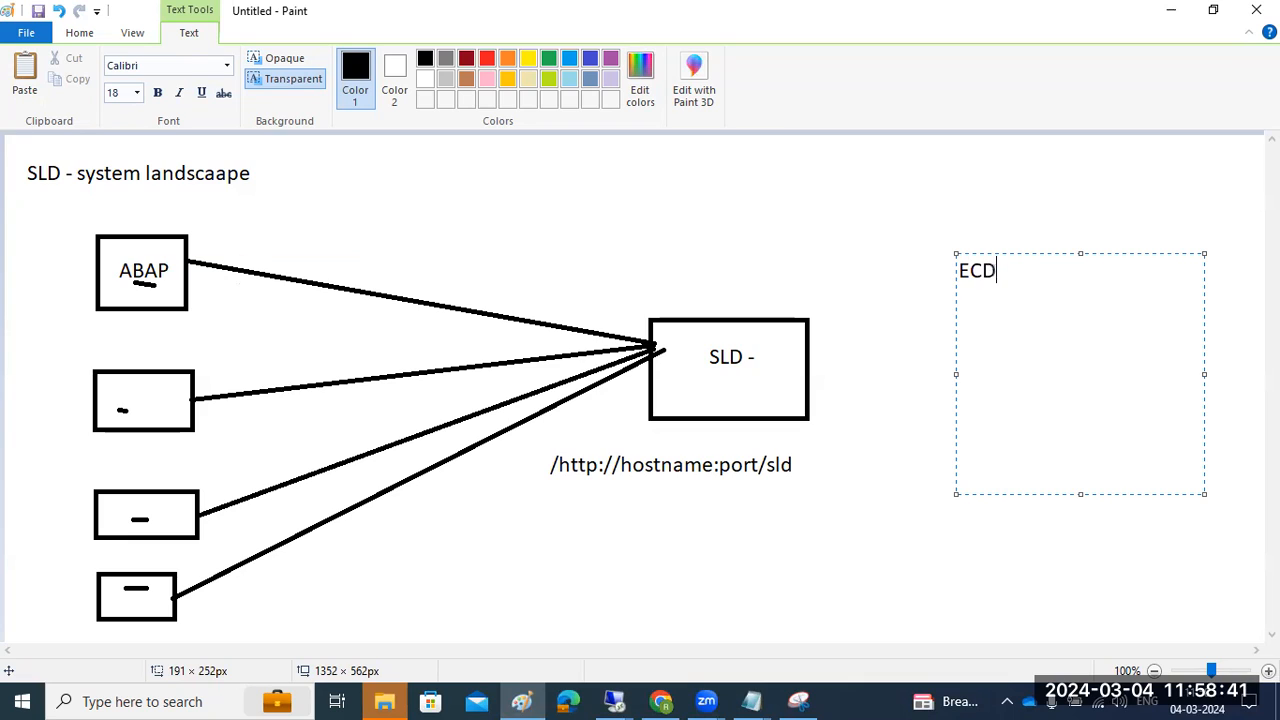
text(CD)
key(Return)
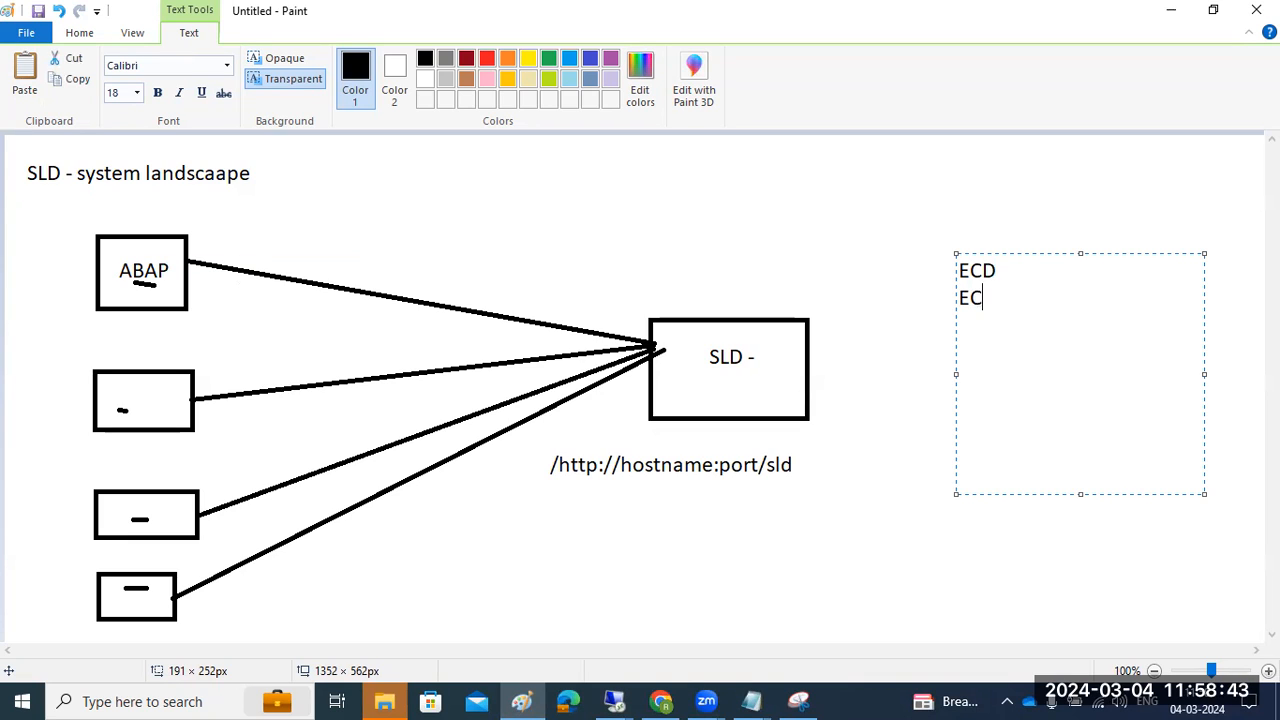
text(WD  RZ8)
key(BackSpace)
key(BackSpace)
text(70- )
text(push the)
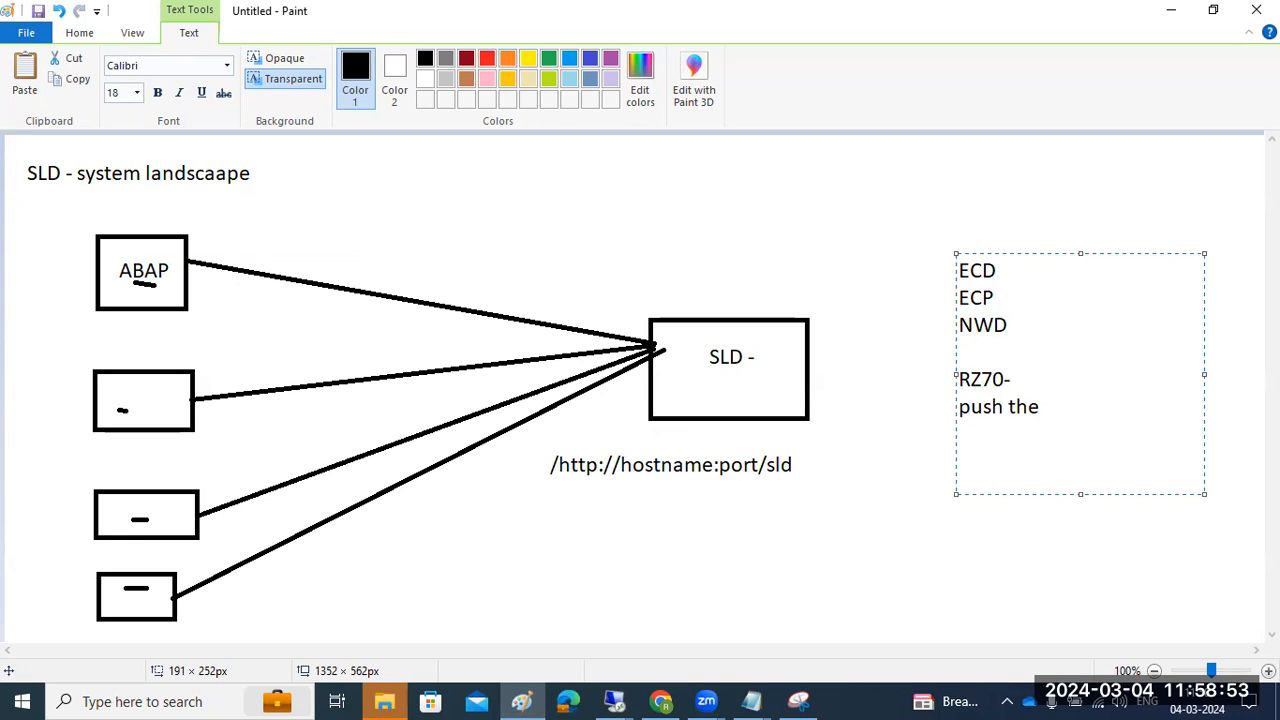
text( data)
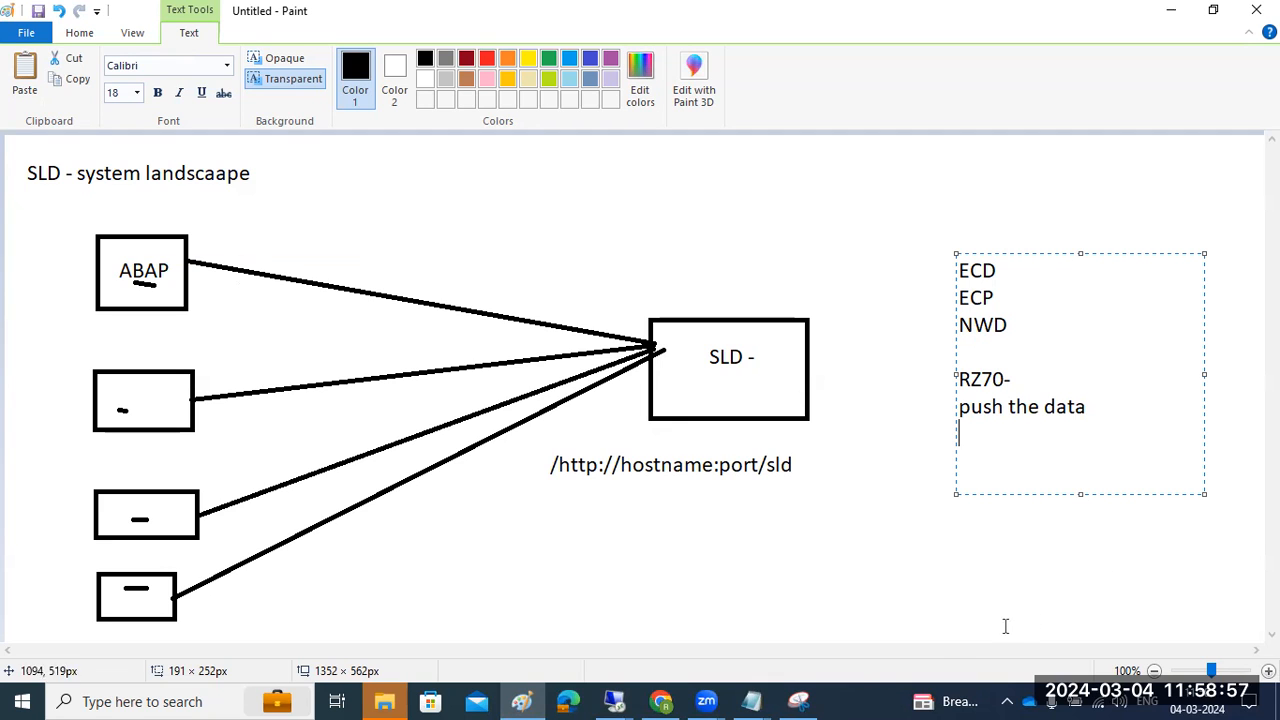
click(613, 697)
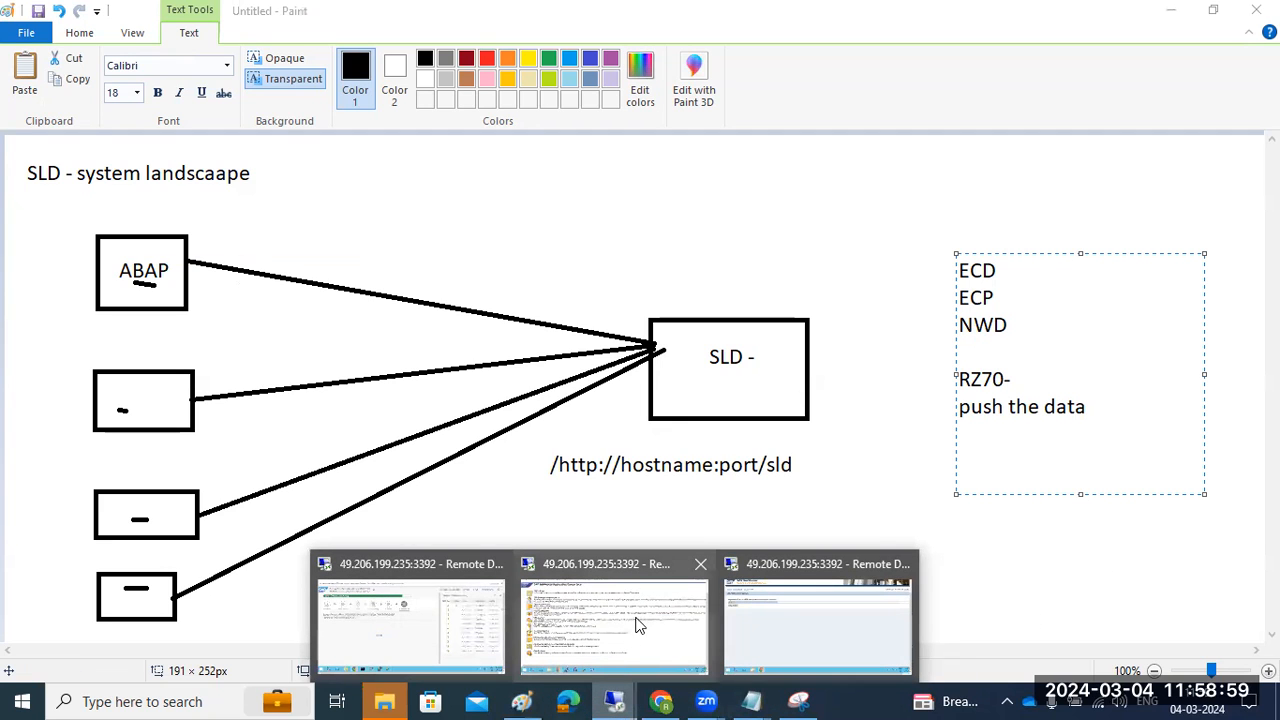
click(833, 621)
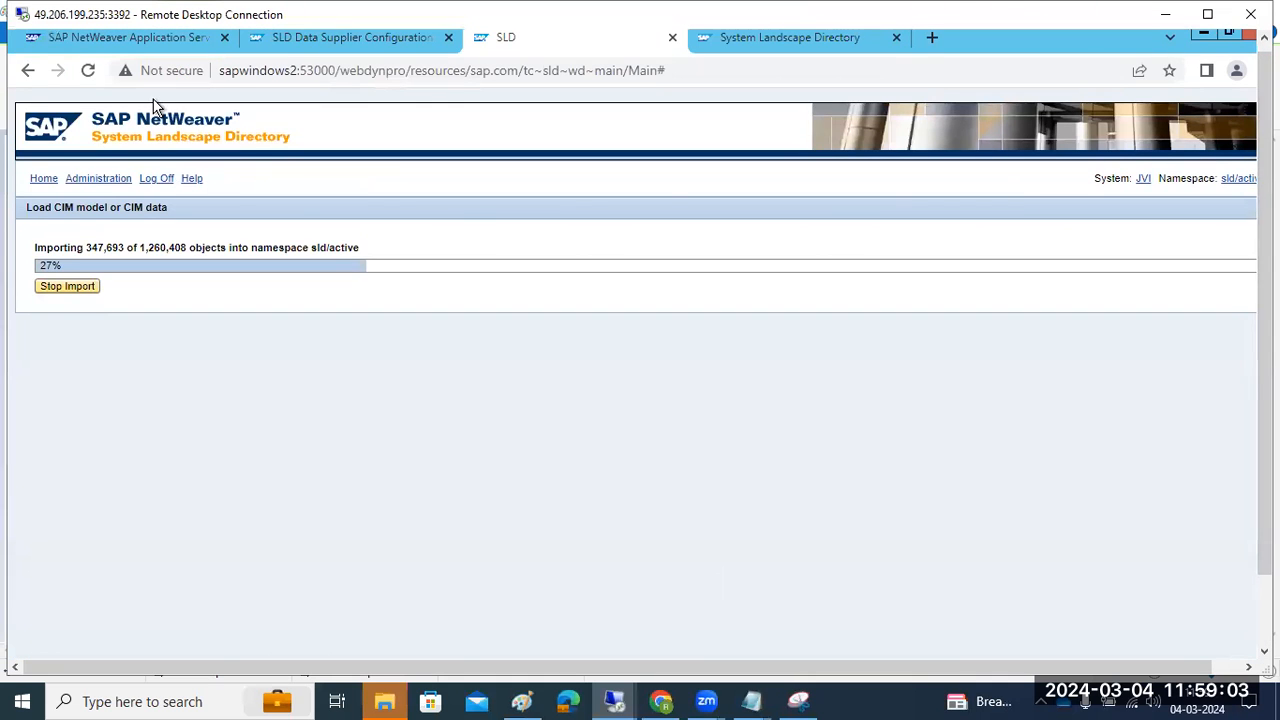
Rerun the data supplier's Collect and Send, check SLD Administration, then minimise the browser
key(ctrl+shift+Tab)
click(84, 370)
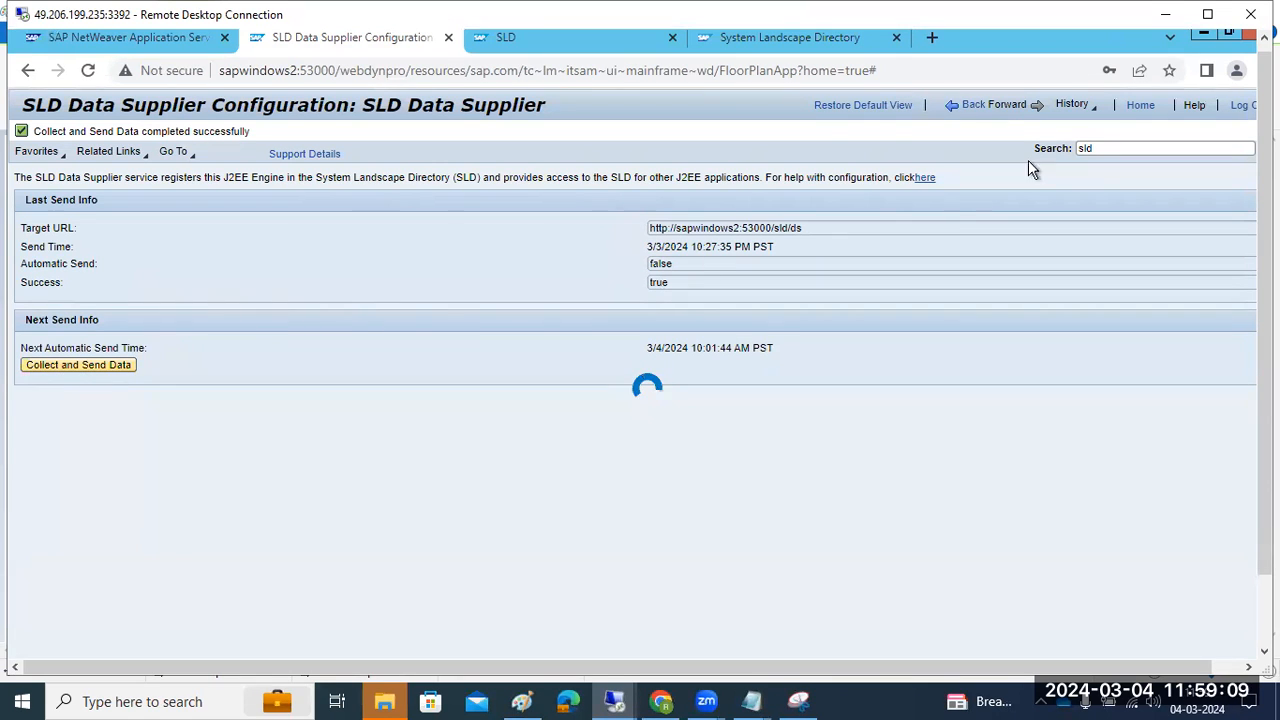
click(780, 34)
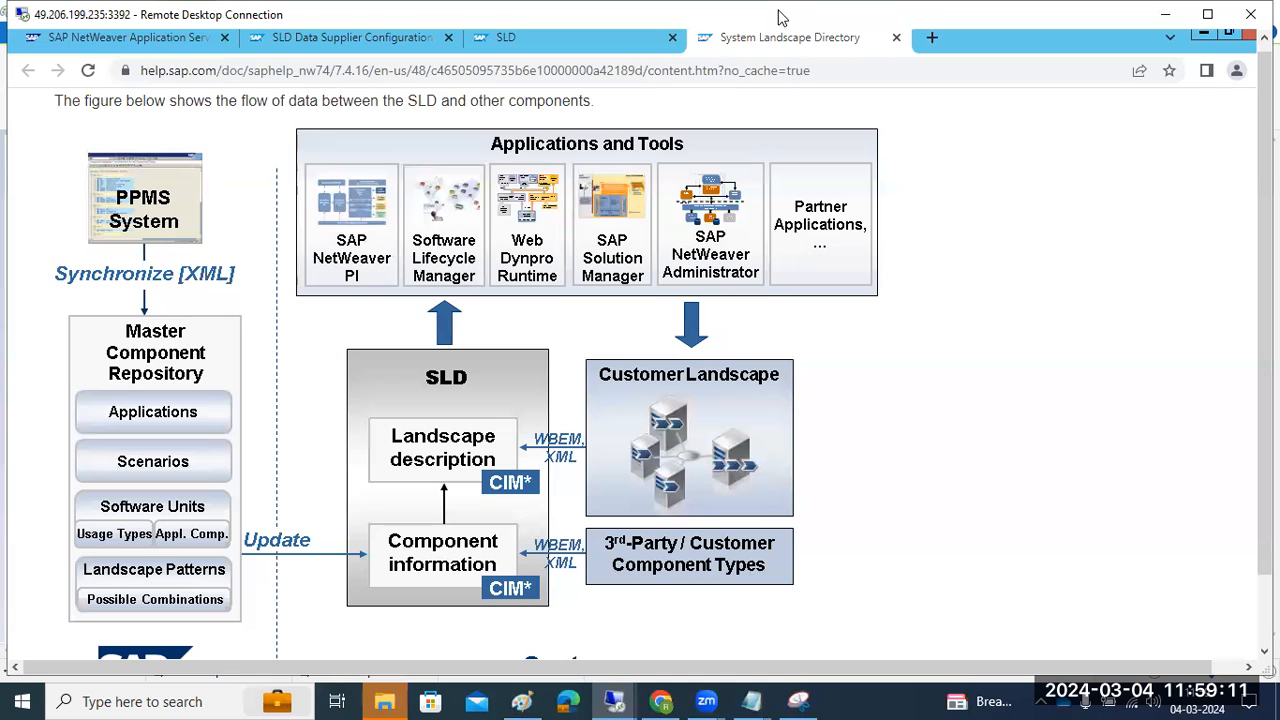
key(ctrl+shift+Tab)
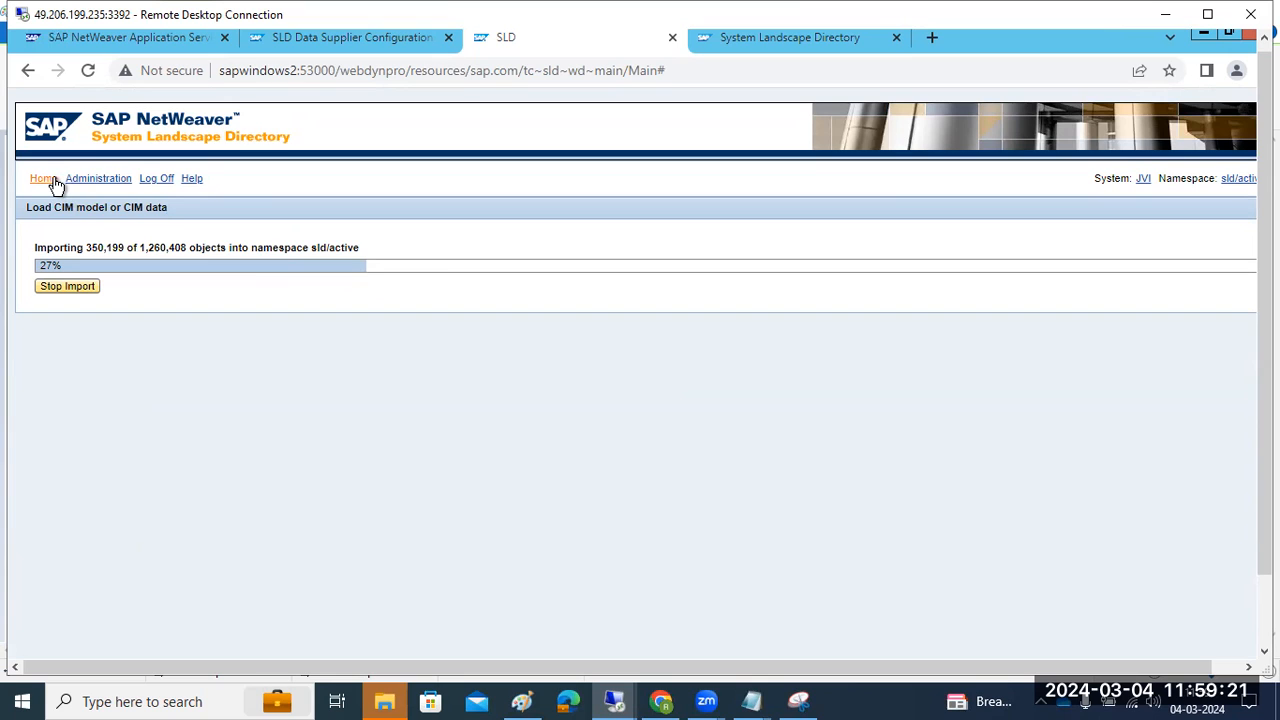
click(115, 184)
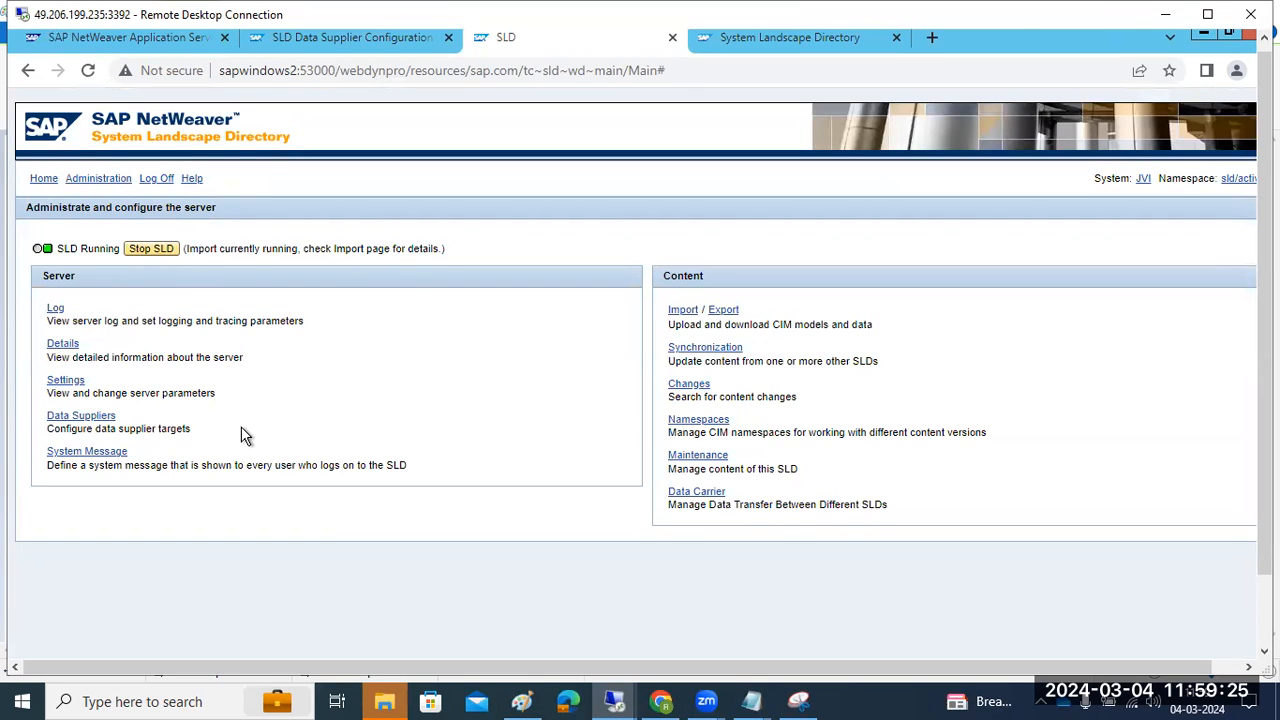
drag(1265, 545, 1265, 630)
click(257, 641)
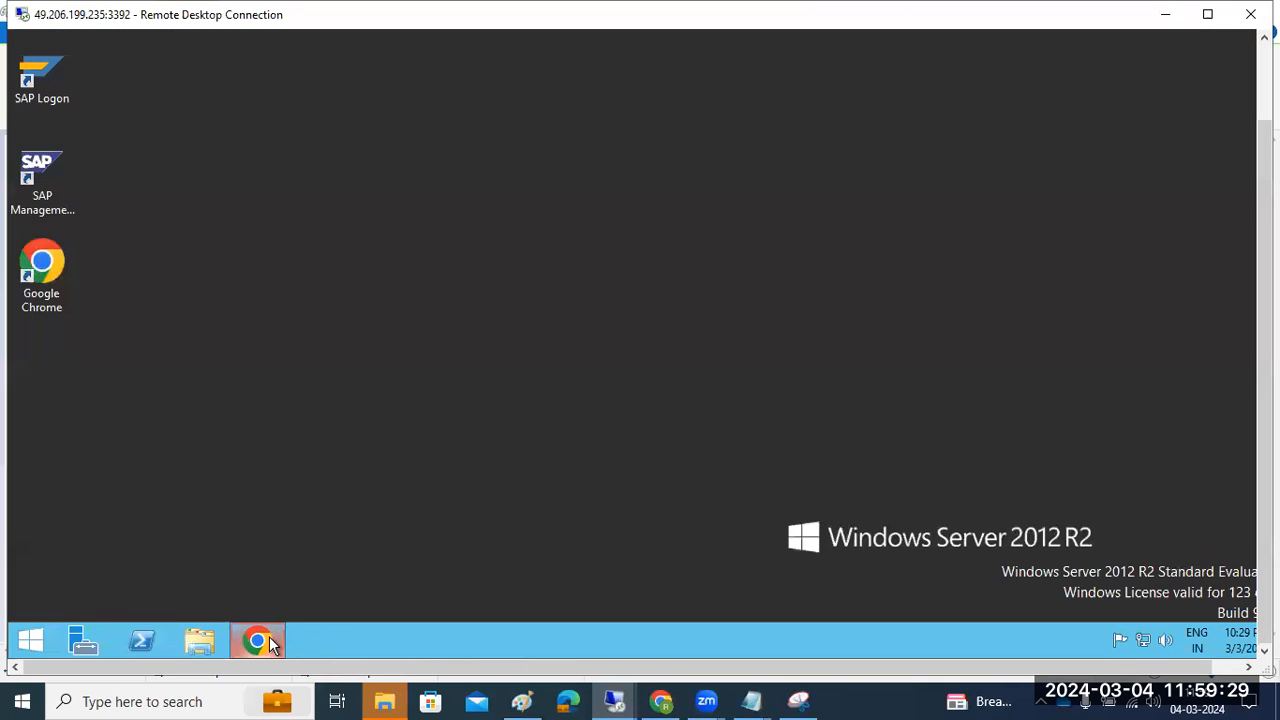
Bring Paint back and highlight the ECD, ECP and NWD lines of the note
click(522, 701)
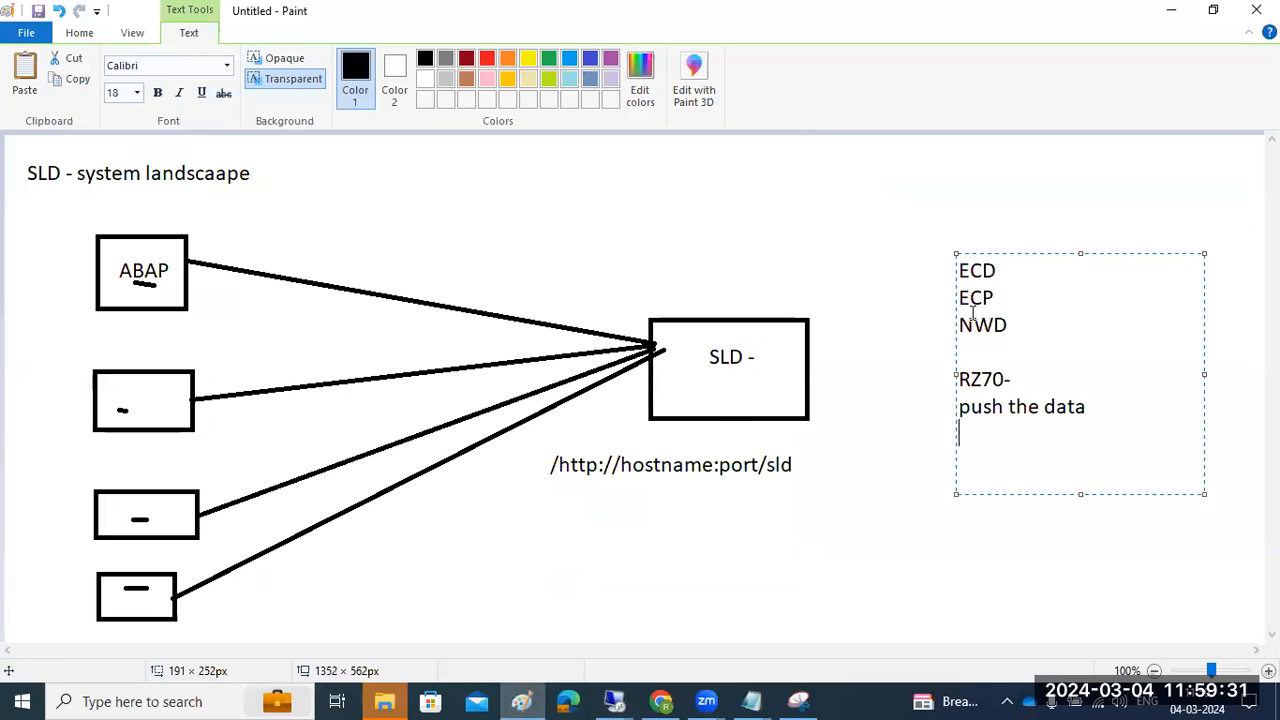
mouse_move(1015, 325)
mouse_down()
mouse_move(986, 323)
mouse_move(950, 266)
mouse_up()
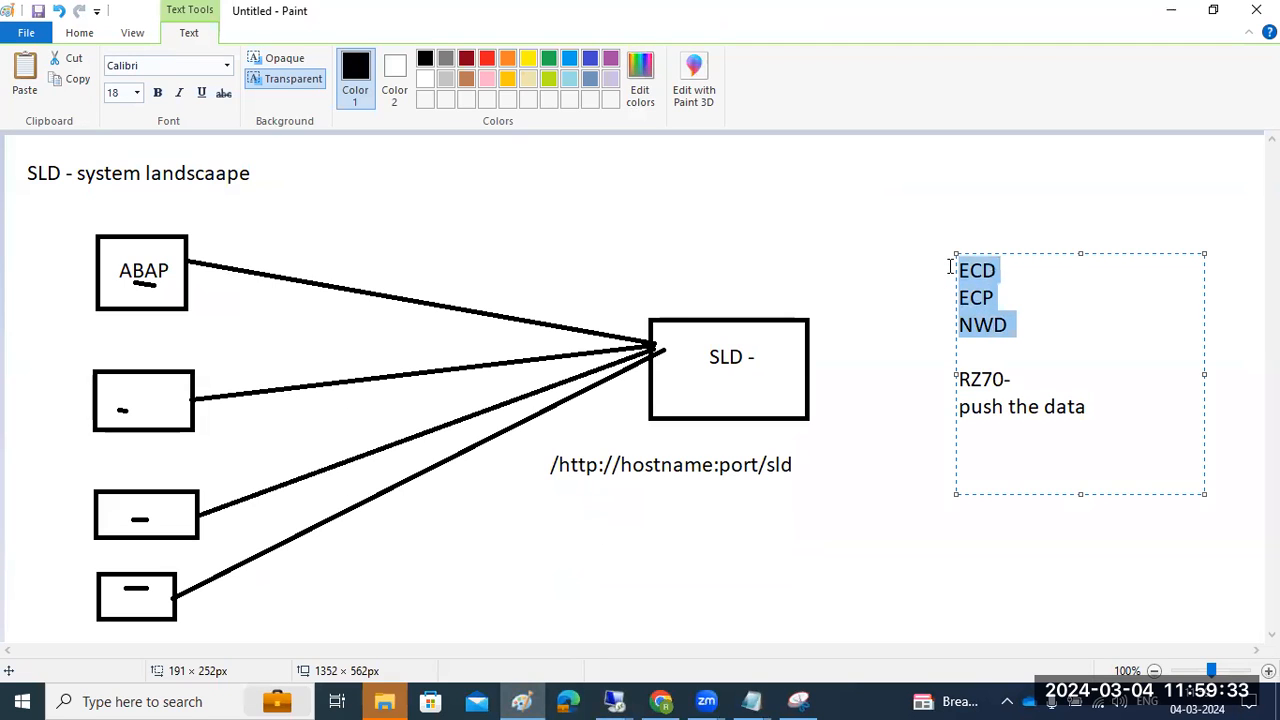